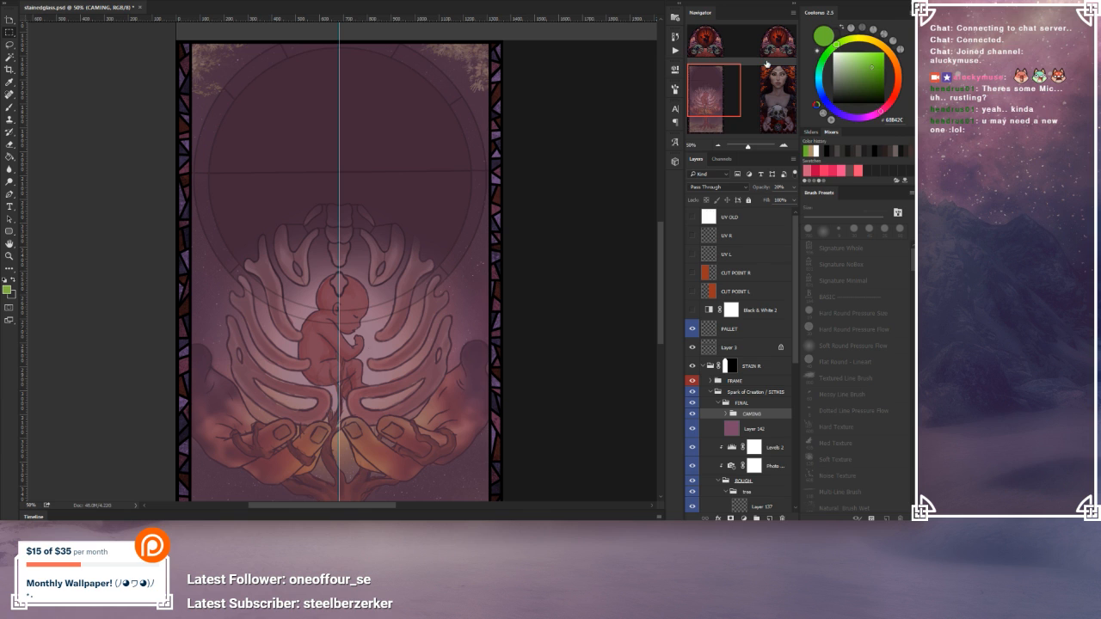
Step: Examine the central artwork up close and as a whole, comparing it with the CAMING group shown and hidden
left_click(782, 146)
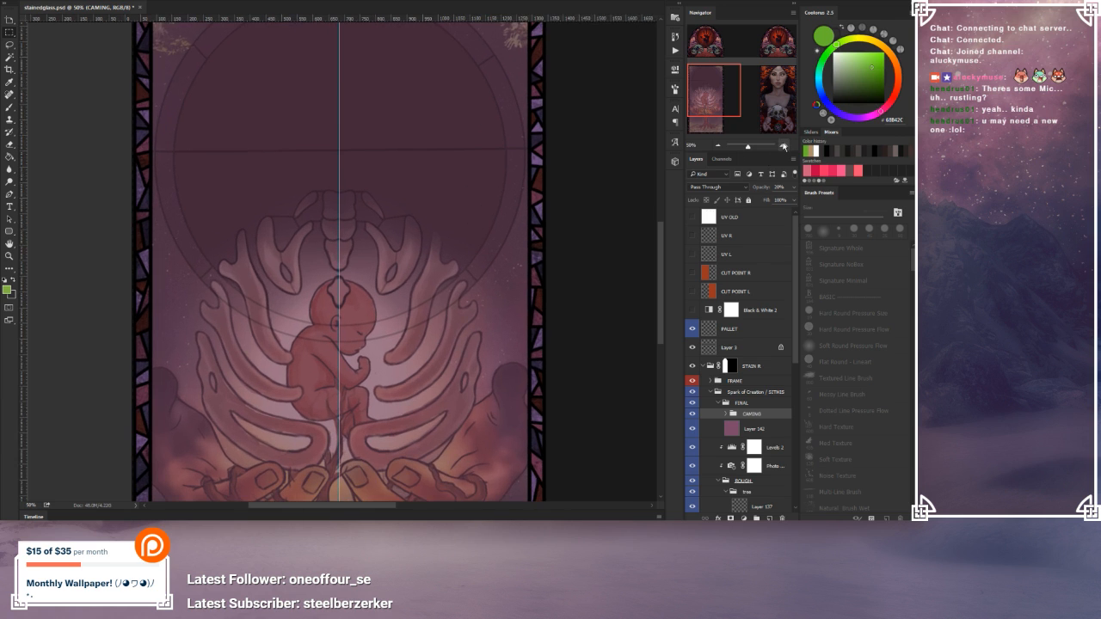
left_click(783, 146)
mouse_move(519, 184)
left_mouse_down()
mouse_move(487, 184)
mouse_move(504, 202)
left_mouse_up()
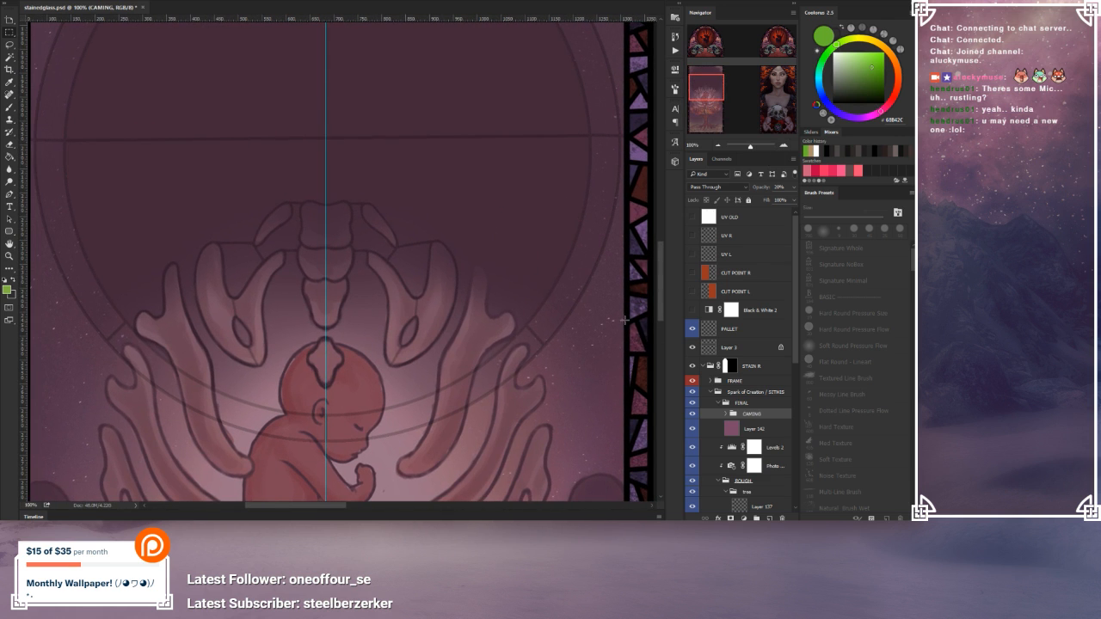
mouse_move(428, 213)
left_mouse_down()
mouse_move(447, 244)
mouse_move(444, 267)
left_mouse_up()
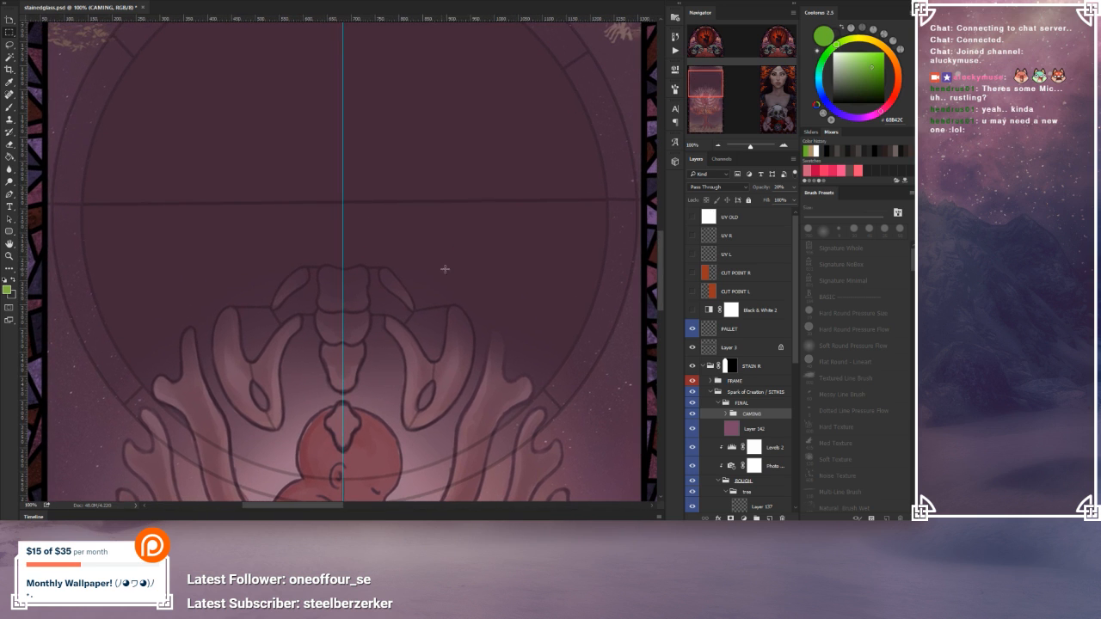
left_click(692, 413)
left_click(692, 414)
left_click_drag(511, 397, 487, 264)
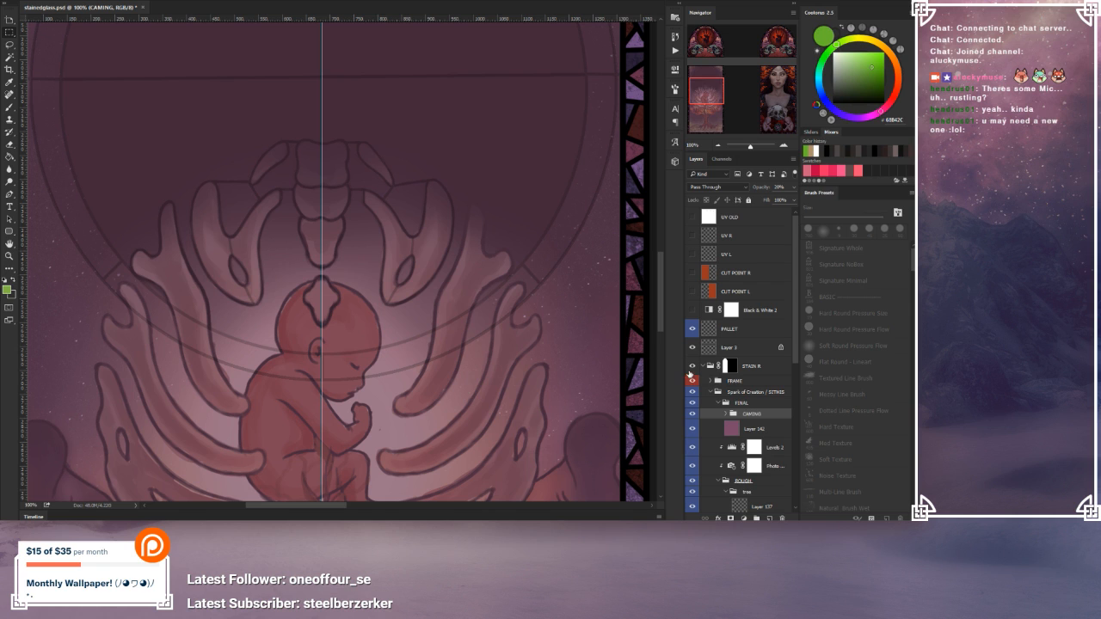
left_click(688, 415)
left_click(688, 415)
left_click_drag(346, 167, 356, 248)
left_click_drag(329, 202, 336, 229)
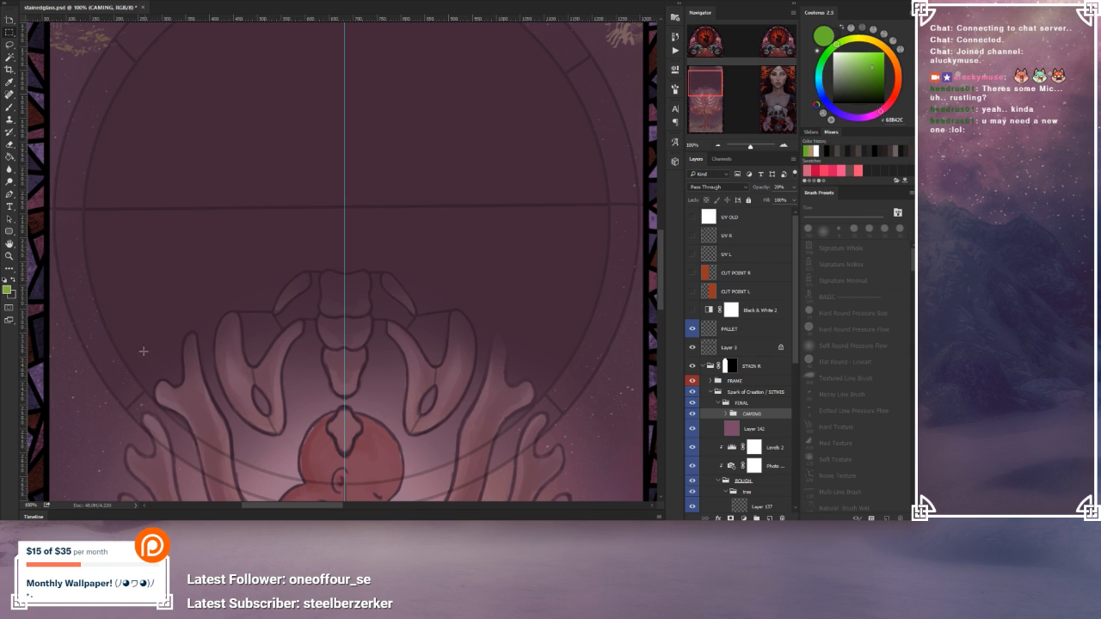
left_click_drag(414, 151, 393, 88)
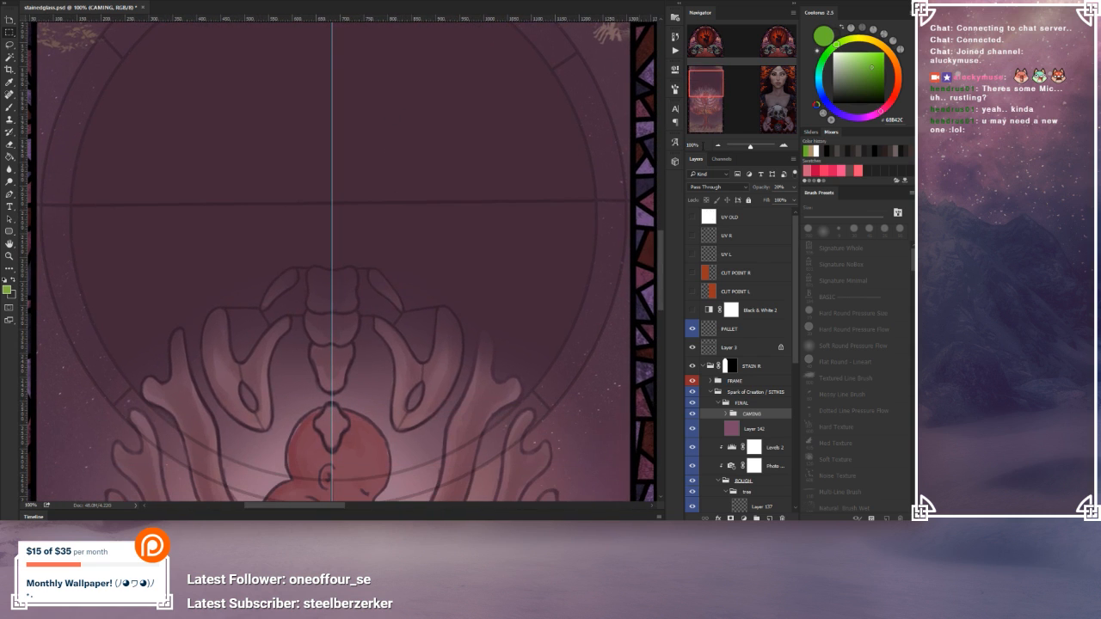
left_click(718, 148)
left_click(717, 148)
left_click(717, 148)
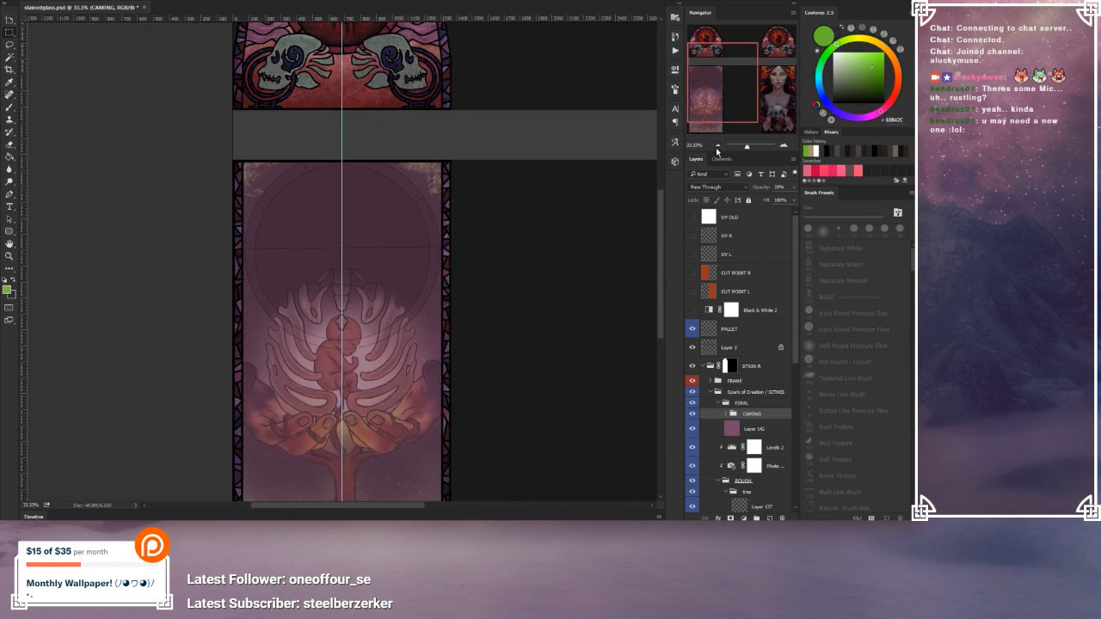
left_click_drag(465, 332, 467, 273)
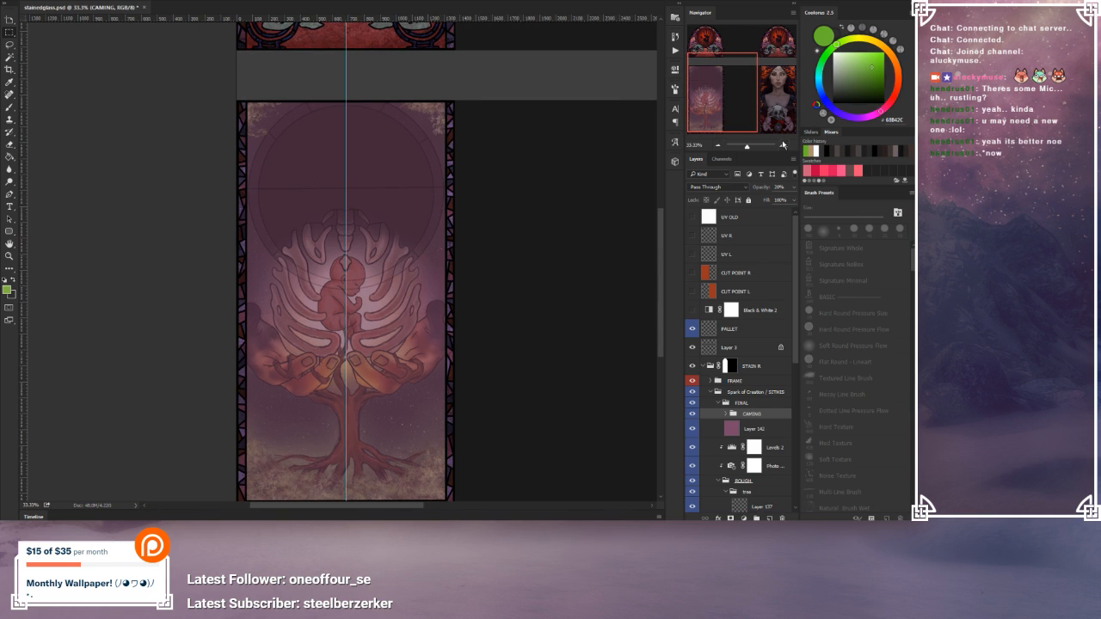
left_click(785, 146)
left_click(784, 146)
left_click(785, 146)
left_click_drag(504, 140, 496, 221)
Step: Set the CAMING group's opacity to 100%
left_click(749, 428)
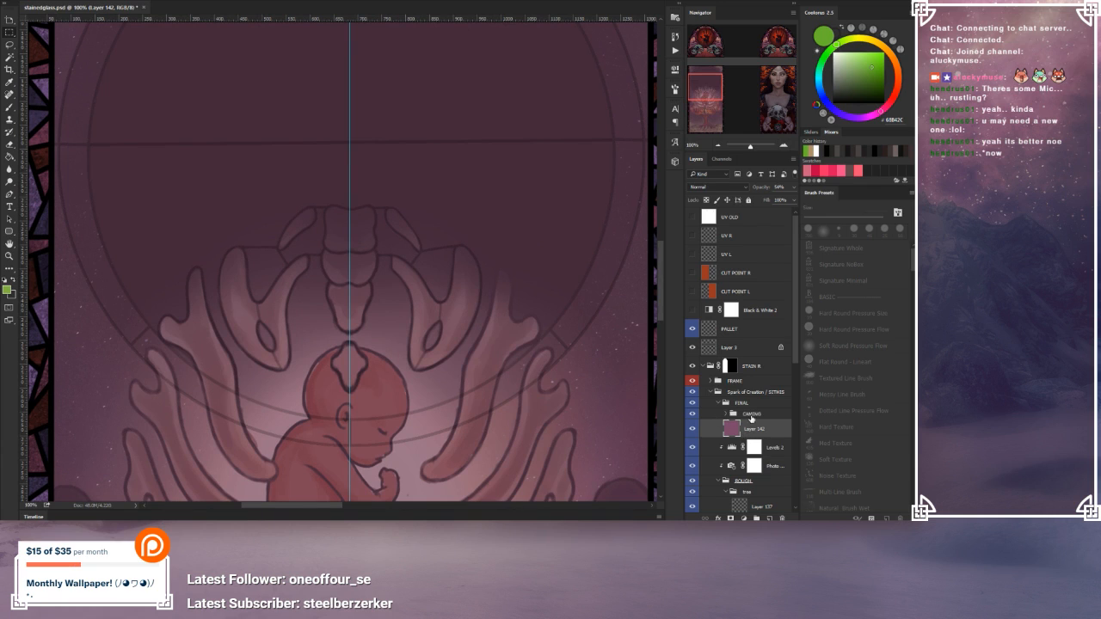
left_click(753, 415)
left_click(793, 188)
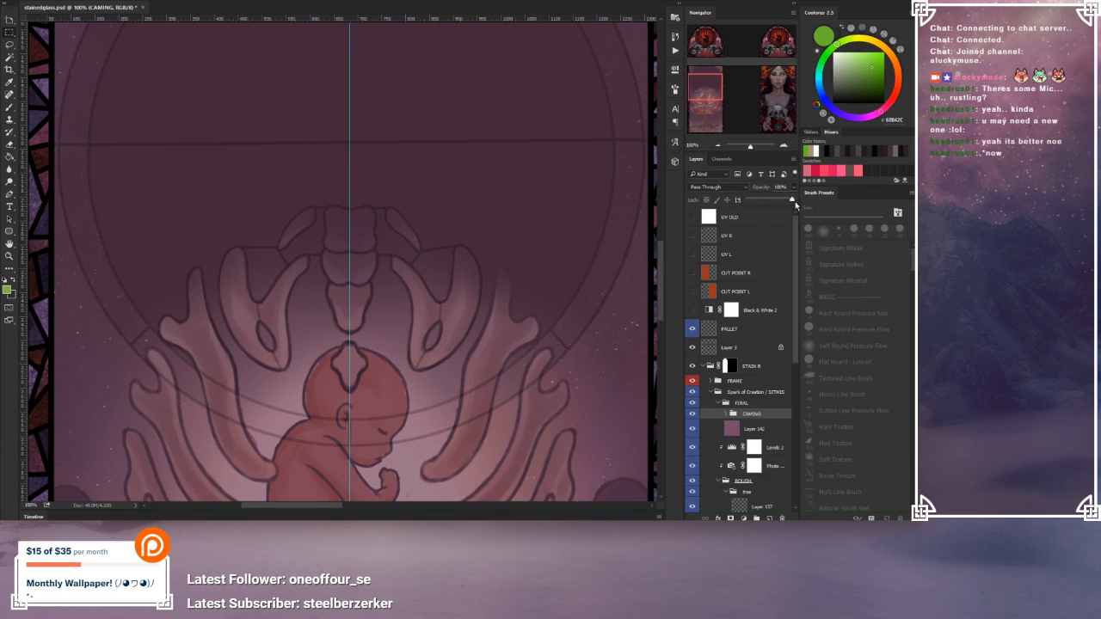
left_click_drag(795, 201, 793, 204)
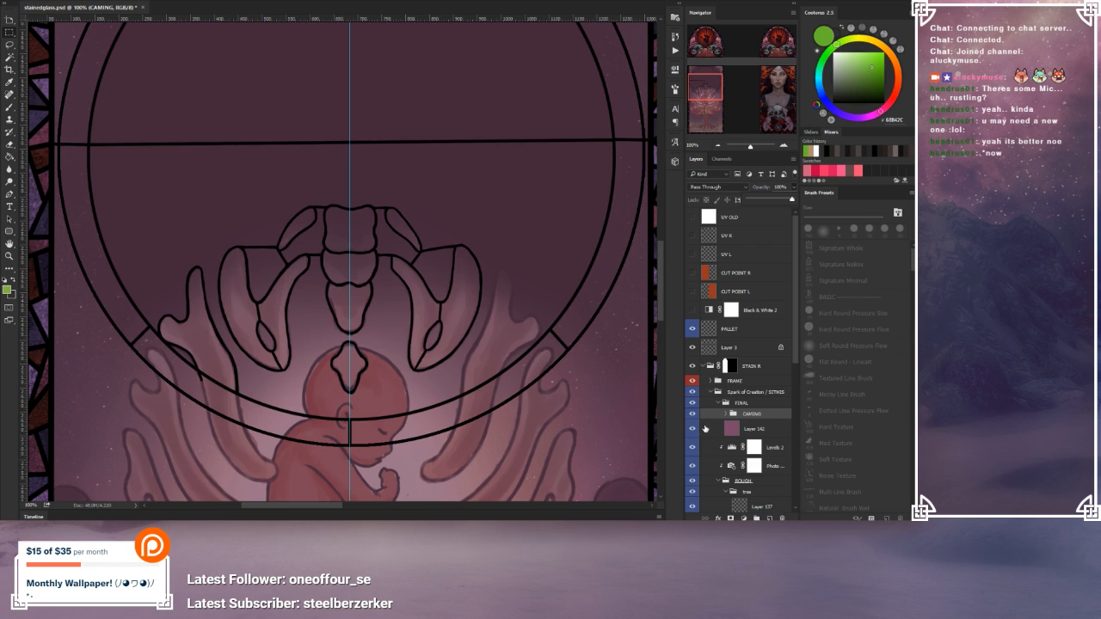
Step: Expand the CAMING group, check which lines Layer 145 and Layer 144 hold, and leave Layer 144 hidden
left_click(728, 415)
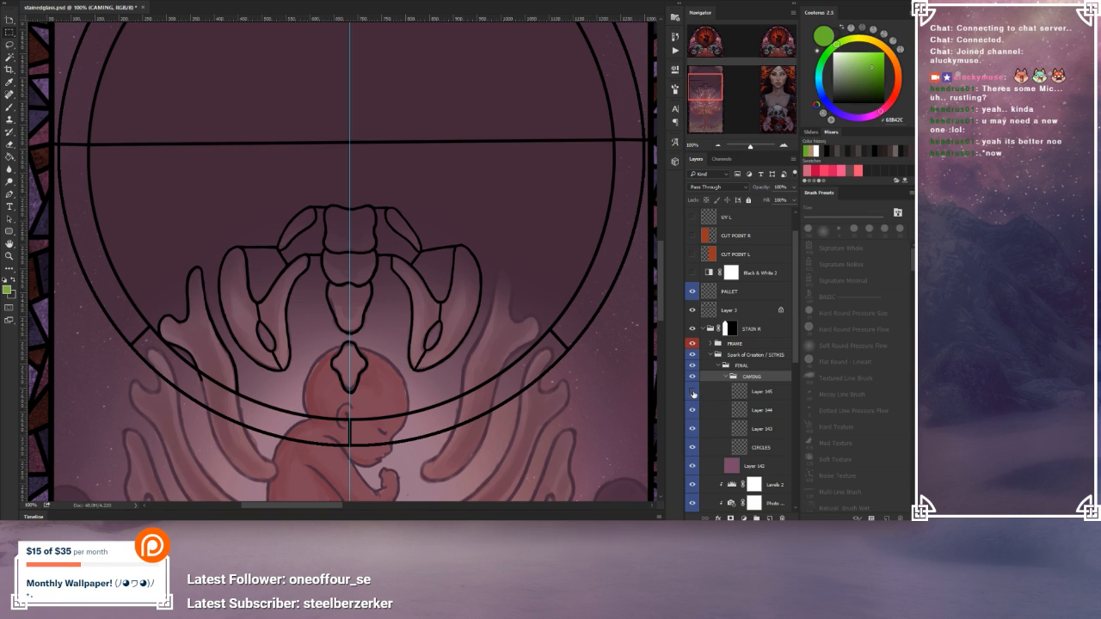
left_click(692, 393)
left_click(692, 393)
left_click(693, 410)
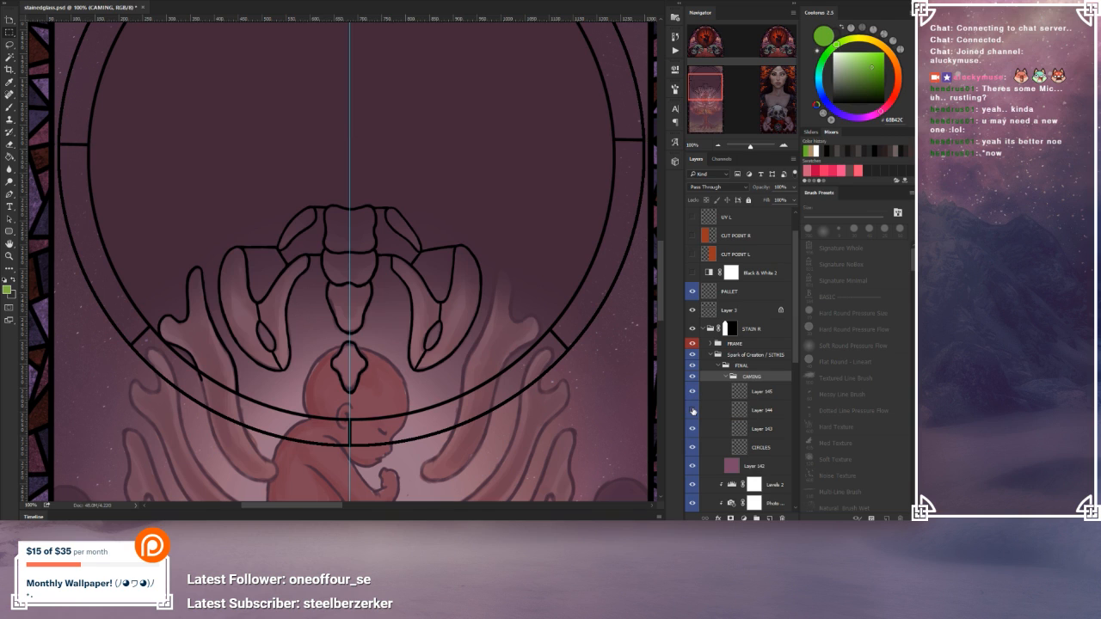
left_click(692, 411)
left_click(693, 411)
Step: Add a new layer above Layer 144 and prepare a small black Hard Round Pressure Size brush
left_click(748, 413)
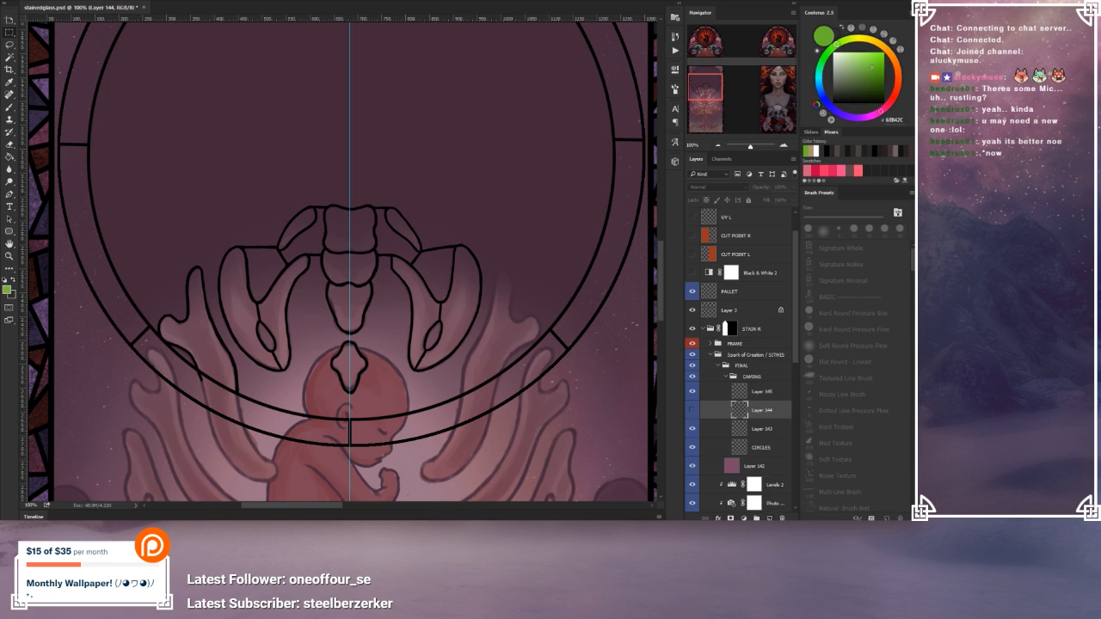
left_click(769, 518)
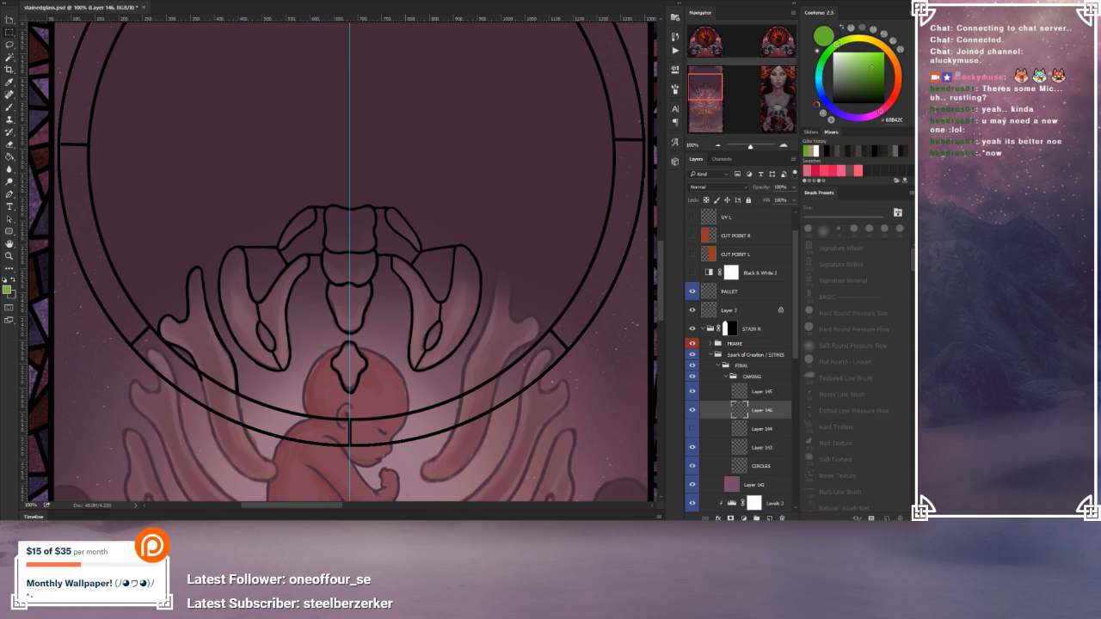
left_click(11, 107)
key("bracketleft")
key("bracketleft")
key("bracketleft")
key("bracketleft")
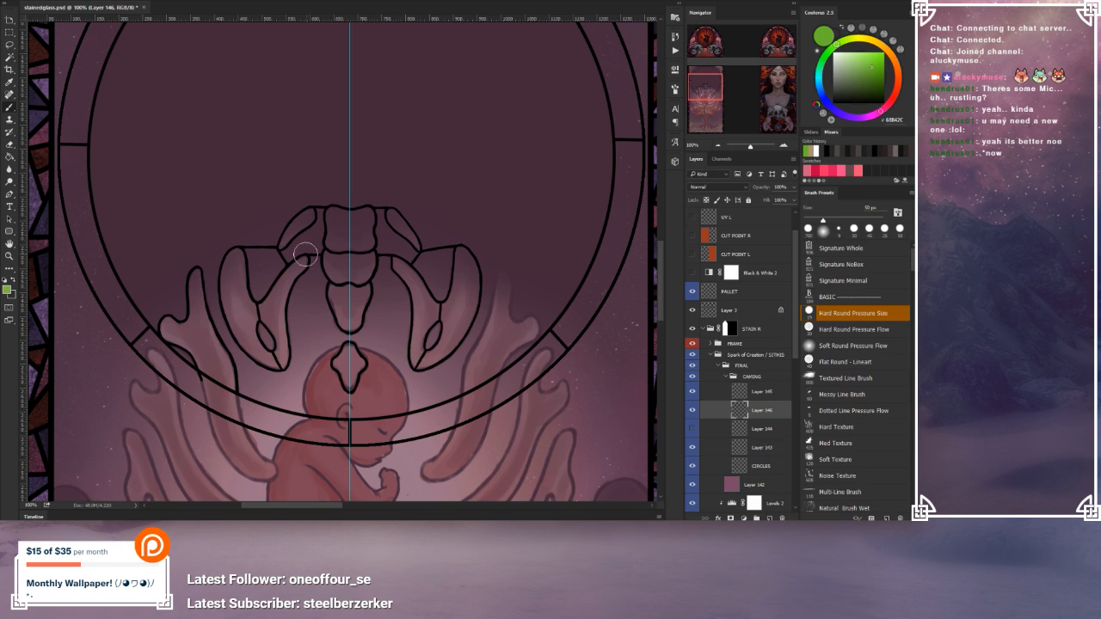
left_click(5, 280)
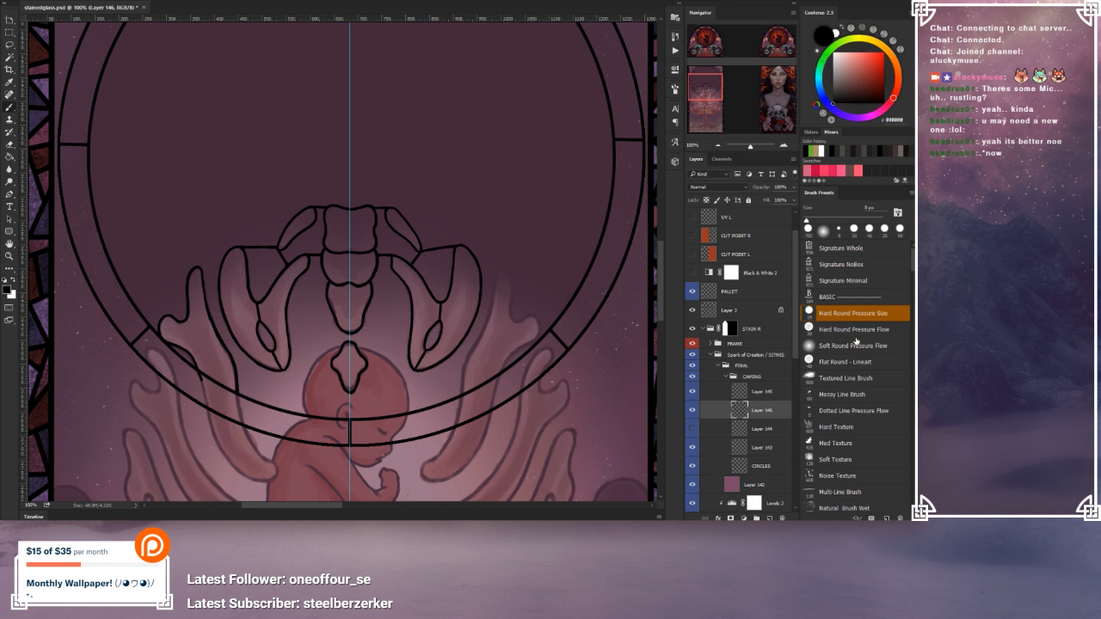
left_click_drag(419, 183, 401, 288)
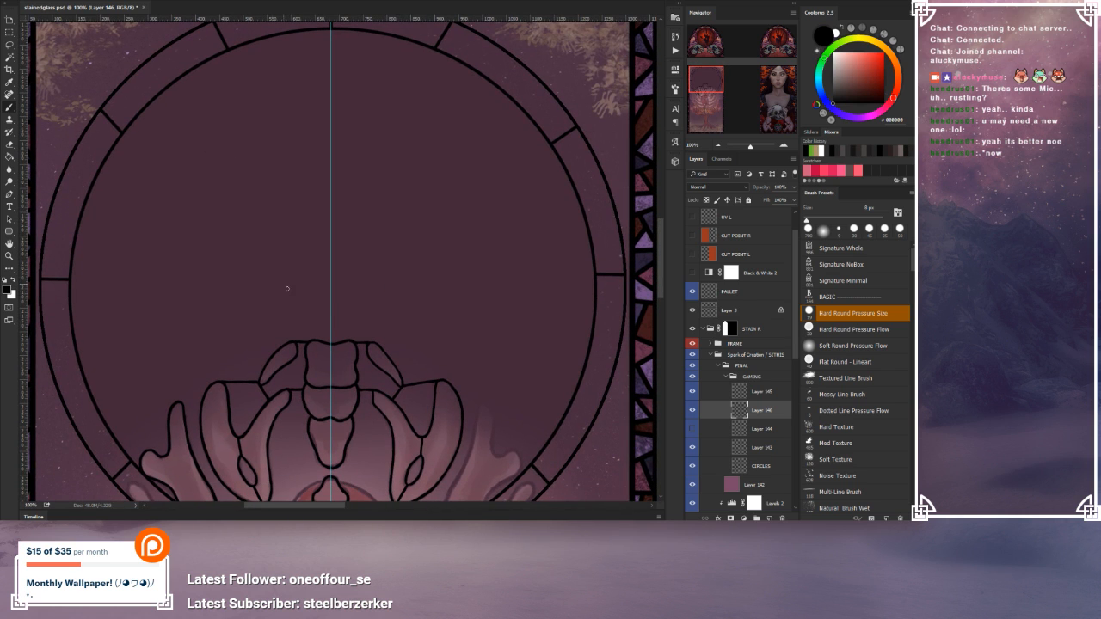
left_click_drag(321, 332, 332, 291)
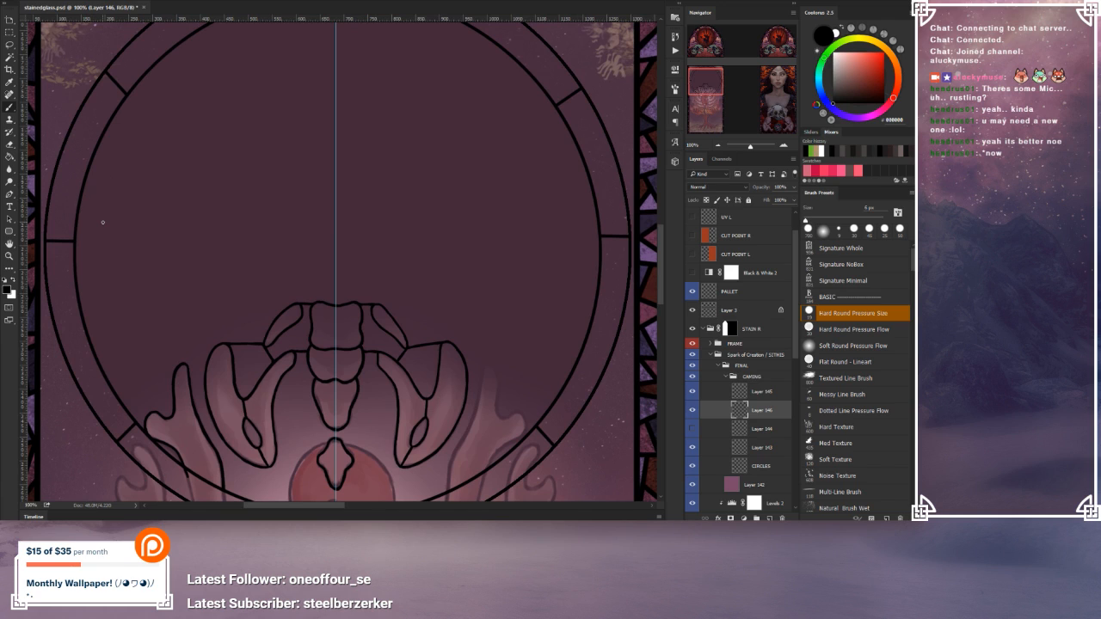
Step: Add a layer above Layer 143, mark a short path where the left horizontal spoke meets the outer ring, and stroke it with the Brush
left_click(8, 196)
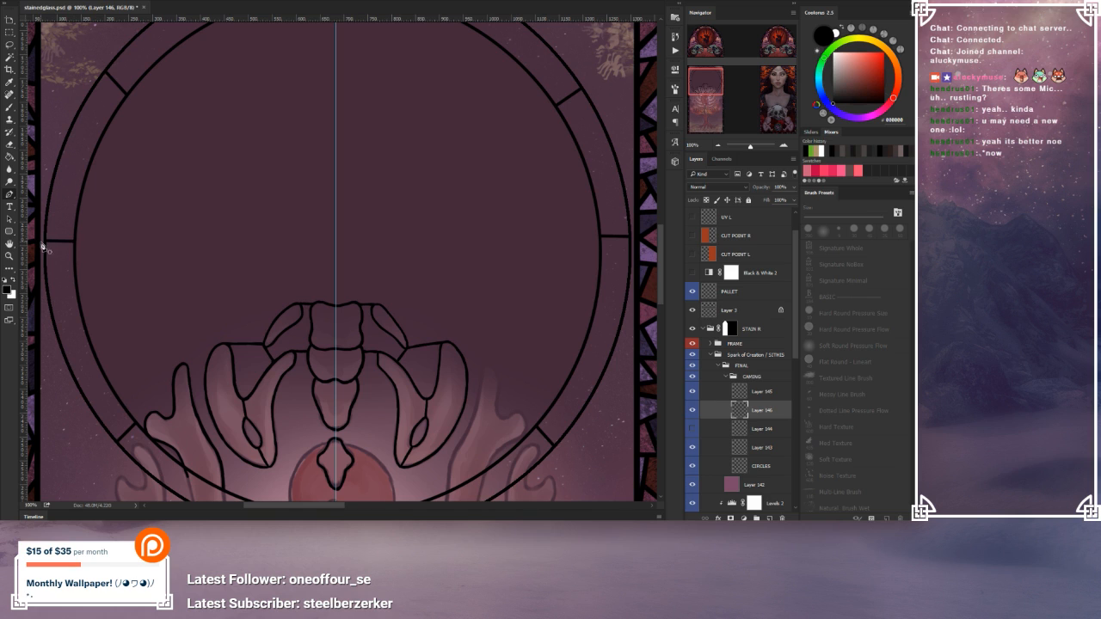
left_click(749, 445)
left_click(768, 516)
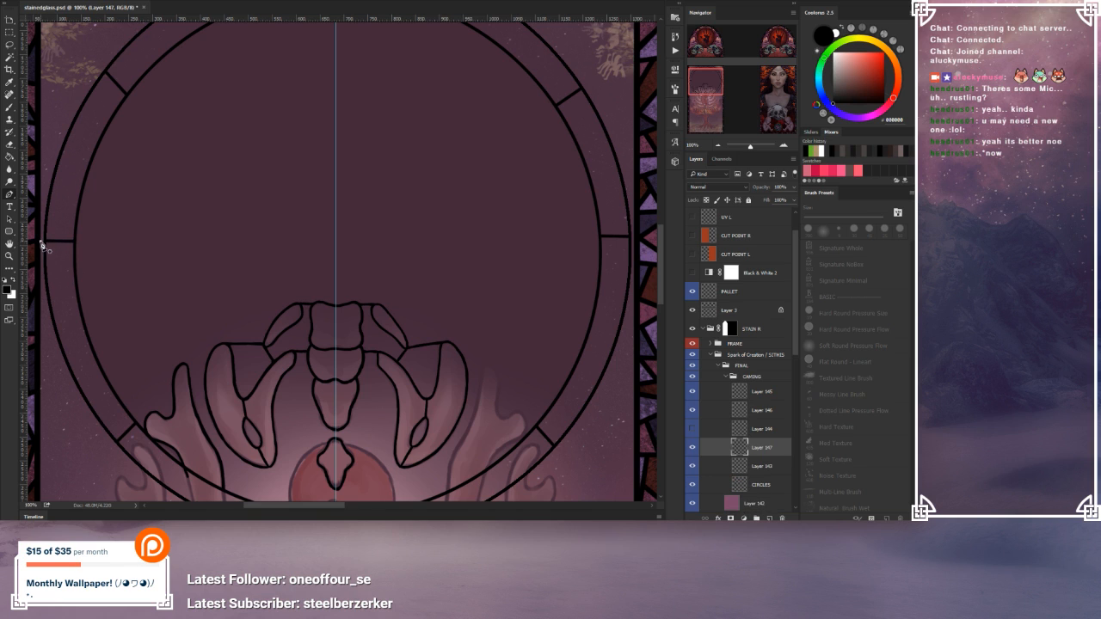
left_click(42, 242)
right_click(100, 258)
left_click(157, 335)
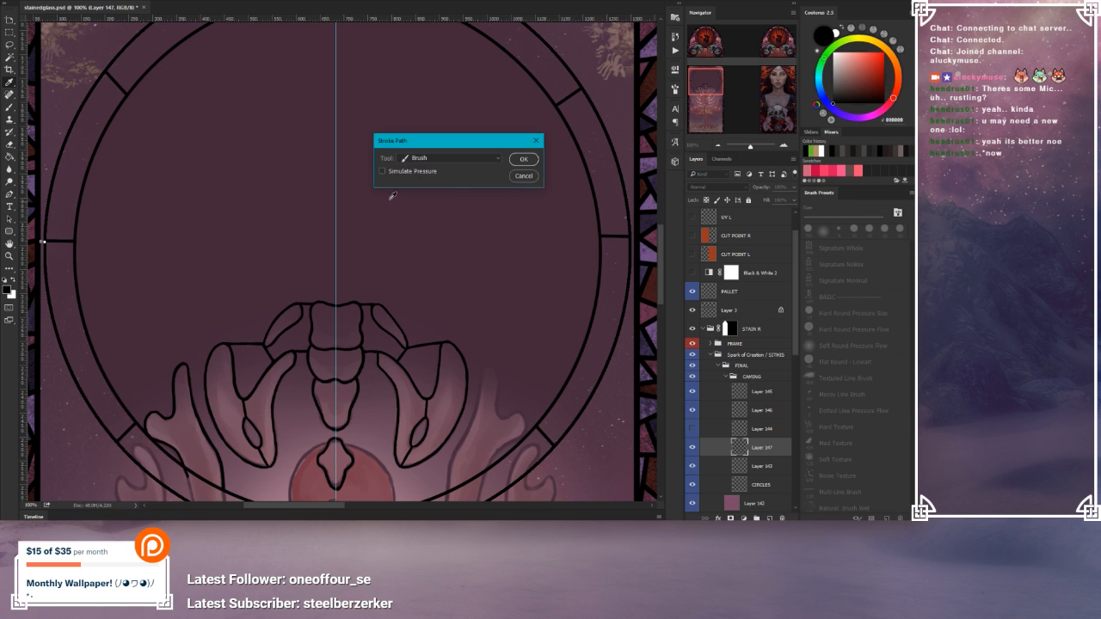
left_click(522, 160)
Step: Stroke the short path at the left spoke once more with the Brush and delete the path
left_click_drag(541, 273, 497, 282)
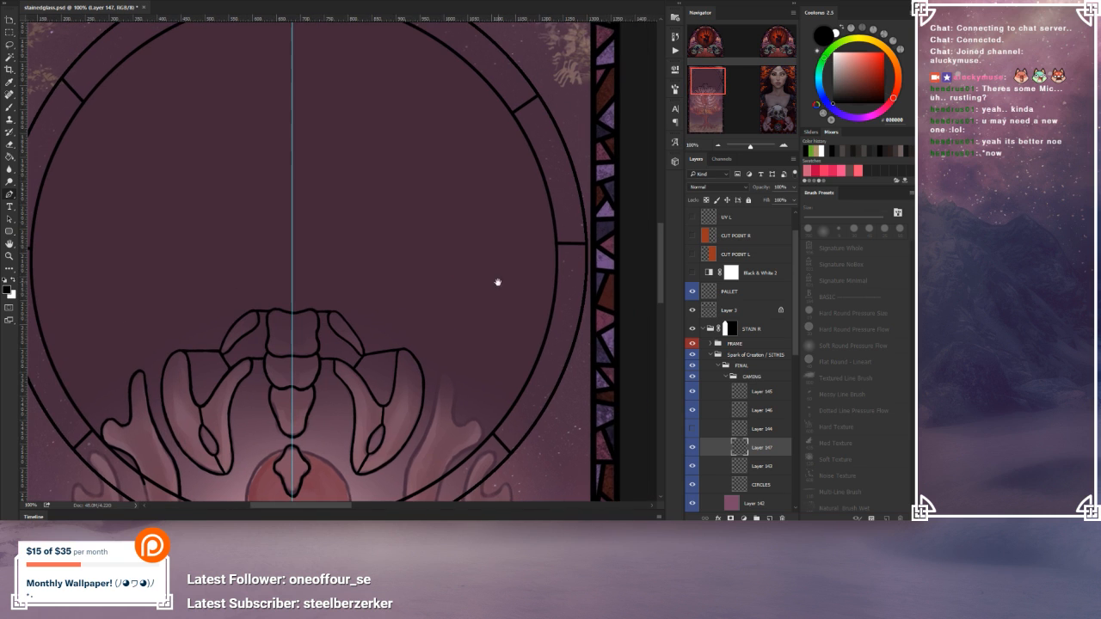
left_click_drag(347, 261, 379, 254)
left_click(432, 266)
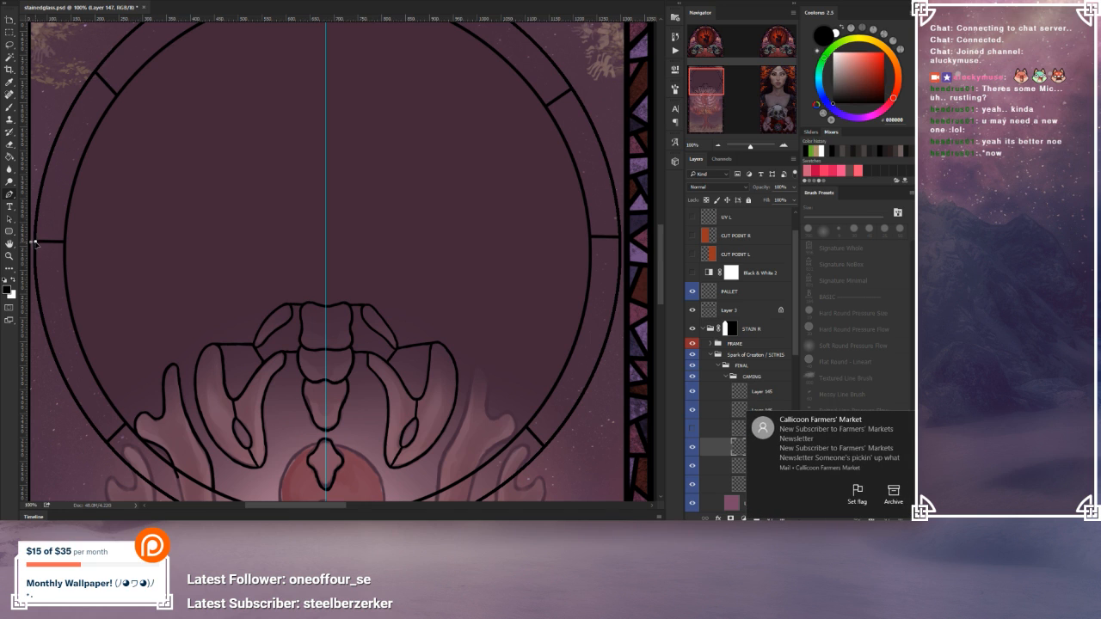
right_click(37, 247)
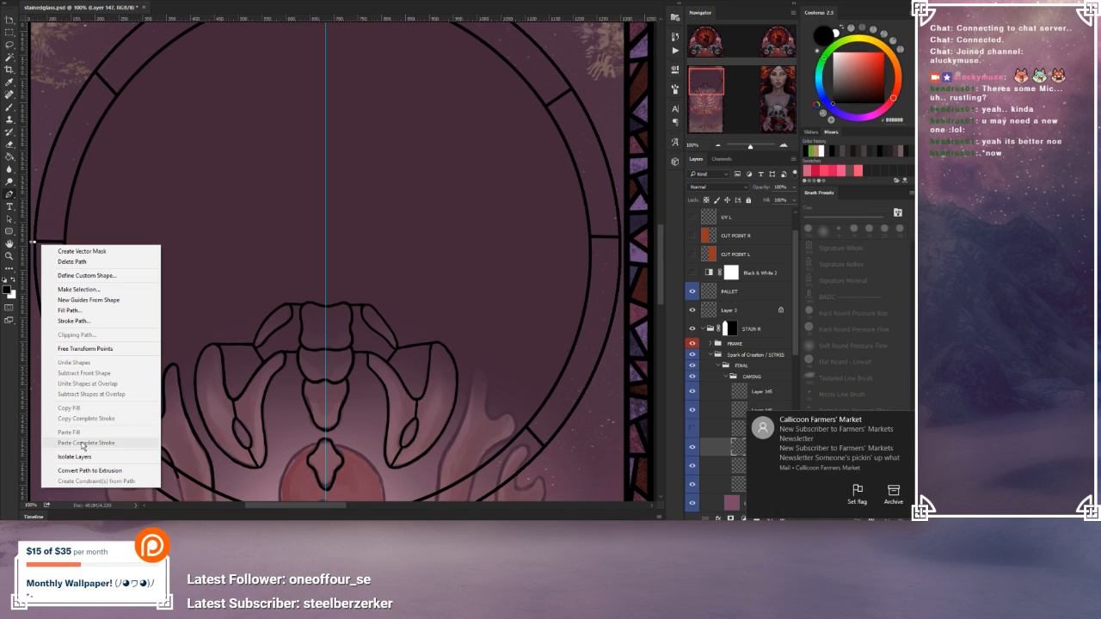
left_click(94, 325)
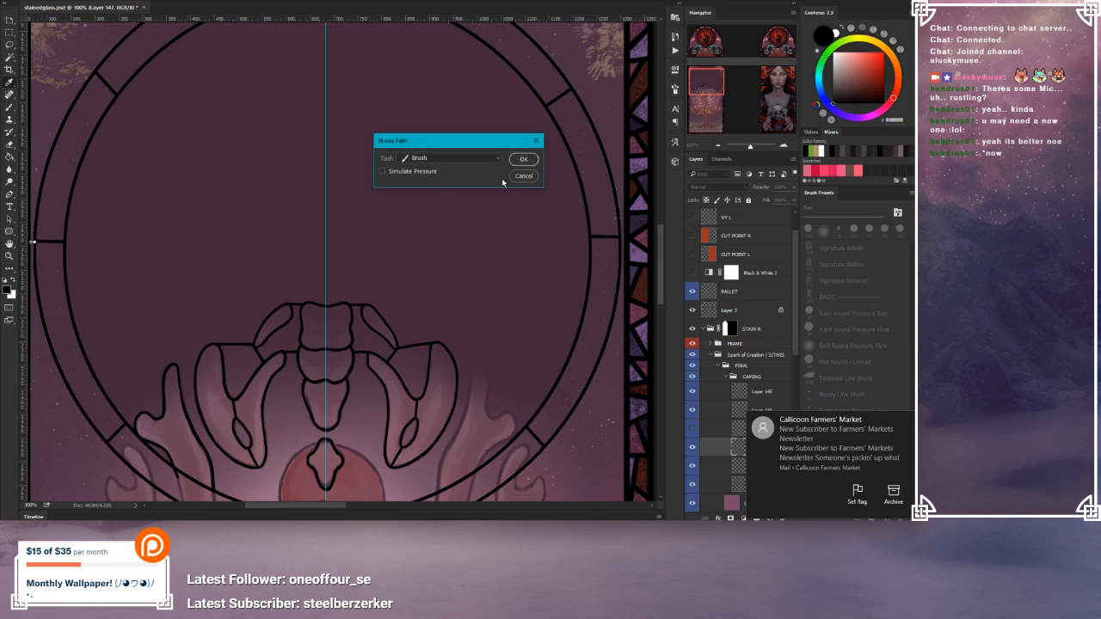
left_click(524, 160)
right_click(256, 226)
left_click(283, 247)
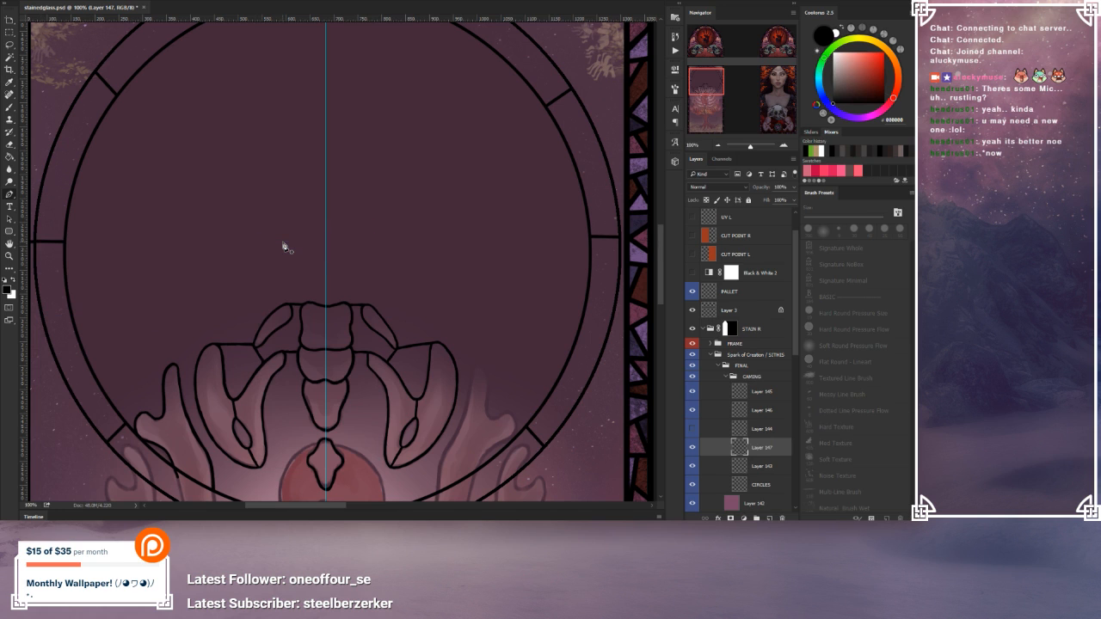
Step: Mark a short path where the right horizontal spoke meets the outer ring and stroke it with the Brush
left_click(9, 21)
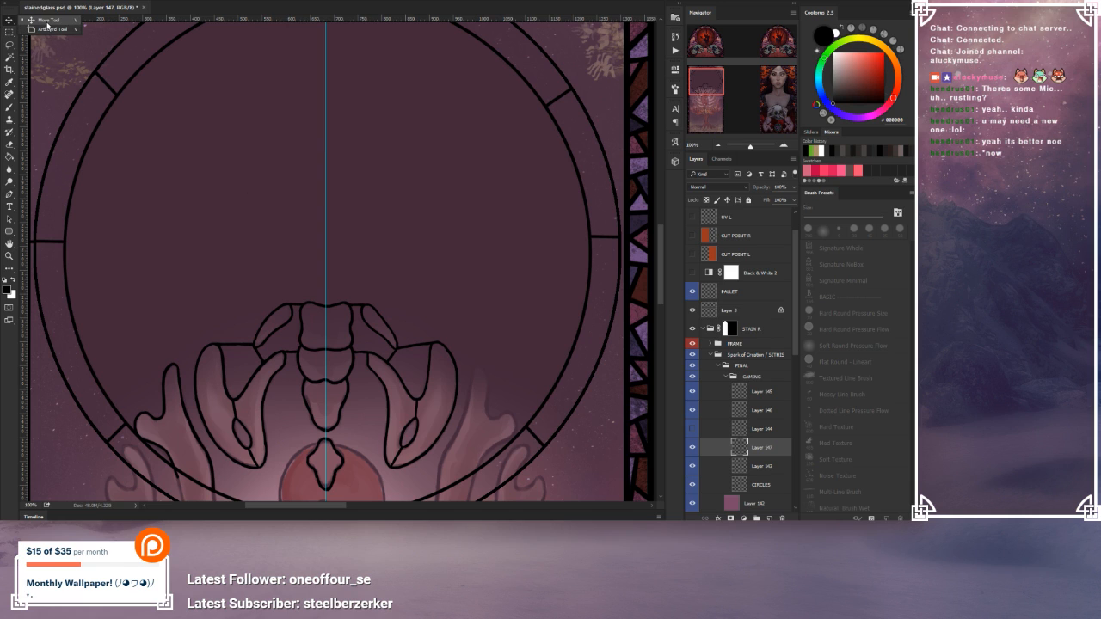
left_click(169, 224)
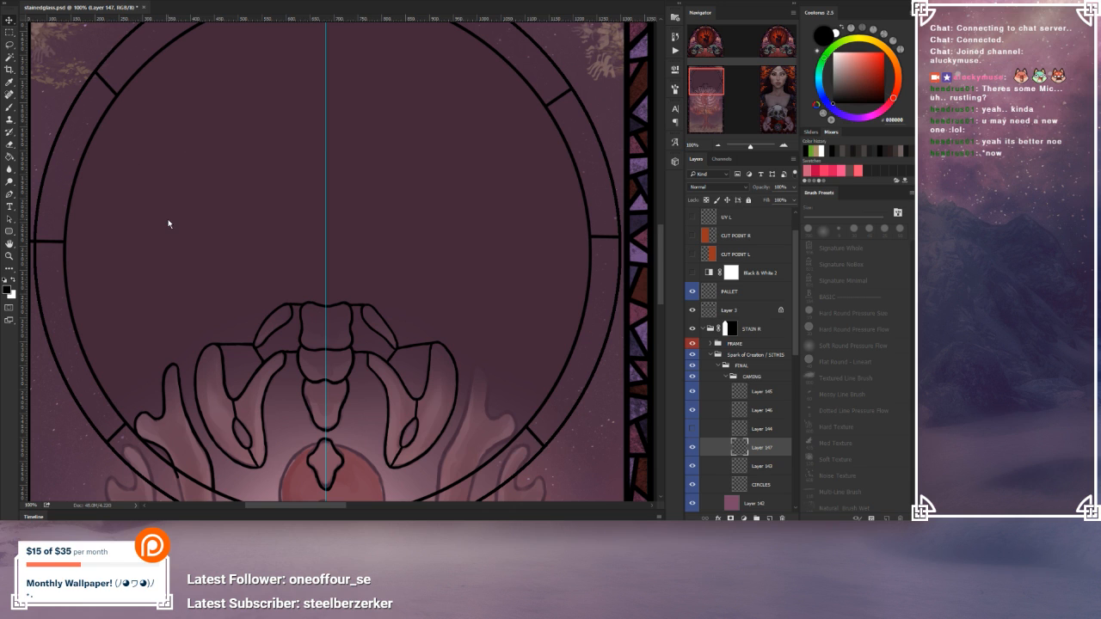
left_click_drag(425, 261, 301, 267)
key("ctrl+plus")
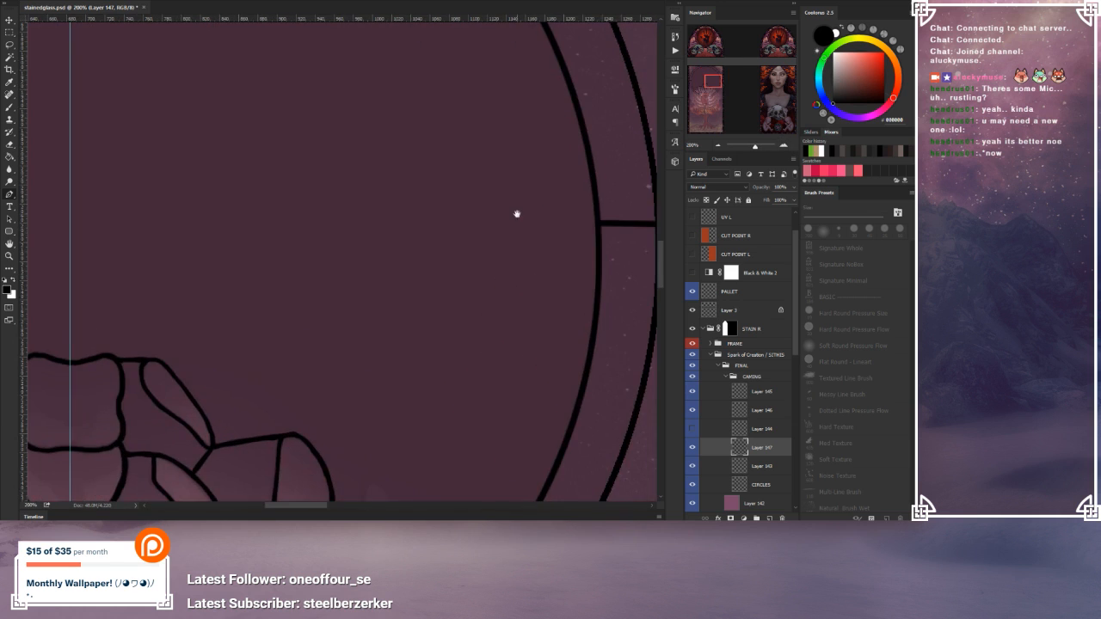
left_click_drag(516, 214, 393, 229)
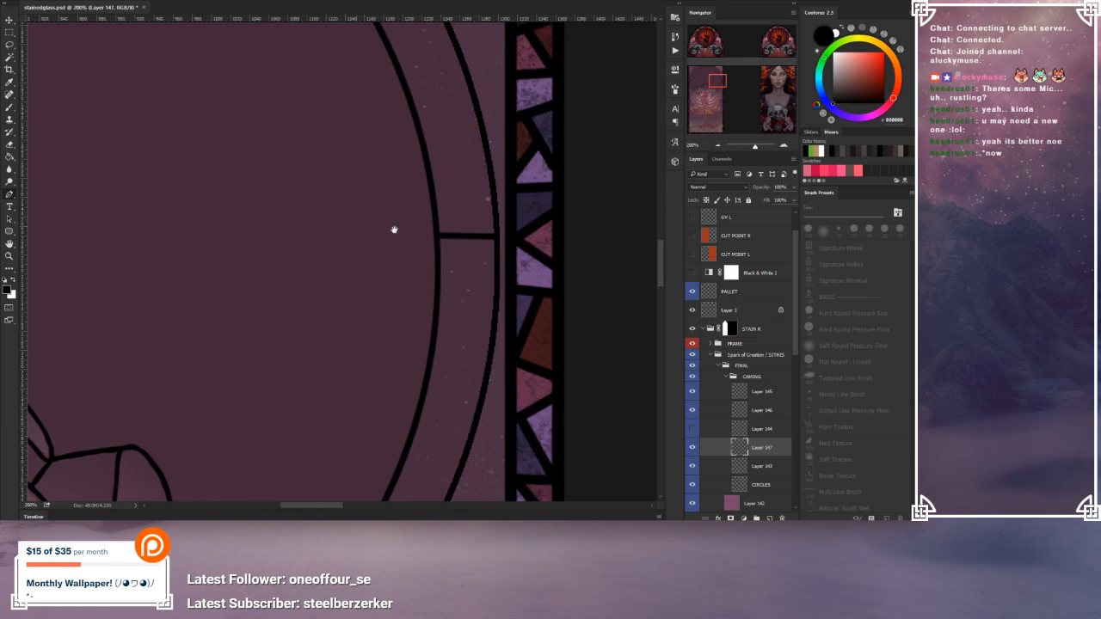
left_click(498, 238)
right_click(502, 239)
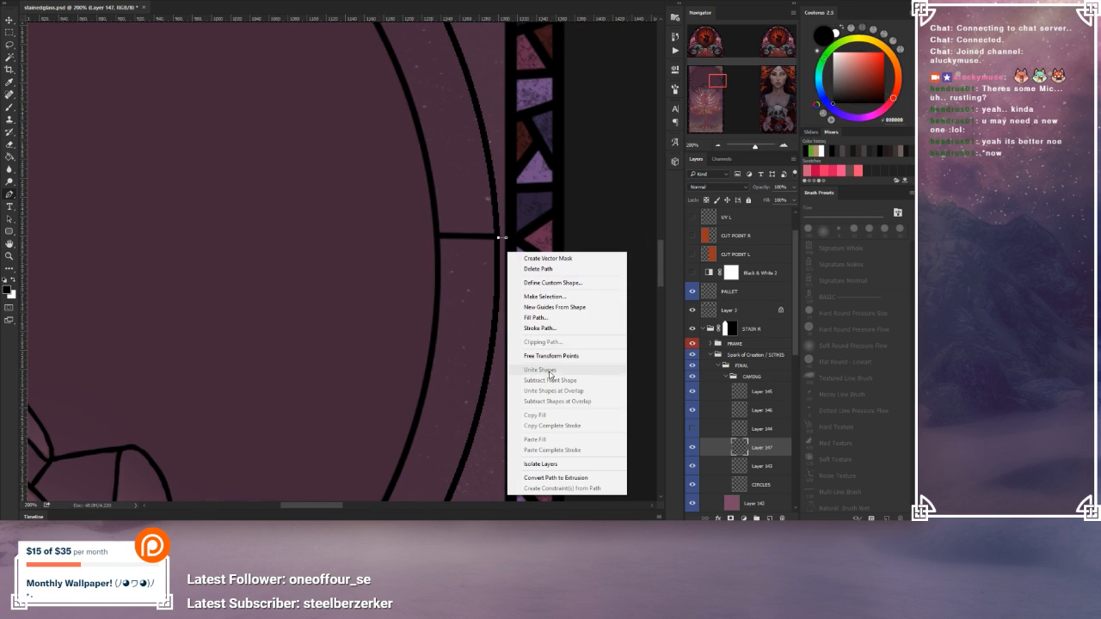
left_click(559, 328)
key("Return")
right_click(500, 237)
left_click(520, 230)
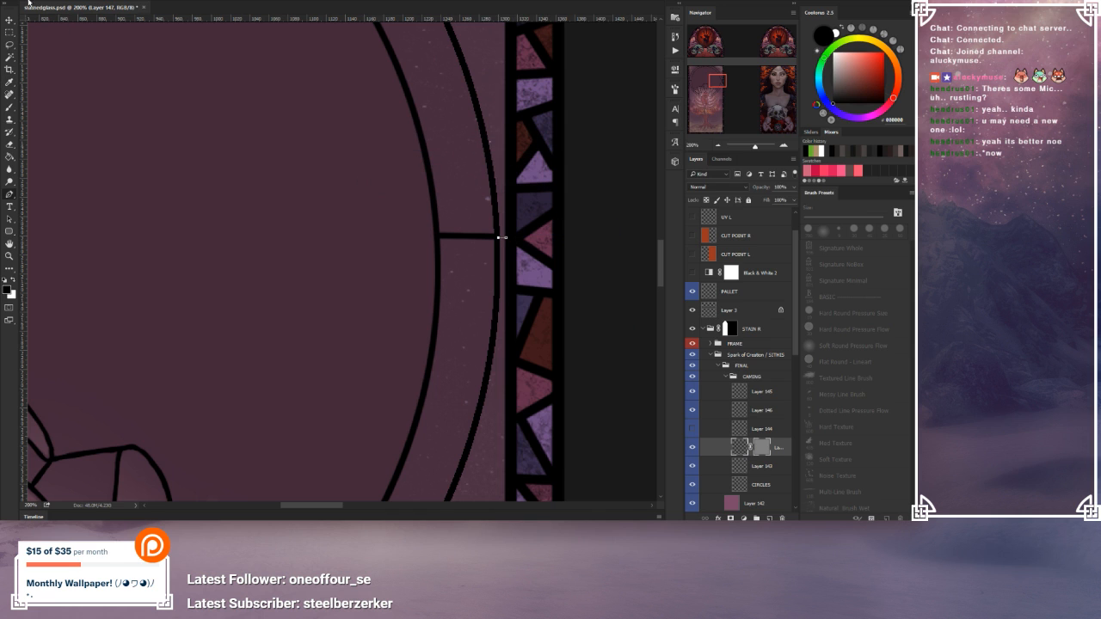
left_click(45, 2)
left_click(69, 7)
Step: Delete the leftover path and make Layer 146 the active layer
right_click(475, 199)
left_click(509, 215)
key("ctrl+minus")
key("ctrl+minus")
left_click_drag(249, 222, 331, 183)
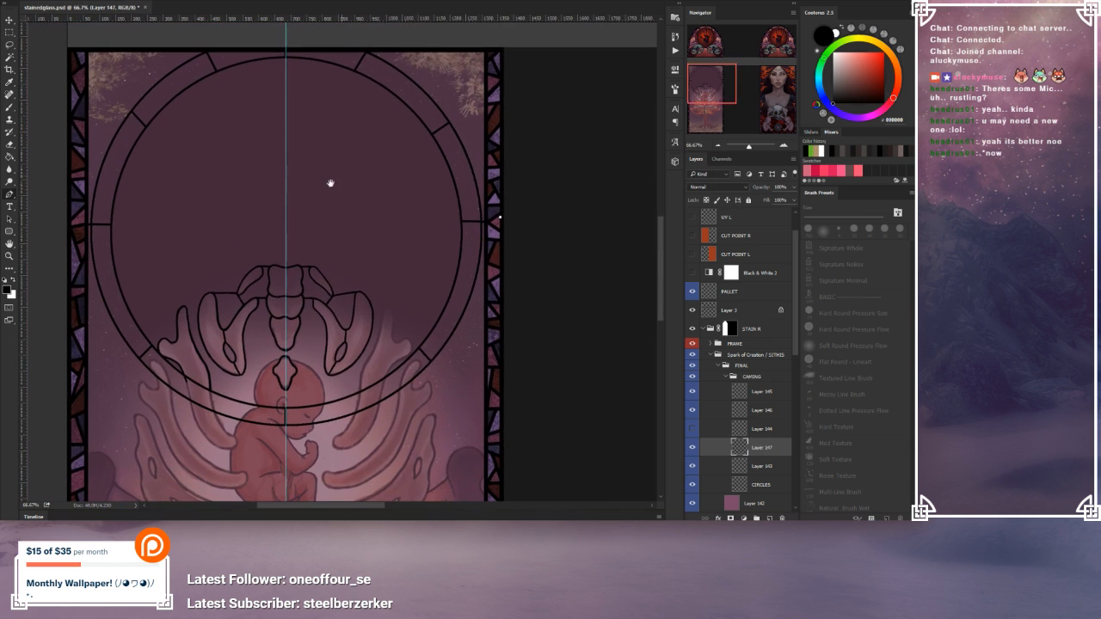
right_click(330, 184)
left_click(361, 198)
left_click(765, 412)
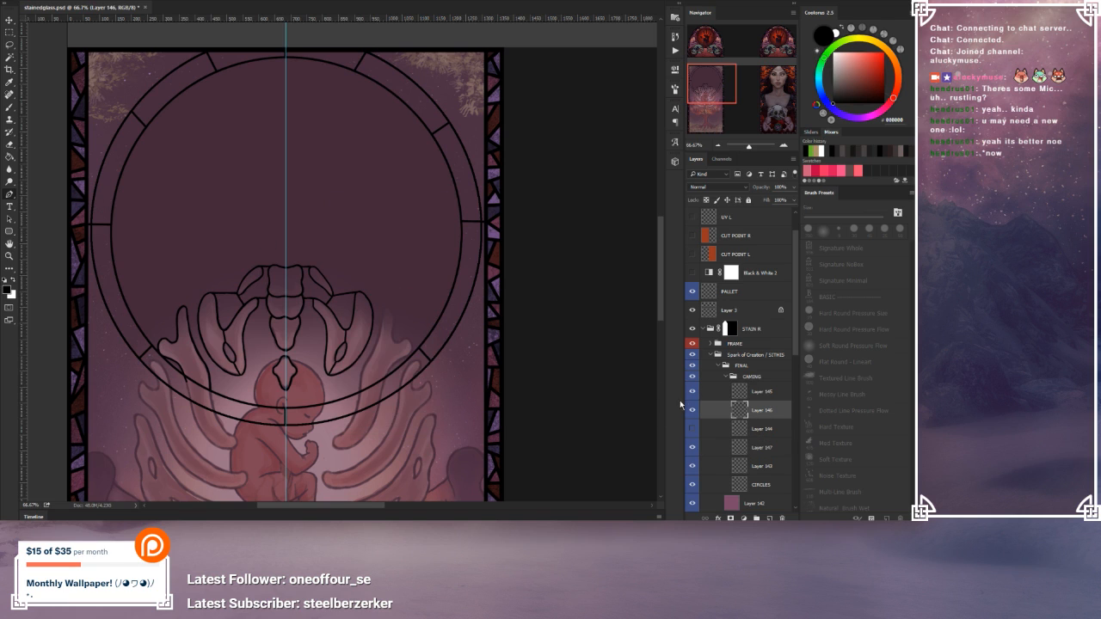
Step: Mark a V-shaped path from the left spoke at the inner ring to an interior point and back down to the ring, stroke it with the Brush, and delete it
left_click(692, 411)
left_click(692, 412)
left_click(111, 227)
left_click(206, 225)
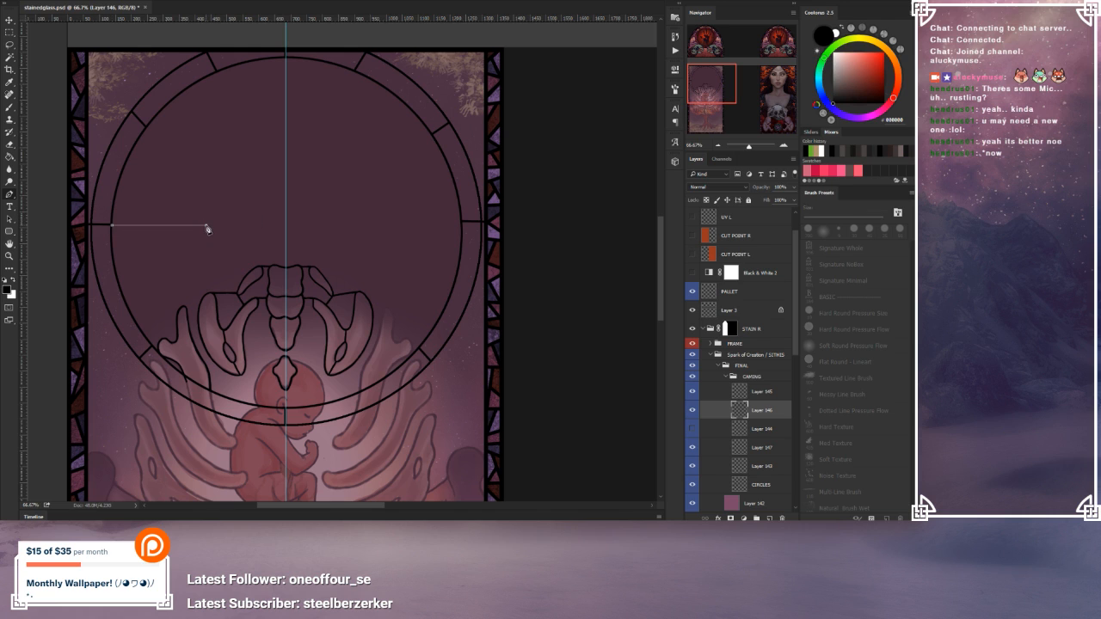
left_click(118, 279)
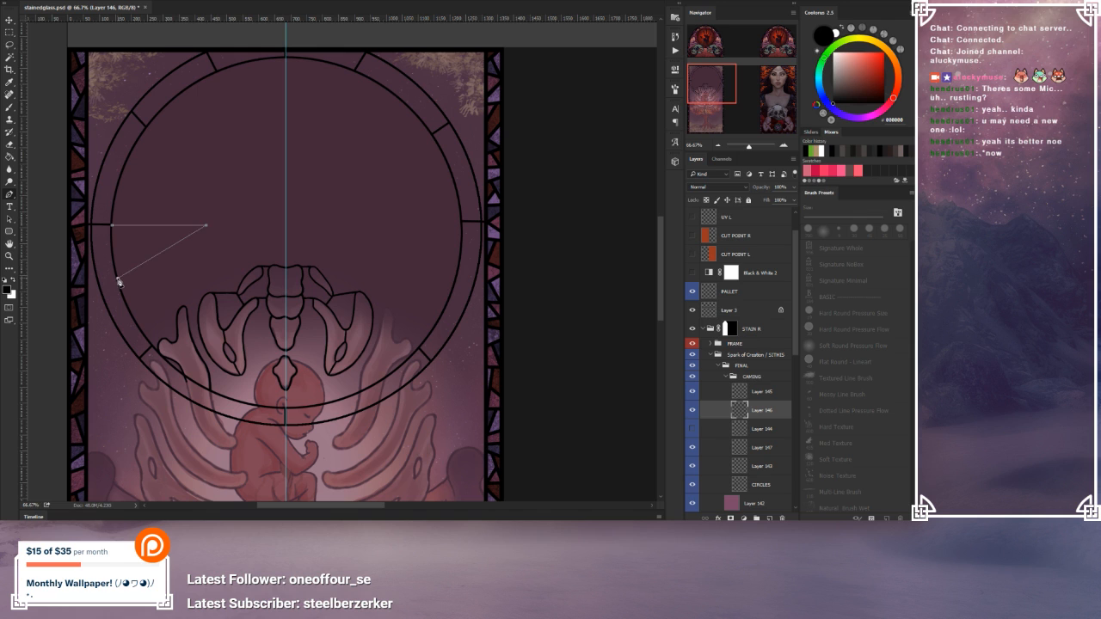
right_click(192, 266)
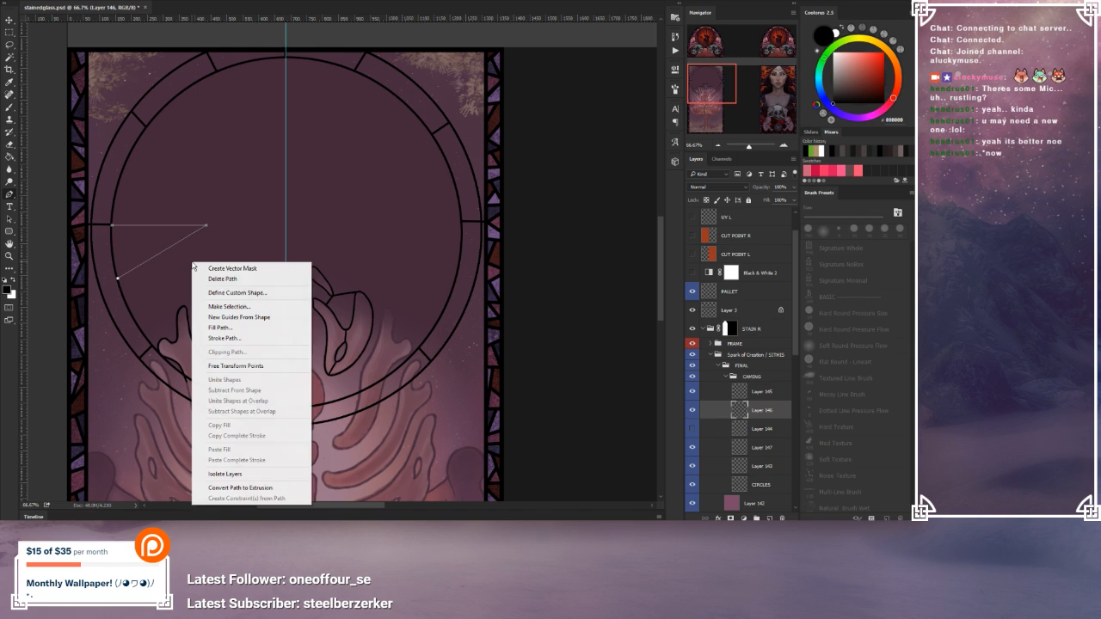
left_click(245, 337)
left_click(520, 160)
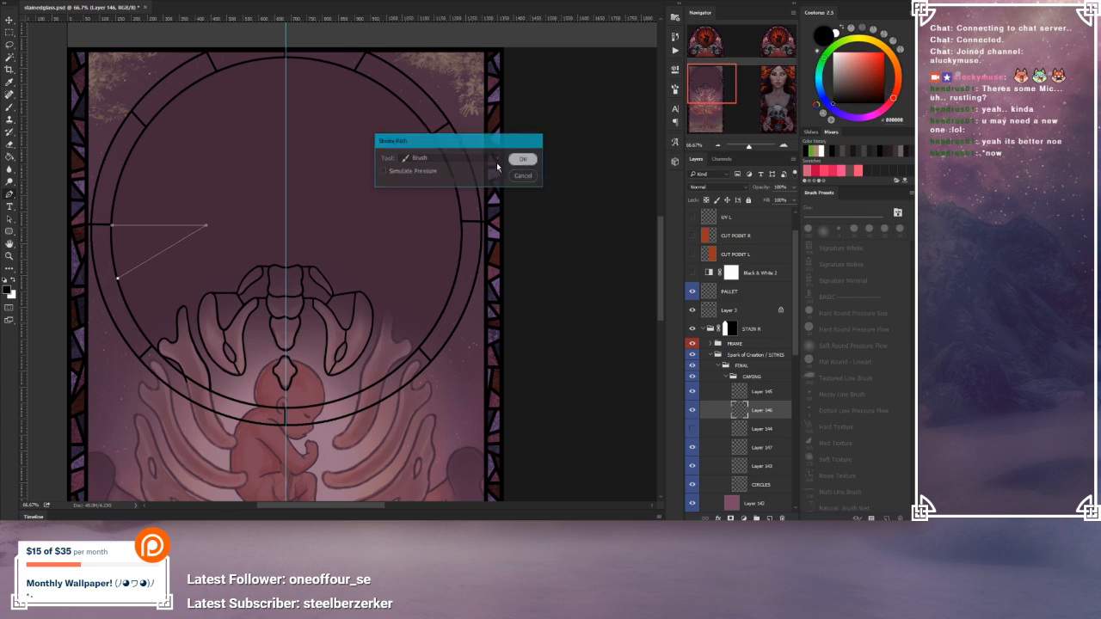
right_click(268, 196)
left_click(306, 213)
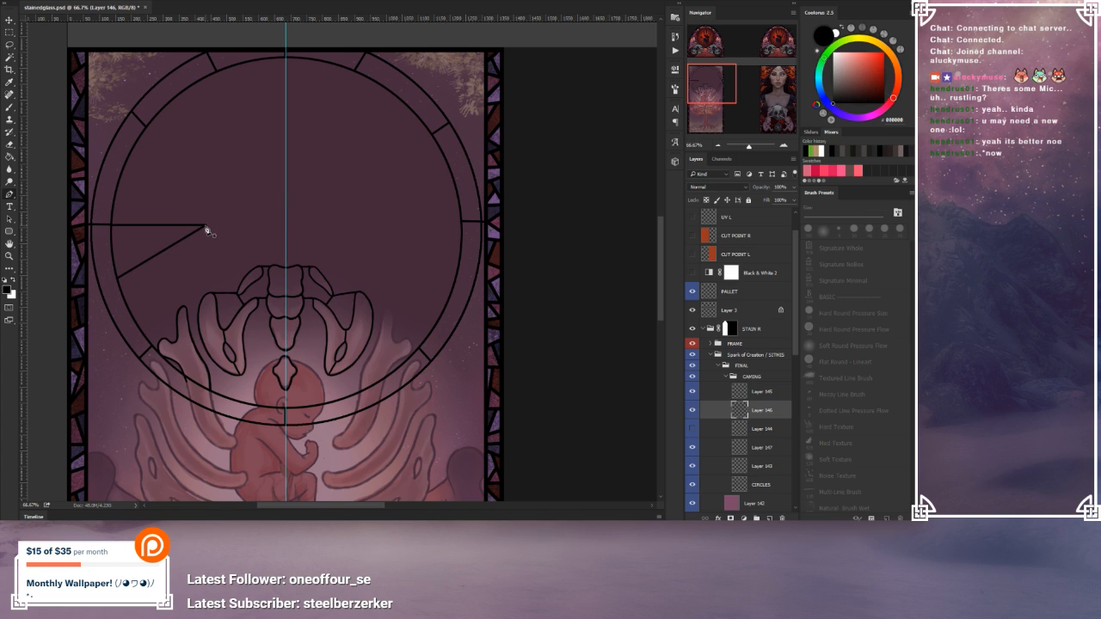
Step: Stroke a straight path with the Brush from the V's inner point to the upper-left corner of the top vertebra, and delete the path
left_click(262, 267)
right_click(258, 239)
left_click(303, 284)
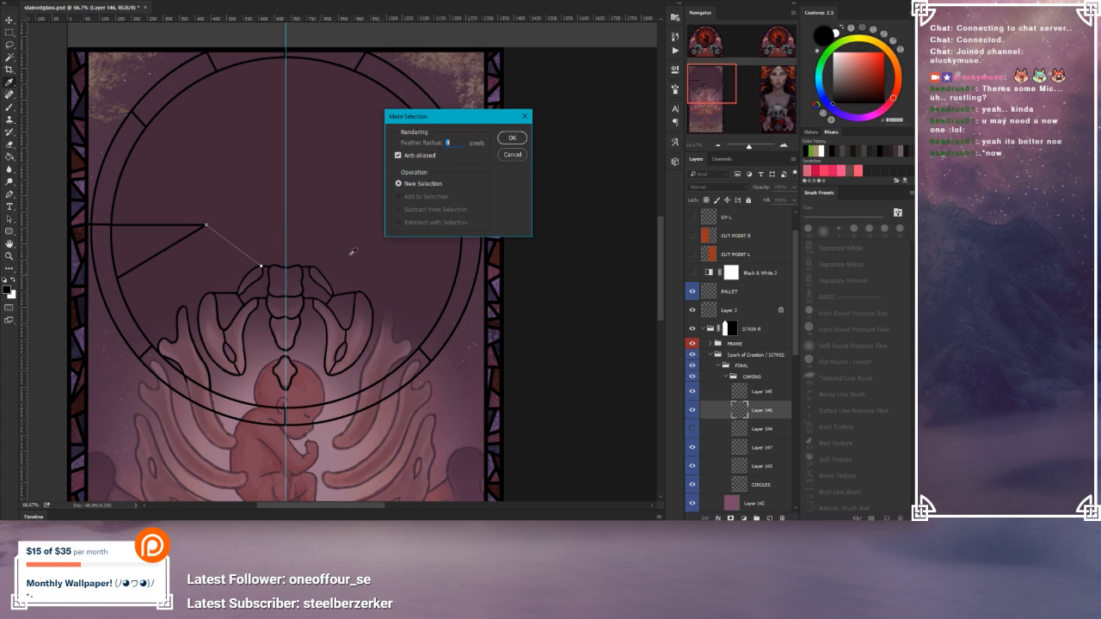
left_click(521, 156)
right_click(248, 226)
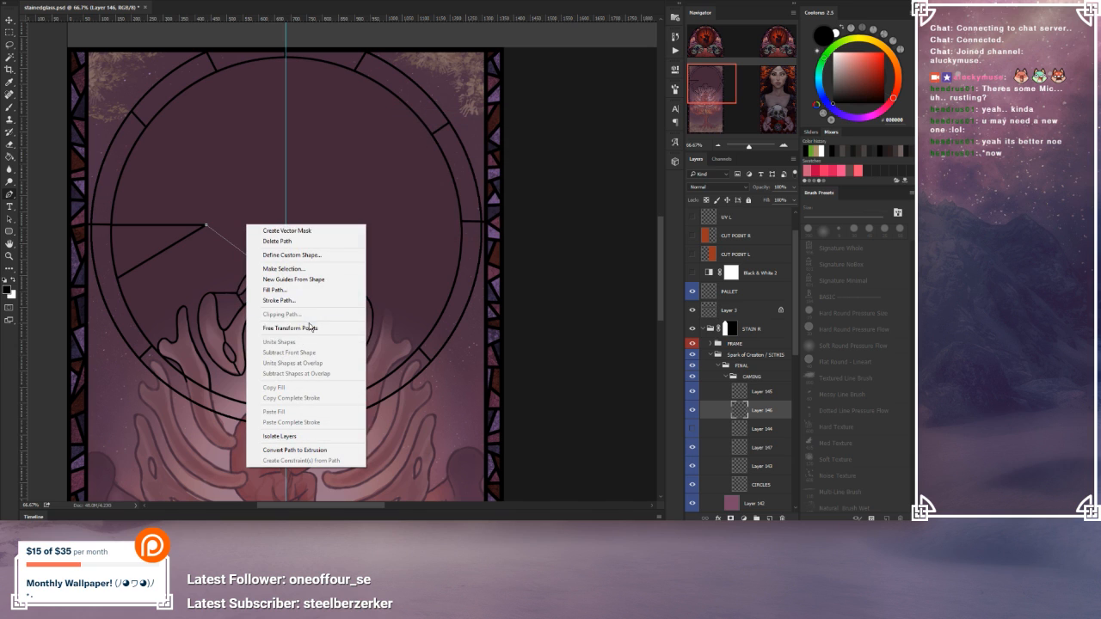
left_click(303, 300)
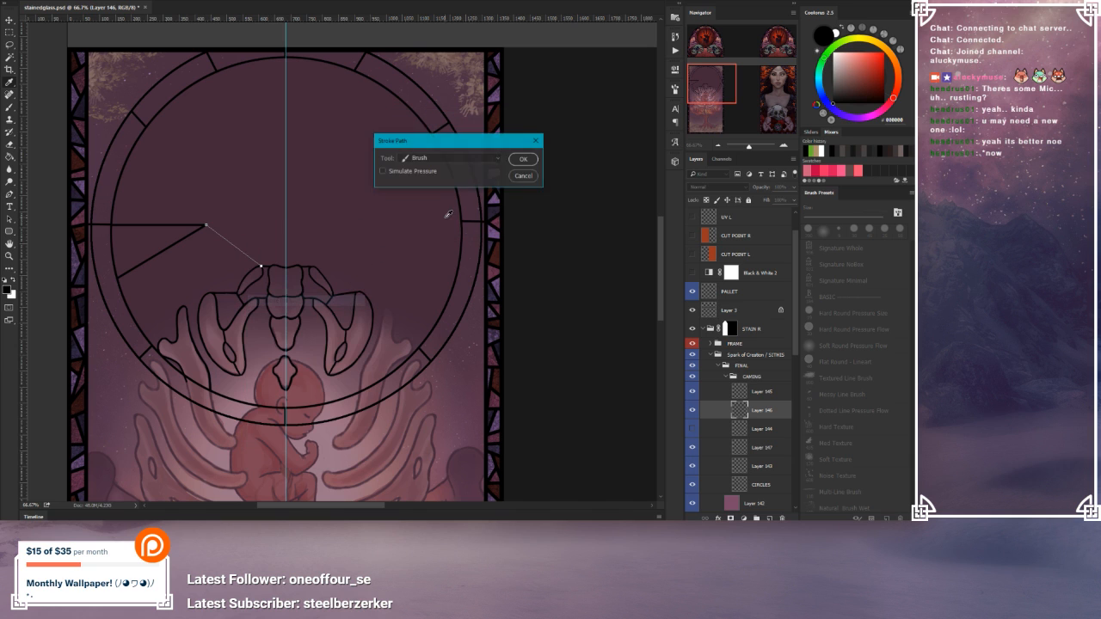
left_click(521, 154)
right_click(276, 217)
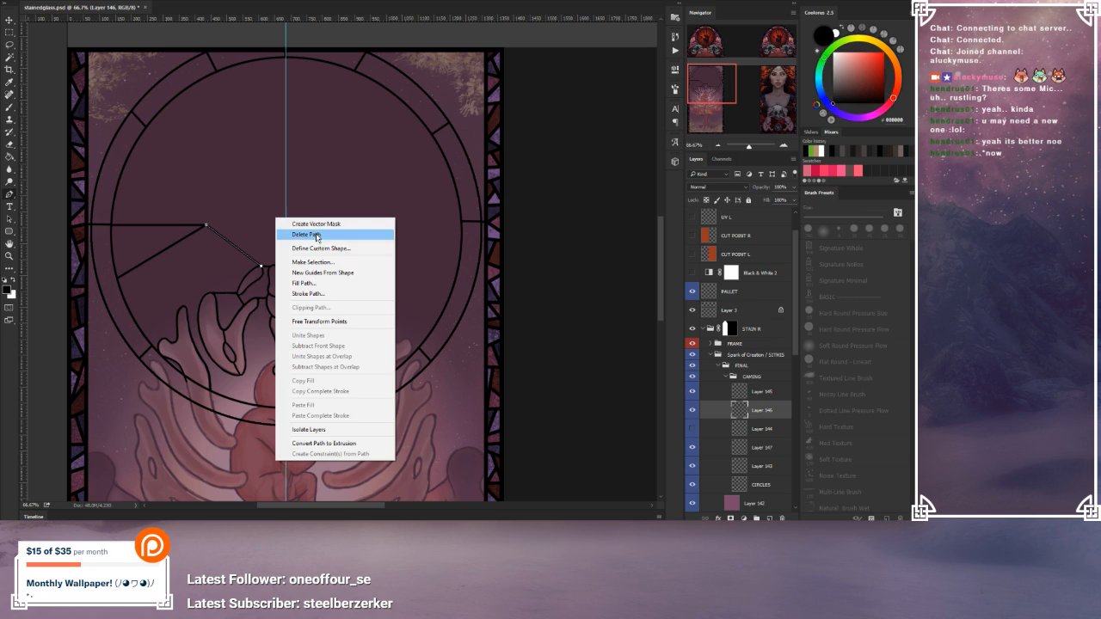
left_click(315, 234)
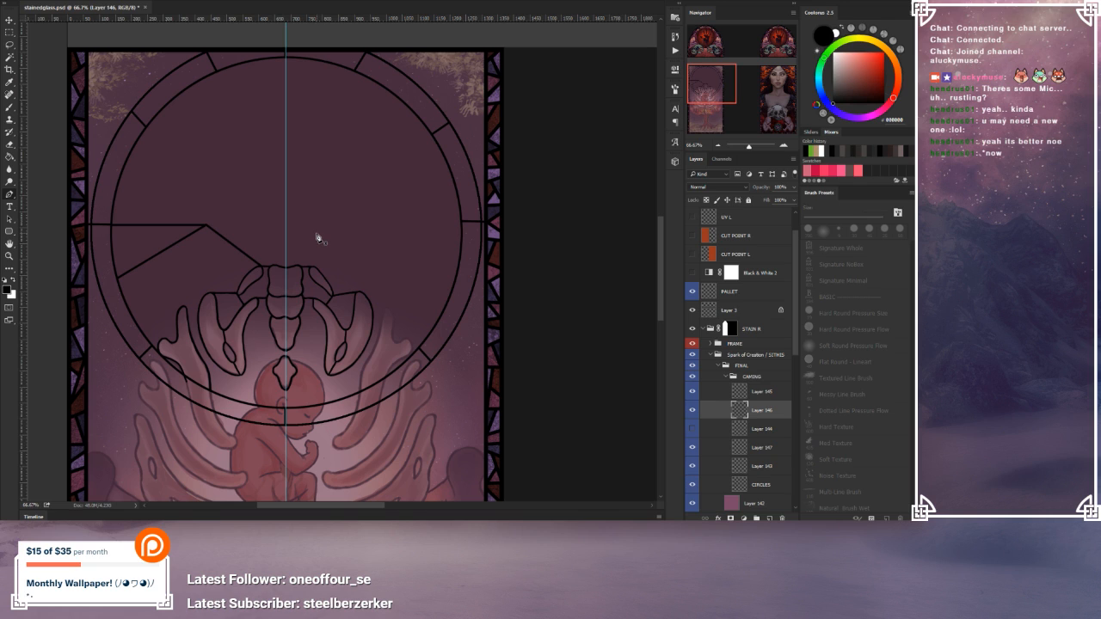
Step: Stroke a straight path with the Brush from the bone left of the vertebrae up to the V's inner point, and delete the path
left_click(238, 294)
left_click(205, 227)
right_click(261, 232)
left_click(293, 307)
left_click(523, 153)
right_click(240, 217)
left_click(285, 236)
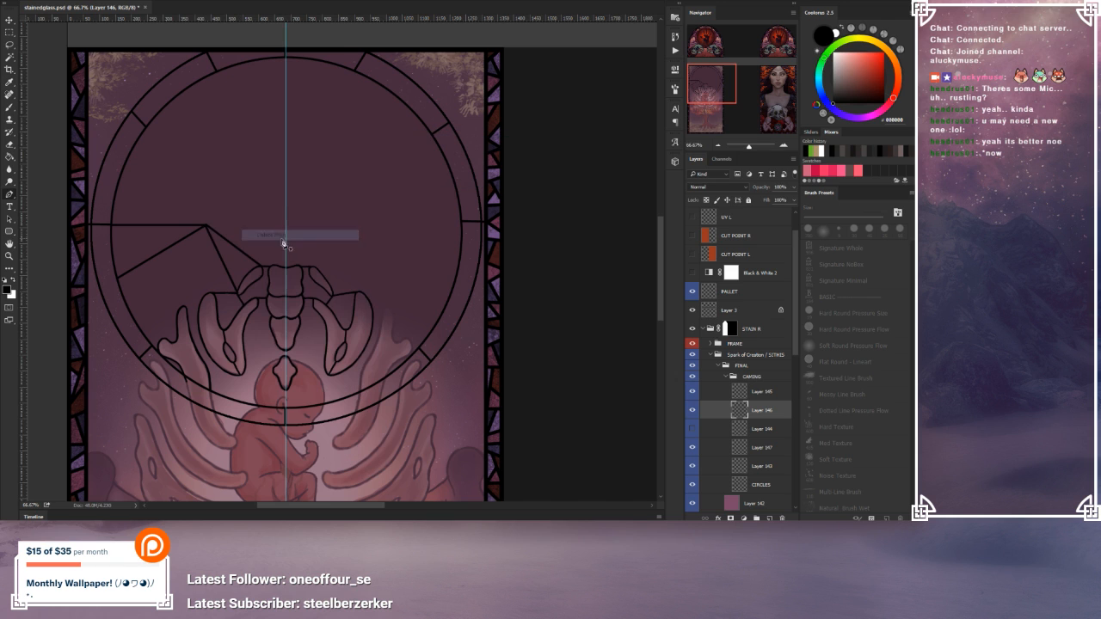
Step: Stroke a diagonal path with the Brush from the V's inner point up to the vertical centre guide, and delete the path
mouse_move(244, 243)
left_mouse_down()
mouse_move(259, 229)
mouse_move(264, 238)
left_mouse_up()
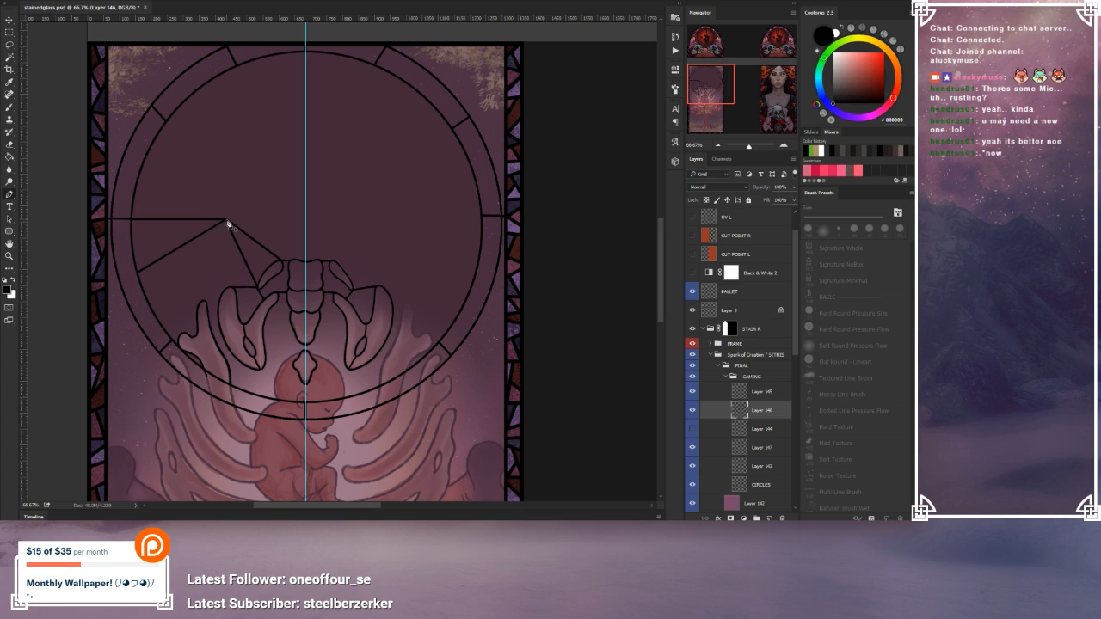
left_click(306, 147)
right_click(272, 151)
left_click(314, 229)
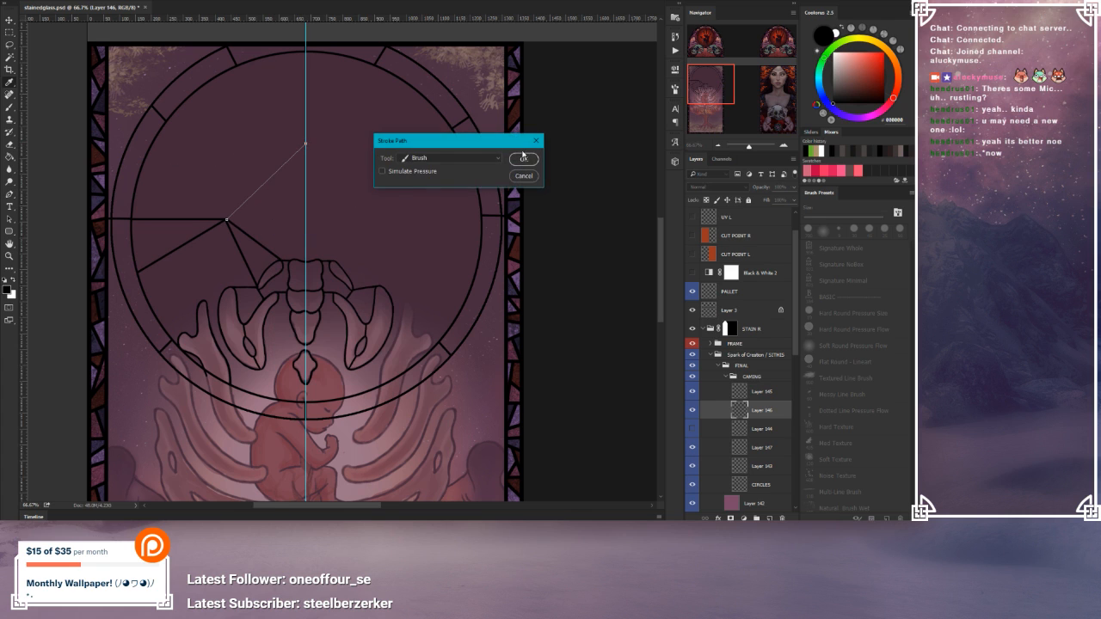
left_click(523, 159)
right_click(315, 199)
left_click(345, 215)
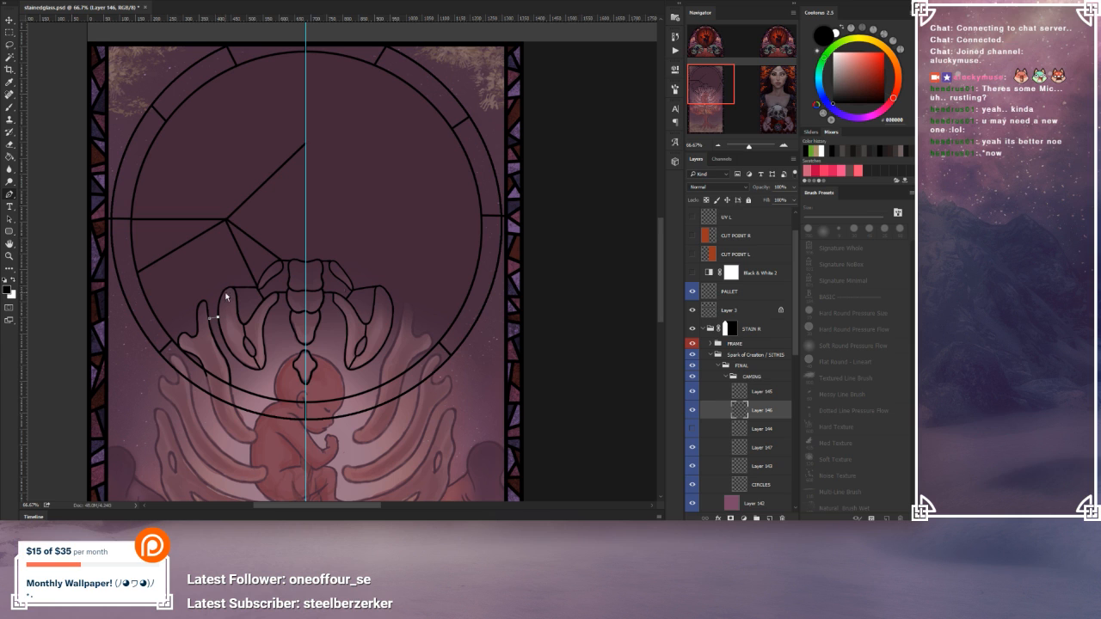
Step: Stroke the short path bridging the upper left rib and the neighbouring bone with the Brush, and delete the path
right_click(225, 296)
left_click(334, 126)
left_click(527, 163)
right_click(197, 242)
left_click(246, 257)
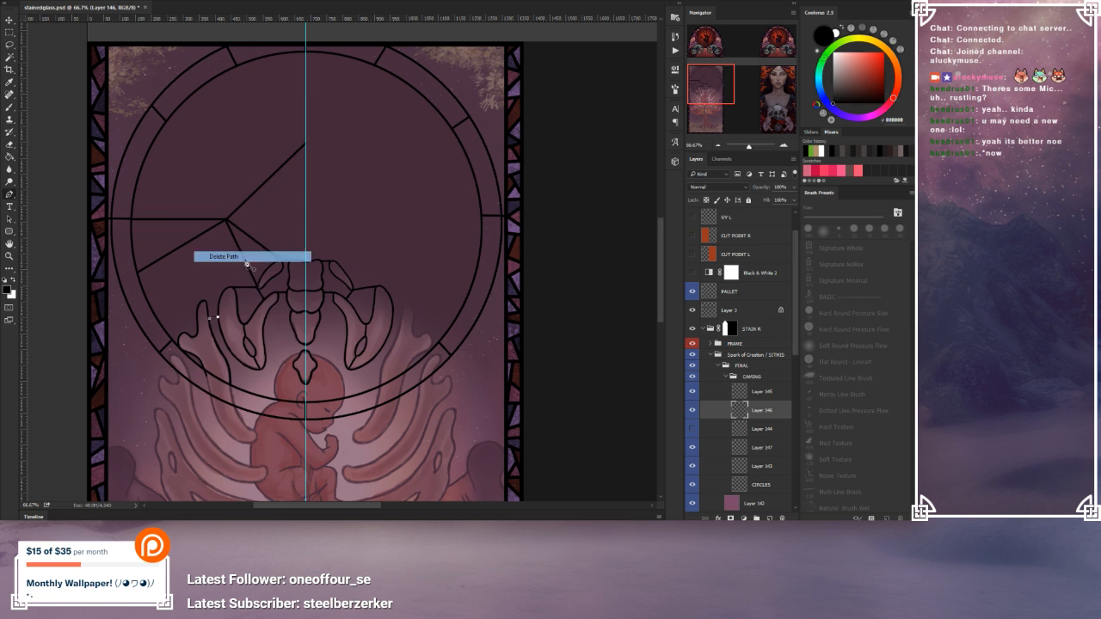
Step: Stroke a short path at the tip of the upper left rib with the Brush, and delete the path
scroll(295, 327, "down", 5)
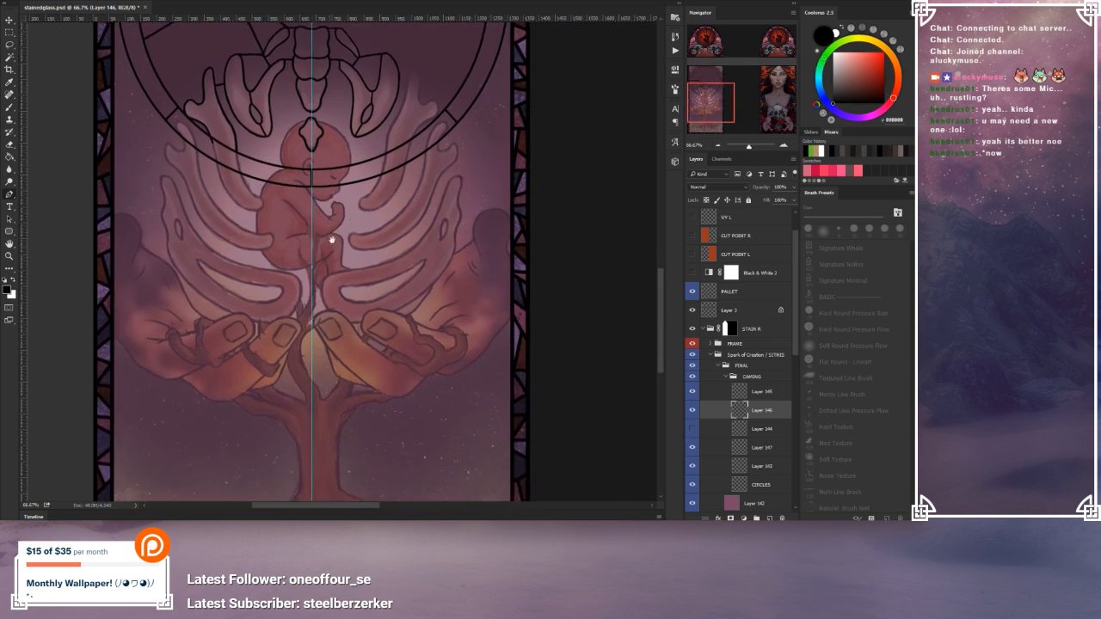
scroll(335, 344, "down", 4)
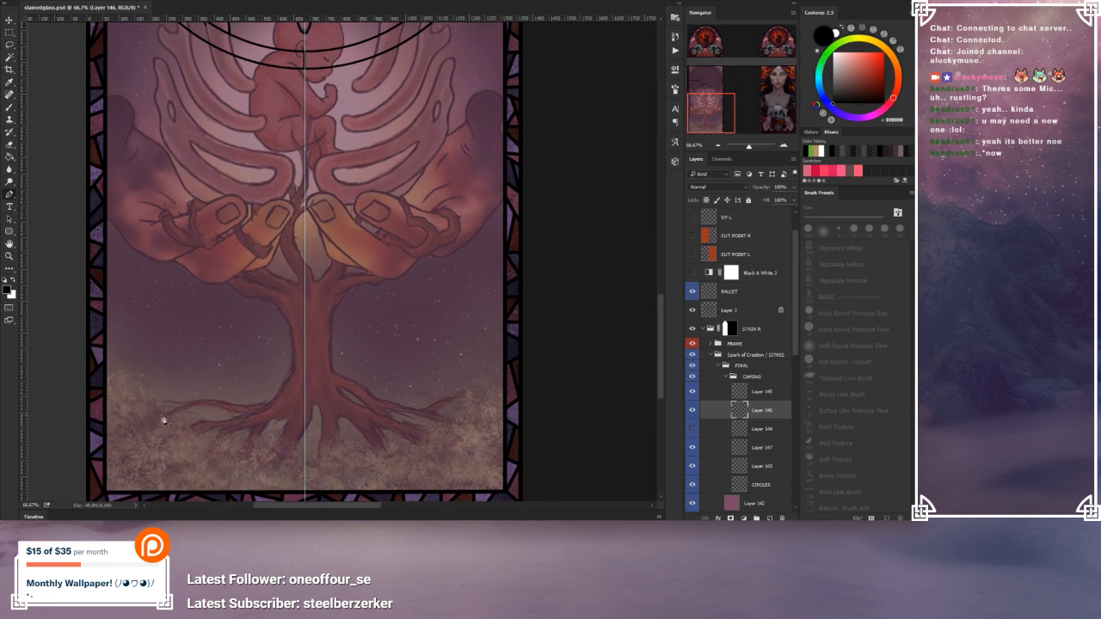
left_click_drag(256, 167, 275, 360)
left_click_drag(233, 172, 265, 267)
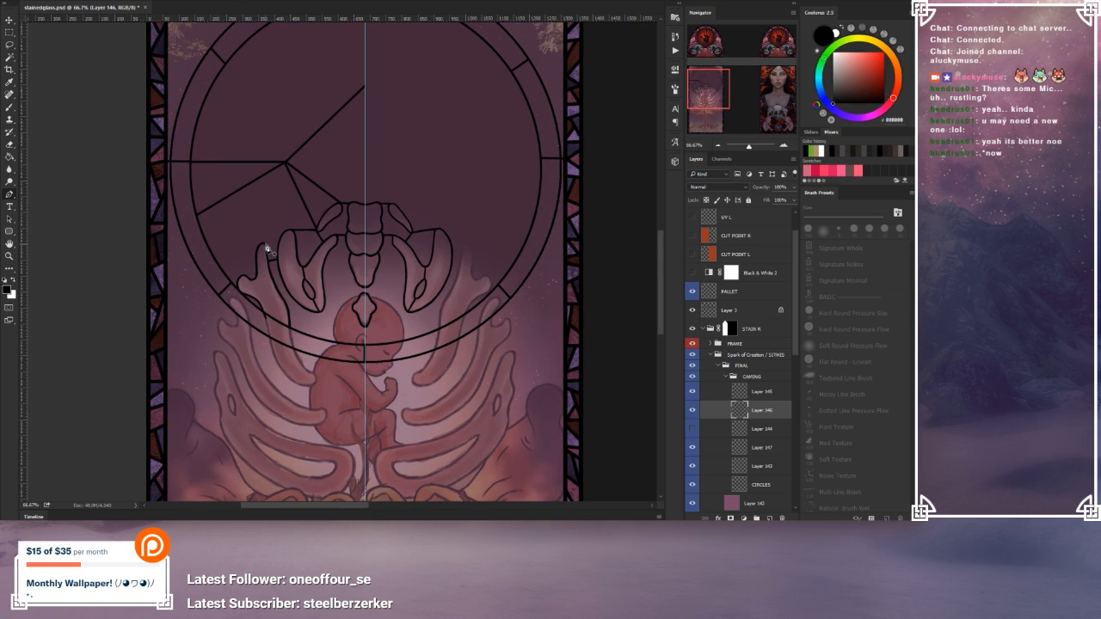
left_click(264, 245)
right_click(292, 226)
left_click(327, 275)
left_click(521, 160)
right_click(289, 191)
left_click(310, 215)
Step: Stroke a path with the Brush from the top of the outer left bone up to the lower-left diagonal near its inner end, and delete the path
left_click(284, 233)
left_click(275, 170)
right_click(292, 206)
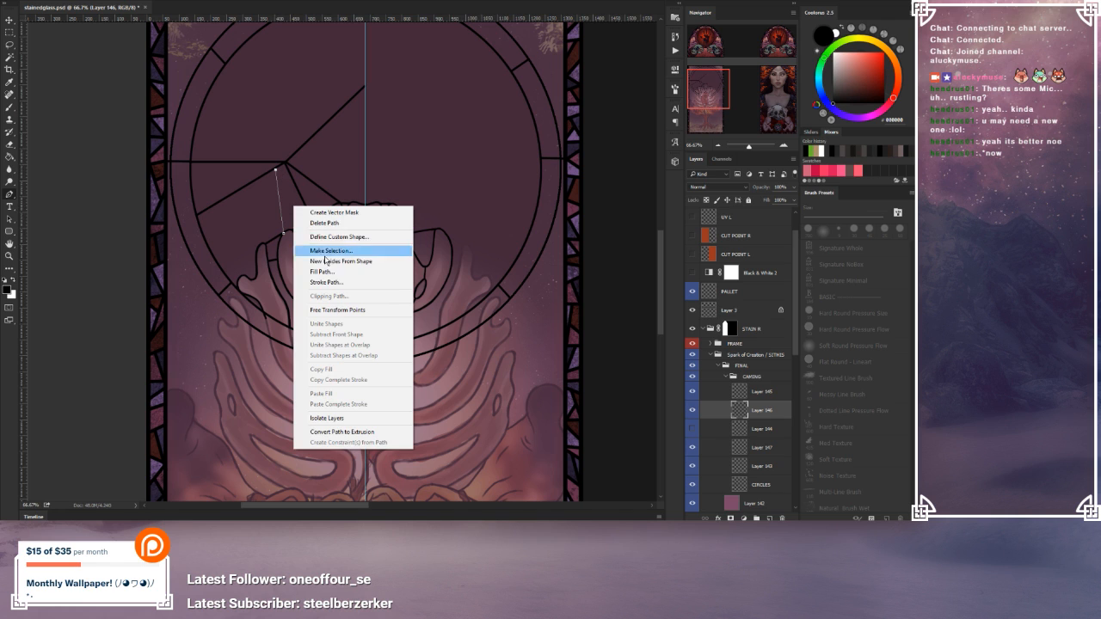
left_click(325, 282)
left_click(523, 158)
right_click(348, 198)
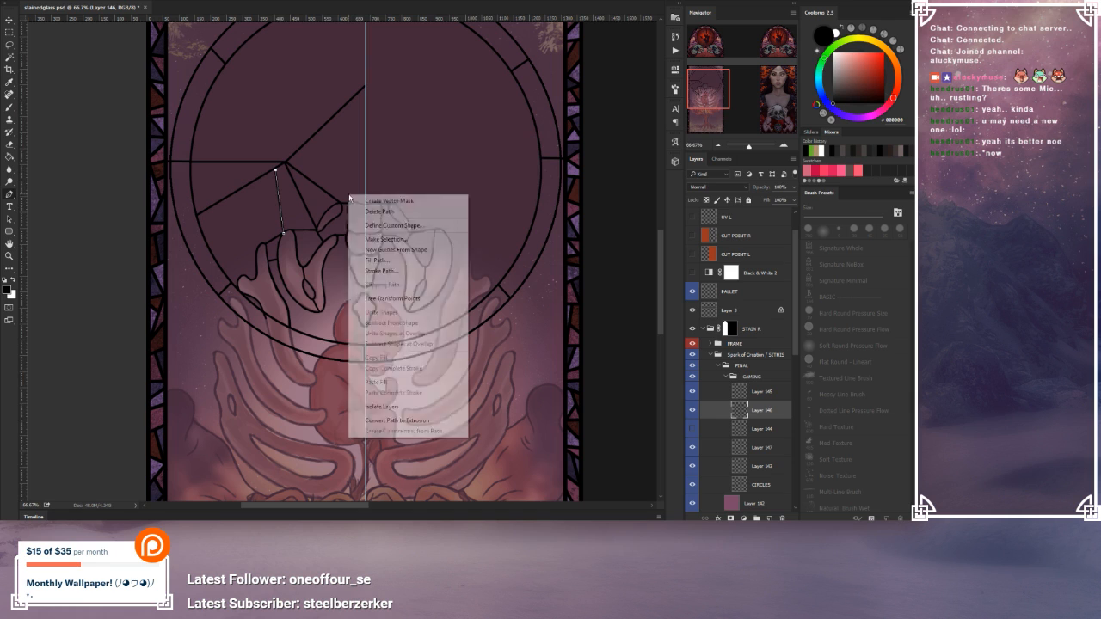
left_click(379, 211)
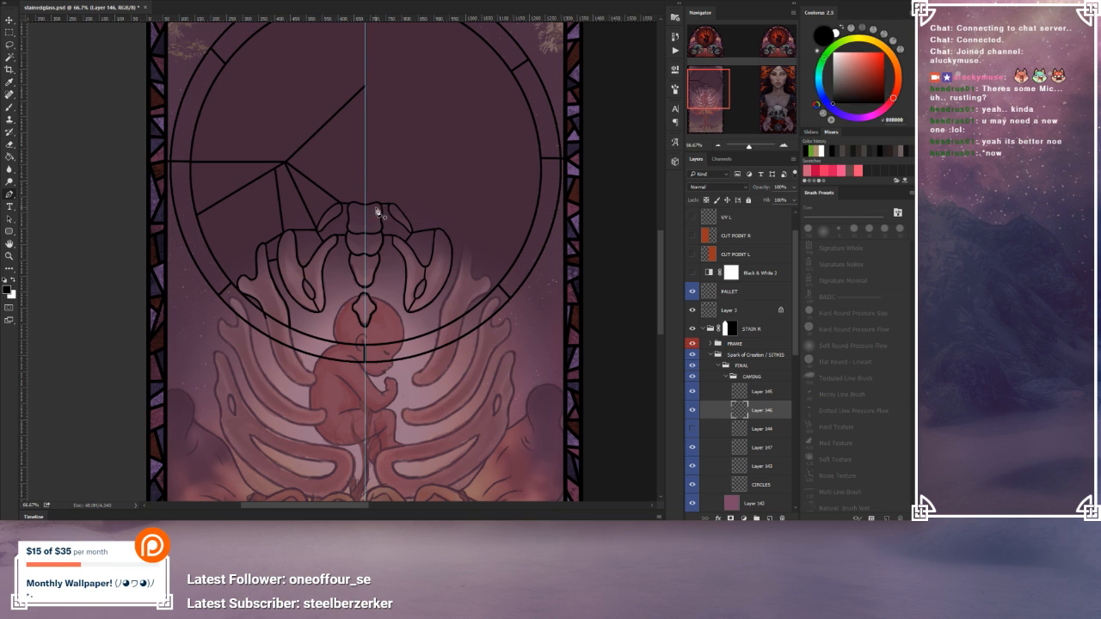
Step: Stroke a path with the Brush from the upper left rib's tip to the line rising from the outer left bone, and delete the path
left_click(266, 245)
left_click(276, 180)
right_click(291, 197)
left_click(325, 272)
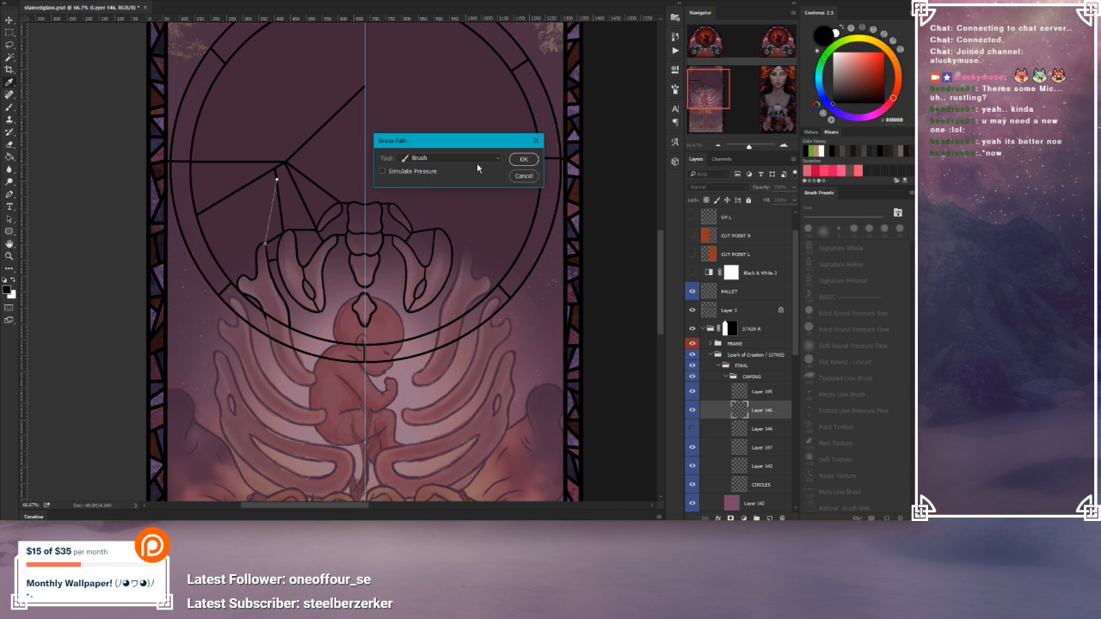
left_click(524, 161)
right_click(275, 203)
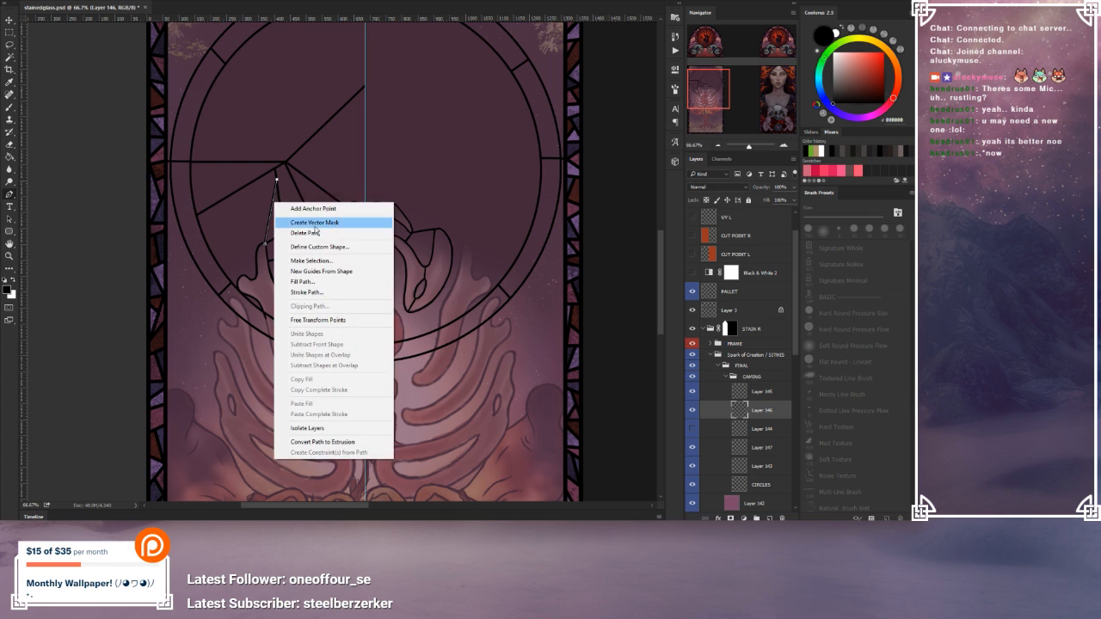
left_click(321, 235)
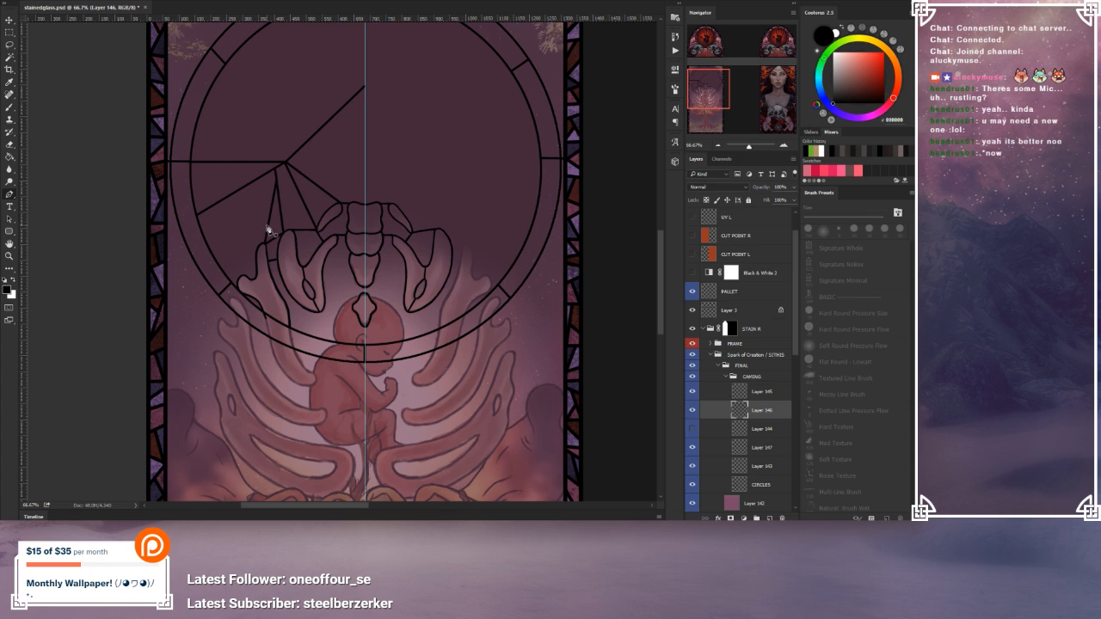
Step: Stroke a near-horizontal path with the Brush from above the upper left rib's tip to the diagonal's end at the inner ring, and delete the path
left_click(266, 226)
left_click(198, 217)
right_click(254, 206)
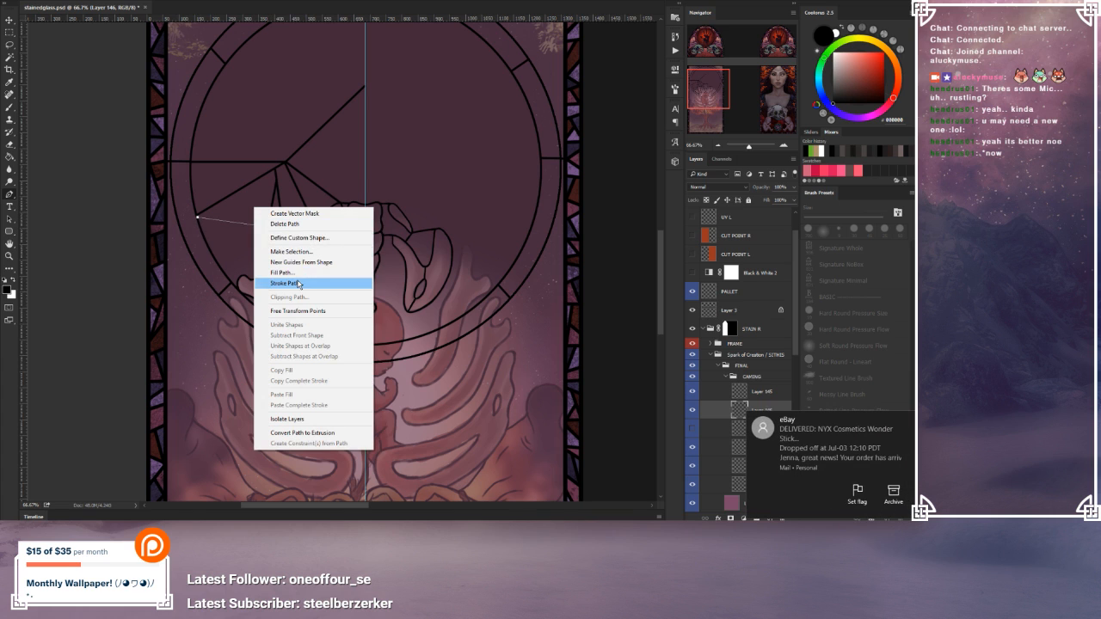
left_click(299, 284)
left_click(520, 161)
right_click(352, 208)
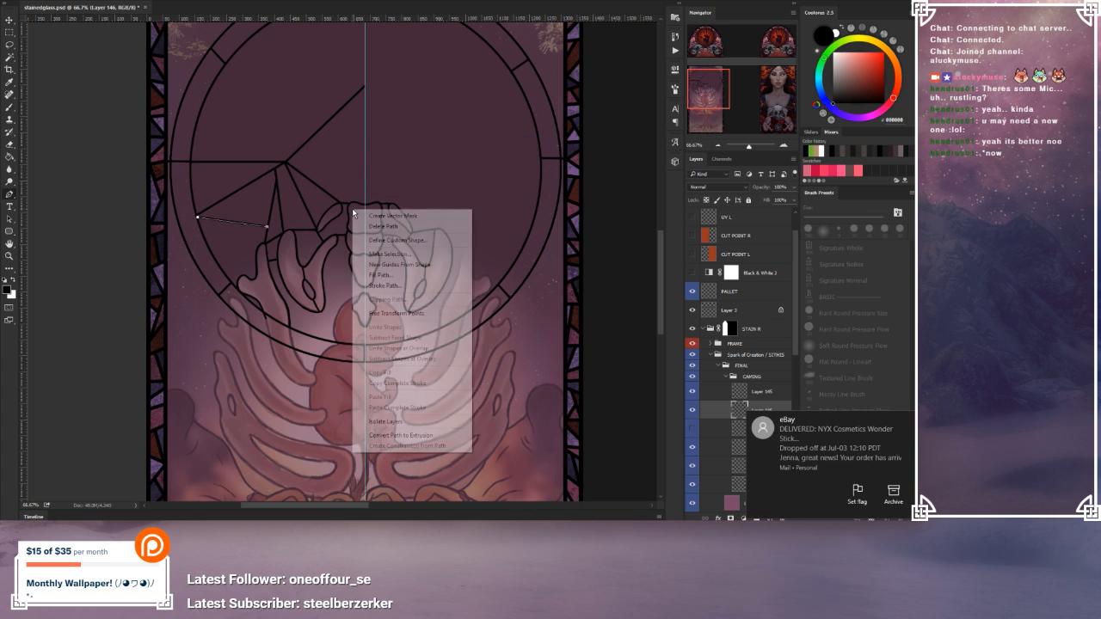
left_click(387, 230)
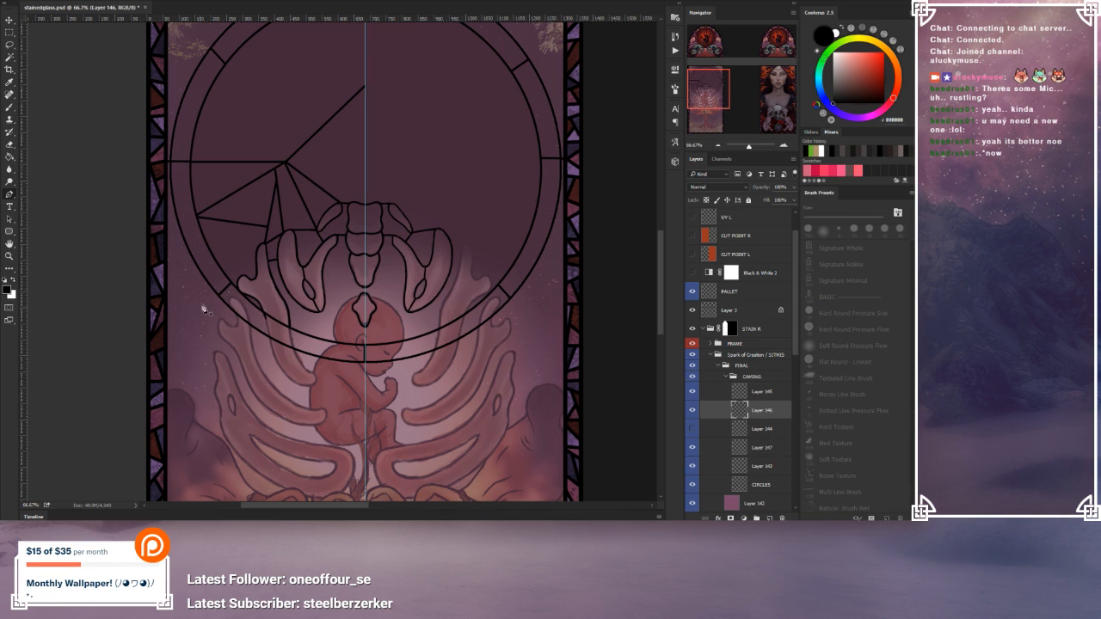
Step: Stroke a path with the Brush from the near-horizontal line down to the tip of the outer left rib branch, and delete the path
left_click(242, 275)
right_click(249, 234)
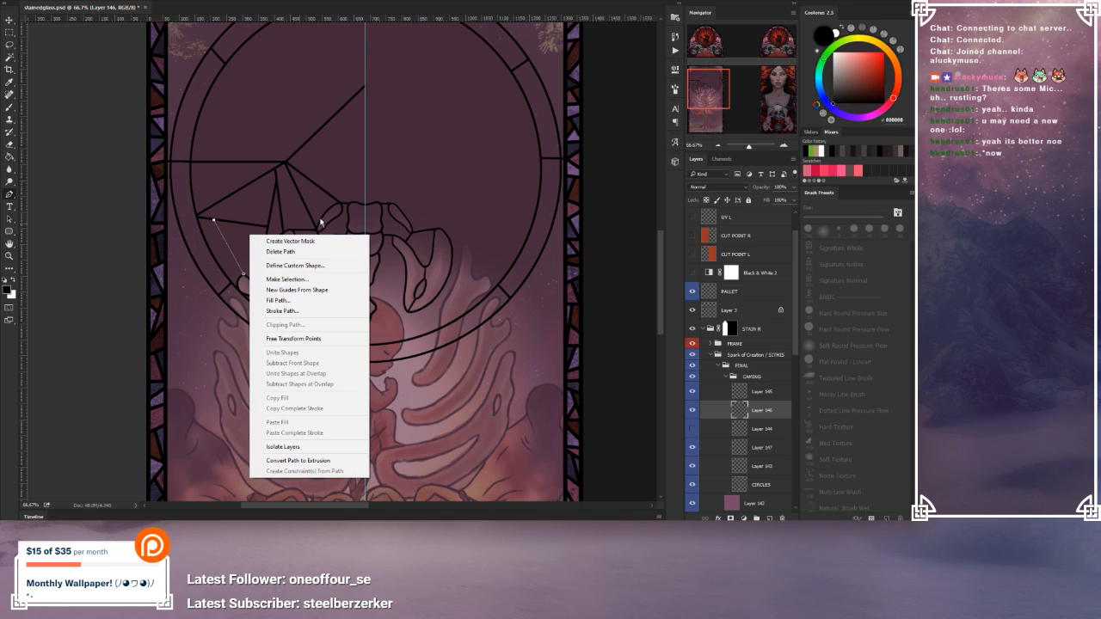
left_click(285, 315)
left_click(530, 160)
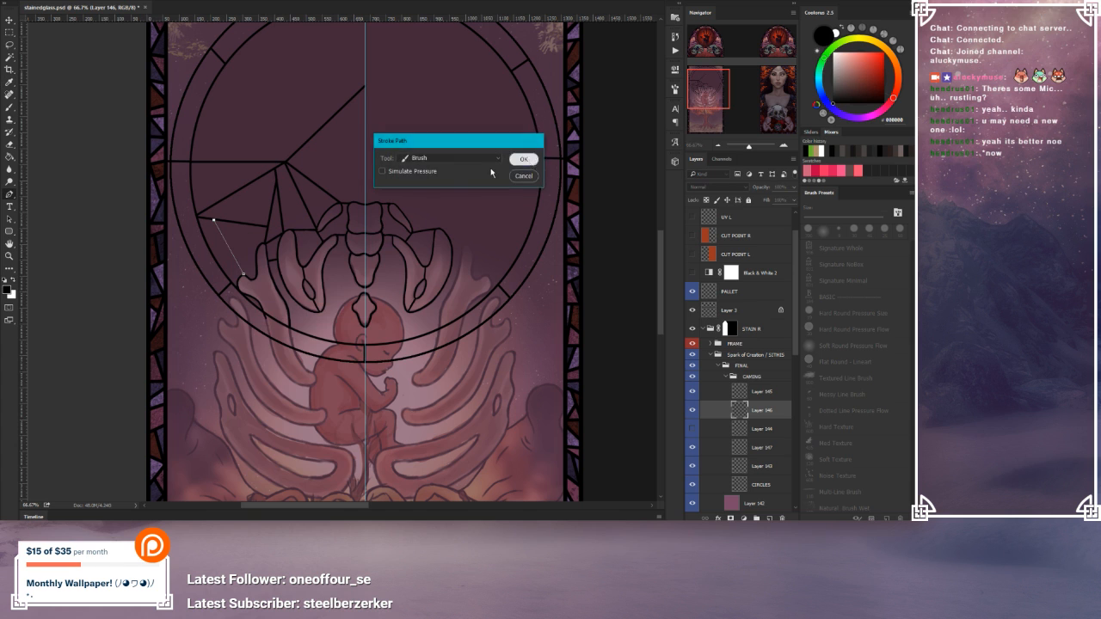
right_click(312, 197)
left_click(334, 207)
left_click(43, 2)
left_click(64, 5)
right_click(287, 161)
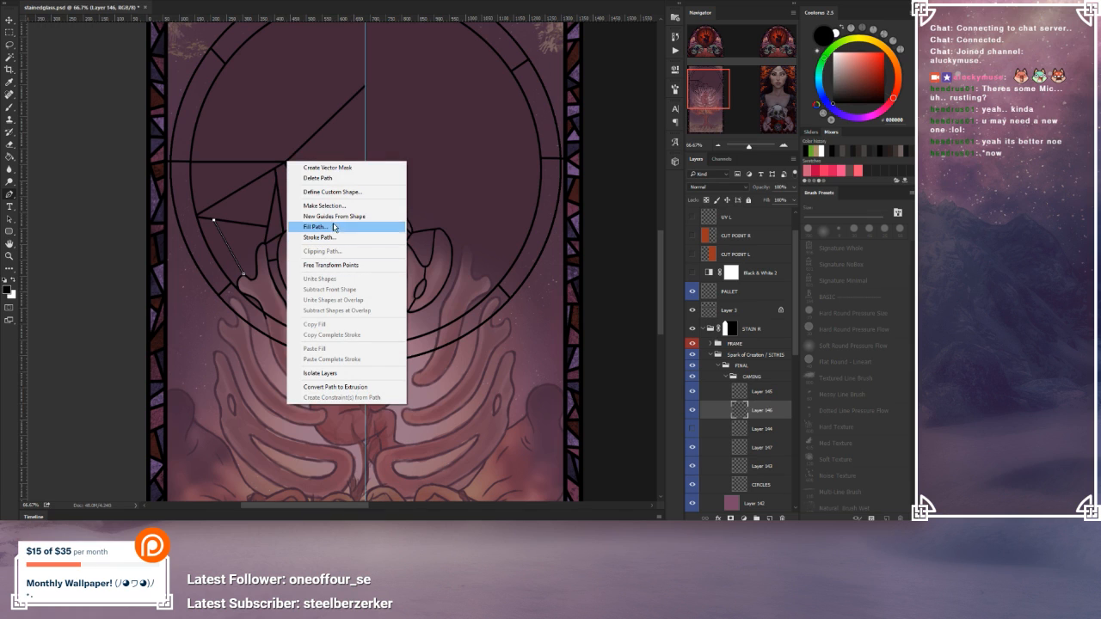
left_click(318, 178)
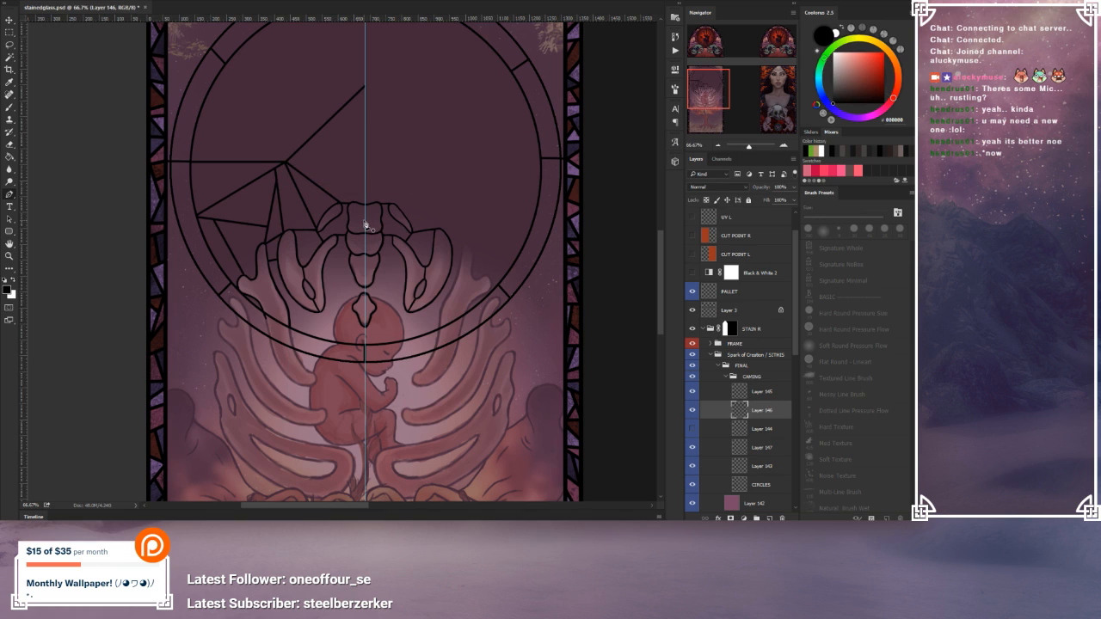
Step: Stroke a steep path with the Brush from the line above the top vertebra up to the diagonal that meets the centre guide, and delete the path
left_click_drag(433, 147, 409, 231)
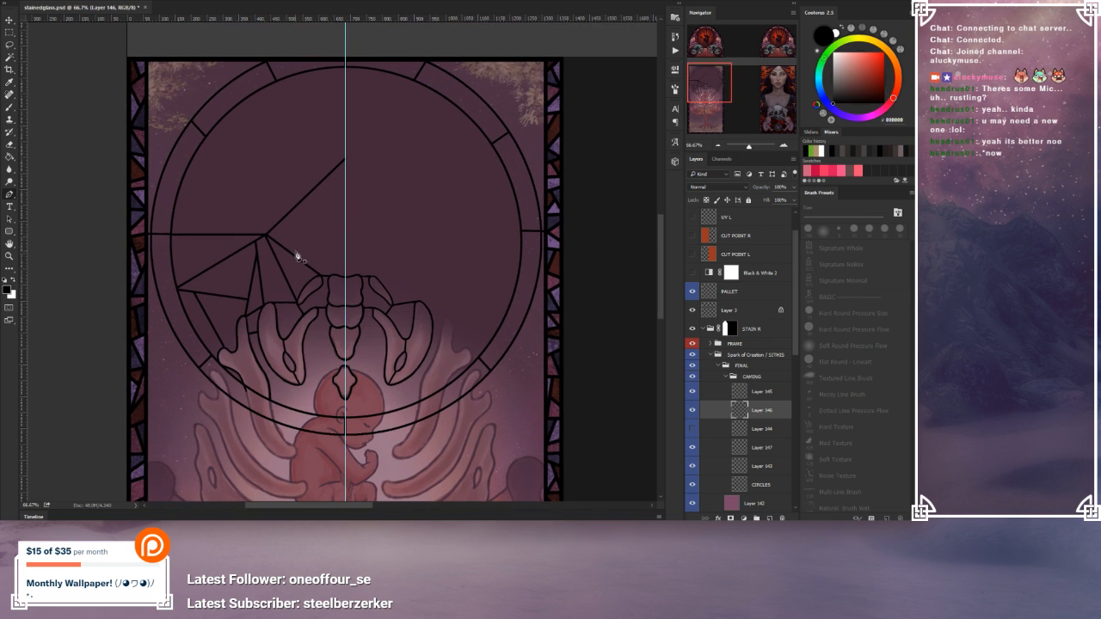
left_click(307, 264)
left_click(317, 187)
right_click(336, 222)
left_click(381, 300)
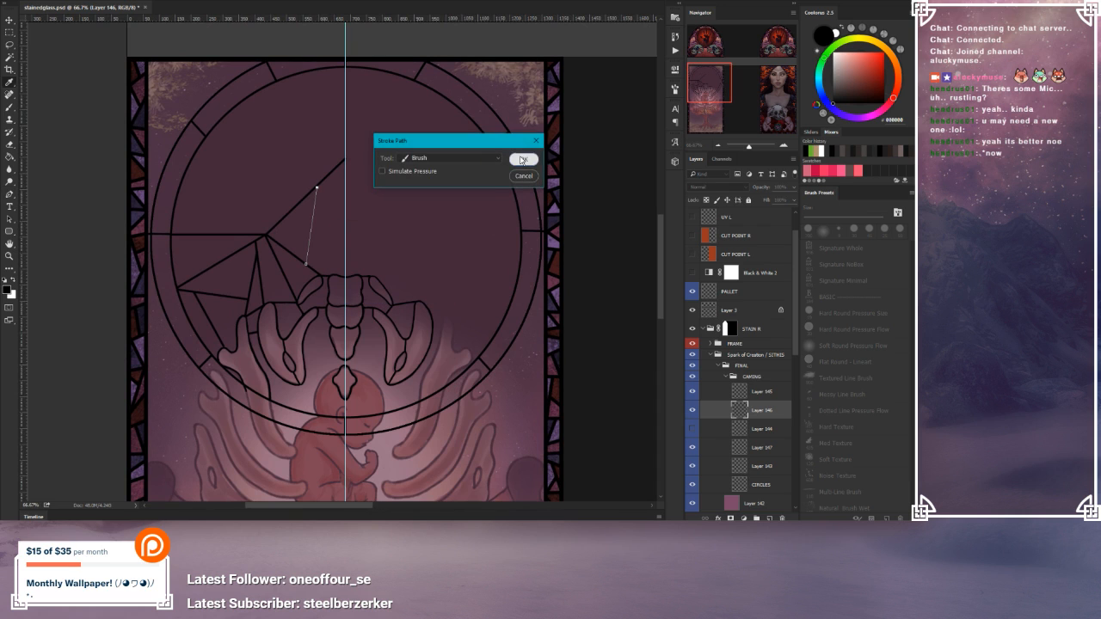
left_click(523, 160)
right_click(392, 196)
left_click(435, 211)
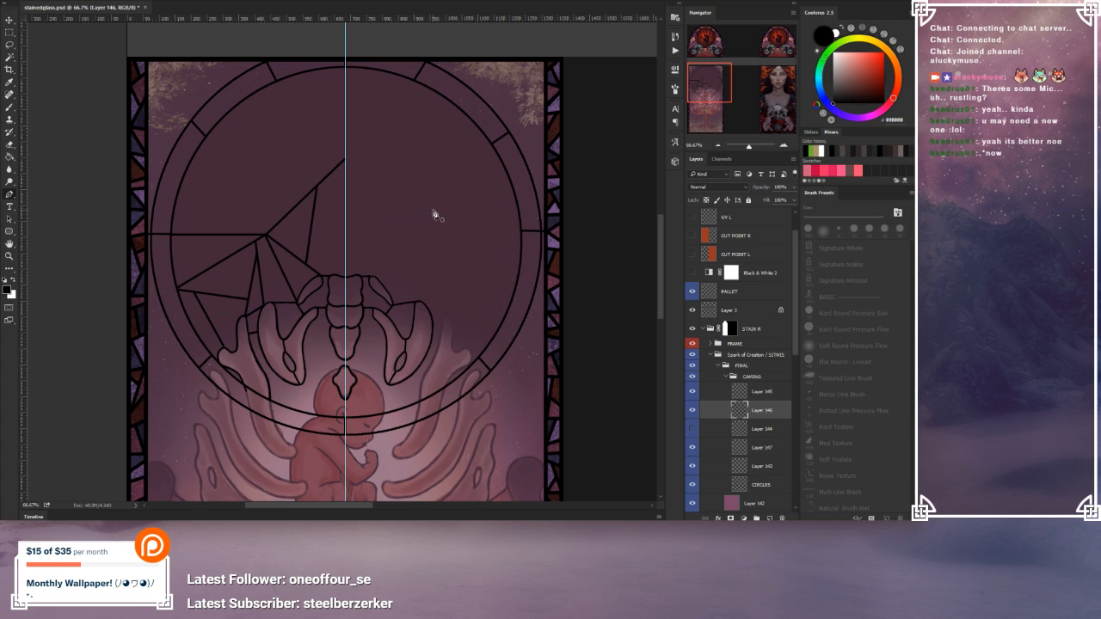
Step: Stroke a path with the Brush from the apex of the steep line left of the centre guide down to the horizontal line, and delete the path
left_click(316, 187)
left_click(182, 187)
left_click_drag(209, 183, 216, 238)
right_click(281, 169)
left_click(322, 245)
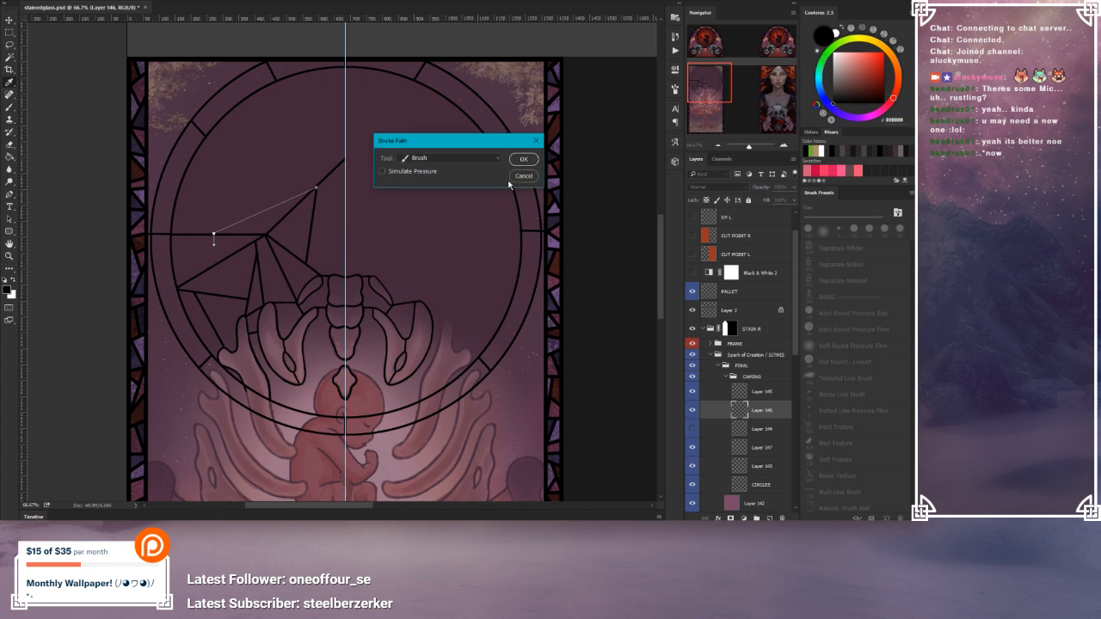
left_click(523, 159)
right_click(352, 171)
left_click(381, 191)
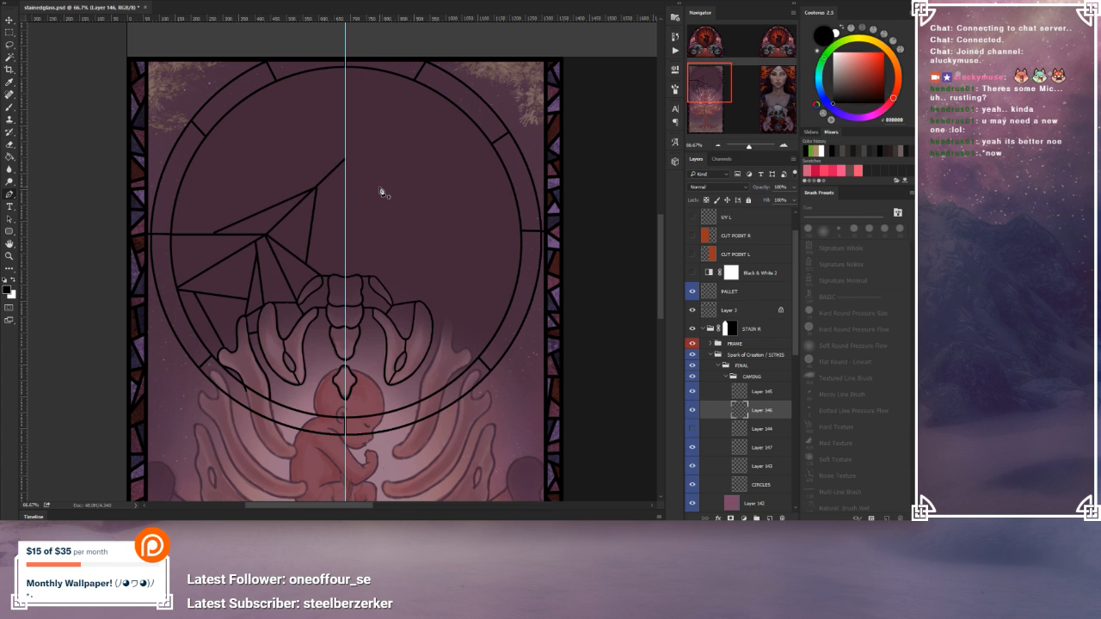
Step: Undo the stroke of the apex-to-horizontal-line path, stroke it again with the Brush, and delete the path
key("ctrl+z")
key("ctrl+z")
right_click(301, 227)
left_click(359, 305)
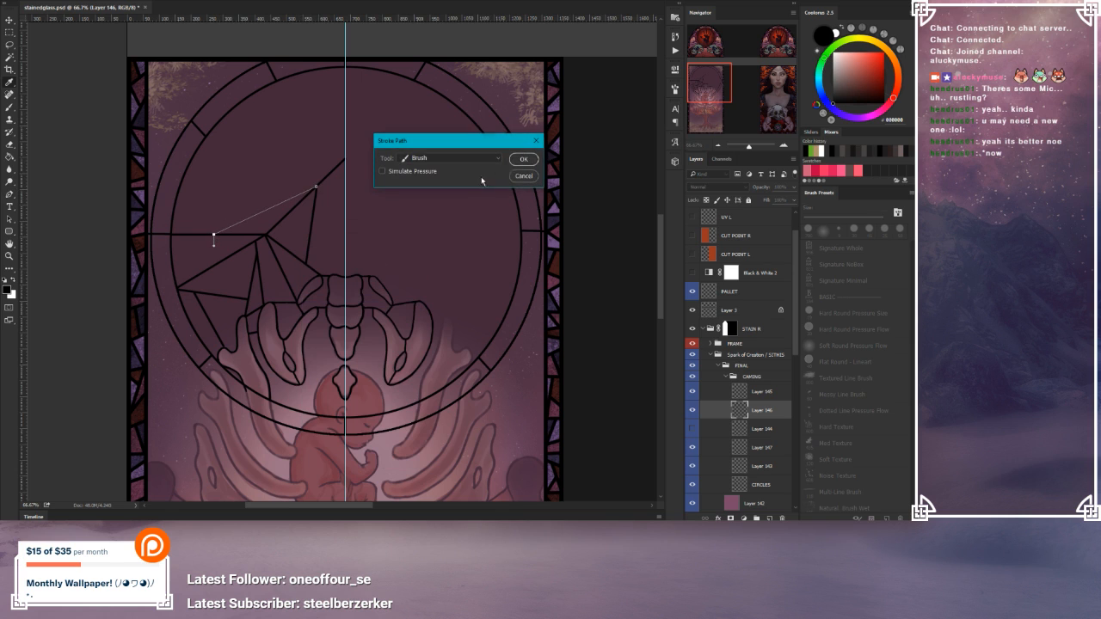
left_click(520, 160)
right_click(366, 188)
left_click(400, 213)
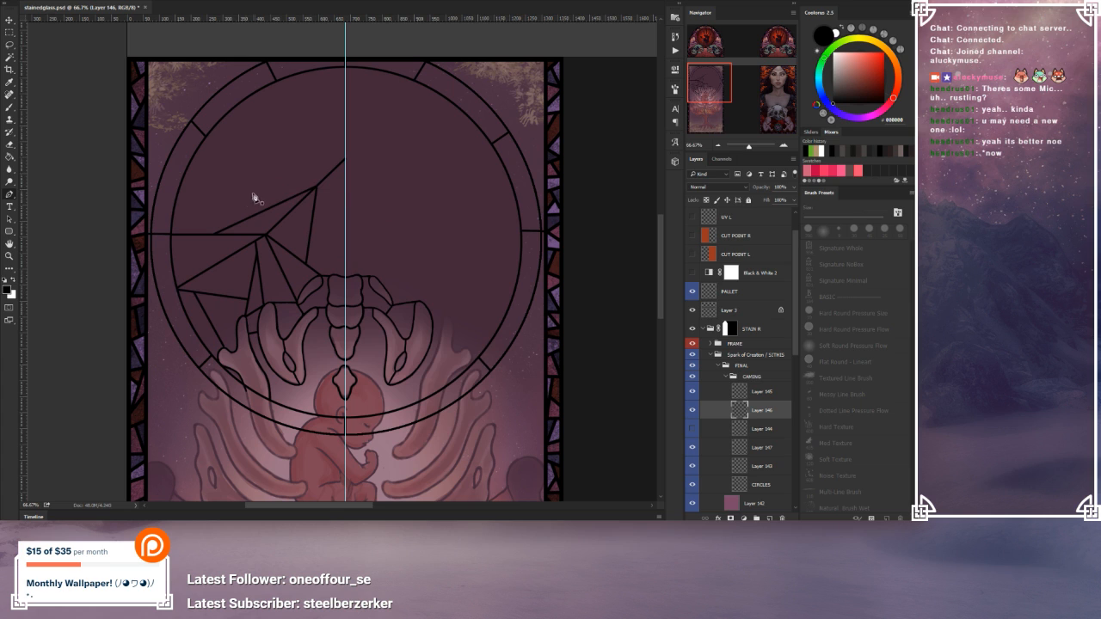
Step: Stroke a path with the Brush from the inner ring's upper left joint down to the new diagonal's end on the horizontal line, and delete the path
left_click(204, 137)
left_click(214, 235)
right_click(252, 176)
left_click(290, 250)
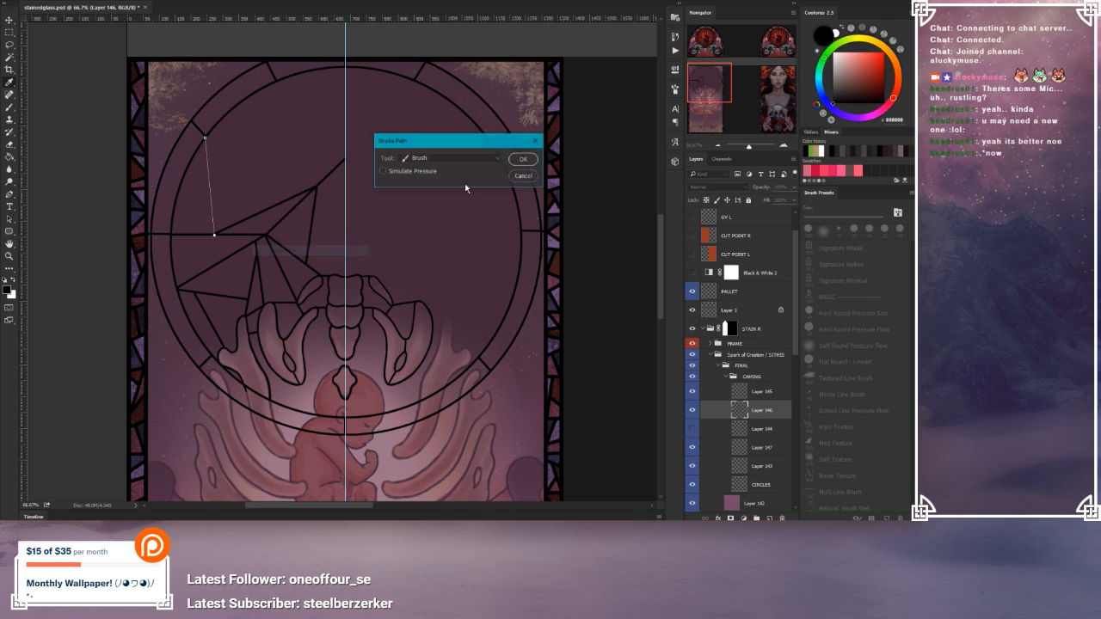
left_click(525, 157)
right_click(363, 178)
left_click(392, 193)
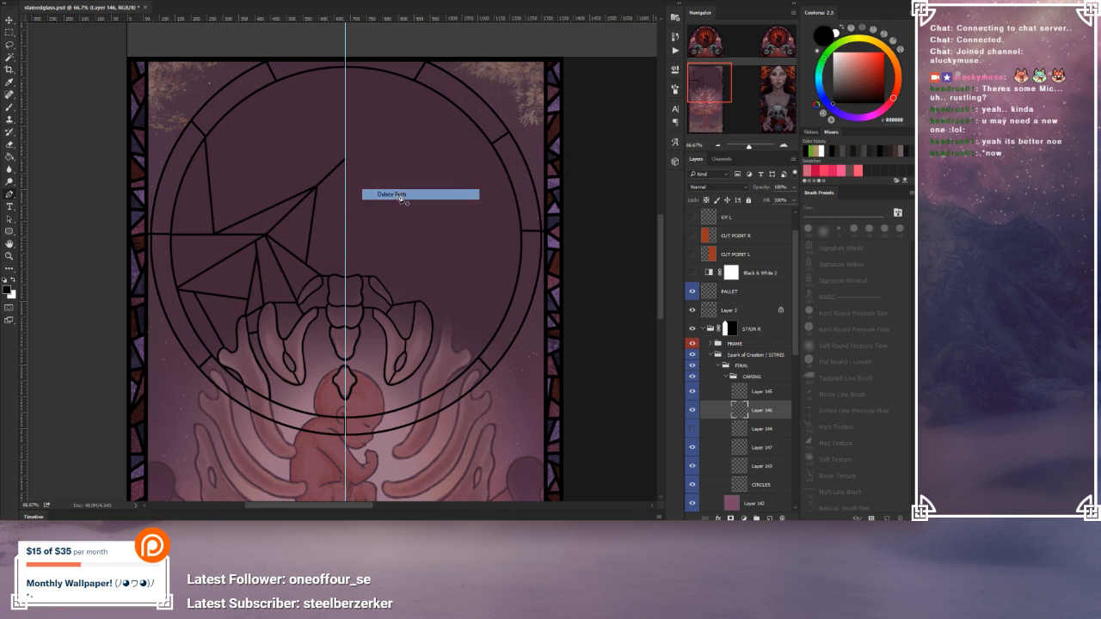
Step: Redo the steep line from the inner ring's upper left joint with its ring end slightly shifted, stroking it with the Brush and deleting the path
left_click(204, 135)
left_click(214, 234)
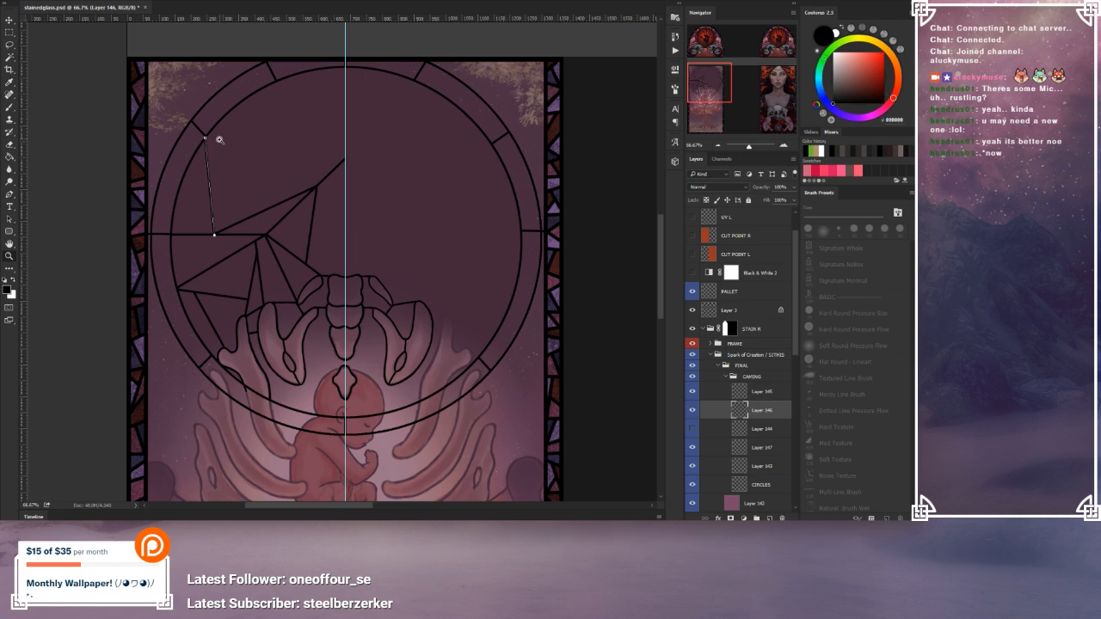
left_click(207, 138)
right_click(221, 136)
right_click(188, 172)
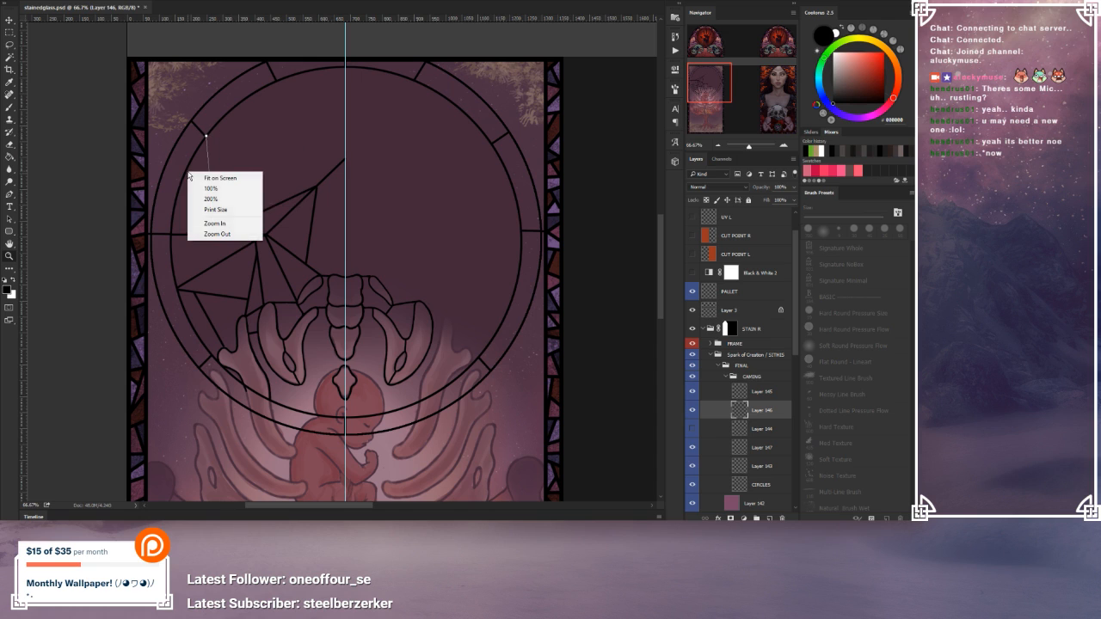
left_click(12, 196)
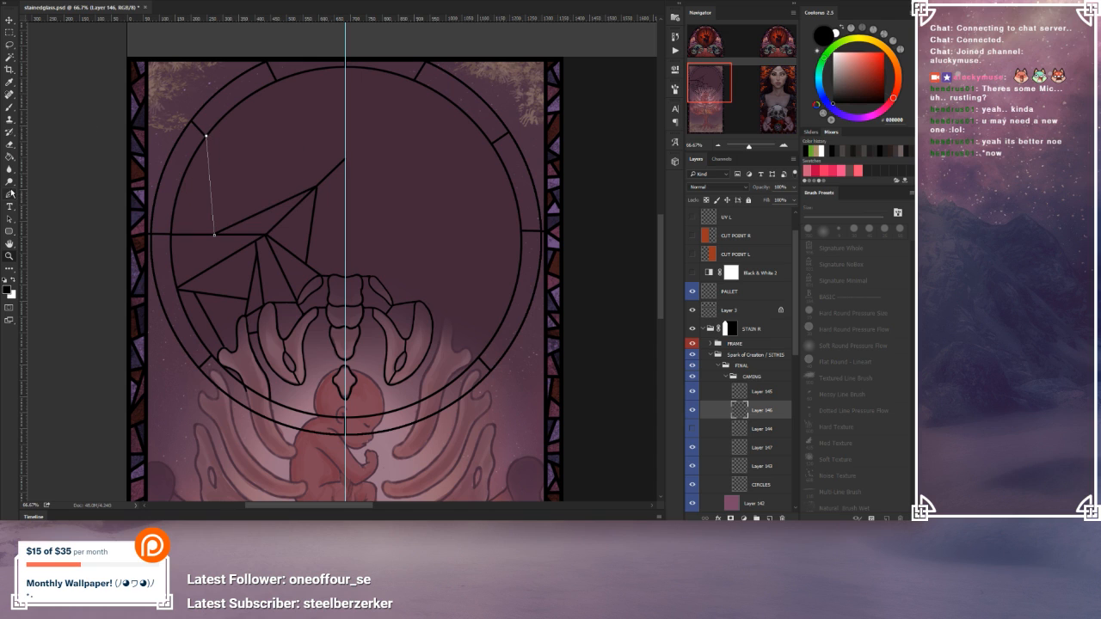
right_click(300, 190)
left_click(336, 266)
left_click(517, 161)
right_click(318, 184)
left_click(346, 202)
Step: Stroke a short diagonal path with the Brush from the top vertebra's upper left corner up to the centre guide, and delete the path
left_click(321, 276)
left_click(345, 245)
right_click(345, 264)
left_click(402, 341)
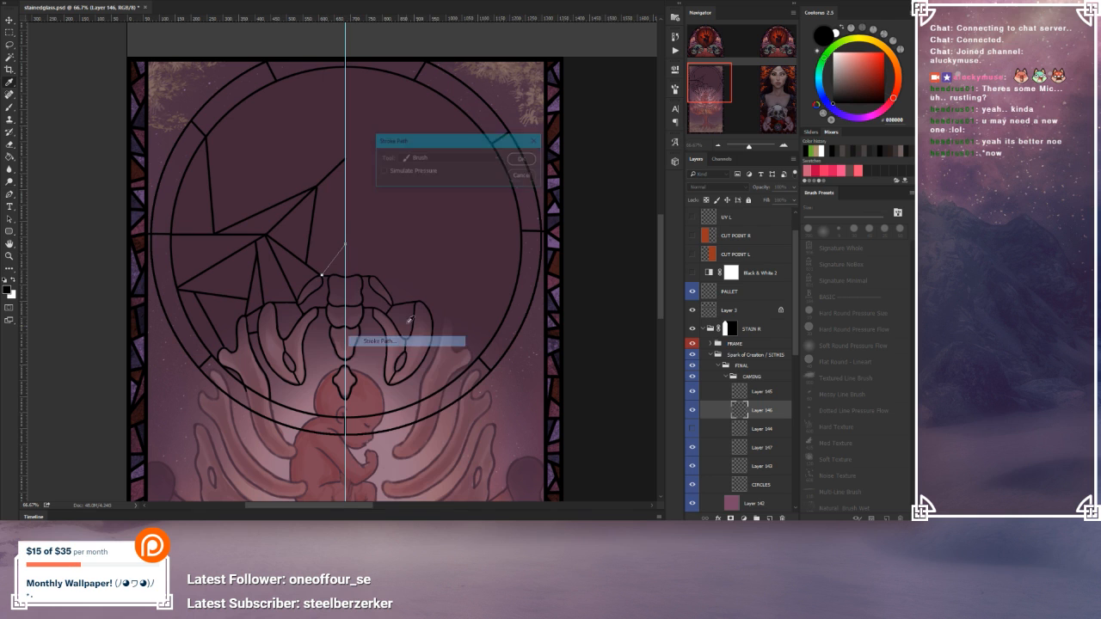
left_click(523, 159)
right_click(380, 197)
left_click(387, 213)
Step: Stroke a path with the Brush from the apex left of the centre guide down across the guide, and delete the path
left_click(316, 189)
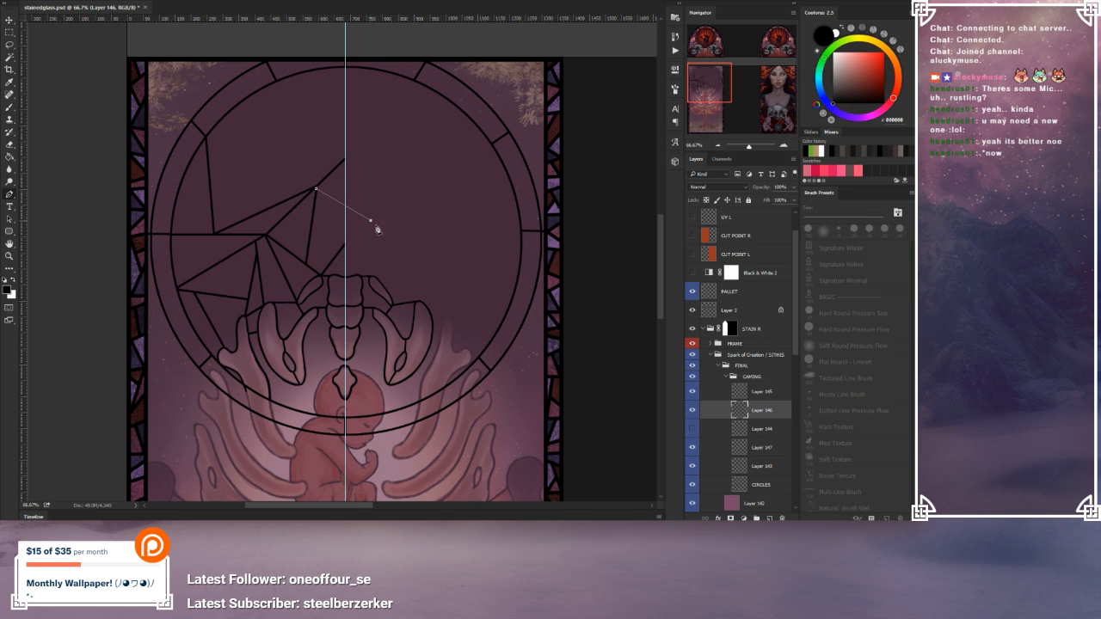
right_click(400, 239)
left_click(446, 316)
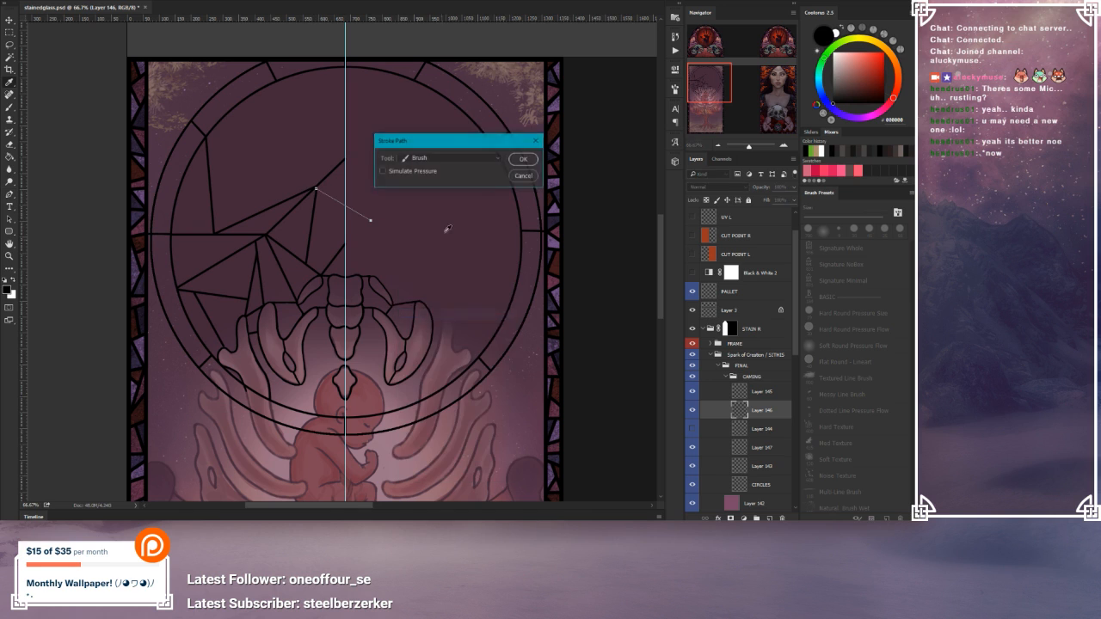
left_click(523, 159)
right_click(398, 182)
left_click(433, 200)
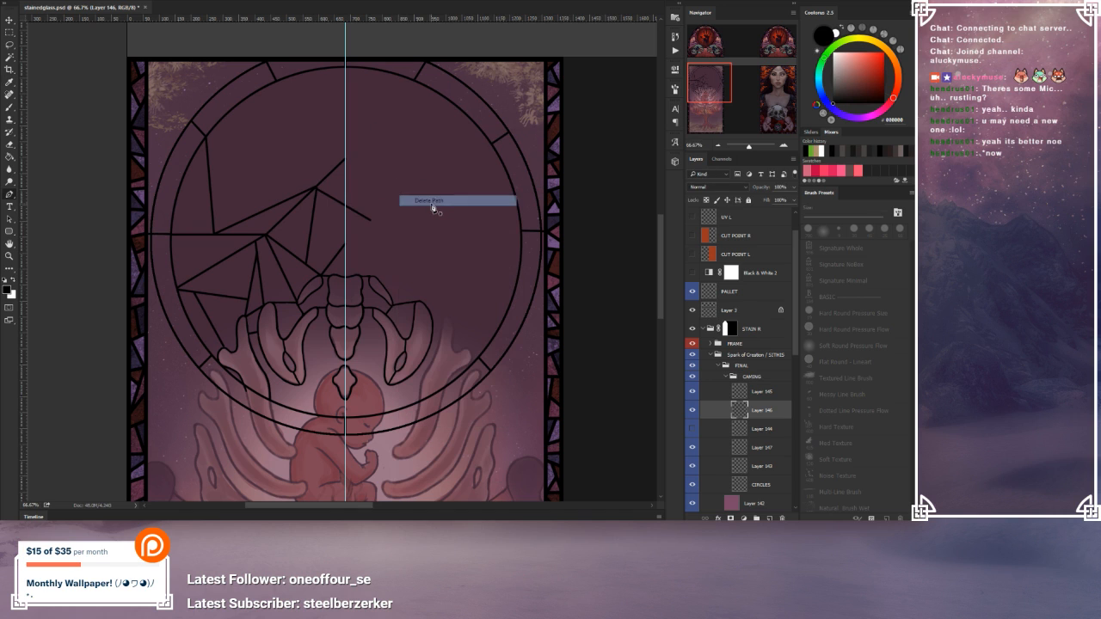
Step: Stroke a short steep path with the Brush from the vertebra diagonal's end on the guide up to the line crossing the guide, and delete the path
left_click(346, 246)
left_click(351, 212)
right_click(364, 240)
left_click(397, 315)
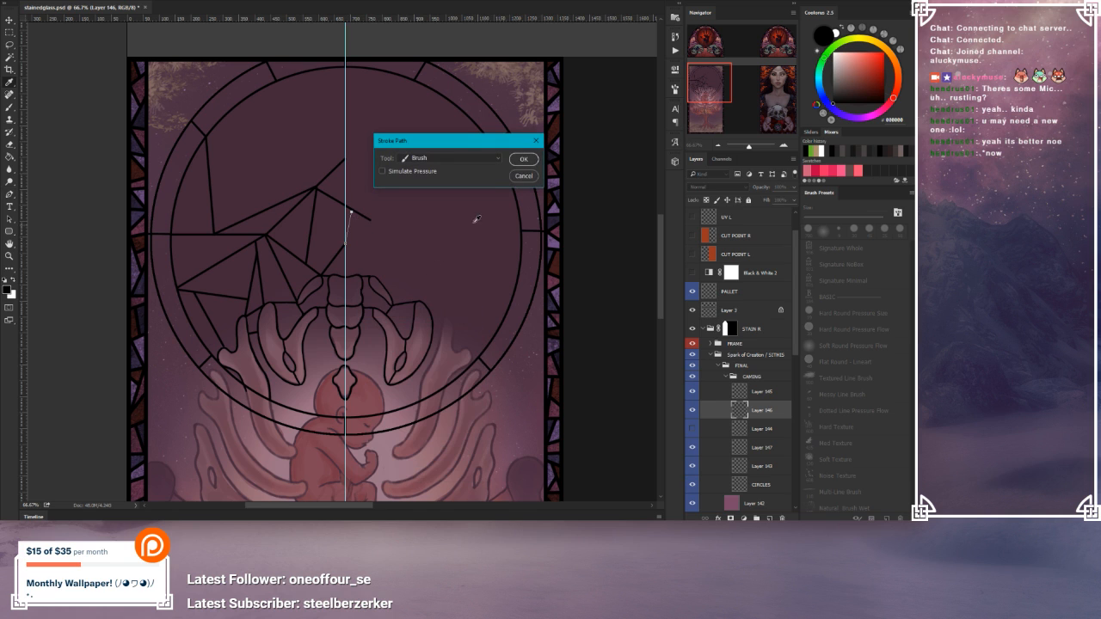
left_click(514, 162)
right_click(432, 215)
left_click(457, 230)
Step: Hide the guides and step back to before the stroke of the short steep path above the top vertebra
key("ctrl+semicolon")
left_click(45, 1)
left_click(53, 5)
left_click(45, 1)
left_click(55, 7)
left_click(44, 0)
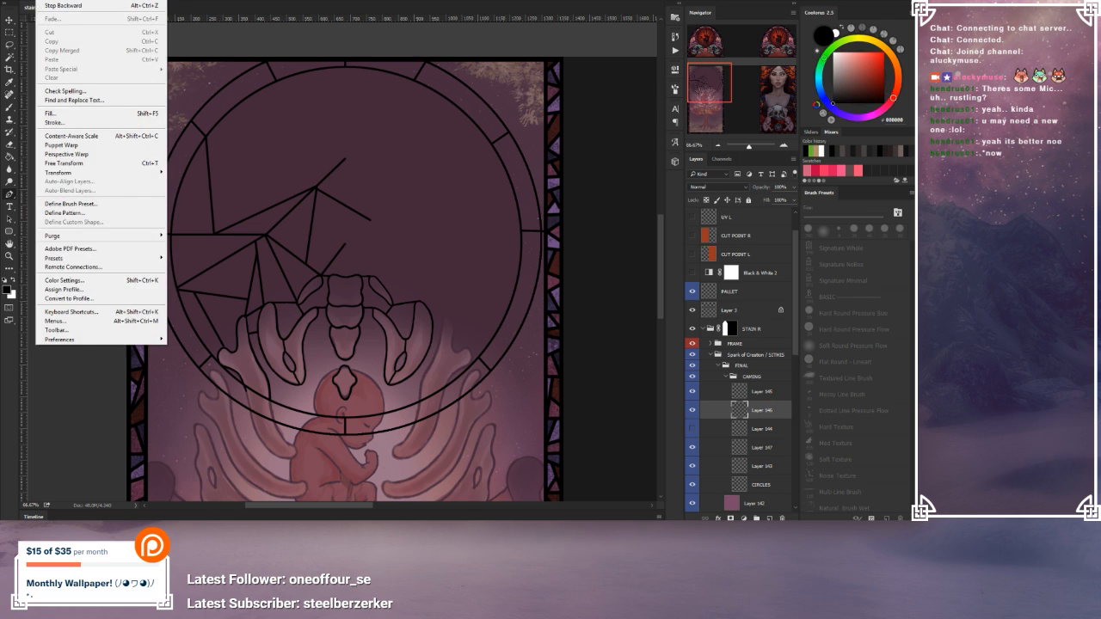
left_click(378, 75)
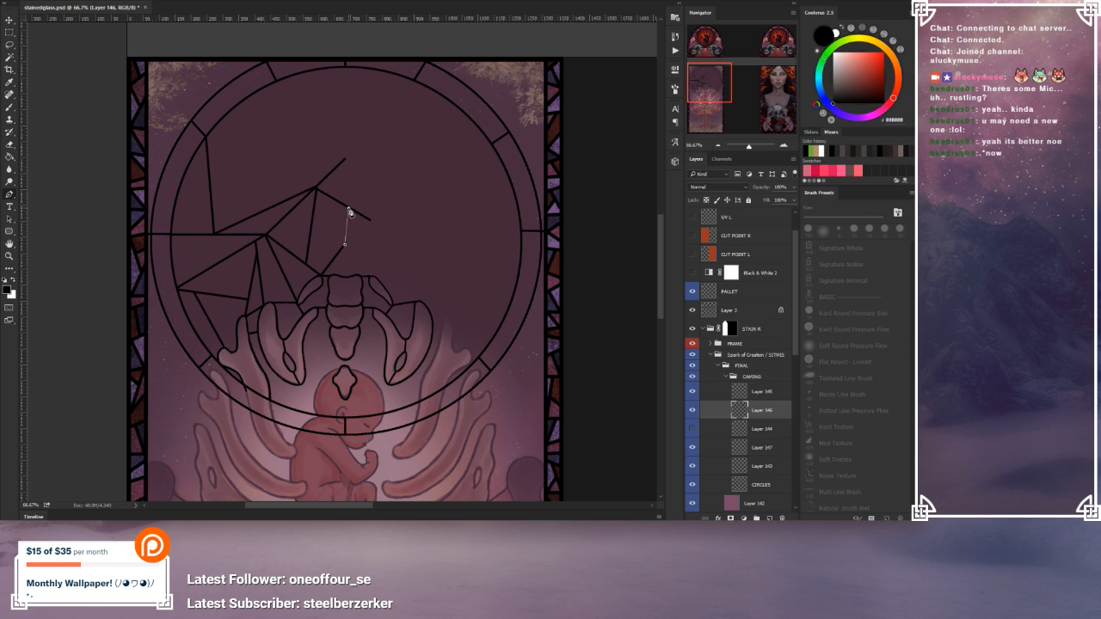
Step: Stroke the adjusted short steep path above the top vertebra with the Brush, and delete the path
right_click(373, 220)
left_click(429, 296)
left_click(525, 159)
right_click(390, 198)
left_click(413, 215)
Step: Stroke a path with the Brush from the upper part of the steep left line down to the long diagonal leading to the apex, and delete the path
left_click(209, 173)
left_click(276, 204)
right_click(293, 145)
left_click(356, 217)
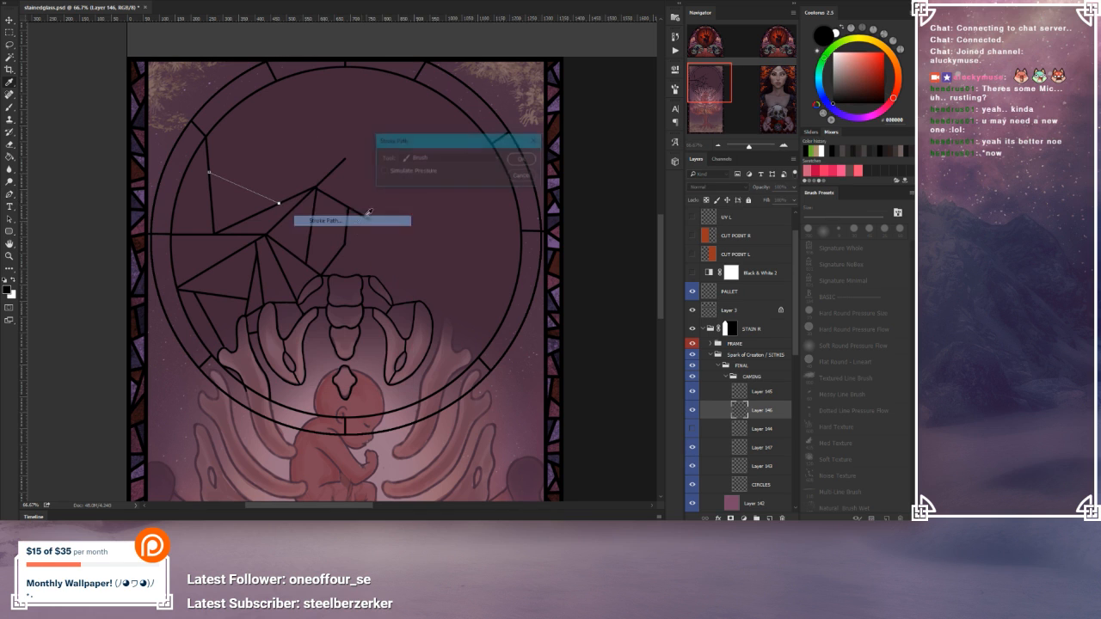
left_click(523, 159)
right_click(316, 163)
left_click(356, 183)
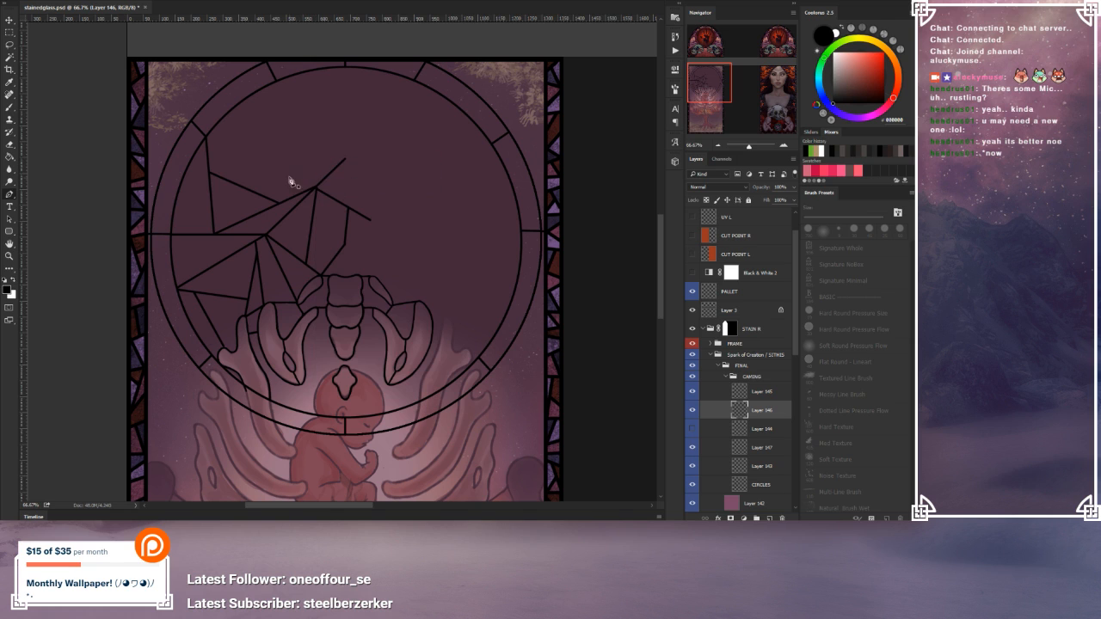
Step: Stroke a short path with the Brush from the lower part of the steep left line up to the inner ring's left side, and delete the path
left_click(211, 204)
left_click(182, 179)
right_click(249, 191)
left_click(303, 265)
left_click(521, 161)
right_click(348, 172)
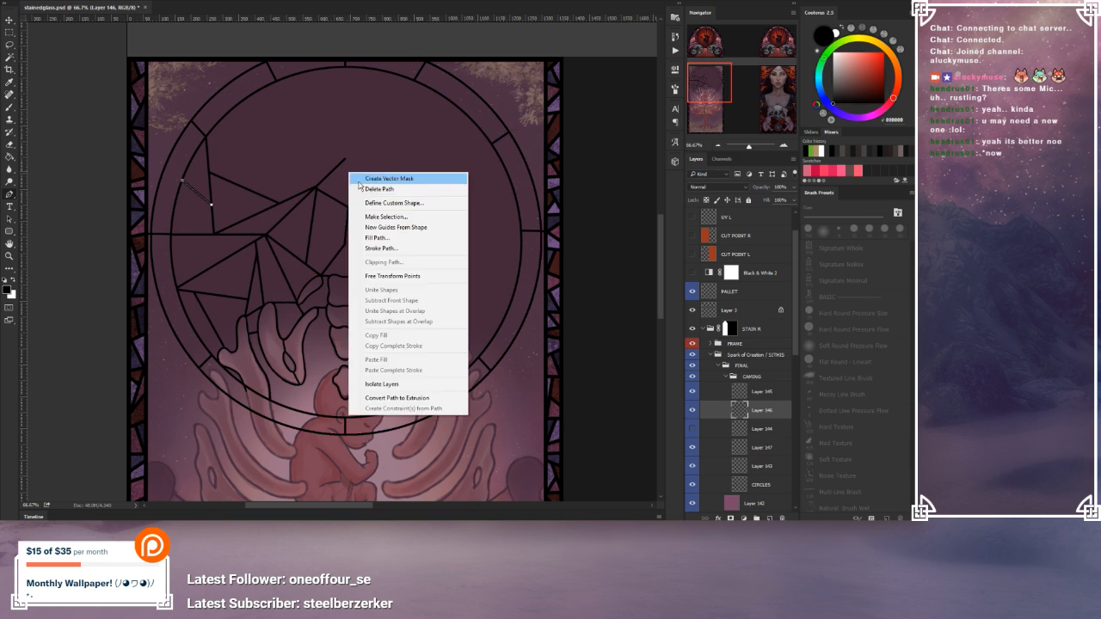
left_click(394, 189)
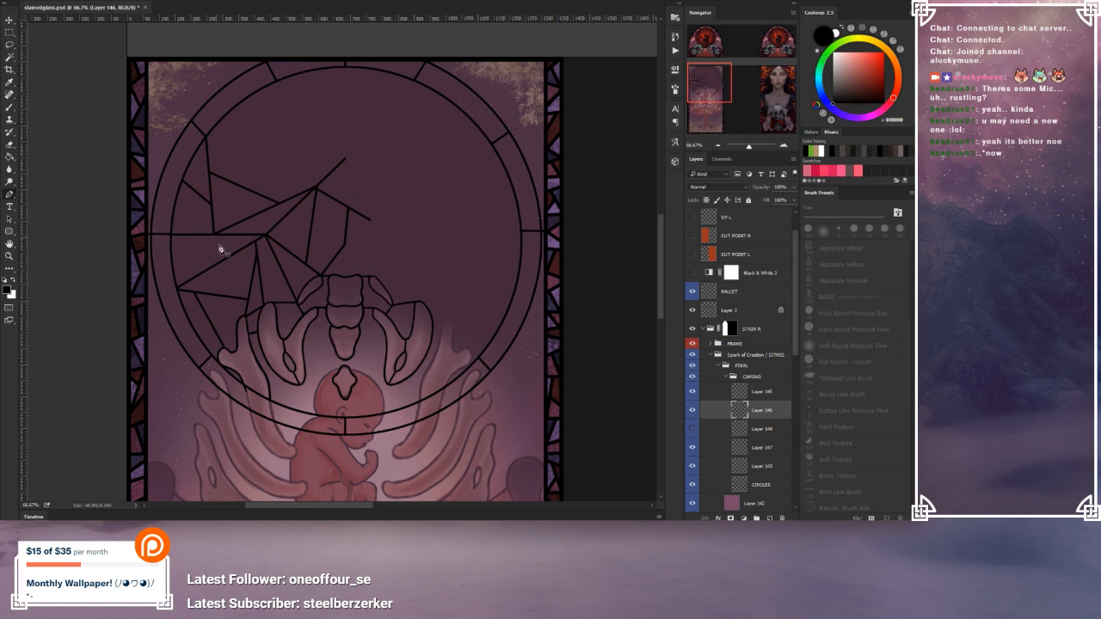
Step: Stroke a path with the Brush from the peak above the top vertebra down to the vertebra's upper right corner, and delete the path
left_click_drag(442, 204, 404, 233)
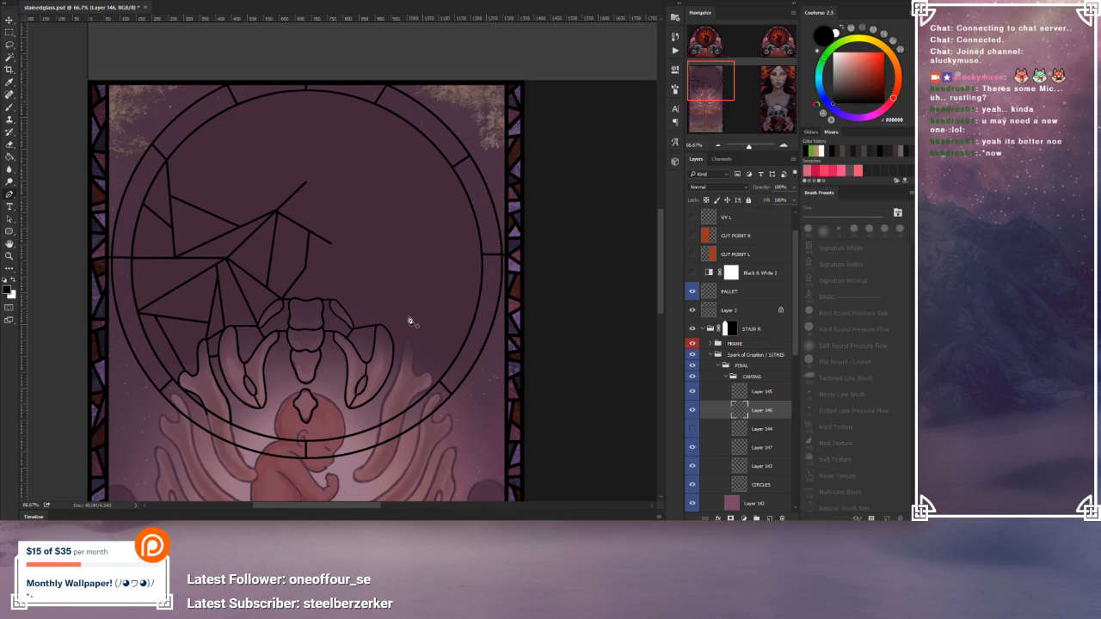
left_click(307, 268)
right_click(361, 287)
left_click(419, 116)
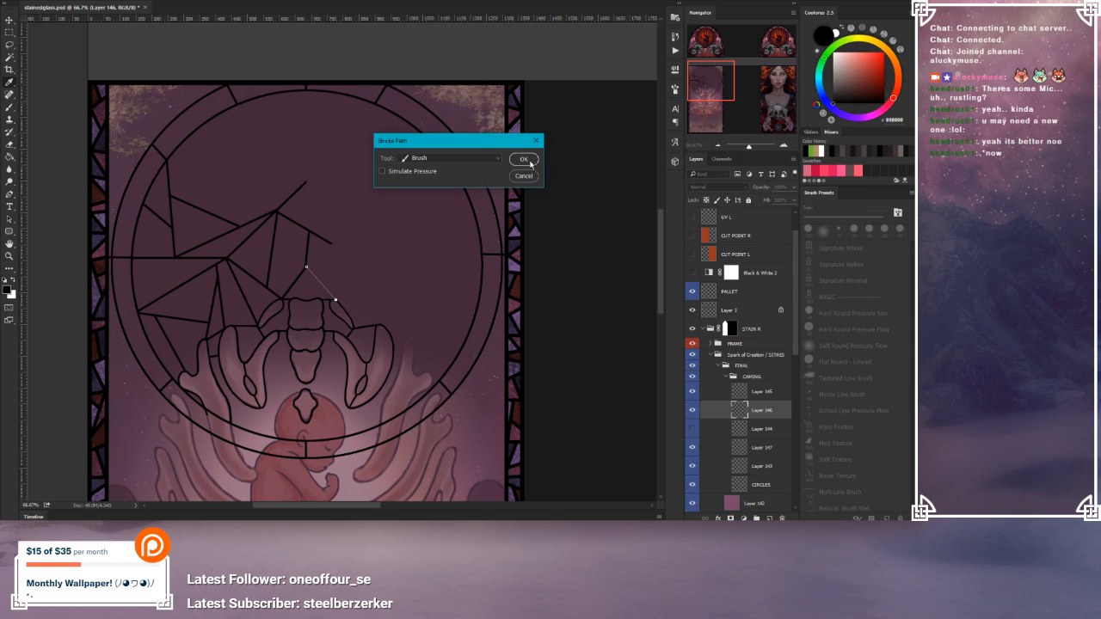
left_click(523, 160)
right_click(361, 201)
left_click(398, 216)
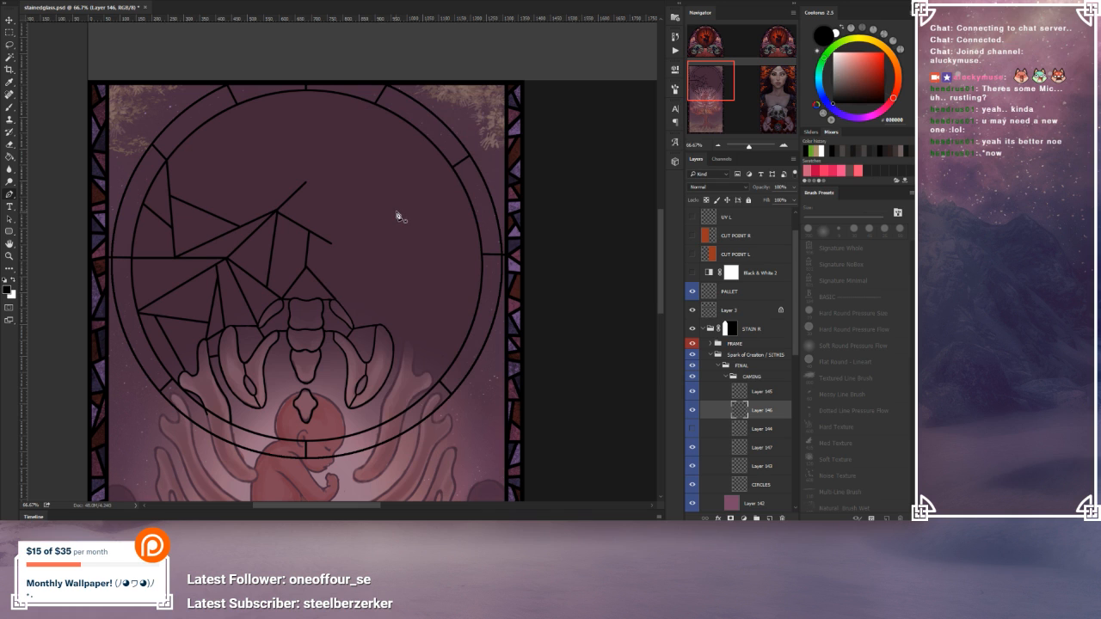
Step: Stroke a long diagonal path with the Brush from the central apex up to the upper left of the inner ring, and delete the path
left_click_drag(427, 244, 388, 241)
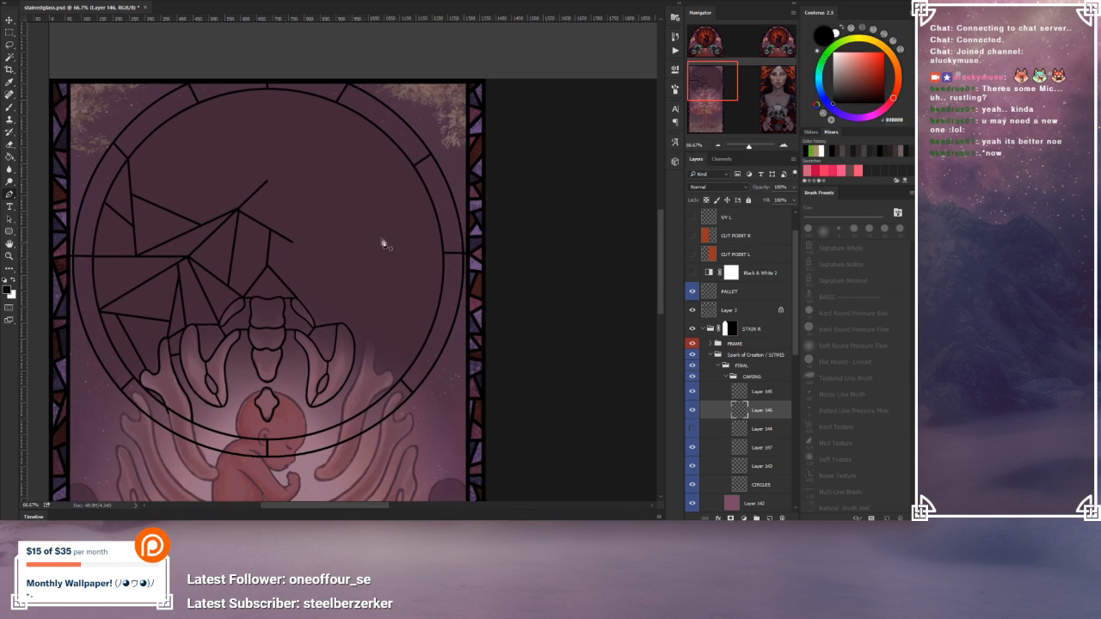
left_click_drag(342, 187, 369, 221)
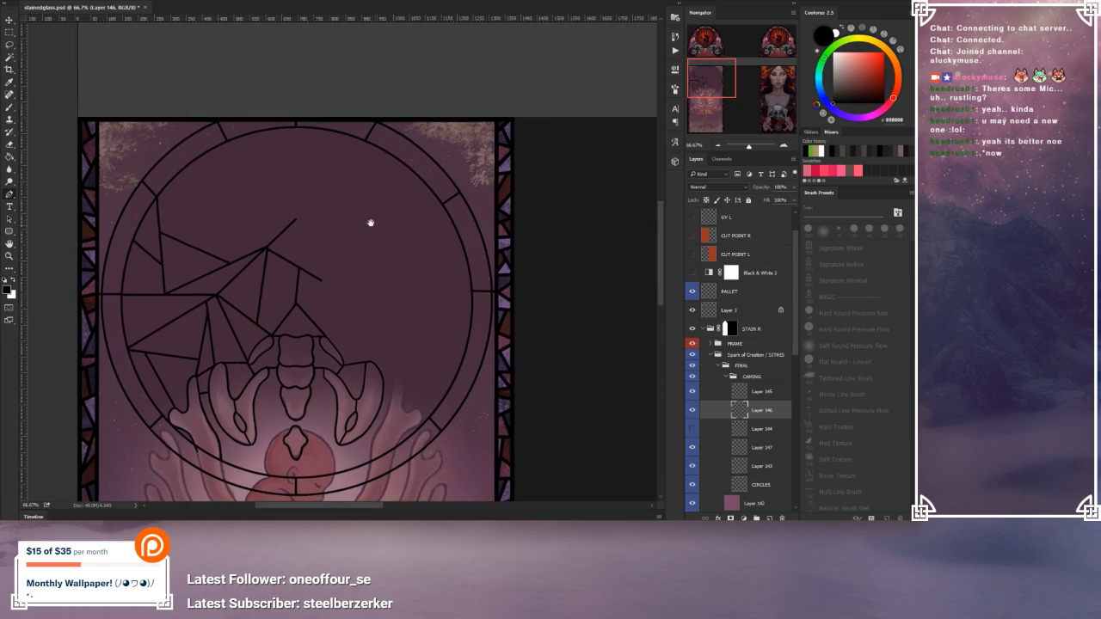
left_click(266, 249)
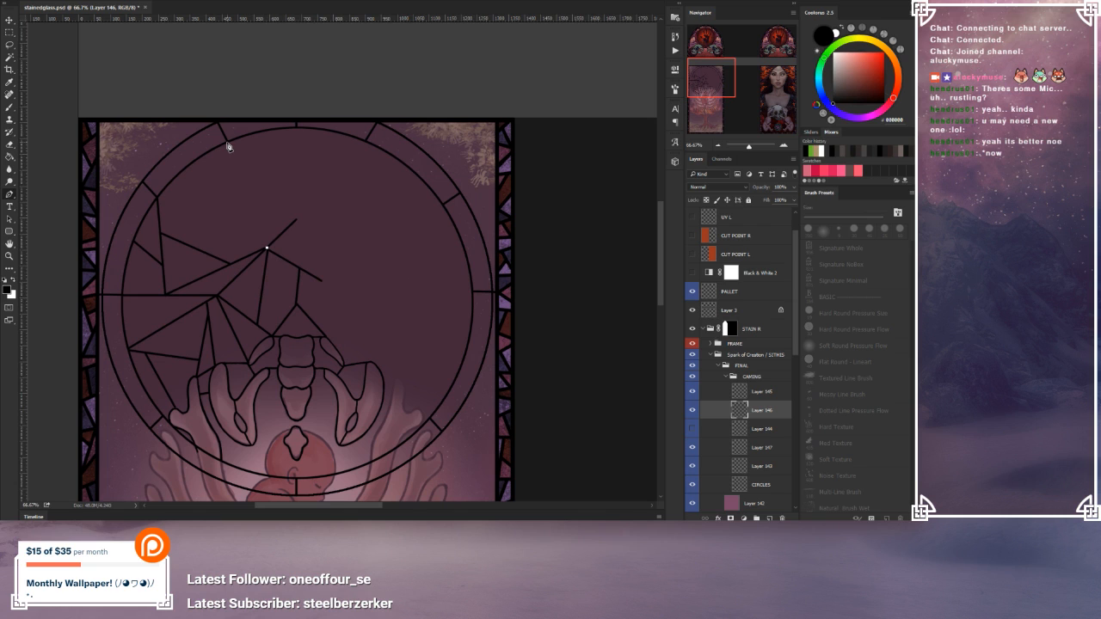
left_click(197, 169)
right_click(266, 195)
left_click(313, 271)
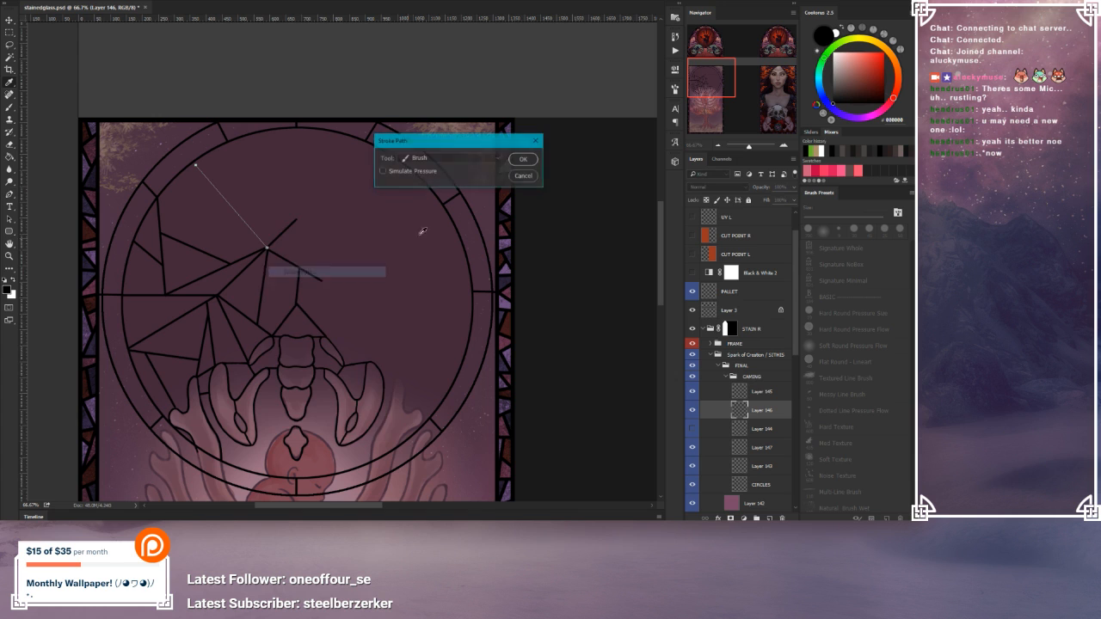
left_click(522, 159)
right_click(342, 174)
left_click(377, 191)
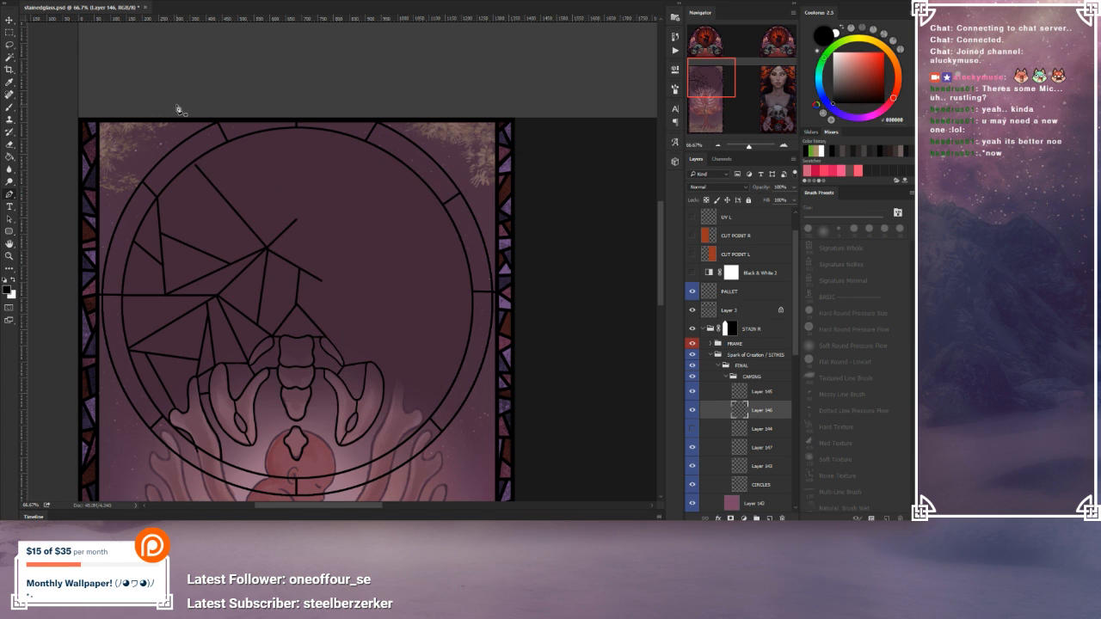
Step: Undo the long diagonal's stroke, extend its path end to the inner ring, restroke it with the Brush, and delete the path
key("ctrl+z")
left_click_drag(196, 167, 194, 160)
right_click(240, 173)
left_click(275, 248)
left_click(524, 160)
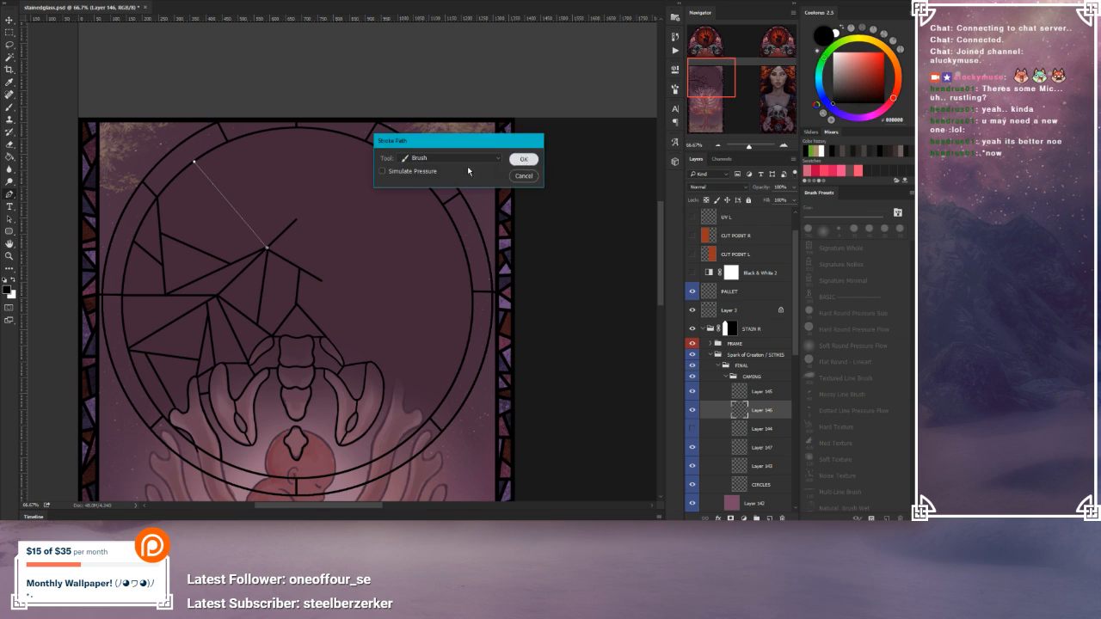
right_click(354, 179)
left_click(388, 193)
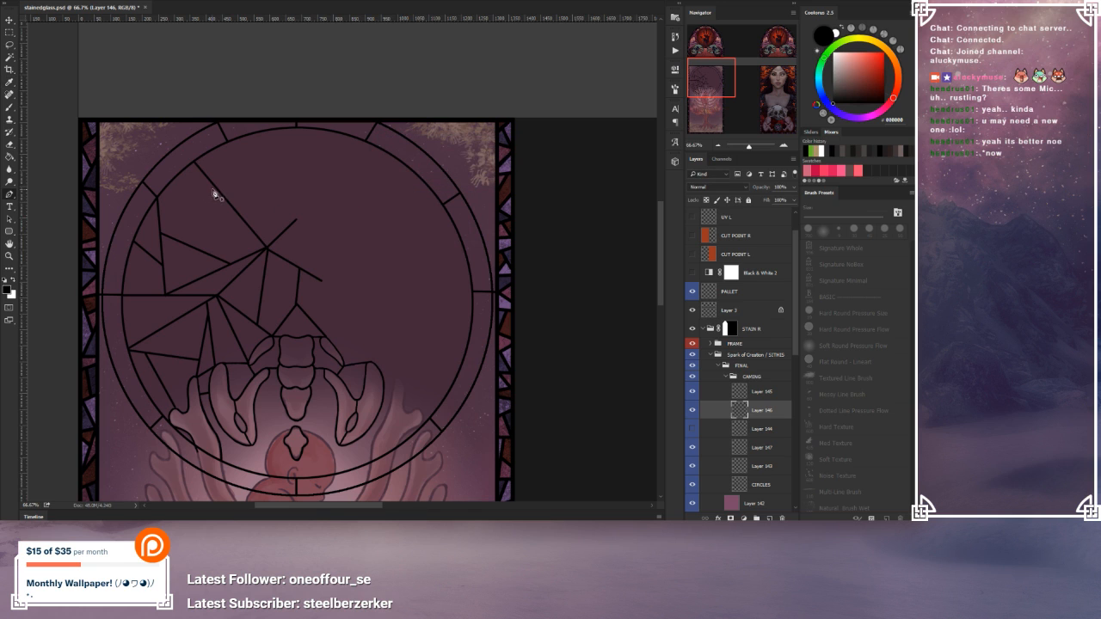
Step: Stroke a near-horizontal path with the Brush from the long upper diagonal to the steep left line, and delete the path
left_click(248, 226)
left_click(161, 231)
right_click(284, 219)
left_click(314, 295)
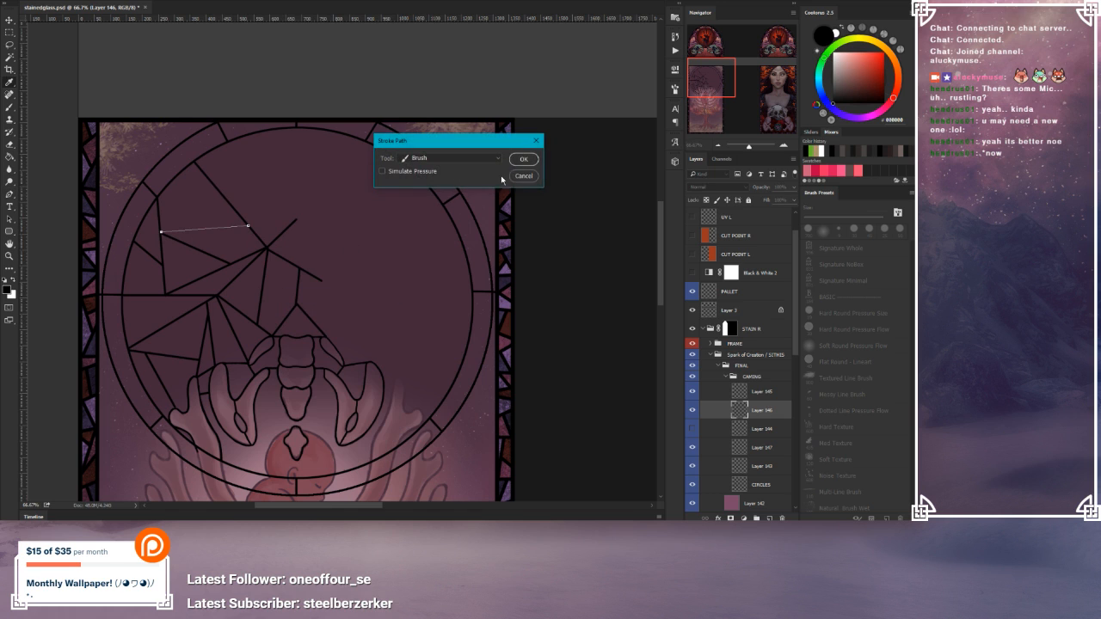
left_click(526, 160)
right_click(355, 170)
left_click(379, 186)
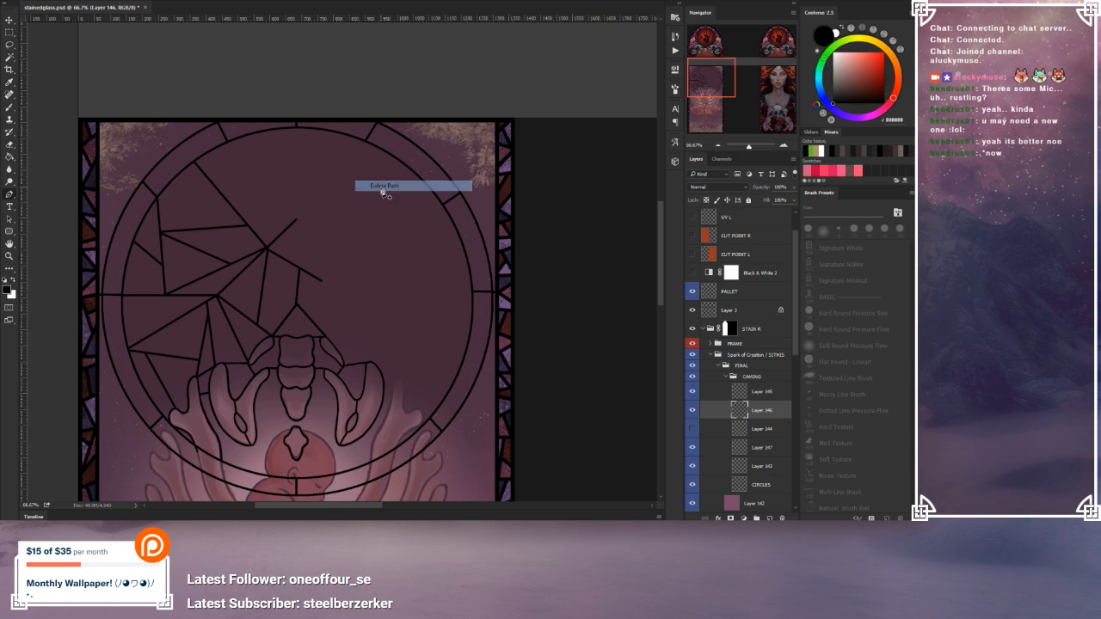
Step: Stroke a short path with the Brush from the inner ring's upper left joint down to the new near-horizontal line, and delete the path
left_click(179, 230)
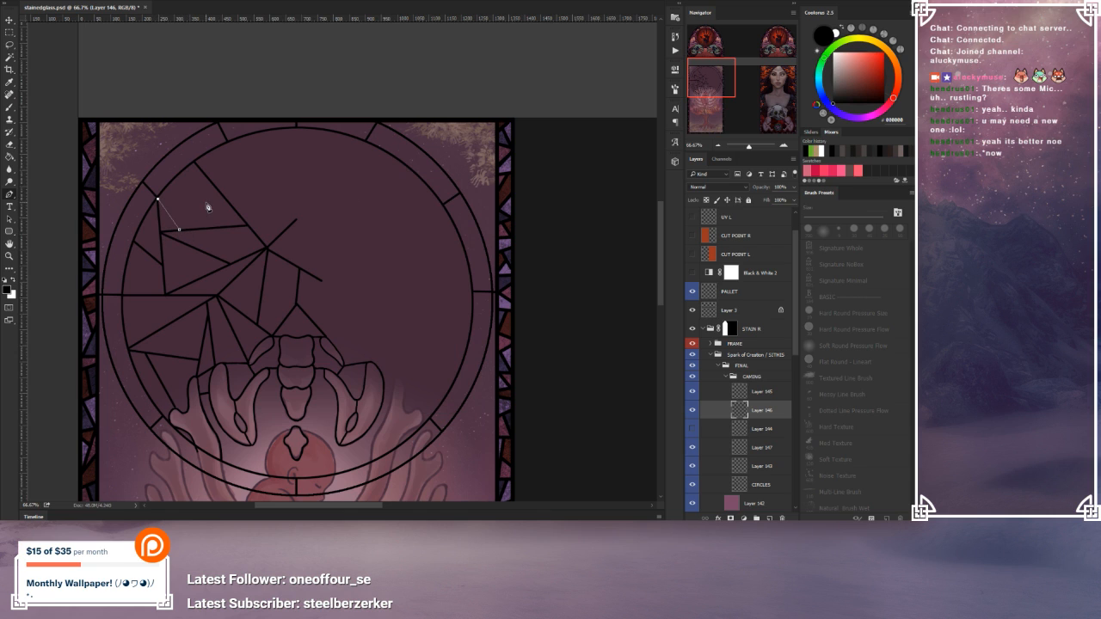
right_click(208, 207)
left_click(267, 280)
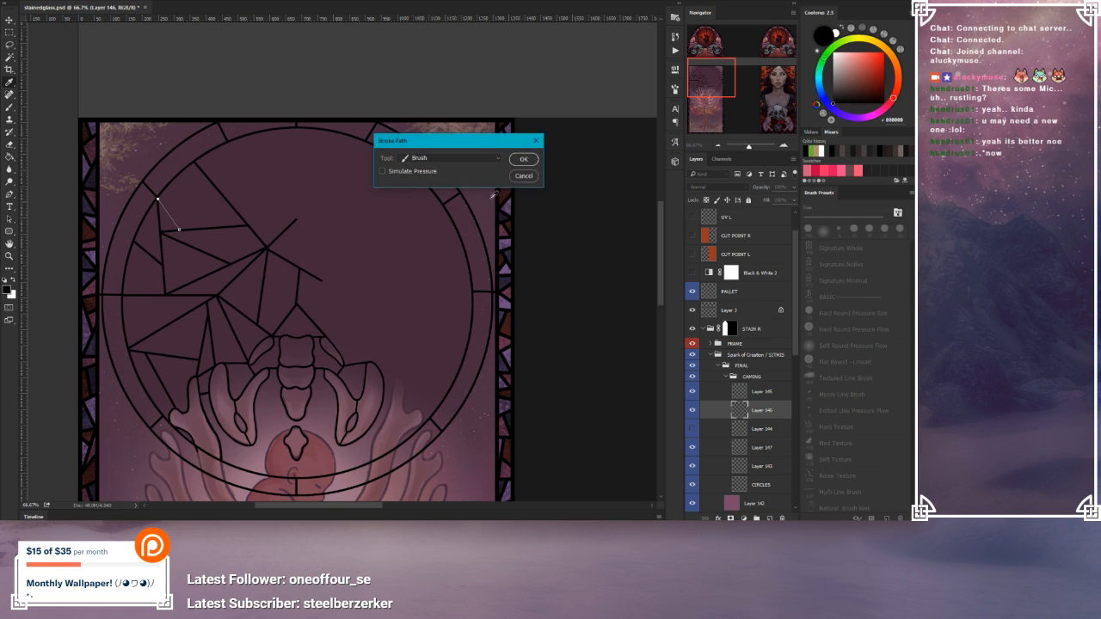
left_click(523, 159)
right_click(311, 179)
left_click(344, 197)
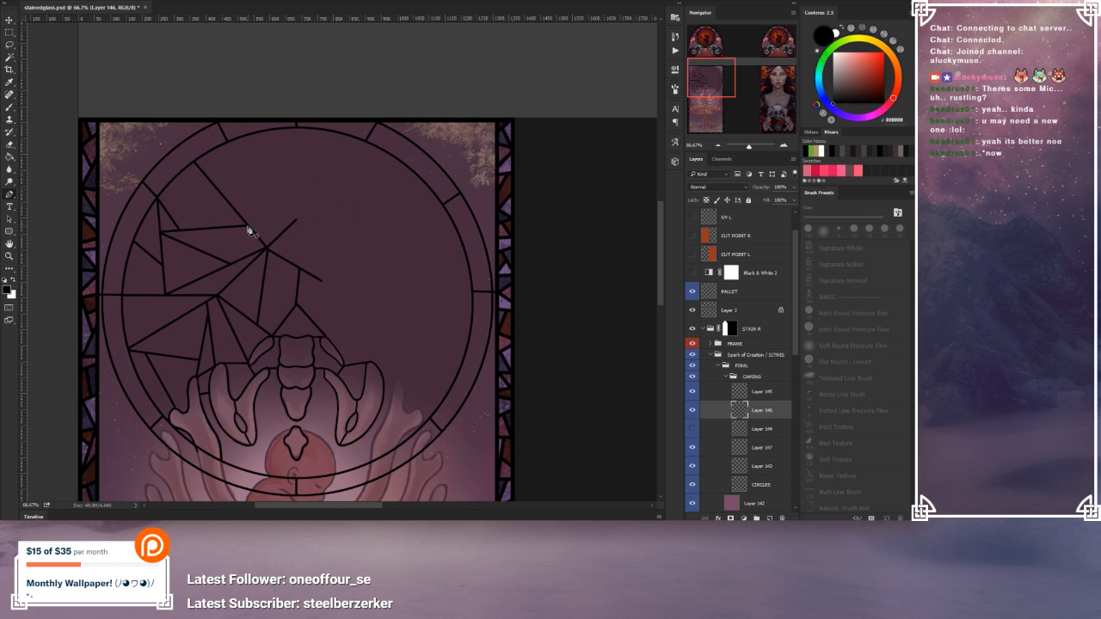
Step: Stroke a diagonal path with the Brush from the inner ring's upper left to the right end of the near-horizontal line, and delete the path
left_click(176, 178)
right_click(253, 181)
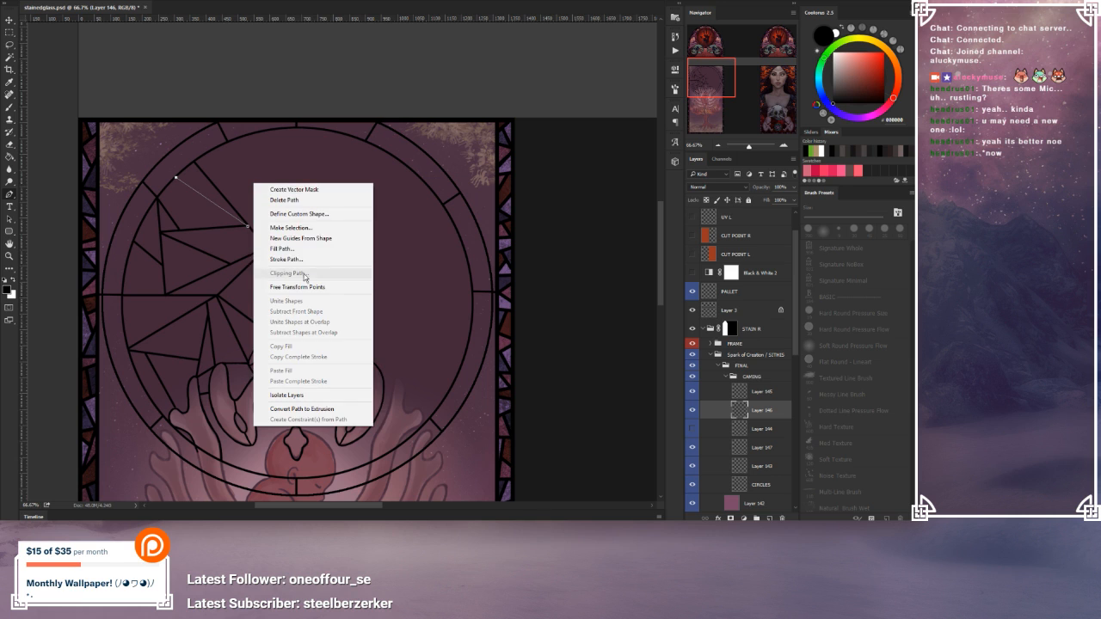
left_click(292, 254)
left_click(523, 159)
right_click(309, 187)
left_click(347, 205)
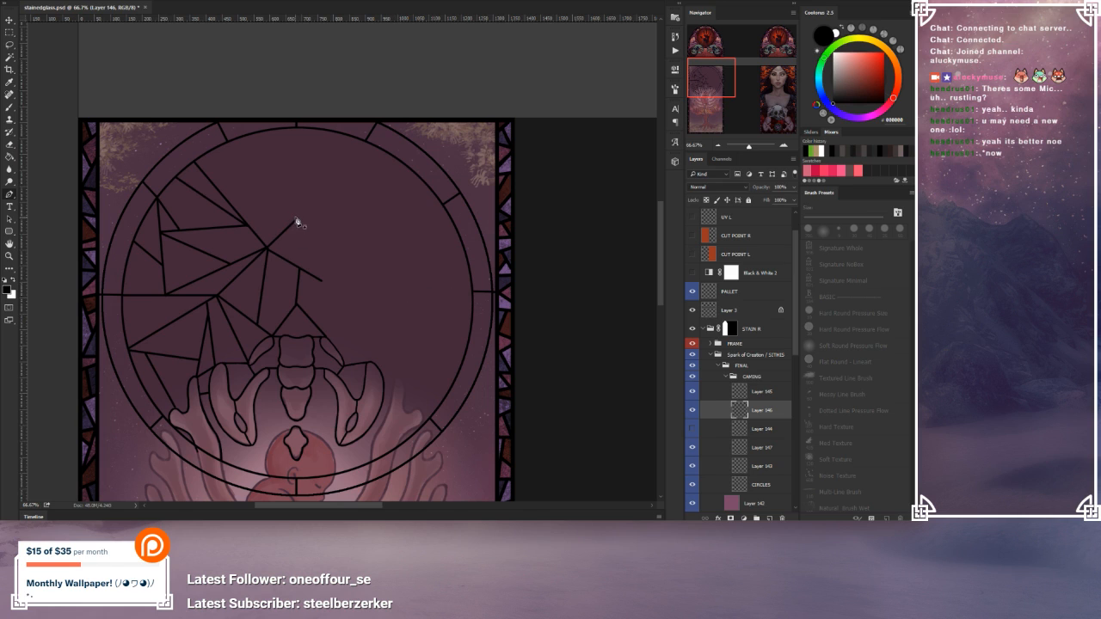
Step: Stroke a short, slightly sloping path with the Brush from the long upper diagonal to the tip of the central apex's upper-right stub, and delete the path
left_click(230, 205)
left_click(297, 220)
right_click(302, 197)
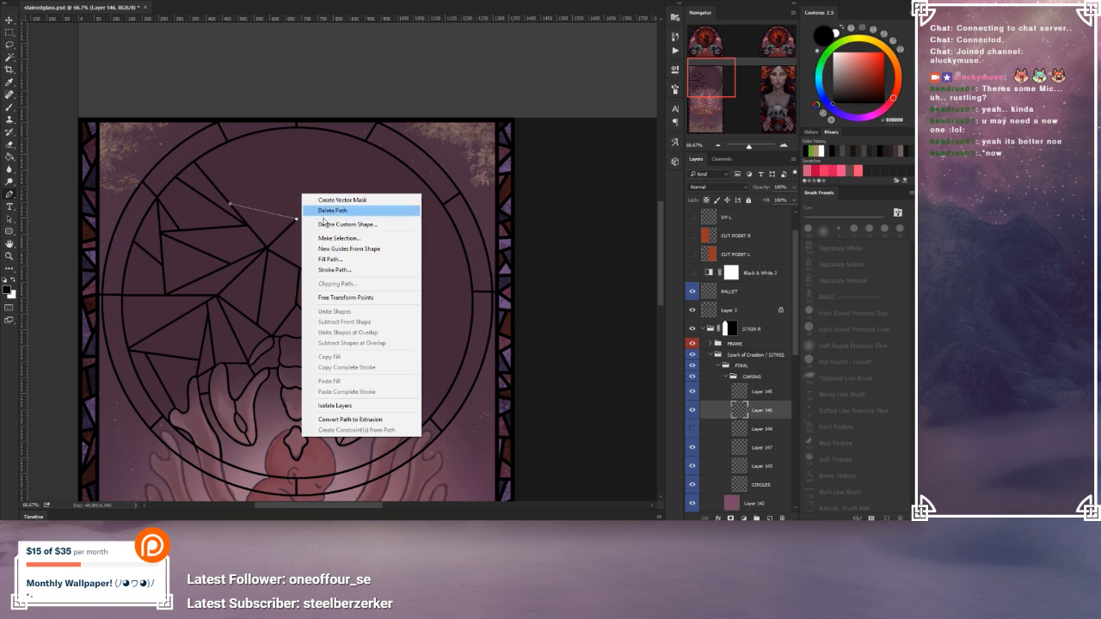
left_click(352, 269)
left_click(523, 160)
right_click(303, 192)
left_click(356, 210)
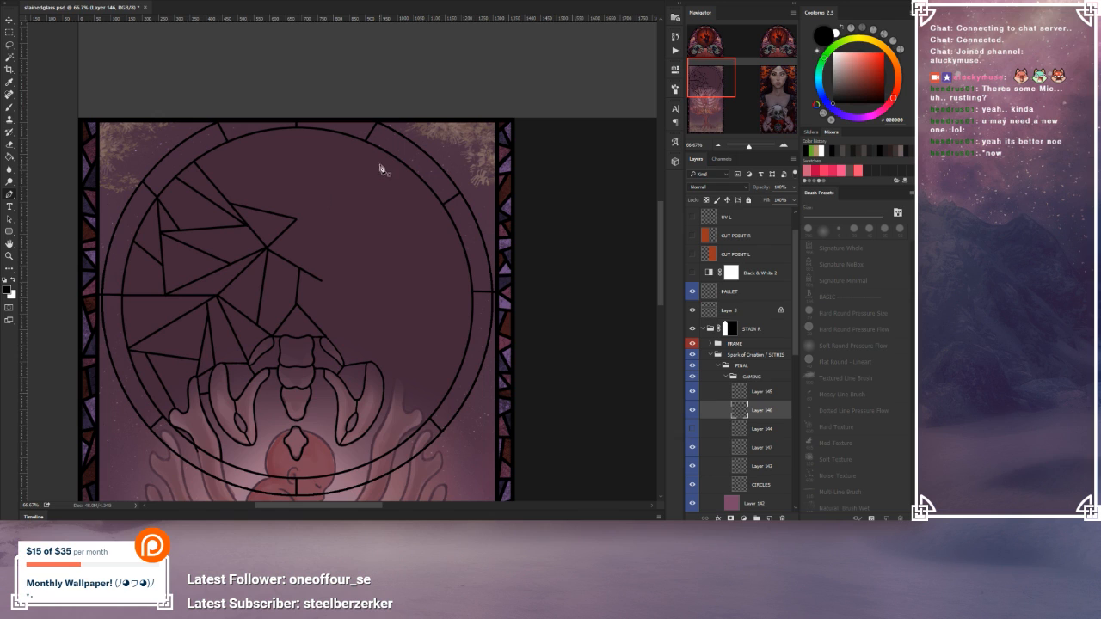
Step: Stroke a V-shaped path with the Brush inside the inner ring's upper right, starting at the ring joint, and delete the path
left_click(442, 205)
left_click(384, 232)
left_click(403, 165)
right_click(428, 231)
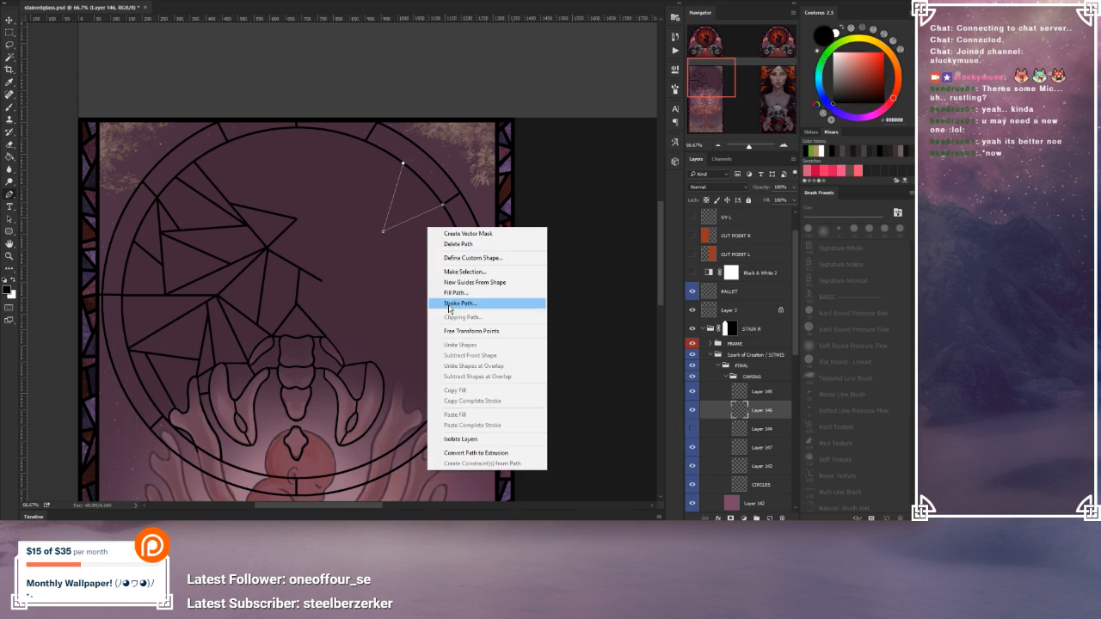
left_click(477, 305)
left_click(521, 161)
right_click(418, 248)
left_click(441, 258)
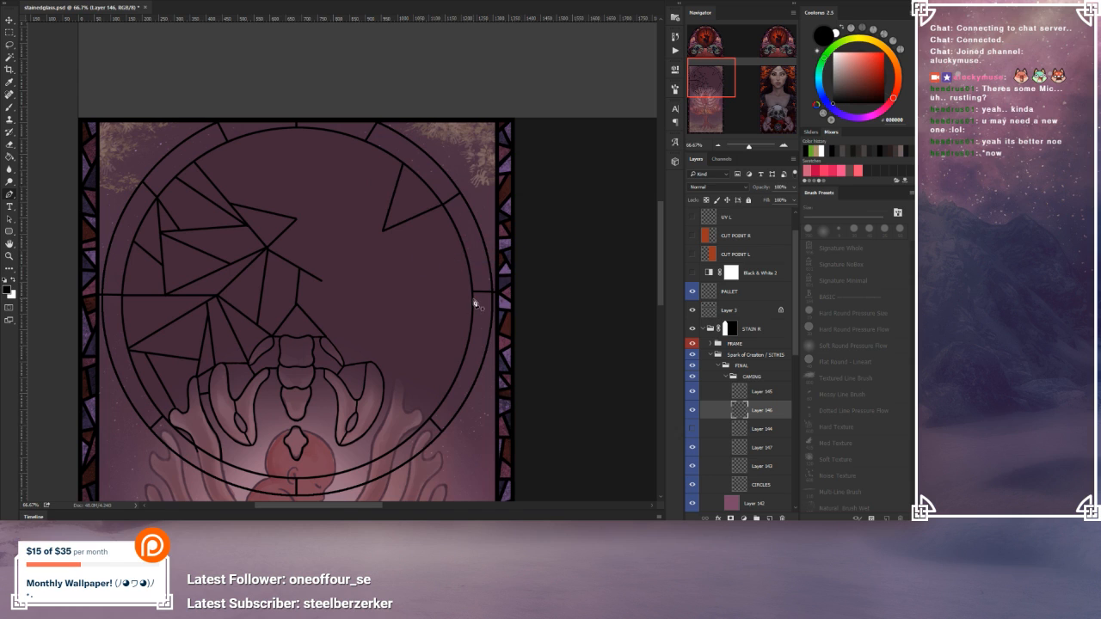
Step: Stroke a diagonal path with the Brush from the inner ring's right joint up to the V's right arm, and delete the path
left_click(473, 293)
right_click(430, 294)
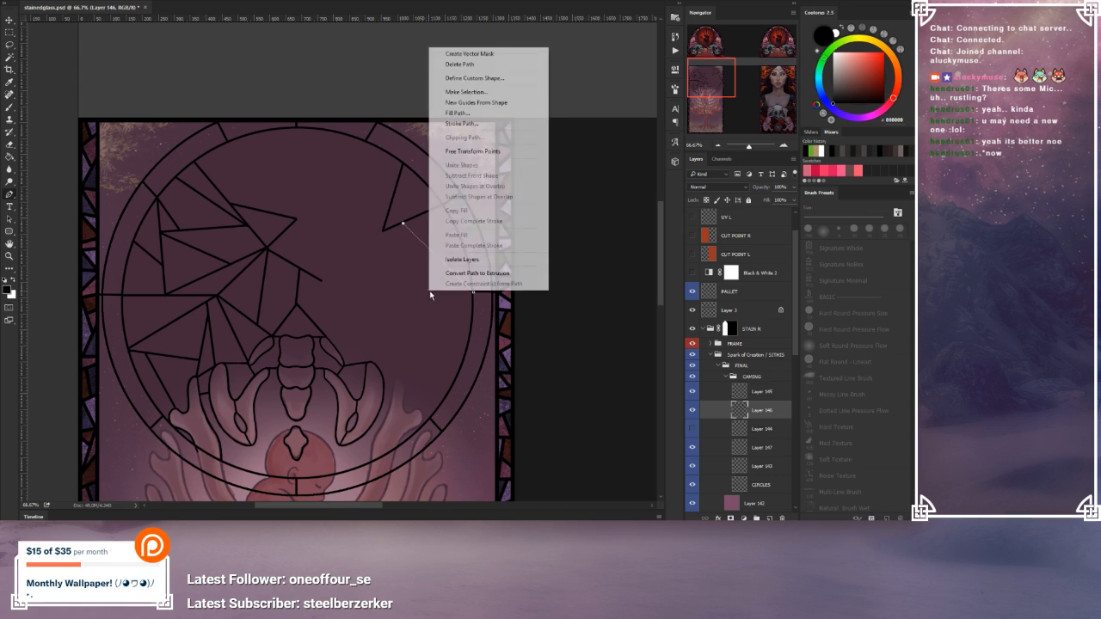
left_click(484, 123)
left_click(523, 159)
right_click(422, 205)
left_click(446, 222)
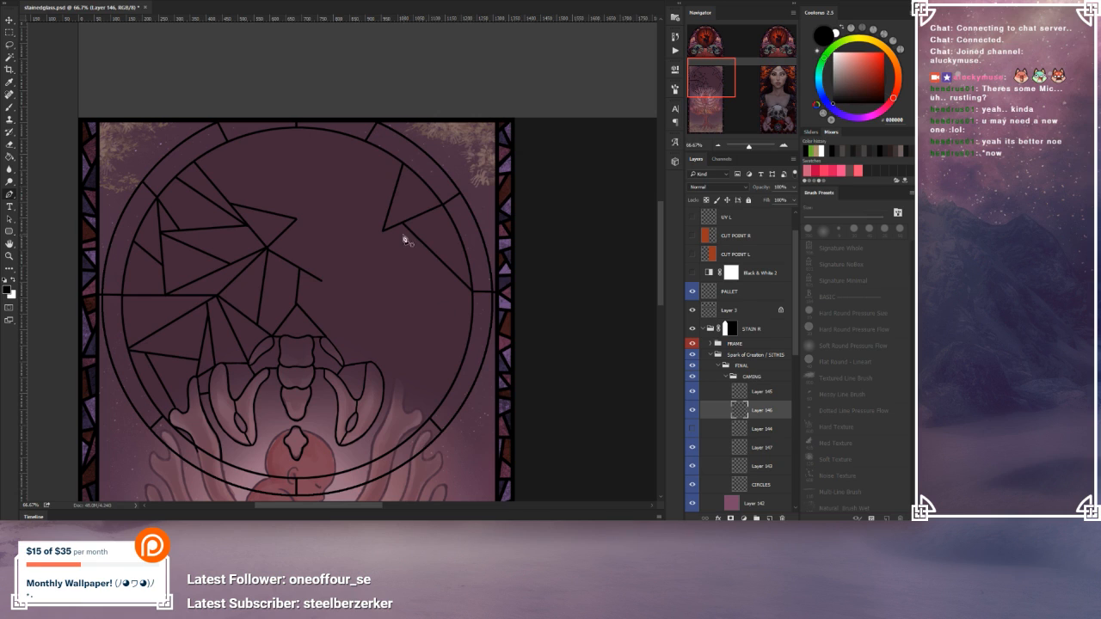
Step: Draw a path from the V's point to the right-hand diagonal, align its start with the point, stroke it with the Brush, and delete the path
left_click(451, 275)
right_click(398, 263)
left_click(440, 341)
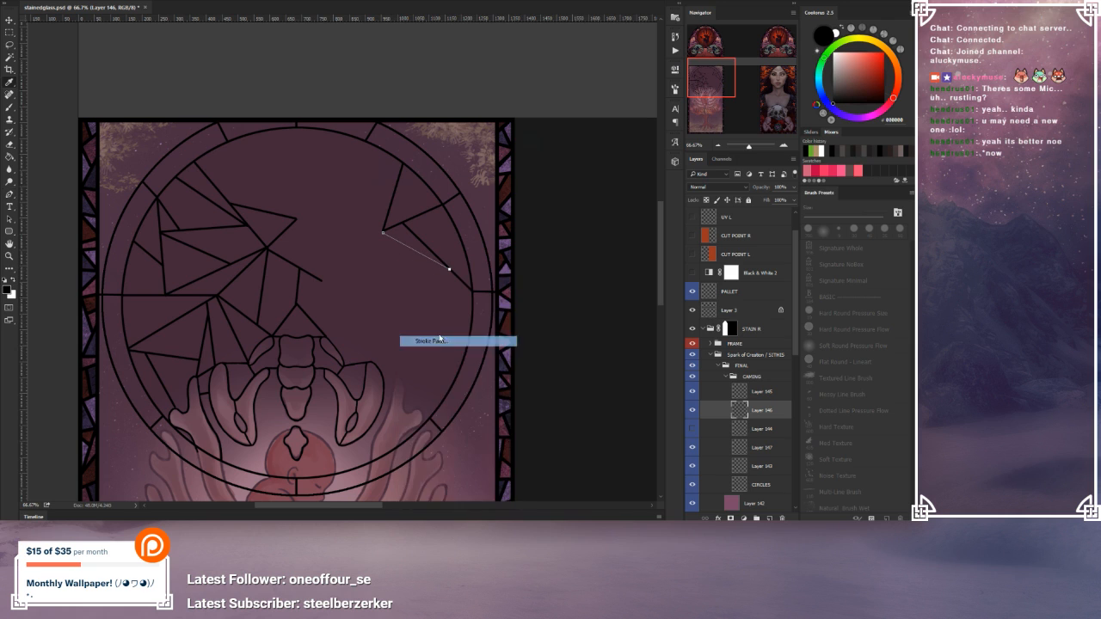
left_click(522, 175)
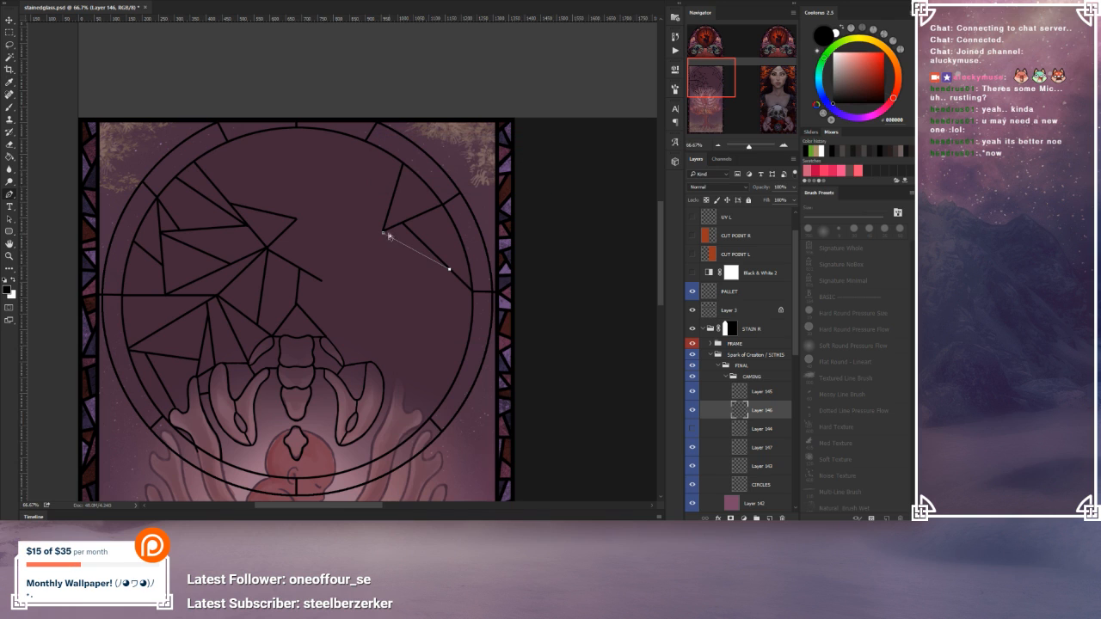
left_click(384, 232)
right_click(406, 229)
left_click(445, 315)
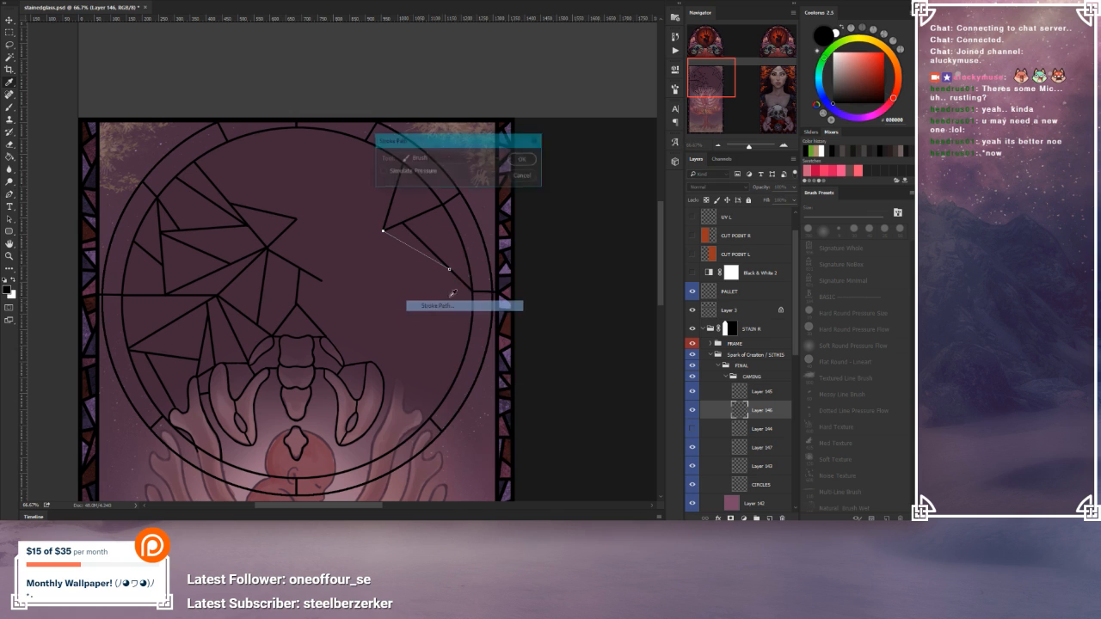
left_click(520, 159)
right_click(383, 250)
left_click(400, 267)
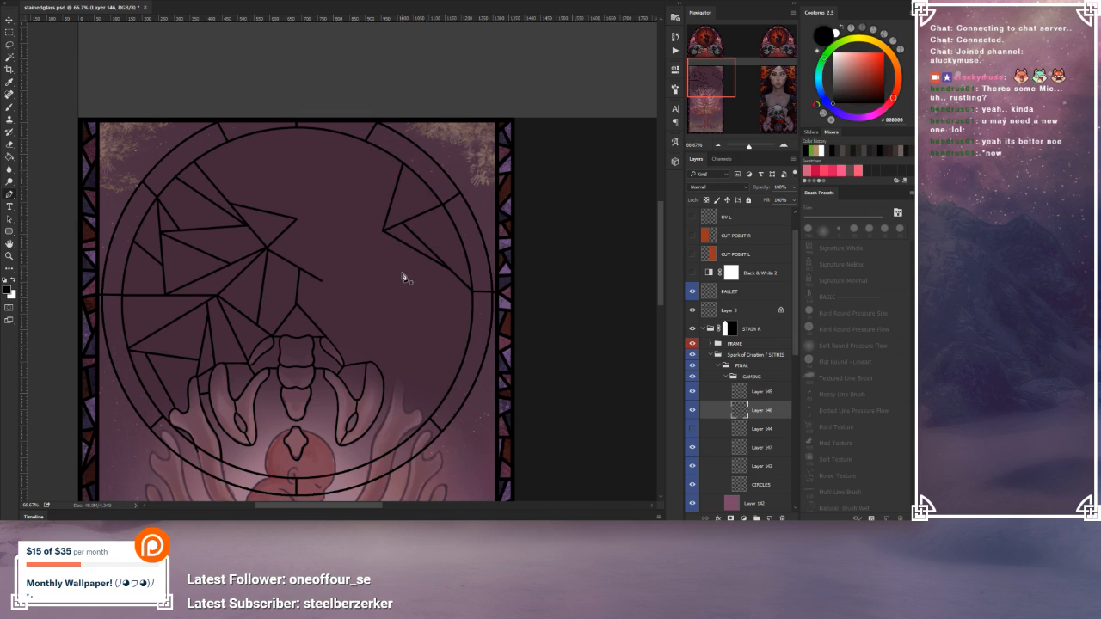
Step: Stroke a path with the Brush from the inner ring's top right joint down to the V's left arm, and delete the path
left_click(393, 194)
right_click(362, 193)
left_click(387, 267)
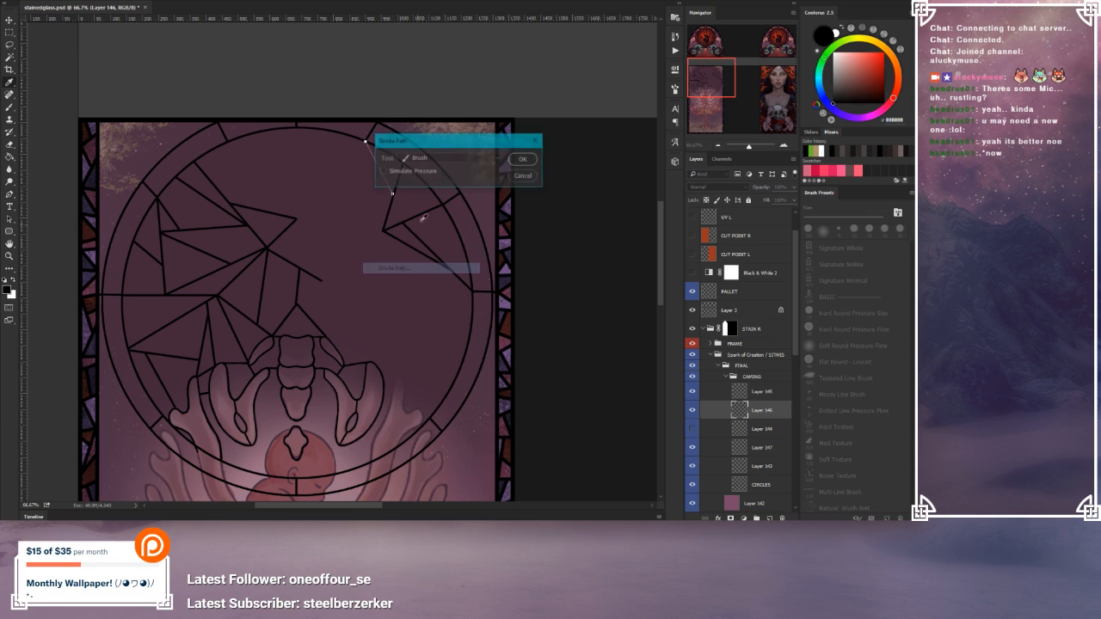
left_click(521, 160)
right_click(381, 241)
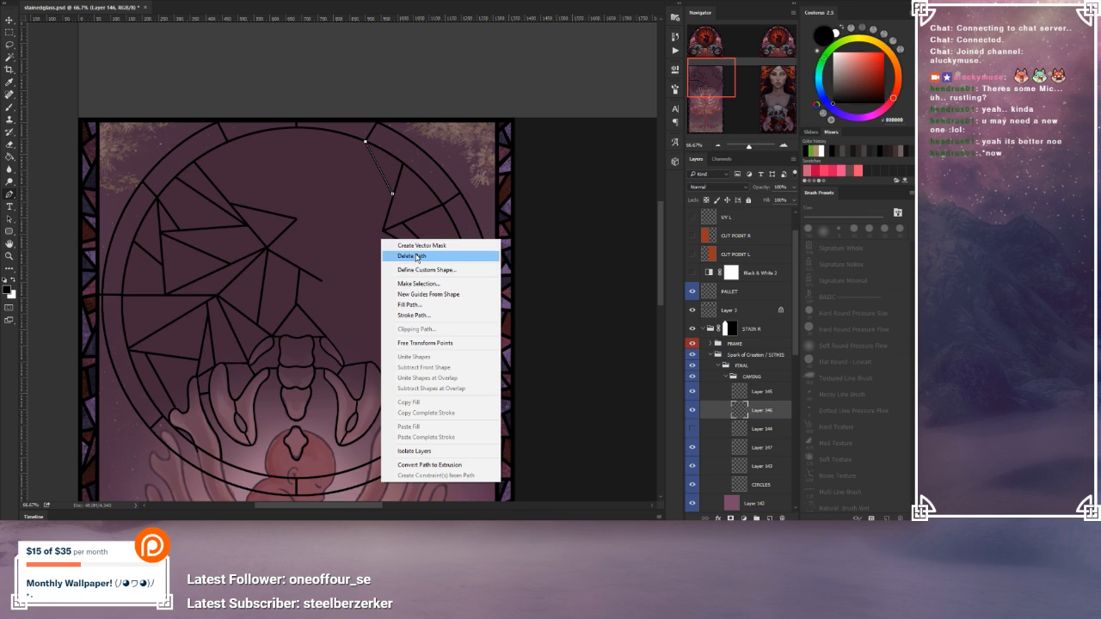
left_click(417, 256)
Step: Undo the stroke on the path to the V's left arm, restroke it with the Brush, and delete the path
key("ctrl+alt+z")
key("ctrl+alt+z")
right_click(393, 197)
left_click(413, 297)
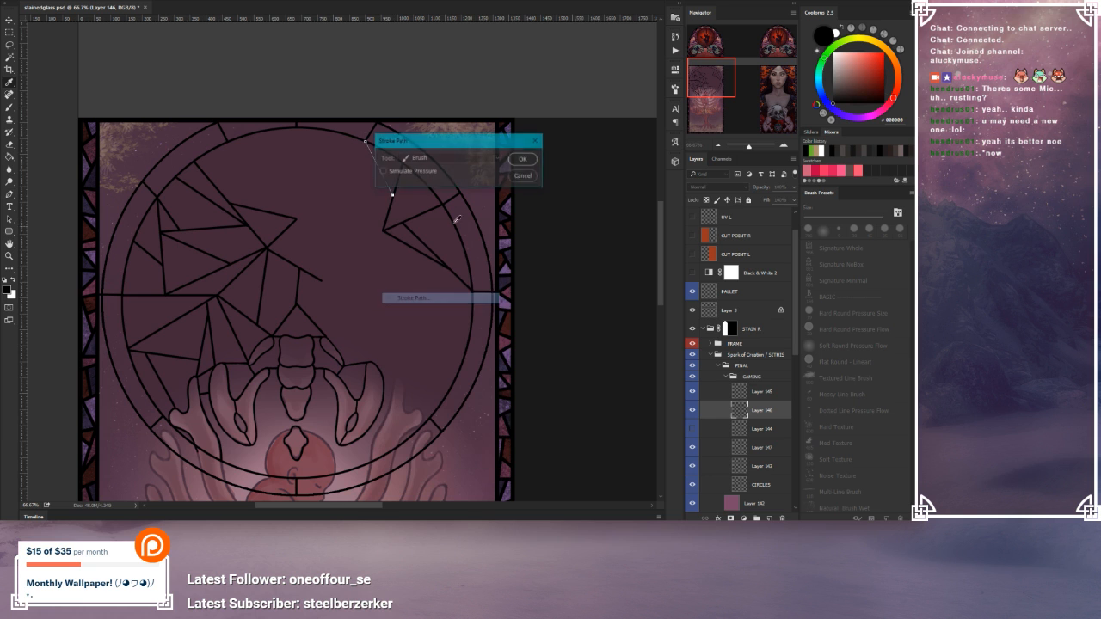
left_click(522, 159)
left_click(781, 146)
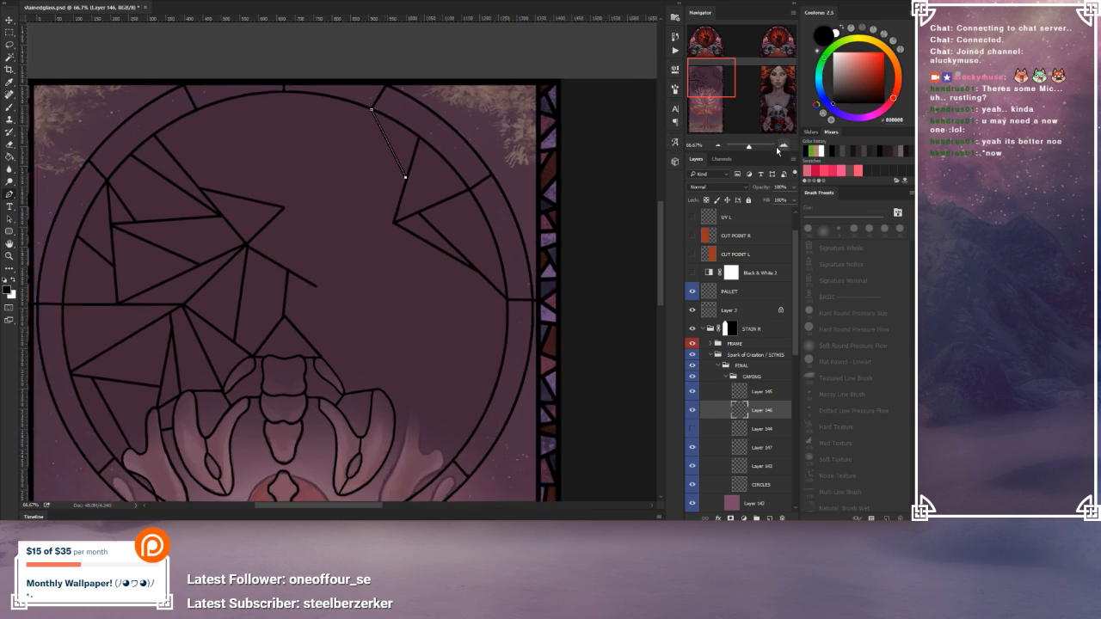
left_click_drag(516, 285, 534, 256)
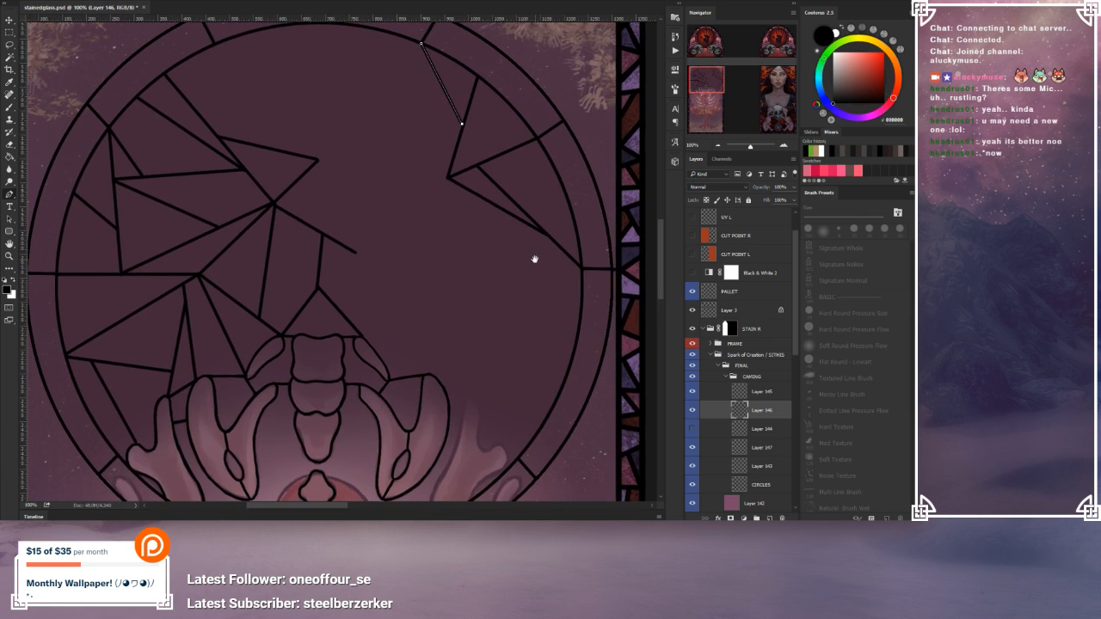
right_click(440, 246)
left_click(472, 262)
Step: Restore the unstroked path, extend its lower end onto the V's left arm, restroke it with the Brush, and delete the path
left_click_drag(422, 185, 425, 215)
key("ctrl+z")
left_click(463, 156)
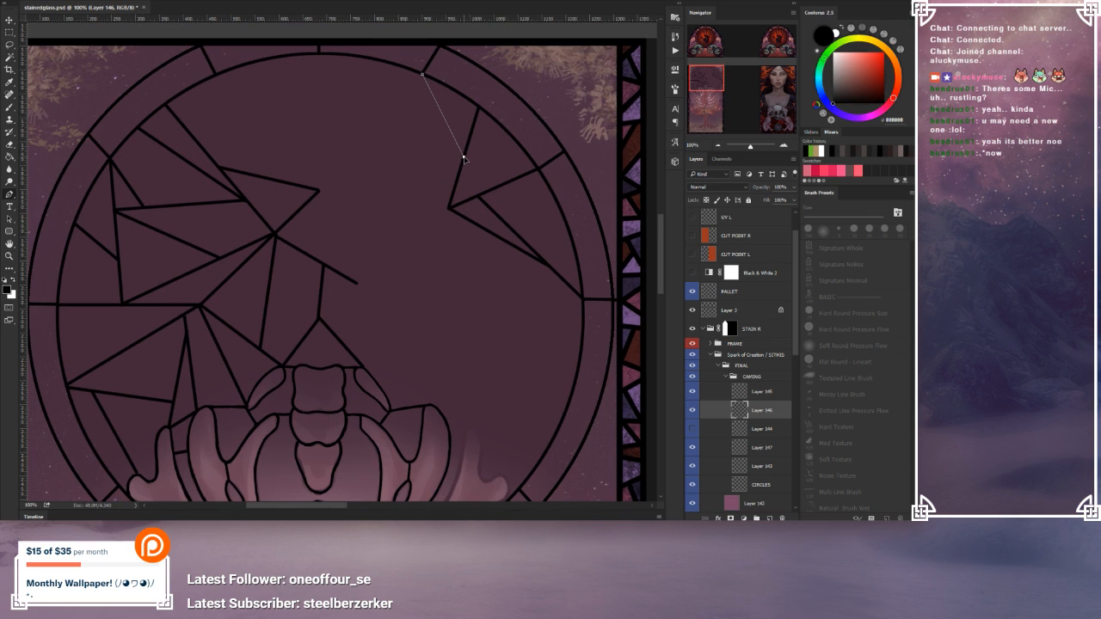
right_click(461, 157)
left_click(473, 228)
left_click(520, 160)
right_click(417, 191)
left_click(435, 207)
Step: Stroke a two-segment path with the Brush from the central stub's tip up right, then back up to the inner ring's top, and delete the path
left_click(319, 191)
left_click(370, 115)
left_click(279, 58)
right_click(313, 114)
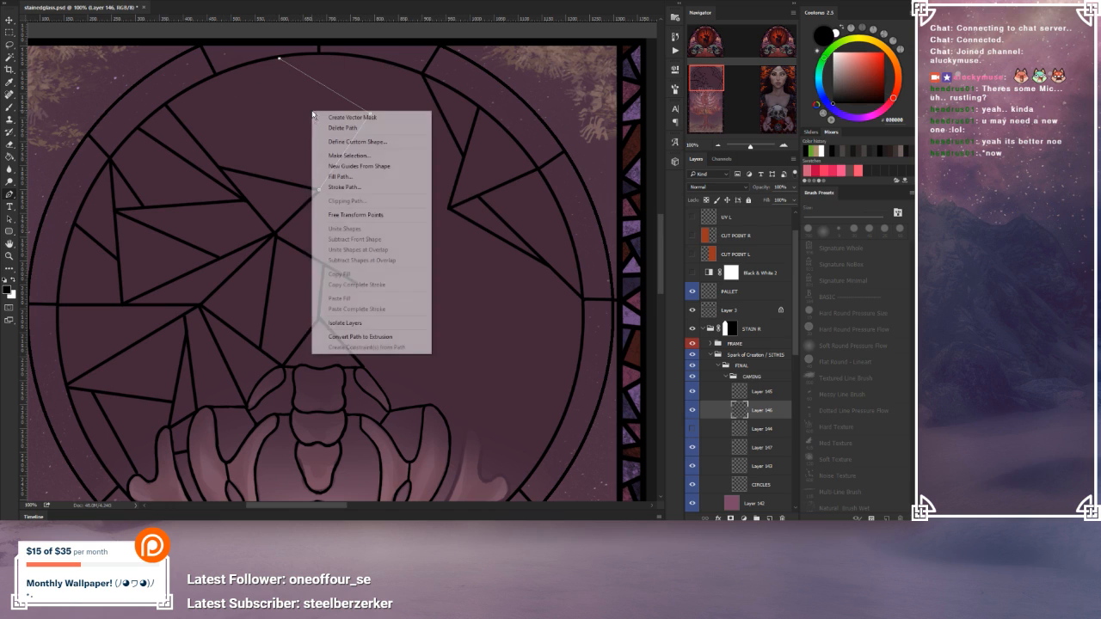
left_click(353, 186)
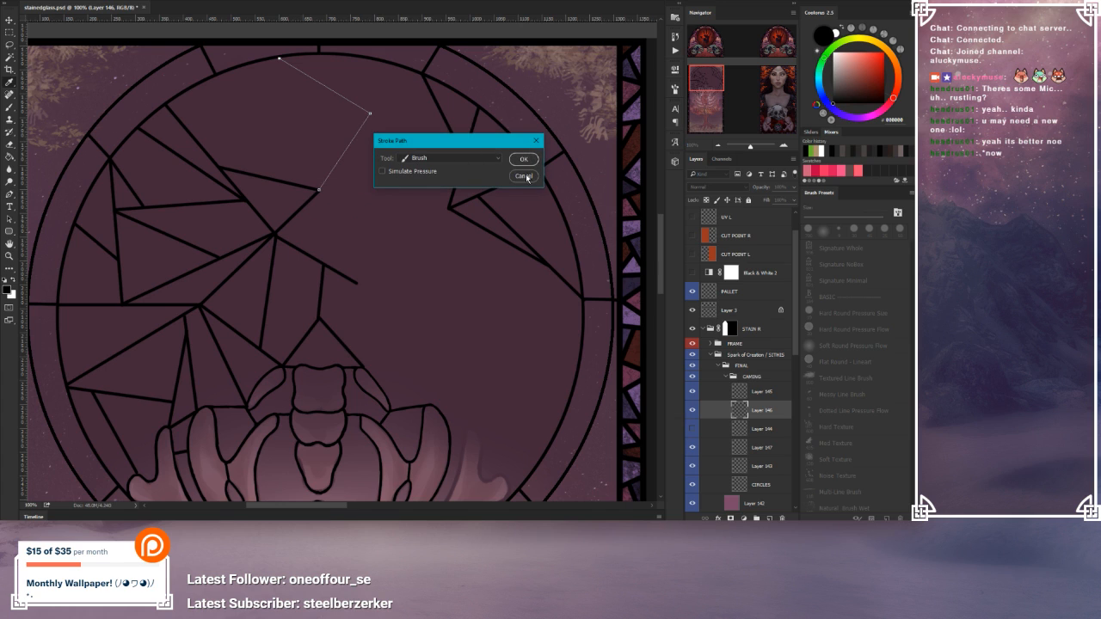
left_click(524, 176)
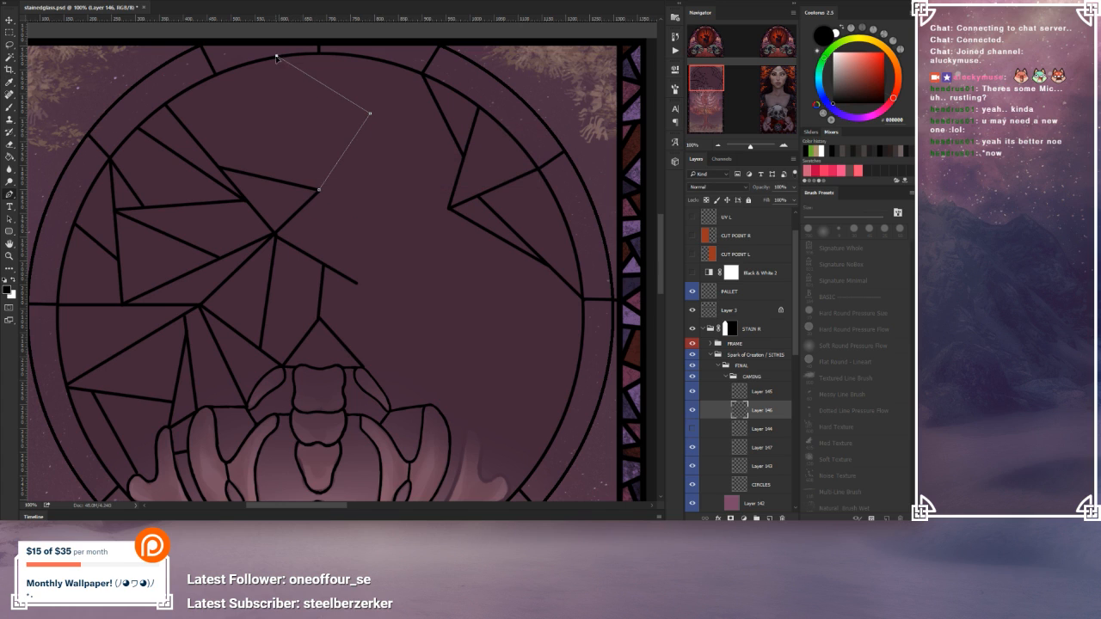
right_click(392, 146)
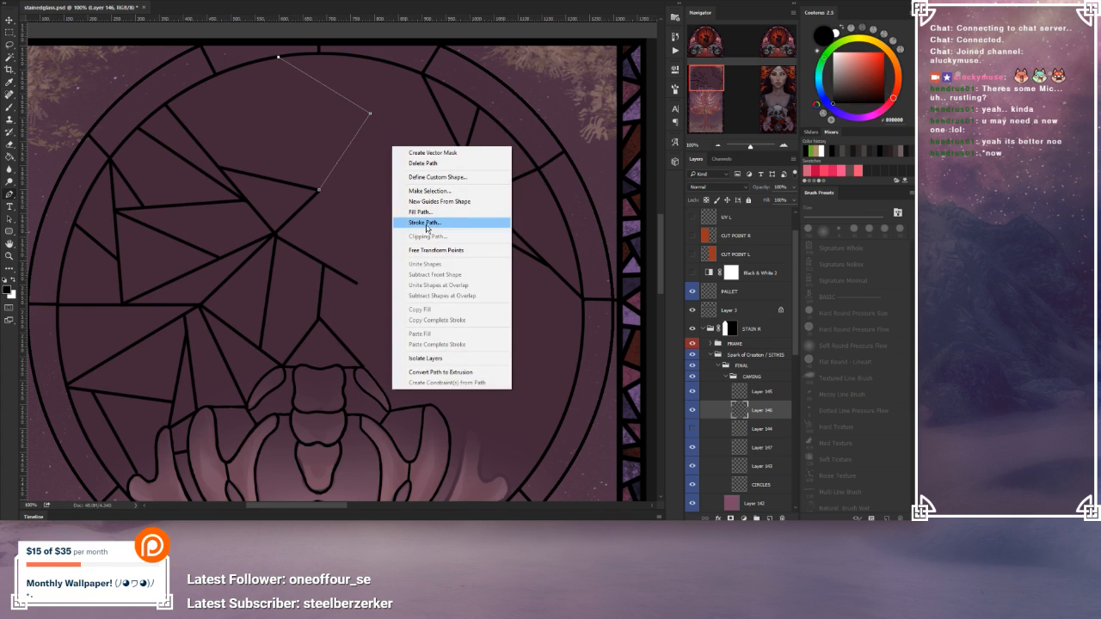
left_click(406, 222)
left_click(523, 160)
right_click(393, 156)
left_click(413, 169)
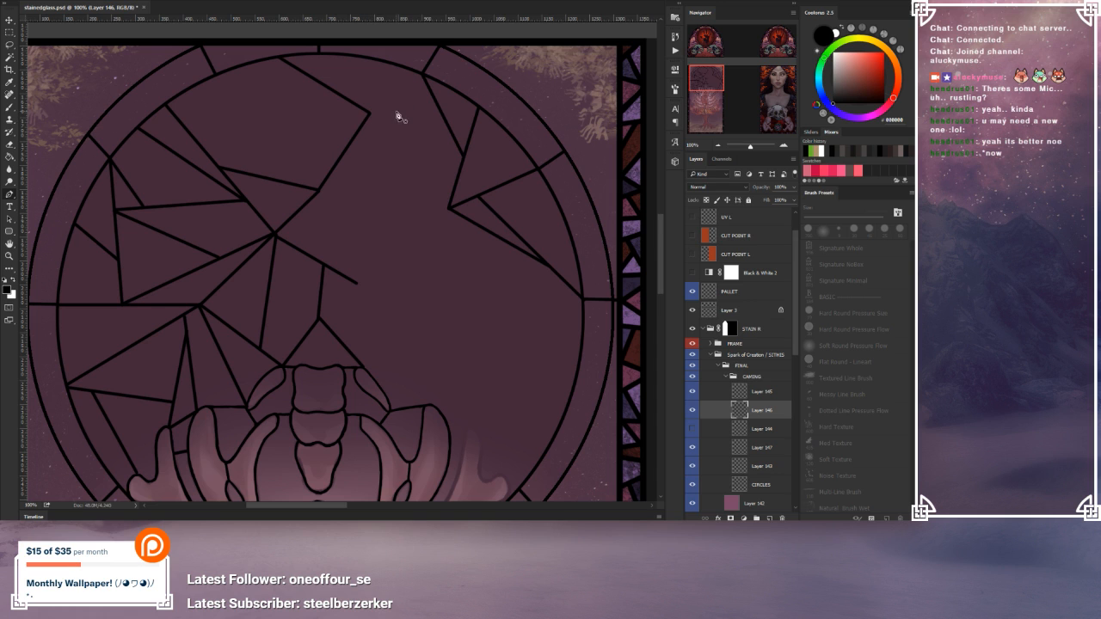
Step: Stroke a near-vertical path with the Brush from the central stub's tip up to the new top line, and delete the path
scroll(396, 129, "up", 3)
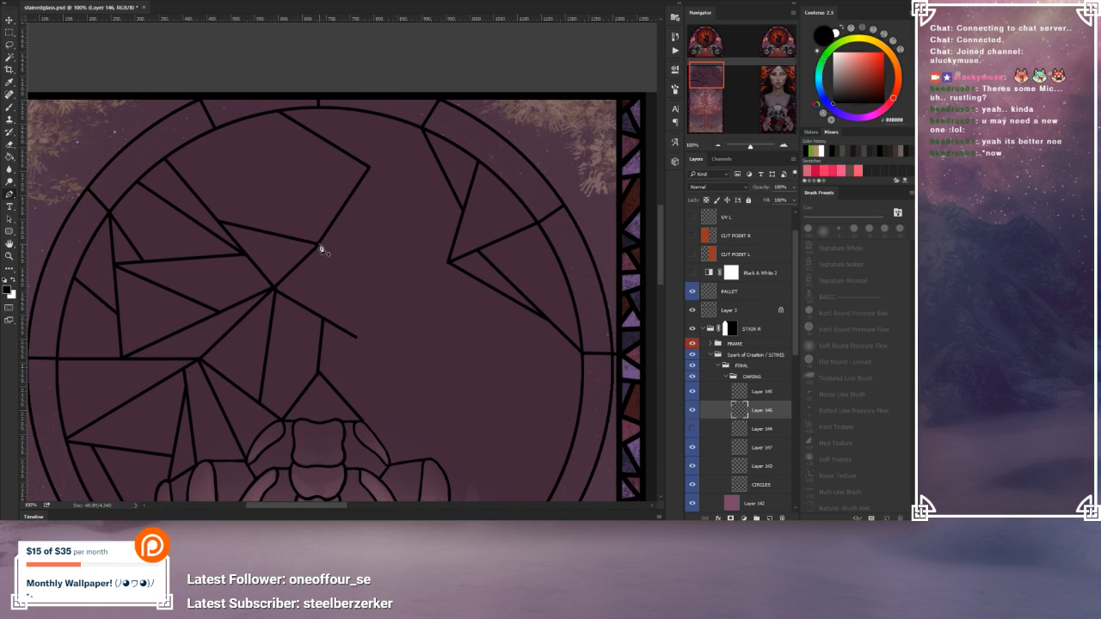
left_click(318, 245)
left_click(321, 138)
right_click(346, 171)
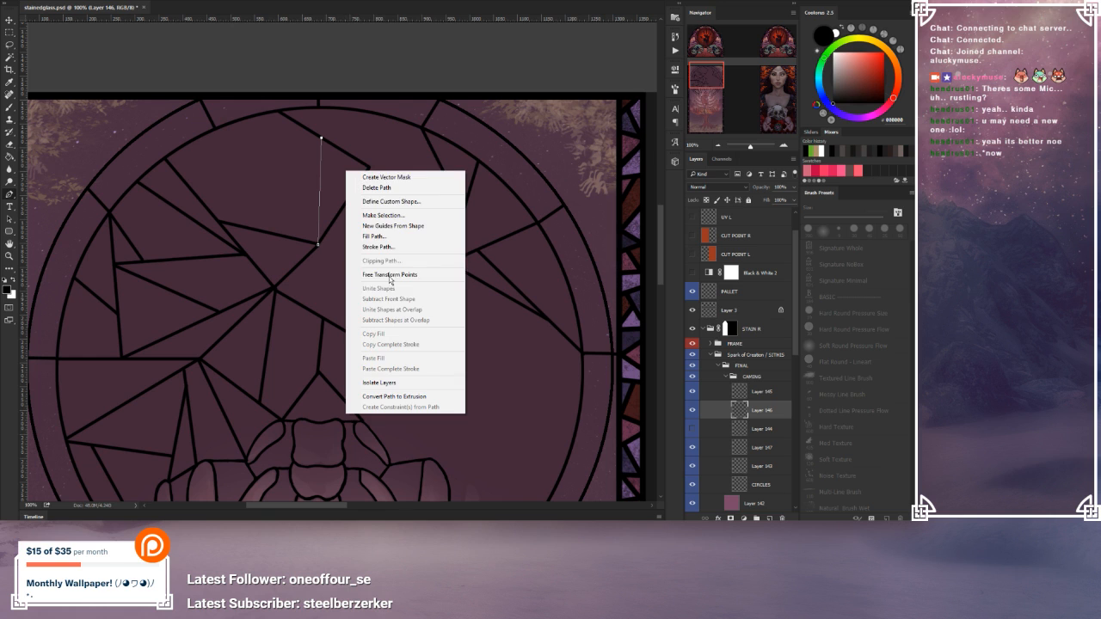
left_click(378, 249)
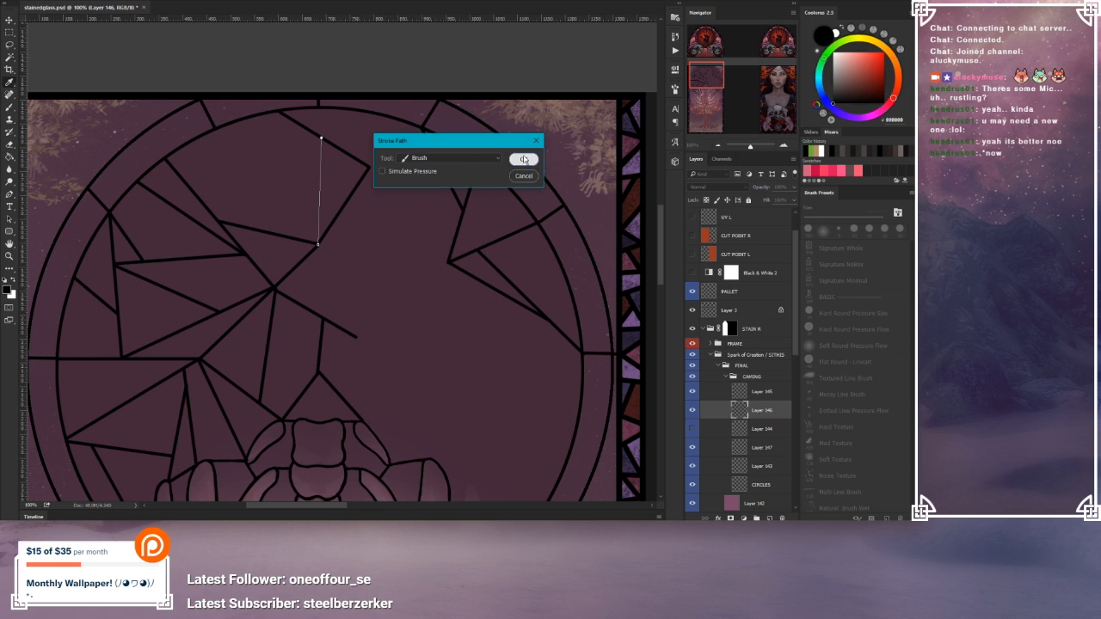
left_click(524, 159)
right_click(381, 191)
left_click(399, 207)
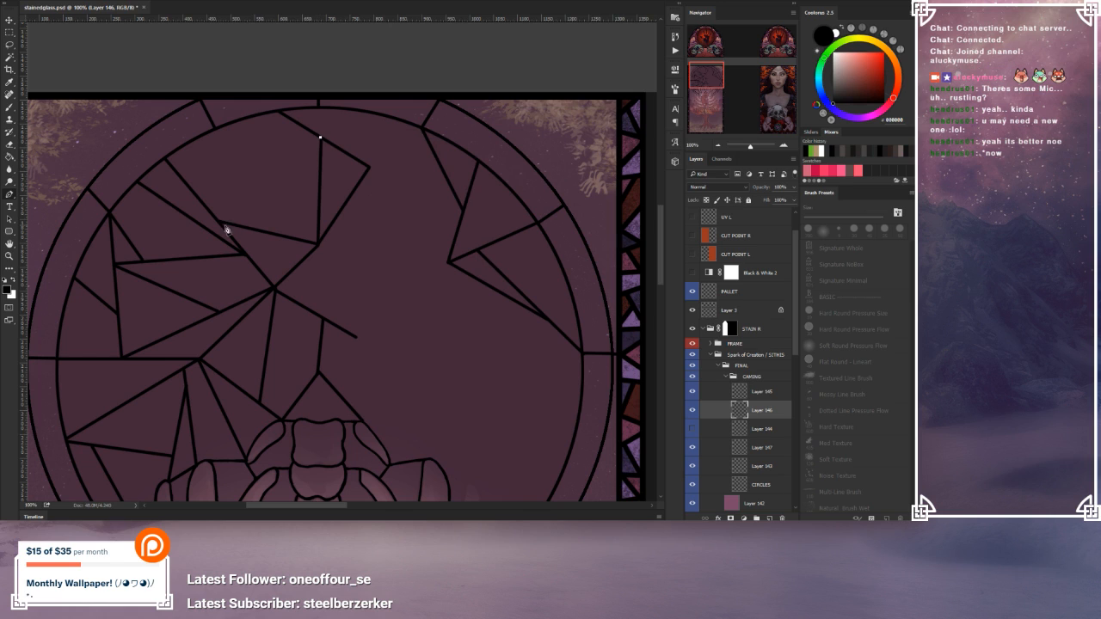
Step: Stroke a near-horizontal path with the Brush from the vertical line's top to the inner ring's upper left, and delete the path
left_click(214, 131)
right_click(255, 163)
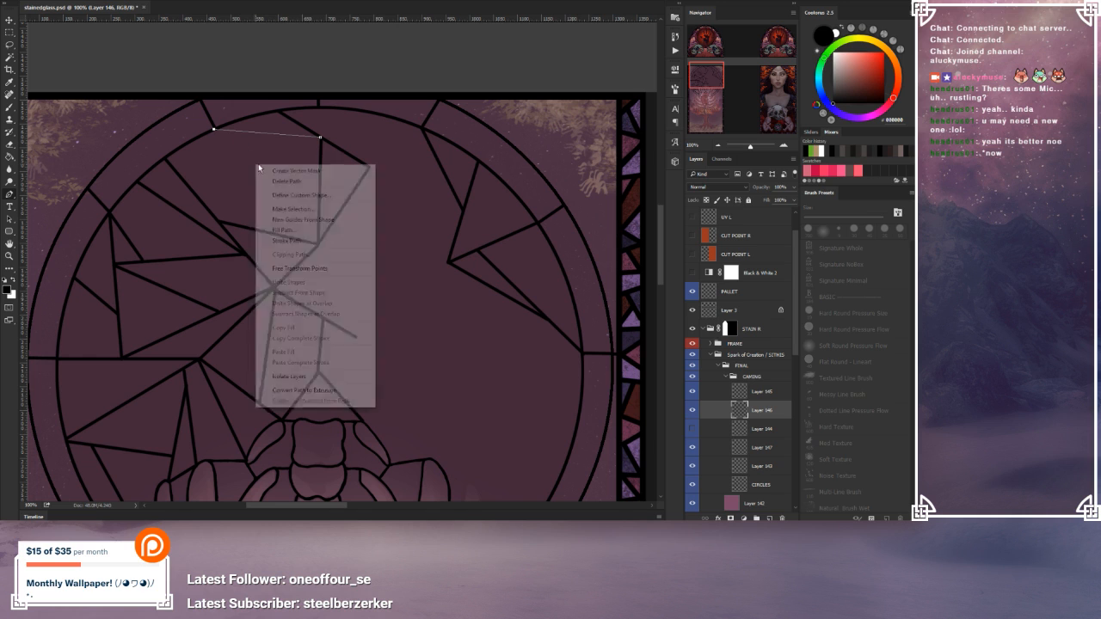
left_click(297, 240)
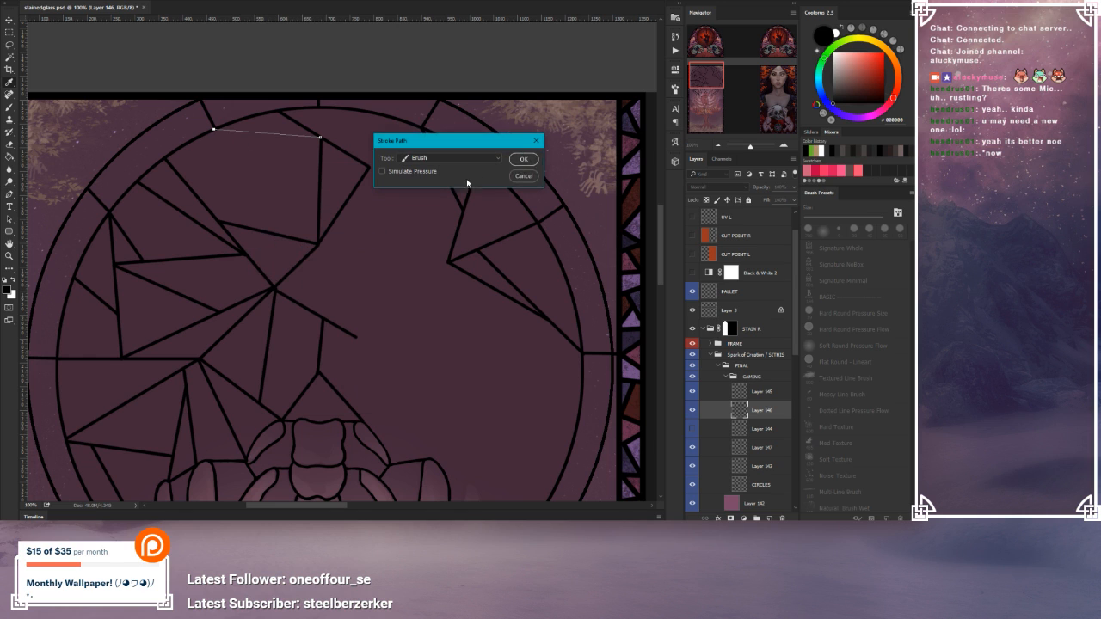
left_click(524, 160)
right_click(308, 175)
left_click(344, 196)
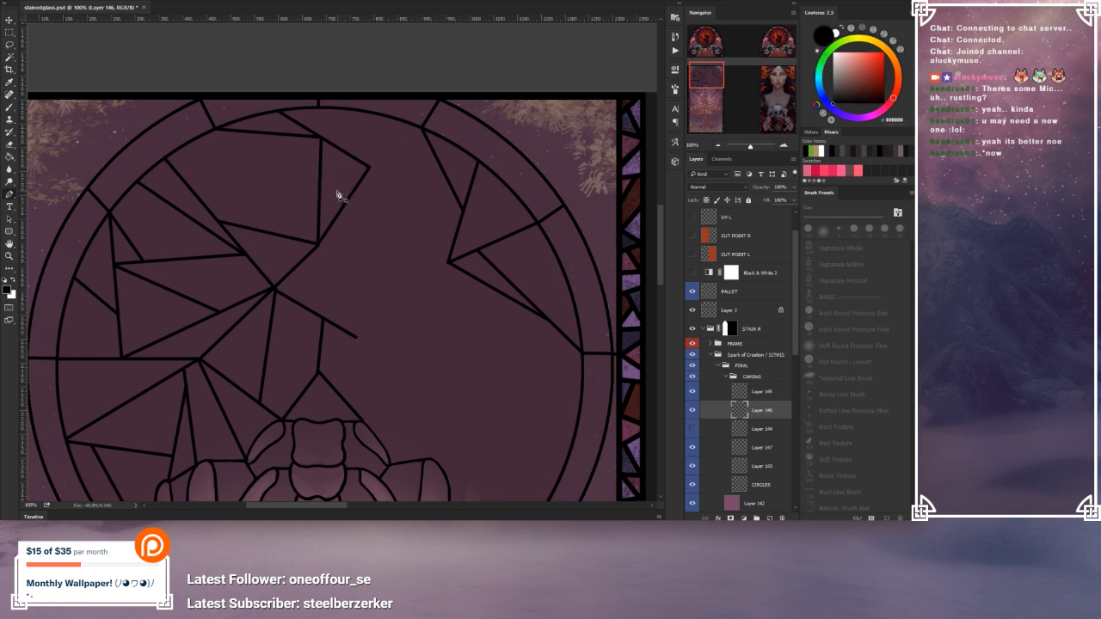
Step: Stroke a diagonal path with the Brush from the near-horizontal line's ring end down to the vertical line's foot, and delete the path
left_click(215, 130)
left_click(317, 244)
right_click(287, 169)
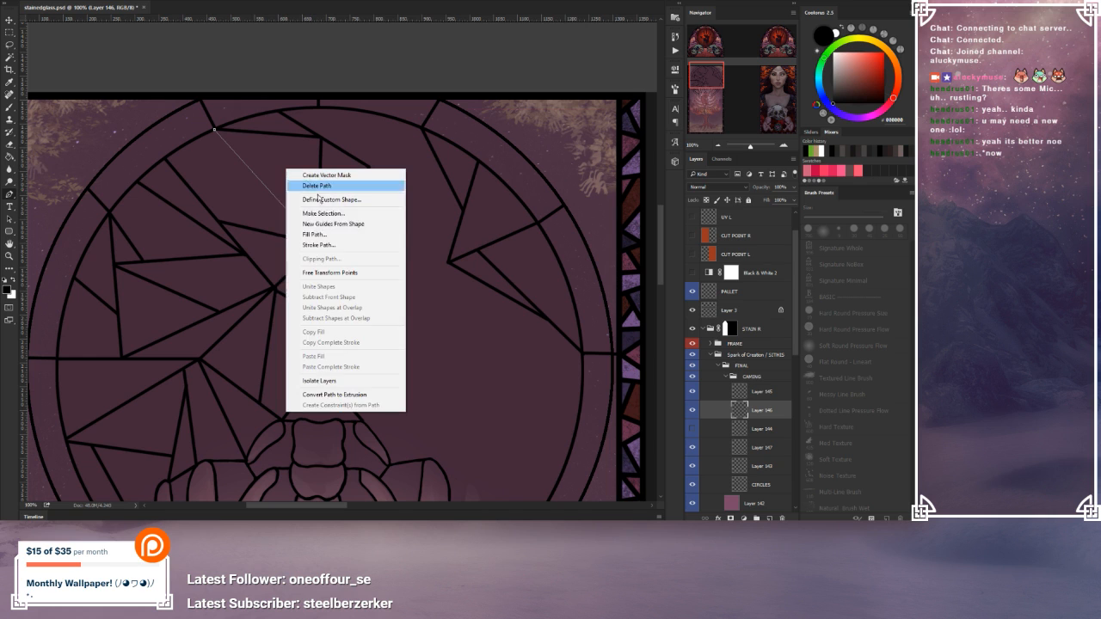
left_click(344, 243)
left_click(524, 162)
right_click(338, 160)
left_click(361, 179)
Step: Stroke a near-vertical path with the Brush from the same ring point down to the junction on the long upper diagonal, and delete the path
left_click(214, 131)
left_click(219, 221)
right_click(258, 193)
left_click(314, 268)
left_click(518, 160)
right_click(401, 207)
left_click(428, 222)
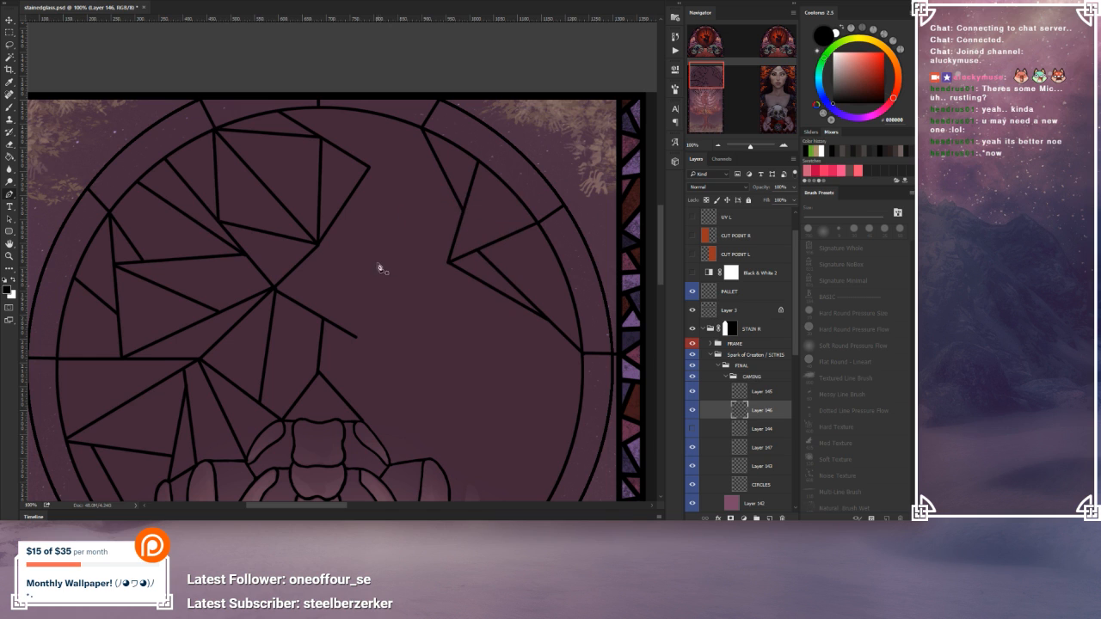
Step: Stroke a near-vertical path with the Brush from the top angled line's free corner up to the inner ring, and delete the path
scroll(381, 263, "right", 2)
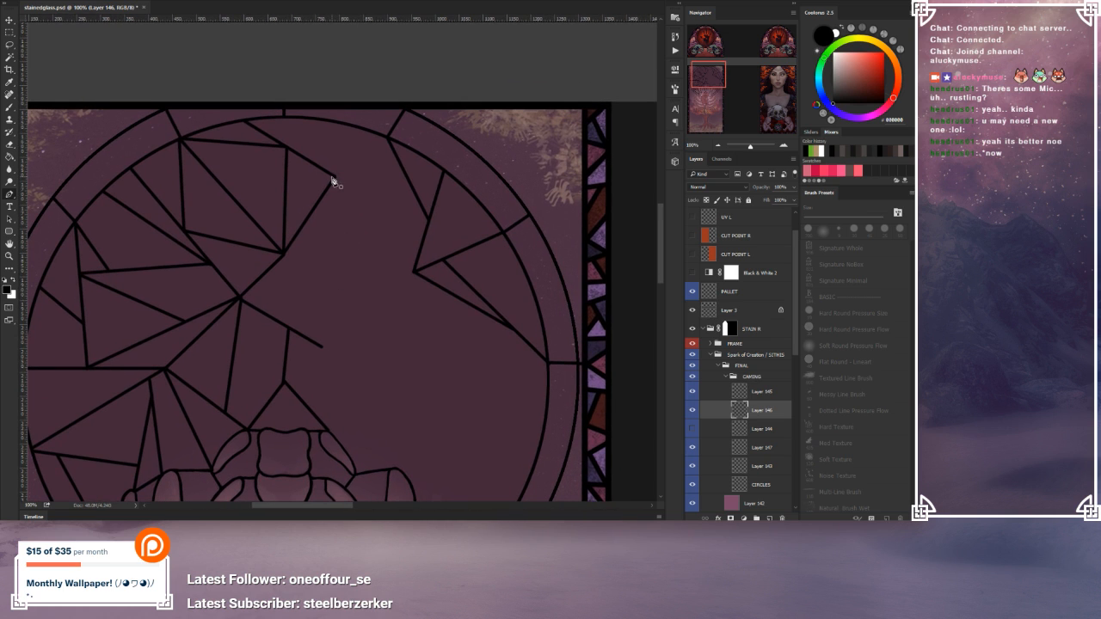
scroll(359, 164, "up", 2)
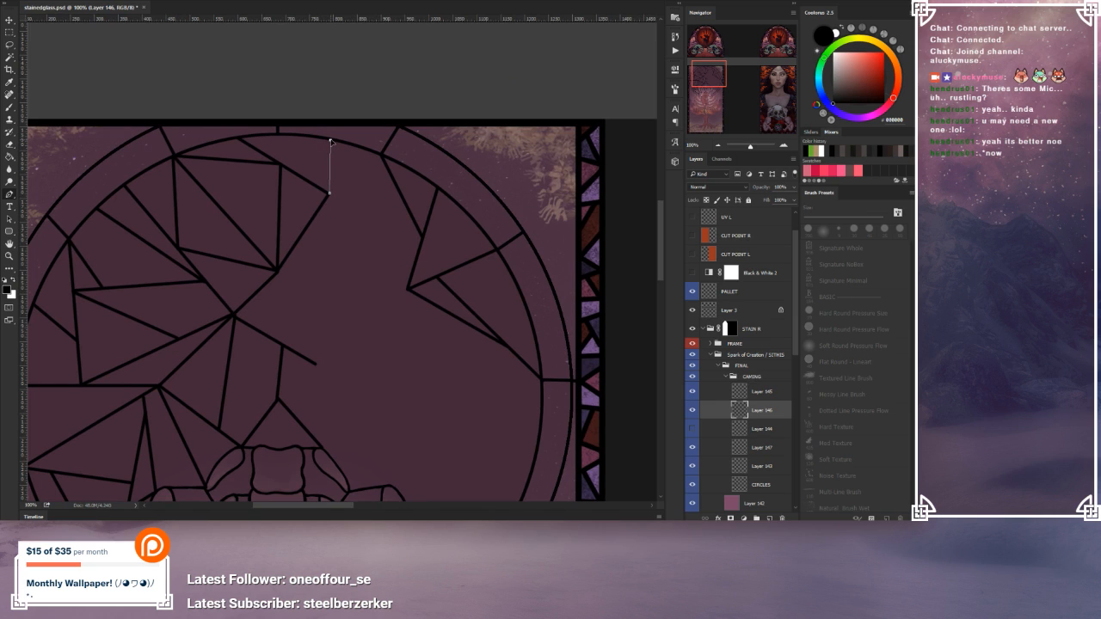
right_click(358, 181)
left_click(388, 254)
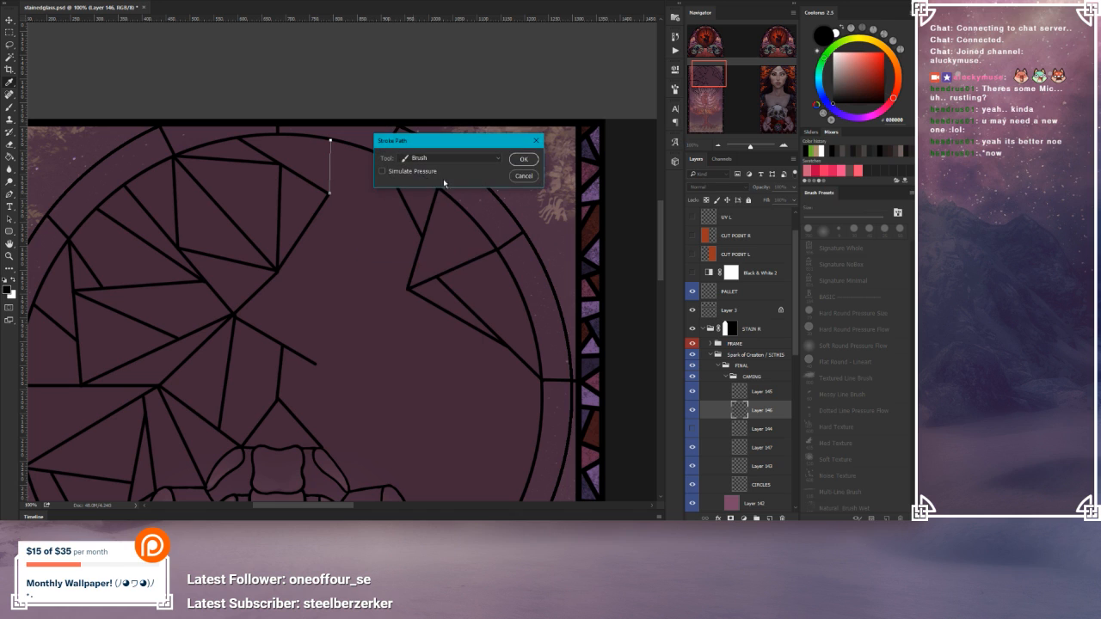
left_click(523, 161)
right_click(356, 196)
left_click(361, 209)
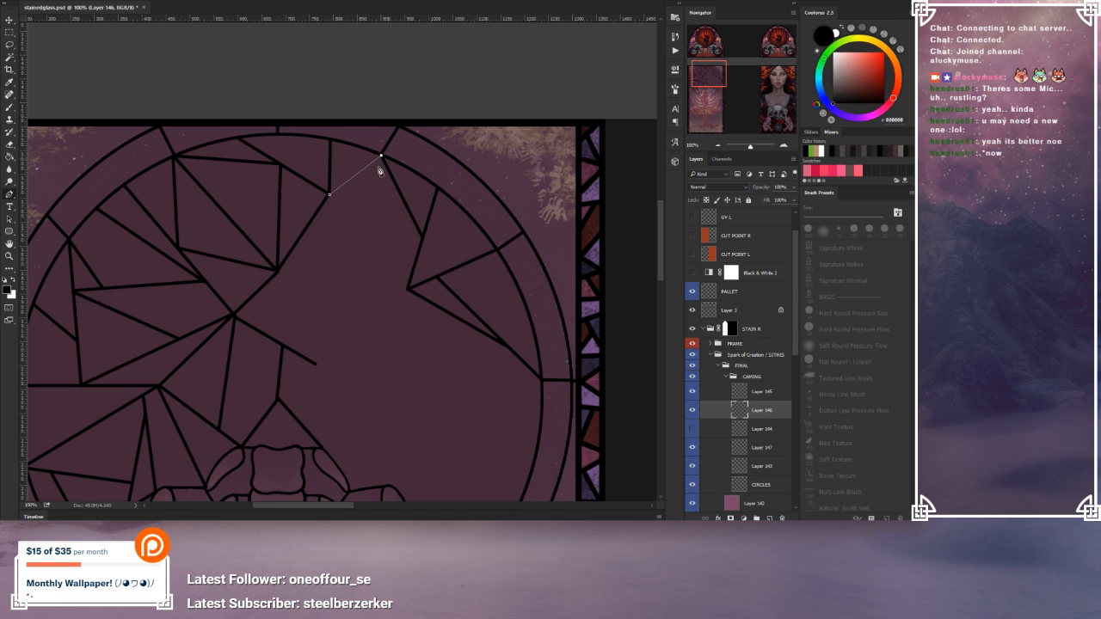
Step: Stroke a diagonal path with the Brush from that same corner up to the caming junction on the ring's upper right, and delete the path
right_click(371, 189)
left_click(388, 263)
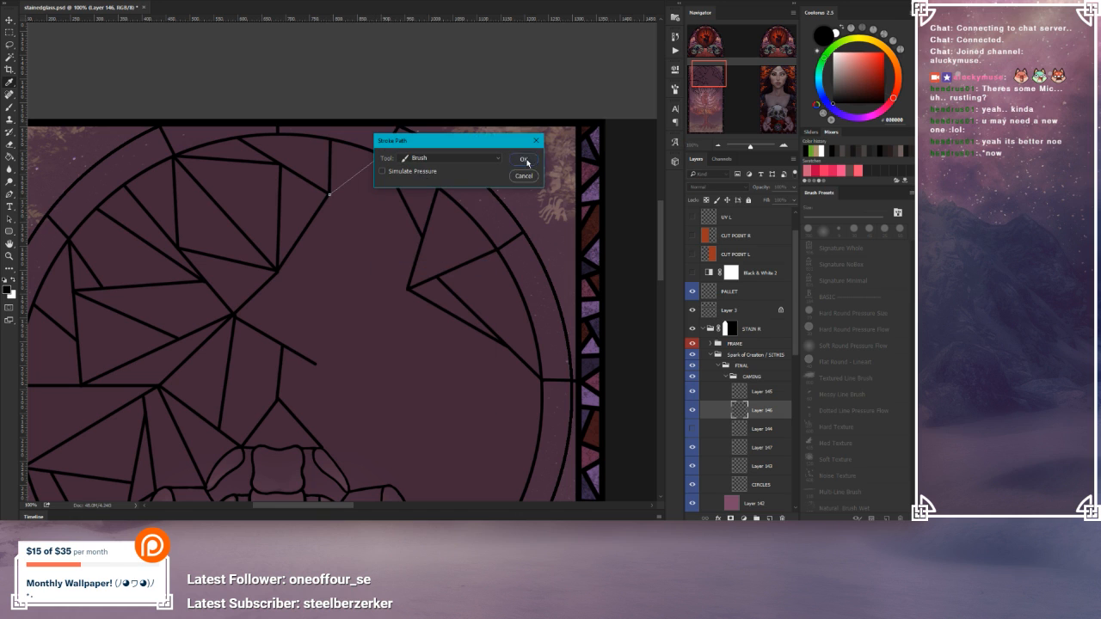
left_click(524, 161)
scroll(362, 227, "down", 1)
right_click(364, 215)
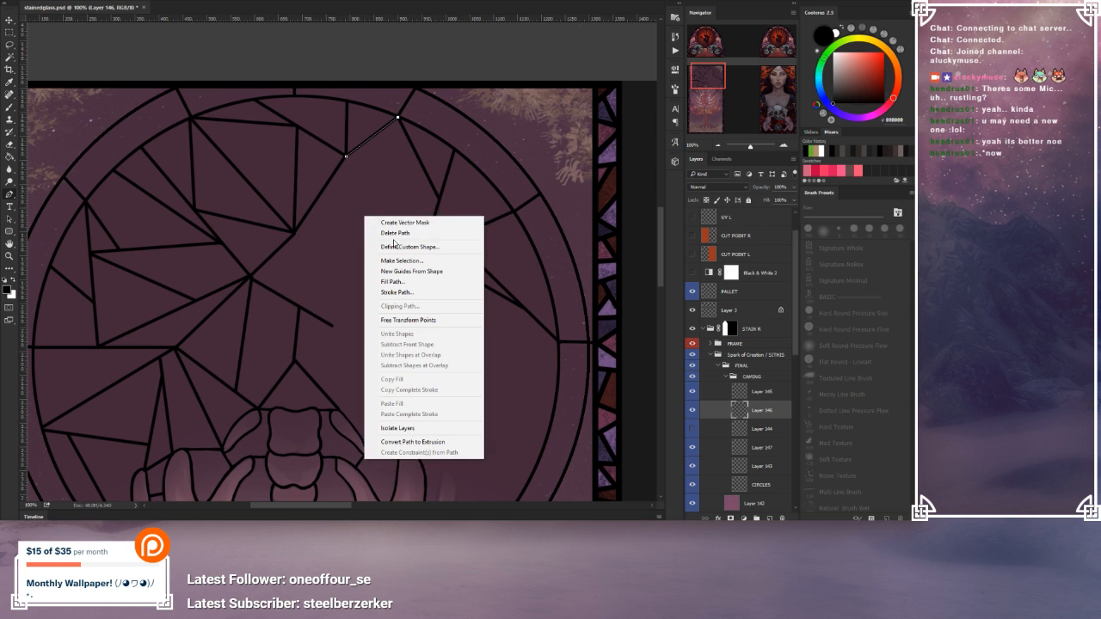
left_click(395, 233)
Step: Stroke a diagonal path with the Brush from the lower-left near-horizontal line down to the left antler's tip, and delete the path
left_click_drag(350, 283, 375, 240)
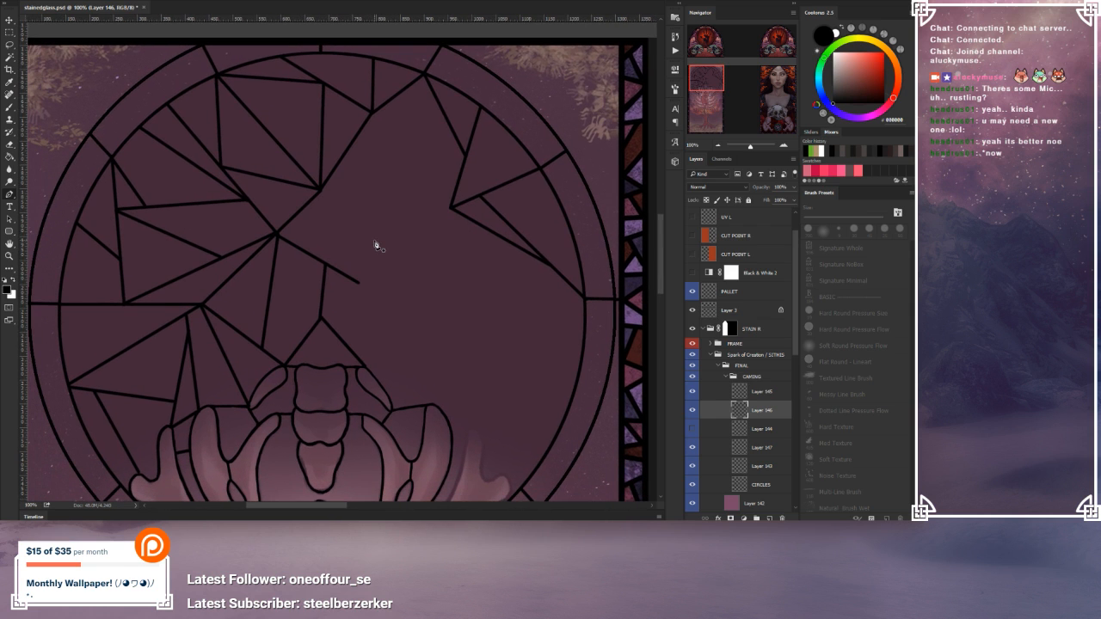
left_click_drag(384, 287, 395, 239)
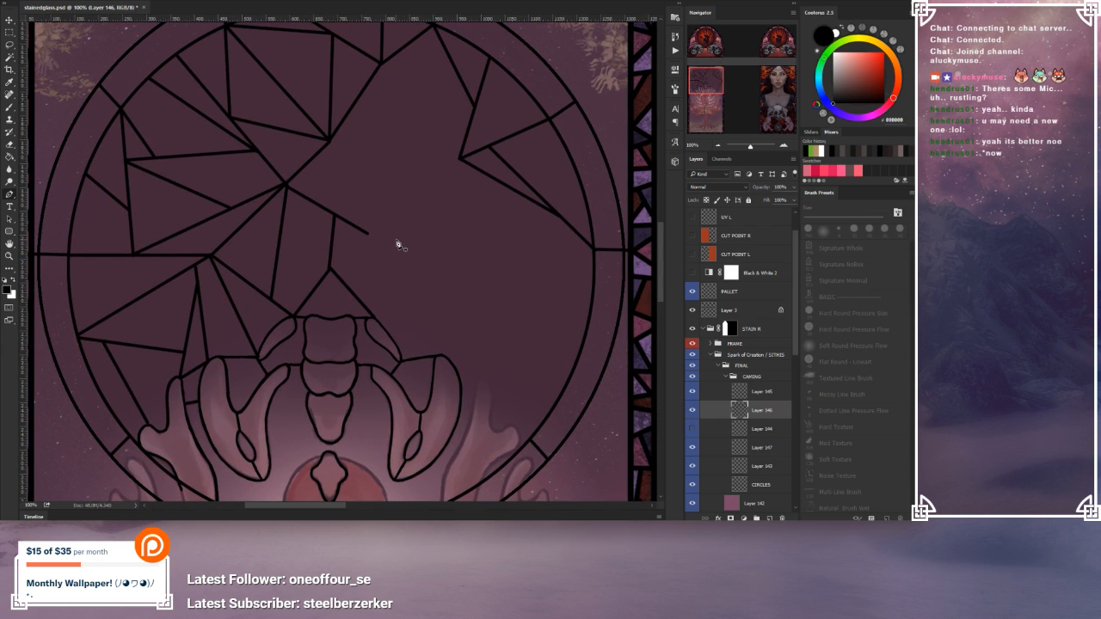
right_click(166, 421)
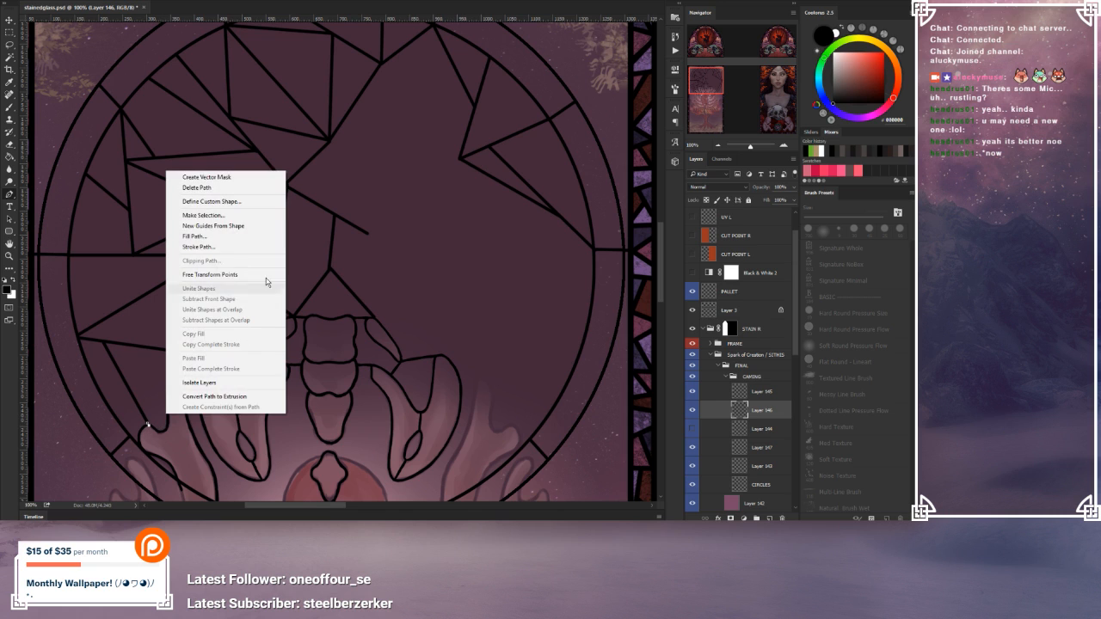
left_click(220, 247)
left_click(522, 161)
right_click(377, 240)
left_click(404, 253)
Step: Stroke a short diagonal path with the Brush from the central ornament's right shoulder up to the foot of the peak's right line, and delete the path
left_click_drag(463, 303, 455, 313)
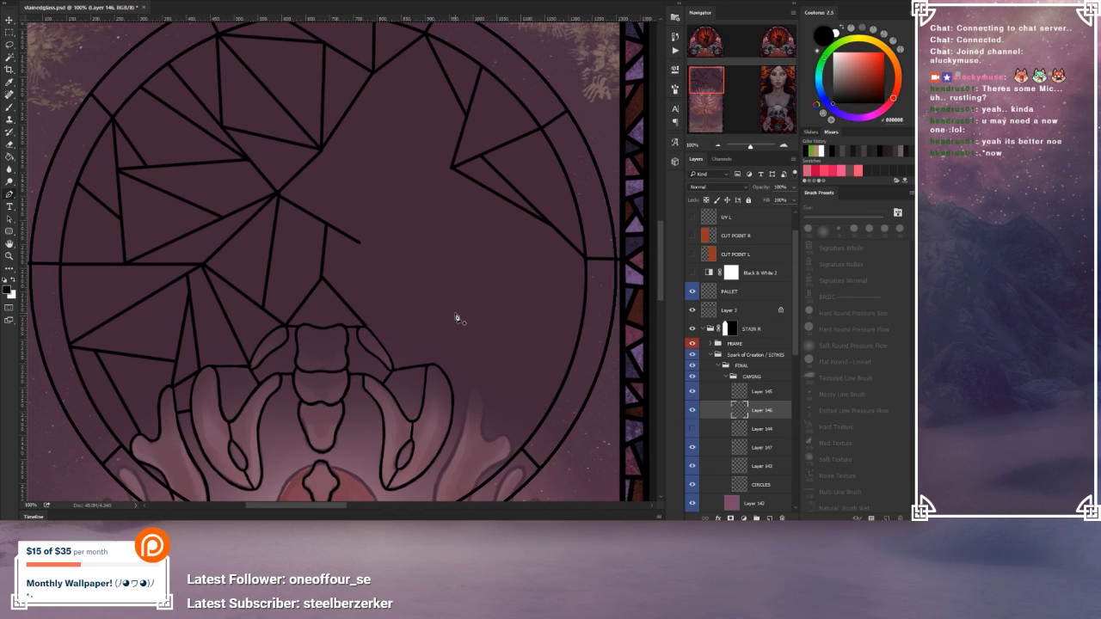
left_click(435, 368)
left_click(366, 328)
right_click(437, 324)
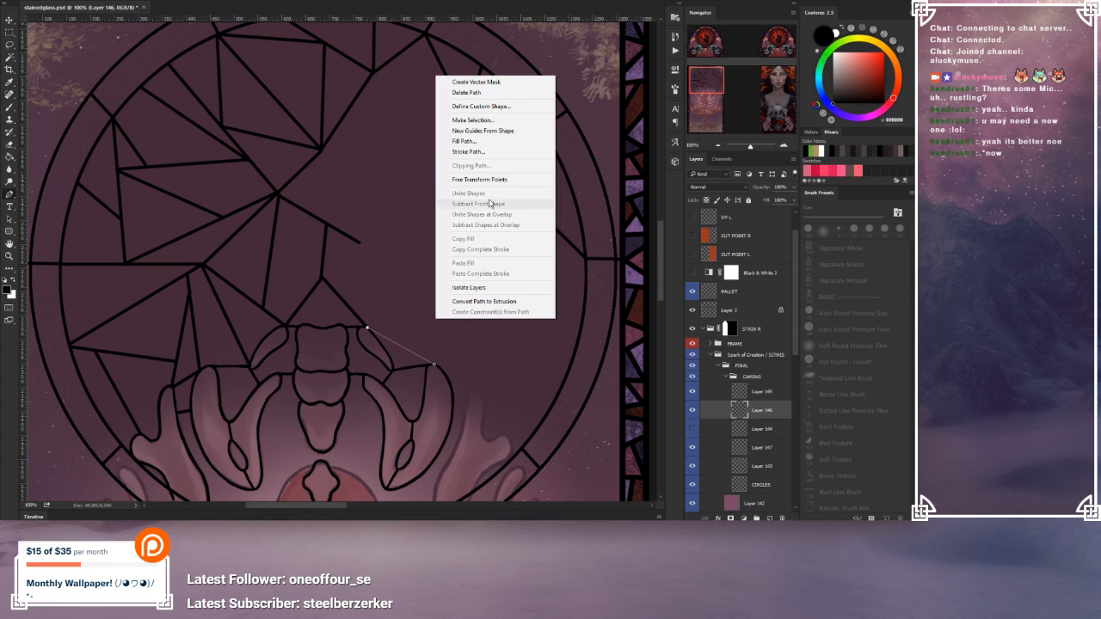
left_click(482, 152)
left_click(525, 161)
right_click(430, 288)
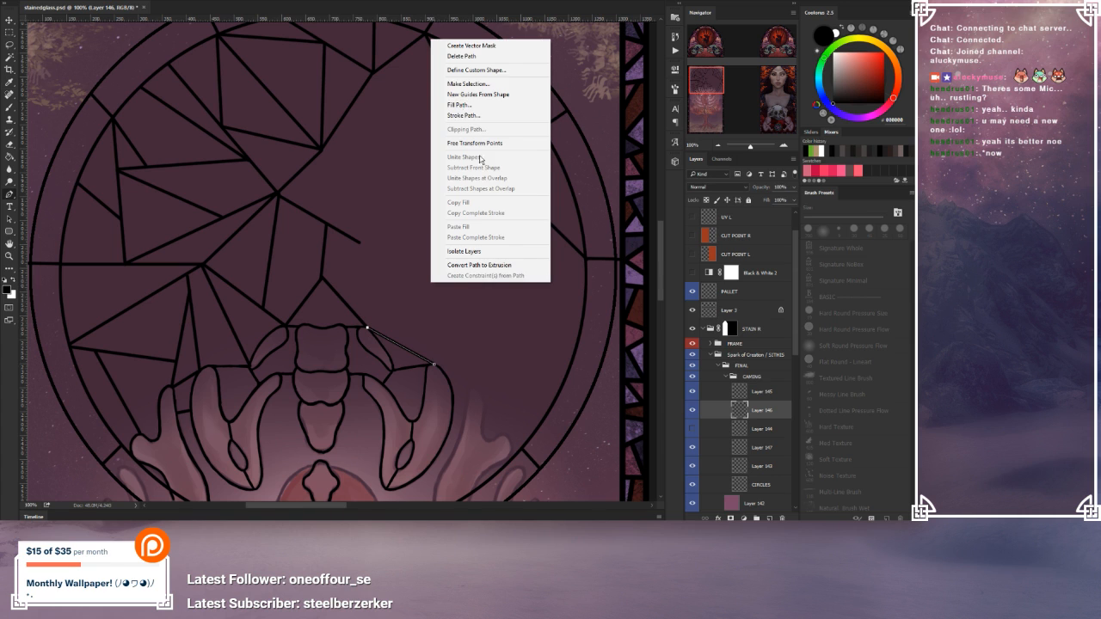
left_click(469, 59)
Step: Stroke a steep diagonal path with the Brush from the central stub's right tip down to the new shoulder line, and delete the path
left_click_drag(447, 263, 405, 232)
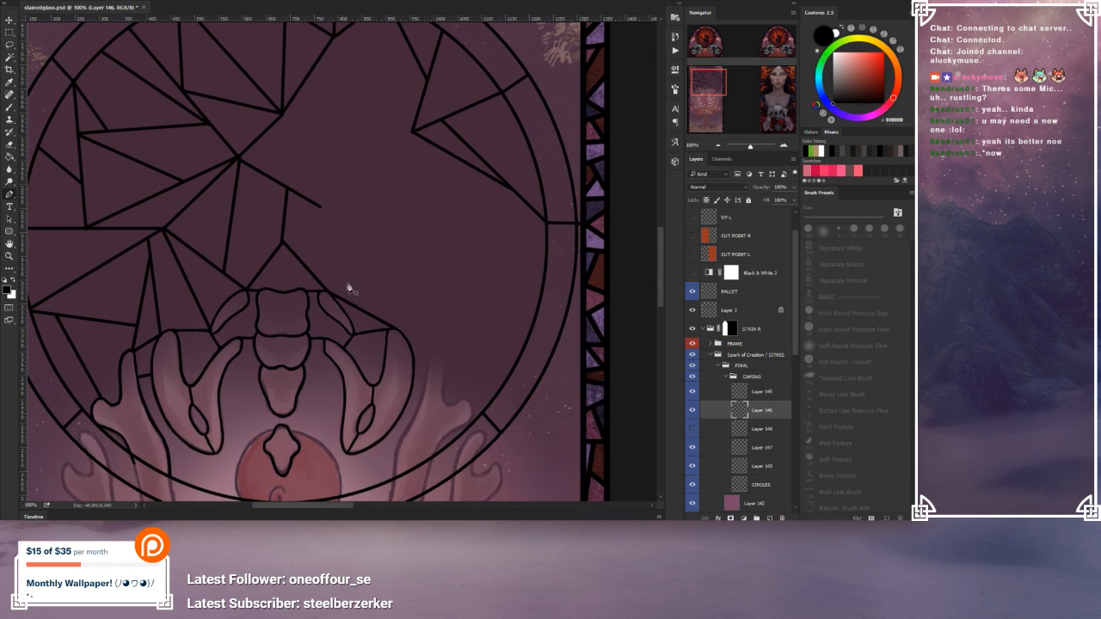
left_click(319, 208)
left_click(352, 308)
right_click(379, 233)
left_click(426, 303)
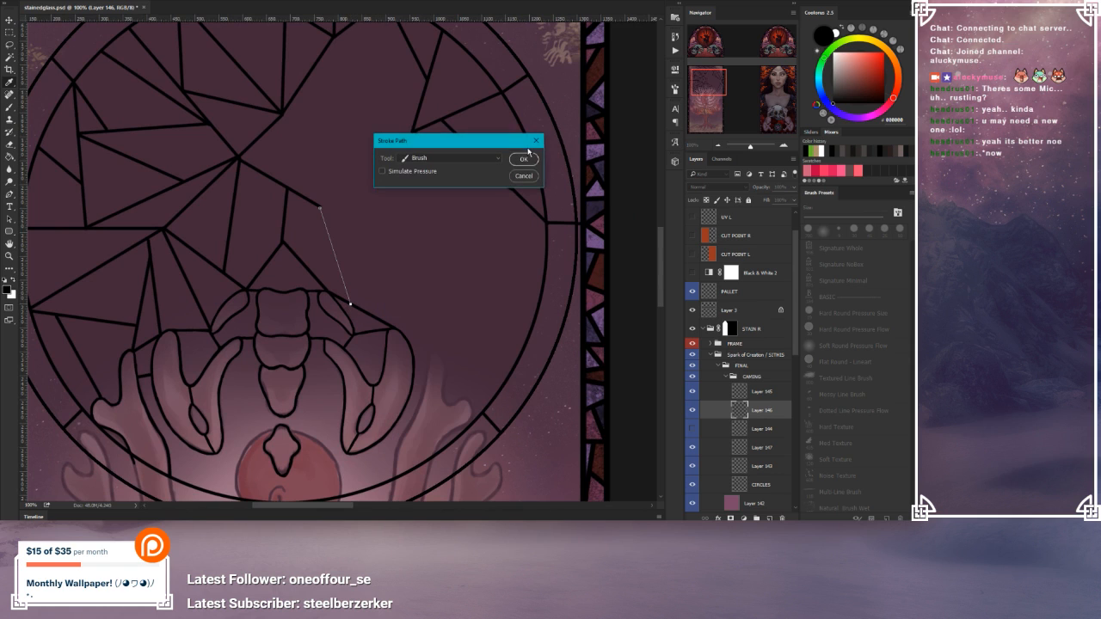
left_click(525, 159)
right_click(436, 232)
left_click(468, 250)
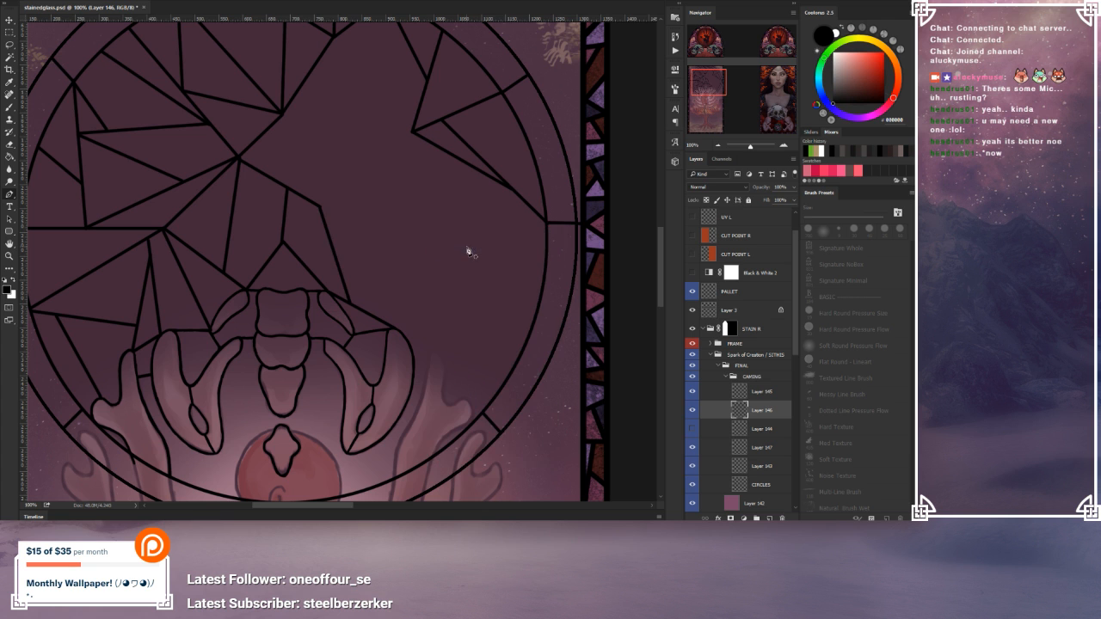
Step: Stroke a steep diagonal path with the Brush from the stub's right tip up to the junction of the upper-left lines, and delete the path
left_click_drag(415, 317, 467, 384)
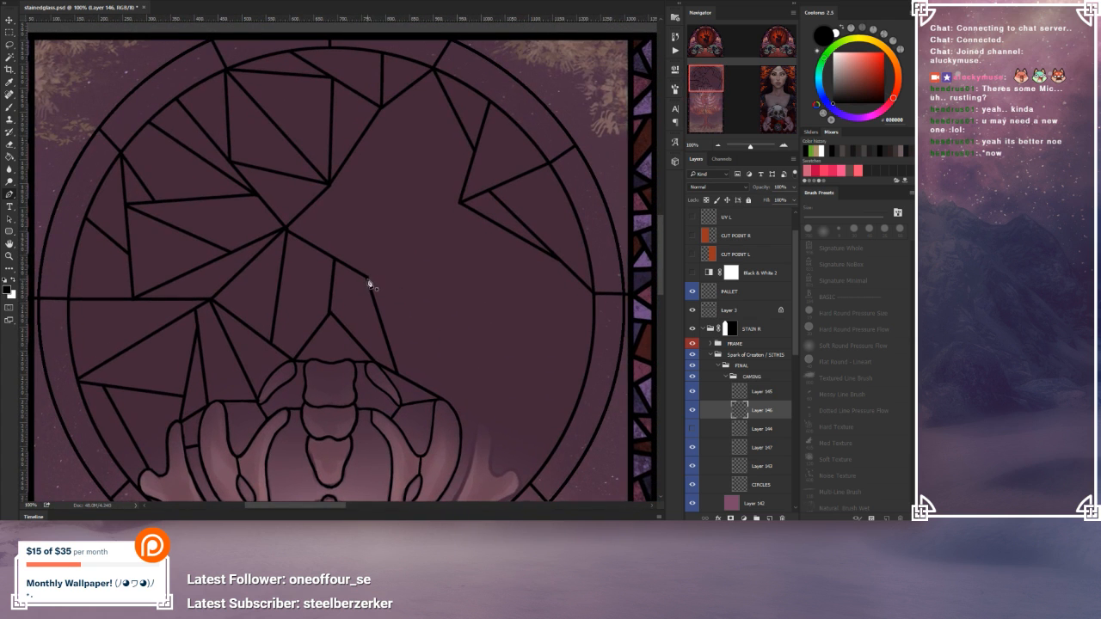
left_click(368, 278)
left_click(331, 187)
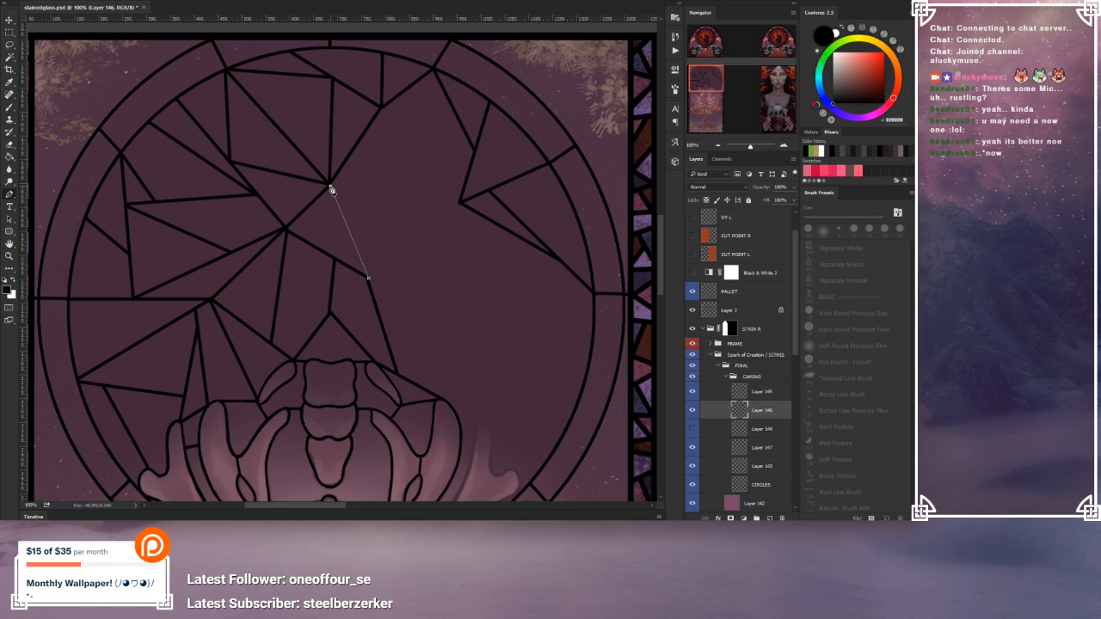
right_click(397, 227)
left_click(456, 302)
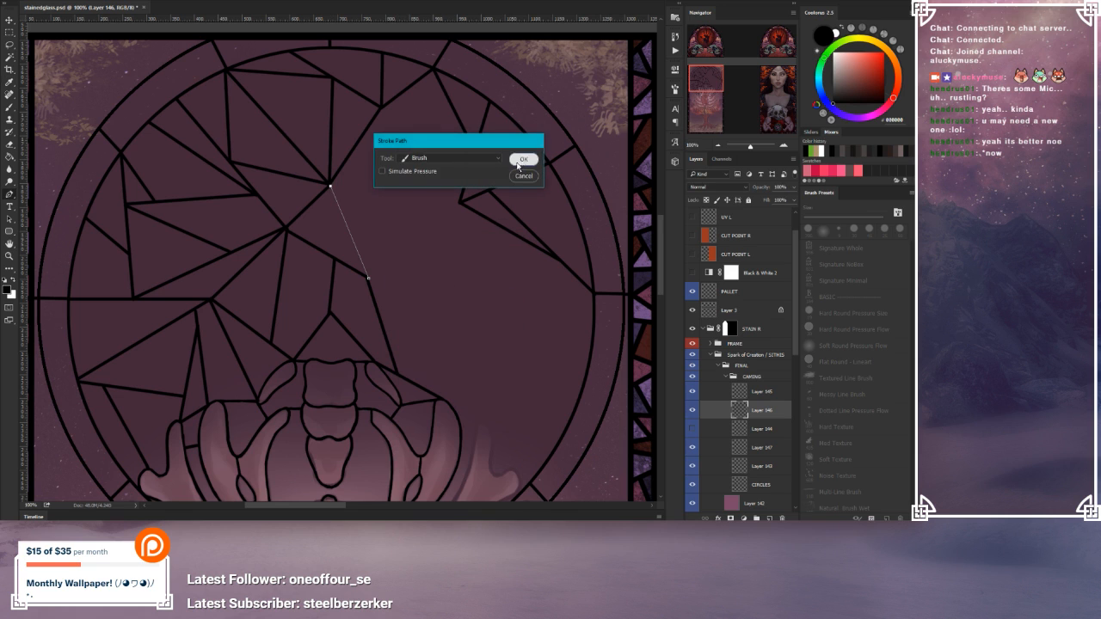
left_click(517, 161)
right_click(409, 192)
left_click(437, 211)
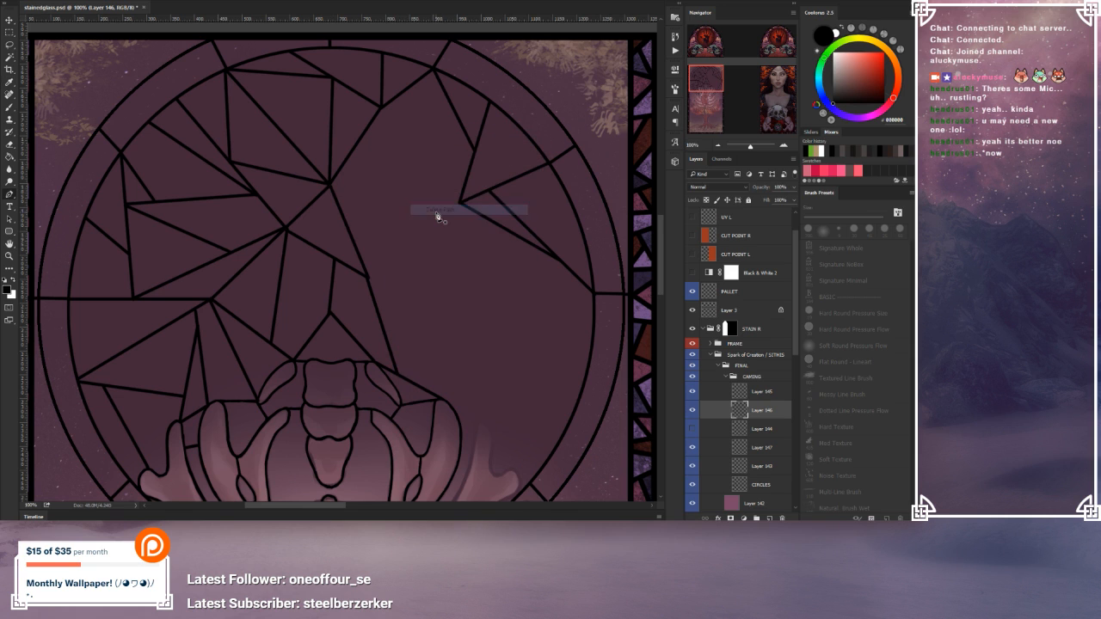
Step: Stroke a diagonal path with the Brush from the stub's right tip up to the inner corner of the upper-right lines, and delete the path
left_click(368, 279)
left_click(461, 205)
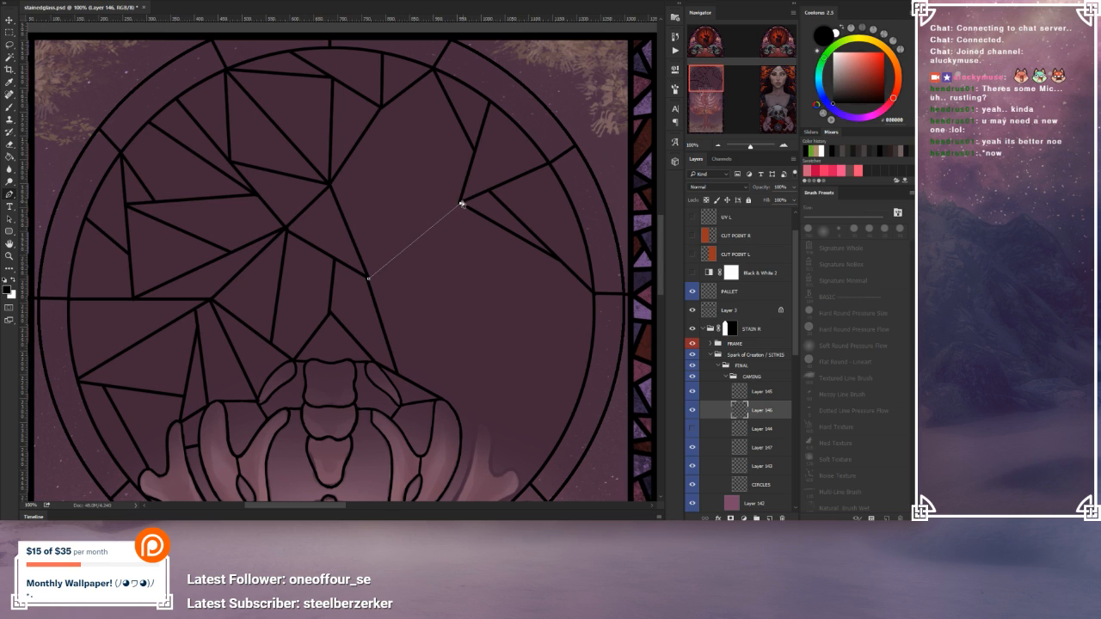
key("ctrl+z")
left_click(461, 206)
left_click_drag(461, 205, 458, 203)
right_click(391, 284)
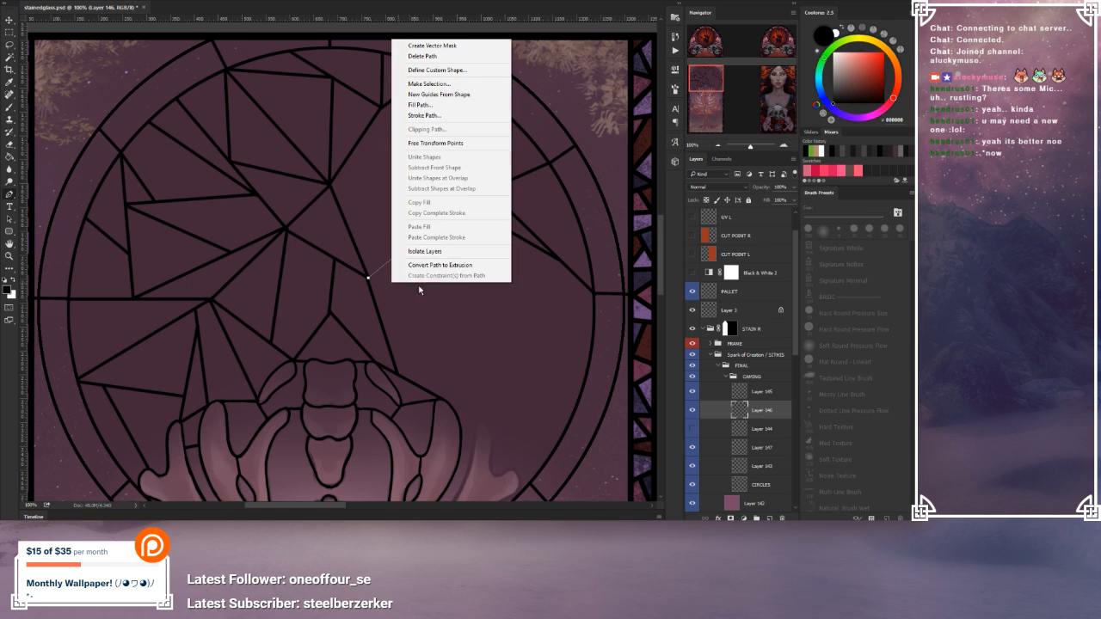
left_click(477, 115)
left_click(521, 159)
right_click(467, 239)
left_click(501, 257)
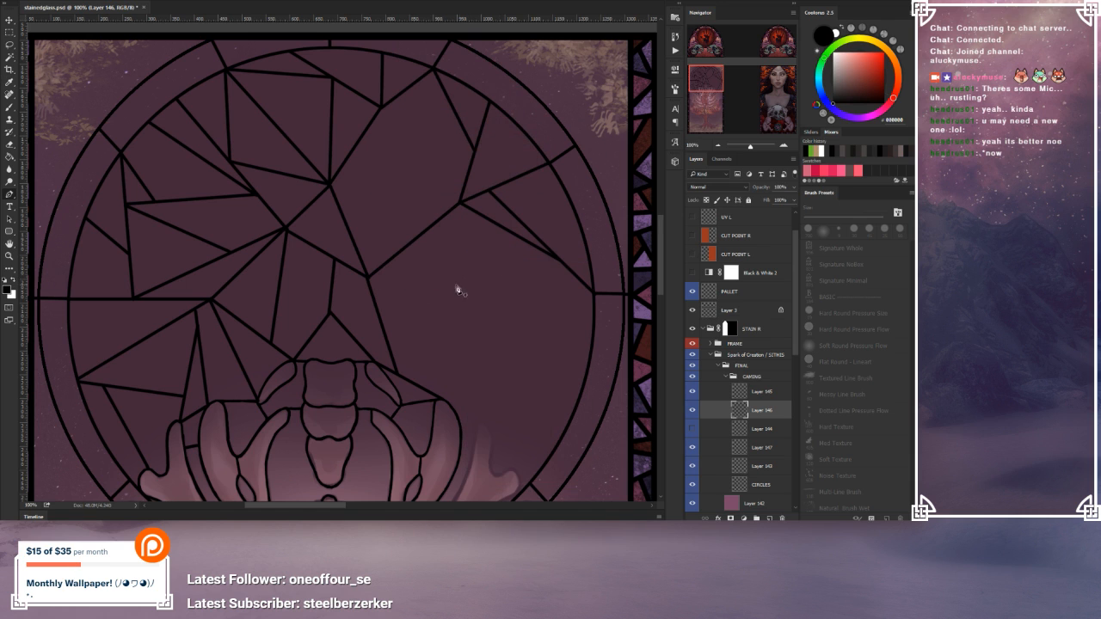
Step: Stroke a near-horizontal path with the Brush between the upper-left junction and the inner corner of the upper-right lines, and delete the path
left_click(330, 185)
left_click(460, 205)
right_click(482, 217)
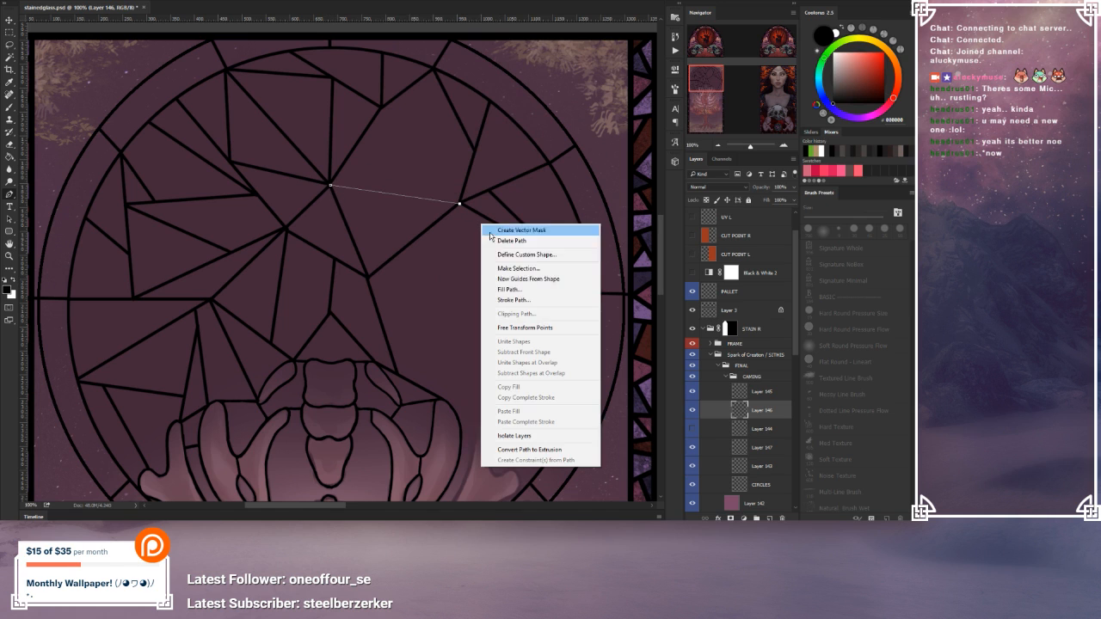
left_click(508, 299)
left_click(526, 160)
right_click(456, 243)
left_click(486, 261)
Step: Stroke a long diagonal path with the Brush from the right shoulder line up to the upper-right inner corner, and delete the path
left_click_drag(502, 285, 487, 229)
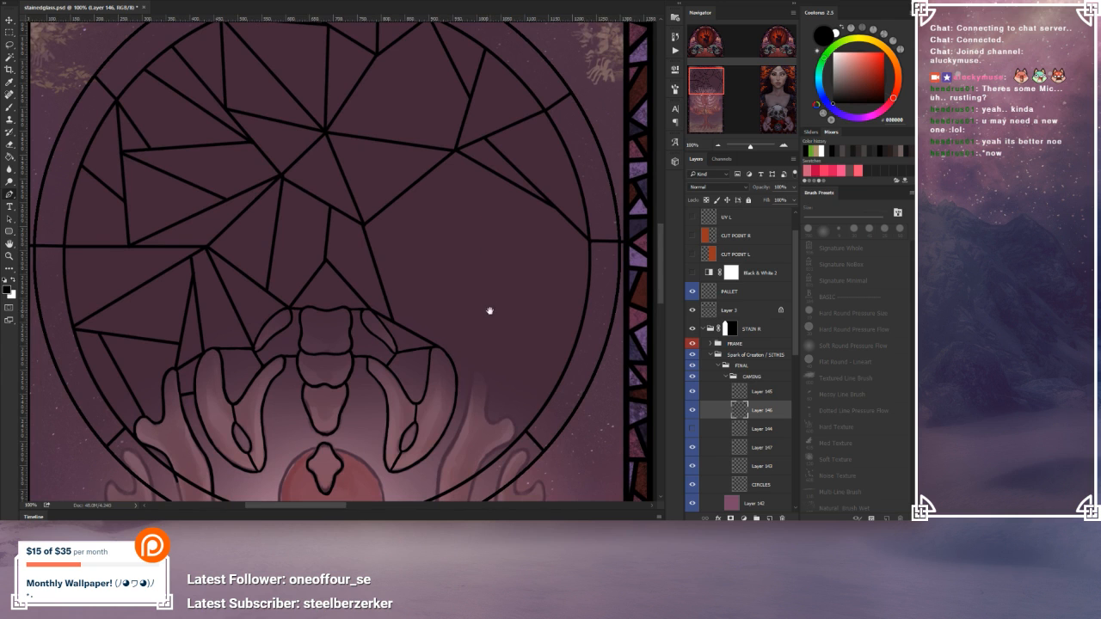
left_click_drag(490, 310, 470, 290)
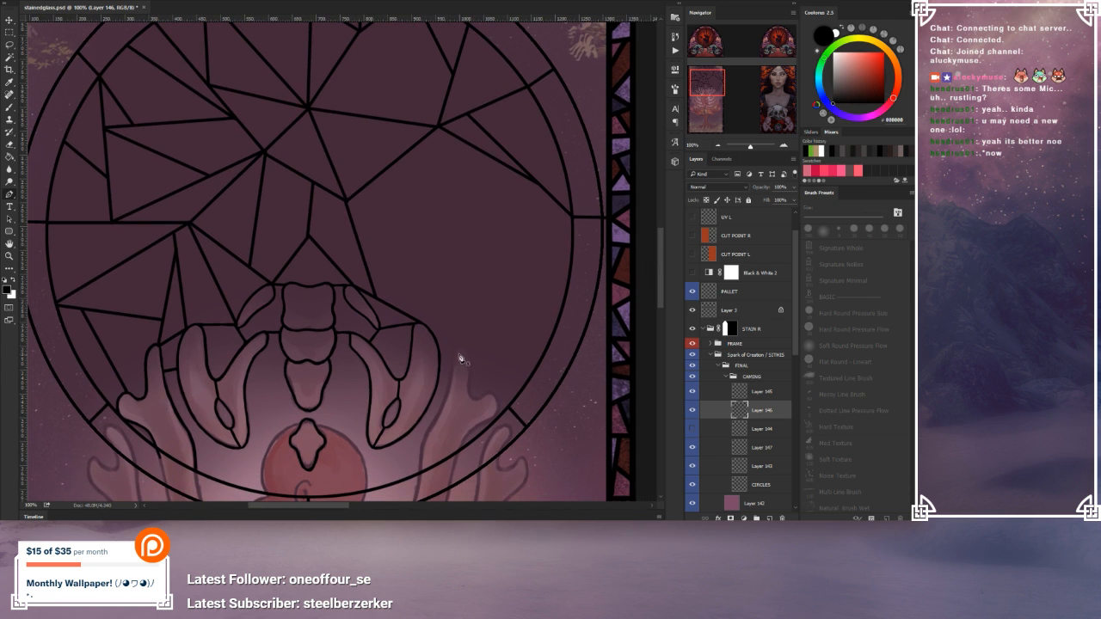
left_click_drag(459, 251, 459, 295)
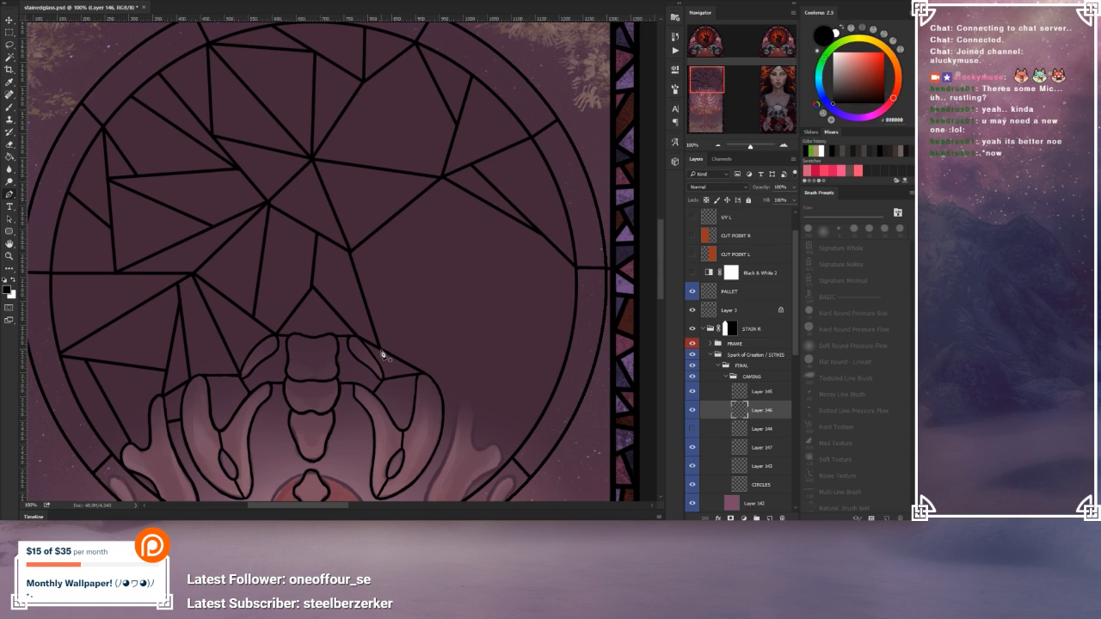
left_click(442, 178)
right_click(446, 243)
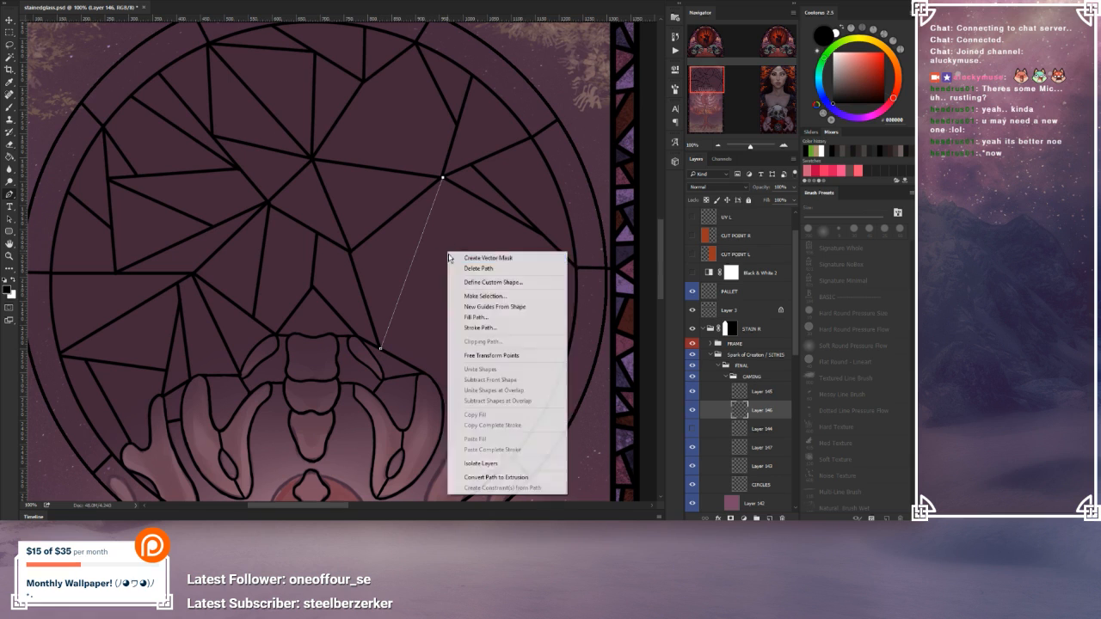
left_click(492, 328)
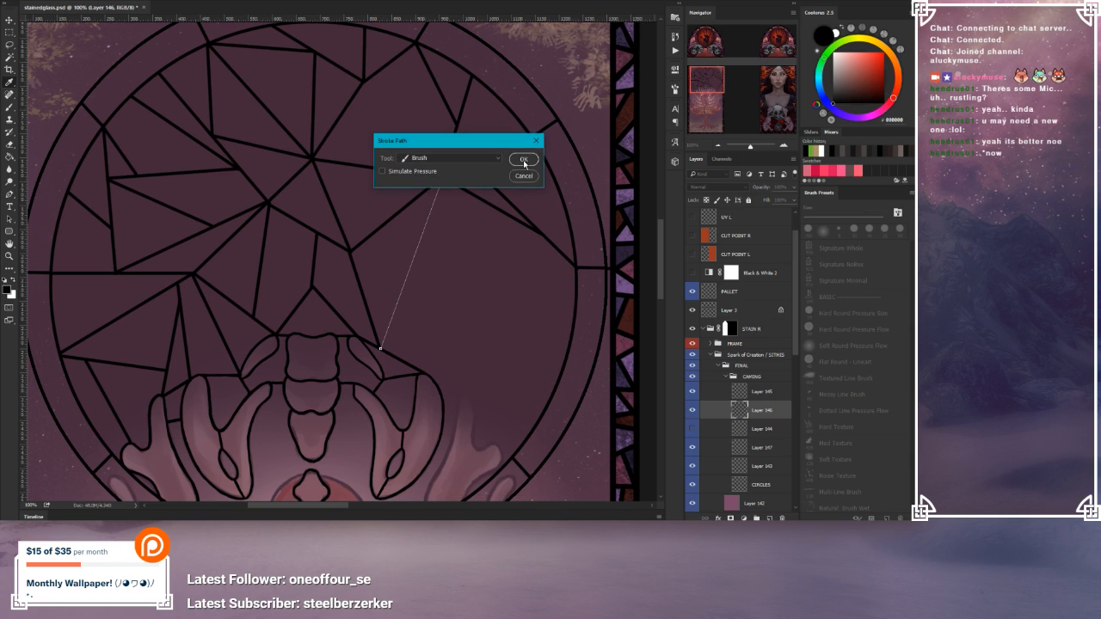
left_click(524, 161)
right_click(450, 266)
left_click(482, 283)
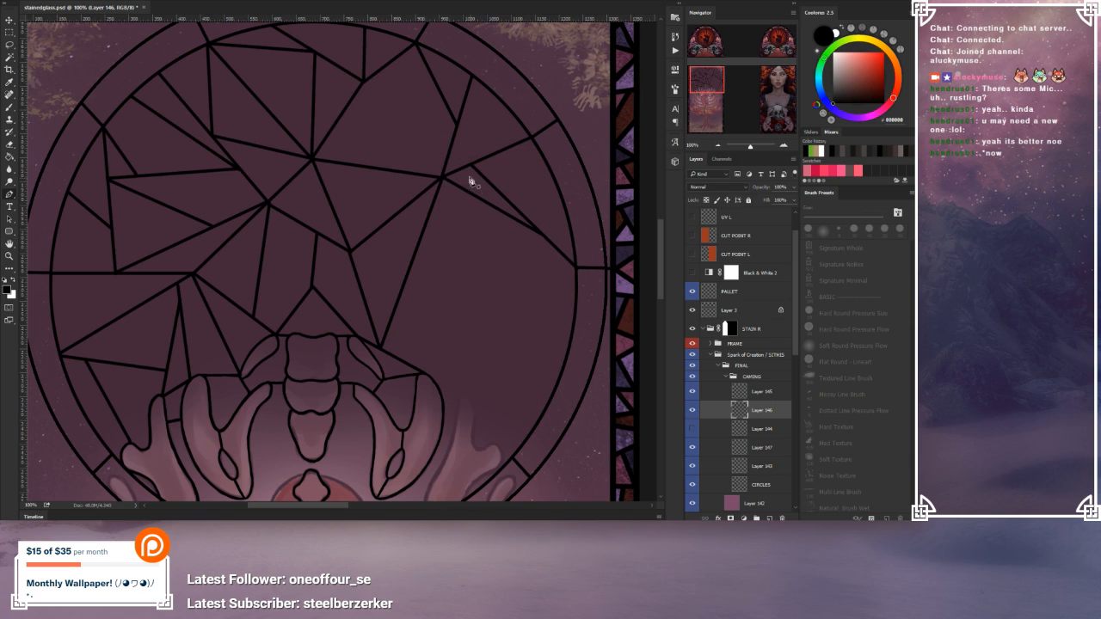
Step: Try to stroke a diagonal path with the Brush from the top V junction down to the near-horizontal line, and delete the path
scroll(433, 209, "up", 3)
left_click(360, 148)
left_click(409, 235)
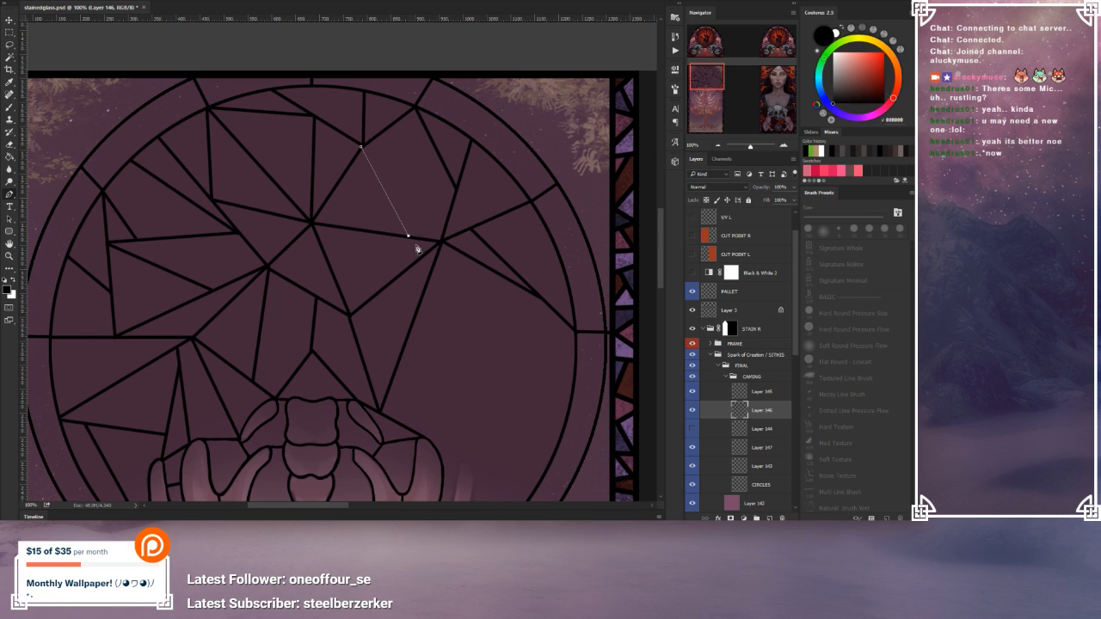
right_click(420, 203)
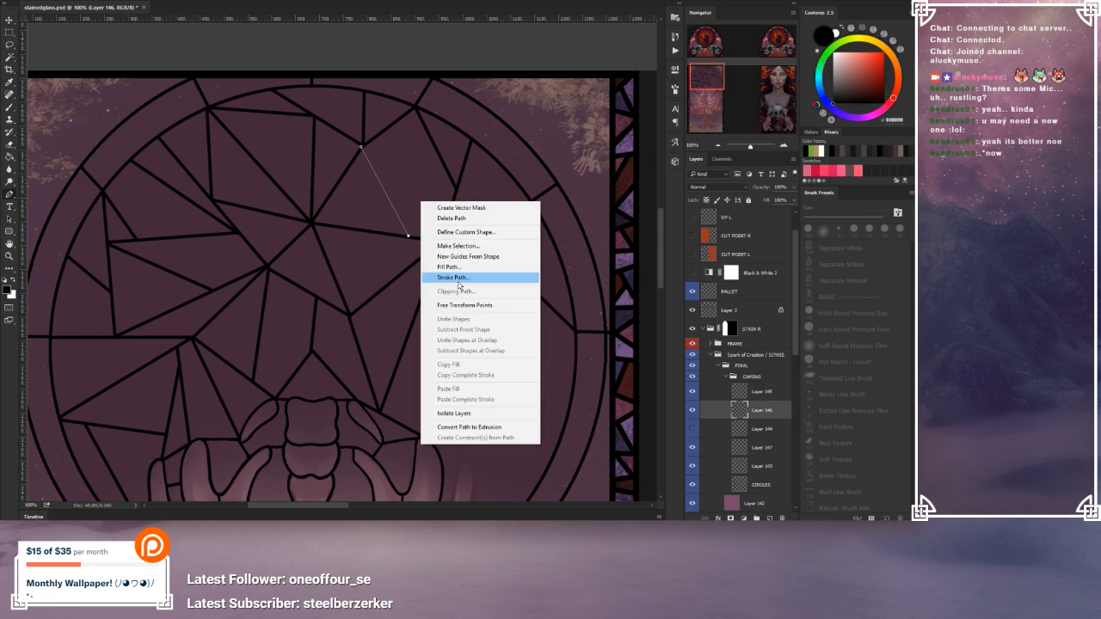
left_click(461, 280)
left_click(522, 160)
right_click(445, 231)
left_click(468, 247)
Step: Draw a straight path from the near-horizontal line's right part up to the top V junction
left_click_drag(469, 344, 471, 342)
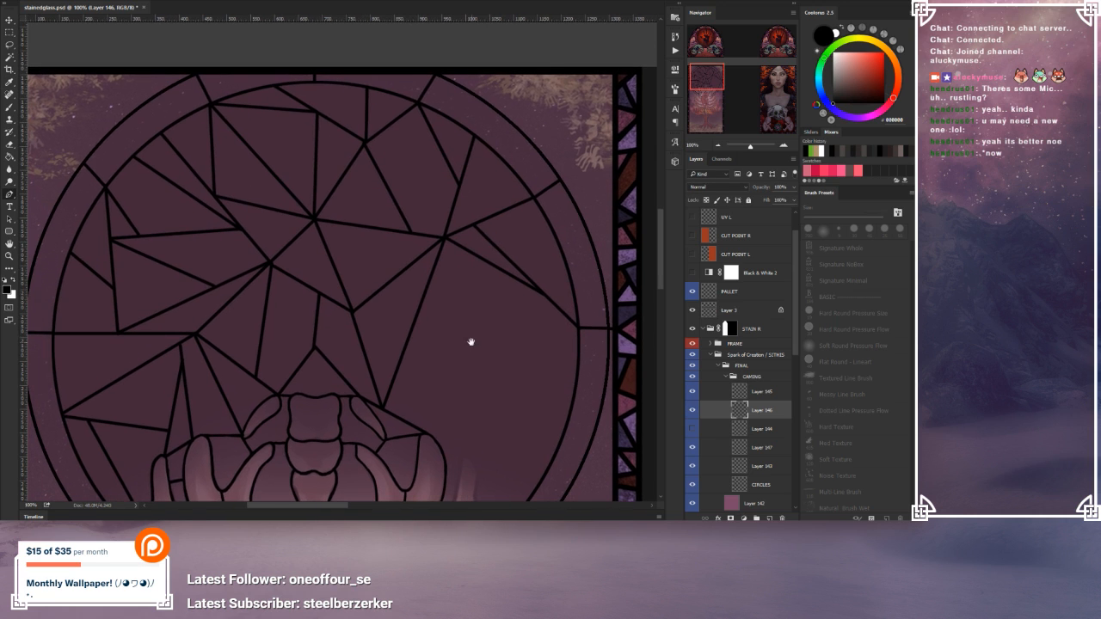
left_click(411, 231)
left_click(365, 143)
left_click(367, 143)
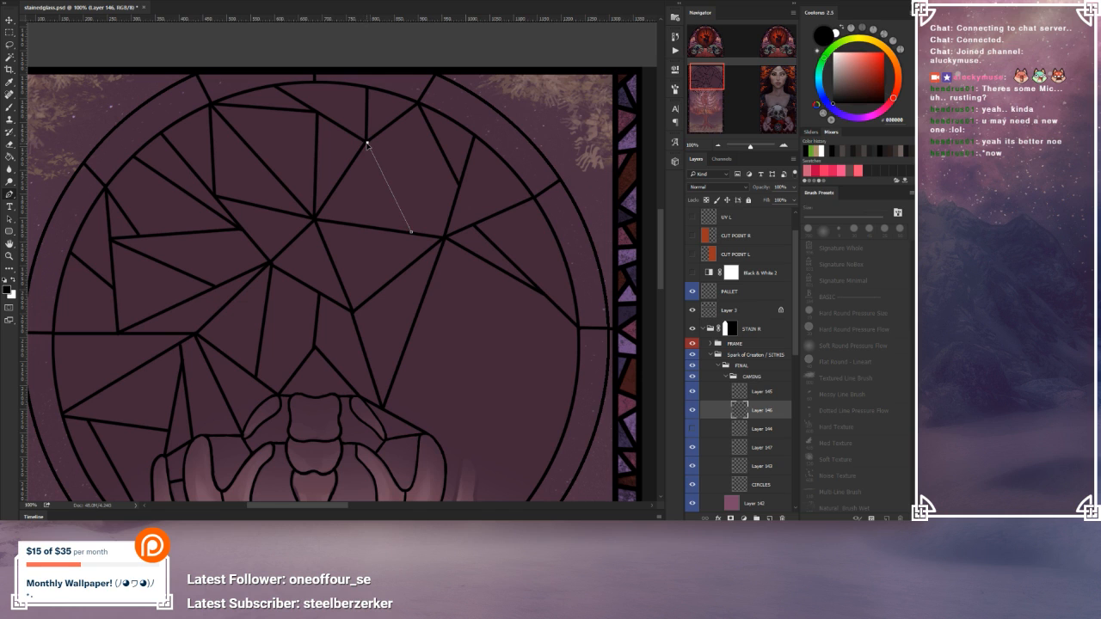
Step: Try stroking the new path with the Brush and deleting it, and undo both operations
right_click(414, 218)
left_click(458, 281)
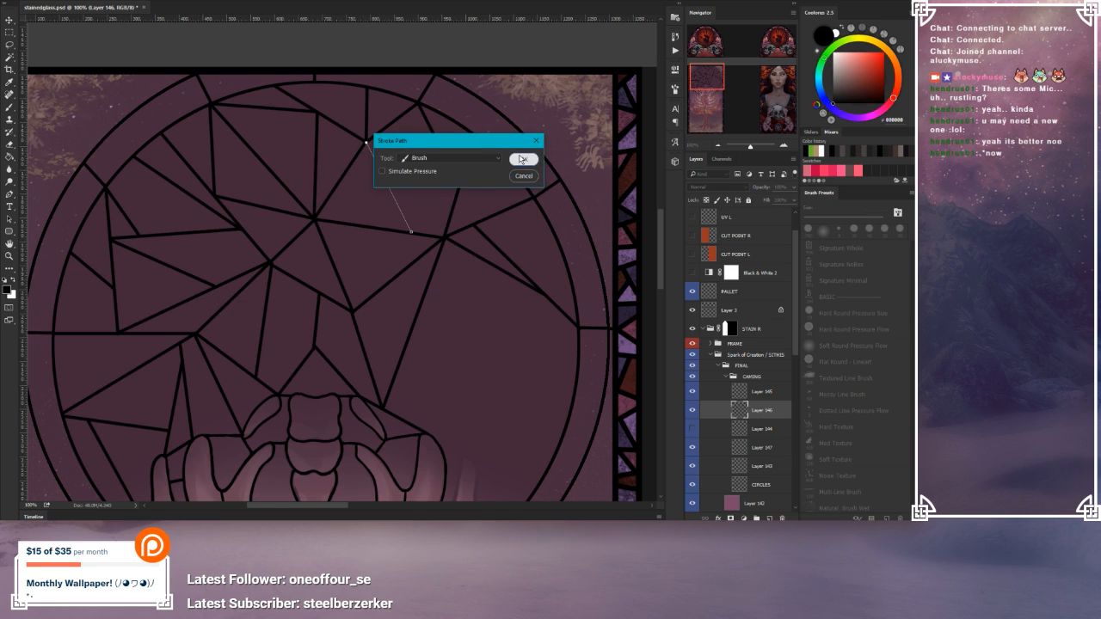
left_click(521, 159)
right_click(457, 218)
left_click(473, 233)
key("ctrl+z")
key("ctrl+z")
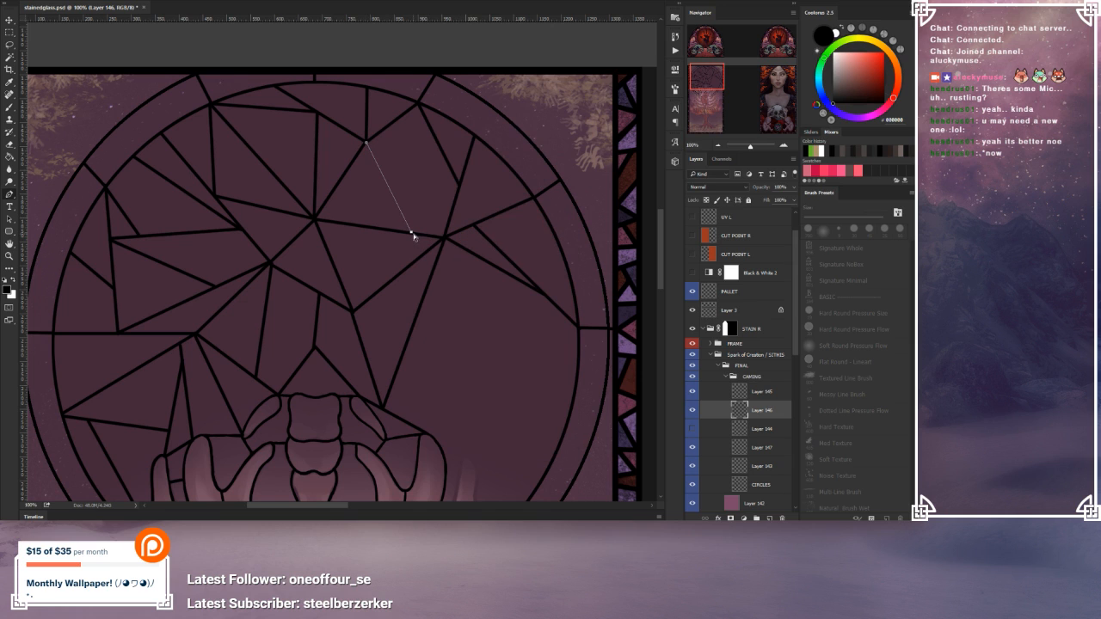
Step: Stroke the path from the top V junction to the near-horizontal line with the Brush, and delete the path
right_click(413, 235)
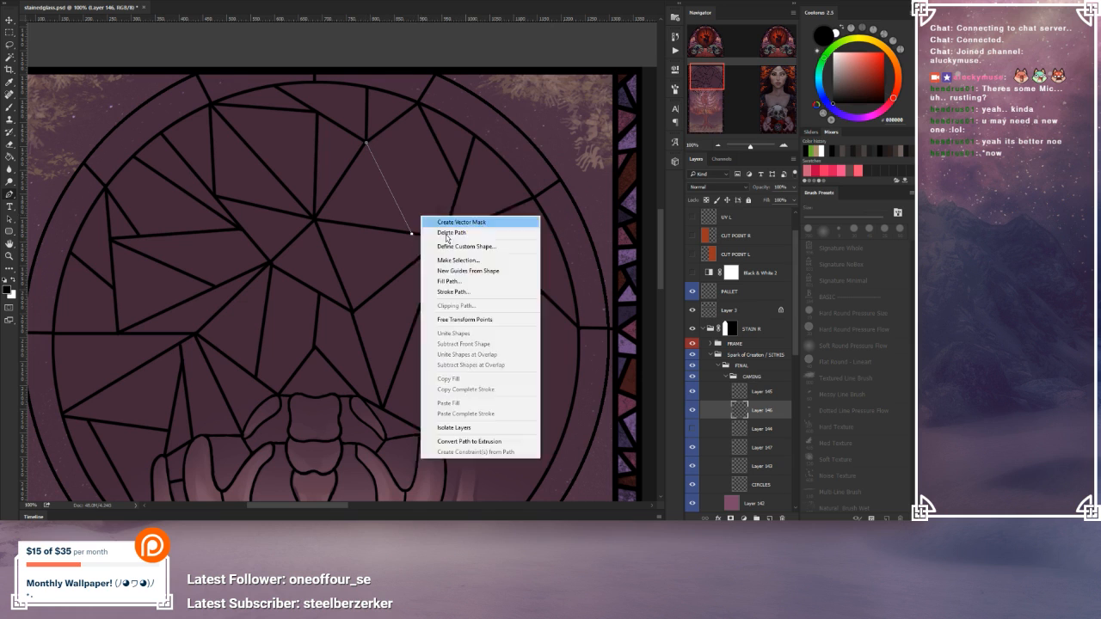
left_click(469, 282)
left_click(525, 160)
right_click(453, 217)
left_click(479, 236)
Step: Draw a straight path from the long diagonal line to the inner ring's right junction, stroke it with the Brush, and delete the path
left_click_drag(475, 325, 467, 249)
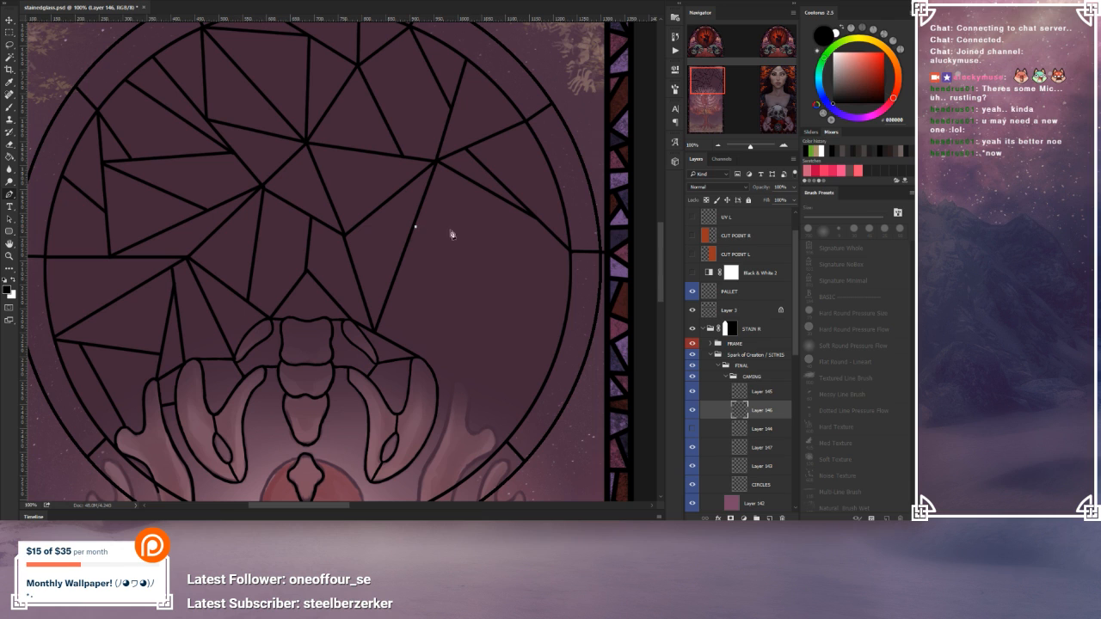
left_click(569, 254)
right_click(470, 214)
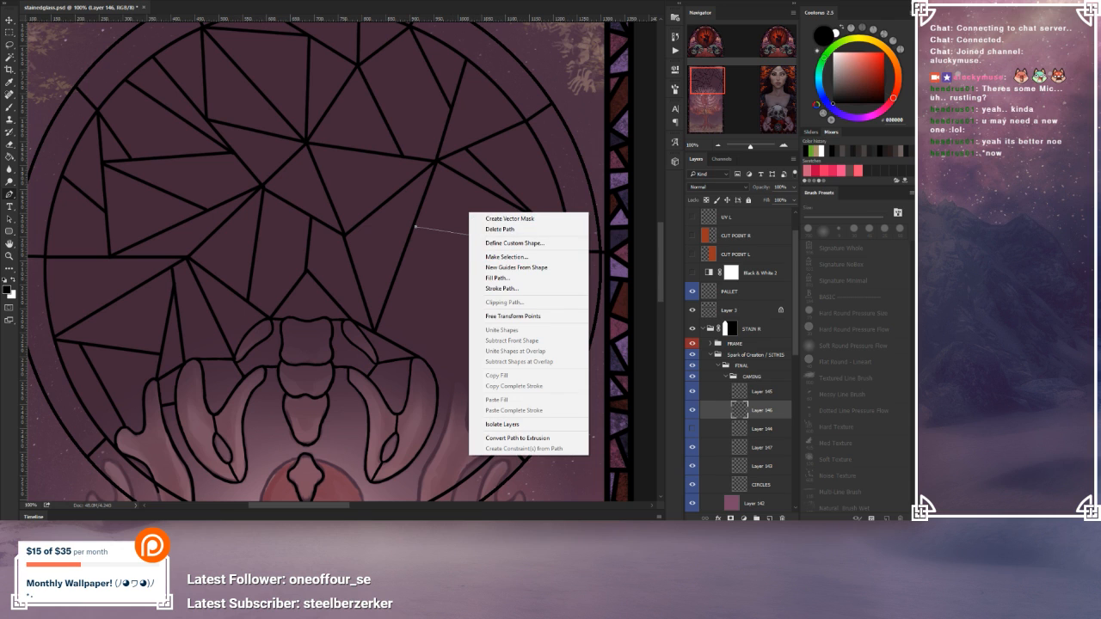
left_click(495, 179)
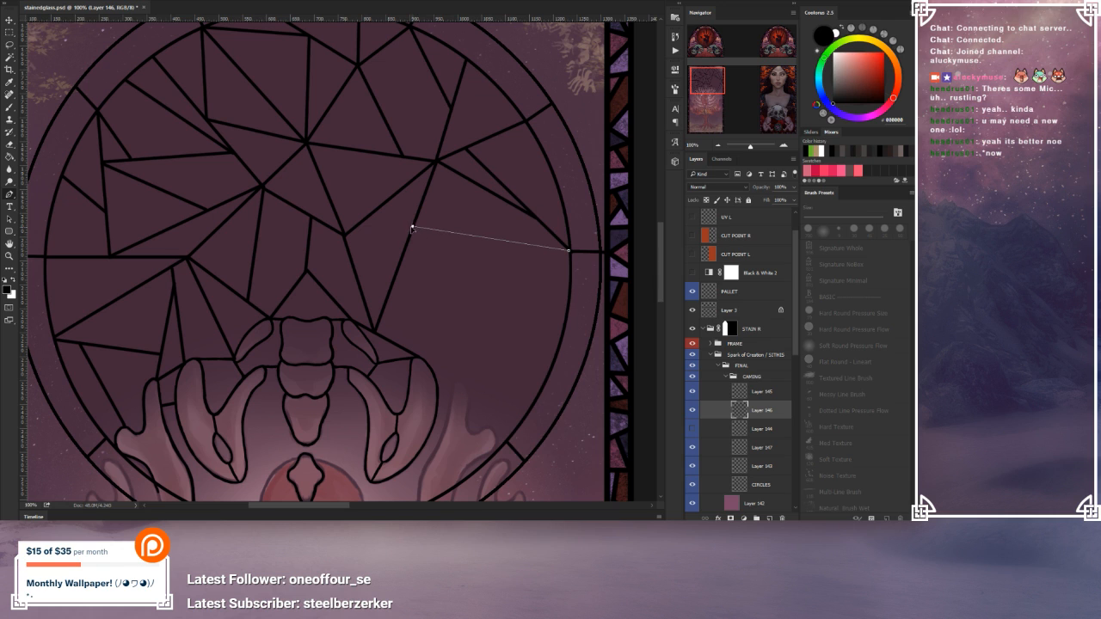
right_click(486, 214)
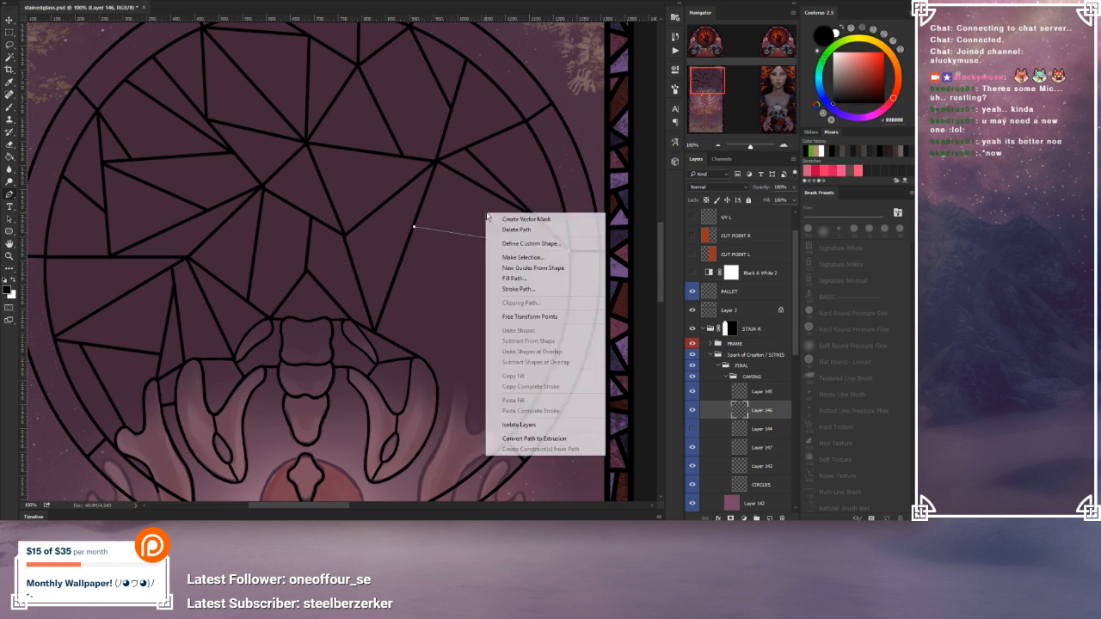
left_click(511, 279)
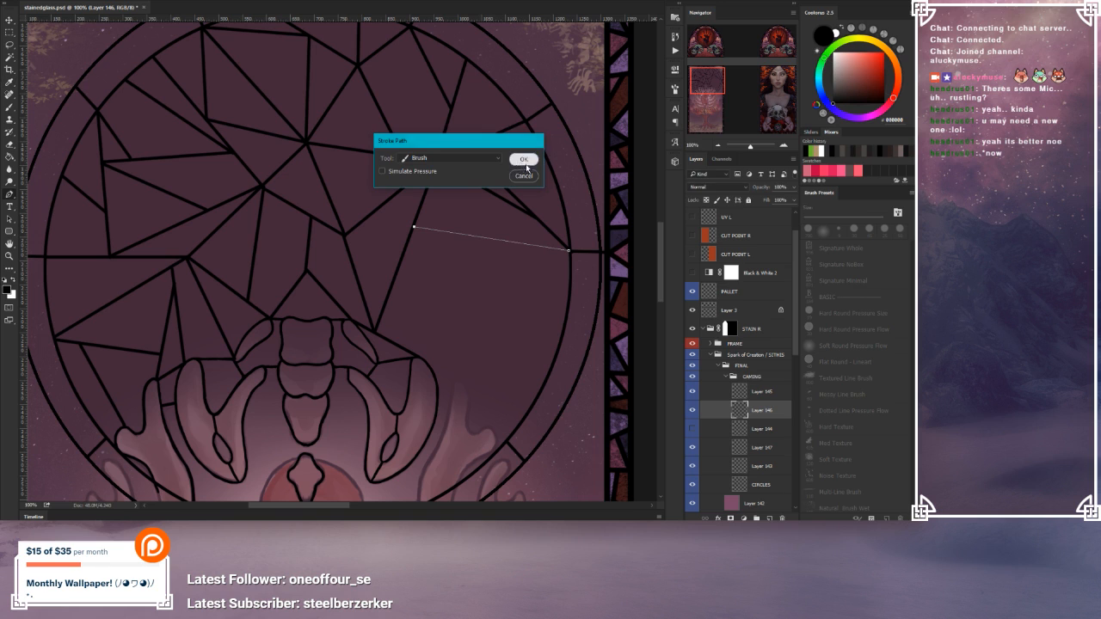
left_click(522, 160)
right_click(558, 187)
left_click(582, 210)
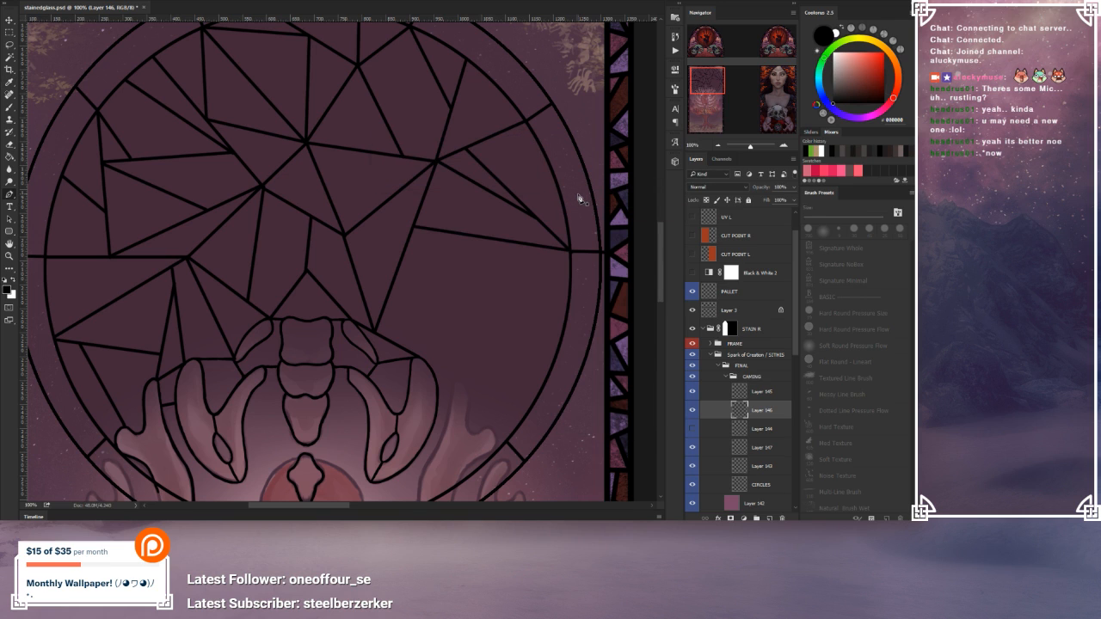
Step: Draw a path from the new line's right part down to the inner ring's right side, stroke it with the Brush, and delete the path
left_click_drag(459, 224, 469, 160)
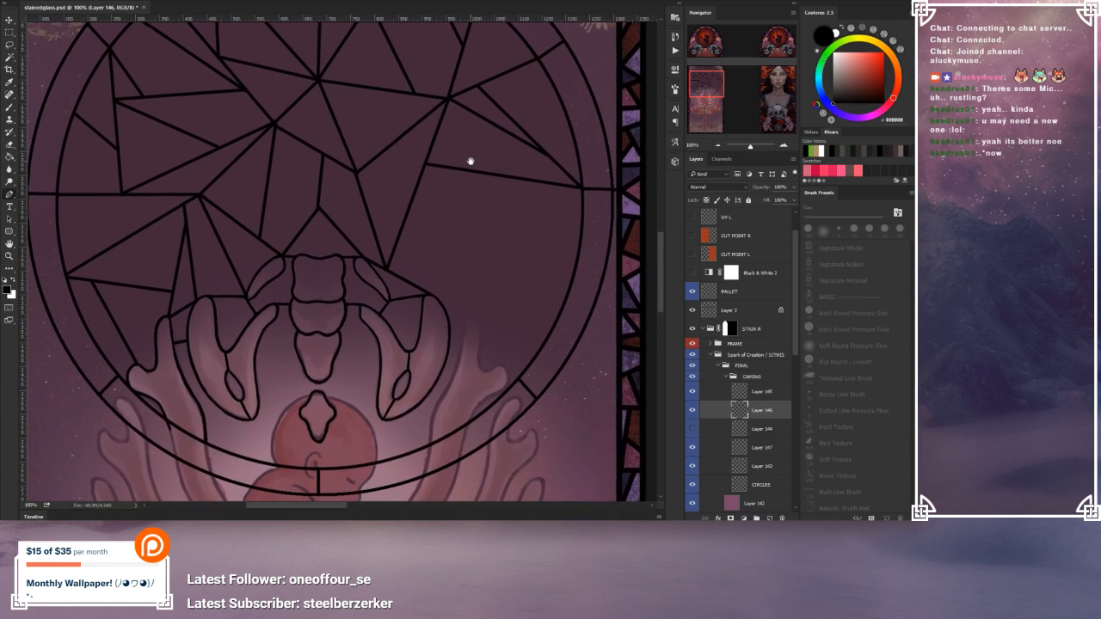
left_click(518, 178)
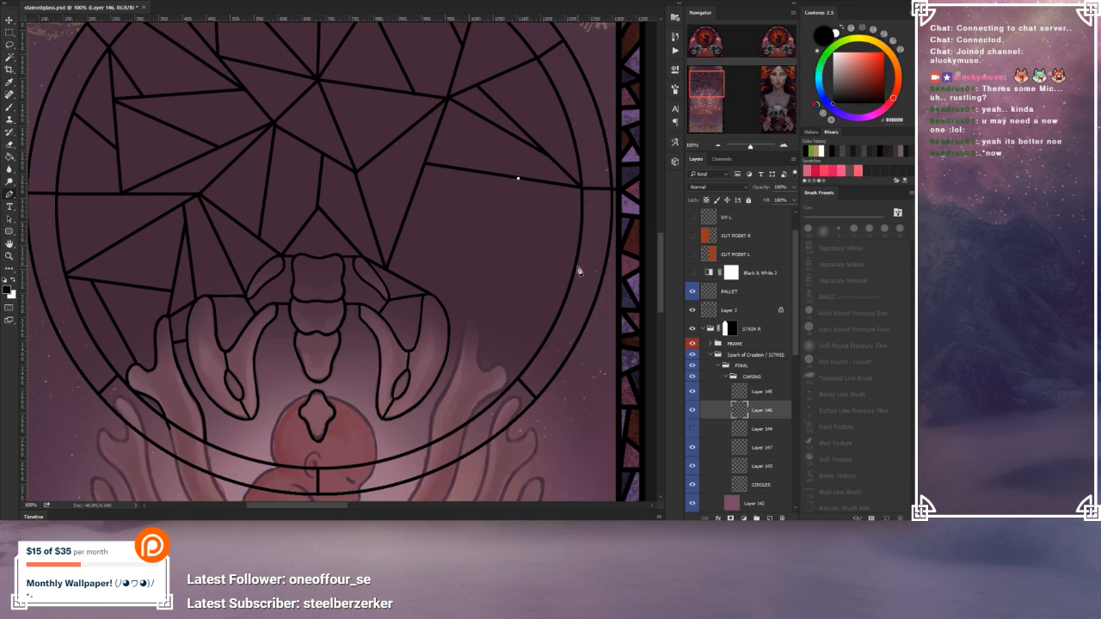
left_click(575, 267)
left_click_drag(576, 267, 574, 265)
right_click(576, 269)
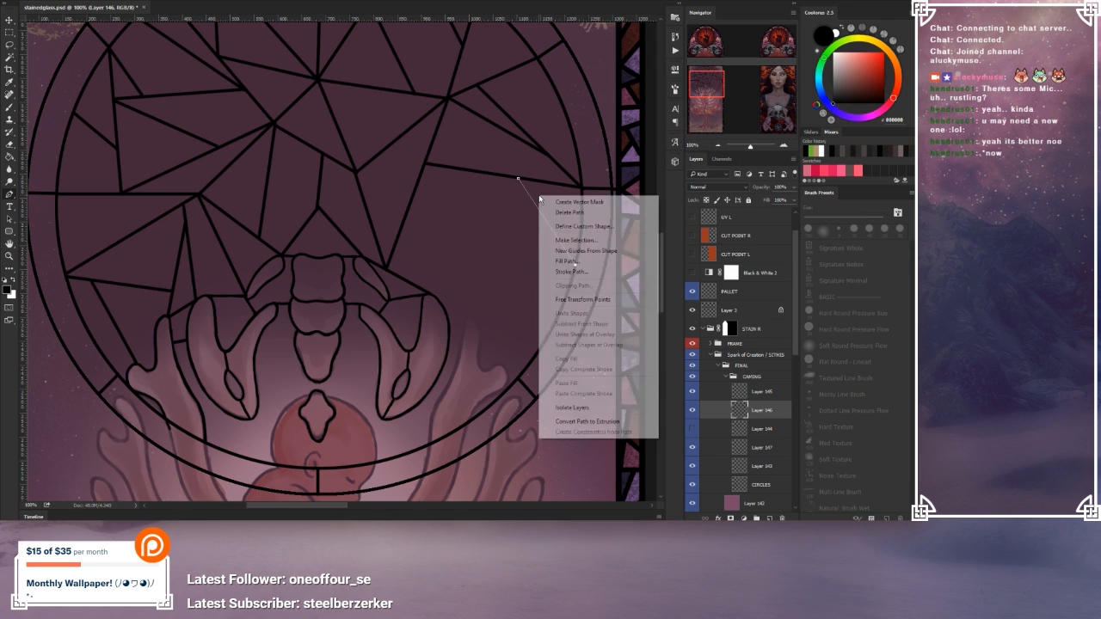
left_click(575, 270)
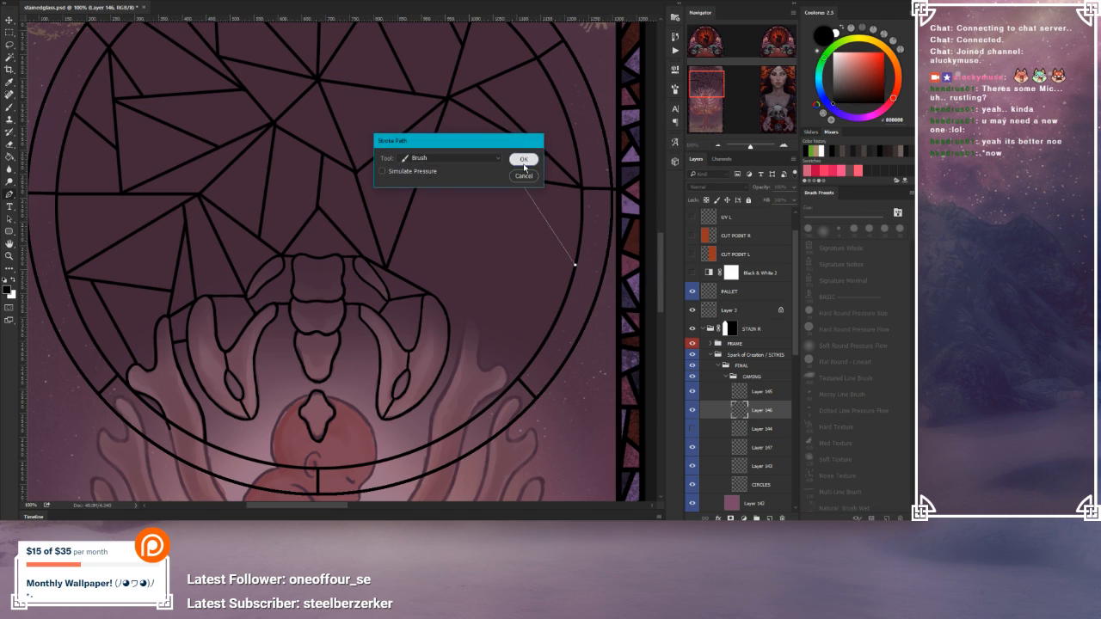
left_click(523, 160)
right_click(571, 202)
left_click(594, 226)
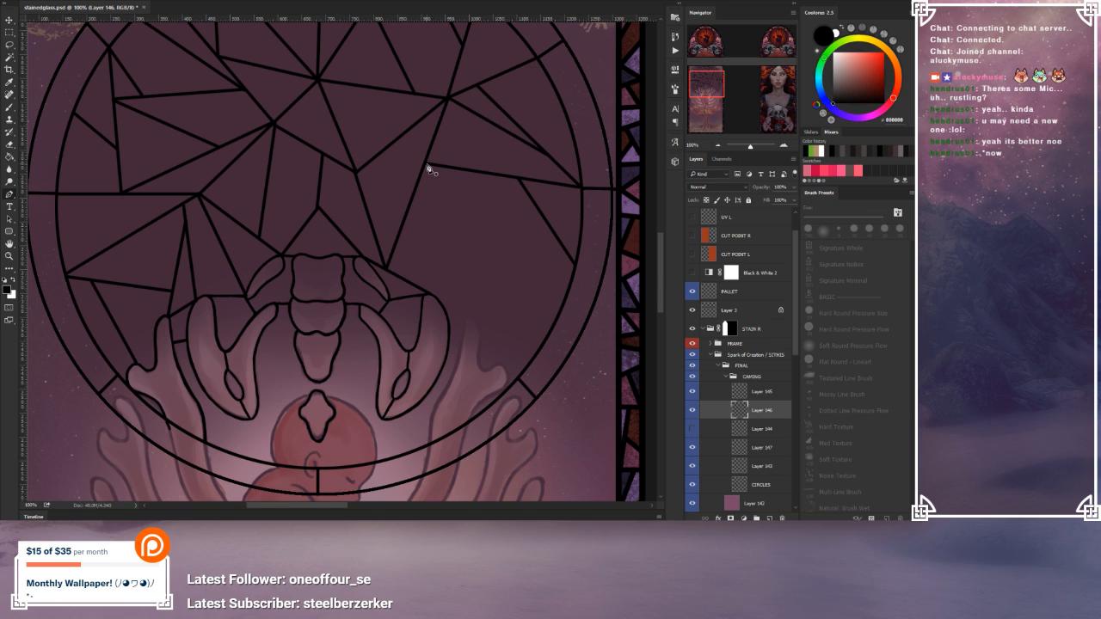
Step: Check the whole ring's line pattern zoomed out to 50%, and save the document
left_click_drag(456, 255, 468, 354)
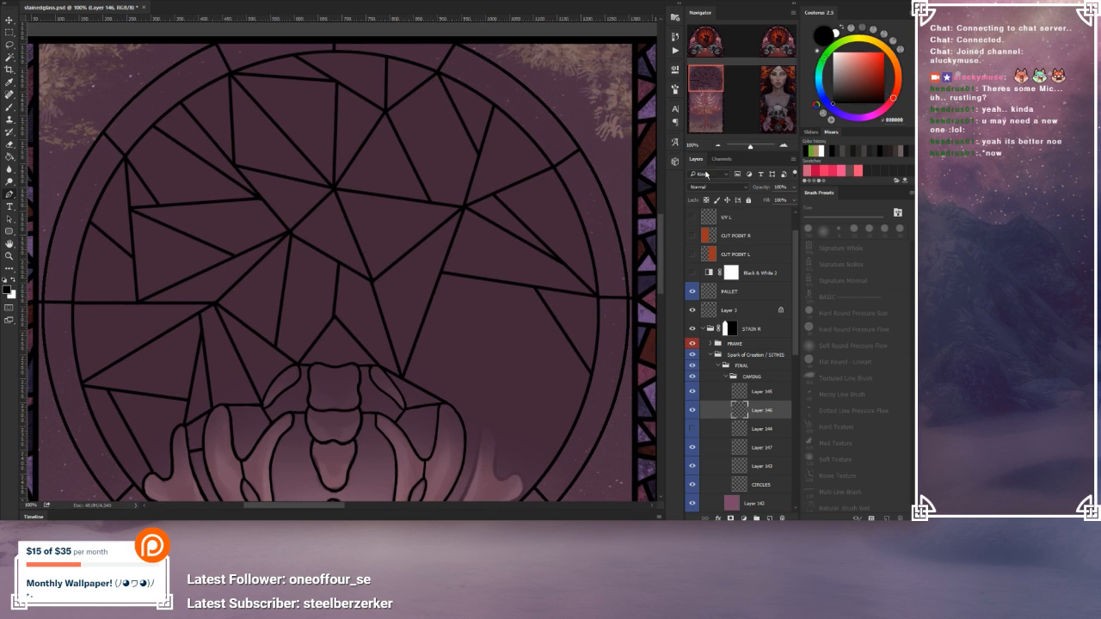
left_click(721, 145)
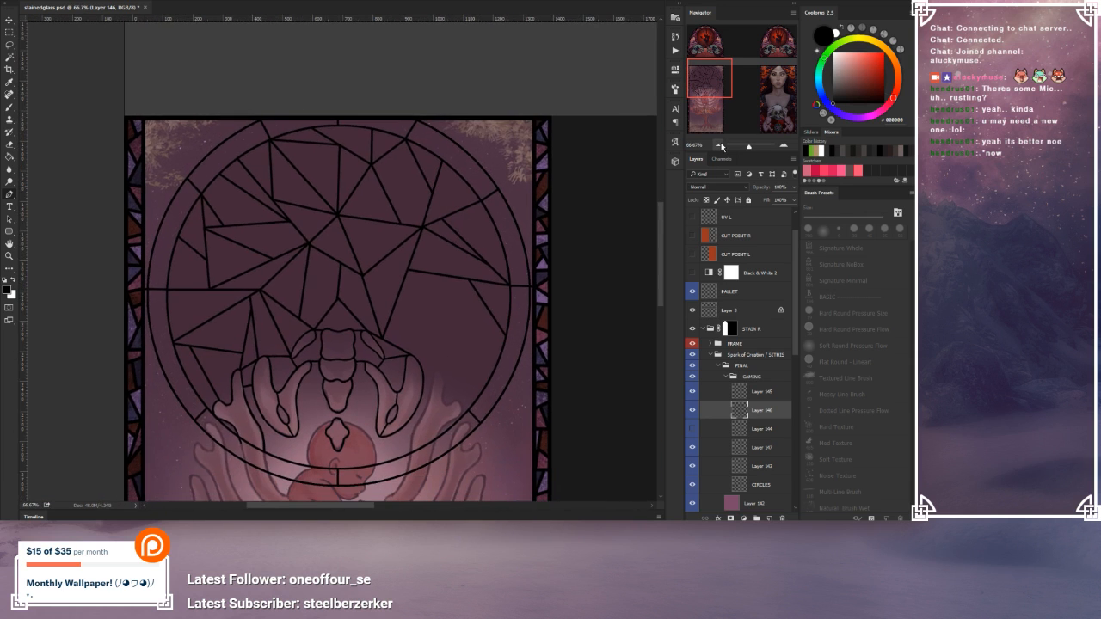
left_click(720, 144)
key("ctrl+s")
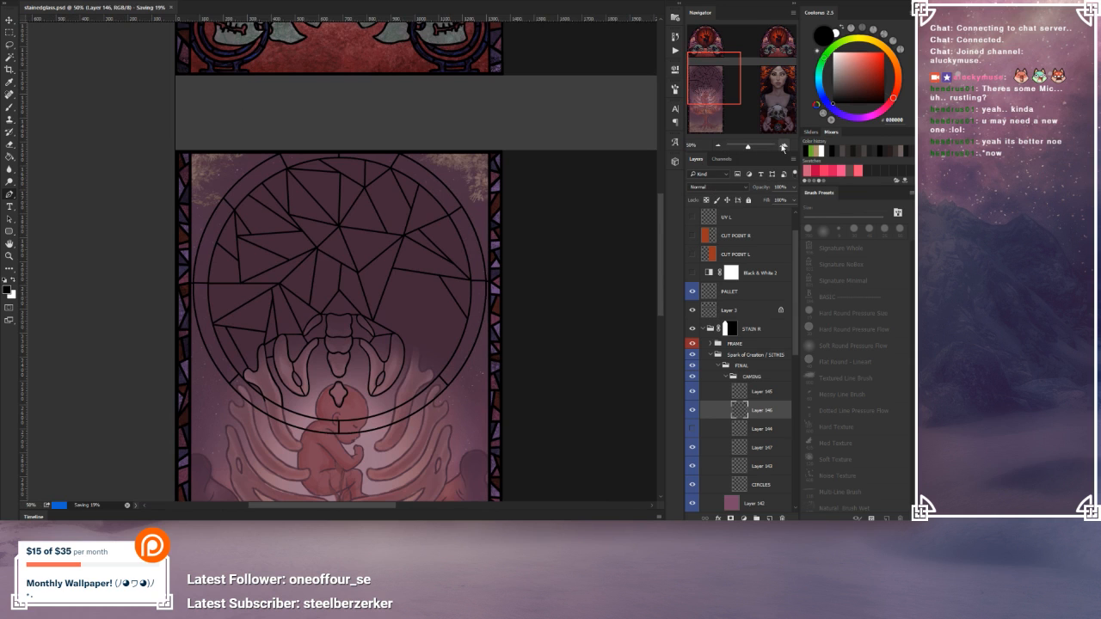
Step: Toggle the visibility of Layer 146 to compare its lines, and delete Layer 144
left_click(781, 146)
left_click(781, 146)
left_click_drag(506, 343, 474, 256)
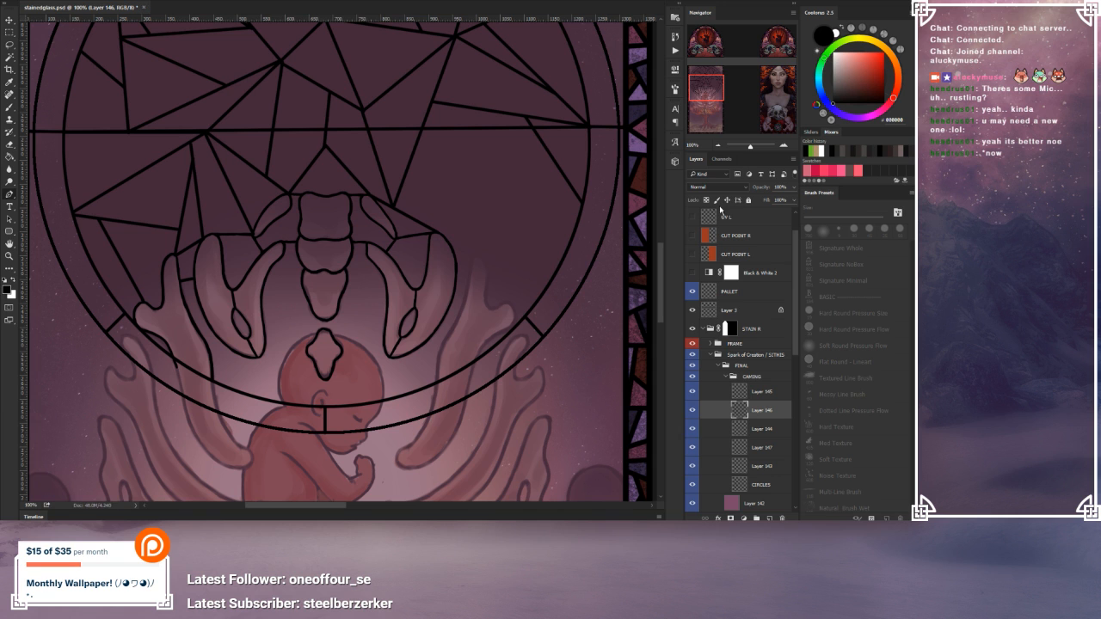
left_click(715, 145)
left_click(715, 145)
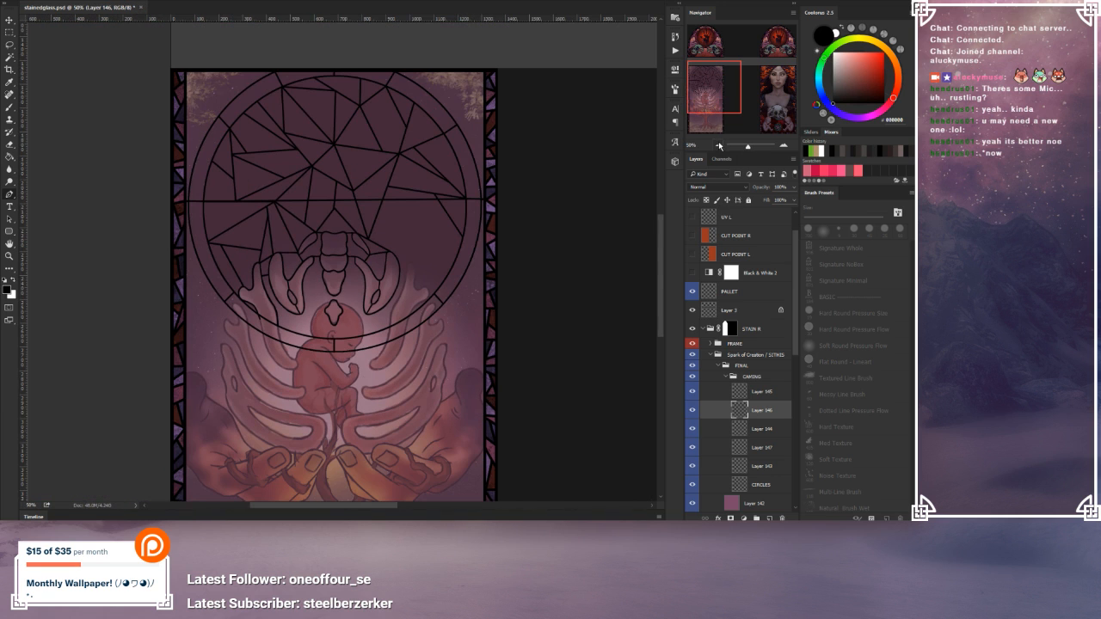
left_click(690, 411)
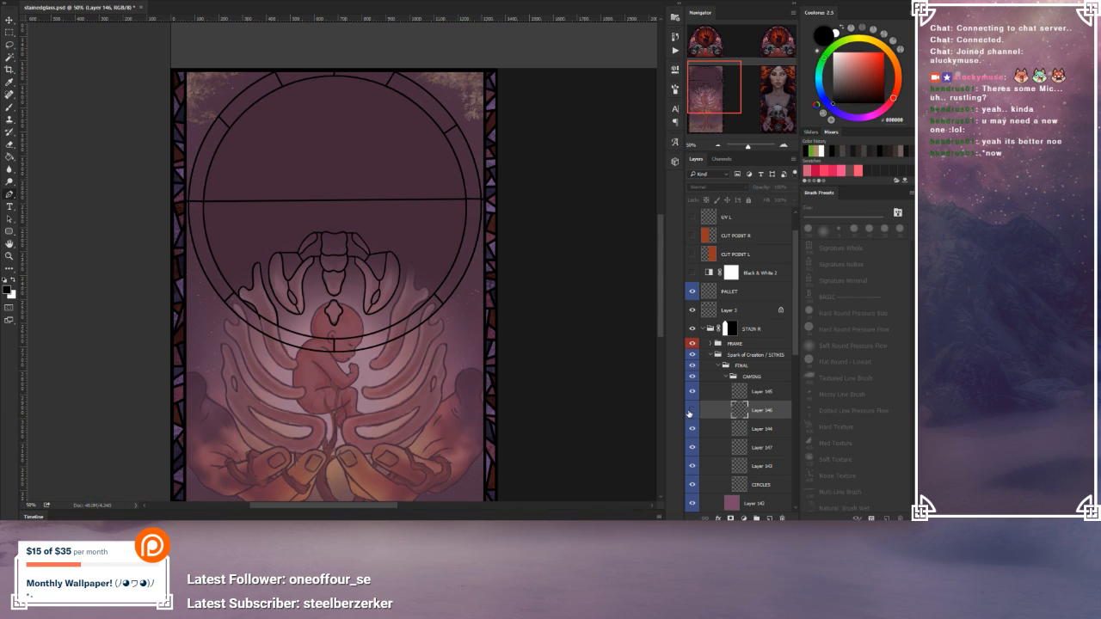
left_click(690, 411)
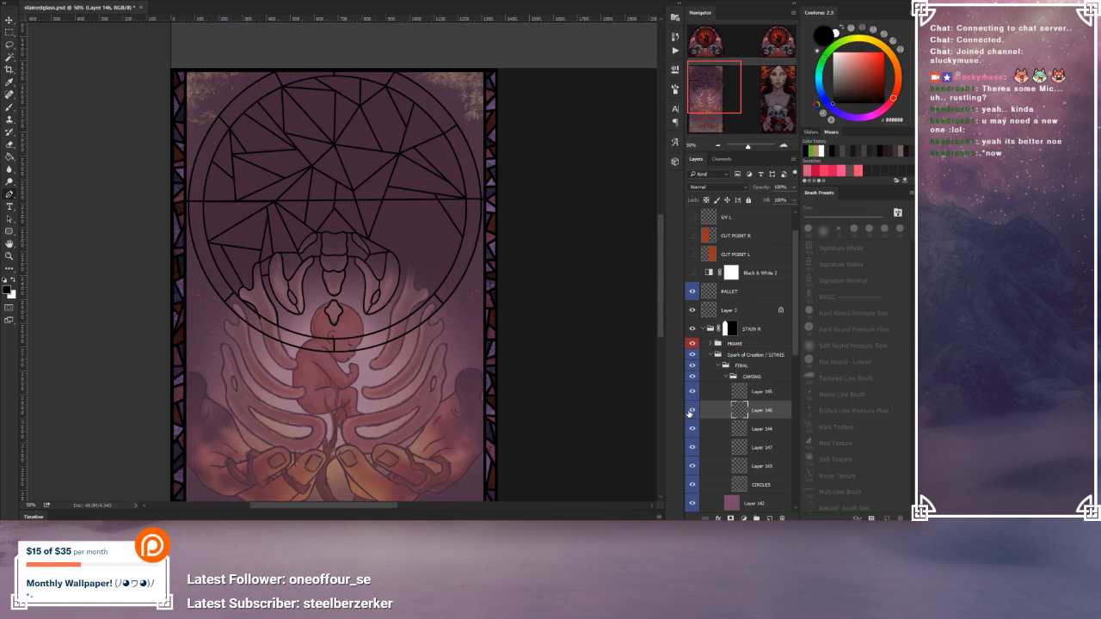
left_click(753, 430)
key("Delete")
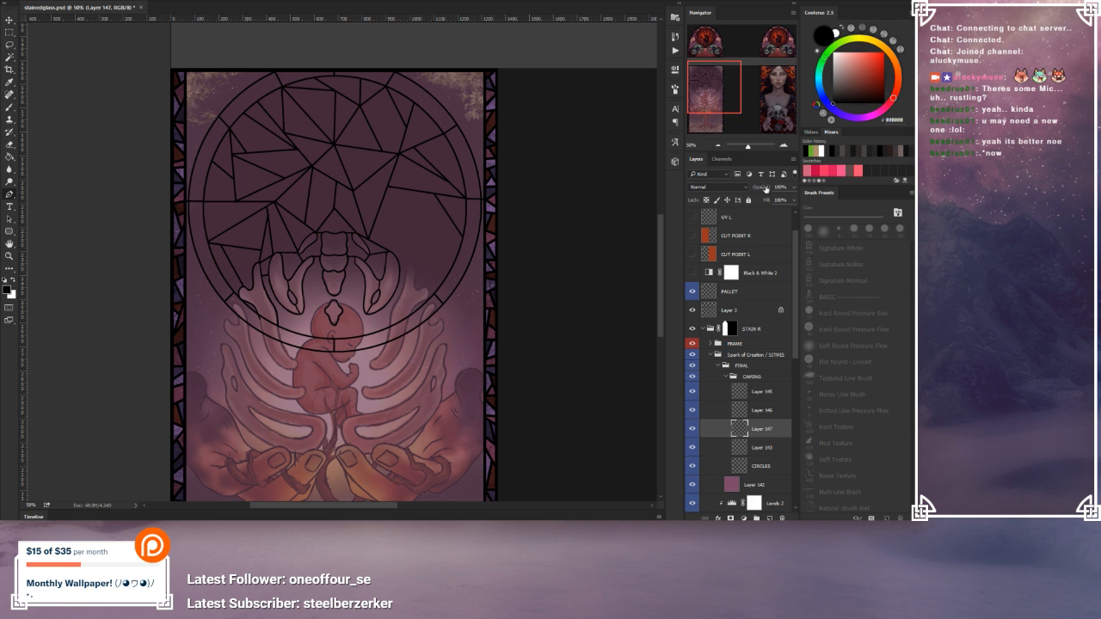
Step: Toggle the visibility of Layer 145 to check its bone outlines, and select that layer
left_click(783, 146)
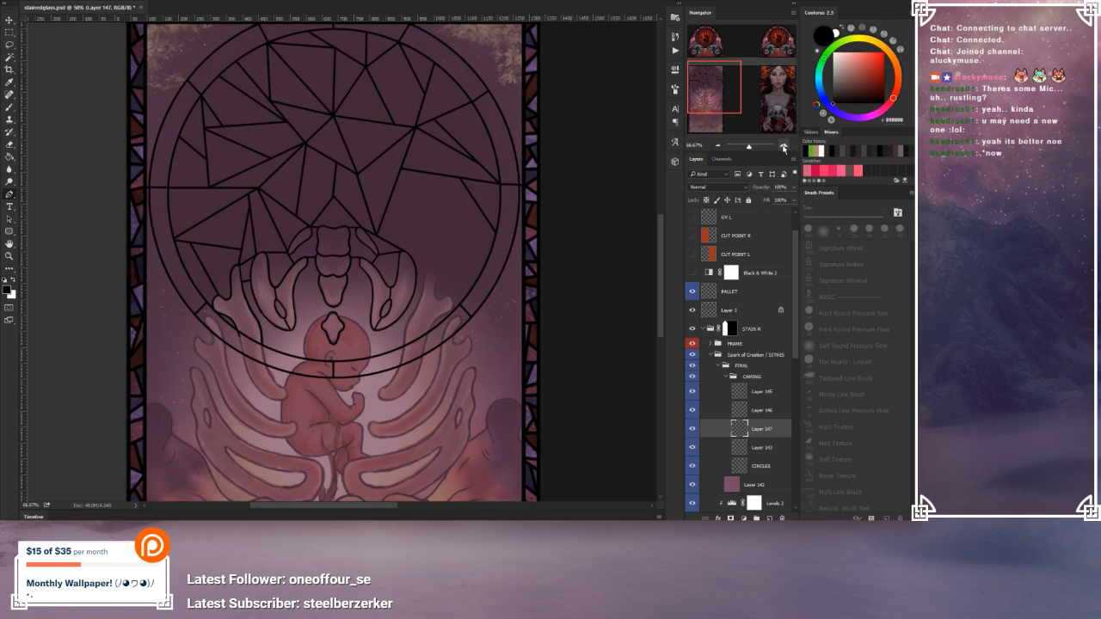
left_click(782, 146)
left_click(783, 146)
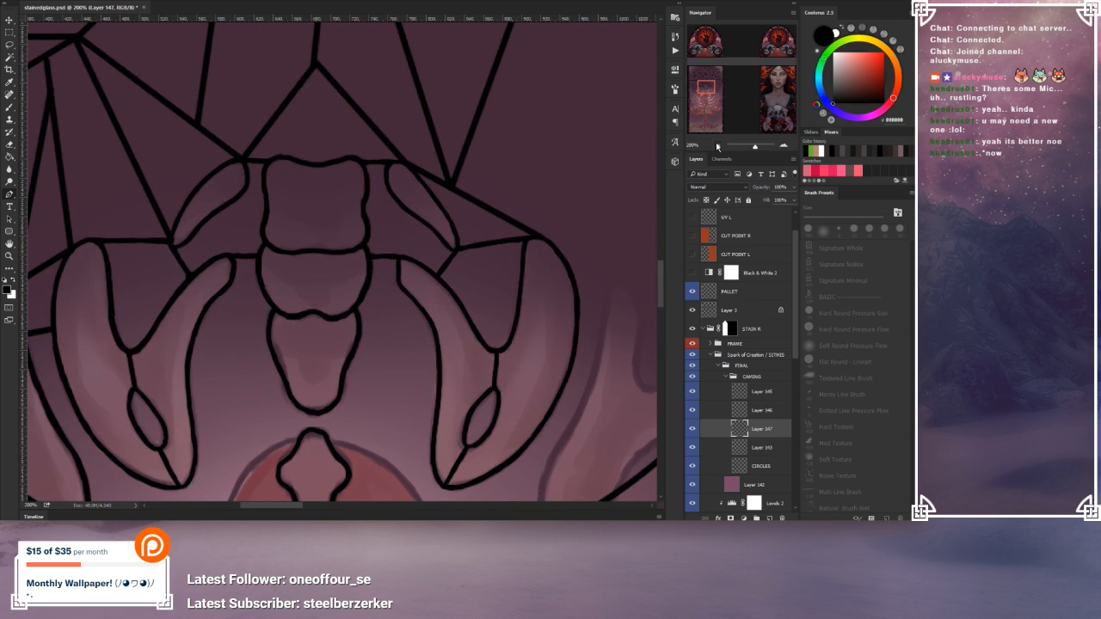
left_click(716, 147)
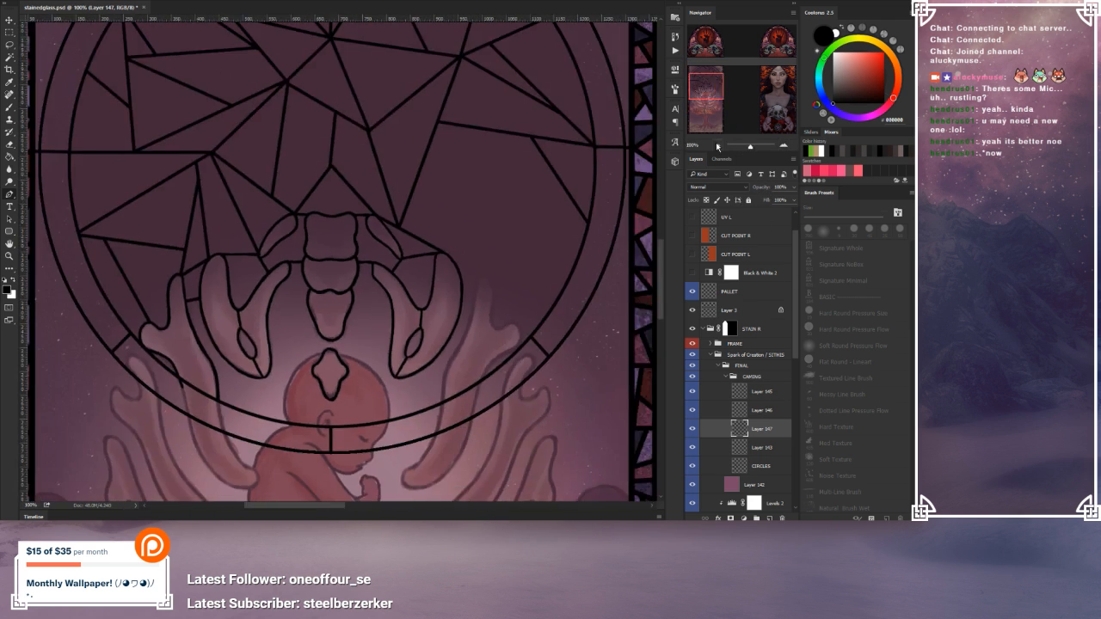
left_click(689, 394)
left_click(689, 393)
left_click(765, 392)
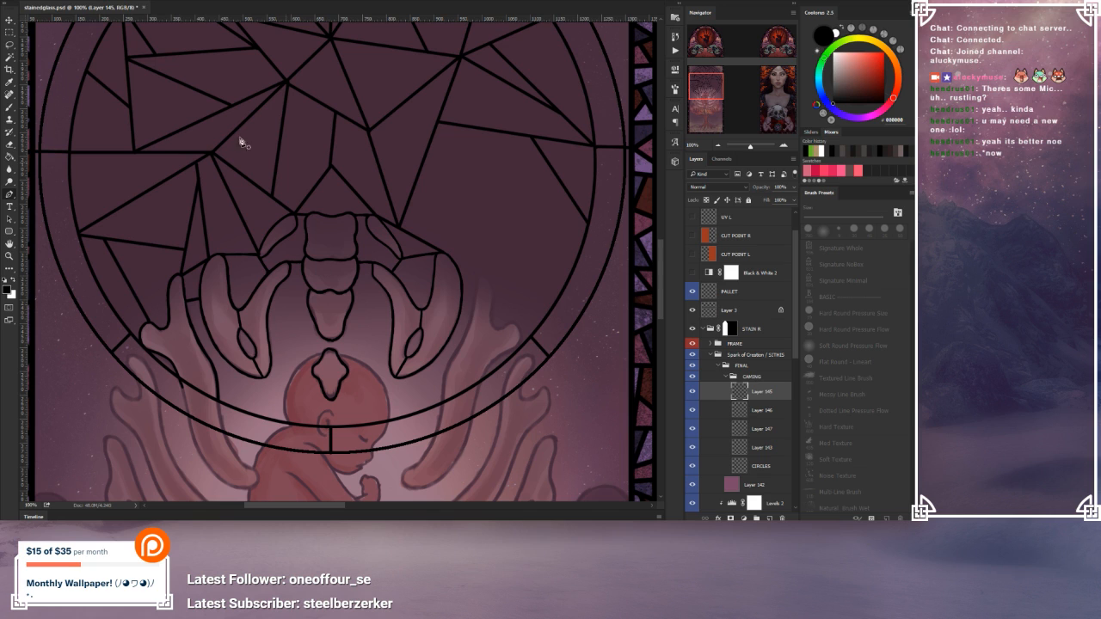
Step: Retouch the right upper bone's edge and the right claw-shaped rib's inner edge with the Hard Round Pressure Size brush at 200% zoom
key("b")
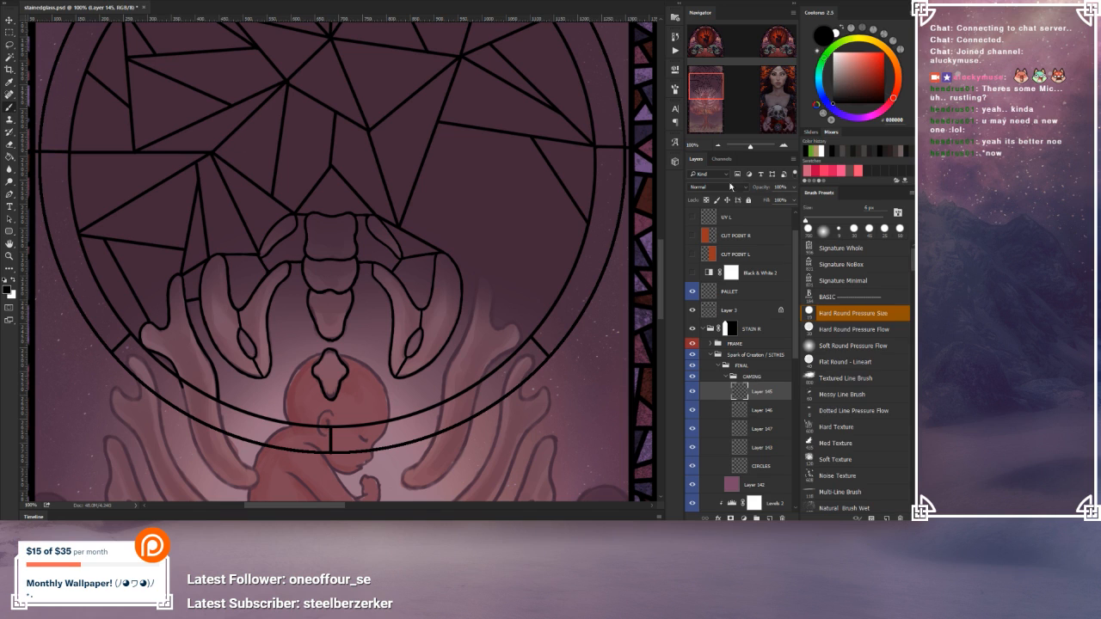
left_click(783, 146)
scroll(545, 344, "down", 2)
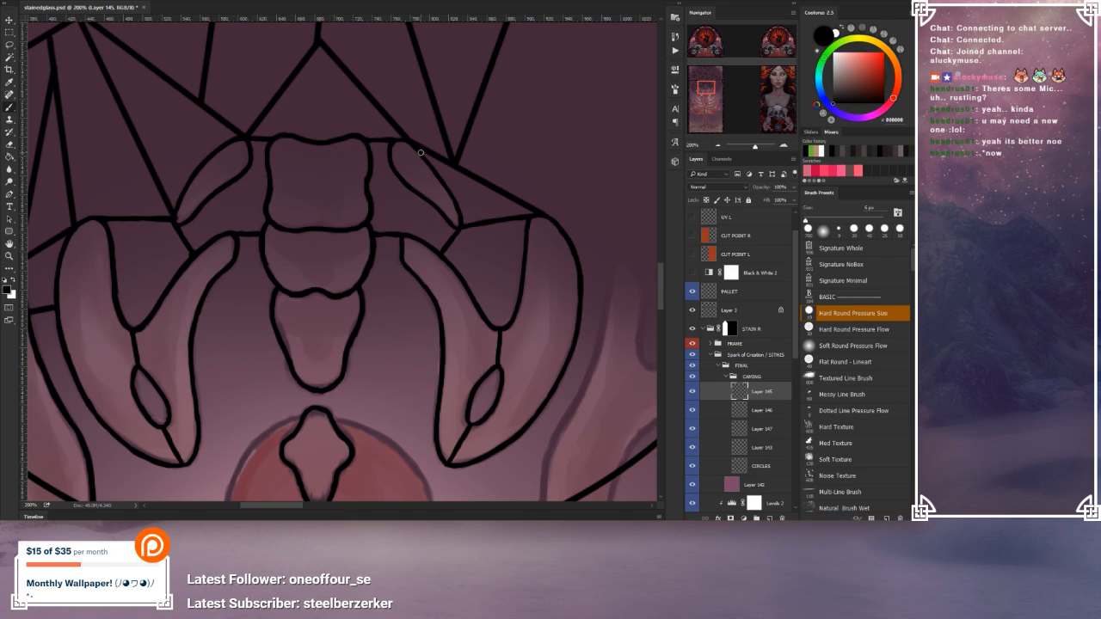
left_click_drag(452, 199, 440, 181)
left_click_drag(491, 380, 473, 345)
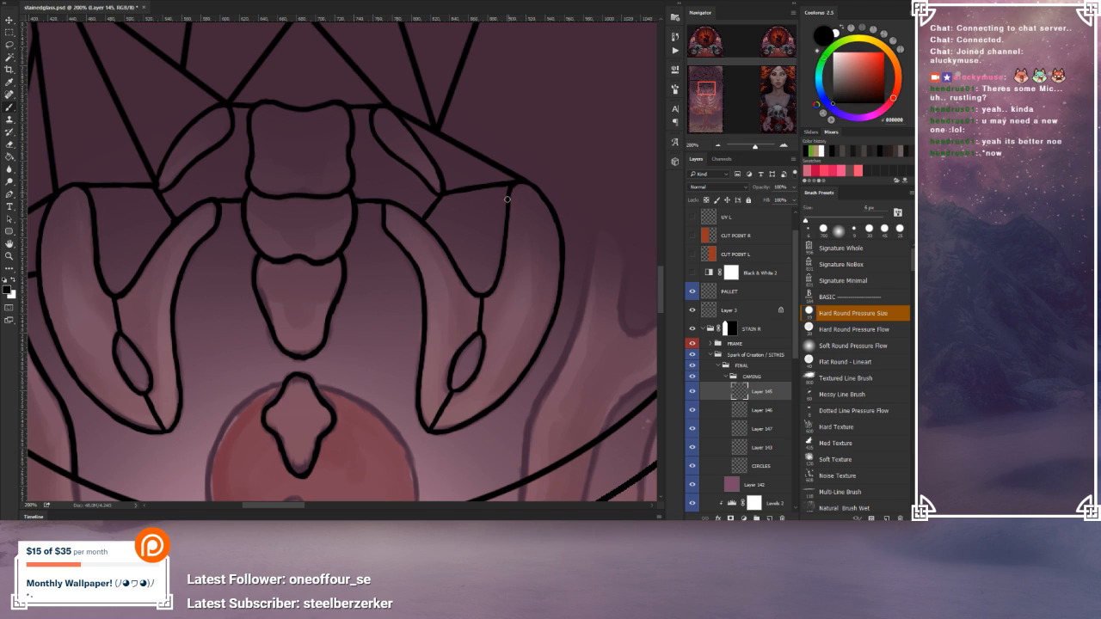
mouse_move(505, 218)
left_mouse_down()
mouse_move(501, 269)
mouse_move(483, 298)
left_mouse_up()
left_click_drag(469, 390, 484, 400)
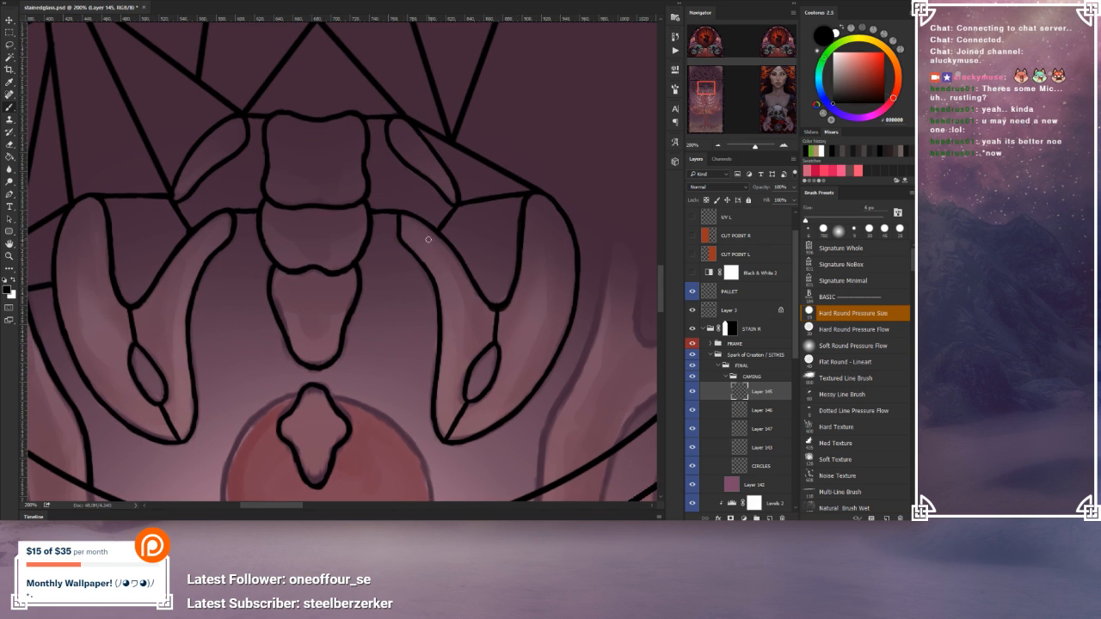
Step: Try a stroke on the right rib's inner edge, undo it, and retouch the short line joining the left rib to the spine
left_click_drag(471, 271, 490, 307)
key("ctrl+z")
scroll(508, 332, "left", 2)
scroll(355, 231, "left", 4)
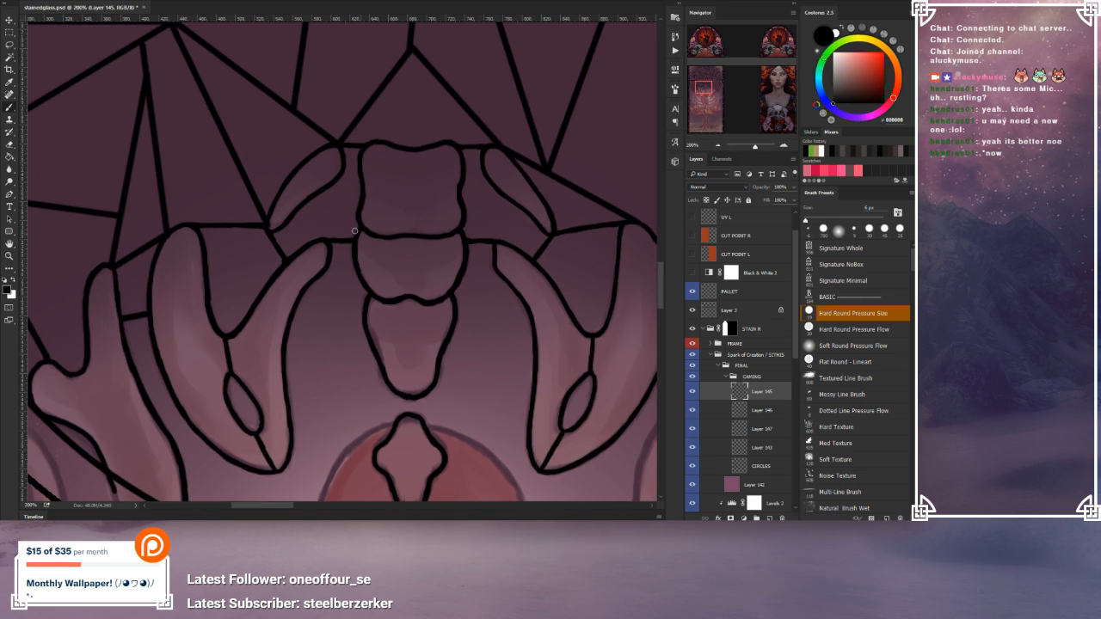
left_click_drag(349, 241, 345, 241)
Step: Thicken the black outline at the right claw-shaped rib's upper corner, lower tip and inner edge
left_click_drag(396, 344, 373, 259)
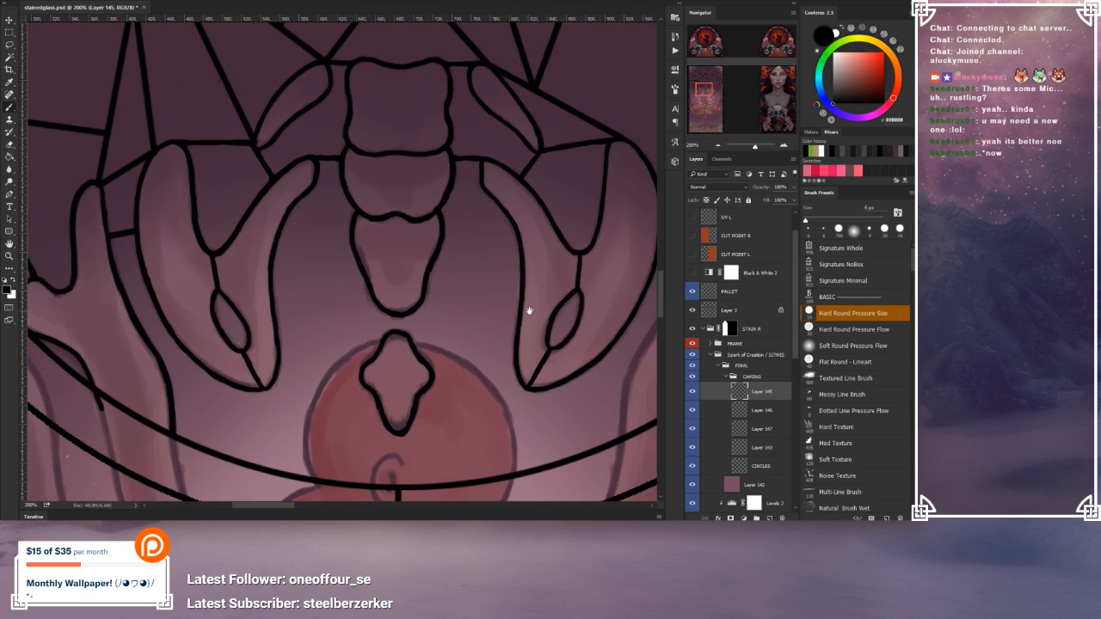
left_click_drag(528, 312, 369, 330)
left_click_drag(312, 179, 312, 200)
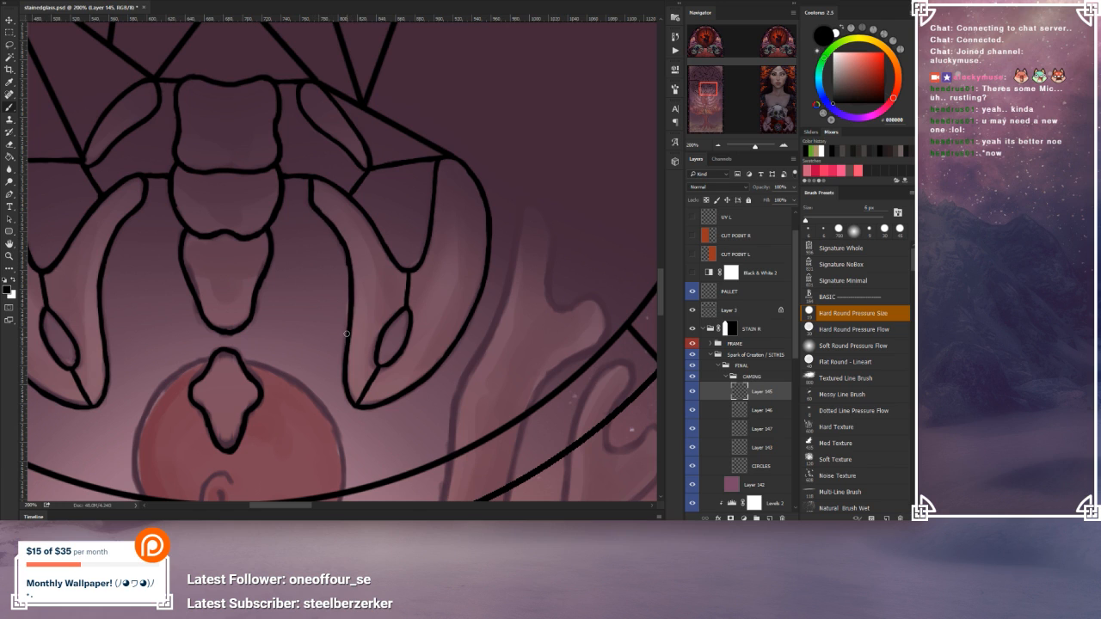
left_click_drag(355, 400, 360, 407)
left_click_drag(436, 191, 423, 254)
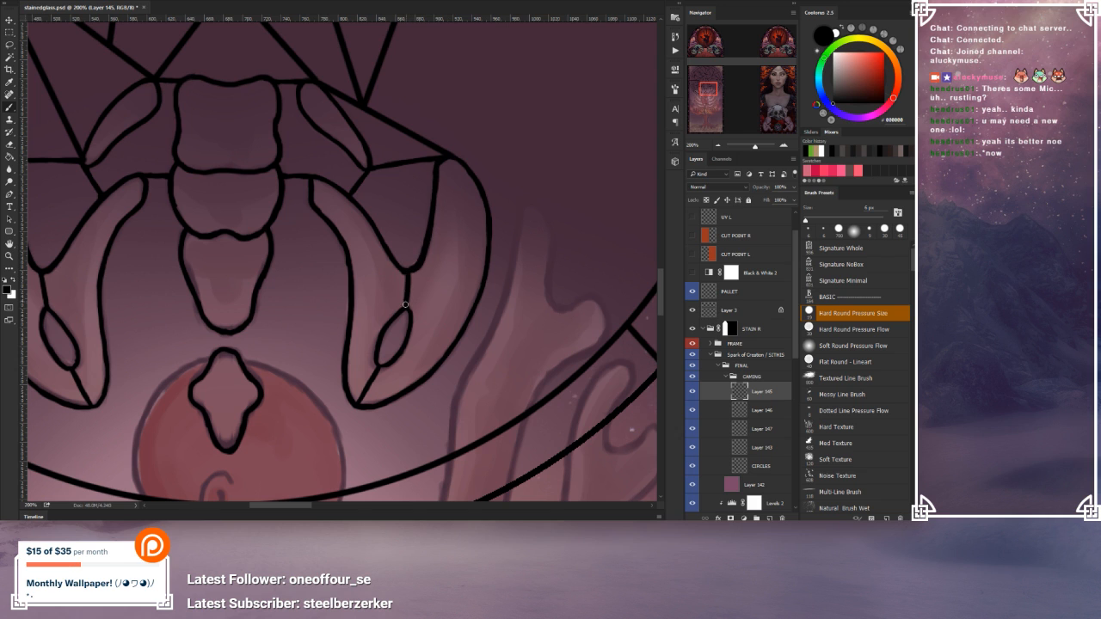
Step: Retouch the right claw-shaped rib's inner edge, and outline the upper tip and outer edge of the forked bone to its right on Layer 145
mouse_move(396, 273)
left_mouse_down()
mouse_move(469, 226)
mouse_move(474, 207)
mouse_move(387, 212)
left_mouse_up()
left_click_drag(486, 271, 418, 297)
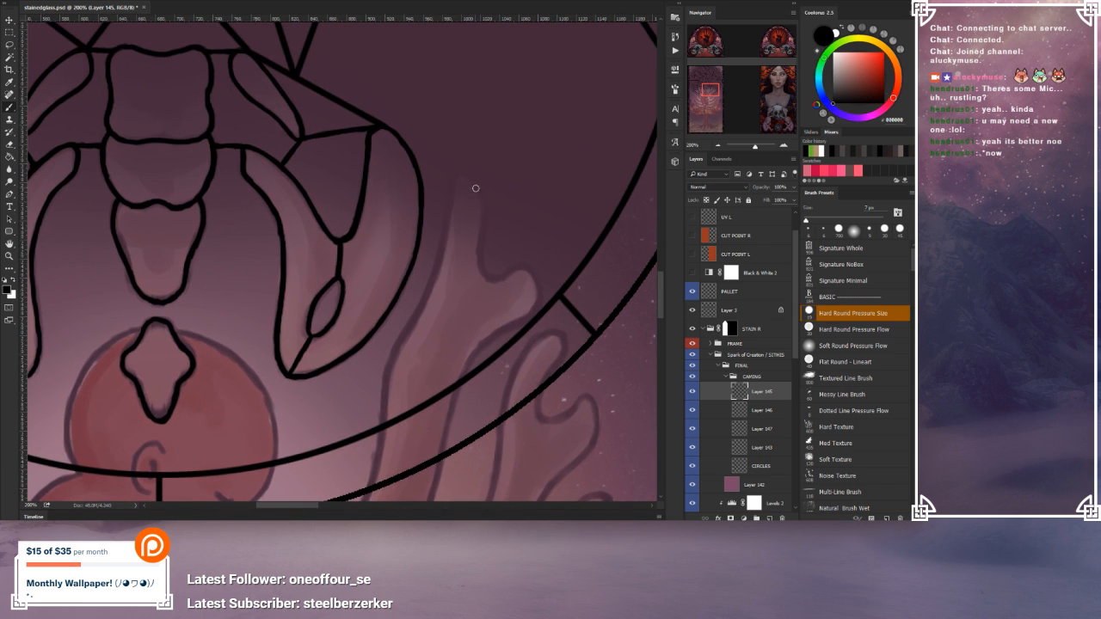
mouse_move(479, 186)
left_mouse_down()
mouse_move(453, 182)
mouse_move(434, 277)
left_mouse_up()
key("ctrl+z")
mouse_move(458, 174)
left_mouse_down()
mouse_move(478, 184)
mouse_move(487, 214)
left_mouse_up()
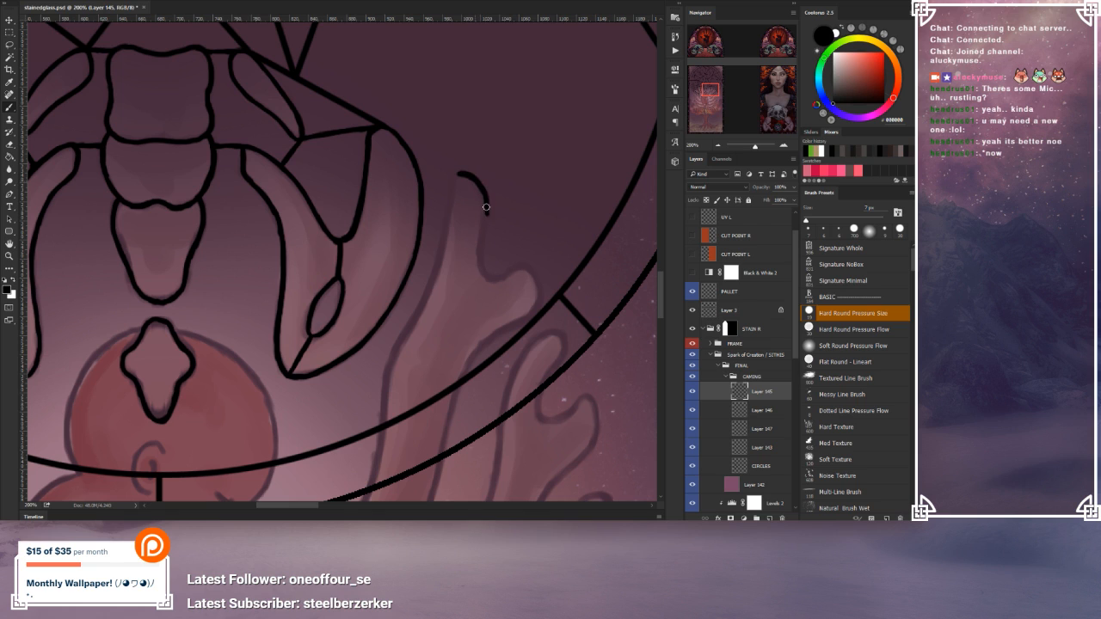
mouse_move(487, 211)
left_mouse_down()
mouse_move(483, 245)
mouse_move(486, 221)
mouse_move(480, 265)
mouse_move(504, 298)
mouse_move(499, 276)
mouse_move(486, 276)
mouse_move(539, 294)
left_mouse_up()
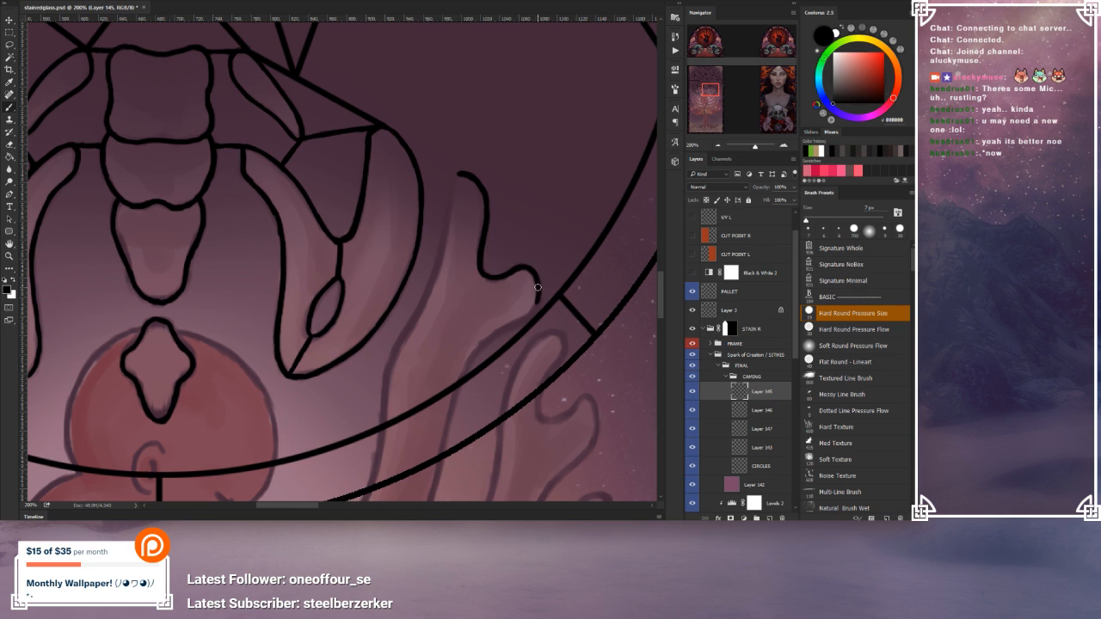
Step: Outline the right forked bone's lower edge down toward the ring, and erase the excess black where that line starts
mouse_move(520, 321)
left_mouse_down()
mouse_move(535, 308)
mouse_move(522, 320)
left_mouse_up()
mouse_move(516, 324)
left_mouse_down()
mouse_move(488, 338)
mouse_move(461, 378)
left_mouse_up()
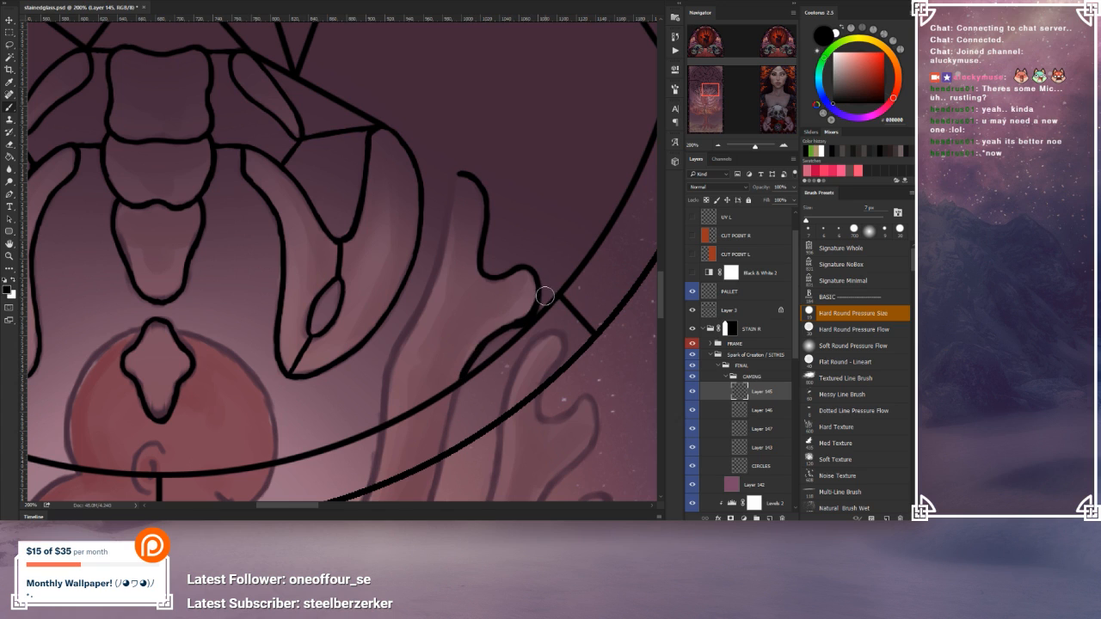
key("e")
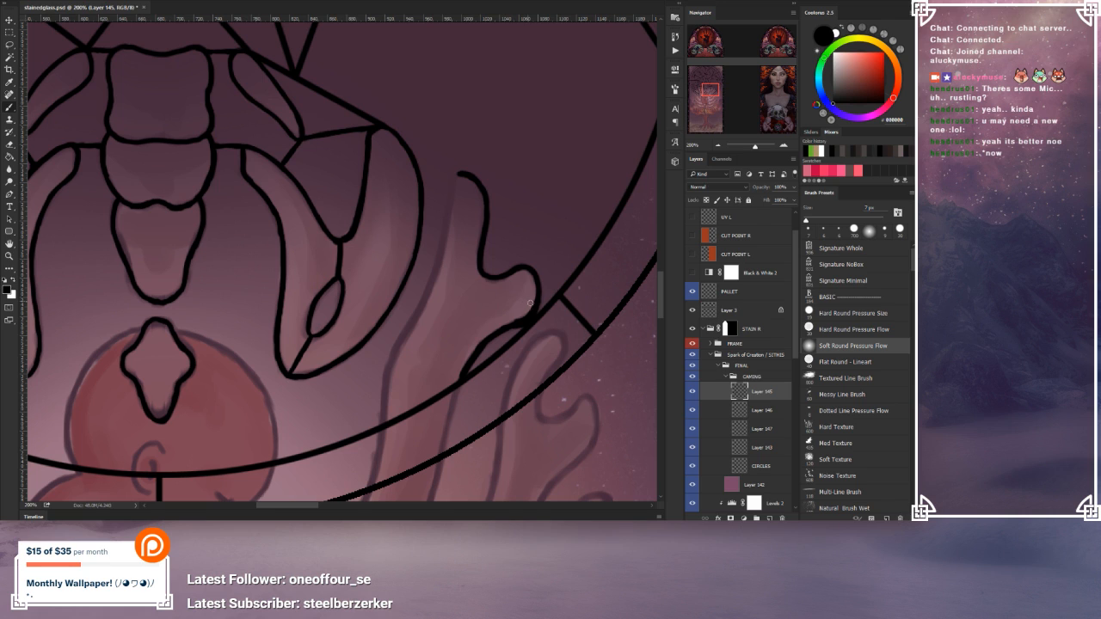
left_click_drag(518, 321, 511, 319)
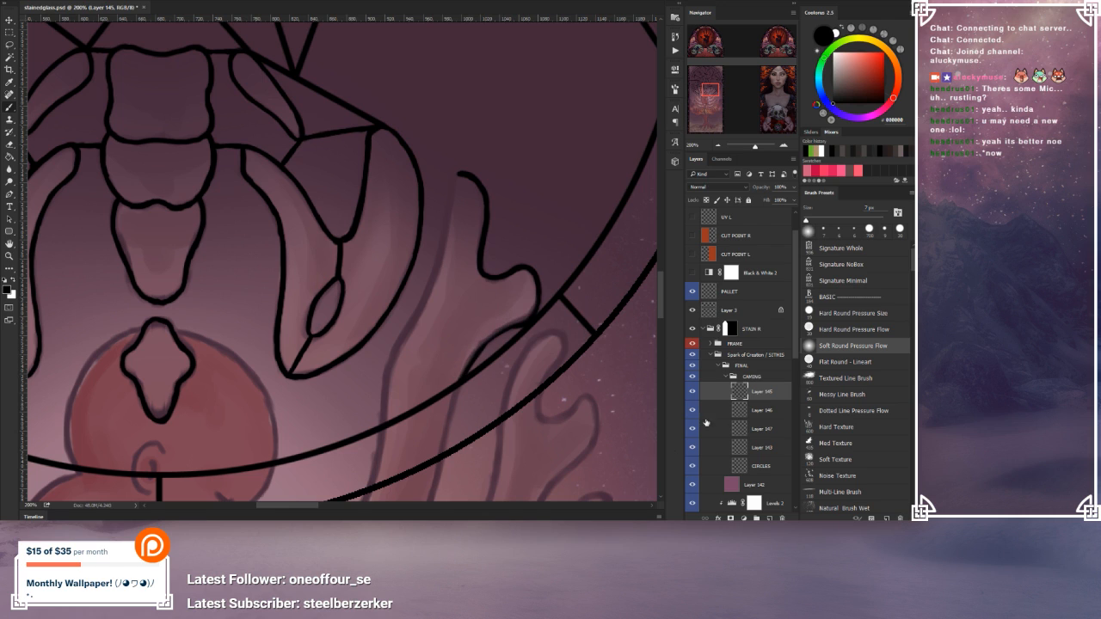
Step: Raise the opacity of the mauve overlay on Layer 142 so the underlying painting looks fainter
left_click(750, 487)
left_click_drag(790, 191, 778, 201)
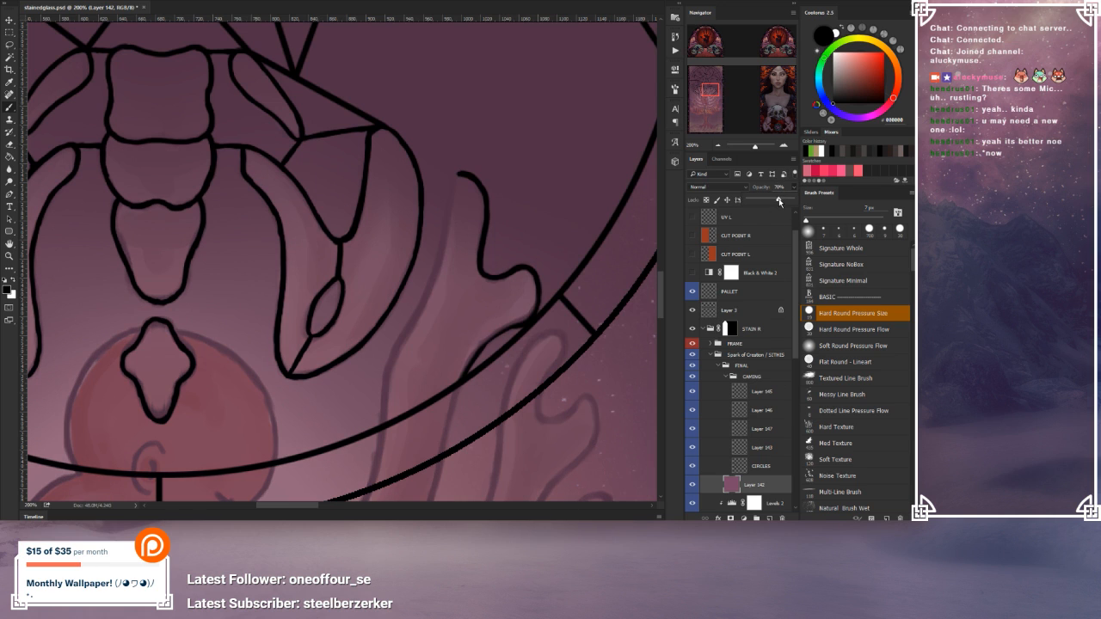
left_click(745, 392)
Step: Retouch the inner edges of the left claw-shaped rib and left forked bone, plus the right rib's upper corner, with the black brush
left_click_drag(441, 342, 533, 347)
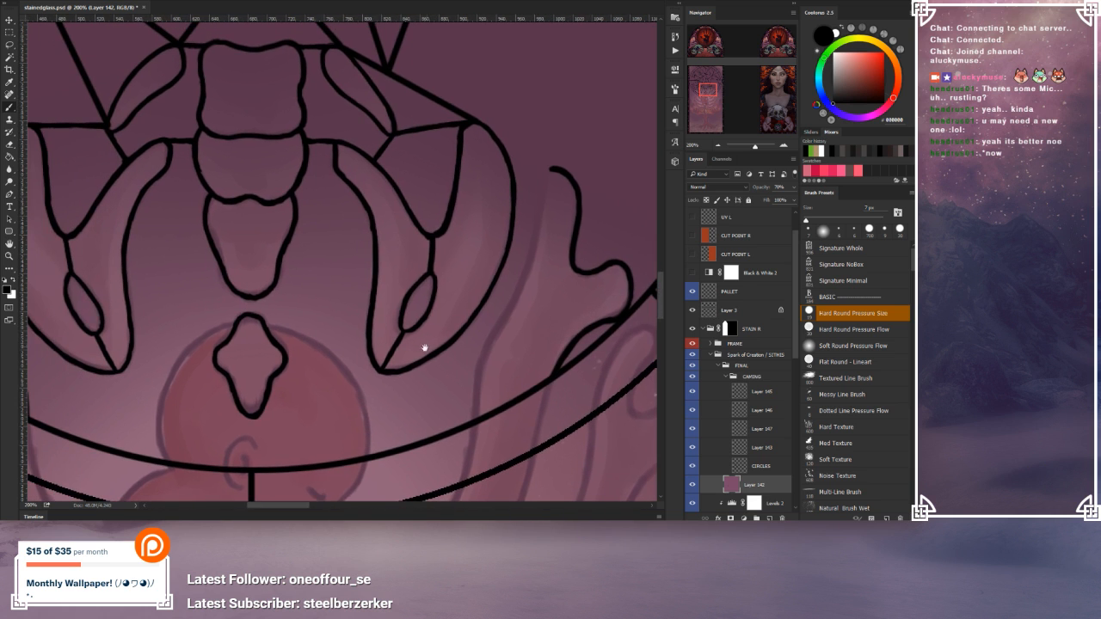
left_click_drag(425, 346, 500, 370)
mouse_move(384, 348)
left_mouse_down()
mouse_move(479, 344)
mouse_move(478, 334)
left_mouse_up()
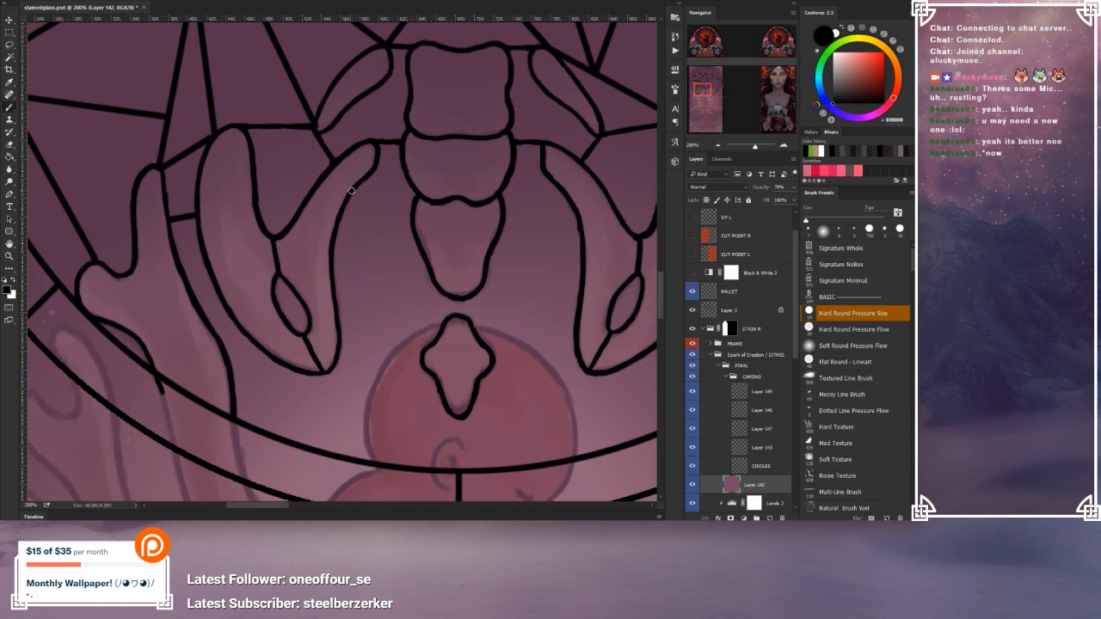
mouse_move(344, 202)
left_mouse_down()
mouse_move(331, 254)
mouse_move(332, 268)
mouse_move(332, 243)
mouse_move(342, 341)
mouse_move(337, 325)
mouse_move(321, 377)
left_mouse_up()
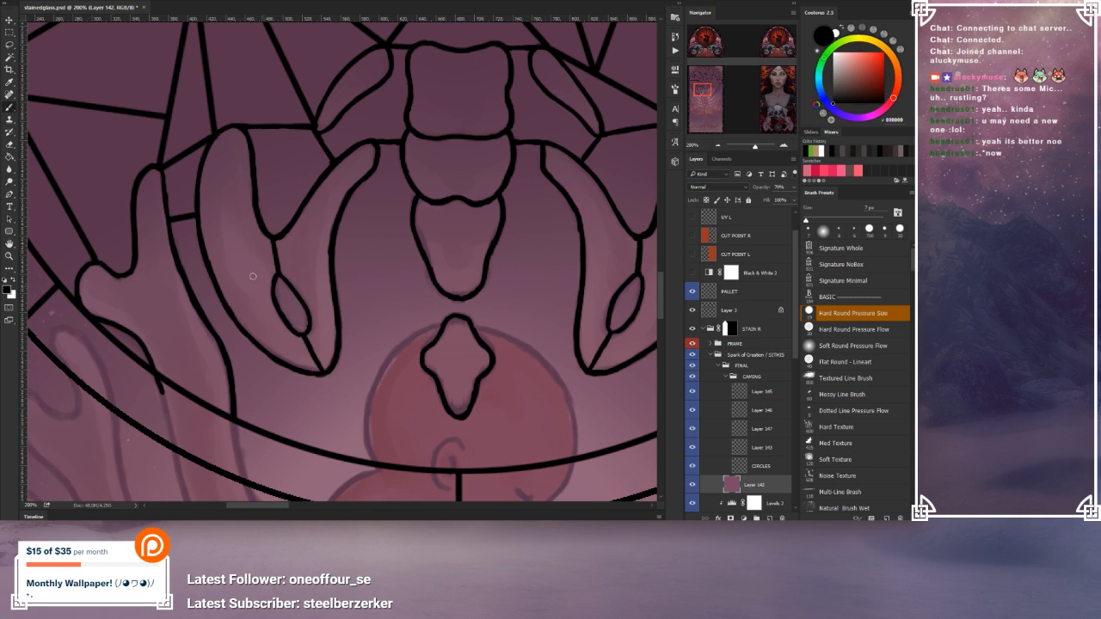
left_click_drag(155, 167, 186, 277)
mouse_move(583, 343)
left_mouse_down()
mouse_move(363, 364)
mouse_move(325, 382)
left_mouse_up()
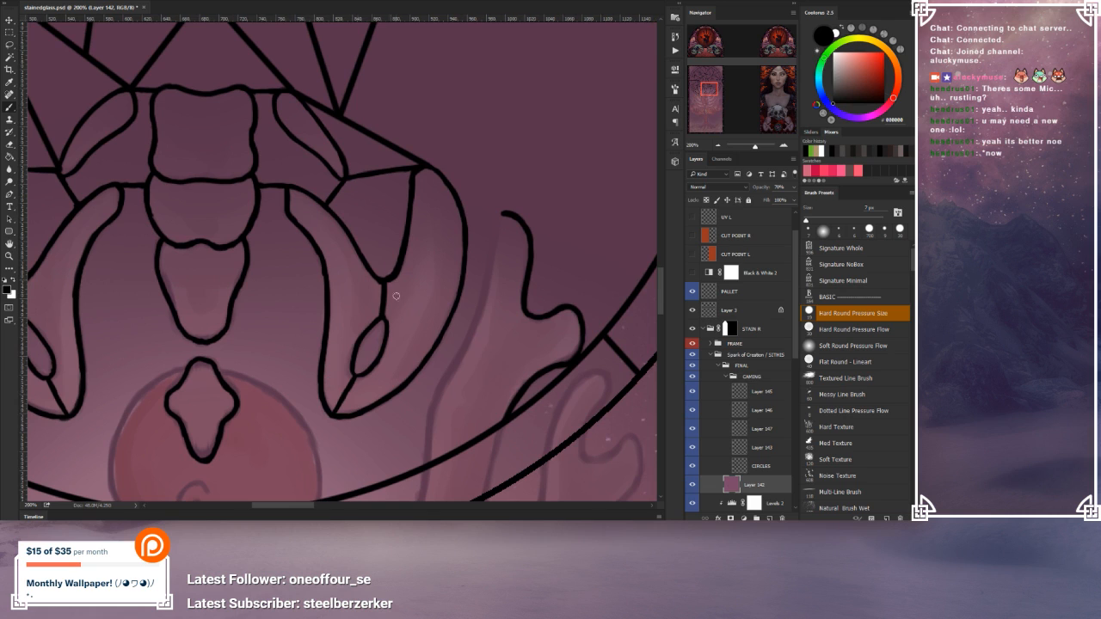
left_click_drag(288, 185, 310, 188)
left_click_drag(239, 280, 373, 209)
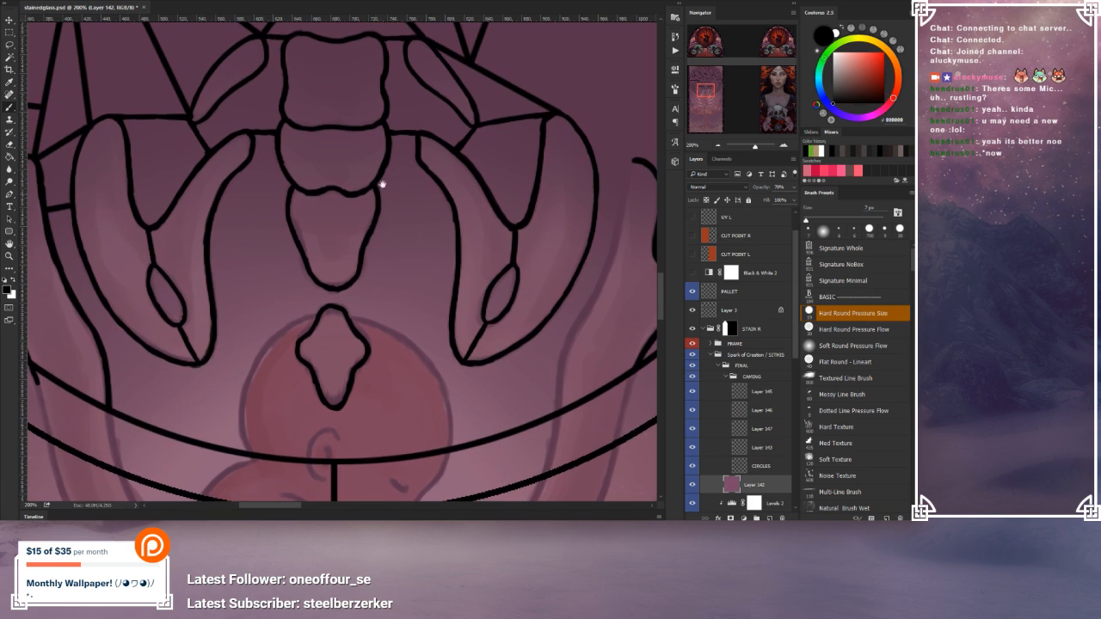
left_click(421, 133)
Step: Try extending both edge lines of the left forked bone down across the ring band, redoing the outer line once
mouse_move(356, 373)
left_mouse_down()
mouse_move(418, 332)
mouse_move(466, 320)
mouse_move(473, 297)
left_mouse_up()
mouse_move(152, 281)
left_mouse_down()
mouse_move(168, 351)
mouse_move(161, 328)
mouse_move(167, 350)
mouse_move(227, 316)
mouse_move(262, 436)
left_mouse_up()
left_click_drag(165, 346, 168, 385)
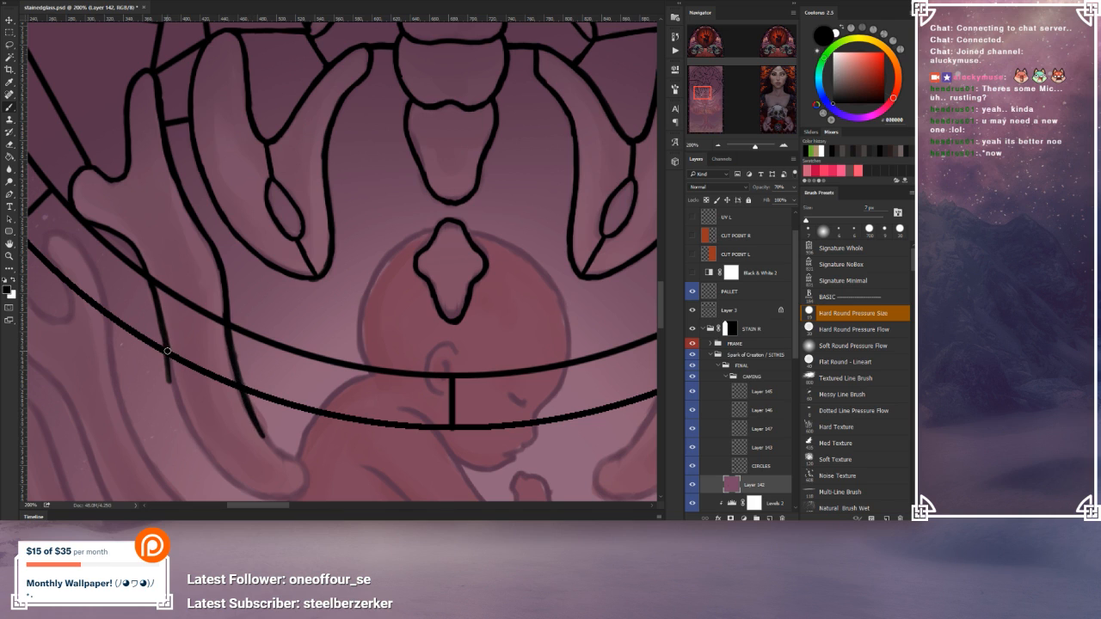
key("ctrl+z")
left_click_drag(166, 350, 197, 431)
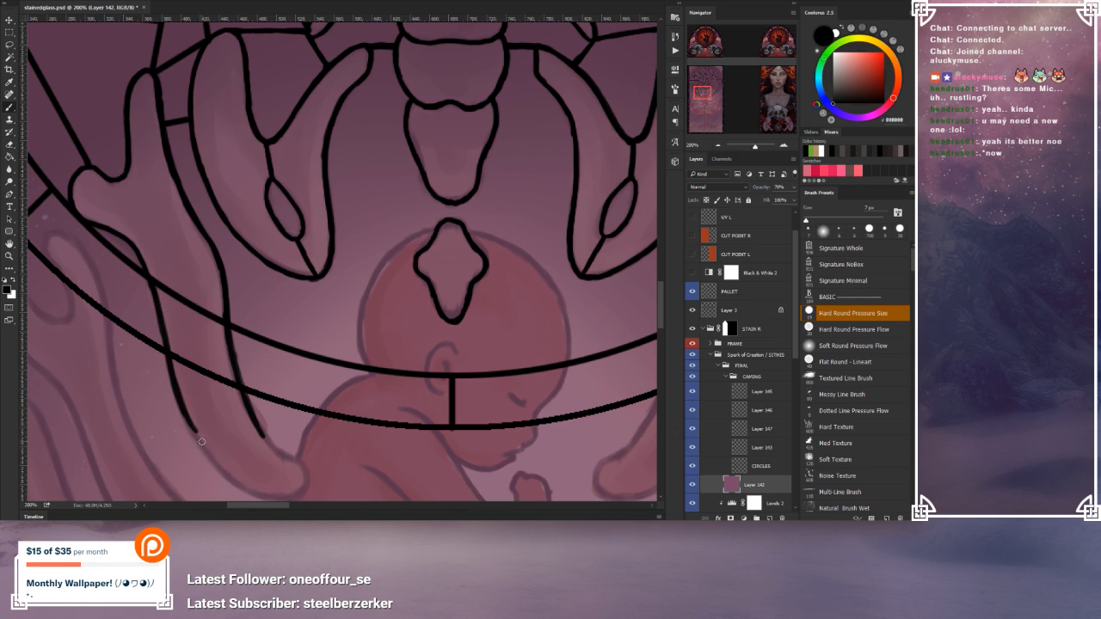
mouse_move(184, 412)
left_mouse_down()
mouse_move(236, 483)
mouse_move(216, 380)
left_mouse_up()
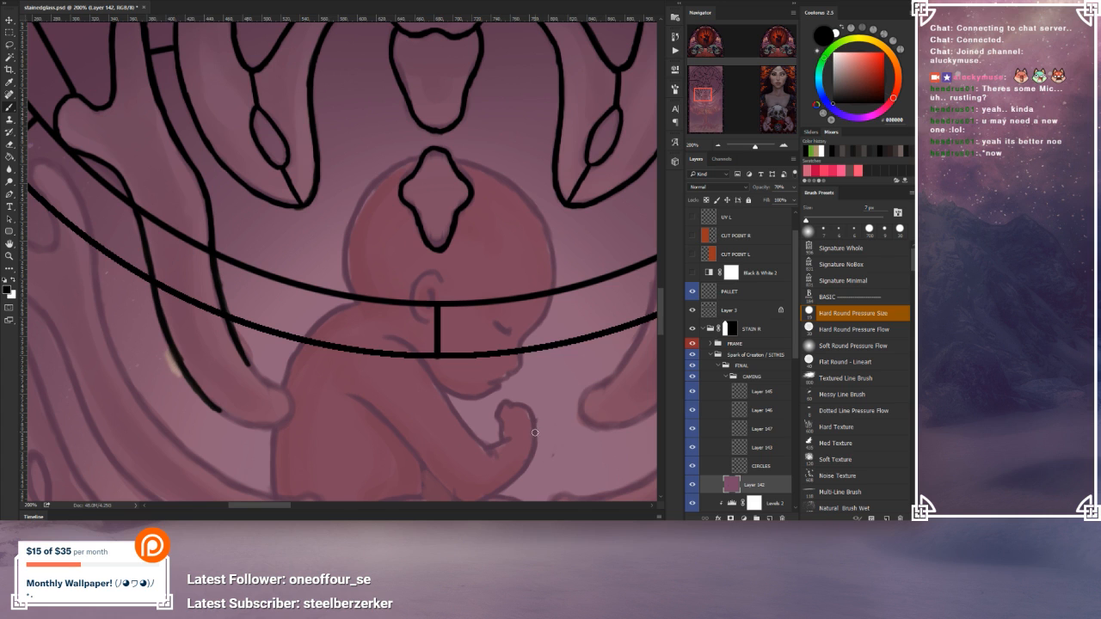
Step: Toggle the visibility of Layer 142 to check which strokes are on it, and add a new layer above it
left_click(691, 486)
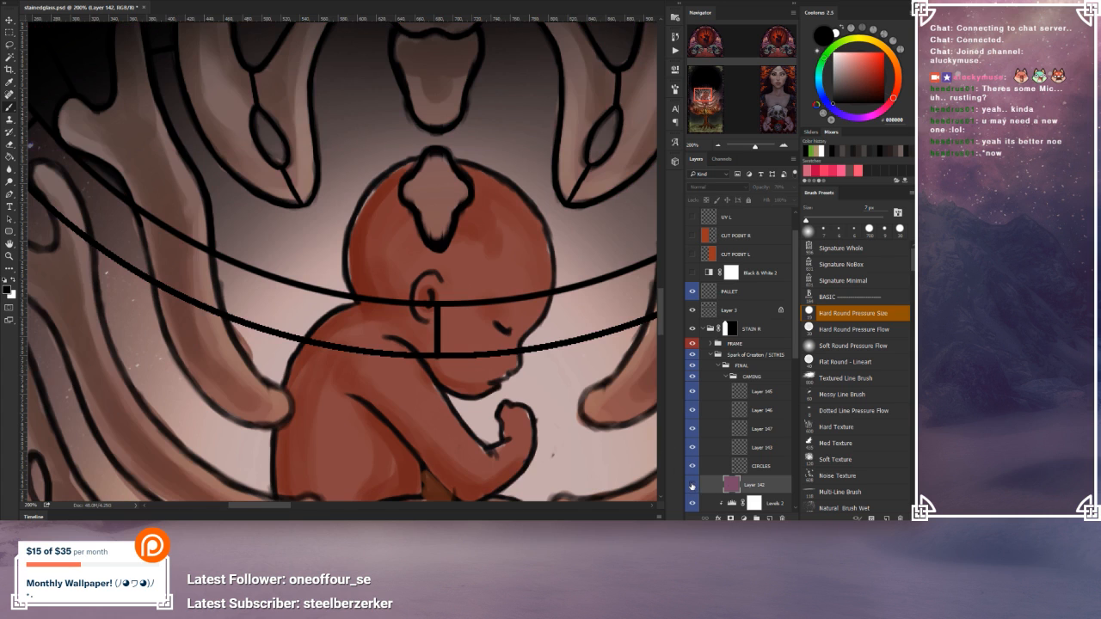
left_click(691, 485)
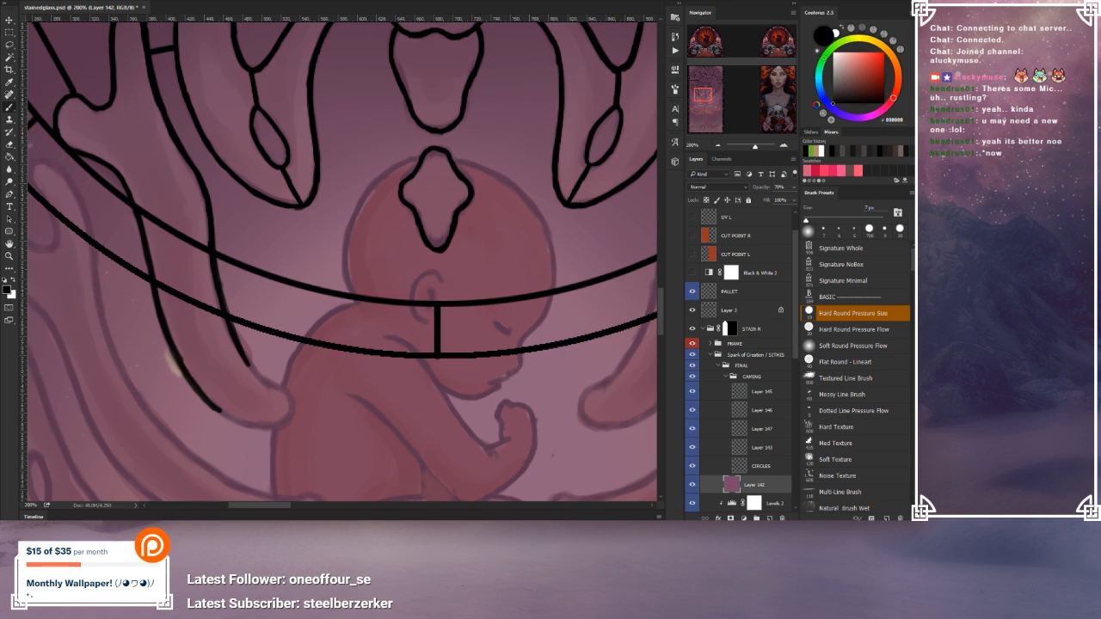
left_click(771, 518)
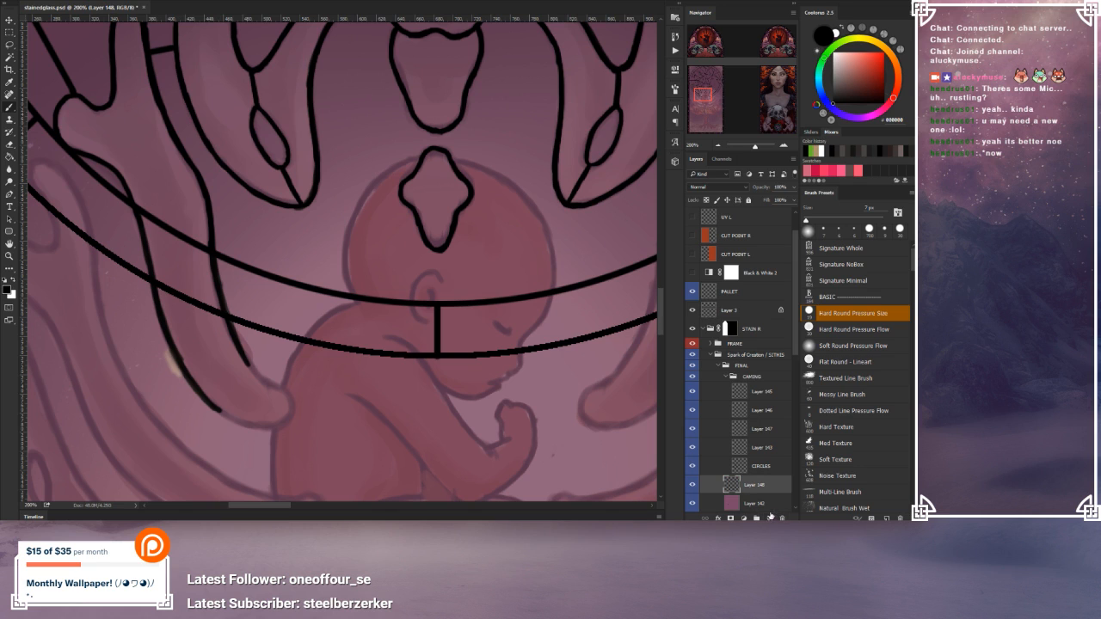
Step: Set Layer 142 to 100% opacity, sample its mauve color with the Eyedropper, and fill the layer using the Paint Bucket
left_click(773, 504)
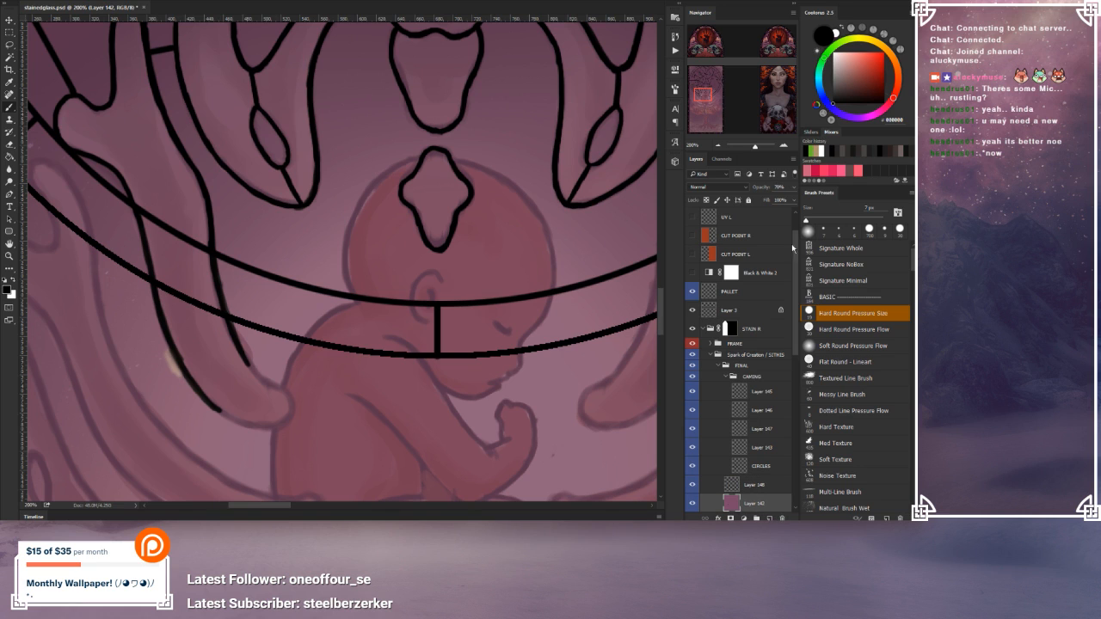
left_click(792, 186)
left_click_drag(779, 199, 811, 202)
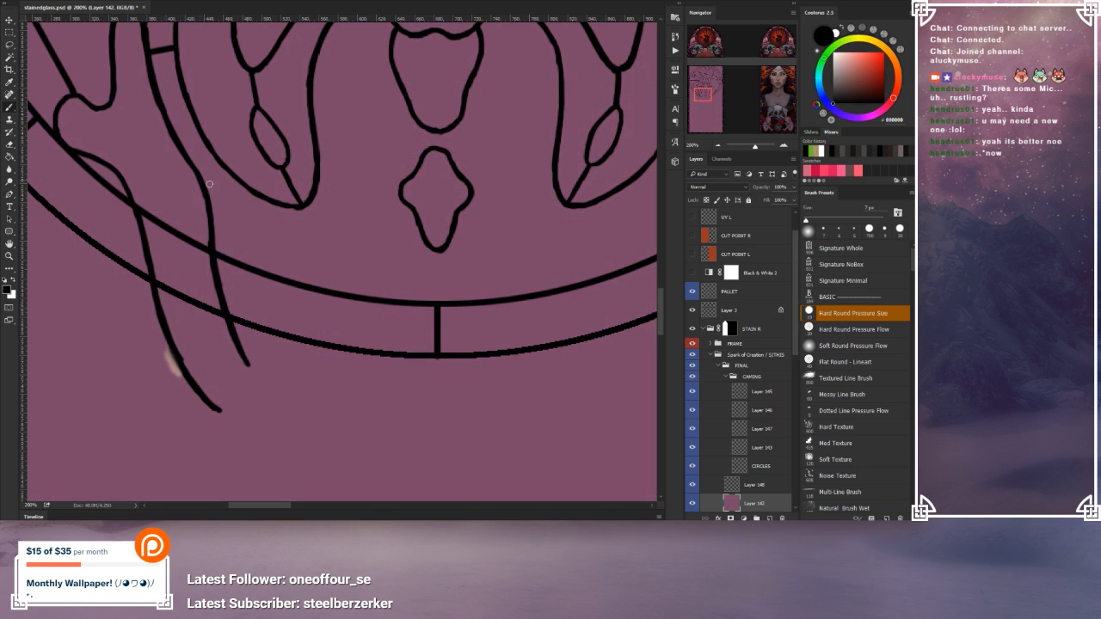
left_click(9, 82)
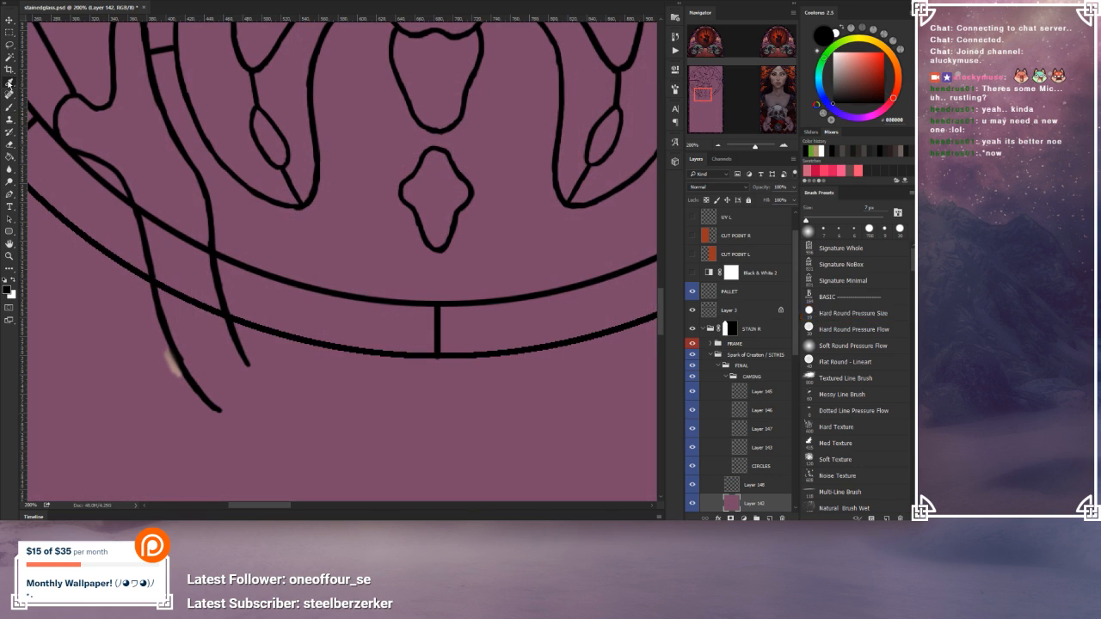
left_click(275, 225)
left_click(11, 158)
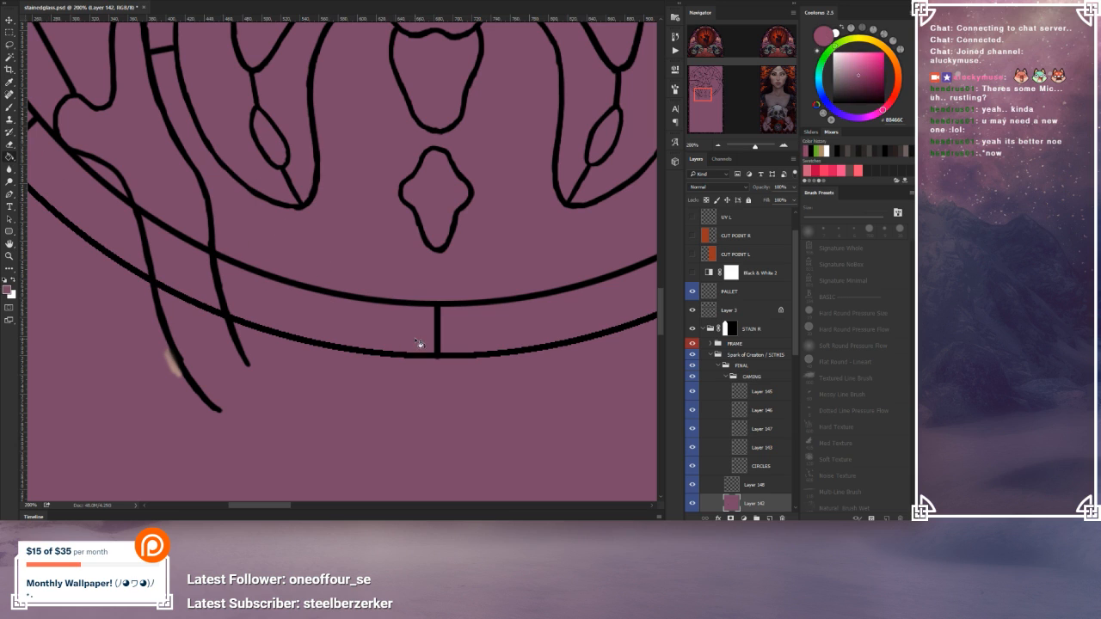
left_click(430, 339)
Step: Fill the new Layer 148 with the sampled mauve and delete Layer 142
left_click(749, 485)
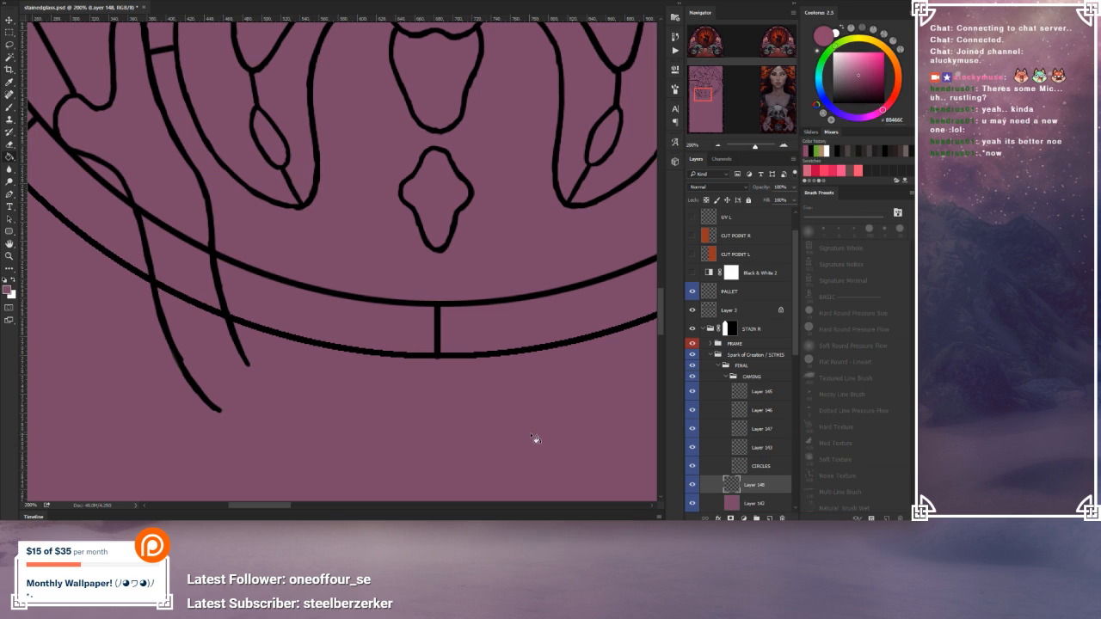
left_click(545, 443)
left_click(752, 503)
key("Delete")
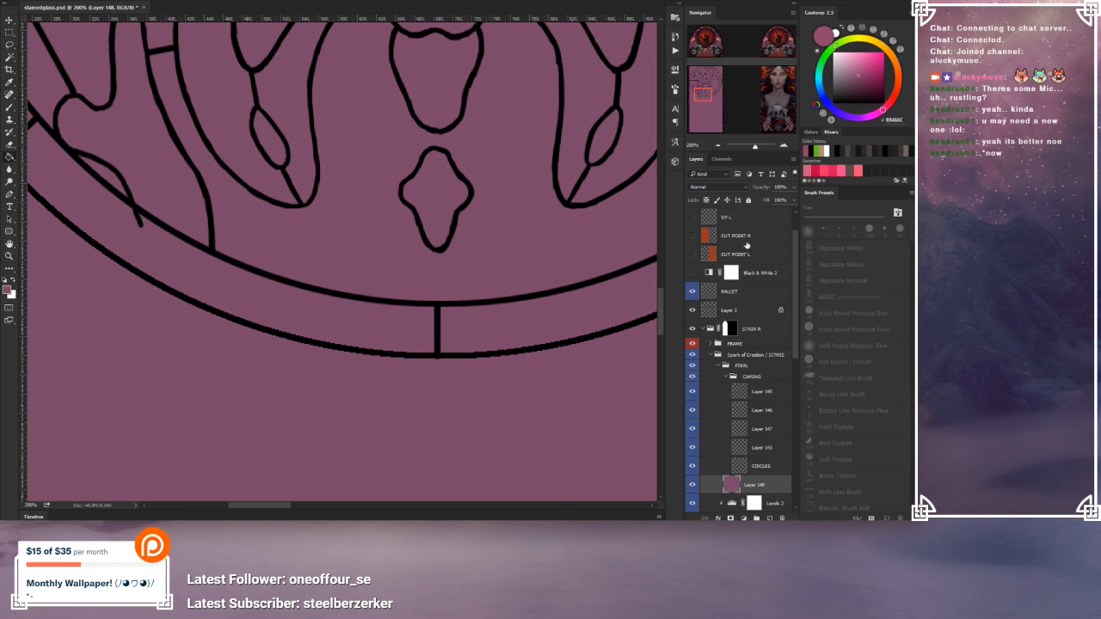
Step: Lock the image pixels of Layer 148 and lower its opacity to about 76%
left_click(749, 201)
left_click(750, 201)
left_click(717, 201)
left_click(792, 200)
left_click_drag(760, 202, 781, 201)
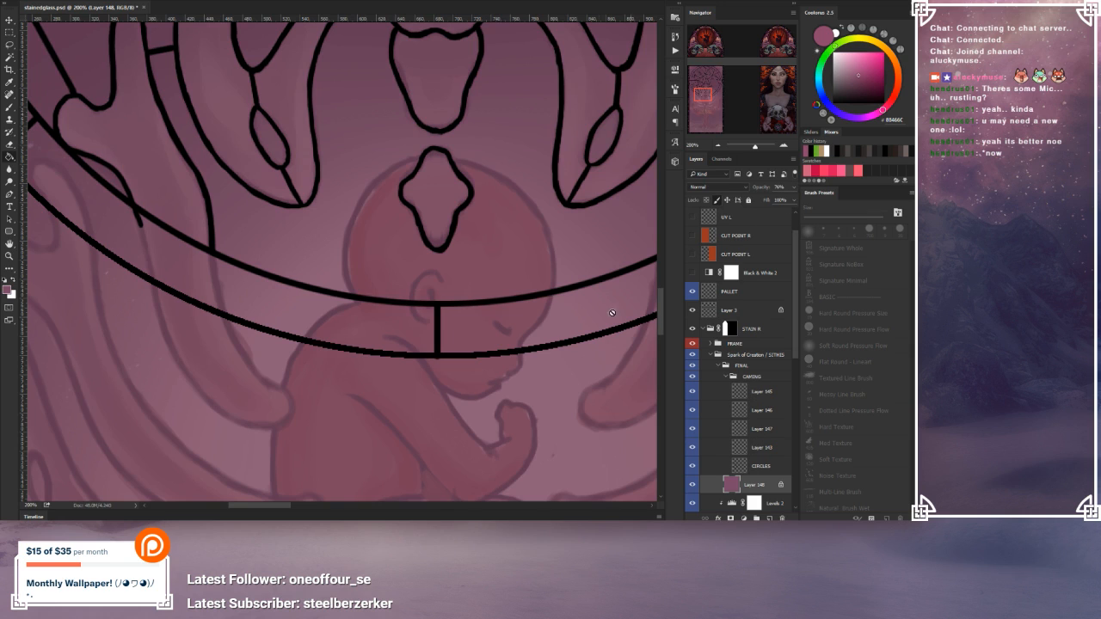
Step: Restore the Brush with black, select Layer 145, and draw both edge lines of the left forked bone across the ring band
left_click(12, 108)
left_click(5, 283)
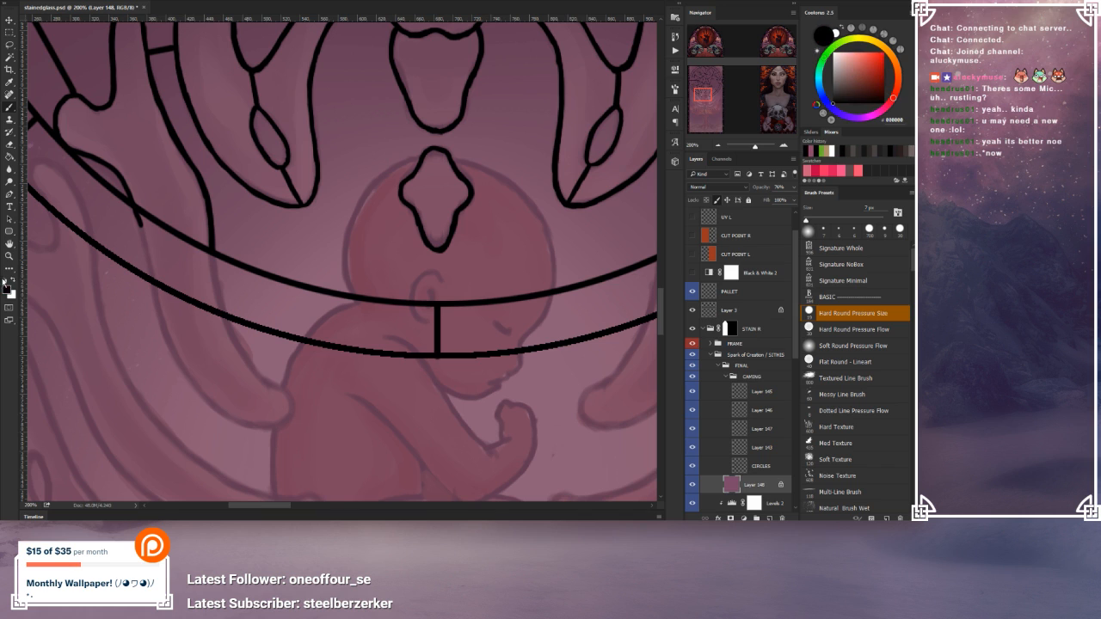
left_click(740, 389)
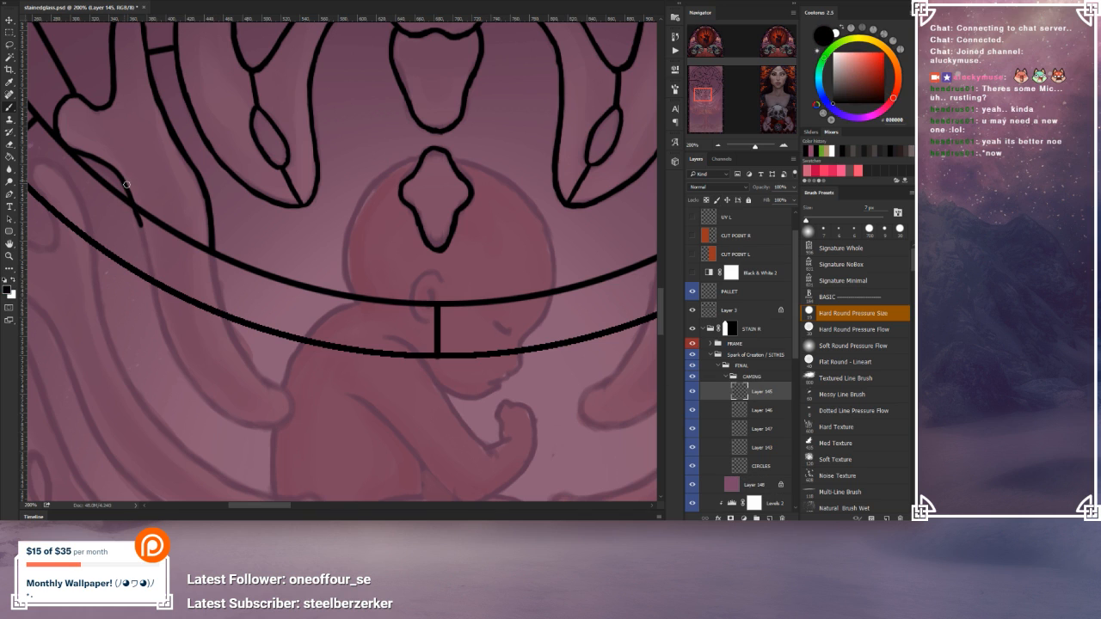
left_click_drag(125, 180, 152, 278)
left_click_drag(213, 252, 225, 317)
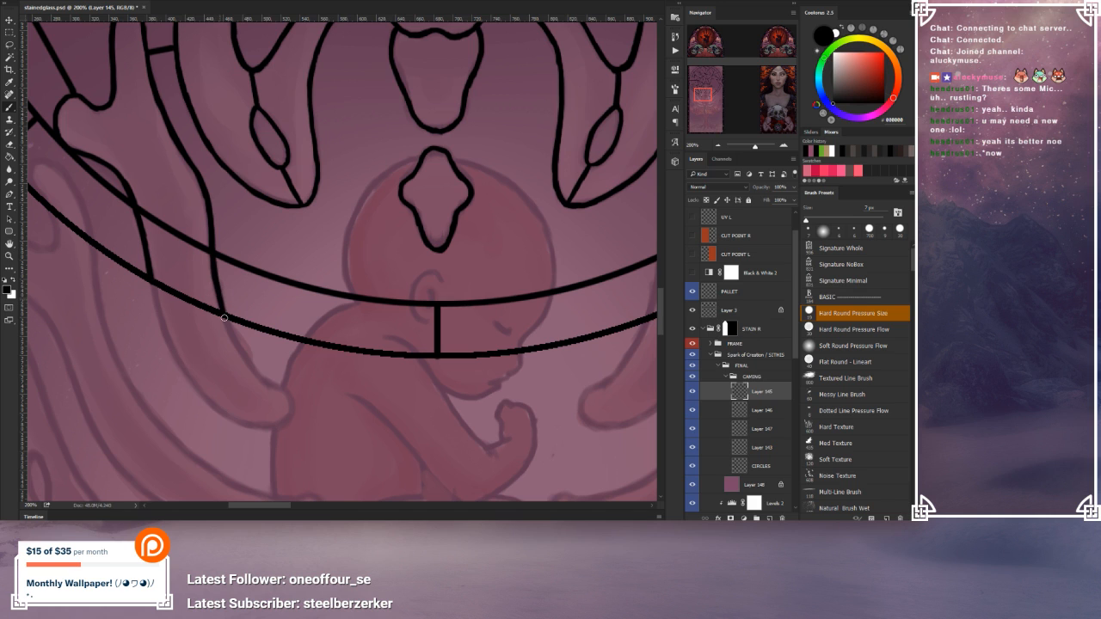
Step: Smooth and thicken the inner edges of the left forked bone and the left claw-shaped rib down to its tip
left_click_drag(232, 243, 270, 326)
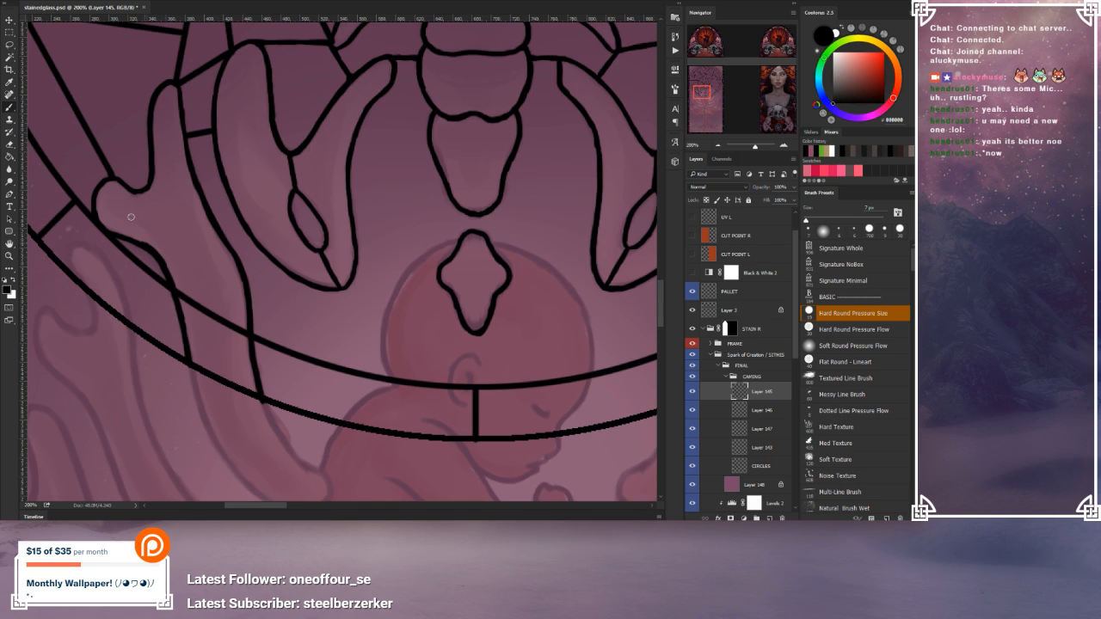
left_click_drag(196, 175, 195, 212)
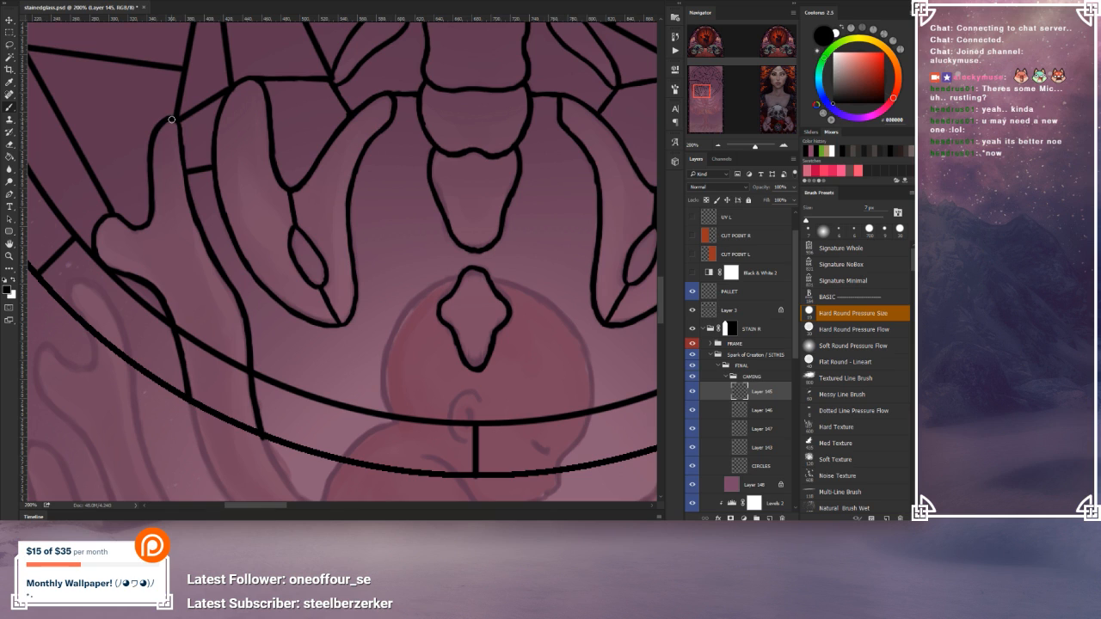
left_click_drag(180, 132, 188, 189)
left_click_drag(356, 312, 307, 346)
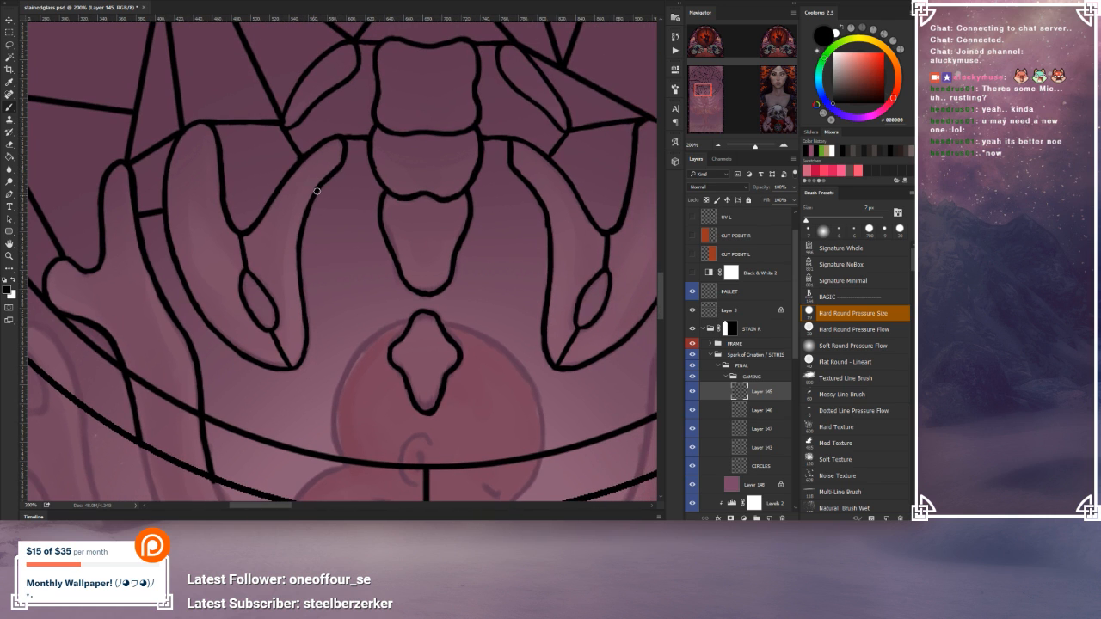
mouse_move(313, 199)
left_mouse_down()
mouse_move(301, 264)
mouse_move(309, 342)
mouse_move(296, 369)
left_mouse_up()
left_click_drag(309, 329, 297, 365)
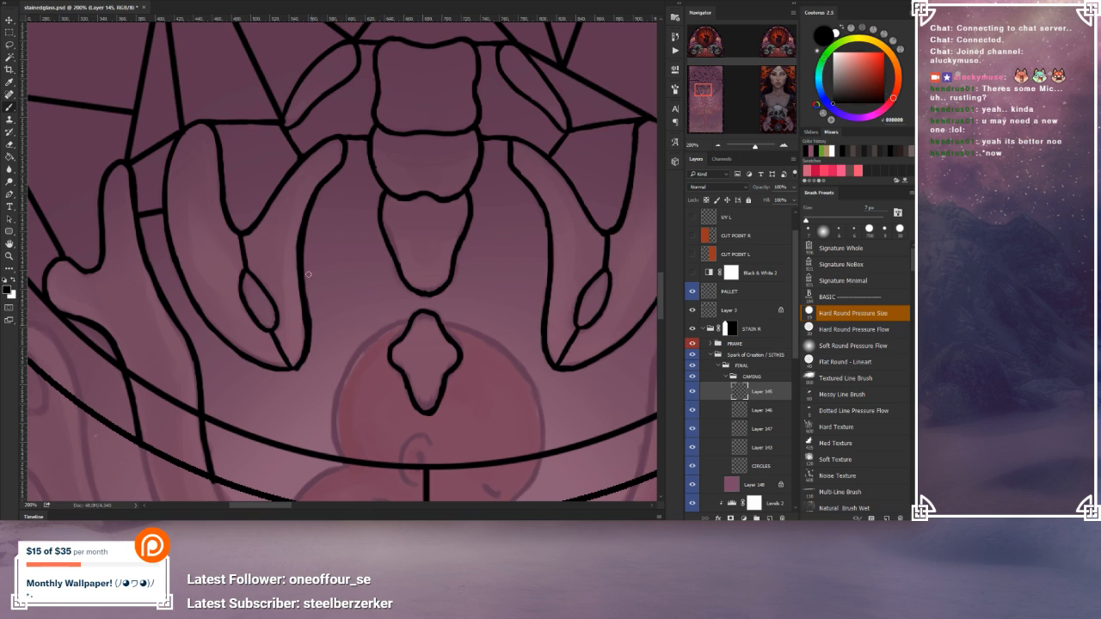
Step: Try additional thickening strokes on the lower inner edge of the left claw-shaped rib, remove them, and return to the Brush tool
left_click_drag(310, 295, 318, 320)
left_click_drag(309, 300, 315, 335)
left_click_drag(310, 277, 312, 292)
left_click_drag(314, 285, 316, 340)
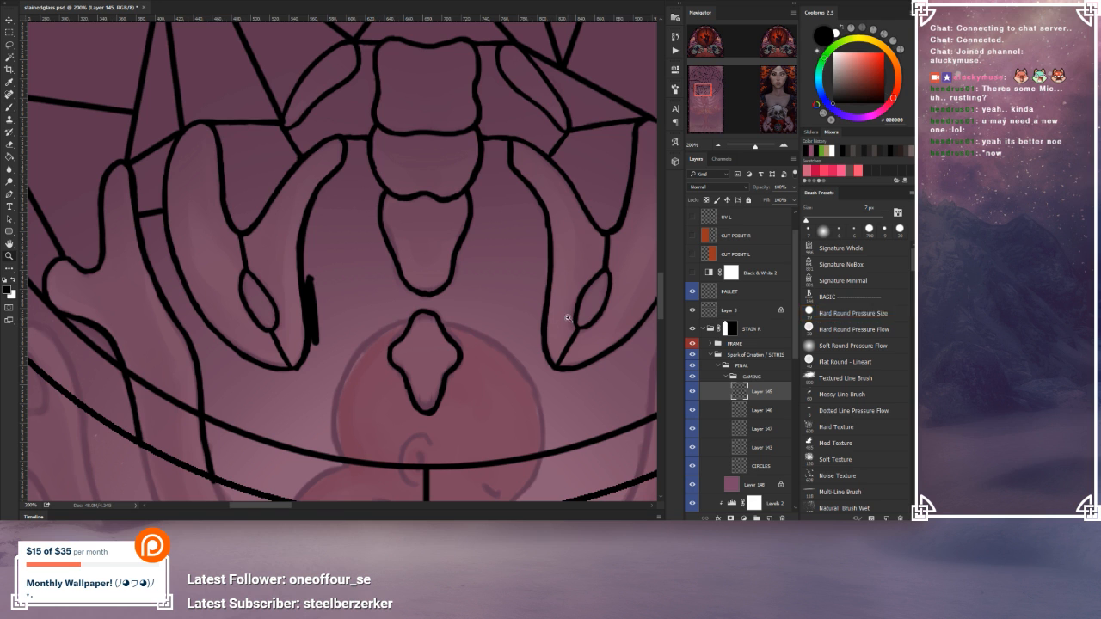
key("f")
left_click_drag(722, 20, 551, 5)
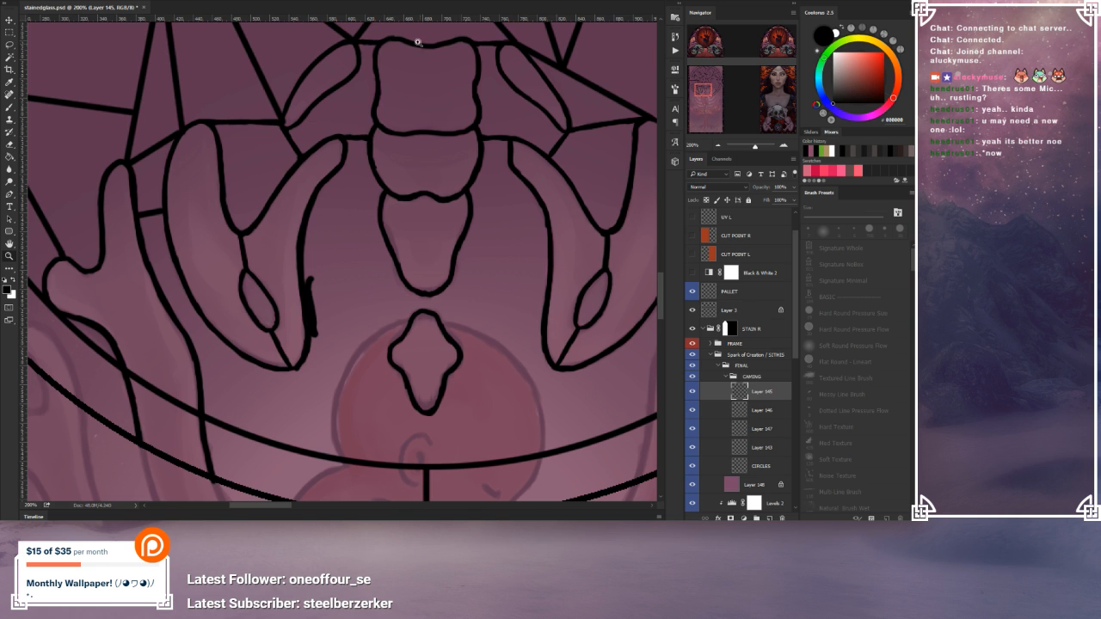
key("super+Down")
key("super+Up")
mouse_move(311, 273)
left_mouse_down()
mouse_move(317, 329)
mouse_move(313, 306)
mouse_move(314, 332)
left_mouse_up()
left_click(10, 107)
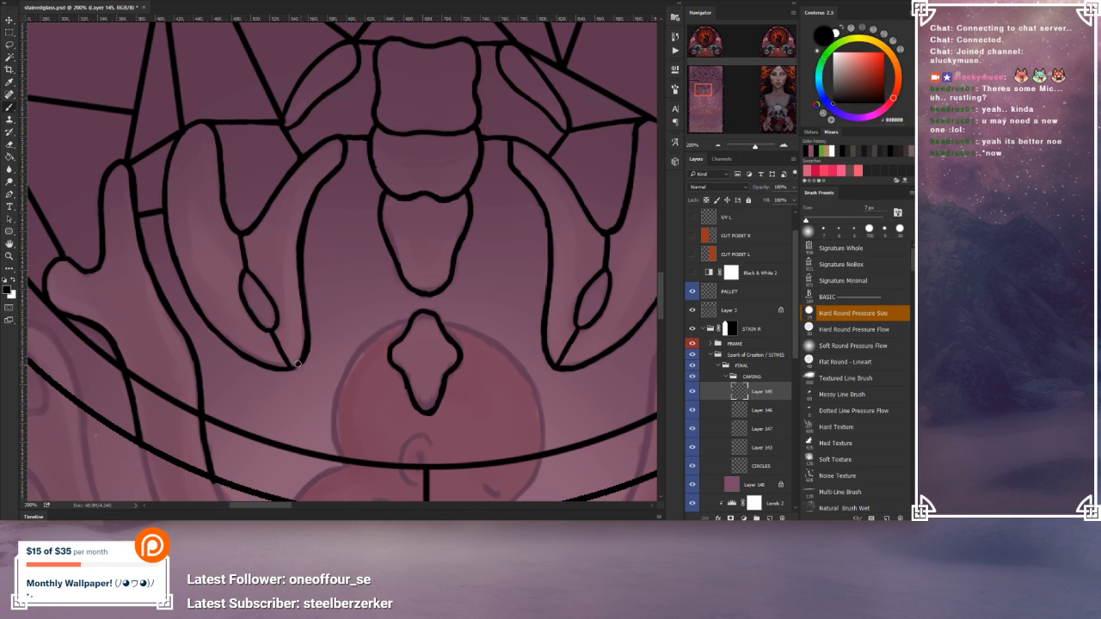
Step: Thicken the tip and inner edge of the left claw-shaped rib on Layer 145
left_click_drag(293, 368, 296, 365)
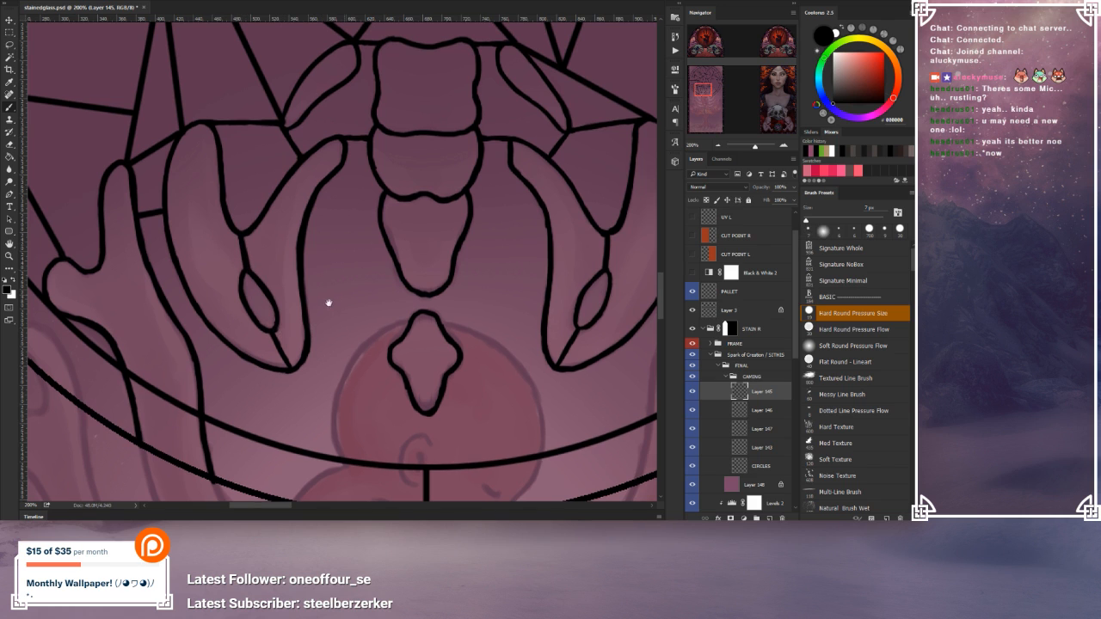
left_click_drag(342, 295, 289, 327)
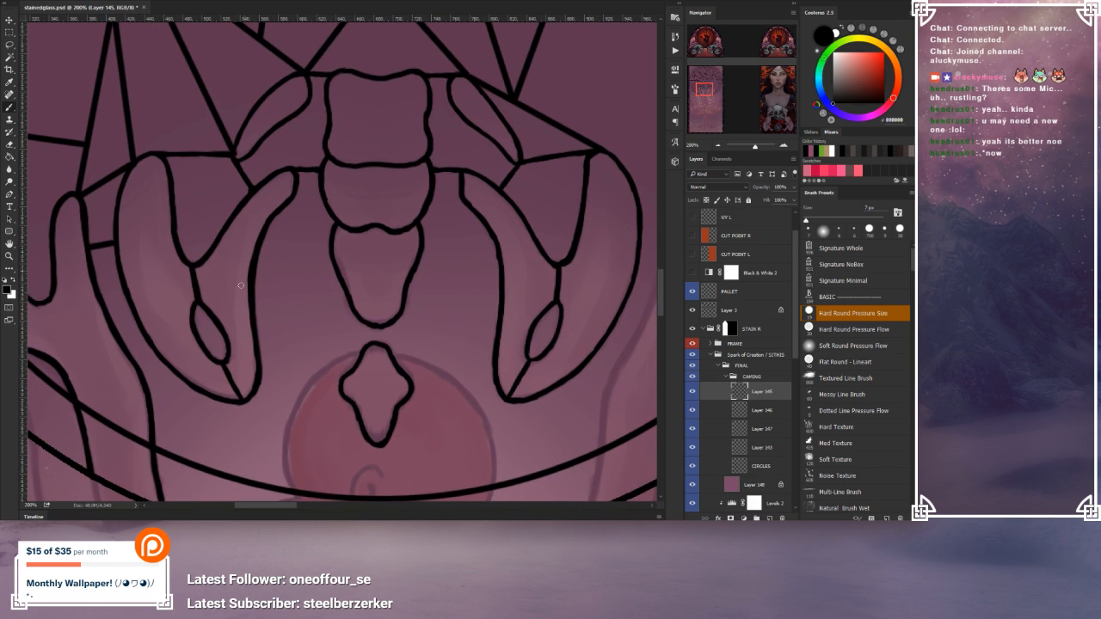
left_click_drag(249, 299, 250, 262)
Step: Touch up the oval and pointed tip of the right claw-shaped rib, and set the Eraser to the Hard Round Pressure Size preset
left_click_drag(443, 271, 290, 264)
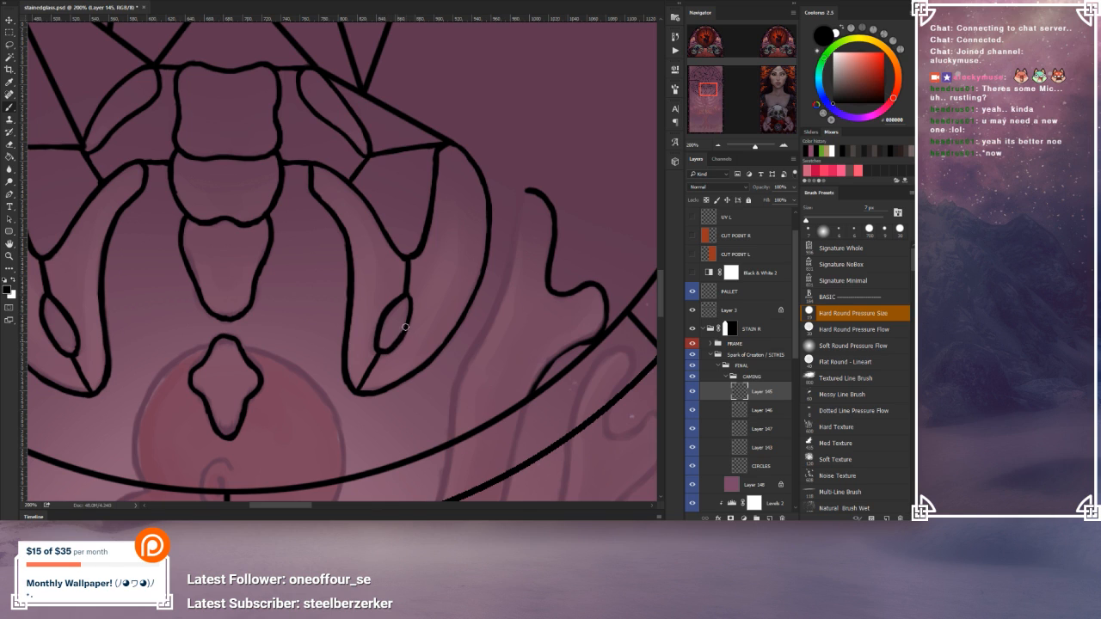
left_click_drag(410, 306, 407, 295)
left_click_drag(368, 371, 353, 391)
left_click_drag(373, 360, 357, 378)
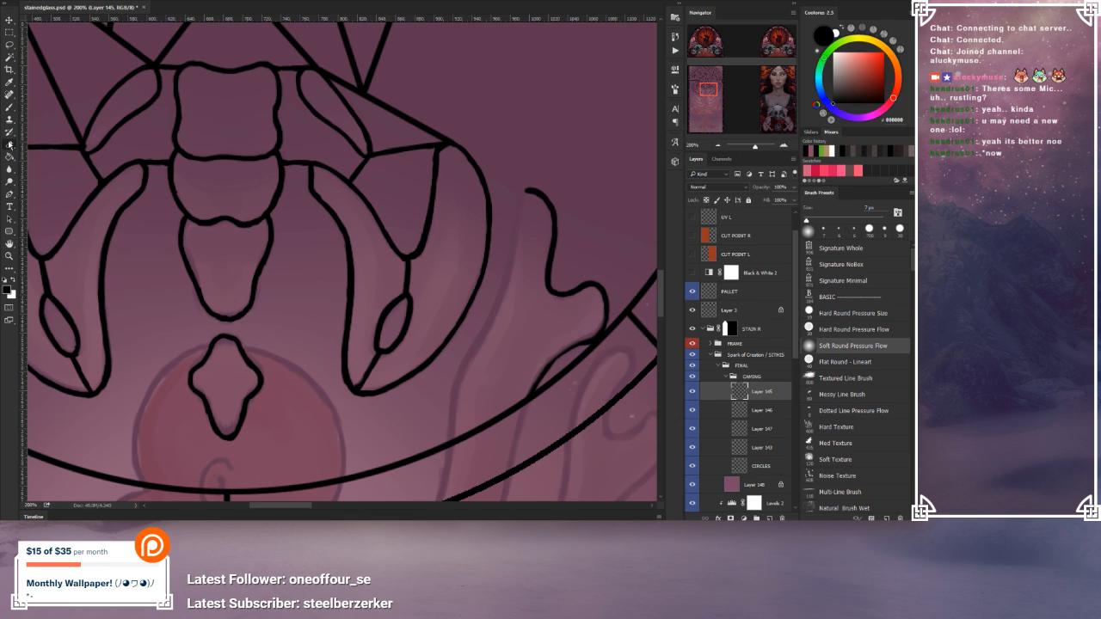
left_click(853, 317)
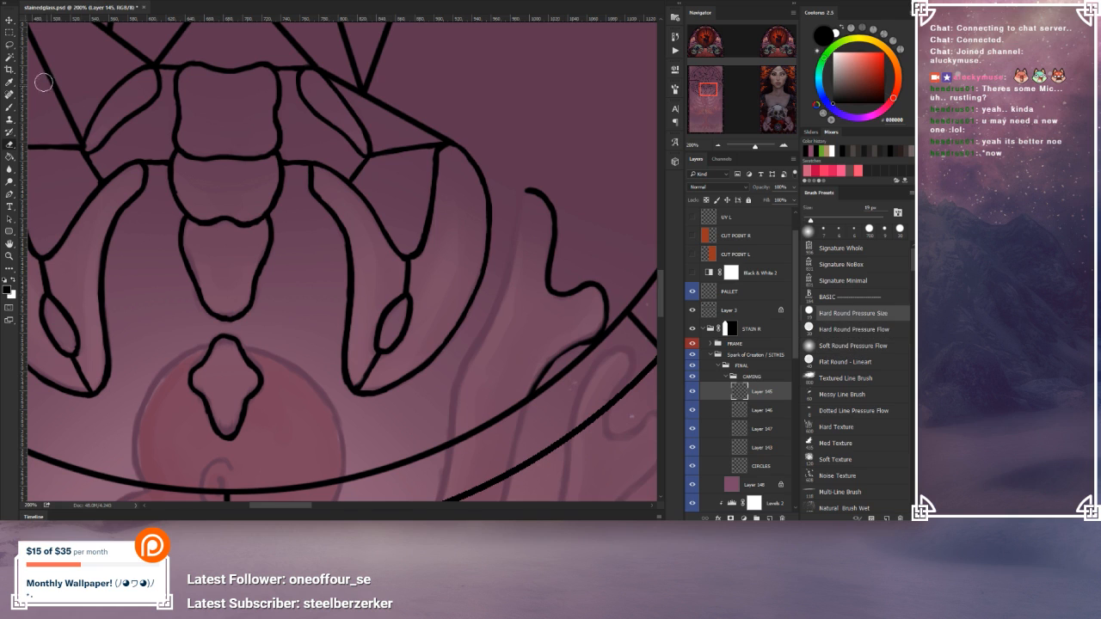
left_click(9, 108)
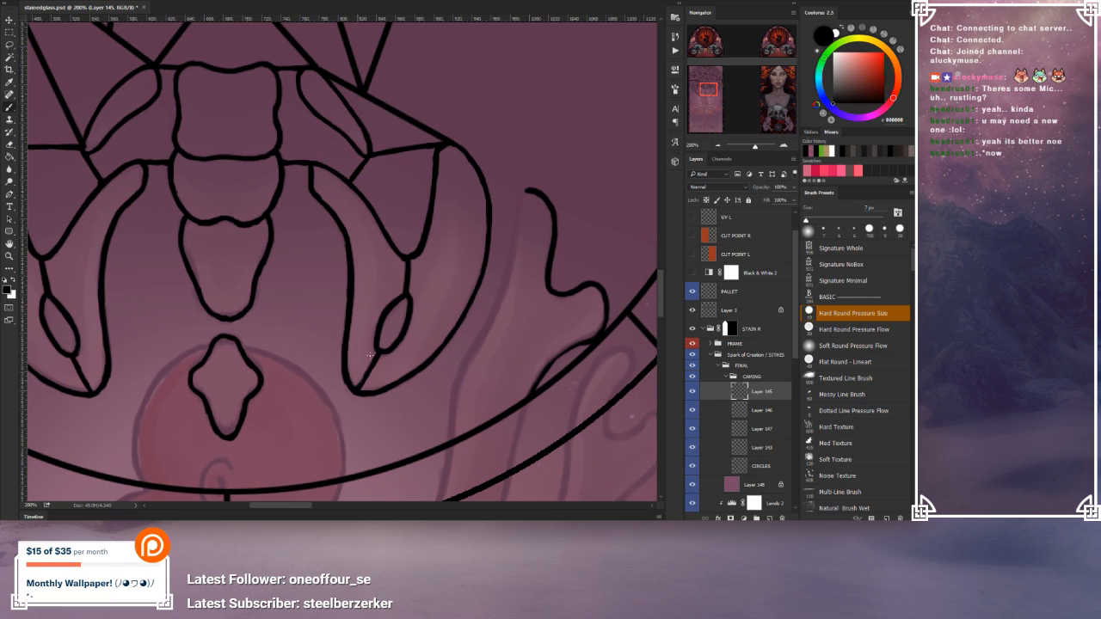
Step: Reduce the Brush to 4 px, touch up the right claw-shaped rib's tip, and save the document
key("bracketleft")
key("bracketleft")
left_click(354, 393)
left_click_drag(484, 310, 435, 315)
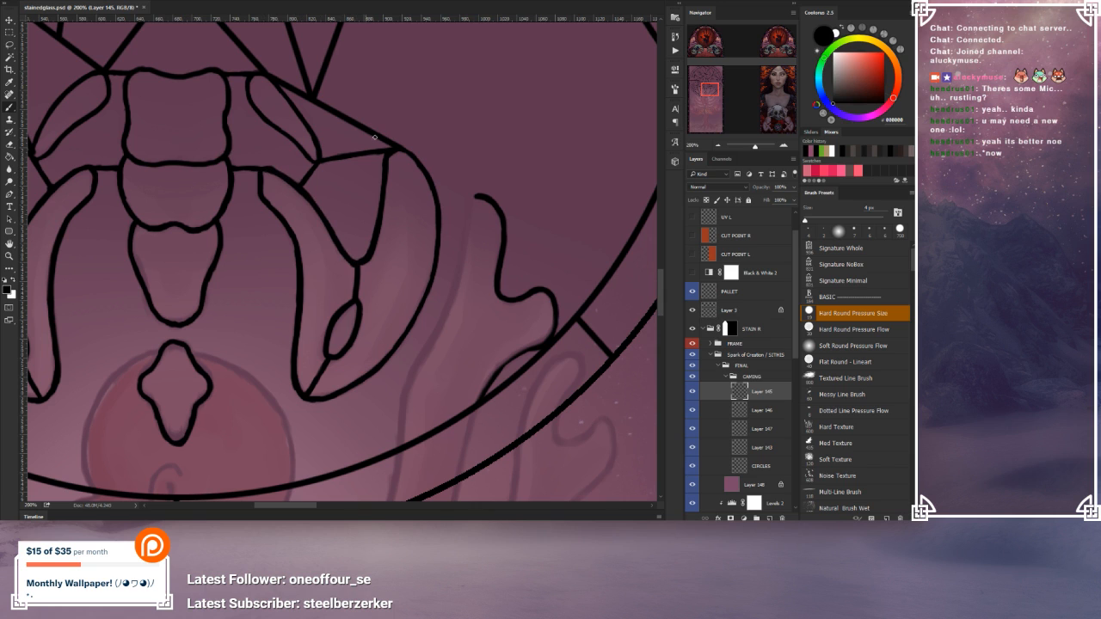
key("ctrl+s")
left_click_drag(276, 209, 400, 244)
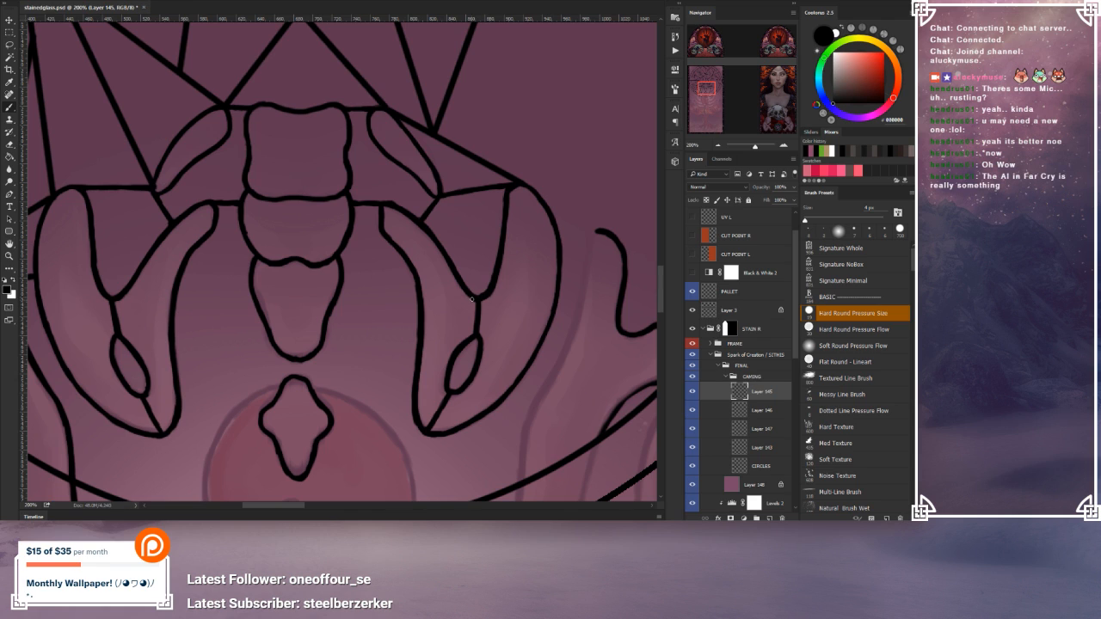
left_click(757, 410)
left_click(693, 412)
left_click(692, 413)
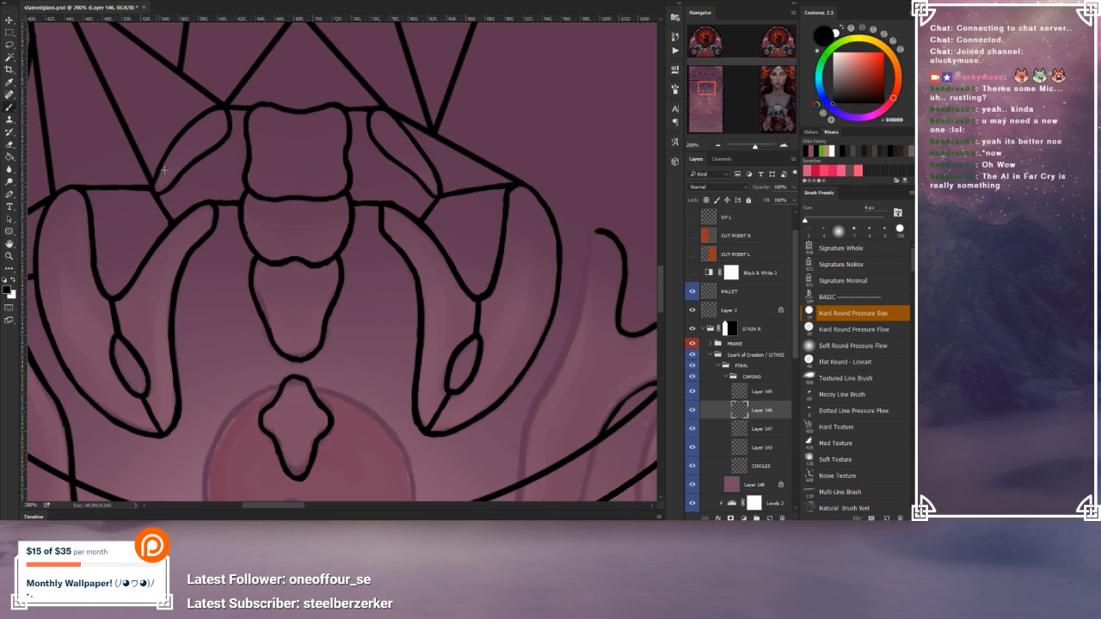
left_click_drag(156, 186, 156, 186)
key("ctrl+z")
left_click(755, 391)
Step: Draw the right forked bone's inner edge in black from its upper tip down to the inner circle of the ring
mouse_move(553, 266)
left_mouse_down()
mouse_move(455, 241)
mouse_move(414, 244)
left_mouse_up()
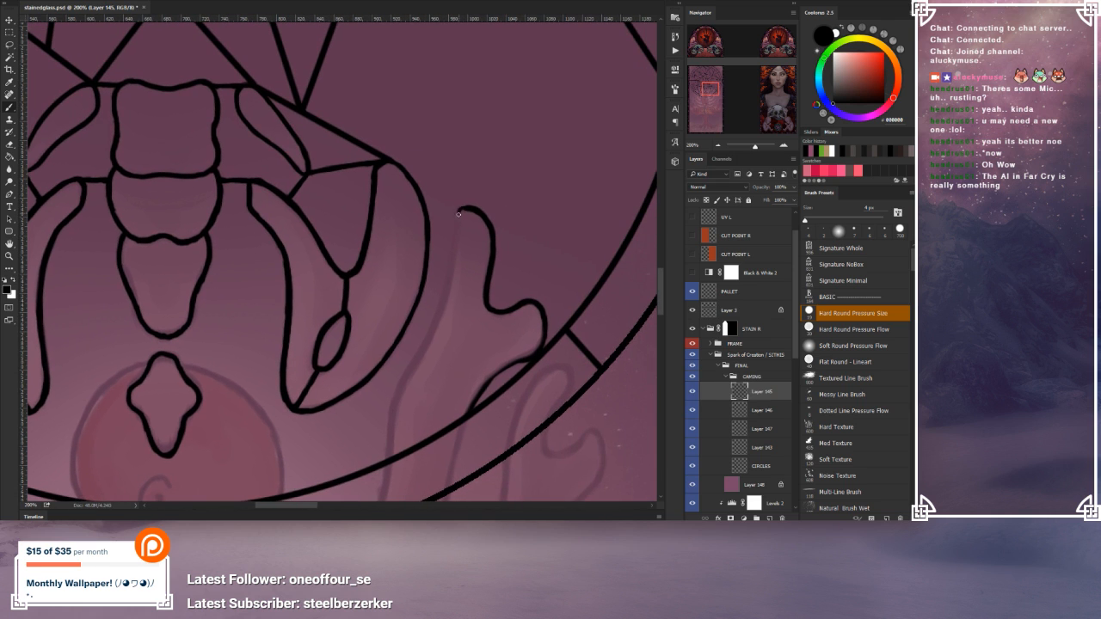
mouse_move(458, 212)
left_mouse_down()
mouse_move(455, 273)
mouse_move(456, 216)
mouse_move(423, 346)
left_mouse_up()
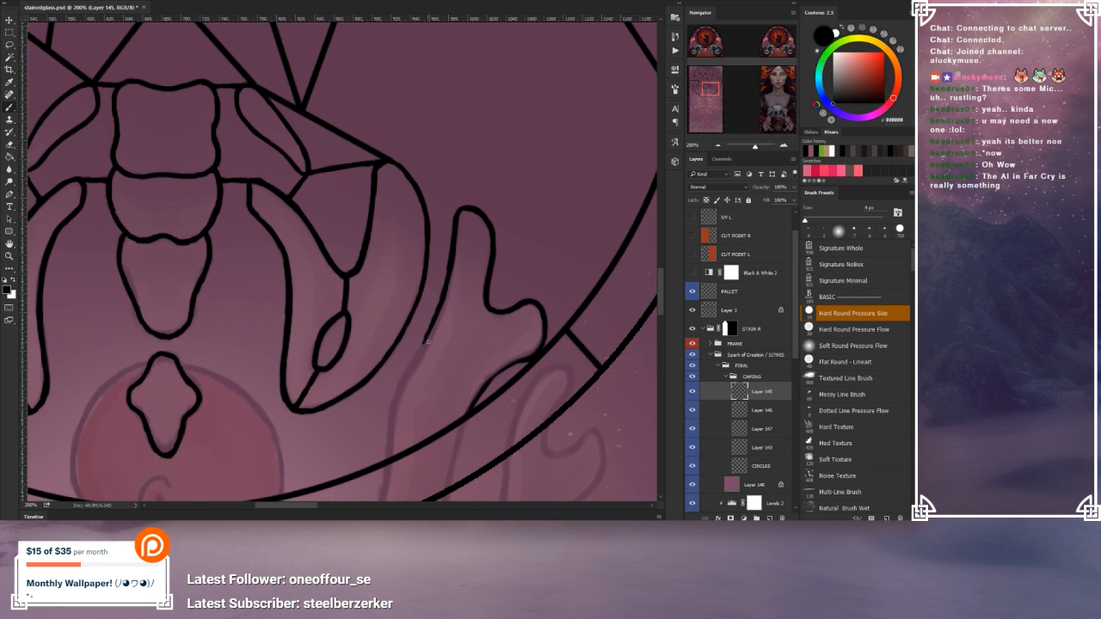
scroll(474, 347, "down", 2)
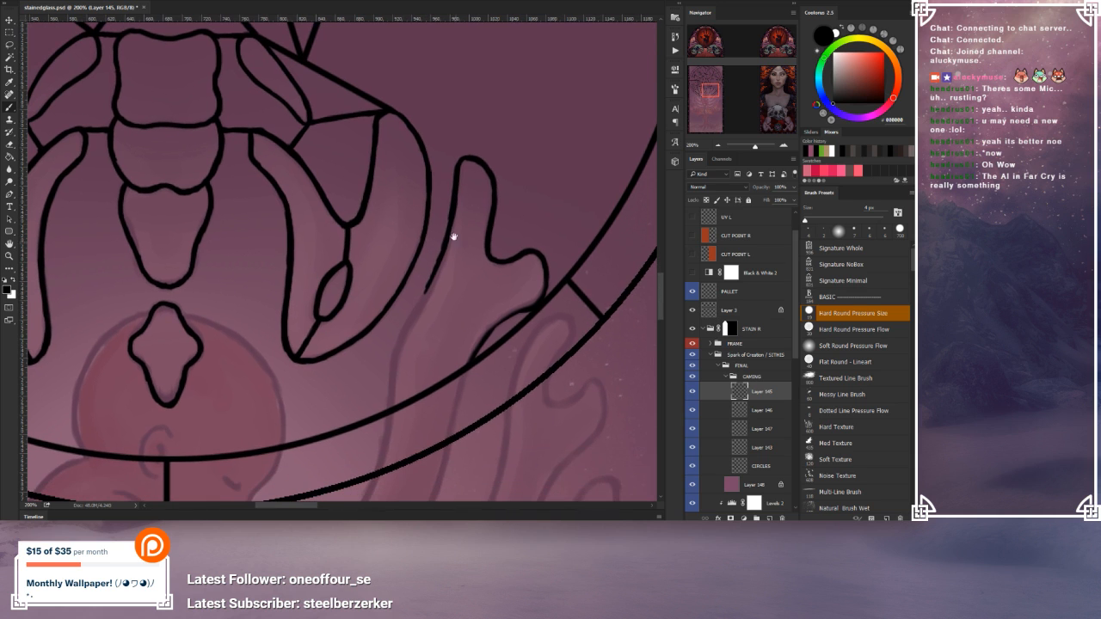
left_click_drag(426, 291, 397, 348)
mouse_move(392, 376)
left_mouse_down()
mouse_move(390, 409)
mouse_move(395, 374)
mouse_move(393, 391)
left_mouse_up()
left_click_drag(396, 365, 392, 382)
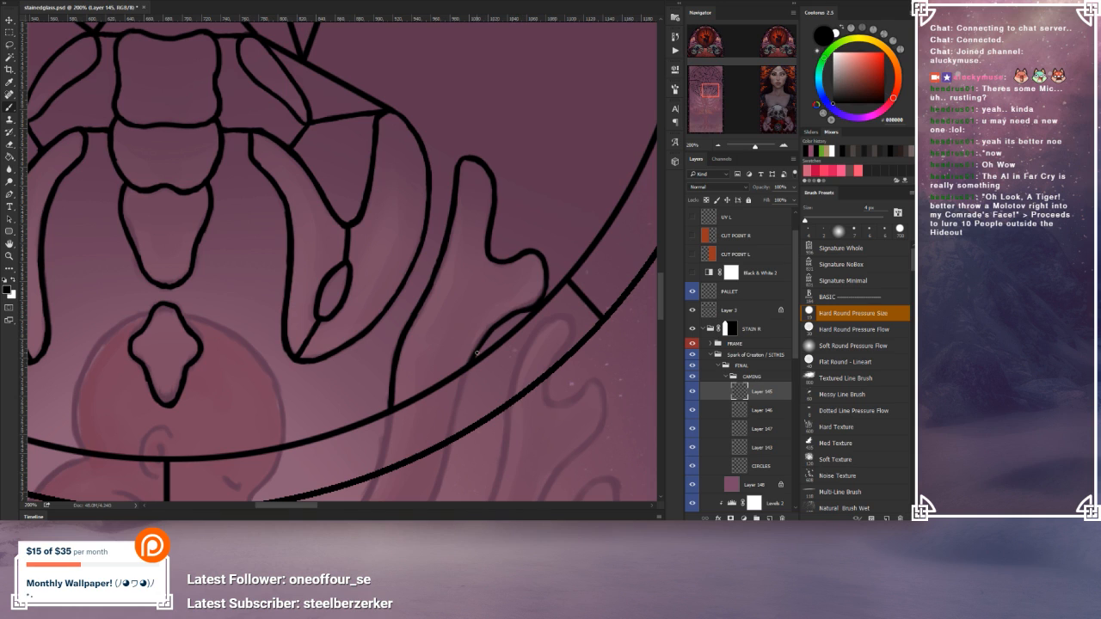
Step: Continue both edge lines of the right forked bone across the ring band
mouse_move(469, 368)
left_mouse_down()
mouse_move(459, 397)
mouse_move(483, 305)
mouse_move(472, 256)
mouse_move(460, 301)
left_mouse_up()
left_click_drag(477, 243, 462, 302)
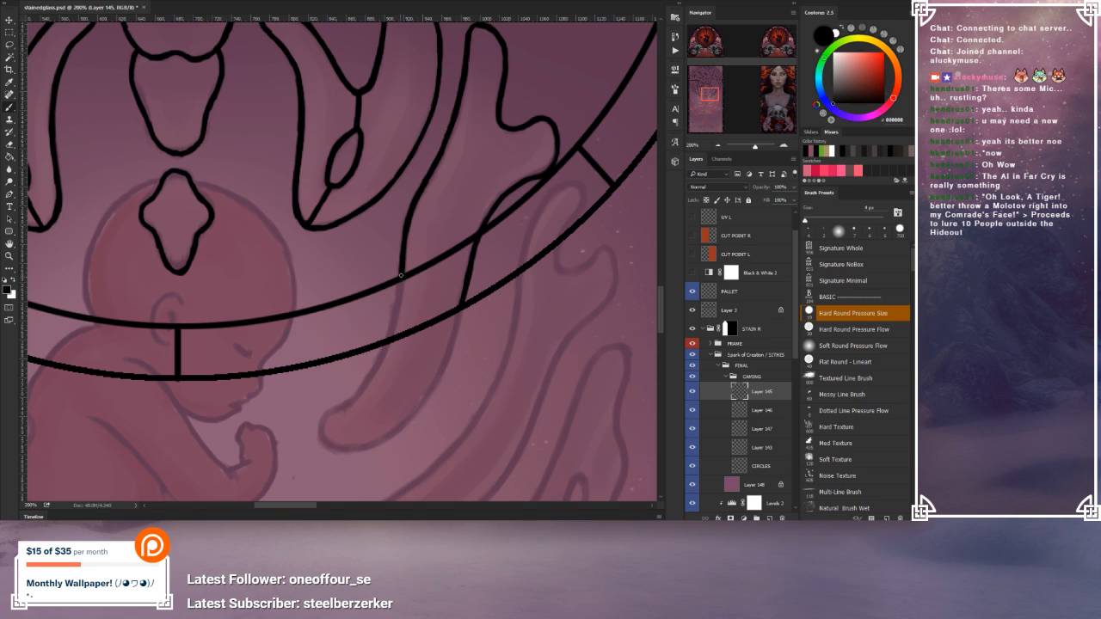
left_click_drag(402, 273, 390, 336)
Step: Outline the left forked bone's lower end below the ring, joining both edges in a rounded tip beside the fetus's back
left_click_drag(319, 357, 470, 322)
left_click_drag(400, 332, 422, 339)
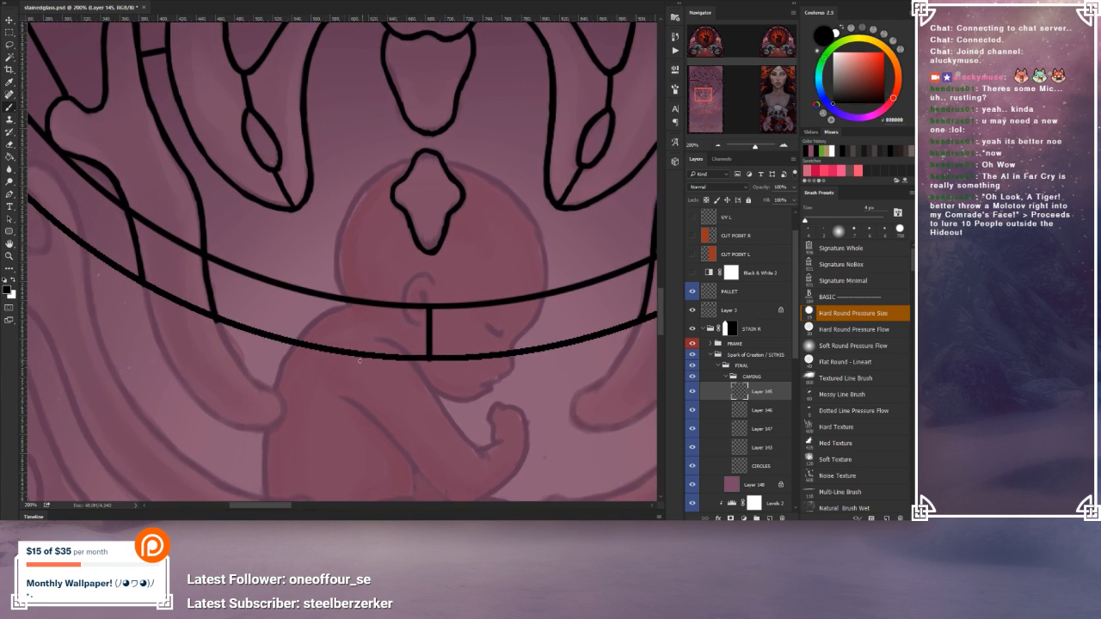
mouse_move(142, 286)
left_mouse_down()
mouse_move(167, 359)
mouse_move(159, 338)
mouse_move(202, 404)
mouse_move(165, 353)
mouse_move(191, 396)
mouse_move(232, 425)
mouse_move(215, 415)
mouse_move(262, 429)
left_mouse_up()
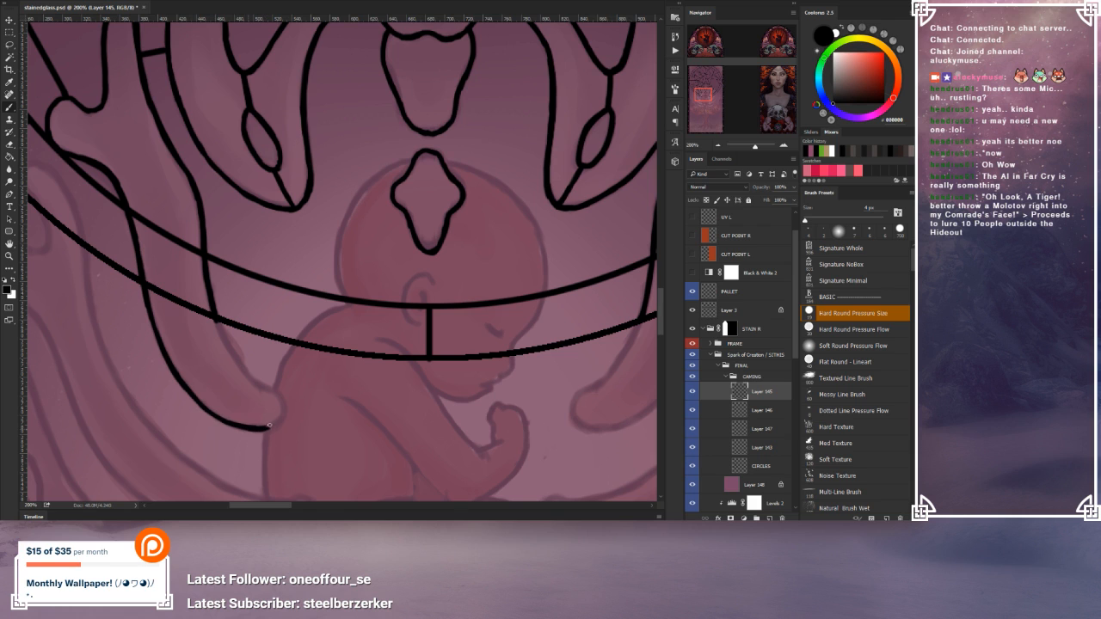
left_click_drag(259, 381, 237, 314)
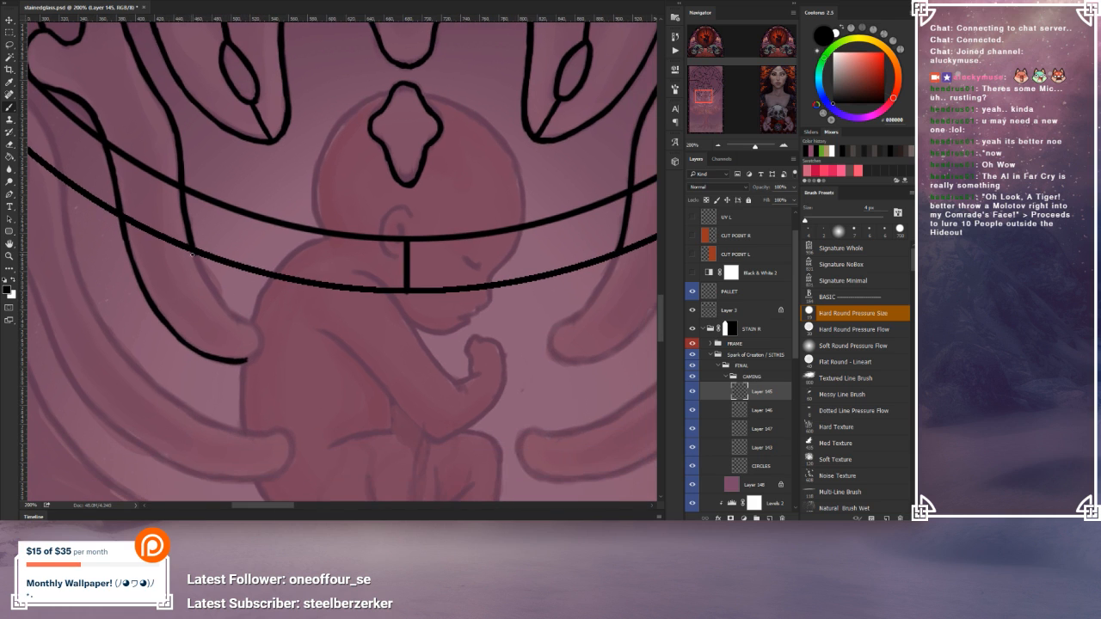
mouse_move(193, 252)
left_mouse_down()
mouse_move(205, 281)
mouse_move(196, 256)
mouse_move(232, 315)
left_mouse_up()
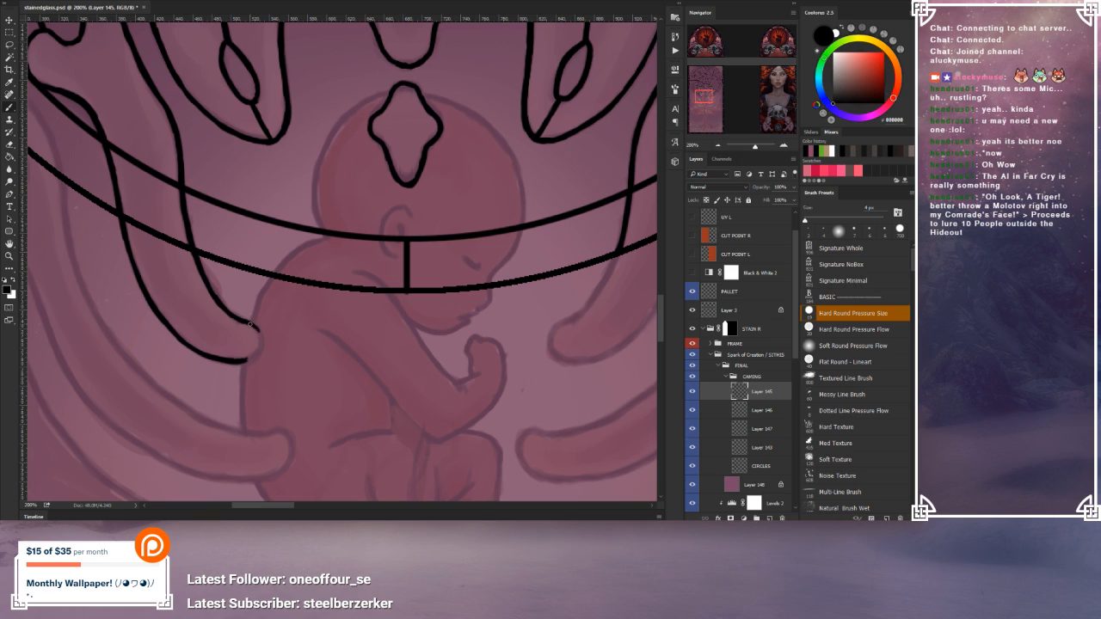
mouse_move(258, 330)
left_mouse_down()
mouse_move(253, 360)
mouse_move(259, 335)
left_mouse_up()
left_click_drag(259, 343, 258, 331)
left_click_drag(261, 340, 246, 326)
Step: Touch up the left forked bone's outer edge near the ring and the line joints of the ribs beside the vertebrae
left_click_drag(188, 222, 266, 347)
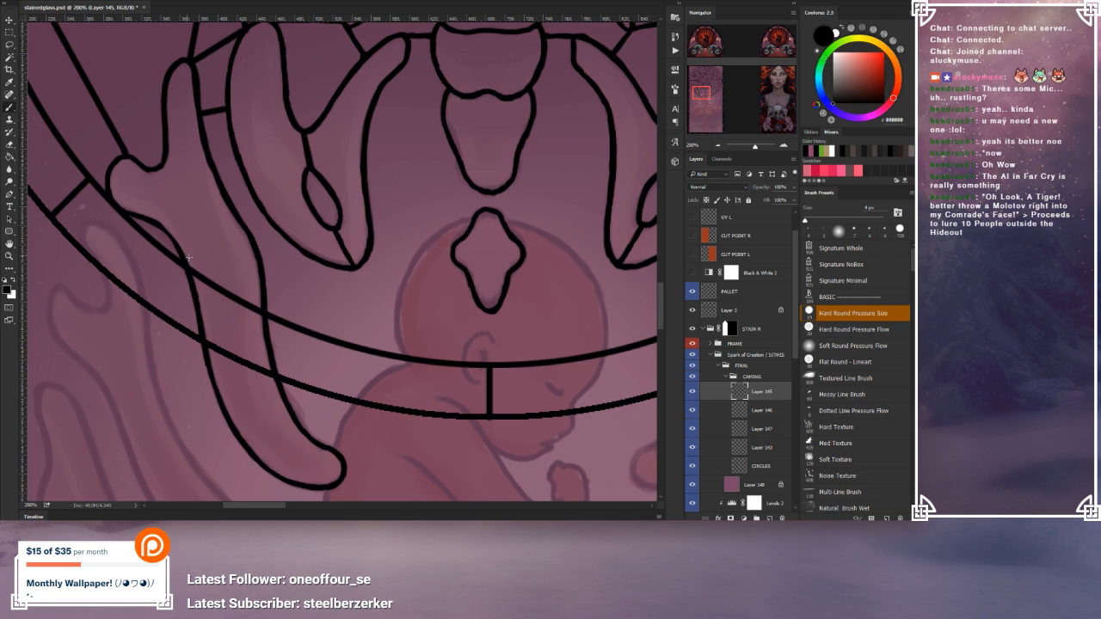
left_click_drag(166, 231, 194, 264)
left_click_drag(560, 332, 369, 376)
mouse_move(515, 315)
left_mouse_down()
mouse_move(433, 346)
mouse_move(399, 392)
left_mouse_up()
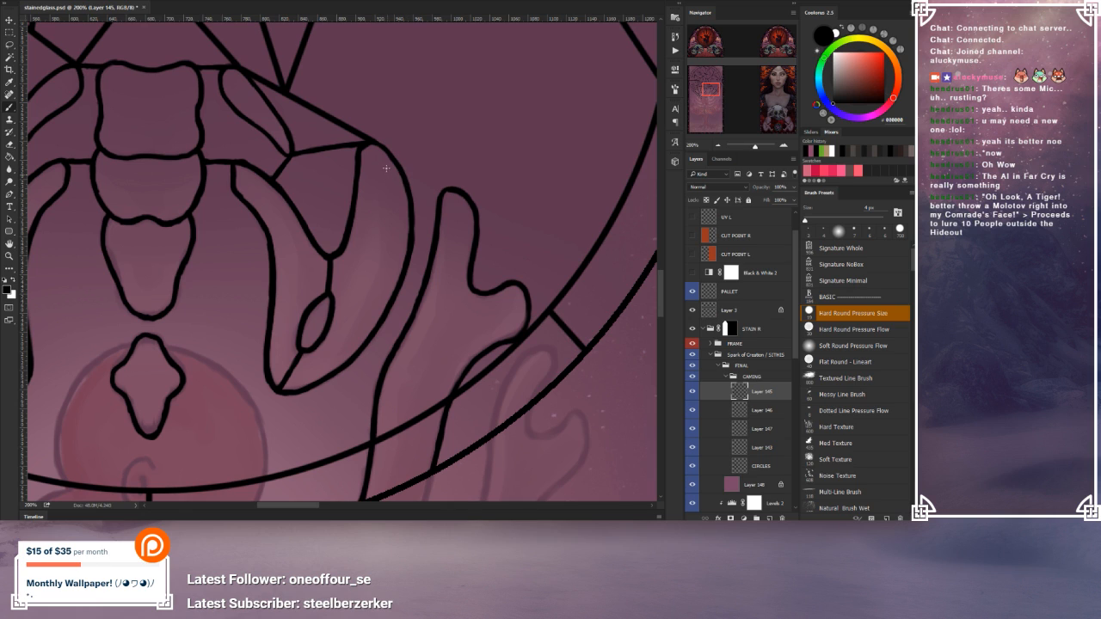
left_click_drag(306, 397, 416, 383)
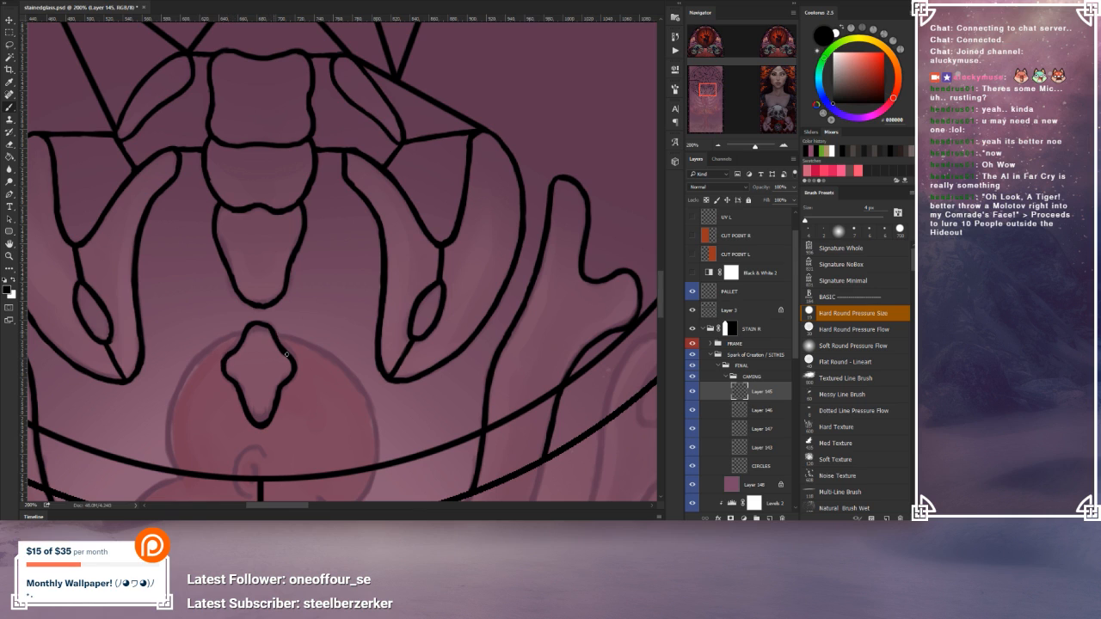
left_click_drag(301, 350, 321, 384)
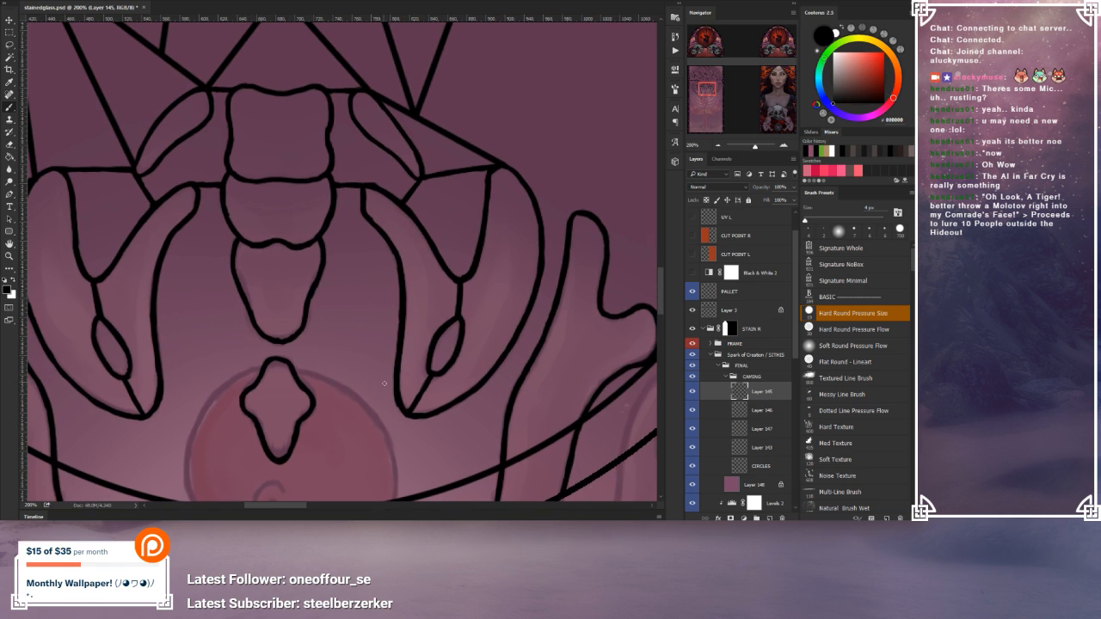
left_click_drag(362, 270, 401, 309)
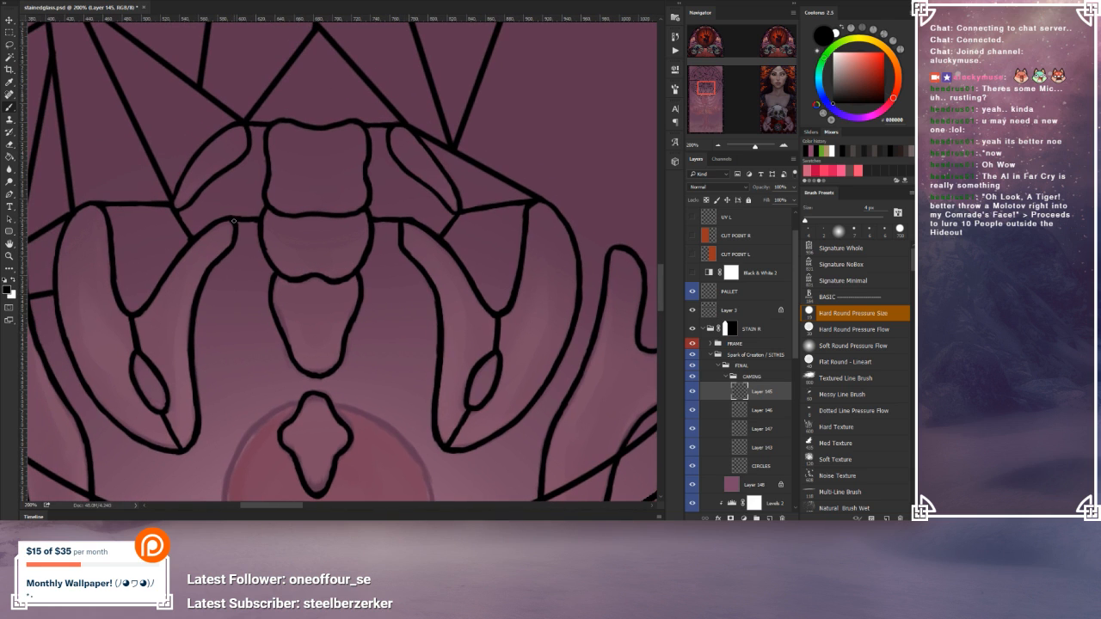
left_click_drag(385, 223, 378, 219)
left_click_drag(192, 197, 199, 223)
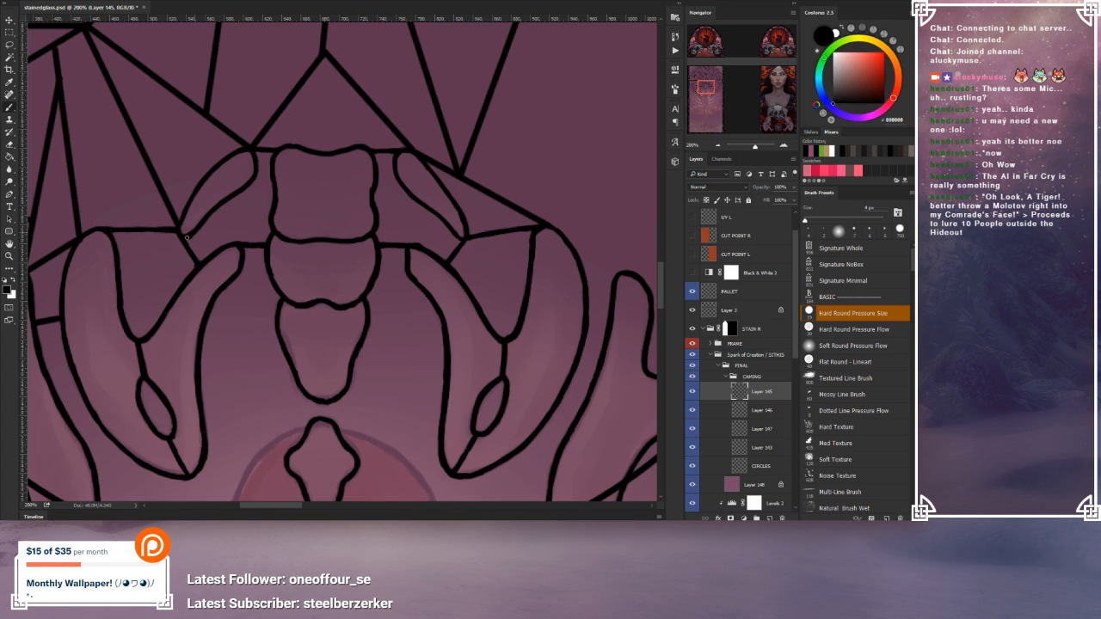
left_click_drag(179, 225, 178, 234)
left_click_drag(438, 219, 462, 240)
Step: Draw the right forked bone's inner edge below the ring and curve it around the start of its rounded tip
left_click_drag(421, 469, 542, 367)
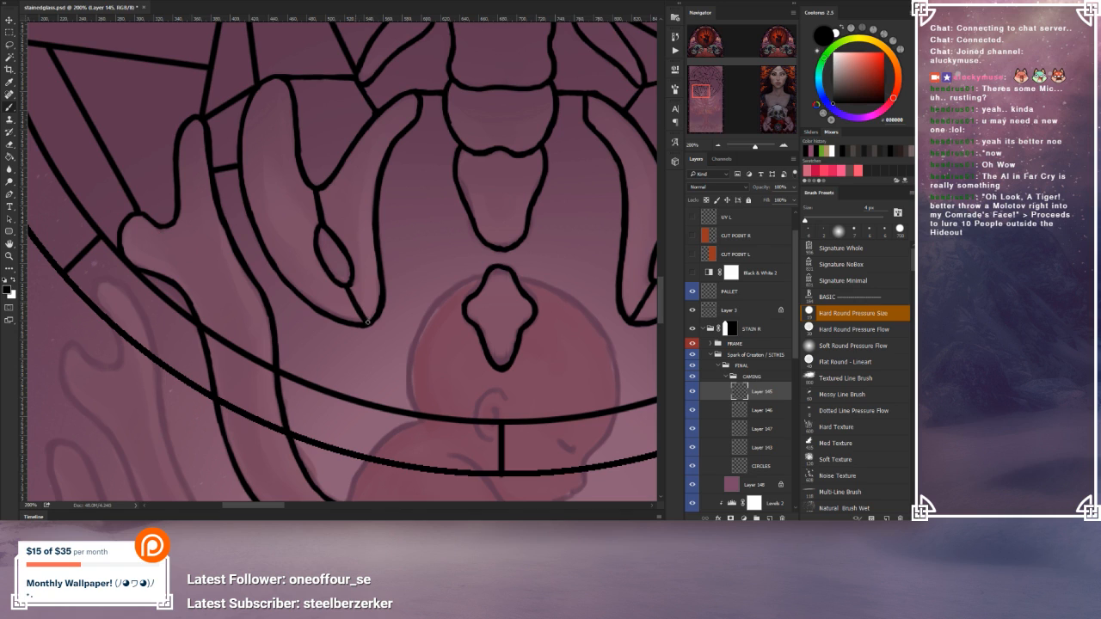
mouse_move(645, 319)
left_mouse_down()
mouse_move(513, 335)
mouse_move(509, 310)
left_mouse_up()
left_click_drag(292, 315, 464, 327)
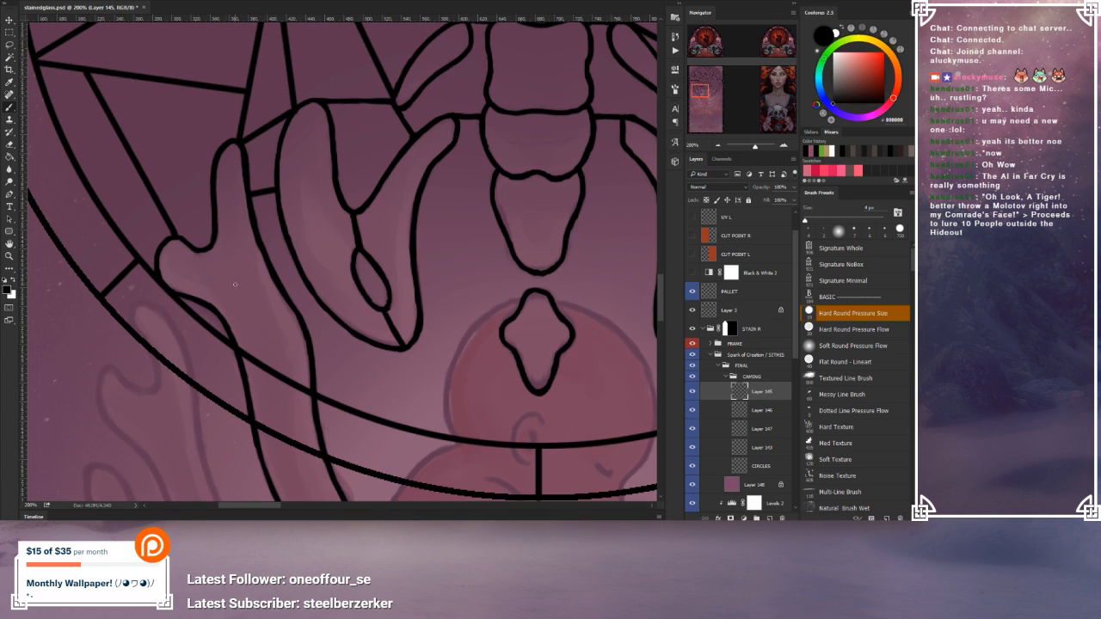
left_click_drag(300, 419, 258, 362)
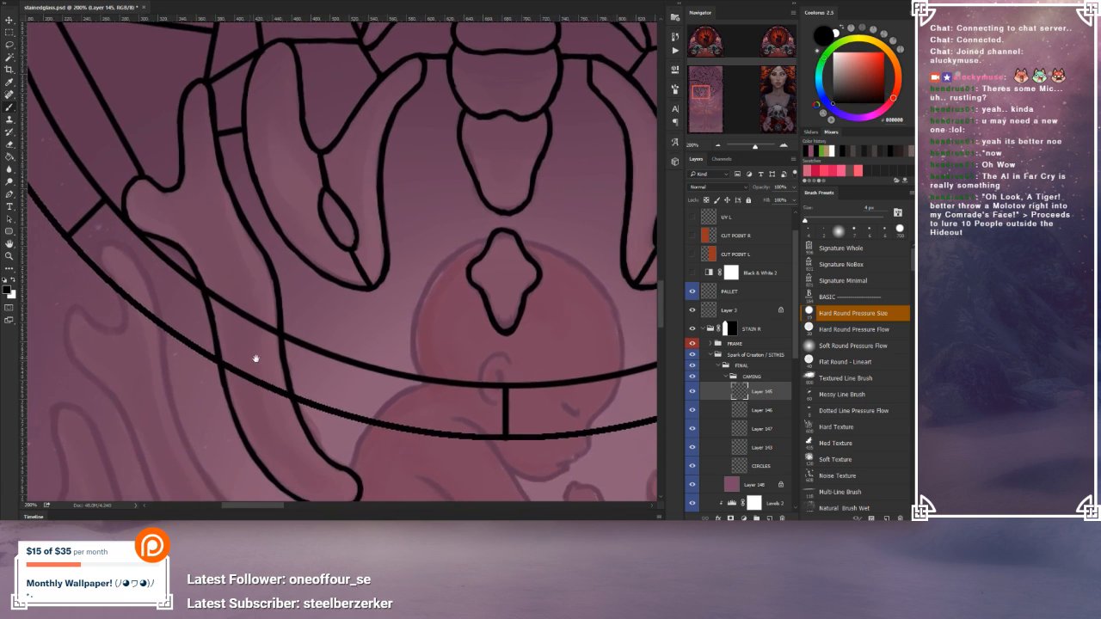
left_click_drag(381, 395, 204, 317)
left_click_drag(463, 351, 449, 301)
mouse_move(497, 236)
left_mouse_down()
mouse_move(475, 279)
mouse_move(495, 244)
mouse_move(473, 291)
mouse_move(487, 261)
mouse_move(460, 305)
mouse_move(474, 285)
mouse_move(436, 316)
mouse_move(453, 307)
mouse_move(427, 330)
mouse_move(433, 321)
mouse_move(445, 352)
left_mouse_up()
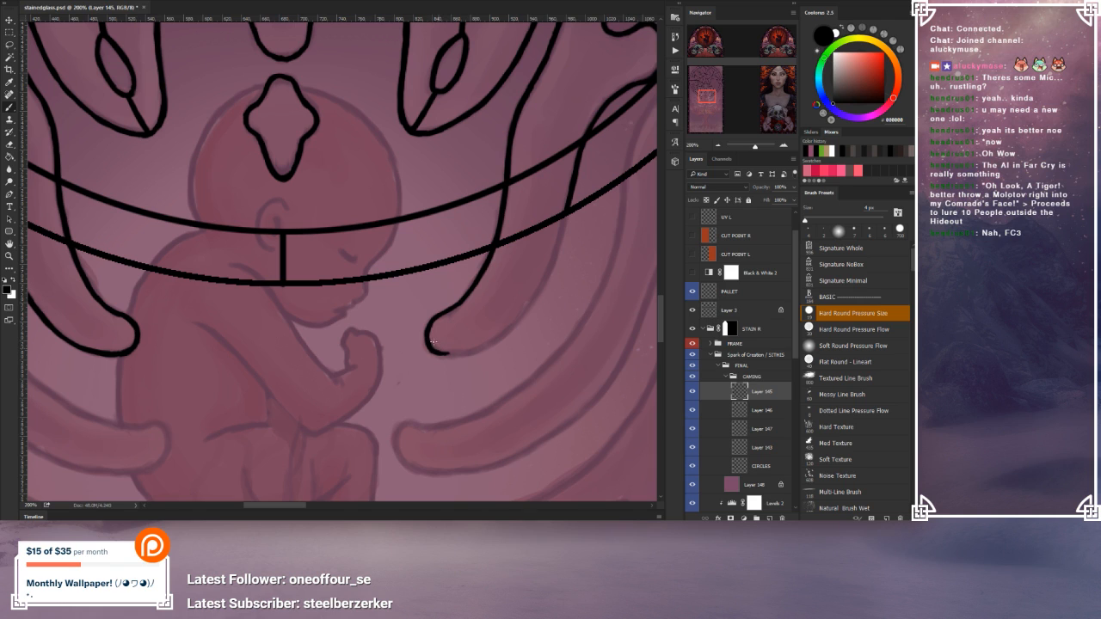
Step: Draw the right forked bone's outer edge below the ring, enlarging the Brush to 7 px, and close it at the rounded tip
mouse_move(563, 223)
left_mouse_down()
mouse_move(542, 282)
mouse_move(554, 259)
left_mouse_up()
key("bracketright")
key("bracketright")
key("bracketright")
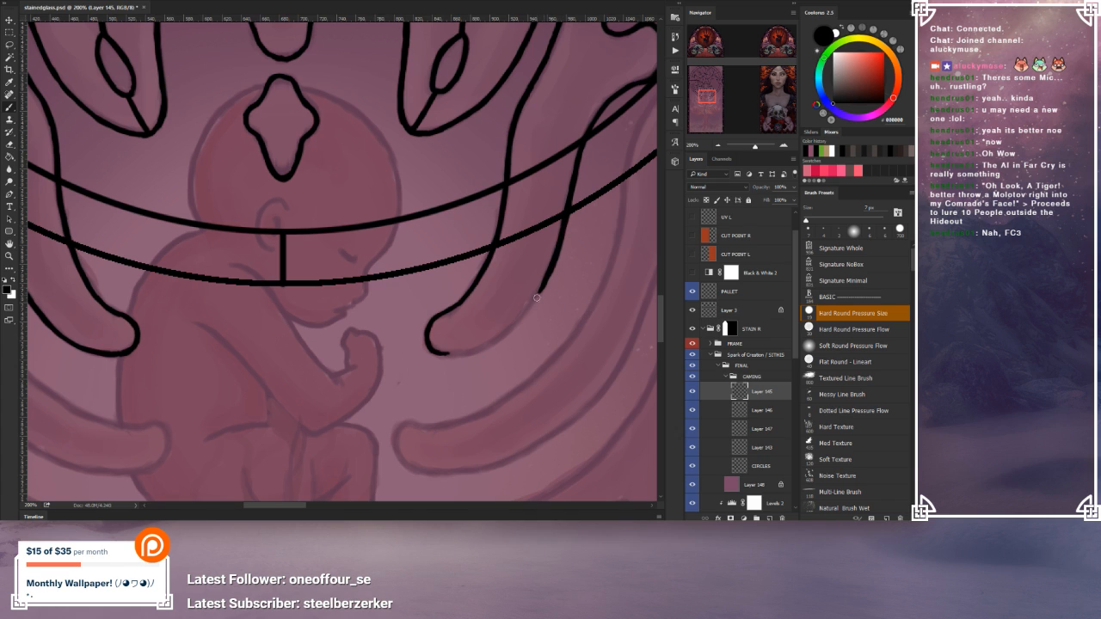
left_click_drag(549, 269, 529, 306)
mouse_move(535, 298)
left_mouse_down()
mouse_move(489, 345)
mouse_move(509, 330)
mouse_move(436, 351)
mouse_move(461, 355)
mouse_move(446, 354)
mouse_move(507, 332)
mouse_move(485, 349)
left_mouse_up()
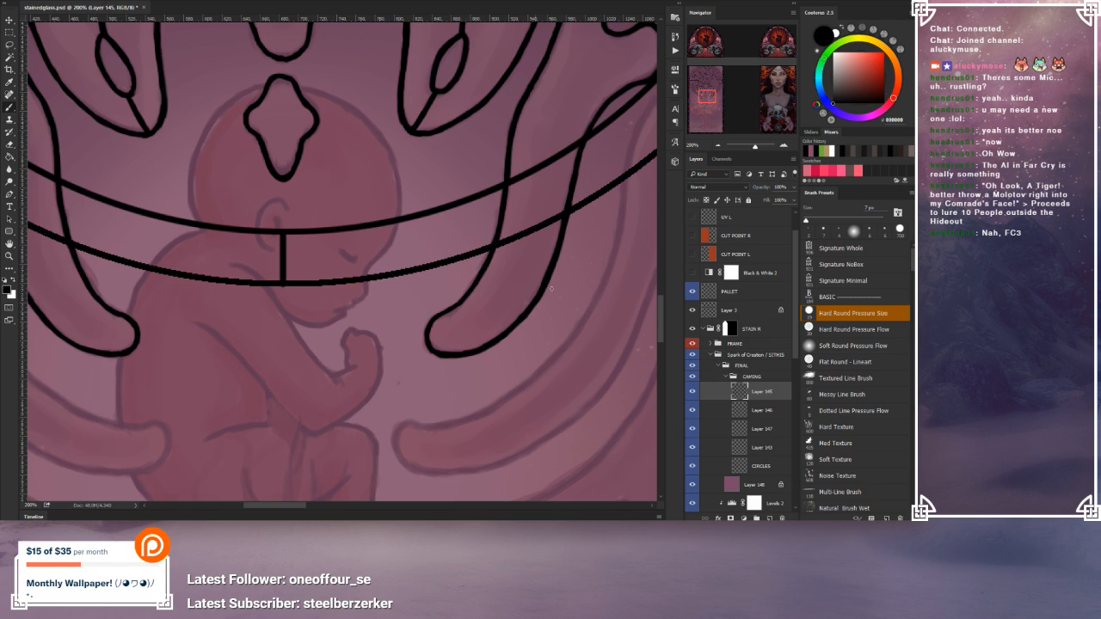
left_click_drag(546, 267, 532, 293)
key("ctrl+z")
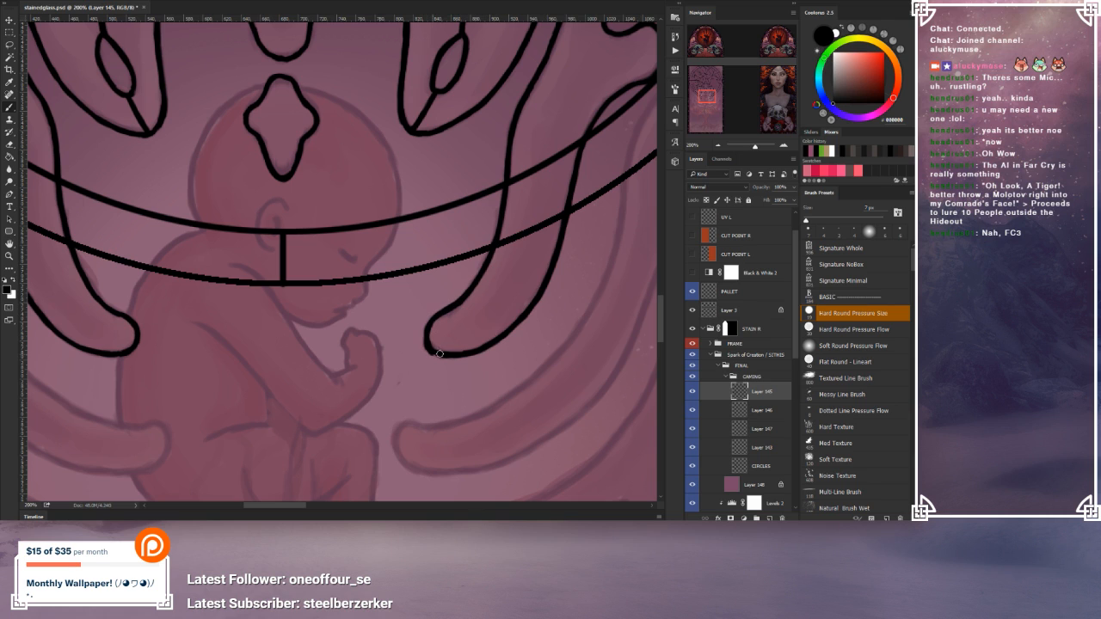
Step: Thicken the upper-left edge of the top vertebra's outline and check the linework at 100% zoom
left_click_drag(302, 317, 382, 345)
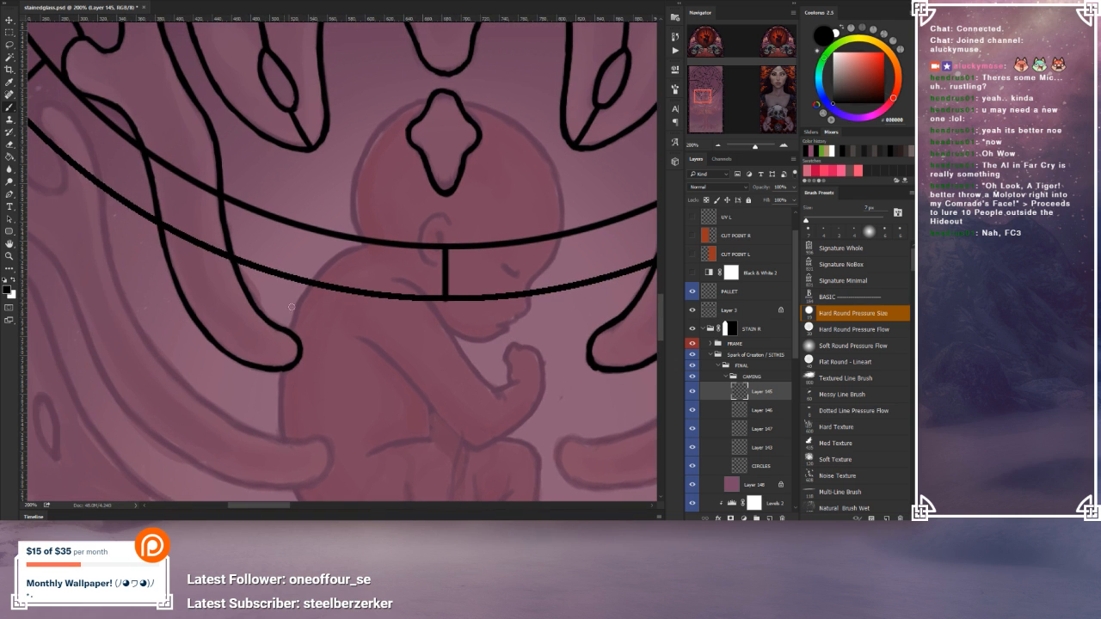
left_click_drag(469, 316, 362, 468)
mouse_move(361, 366)
left_mouse_down()
mouse_move(359, 418)
mouse_move(376, 457)
left_mouse_up()
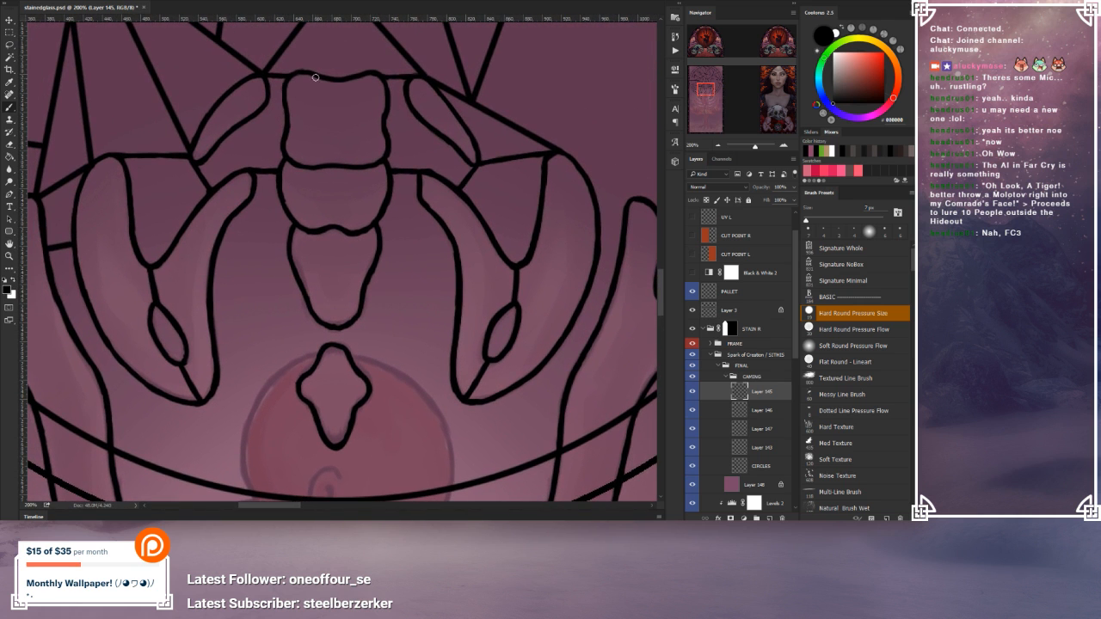
left_click_drag(317, 80, 300, 123)
left_click_drag(346, 406, 513, 341)
left_click_drag(514, 400, 375, 454)
left_click(719, 145)
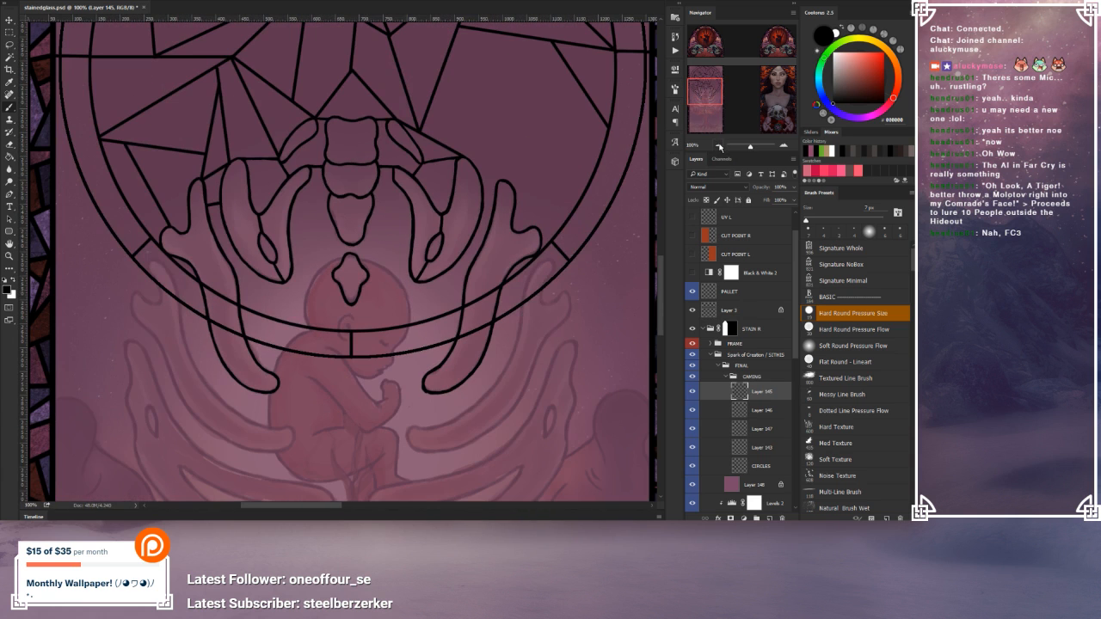
left_click_drag(499, 281, 489, 305)
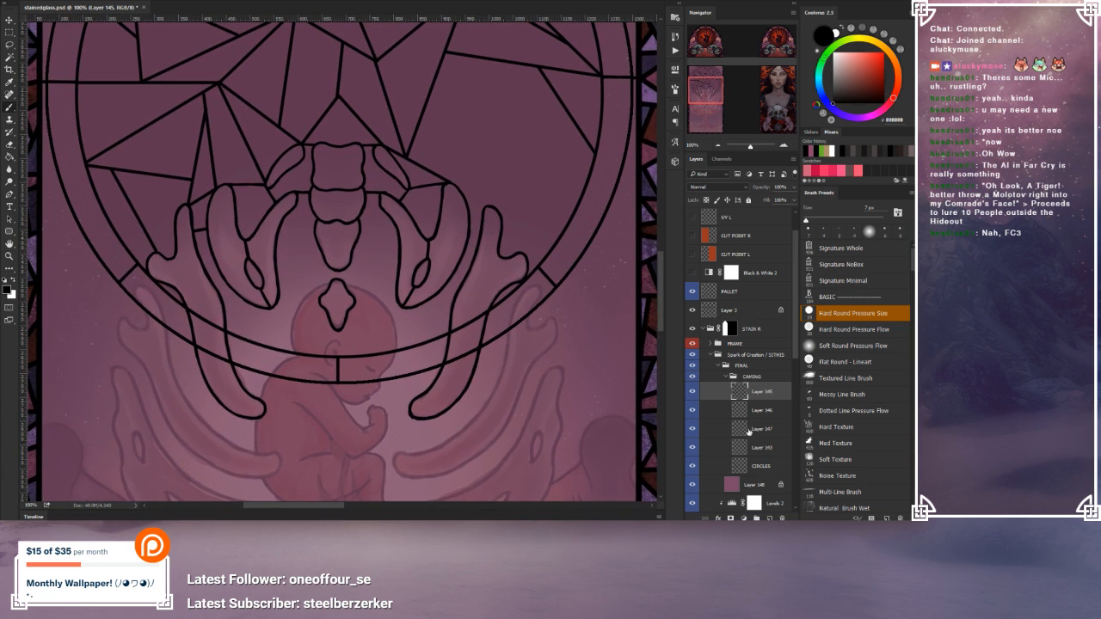
Step: Toggle the visibility of Layer 143 and the CIRCLES layer to identify the ring, and add a layer mask to CIRCLES
left_click(692, 448)
left_click(692, 465)
left_click(692, 466)
left_click(691, 447)
left_click(743, 469)
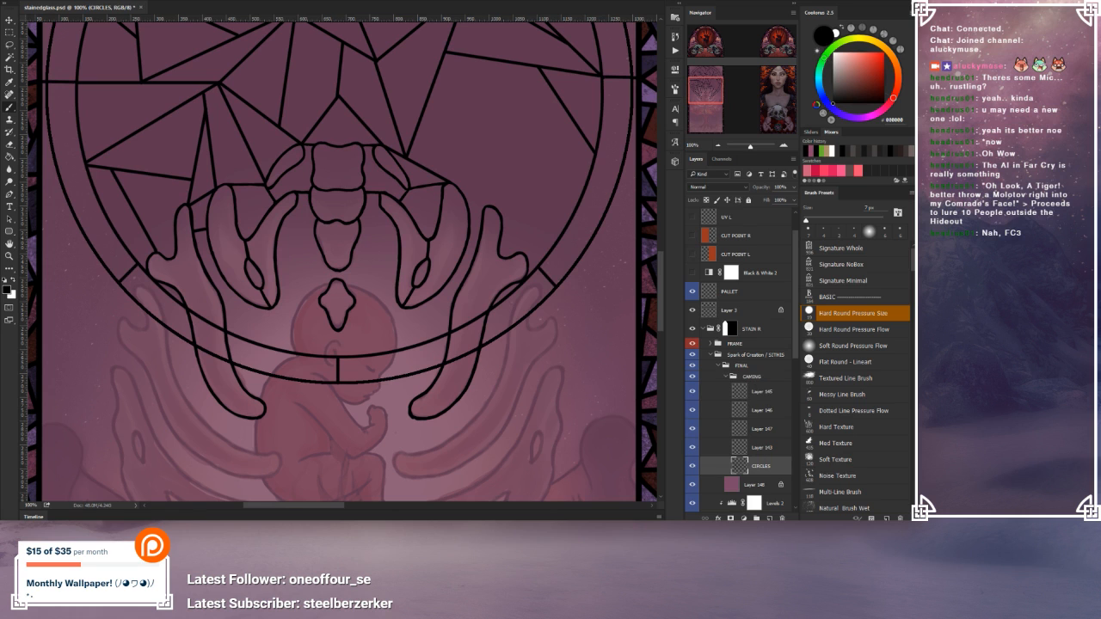
left_click(730, 518)
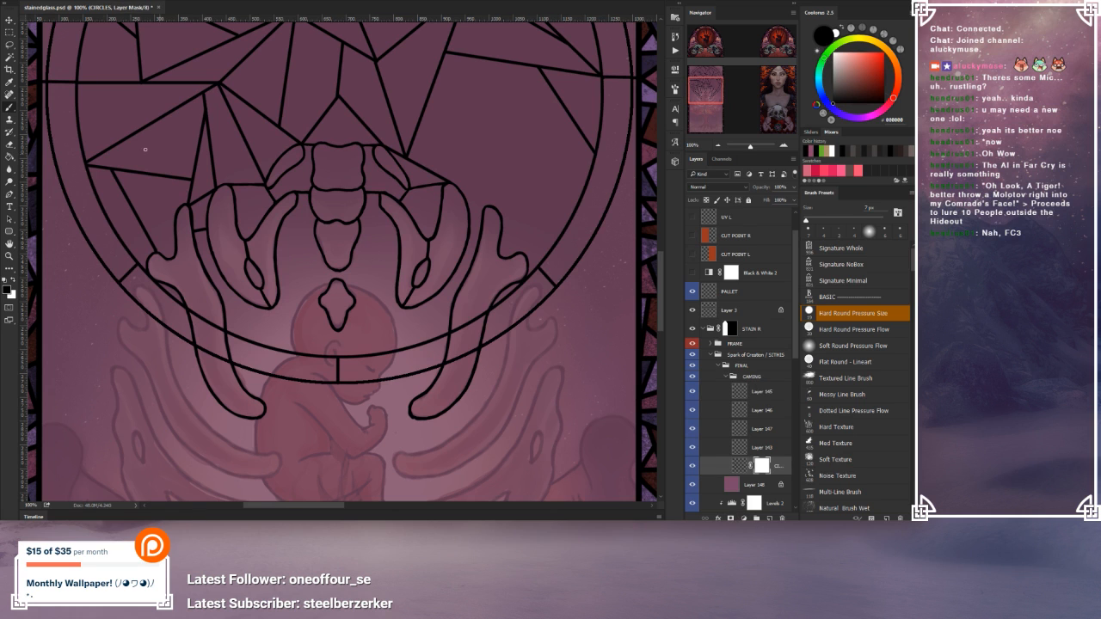
Step: Mask out the ring lines crossing the inside of the left forked bone with black on the CIRCLES mask
left_click(784, 146)
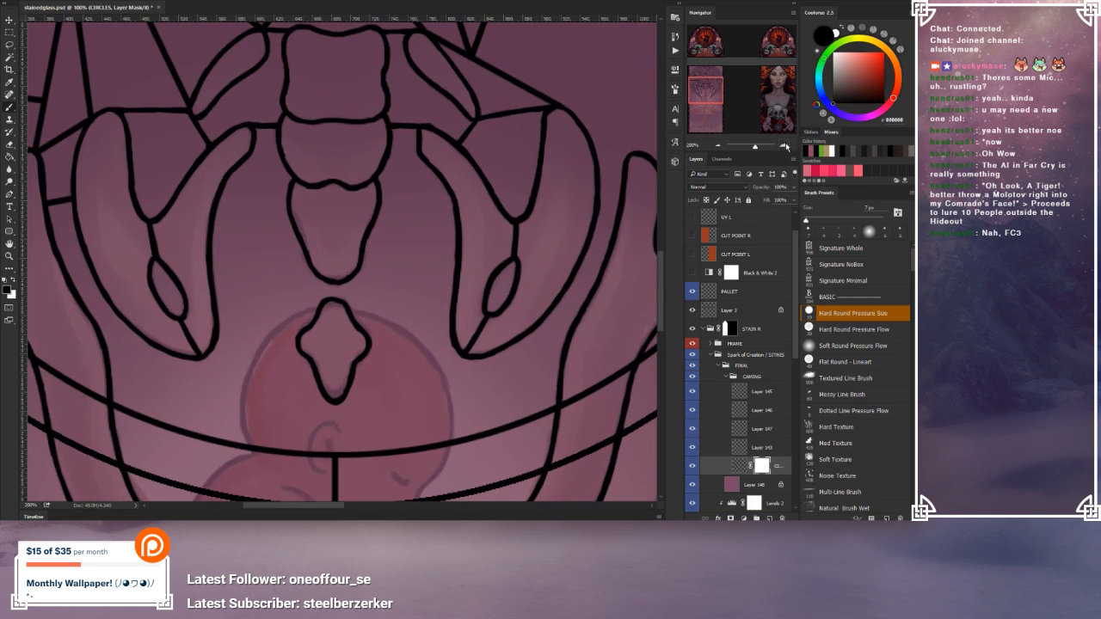
left_click_drag(350, 366, 549, 257)
left_click_drag(256, 268, 235, 251)
mouse_move(276, 294)
left_mouse_down()
mouse_move(288, 330)
mouse_move(260, 340)
mouse_move(249, 315)
mouse_move(289, 359)
mouse_move(268, 337)
mouse_move(312, 362)
left_mouse_up()
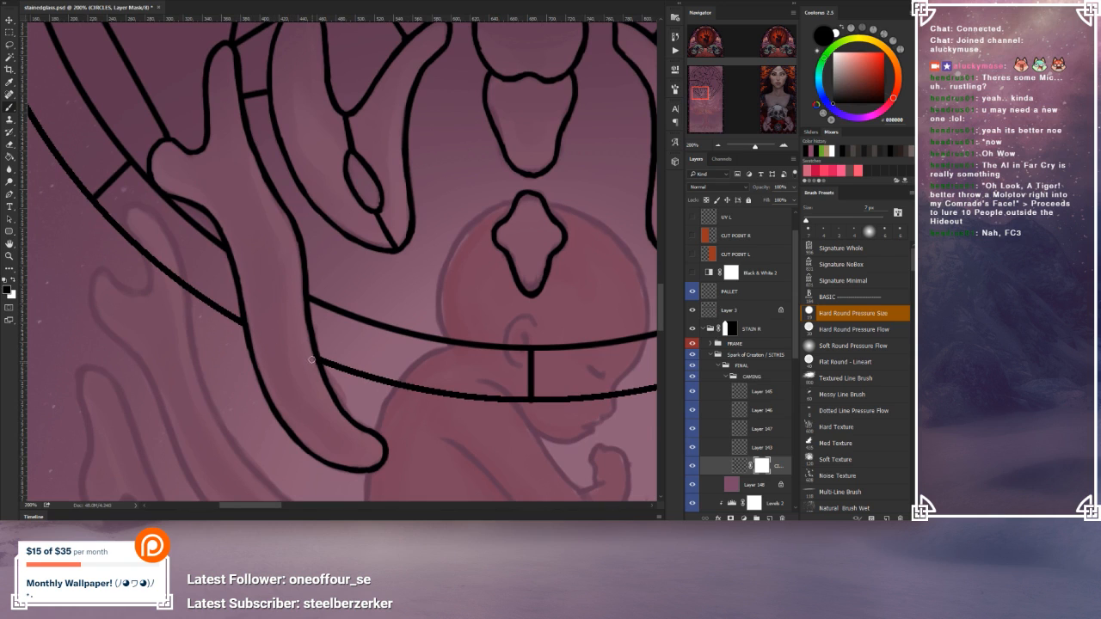
Step: Mask out the ring lines crossing the inside of the right forked bone and check the result at 66.7% zoom
left_click_drag(528, 378, 320, 374)
left_click_drag(498, 347, 345, 375)
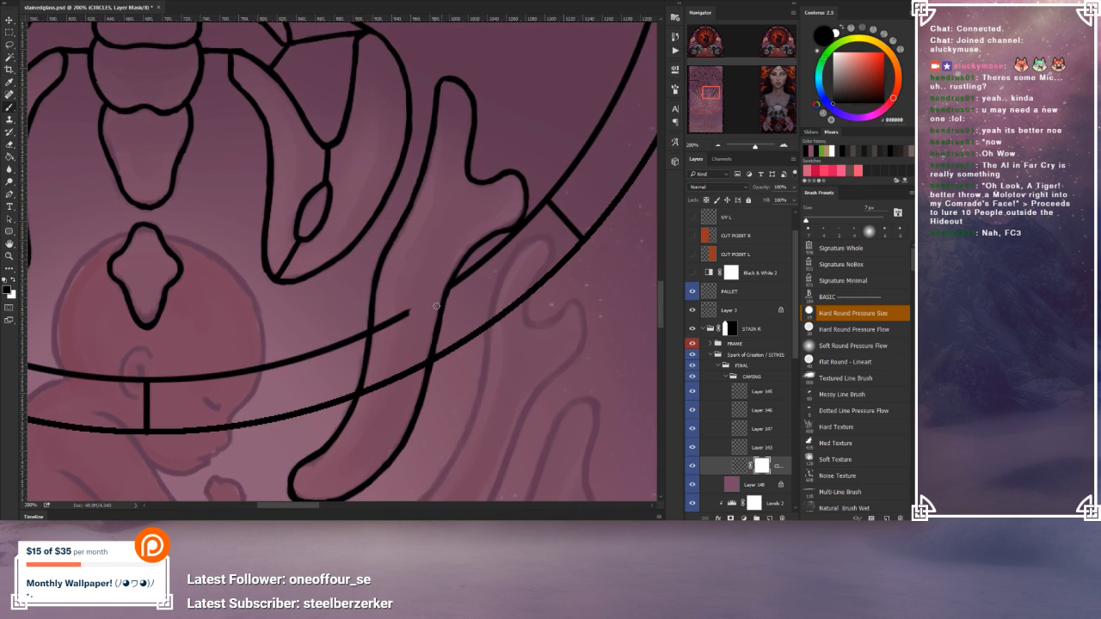
left_click_drag(406, 313, 375, 332)
mouse_move(374, 388)
left_mouse_down()
mouse_move(361, 398)
mouse_move(425, 364)
mouse_move(420, 375)
mouse_move(555, 409)
left_mouse_up()
left_click_drag(396, 314, 467, 327)
left_click(719, 145)
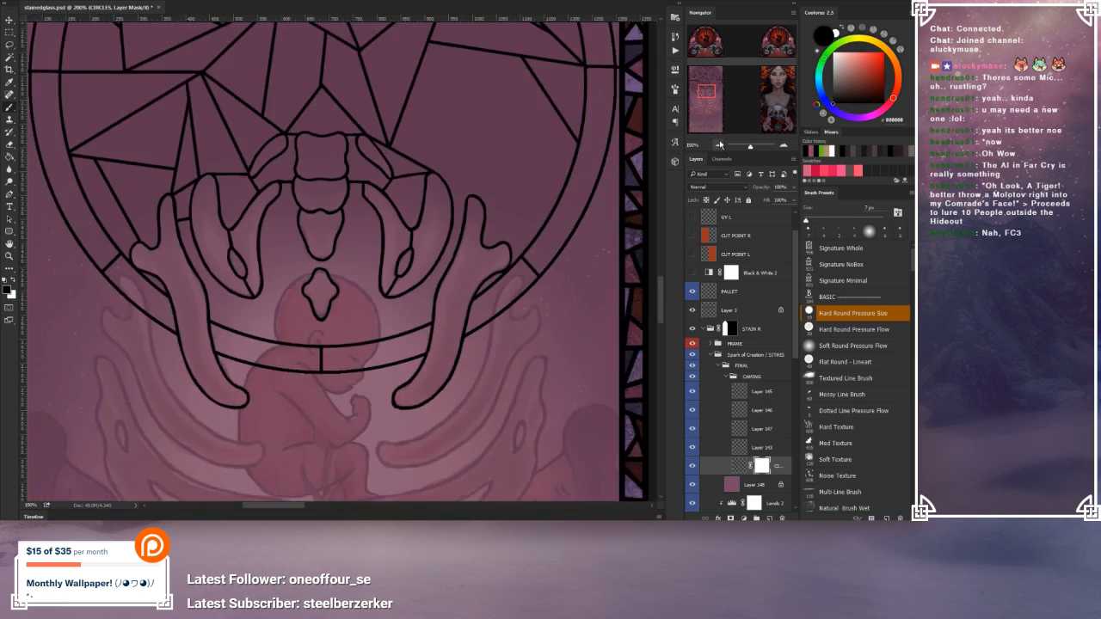
left_click(719, 144)
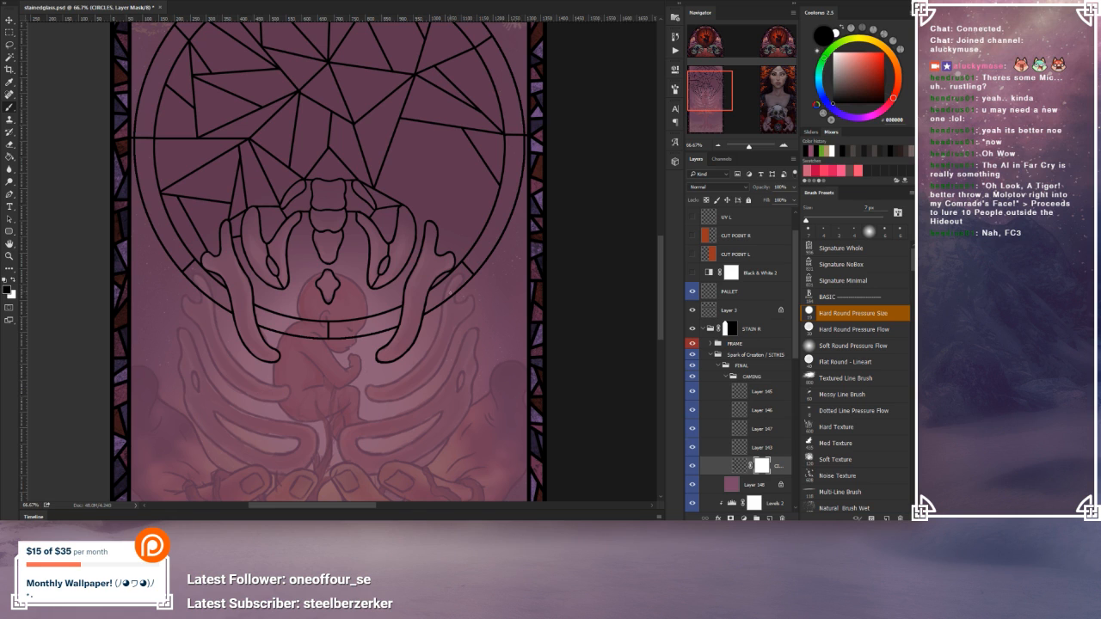
left_click_drag(375, 260, 362, 307)
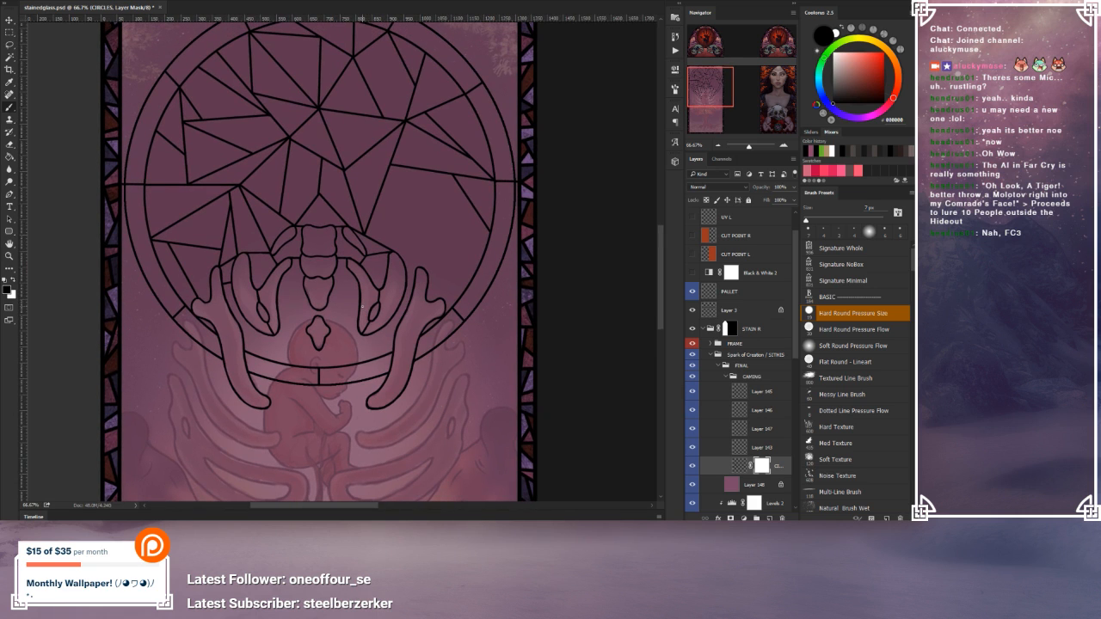
Step: Create a new layer above Layer 145 and lay a straight, diagonal Pen path across the left forked bone at the ring
left_click(756, 393)
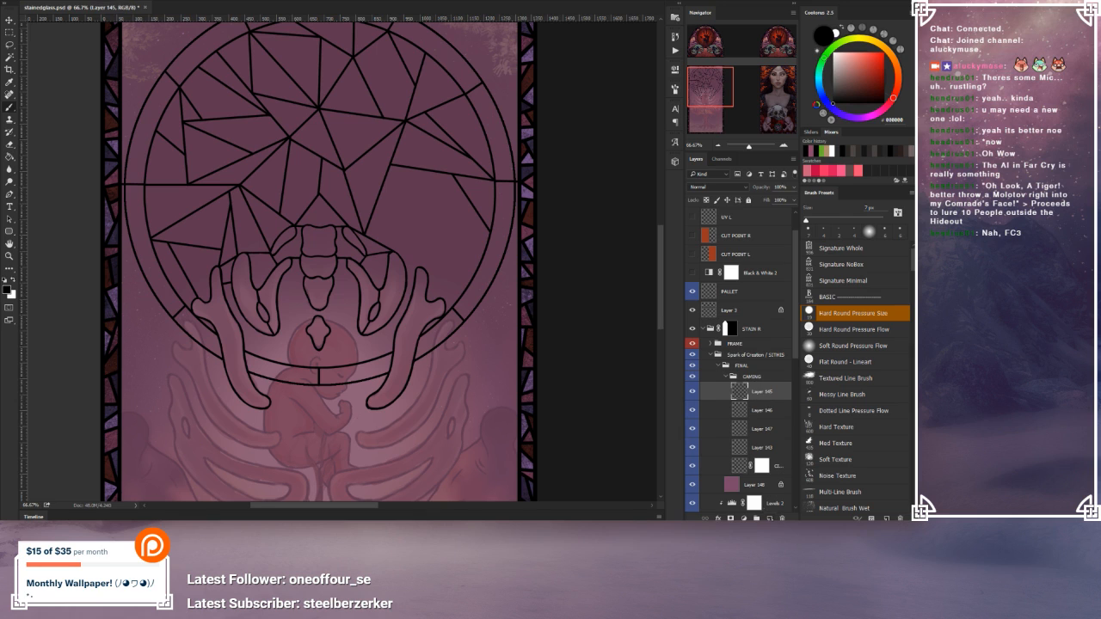
left_click(768, 519)
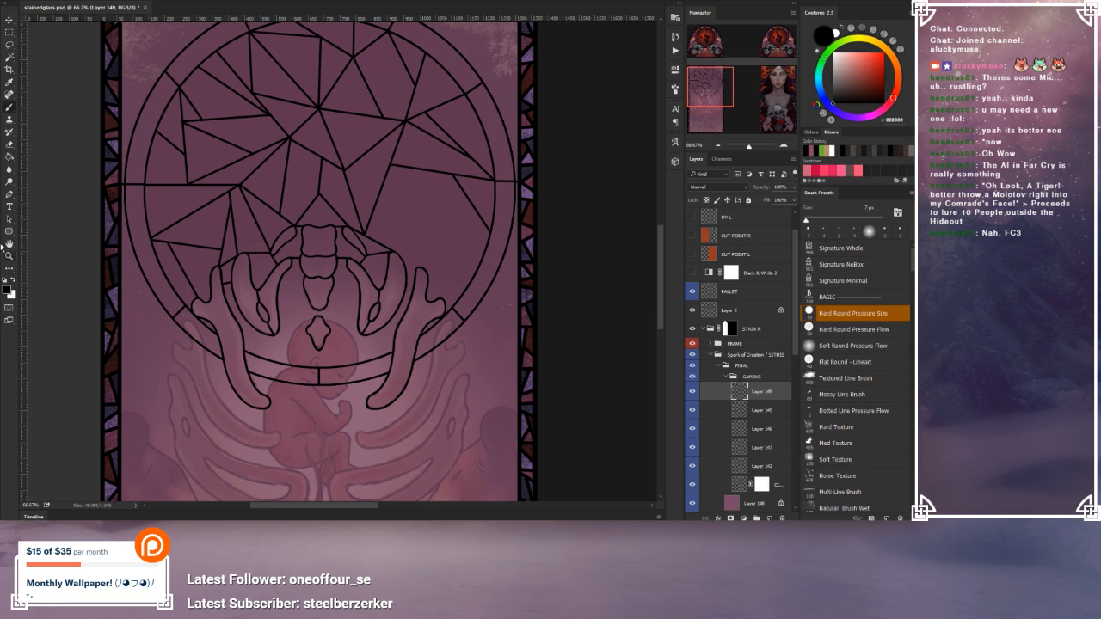
left_click(9, 197)
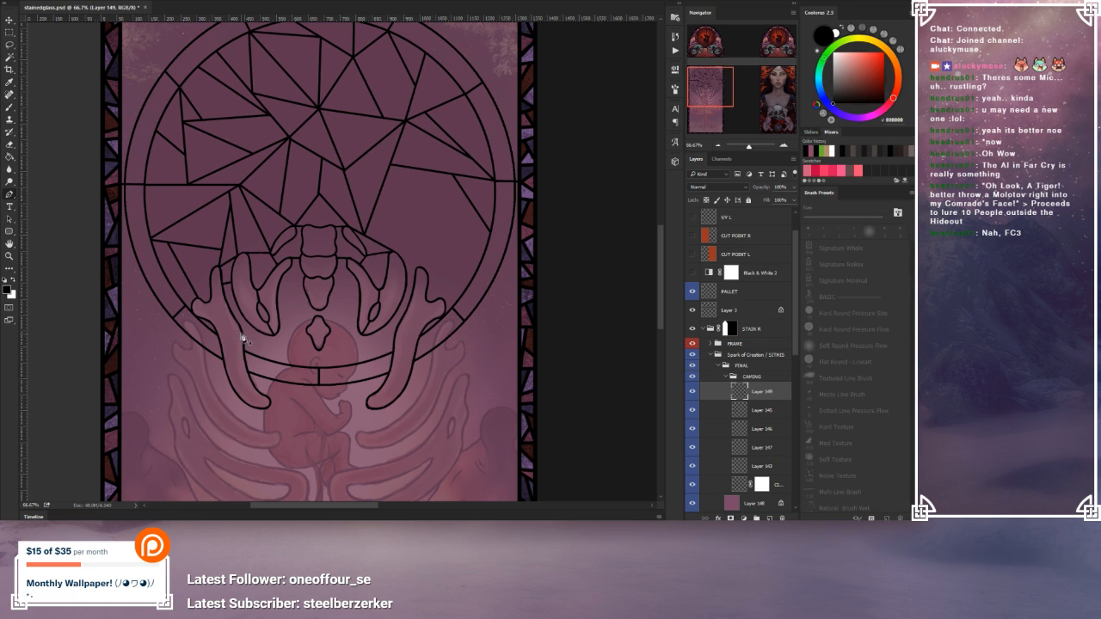
right_click(253, 380)
left_click(306, 212)
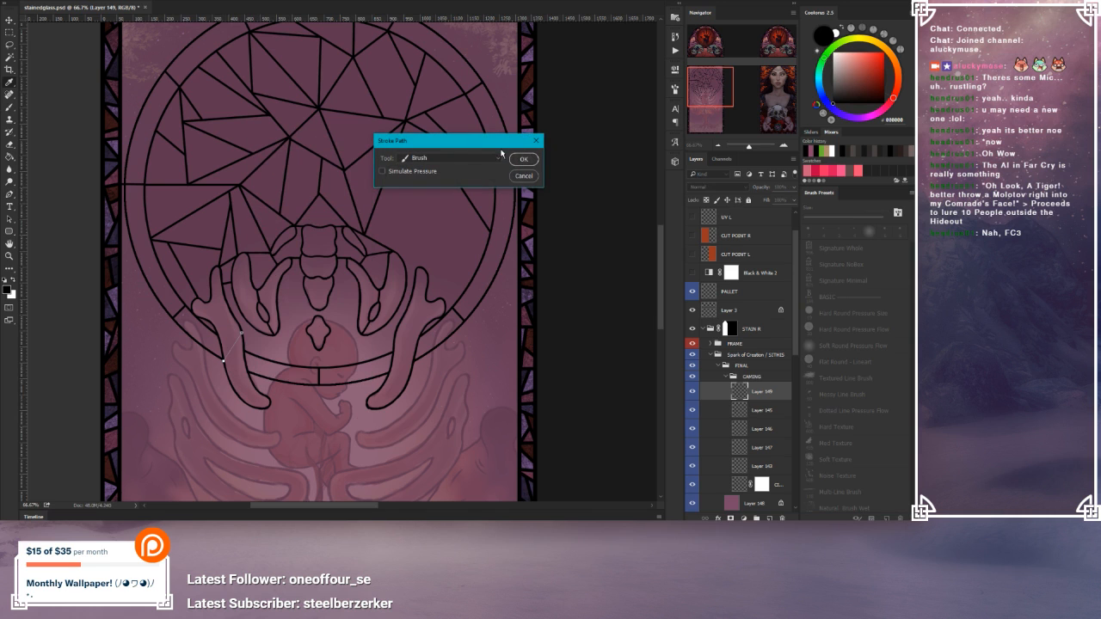
left_click(523, 176)
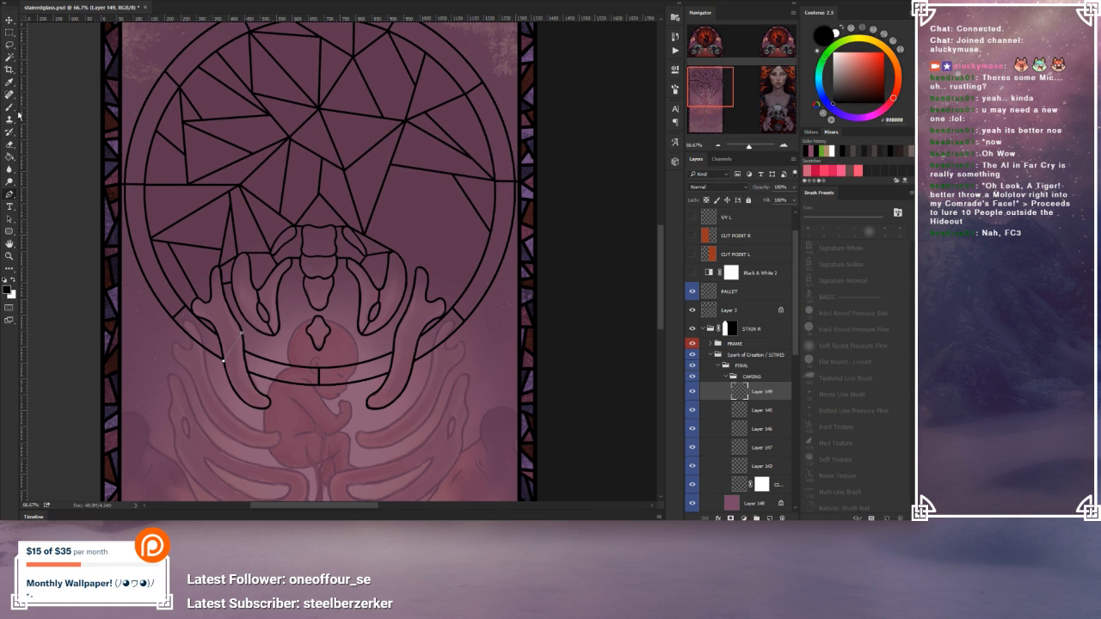
left_click(10, 108)
left_click(10, 194)
Step: Stroke the diagonal path across the left forked bone with the Brush, without simulated pressure, and delete the path
left_click(781, 148)
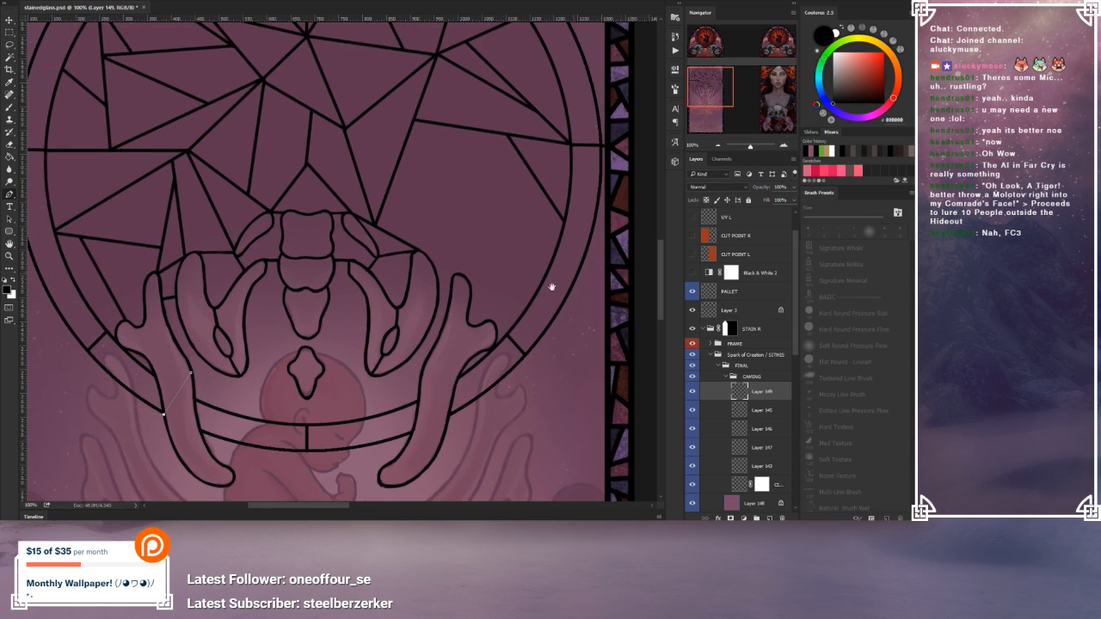
left_click_drag(460, 340, 476, 261)
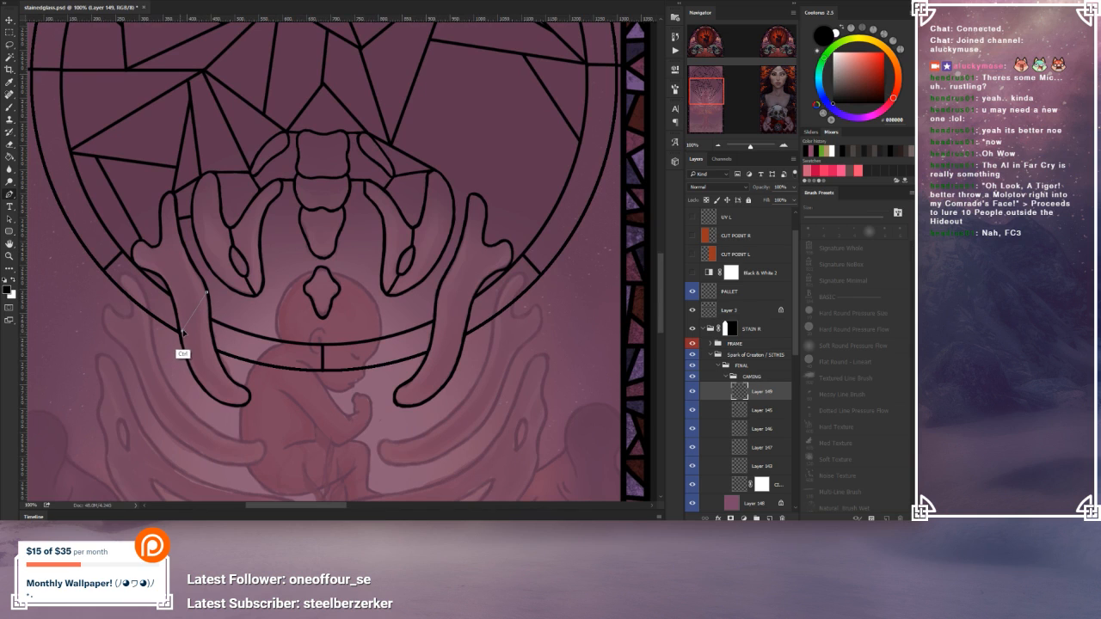
right_click(206, 333)
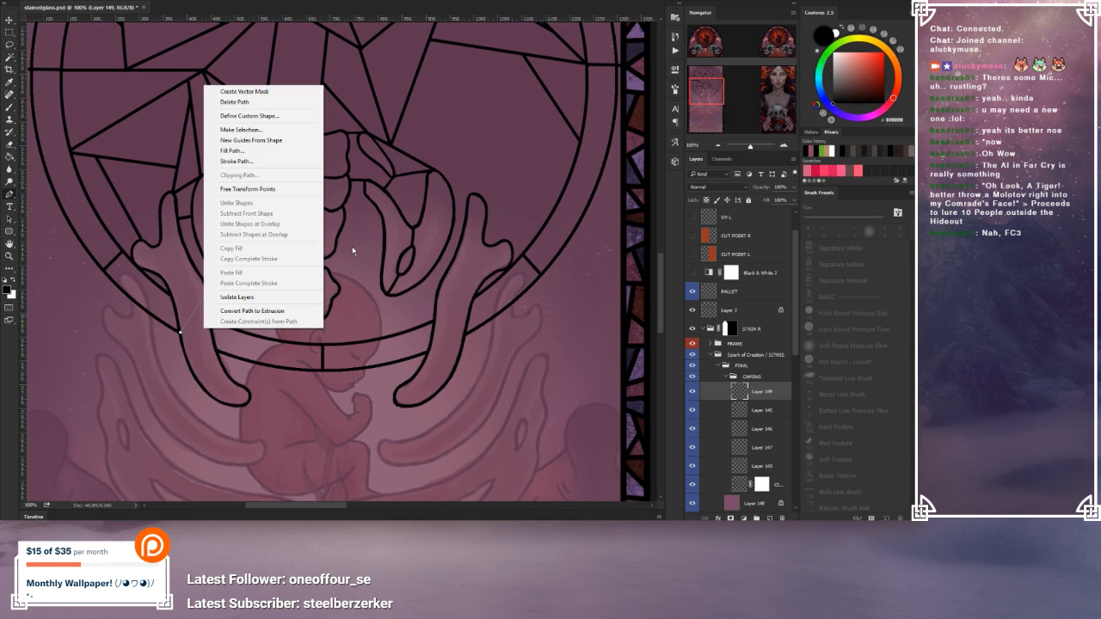
left_click(283, 167)
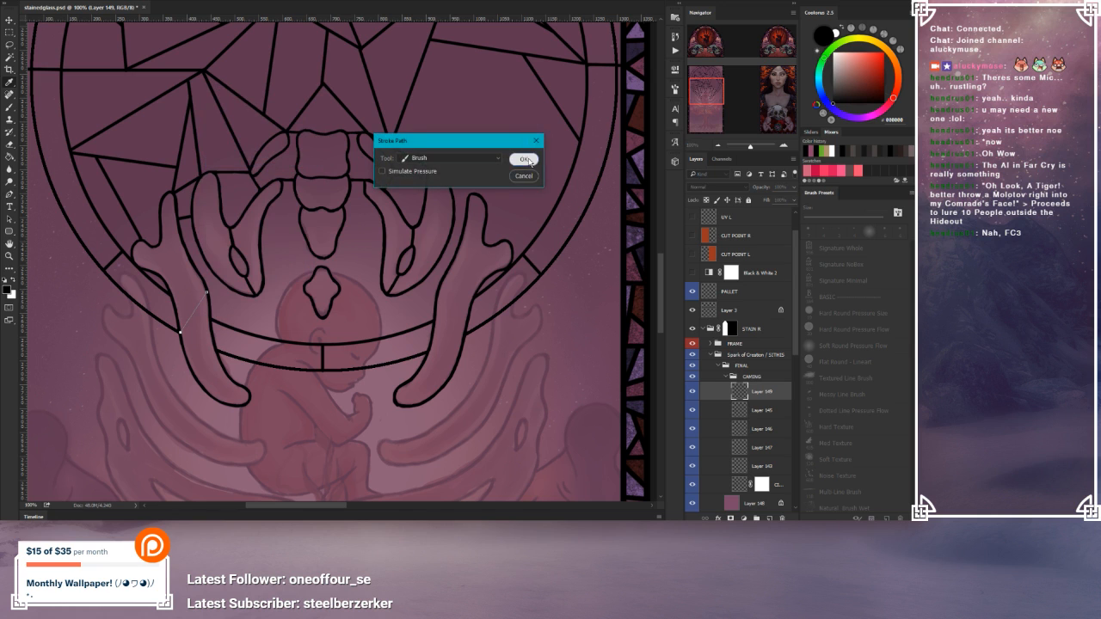
left_click(523, 160)
right_click(389, 296)
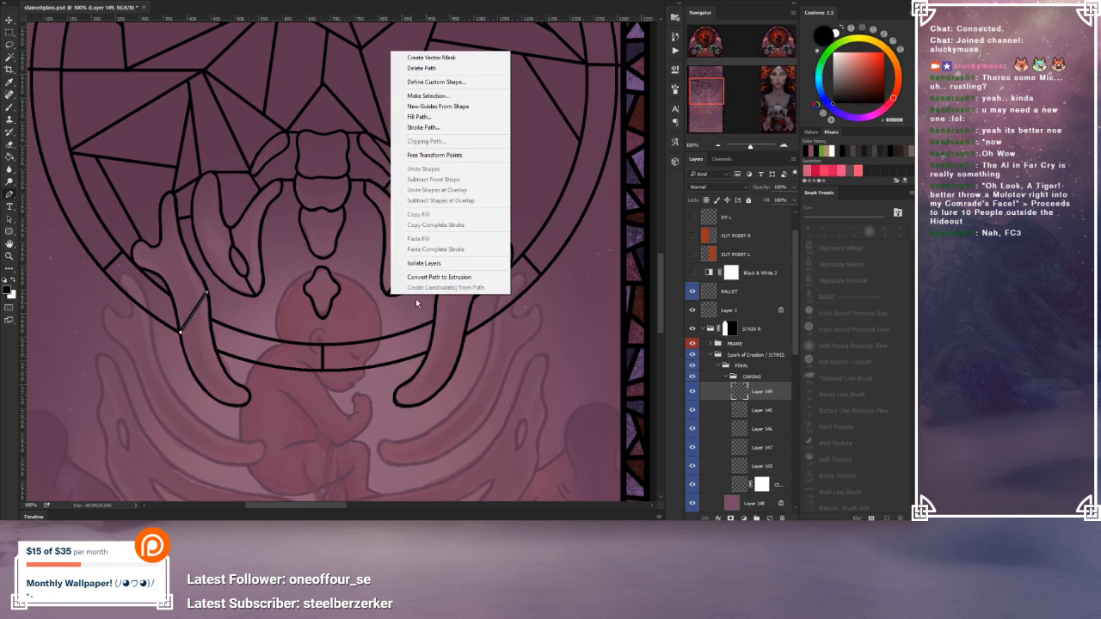
left_click(421, 68)
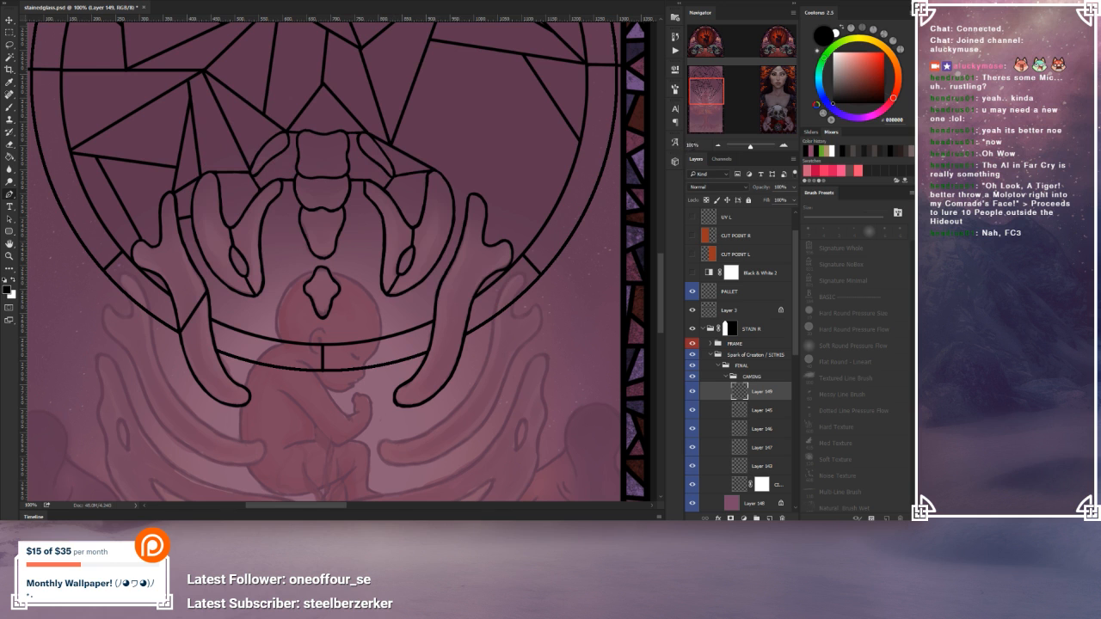
Step: Examine the new dividing line within the whole panel at 33.3% zoom and the rib linework at 200%
left_click(718, 146)
left_click(717, 146)
left_click(717, 146)
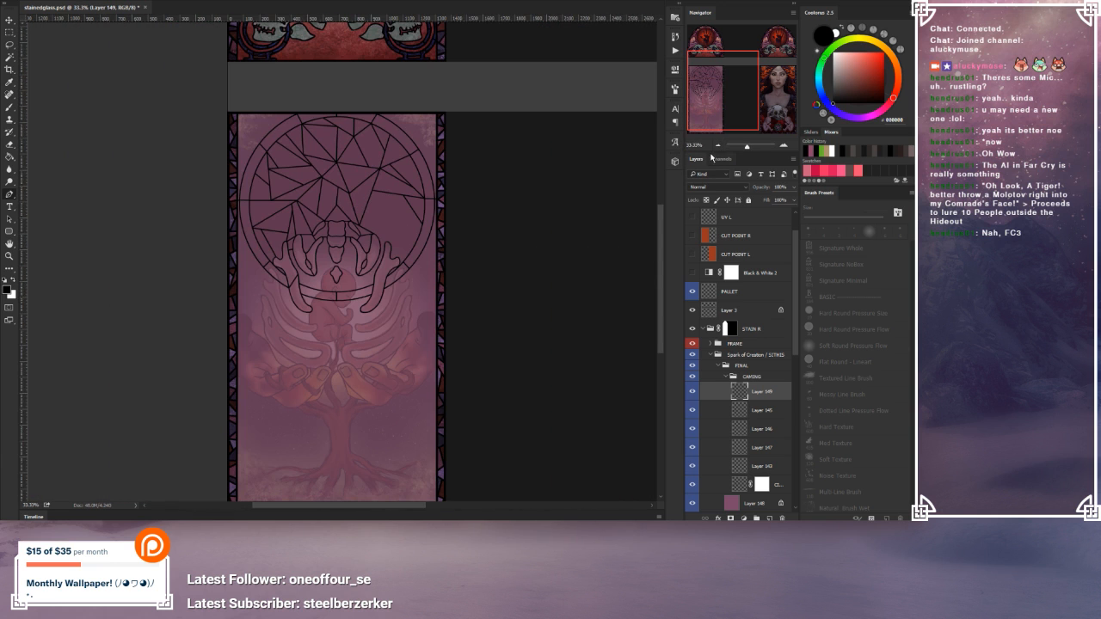
left_click(783, 146)
left_click(783, 146)
left_click(783, 146)
left_click(784, 146)
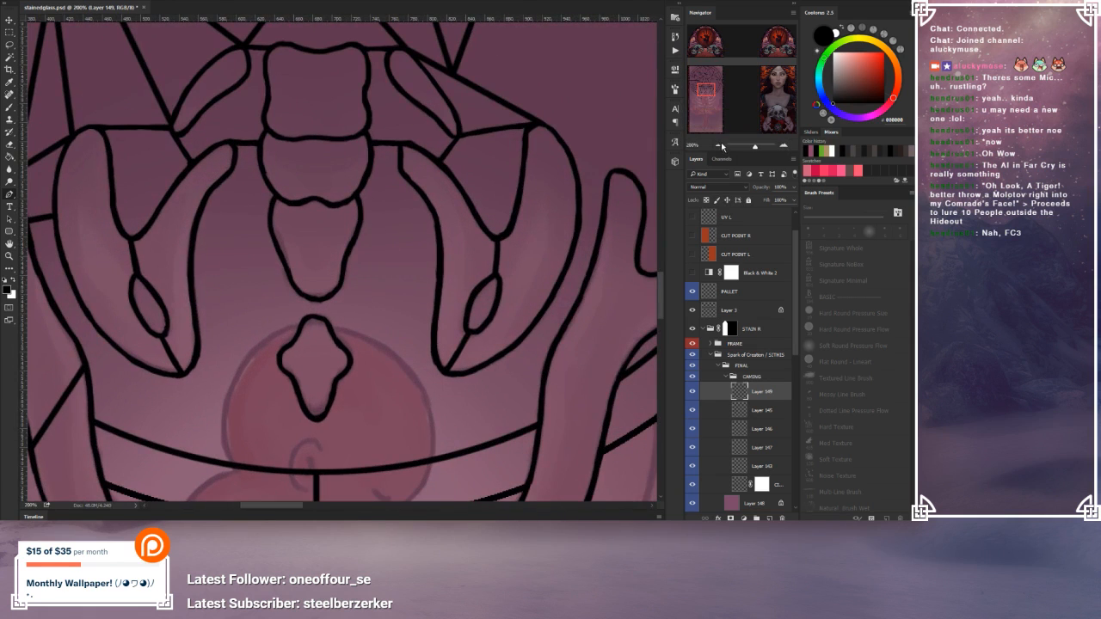
left_click(717, 146)
Step: Stroke a straight, diagonal Pen path across the right forked bone at the ring with the Brush, and delete the path
scroll(484, 336, "down", 2)
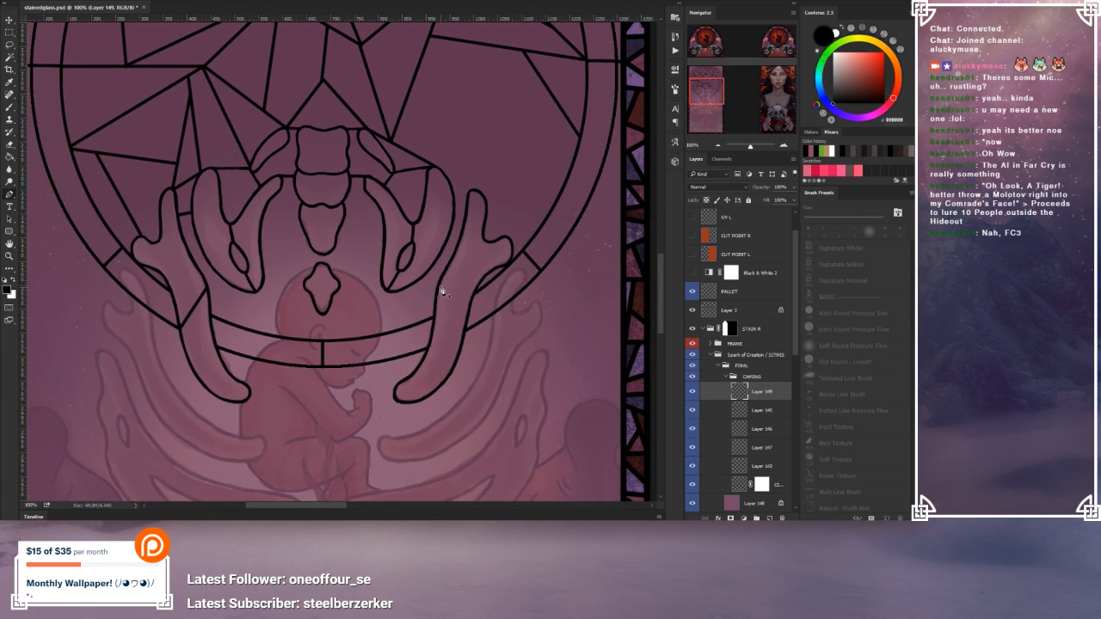
left_click(465, 329)
right_click(463, 272)
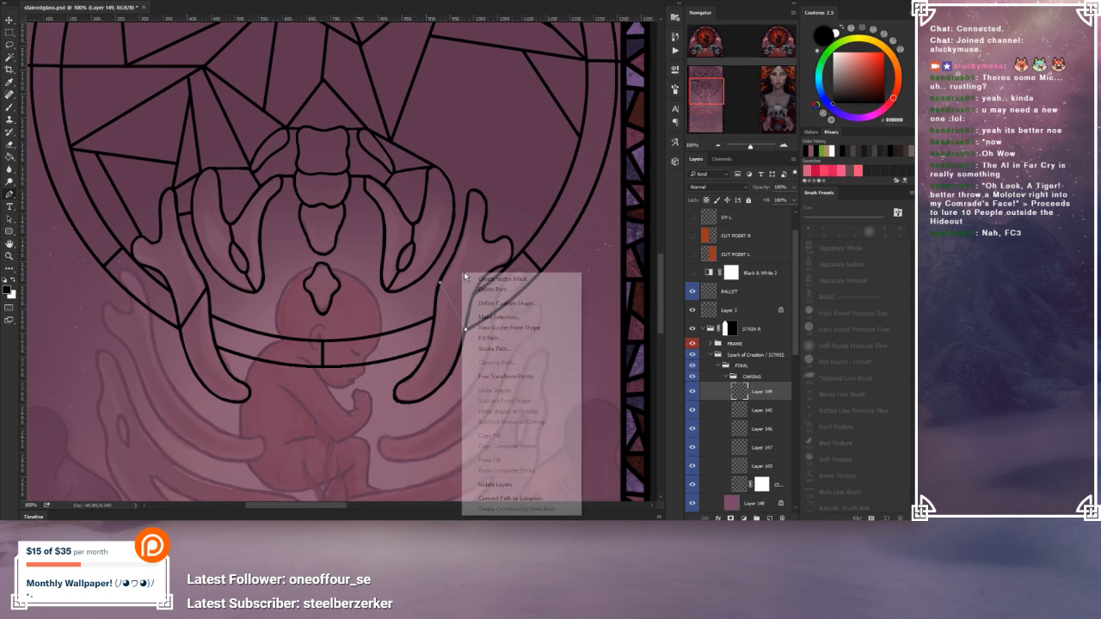
left_click(511, 350)
left_click(523, 159)
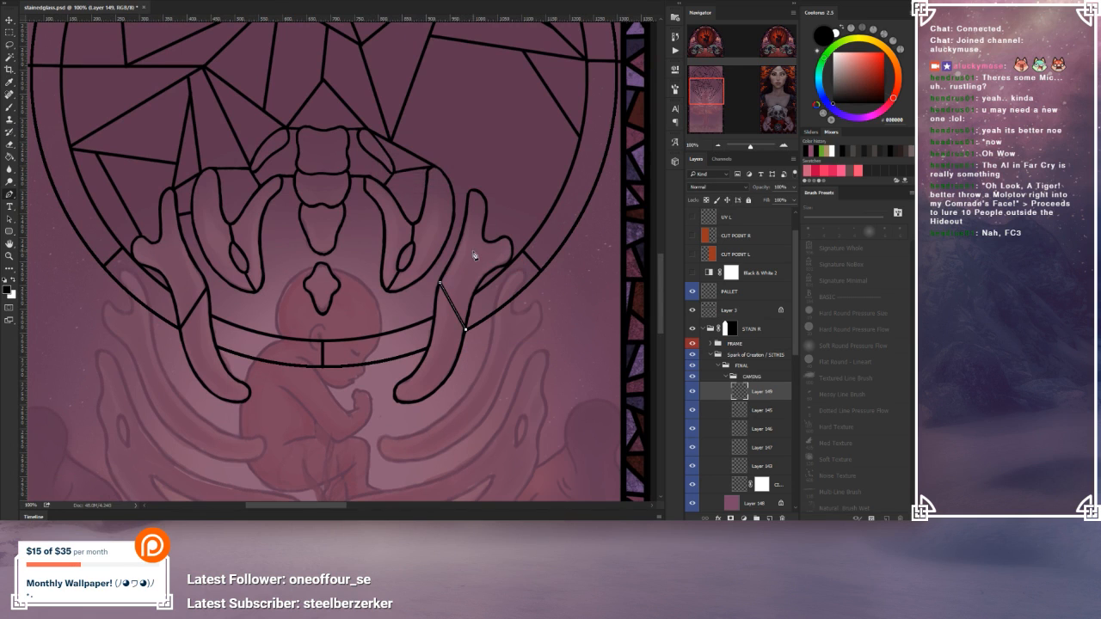
right_click(474, 255)
left_click(503, 275)
left_click(10, 106)
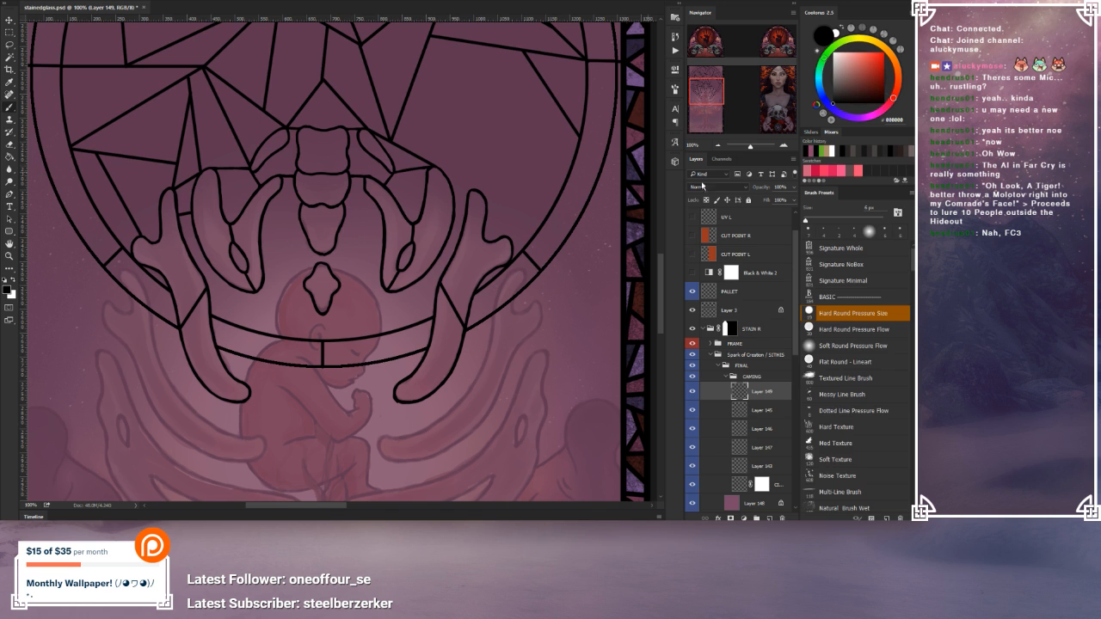
Step: Inspect the caming around the ribs, forked bones and ring at zoom levels up to 200%
left_click(784, 146)
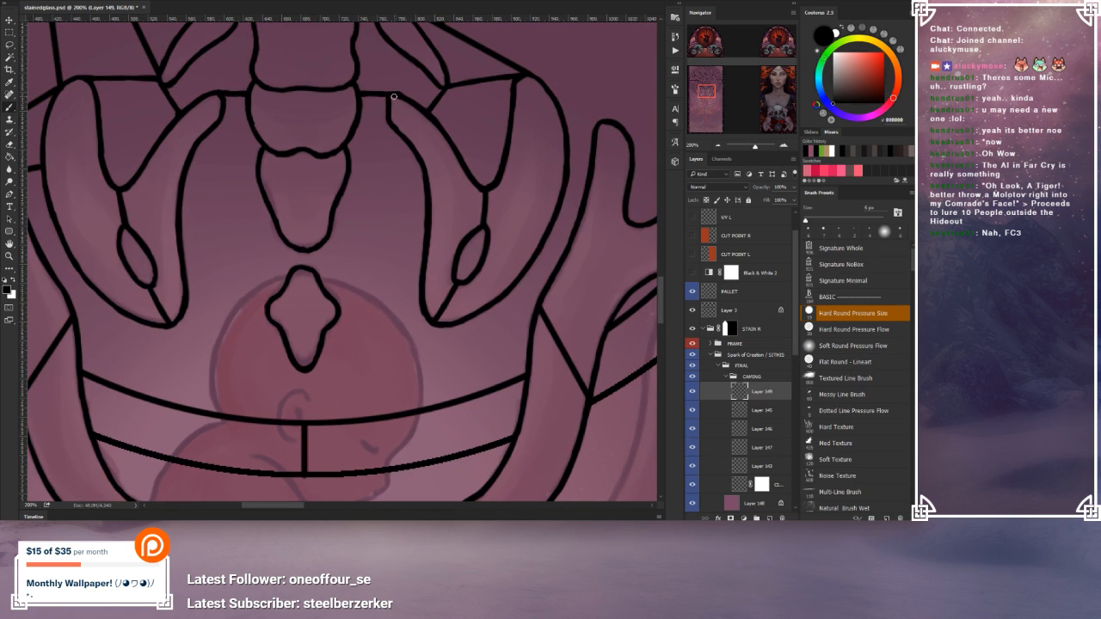
left_click(719, 146)
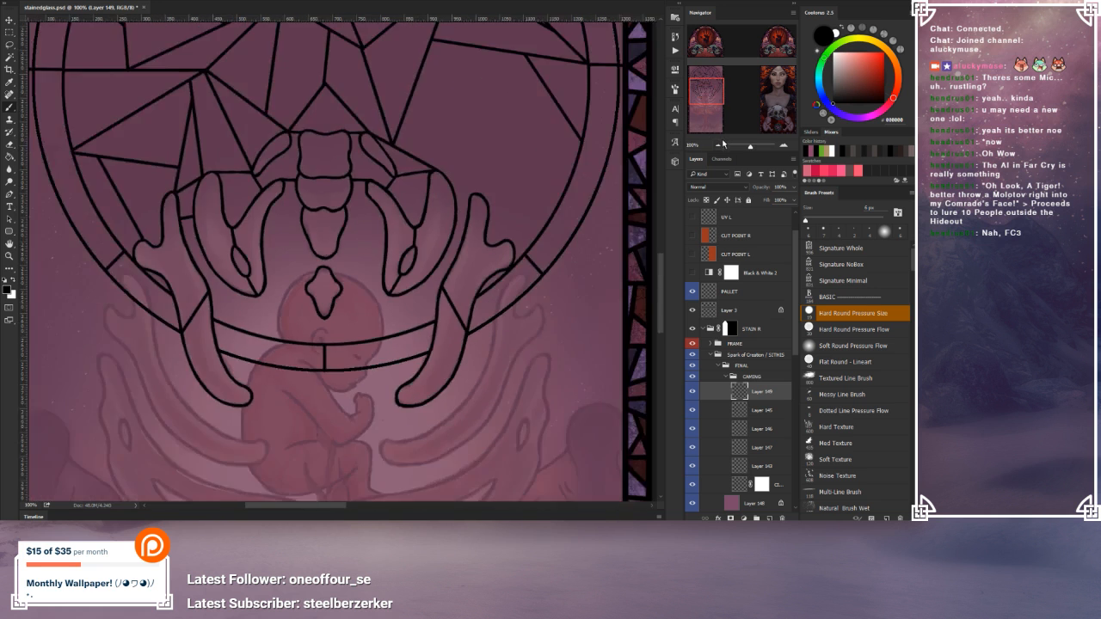
left_click(719, 146)
left_click(719, 145)
left_click(783, 147)
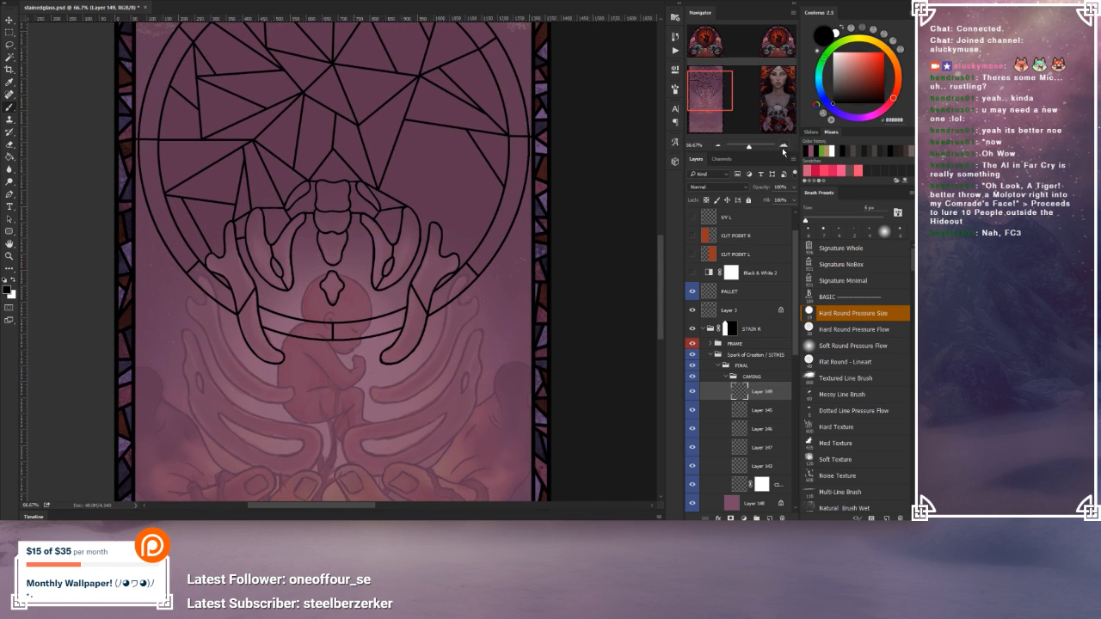
left_click(782, 147)
left_click_drag(624, 198, 606, 246)
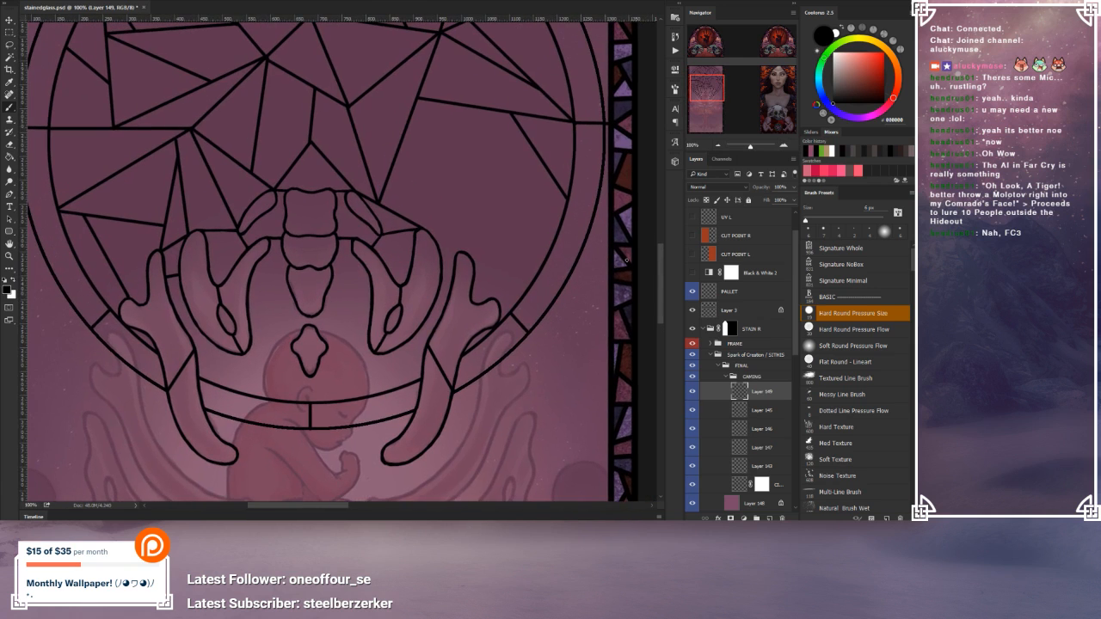
Step: Identify the layer holding the shard lines by toggling Layer 146, make it the active layer, and activate the Pen tool
left_click(745, 469)
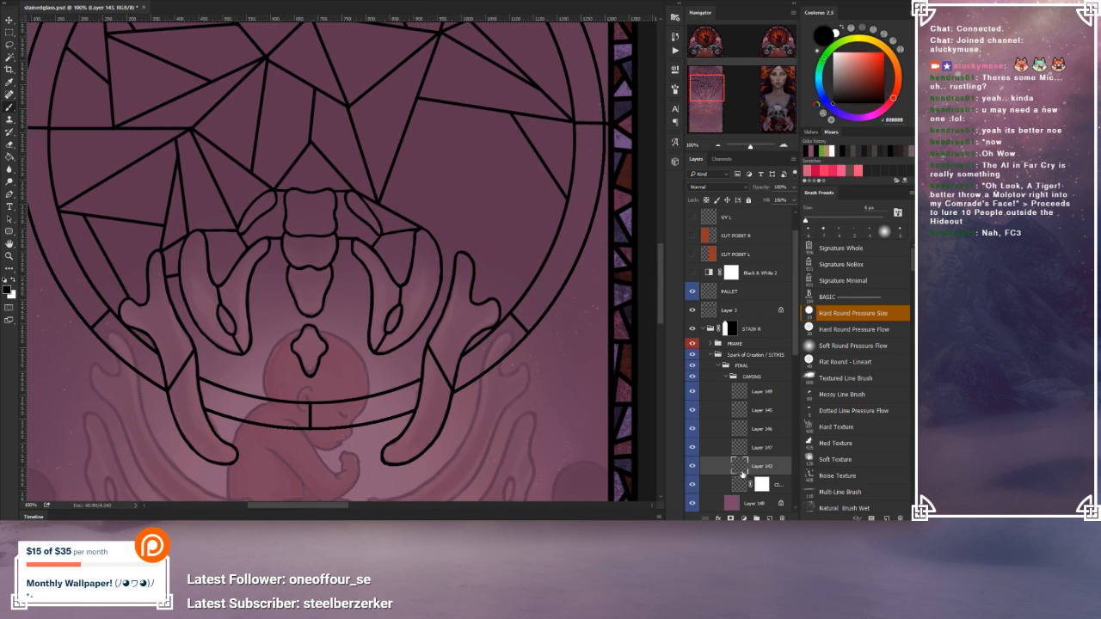
left_click(694, 429)
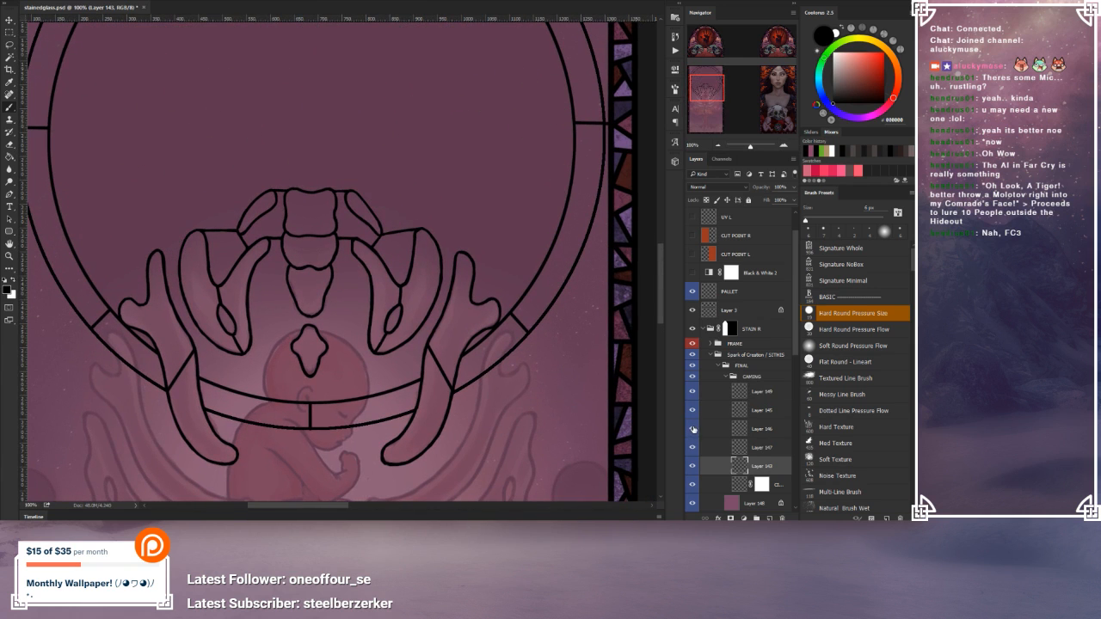
left_click(693, 429)
left_click(742, 430)
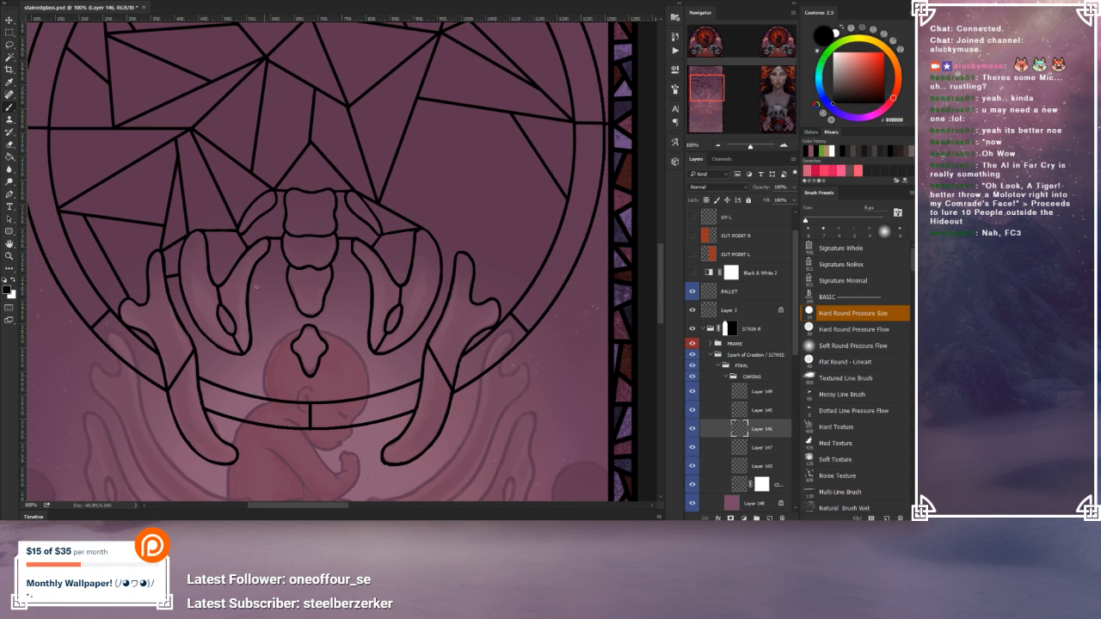
left_click(12, 195)
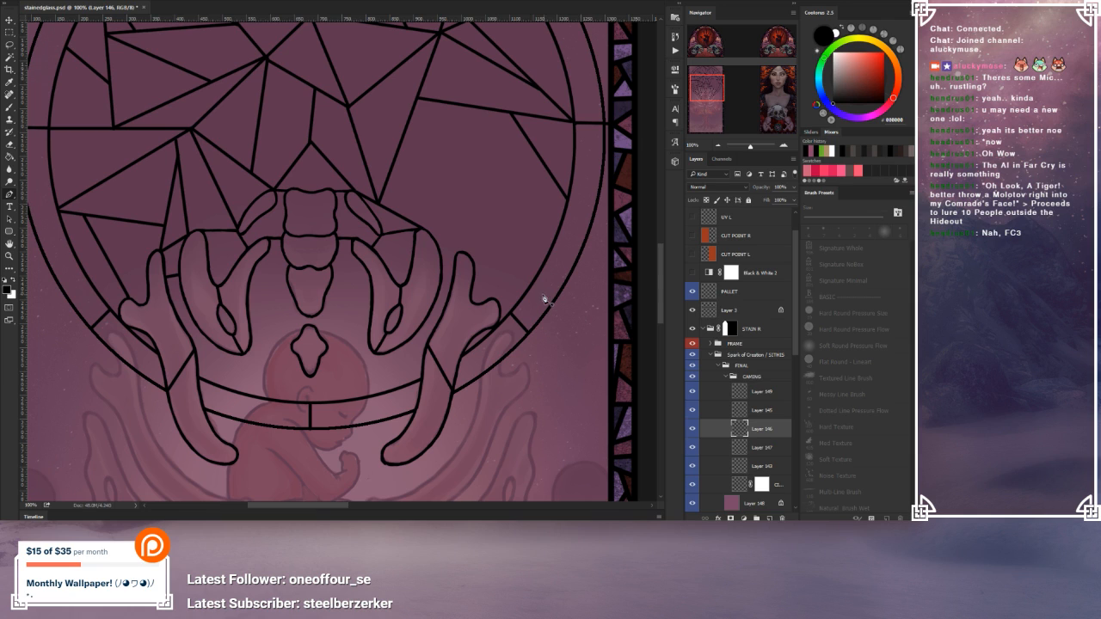
left_click_drag(486, 251, 483, 276)
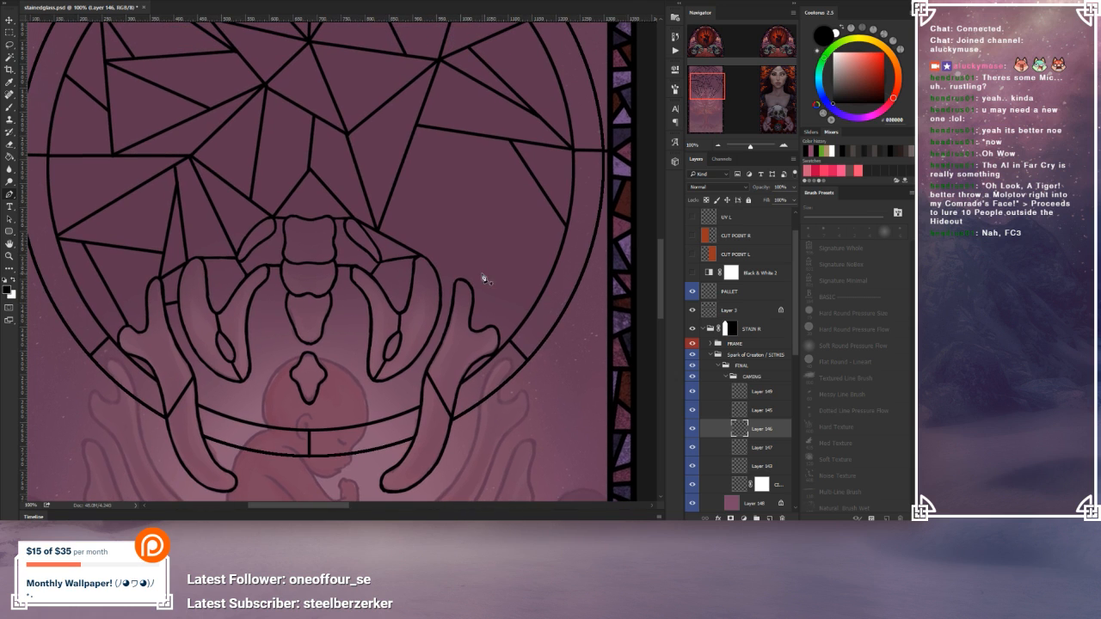
Step: Check what Layers 149, 147 and 146 contain by toggling their visibility, ending with Layer 146 selected
left_click(750, 392)
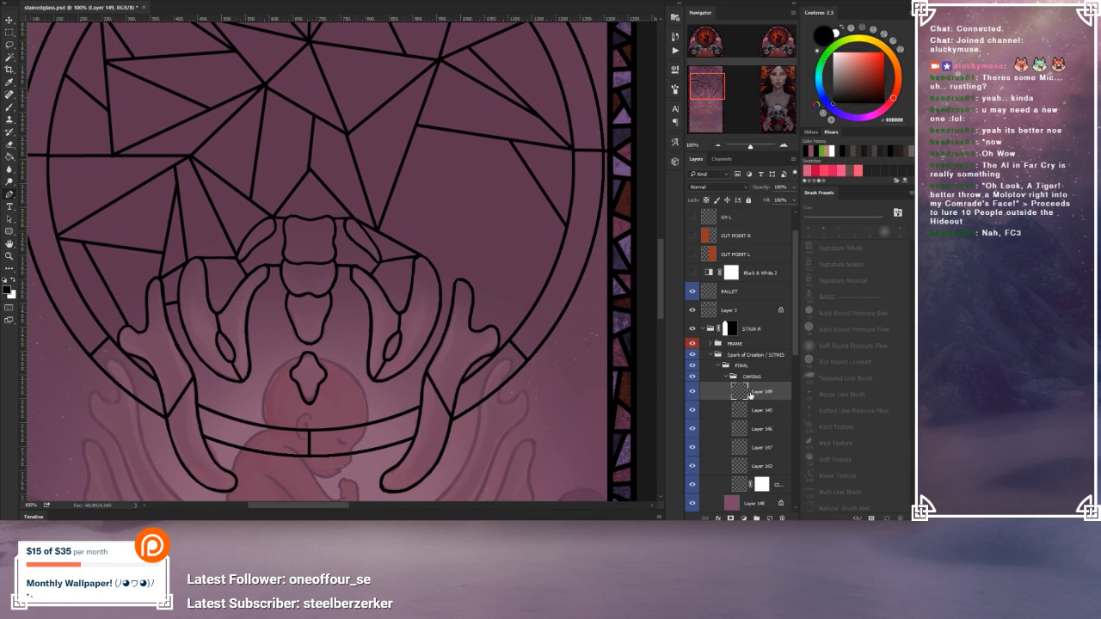
left_click(690, 393)
left_click(691, 393)
left_click(725, 447)
left_click(693, 448)
left_click(692, 448)
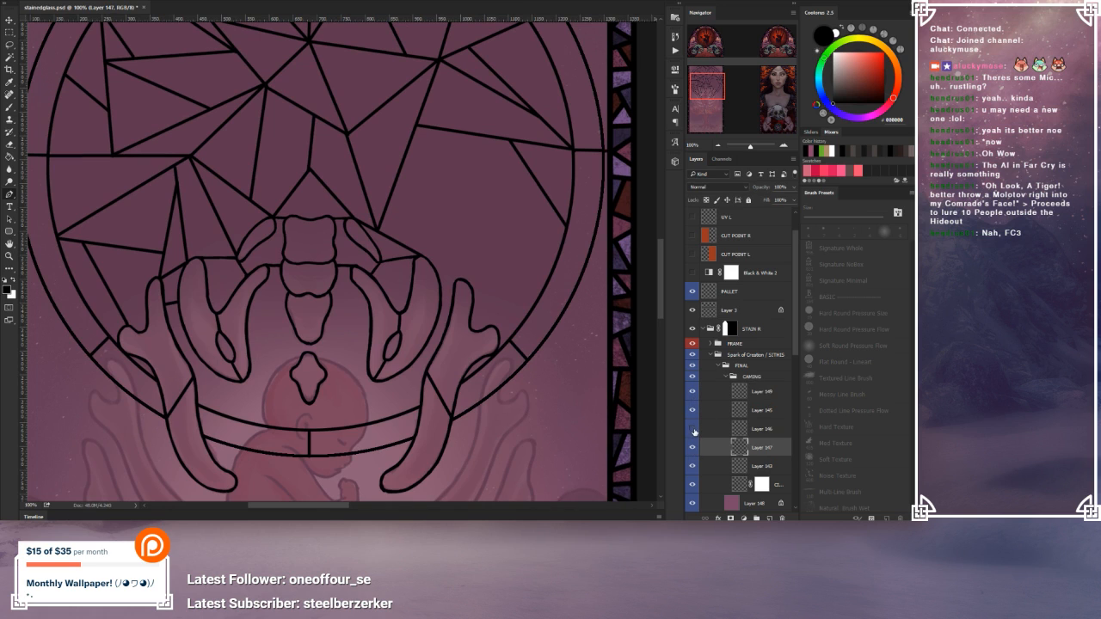
left_click(692, 428)
left_click(692, 428)
left_click(709, 428)
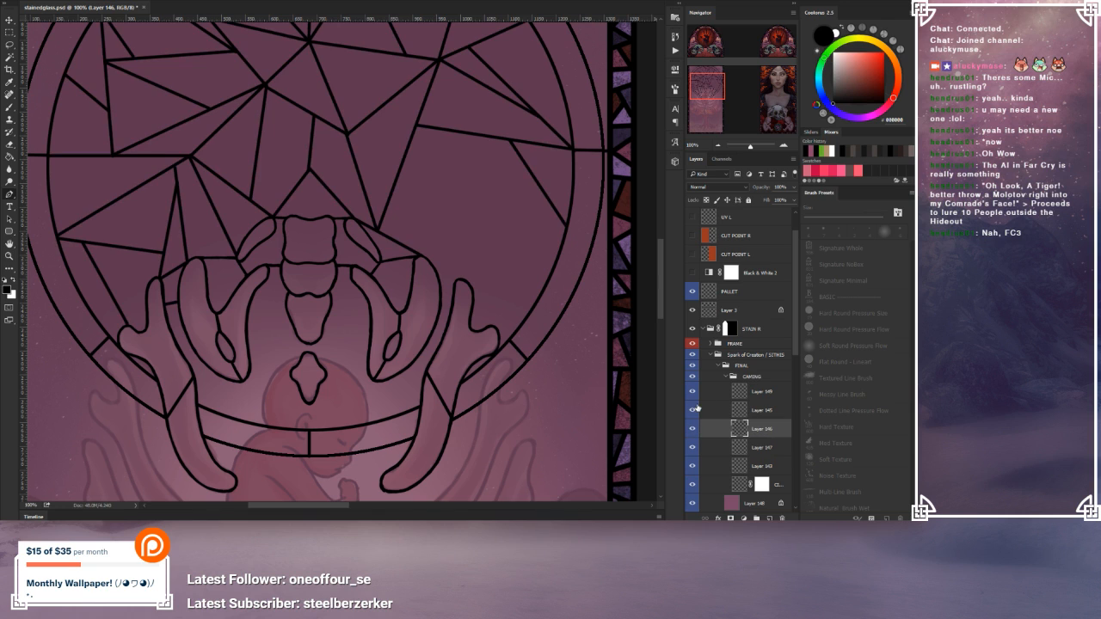
Step: Draw a straight path from the right rib's upper corner to the right hand's fingertip, stroke it with the Brush, and delete the path
left_click(428, 260)
left_click(455, 281)
right_click(462, 262)
left_click(499, 338)
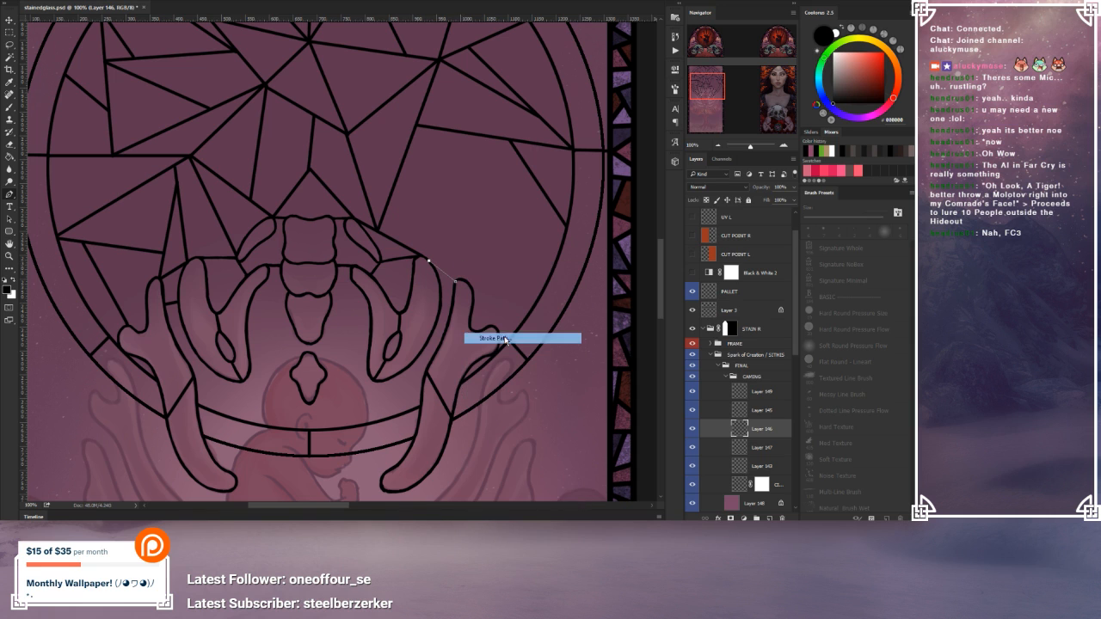
left_click(520, 158)
right_click(467, 245)
left_click(499, 256)
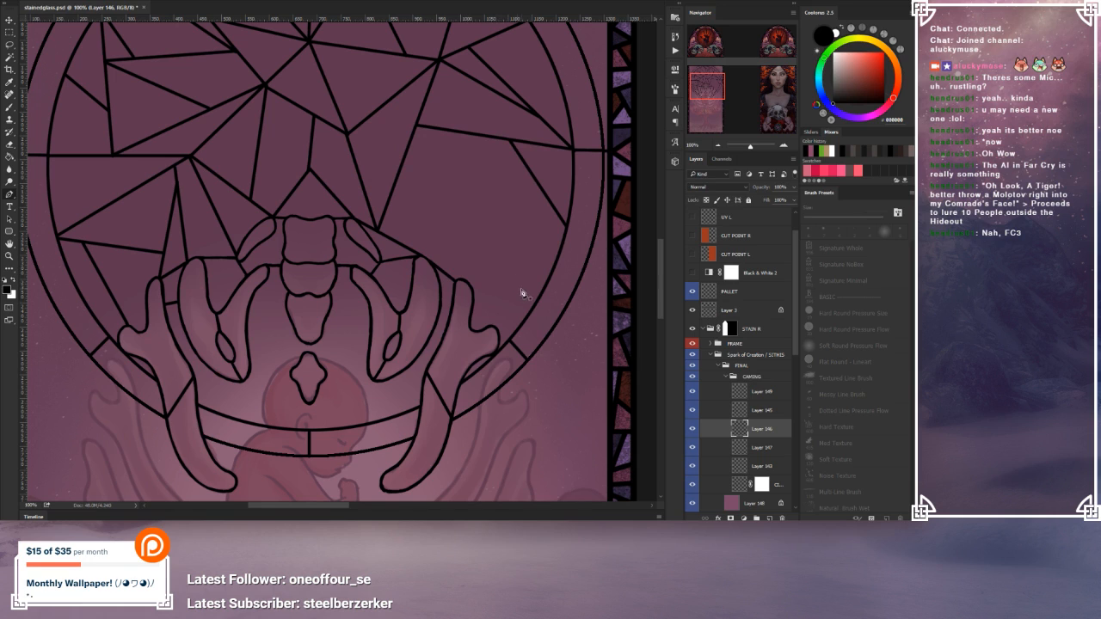
Step: Add a short brush-stroked line bridging the right outer rib curve and the right hand's inner edge, removing its path
left_click(442, 307)
right_click(442, 278)
left_click(473, 356)
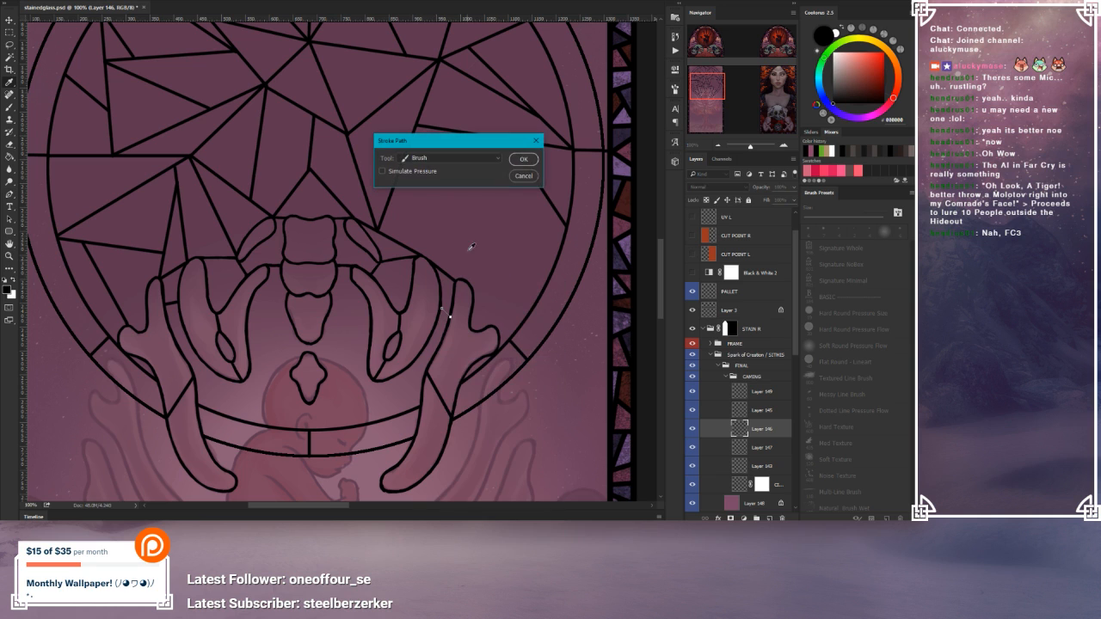
left_click(521, 160)
right_click(456, 311)
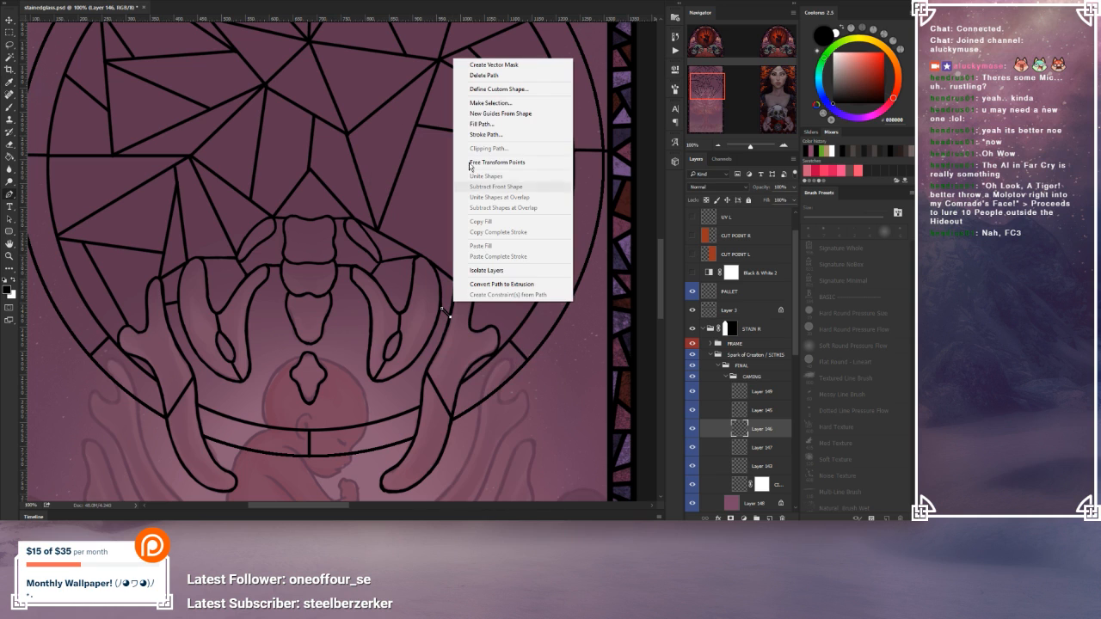
left_click(489, 77)
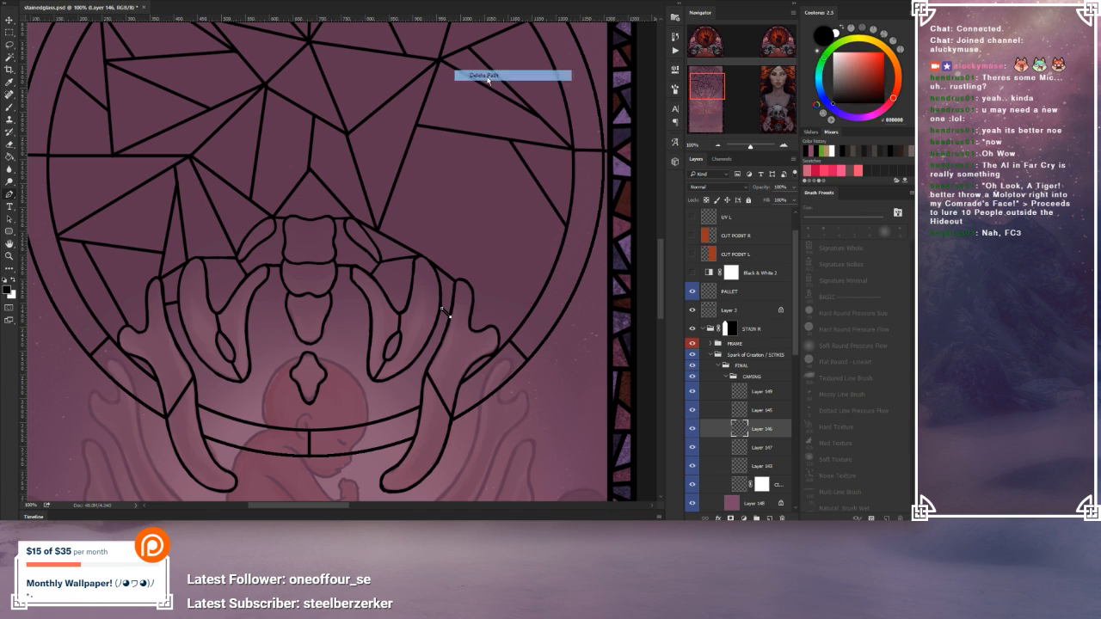
Step: Join the left hand's inner edge to the bottom of the left rib with a short brush-stroked path, clearing the path
left_click(193, 373)
left_click(221, 376)
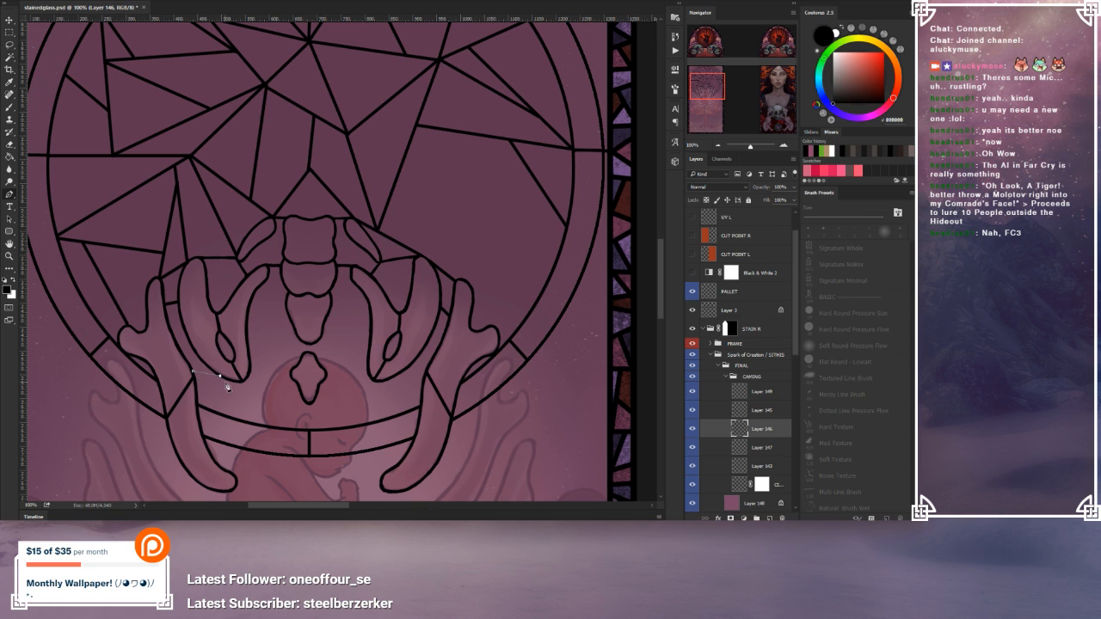
right_click(235, 394)
left_click(273, 225)
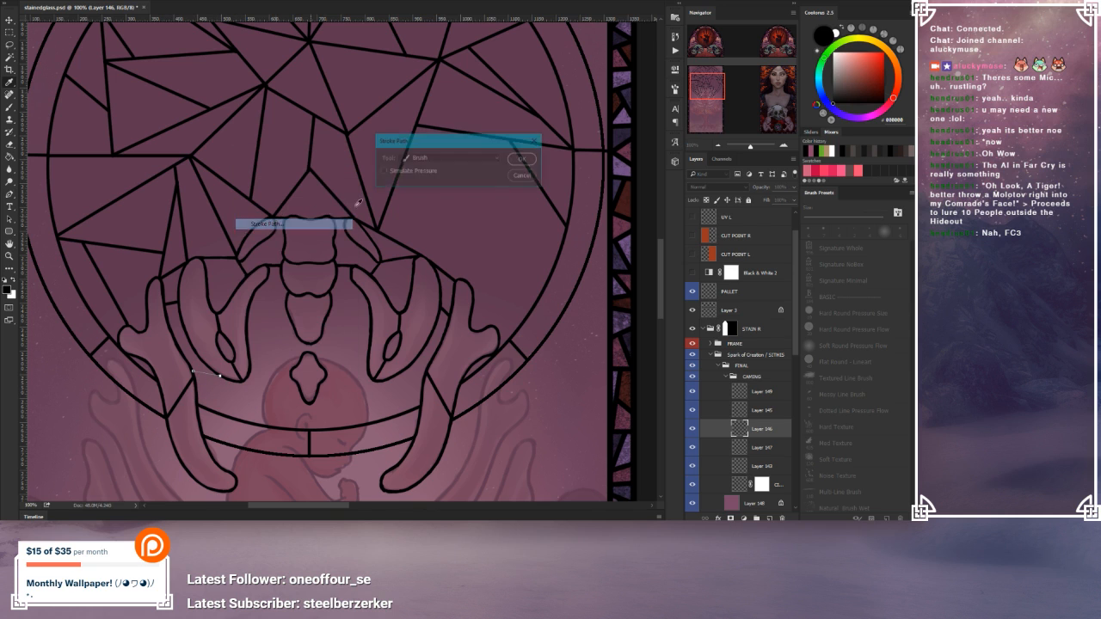
left_click(523, 159)
right_click(408, 307)
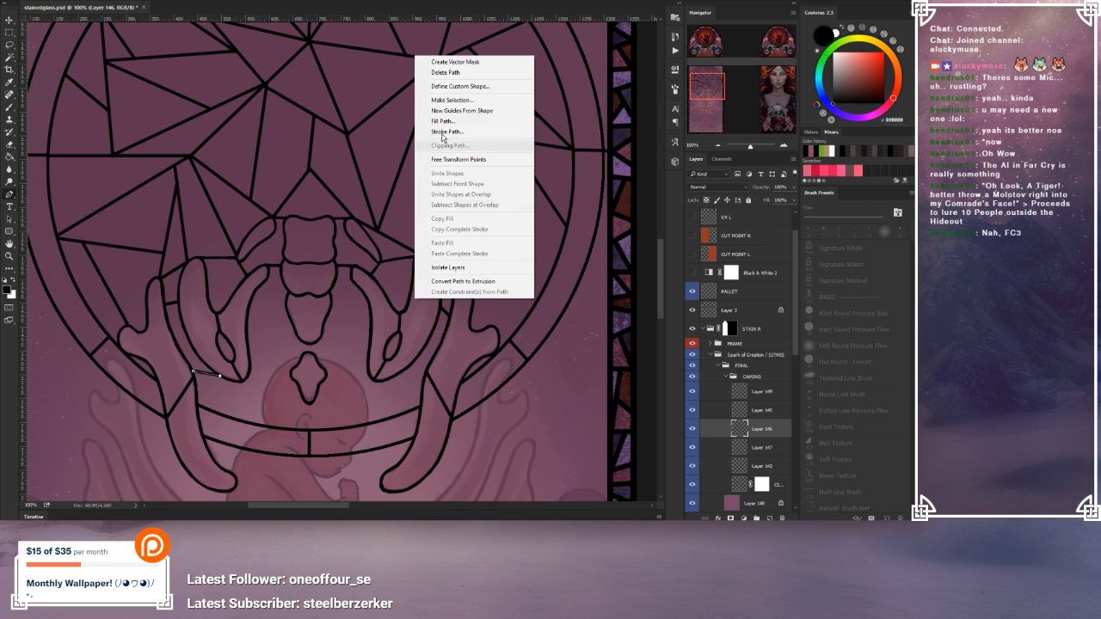
left_click(445, 72)
Step: Draw the matching short line between the right rib's bottom and the right hand, stroke it with the Brush, and delete the path
scroll(388, 386, "down", 2)
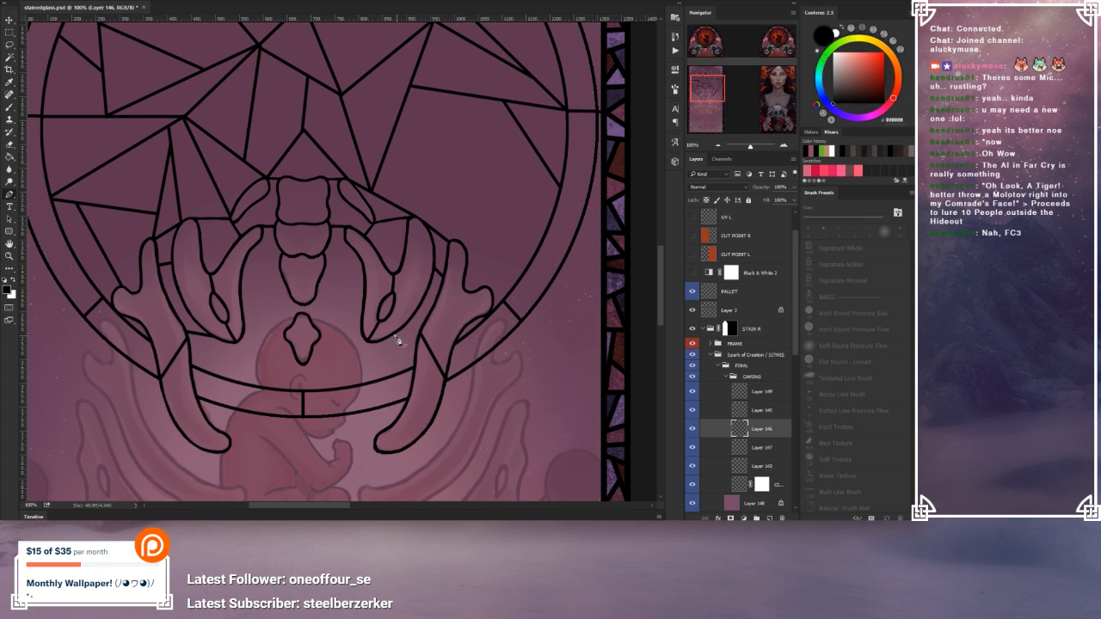
key("ctrl")
key("ctrl")
right_click(419, 310)
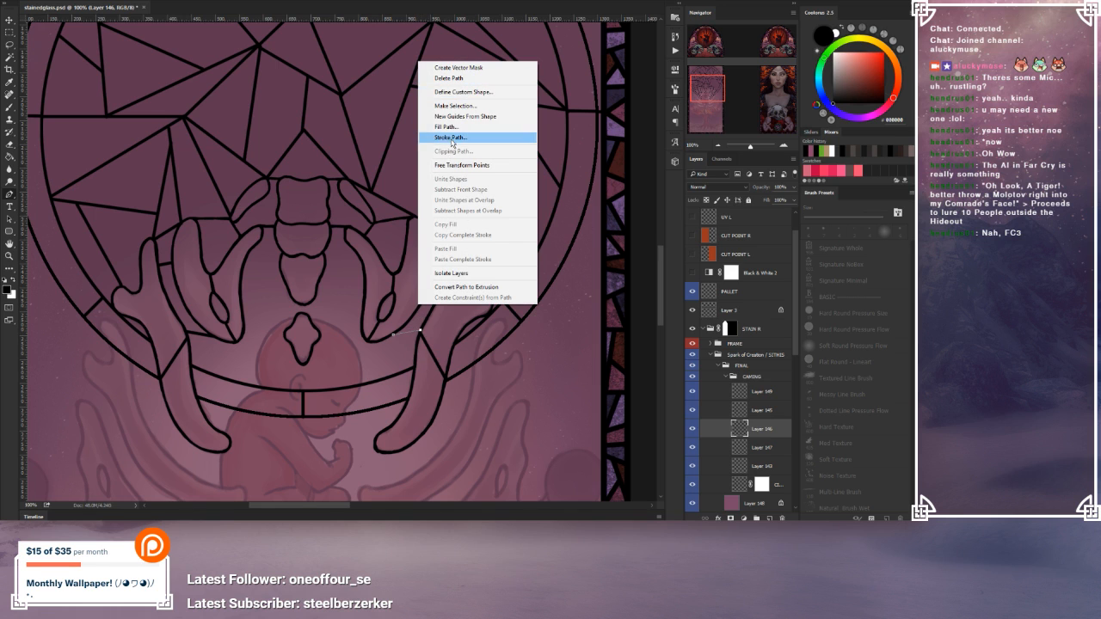
left_click(450, 138)
key("Return")
right_click(450, 234)
left_click(481, 252)
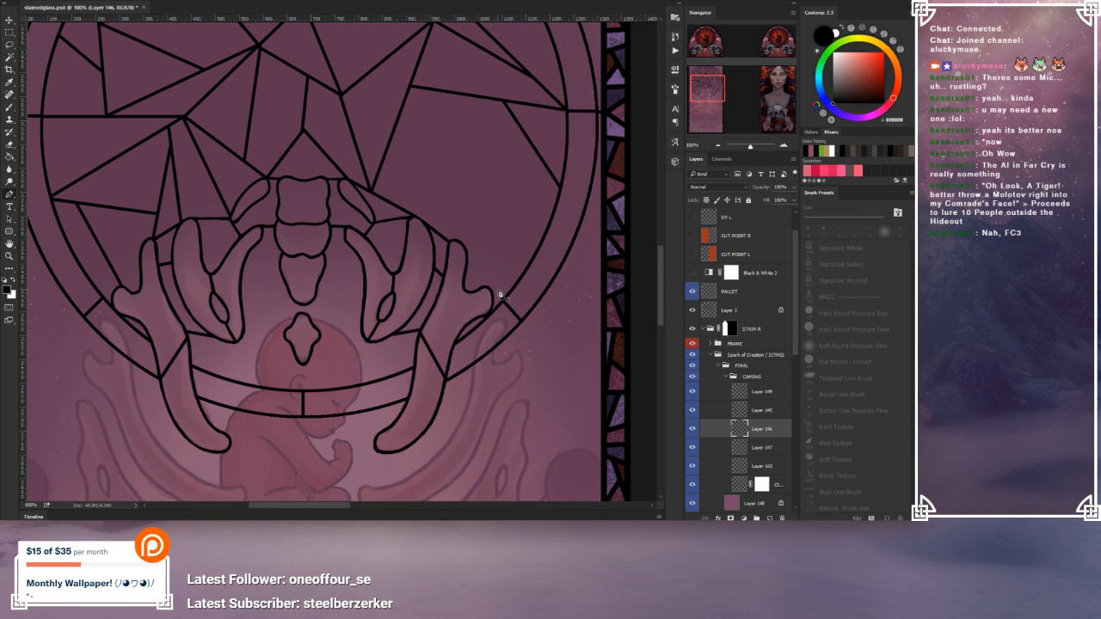
Step: Draw a short path across the gap between the left hand's thumb and finger, stroke it with the Brush, and delete the path
left_click_drag(491, 233, 499, 264)
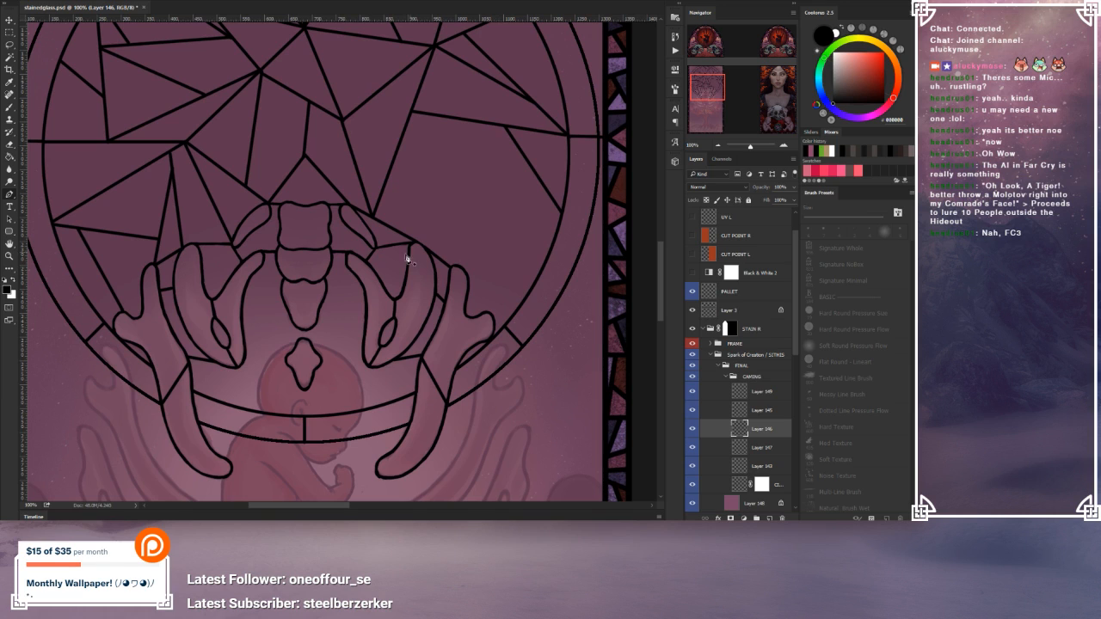
left_click(125, 311)
left_click(142, 295)
right_click(146, 304)
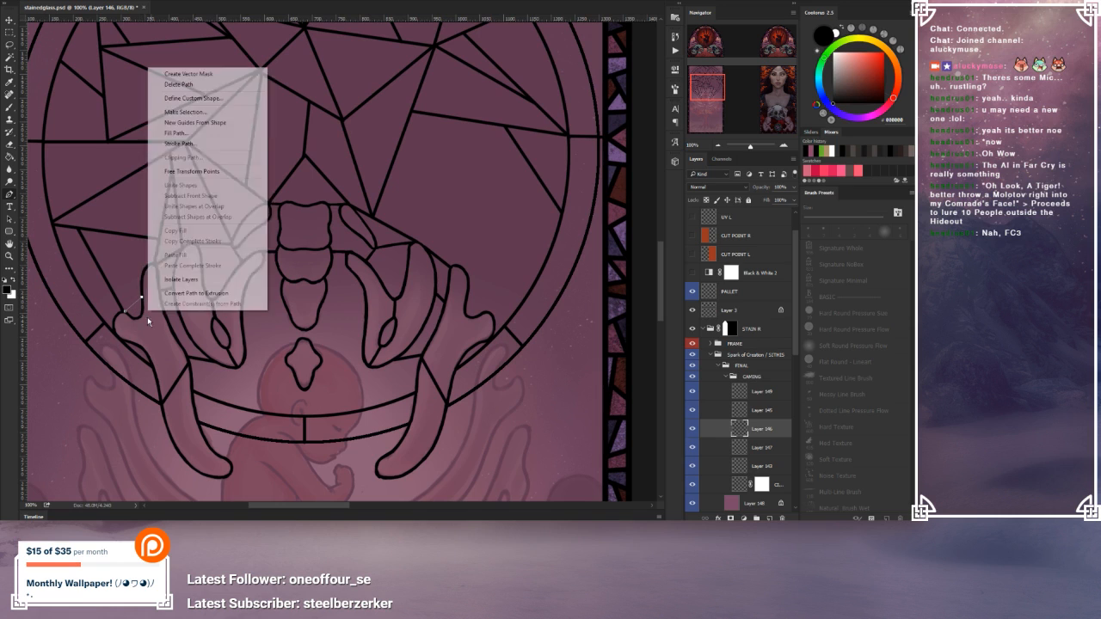
left_click(200, 144)
left_click(519, 162)
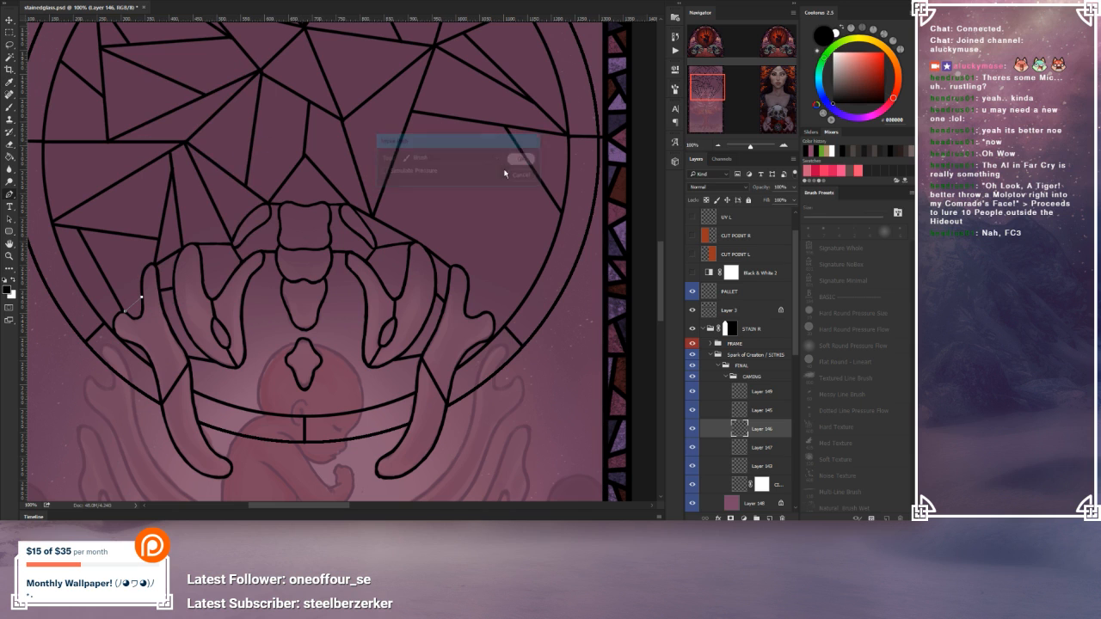
right_click(419, 231)
left_click(450, 249)
Step: Stroke a short line with the Brush across the gap between the right hand's finger and thumb, deleting its path
left_click(466, 300)
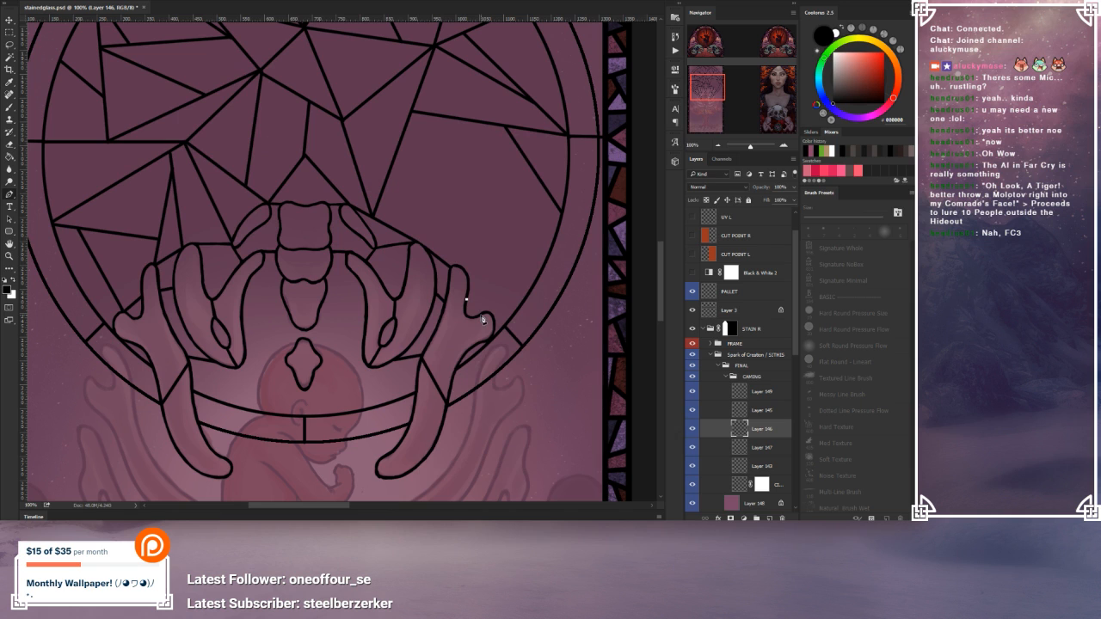
right_click(486, 260)
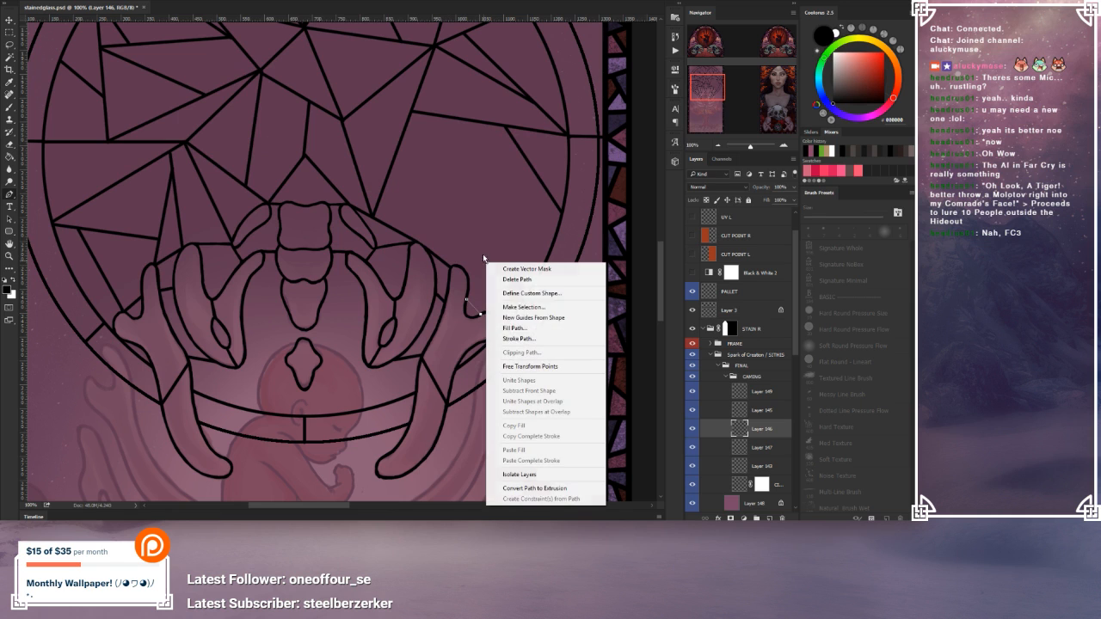
left_click(530, 339)
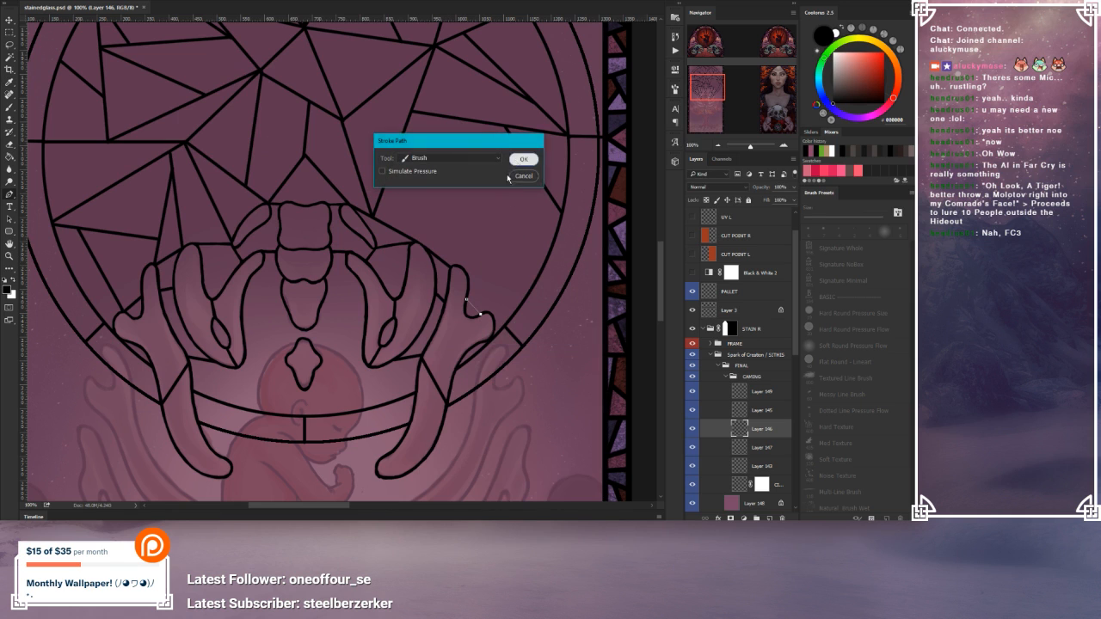
left_click(519, 161)
right_click(490, 244)
left_click(518, 260)
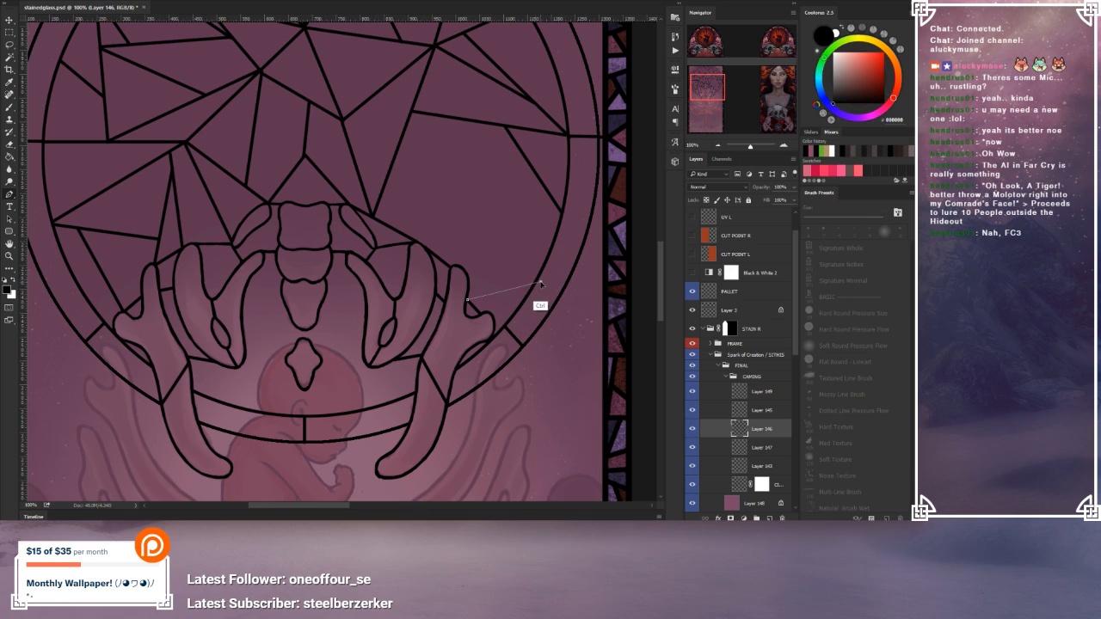
Step: Stroke the path running from the right hand's finger to the circular frame's inner ring with the Brush, and delete the path
right_click(482, 274)
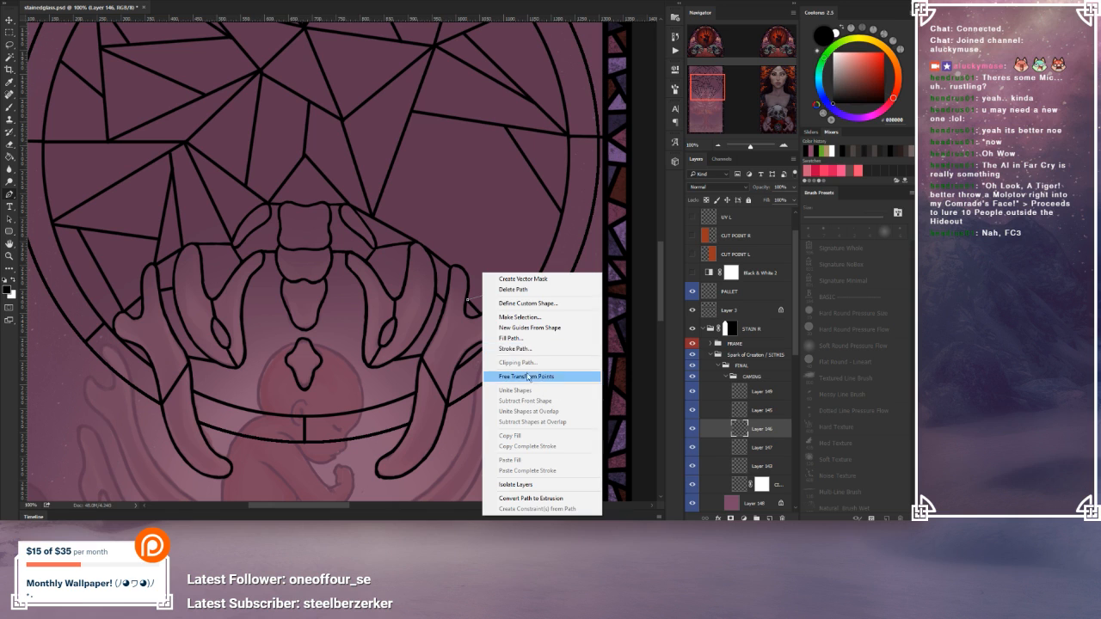
left_click(518, 351)
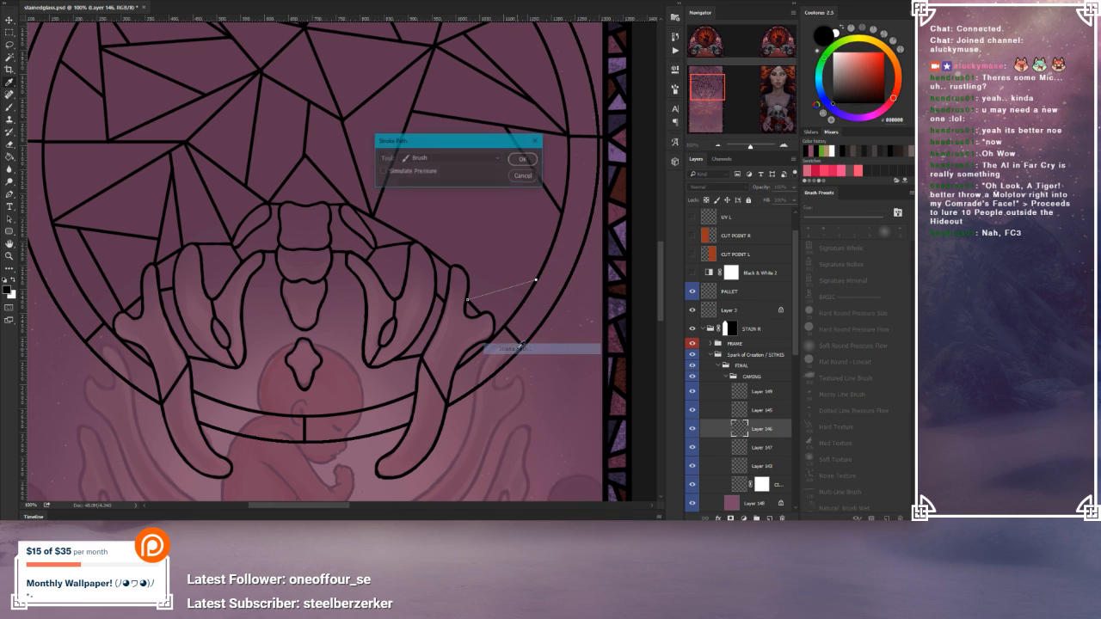
left_click(523, 161)
right_click(495, 216)
left_click(531, 238)
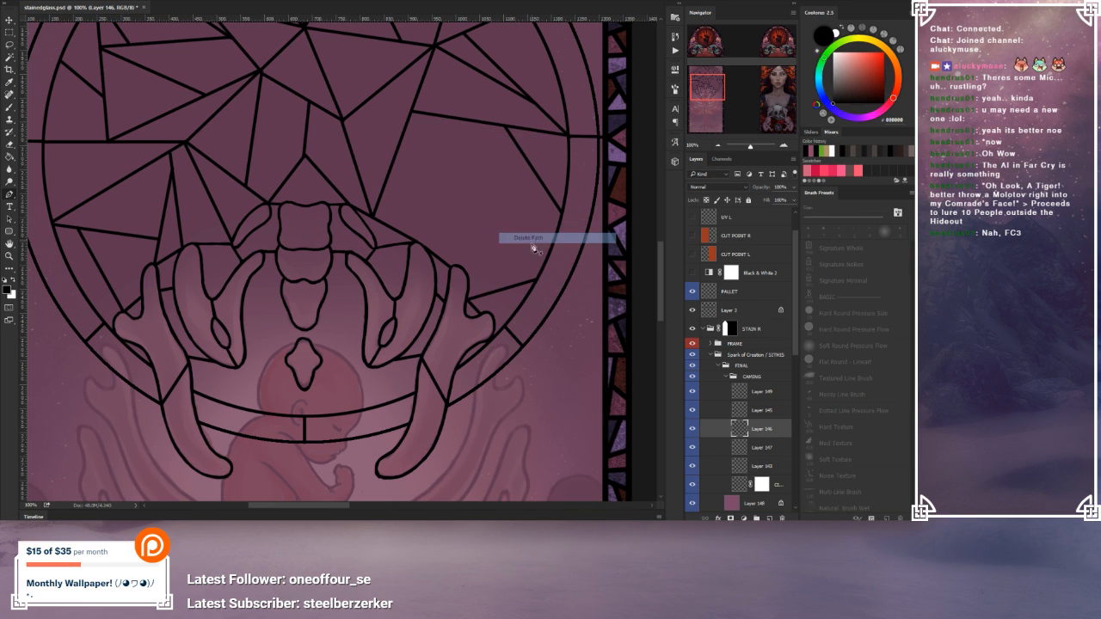
left_click(467, 272, "ctrl")
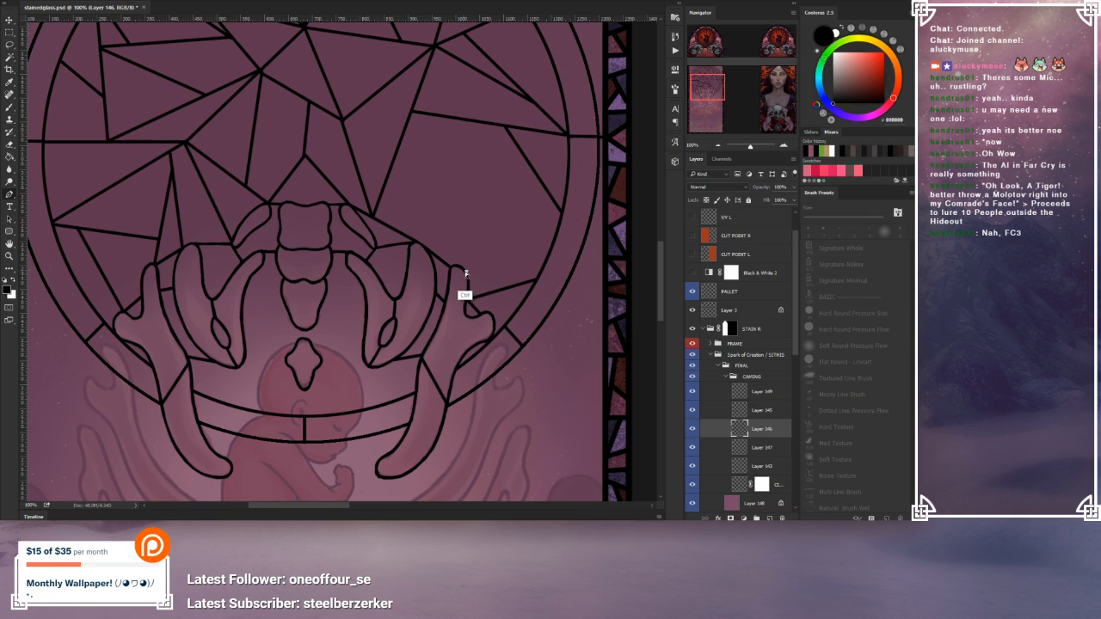
right_click(473, 265)
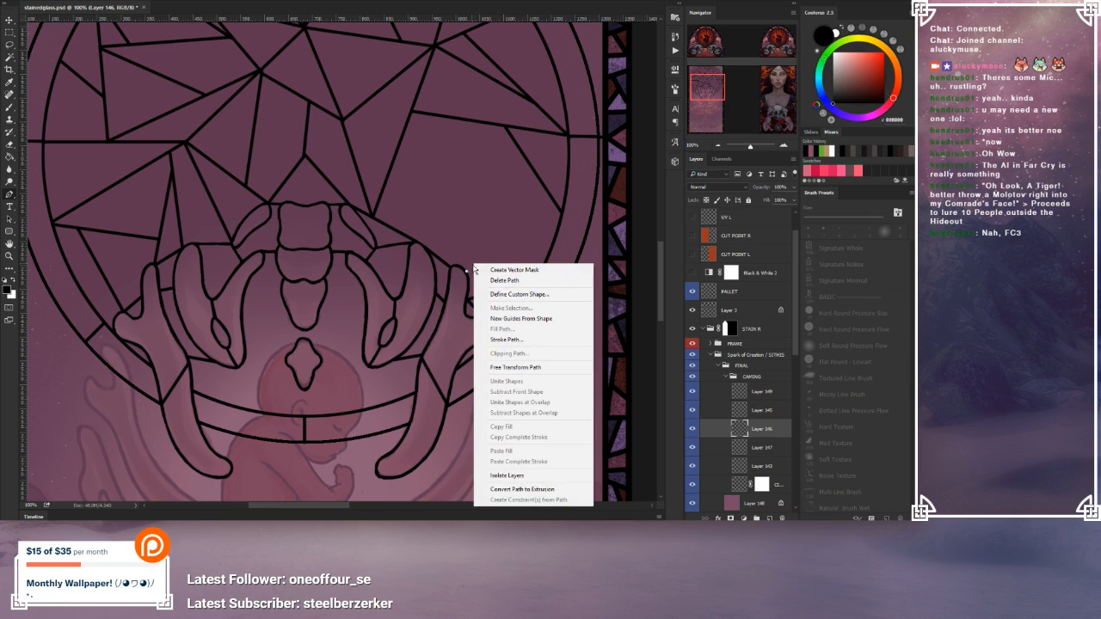
left_click(492, 284)
right_click(475, 268)
left_click(466, 275)
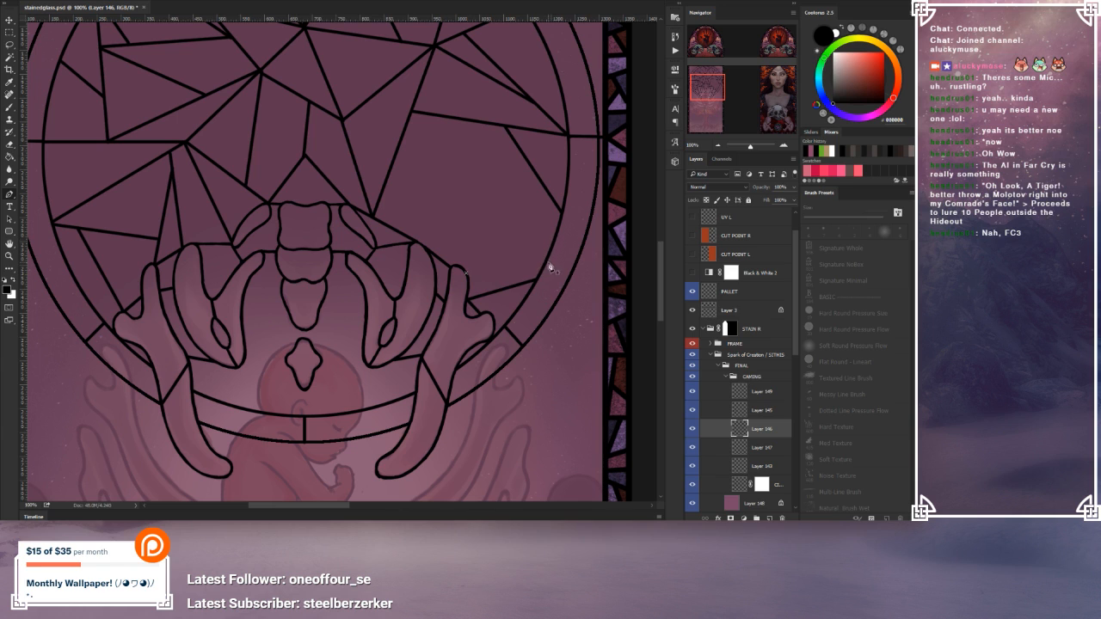
right_click(495, 262)
left_click(508, 275)
Step: Draw a line from the right hand's fingertip up to the diagonal's end at the inner ring, stroke it with the Brush, and delete the path
left_click(465, 271)
left_click(563, 215)
right_click(414, 220)
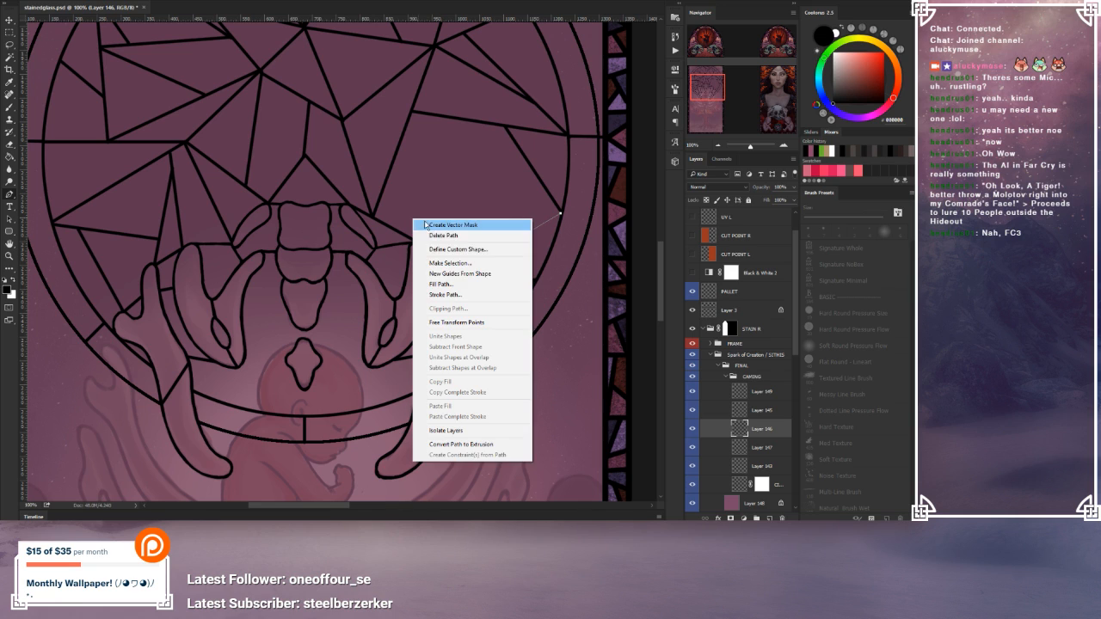
left_click(448, 296)
left_click(520, 161)
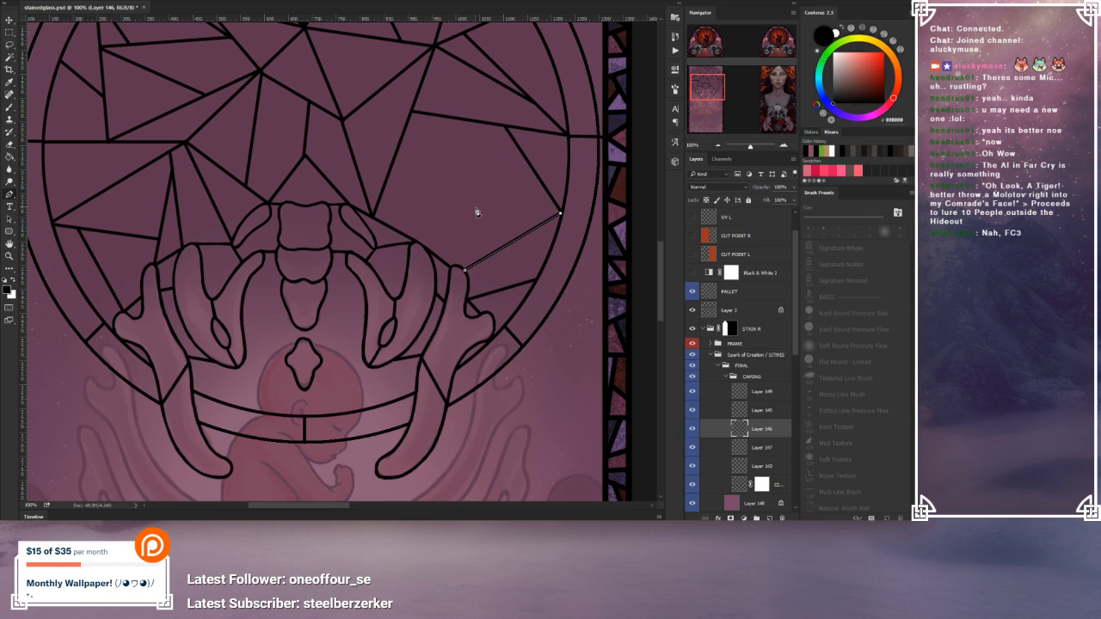
right_click(478, 213)
left_click(498, 227)
Step: Connect the right hand's fingertip junction to the long diagonal up and to its left with a brush-stroked line, deleting the path
left_click(451, 268)
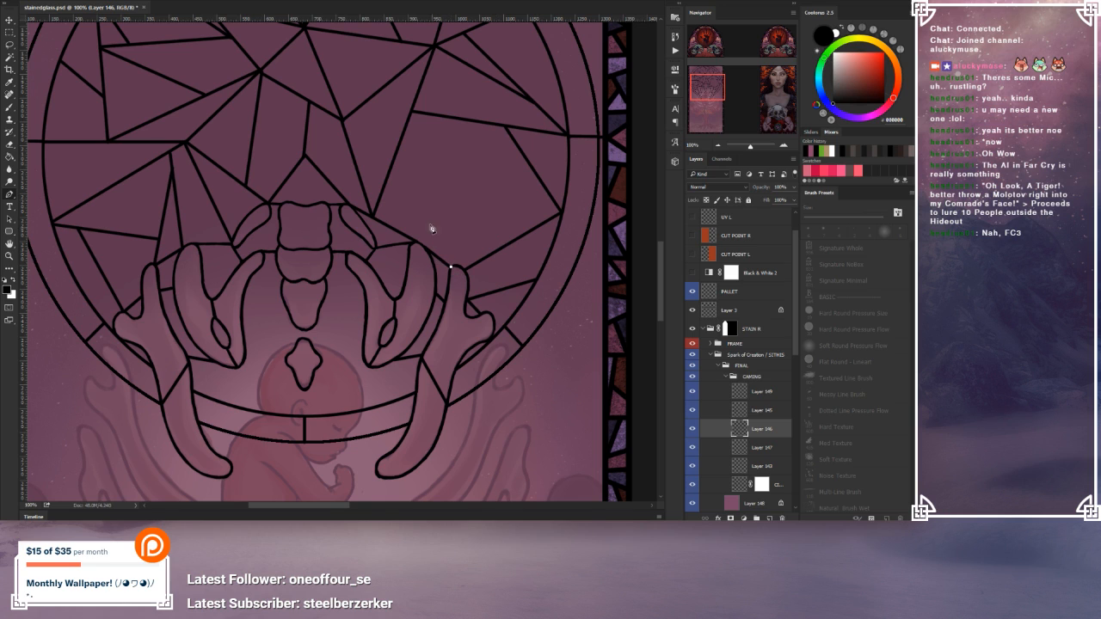
left_click(395, 153)
right_click(394, 248)
left_click(428, 323)
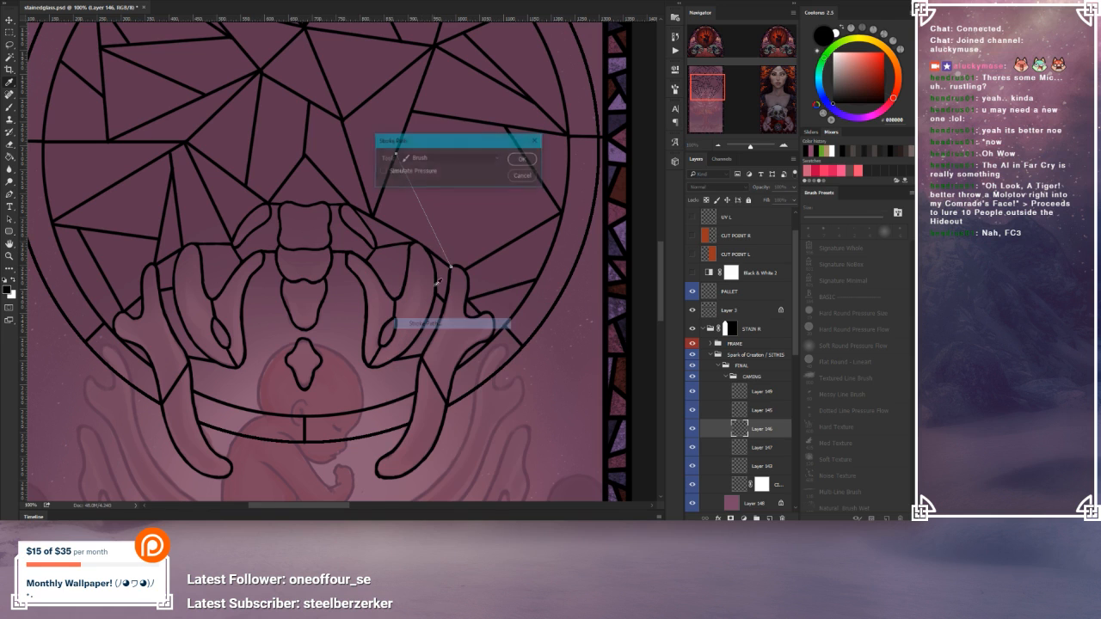
left_click(522, 146)
right_click(475, 231)
left_click(493, 256)
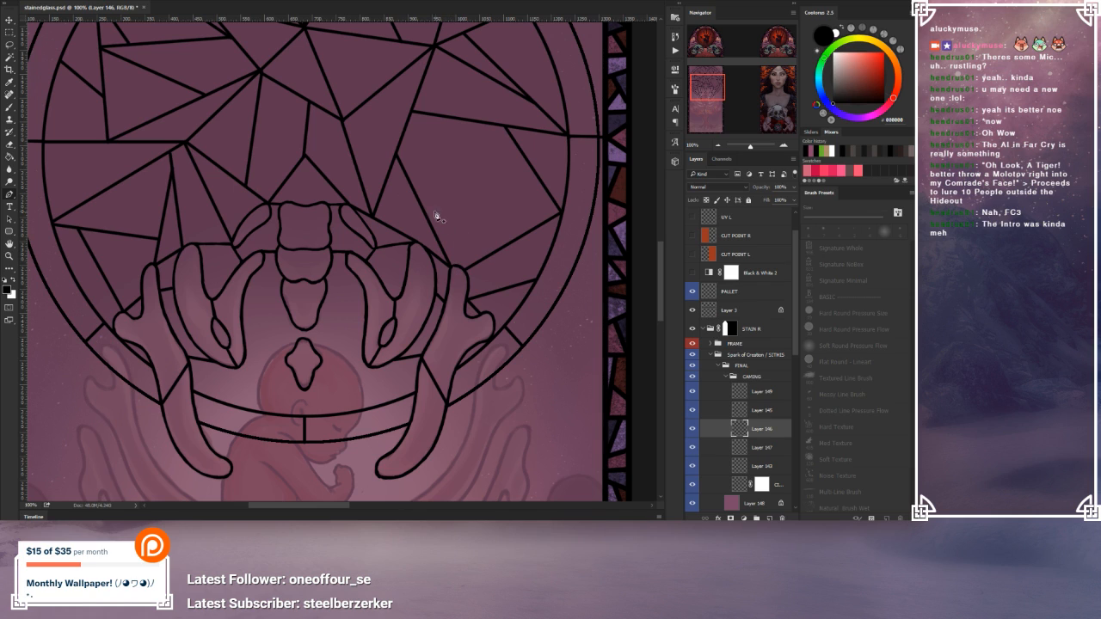
Step: Divide the large right-hand pane with a brush-stroked line from the new steep diagonal to the fingertip-to-ring line, deleting the path
left_click(419, 200)
left_click(521, 236)
right_click(466, 179)
left_click(484, 255)
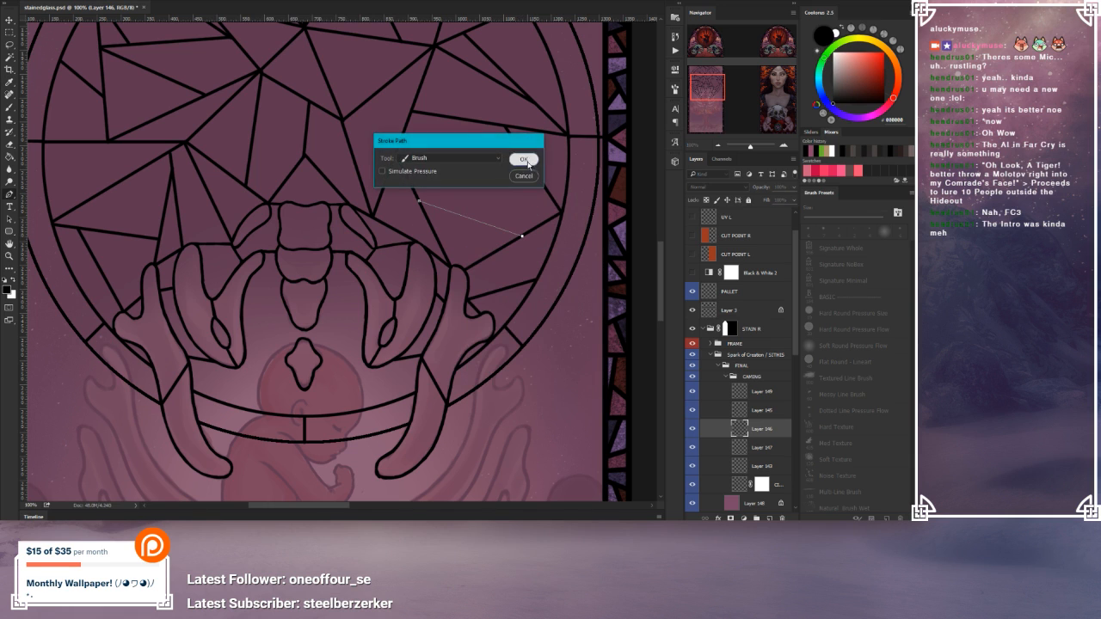
left_click(526, 158)
right_click(496, 204)
left_click(521, 226)
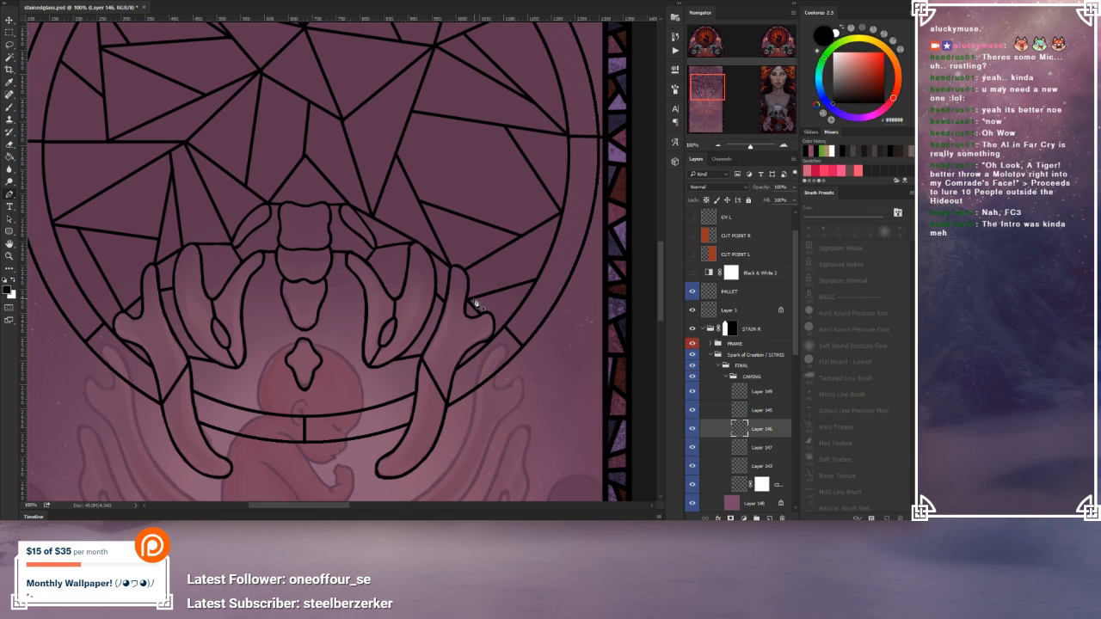
Step: Draw a steep line from the end of the right-hand slanted came up to the near-horizontal came above, stroke it with the Brush, and delete the path
left_click(520, 237)
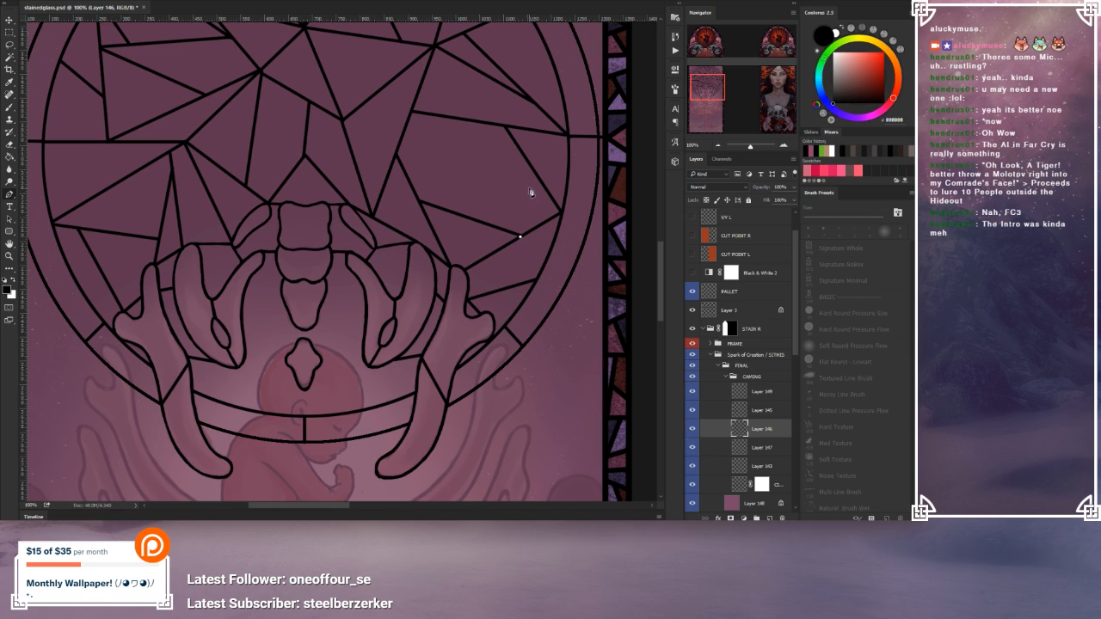
left_click(506, 131)
right_click(452, 148)
left_click(493, 225)
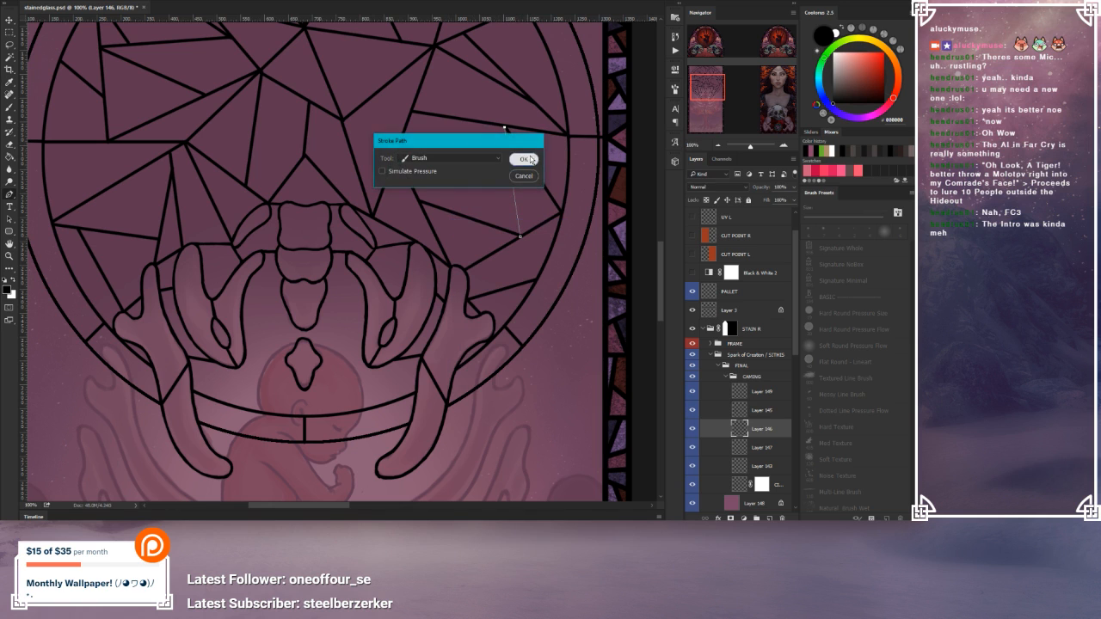
left_click(531, 158)
right_click(453, 200)
left_click(473, 218)
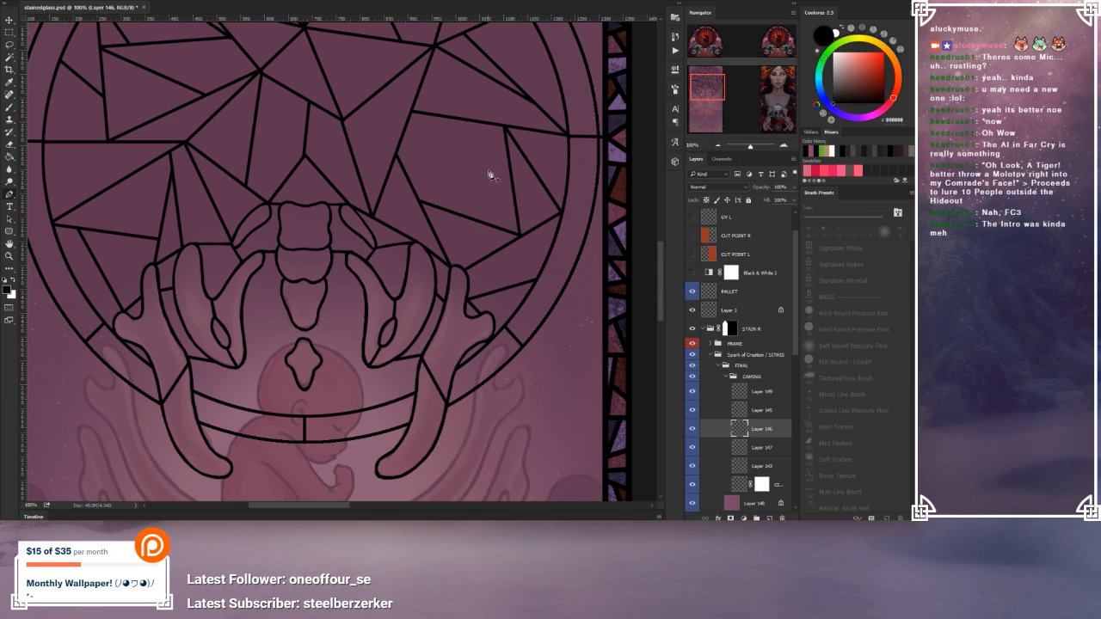
Step: Divide the right-hand pane with a near-horizontal brush-stroked line from the long diagonal to the new steep line, deleting the path
left_click(396, 155)
left_click(508, 157)
right_click(460, 192)
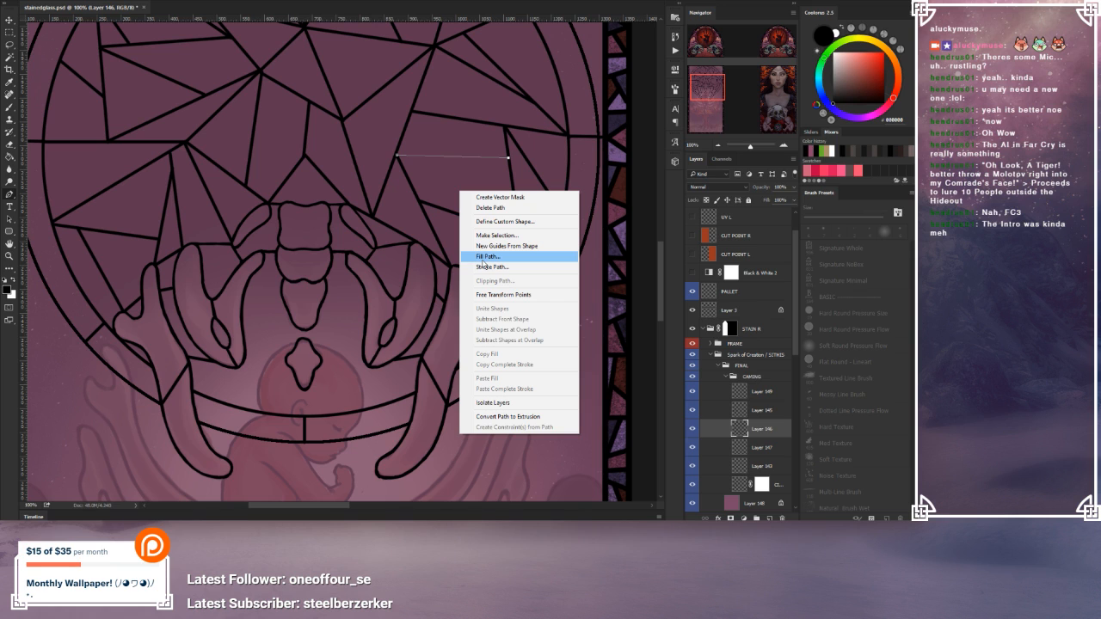
left_click(487, 267)
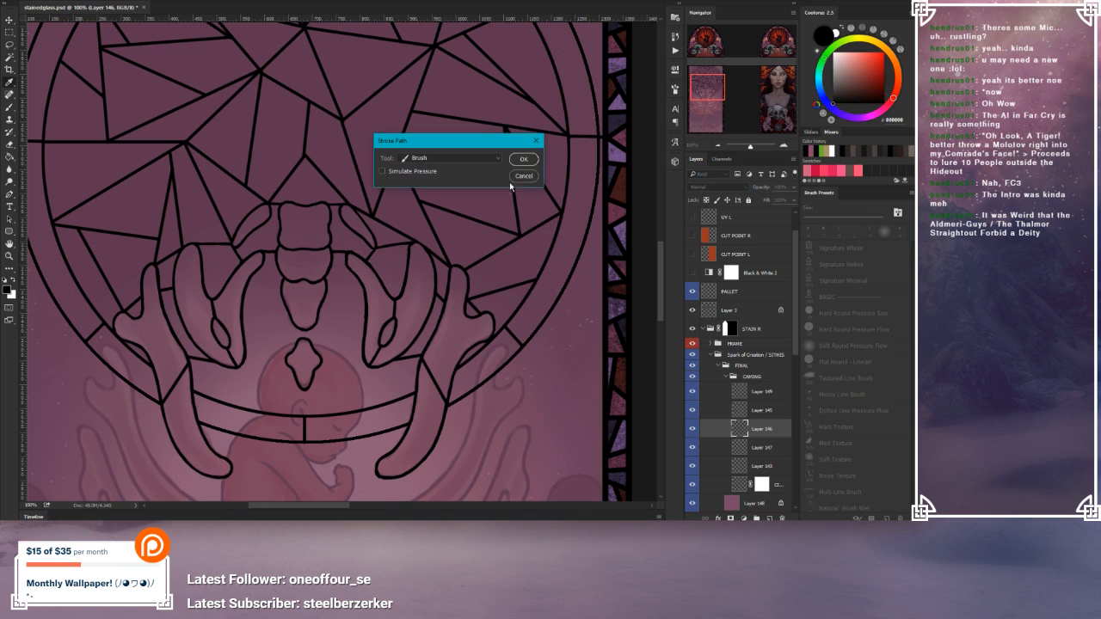
key("Return")
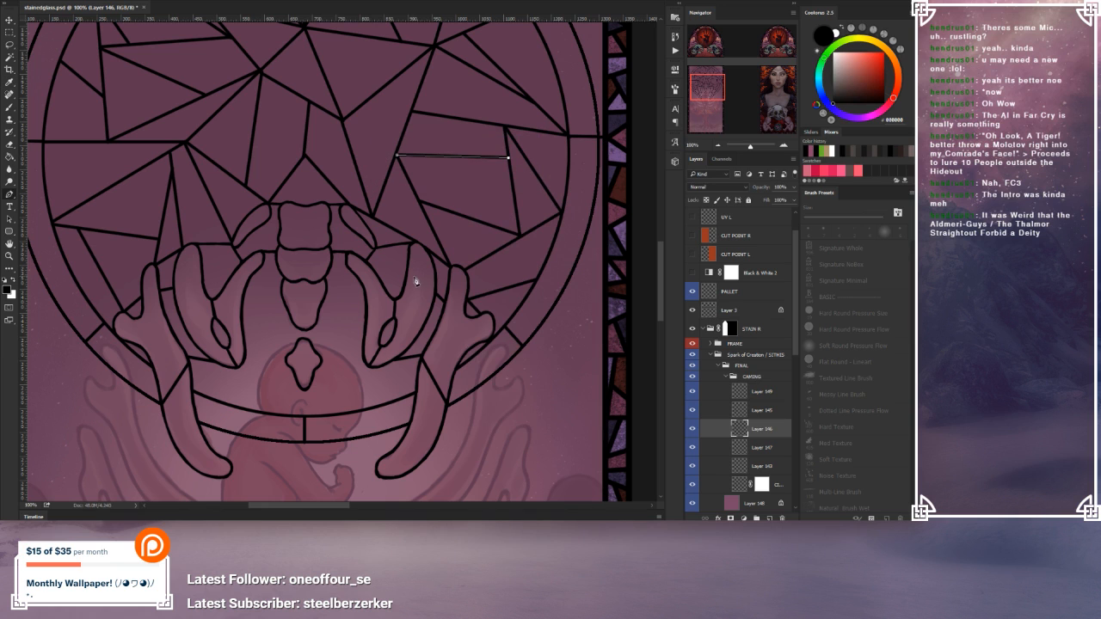
right_click(438, 218)
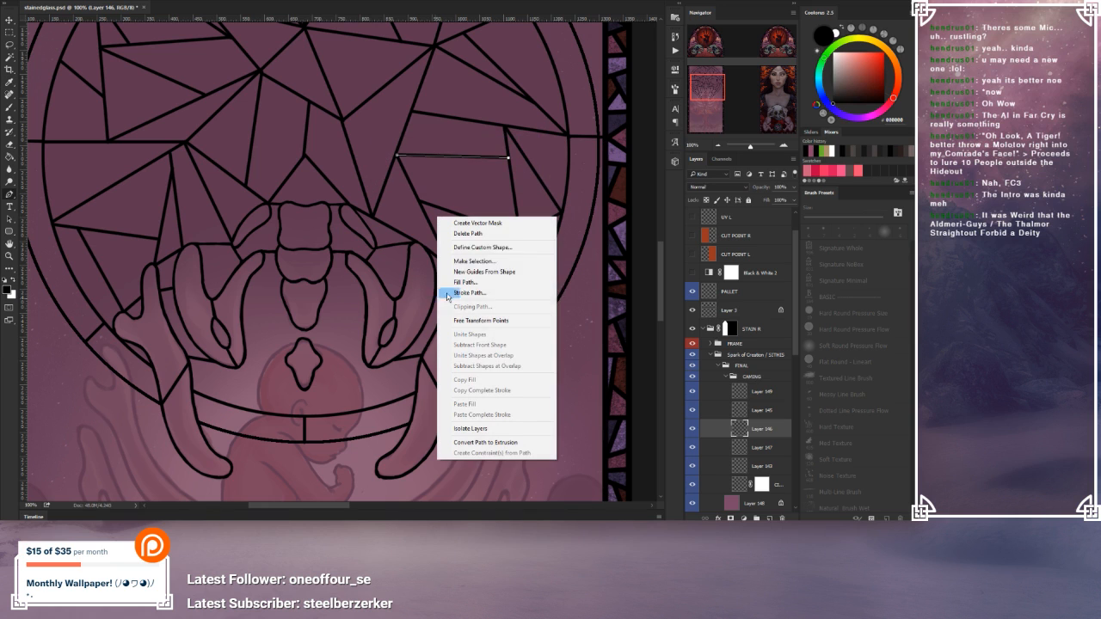
left_click(471, 234)
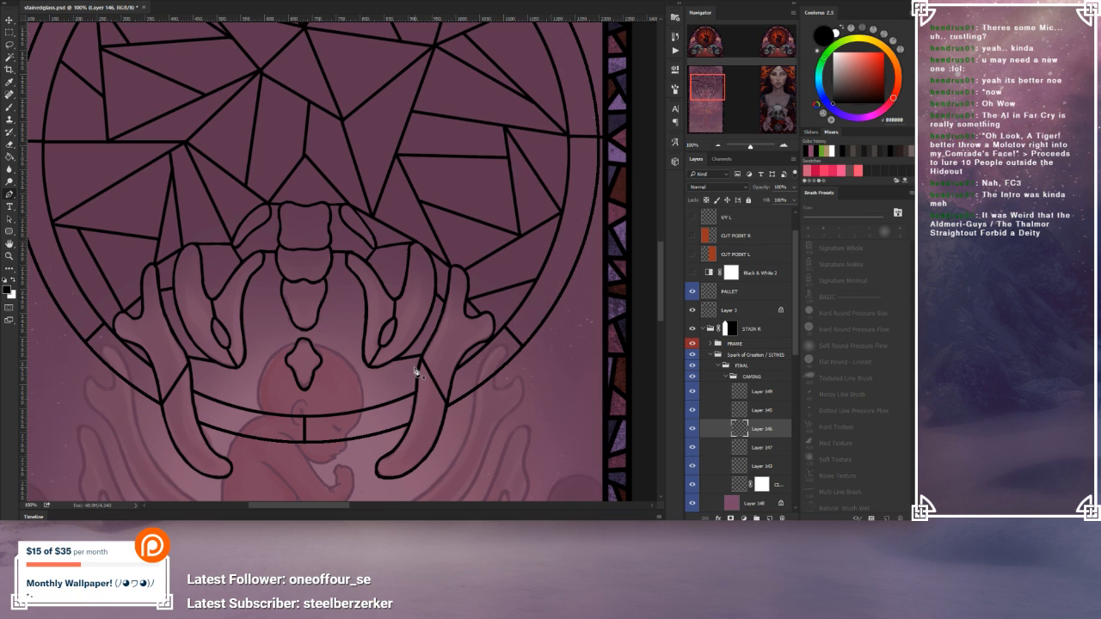
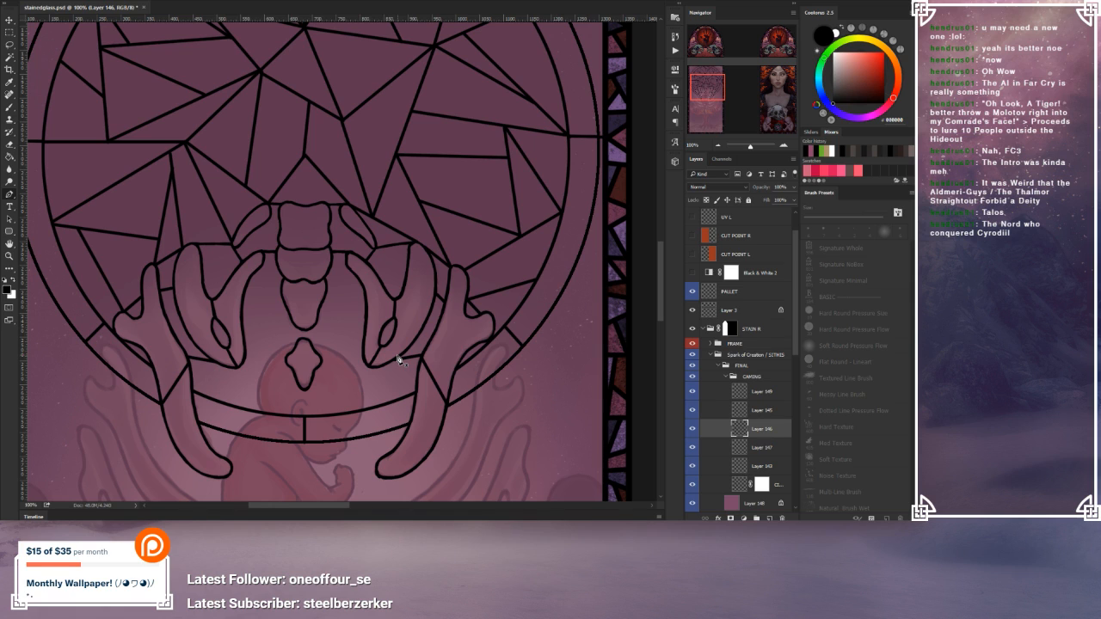
Step: Examine the came lines across the circle and ribs, and the painted fetus beside the skull in the other window design
left_click_drag(453, 160, 465, 301)
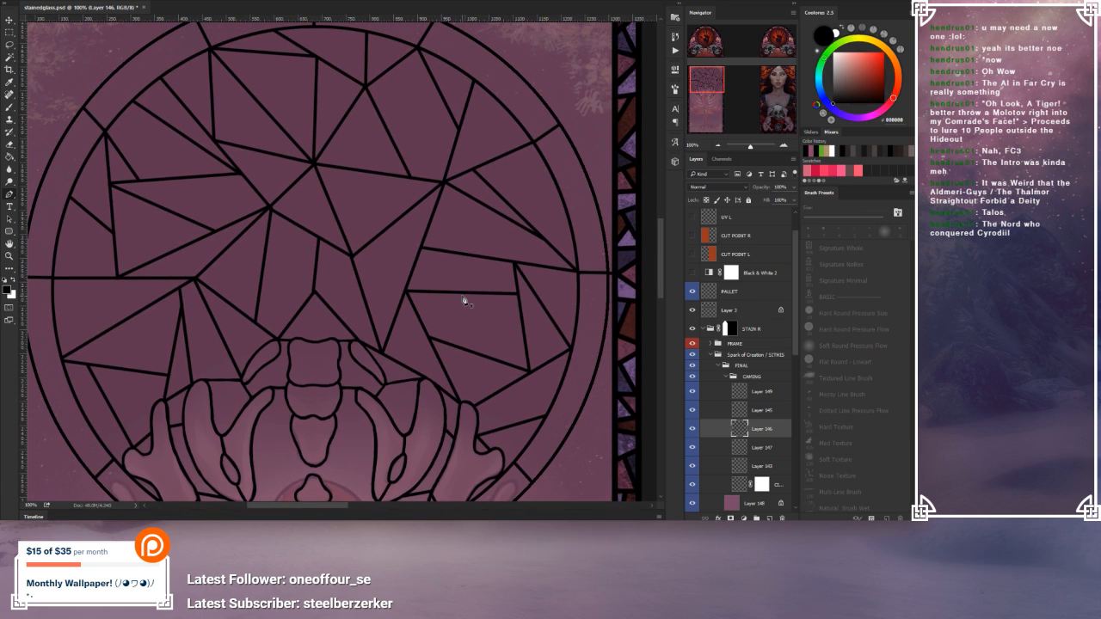
scroll(464, 301, "down", 5)
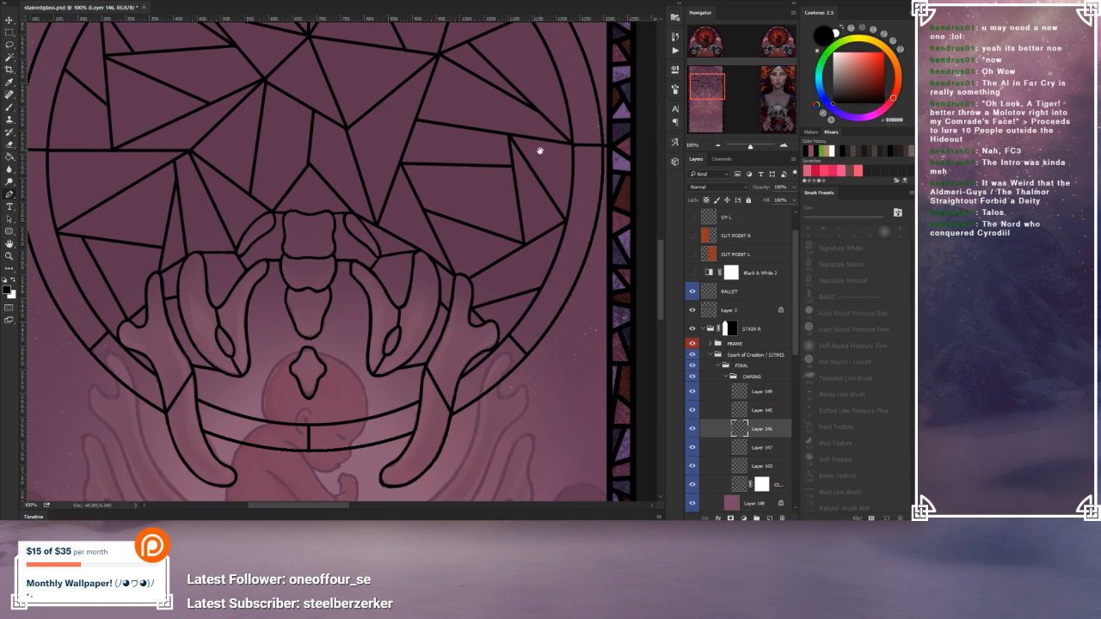
left_click_drag(537, 152, 520, 183)
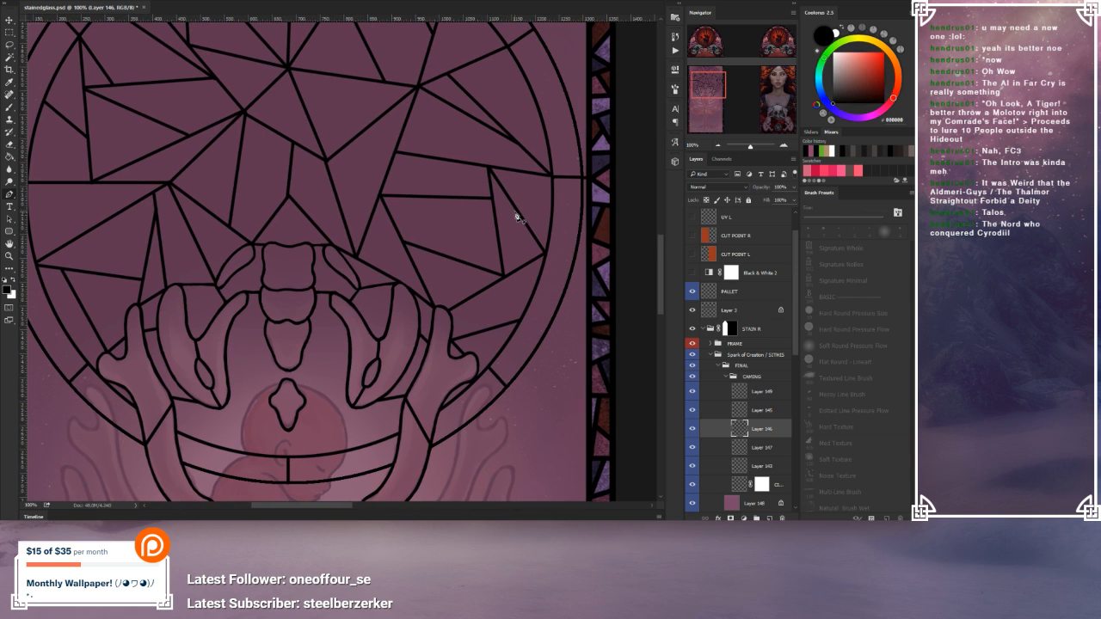
left_click_drag(487, 268, 528, 344)
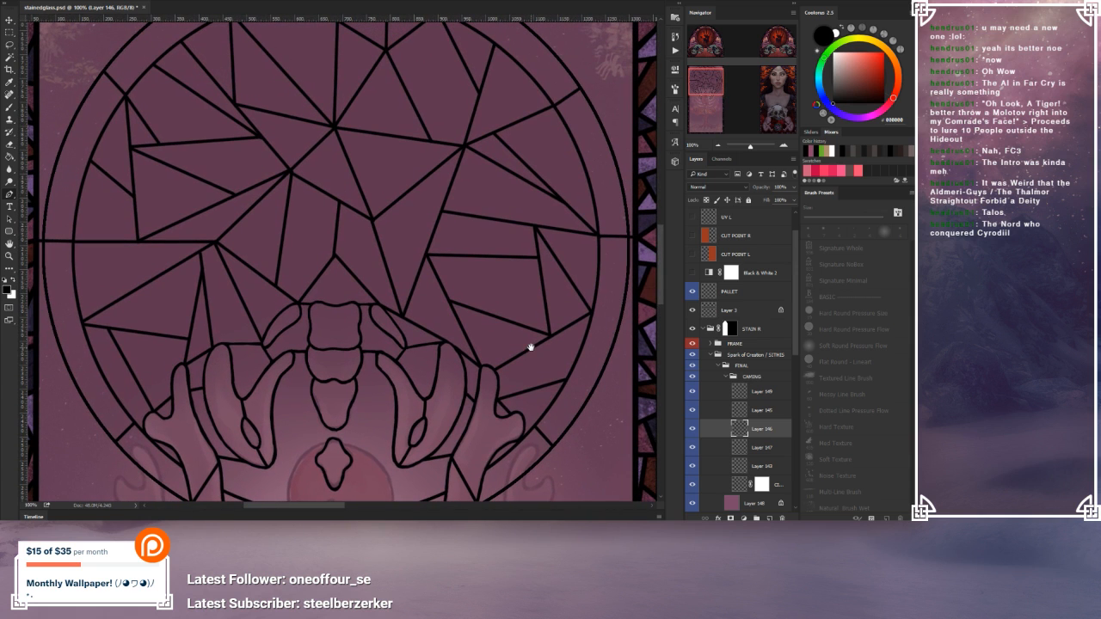
left_click_drag(530, 347, 532, 349)
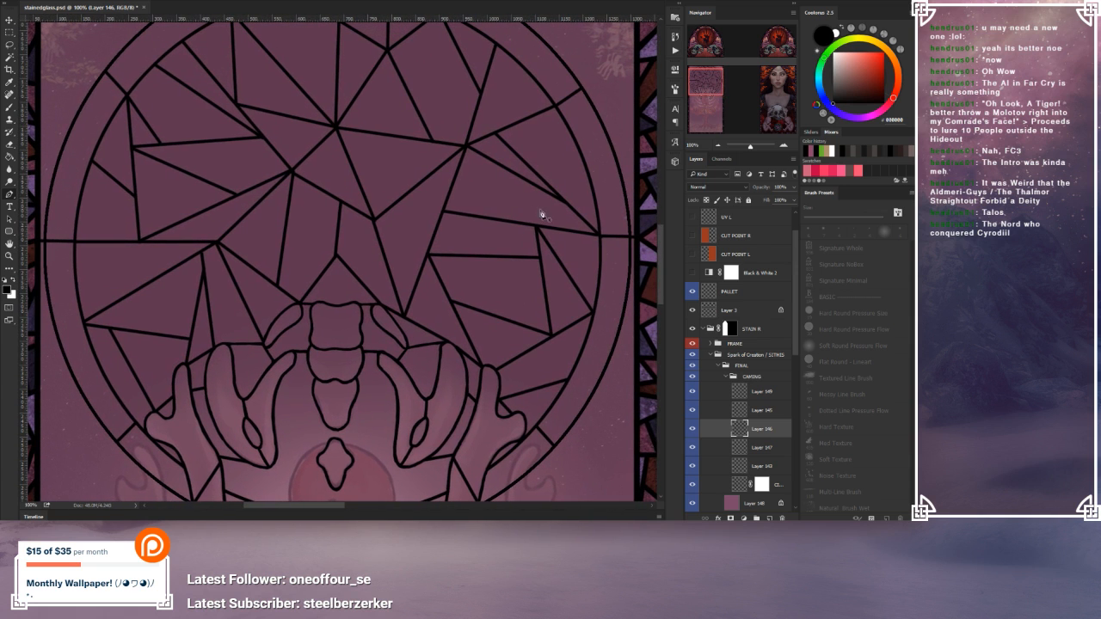
scroll(518, 309, "down", 5)
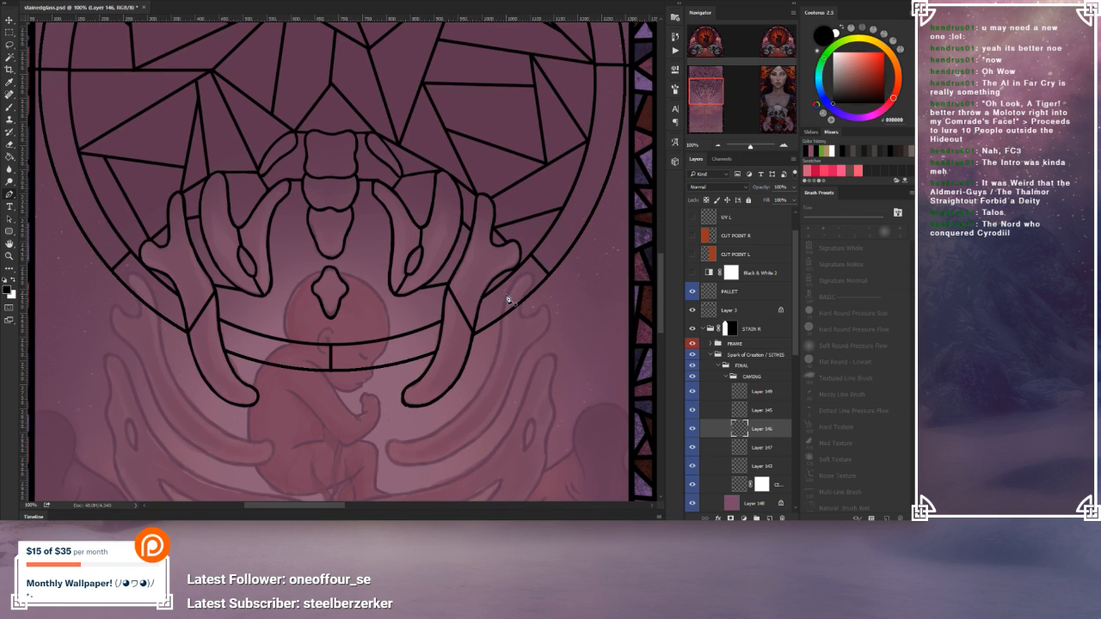
left_click_drag(425, 384, 443, 400)
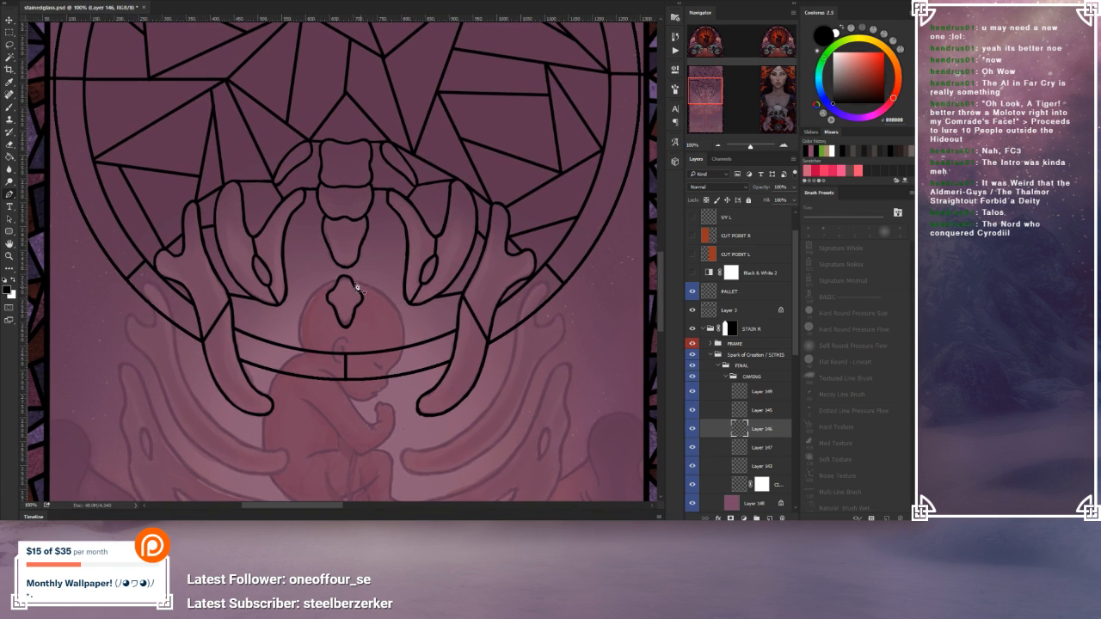
mouse_move(376, 363)
left_mouse_down()
mouse_move(386, 356)
mouse_move(376, 359)
left_mouse_up()
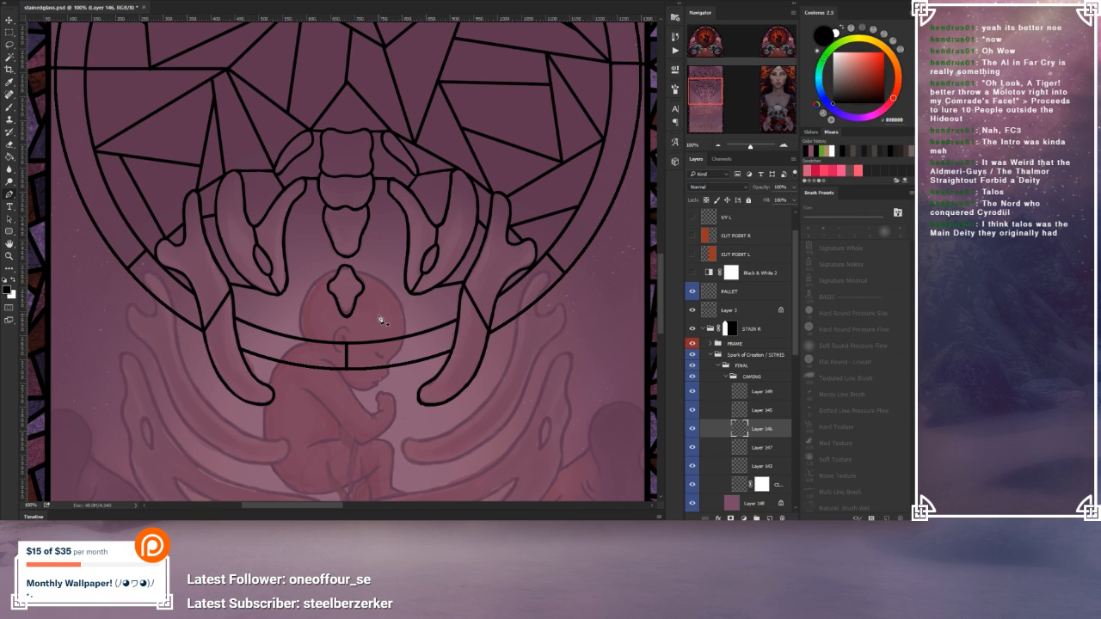
left_click_drag(695, 86, 761, 123)
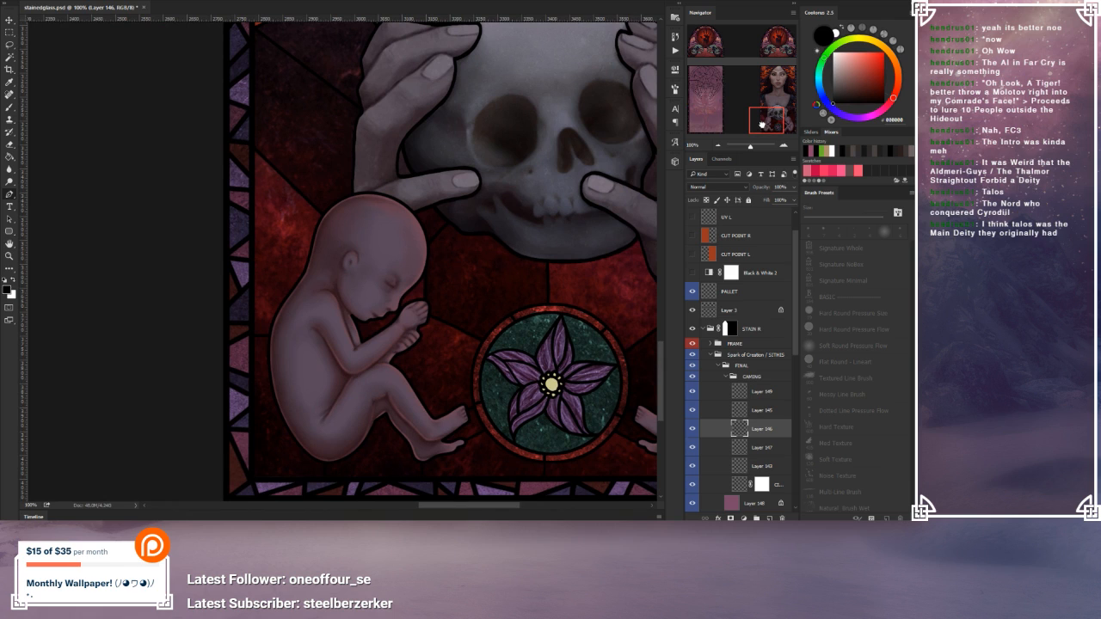
left_click_drag(760, 123, 760, 123)
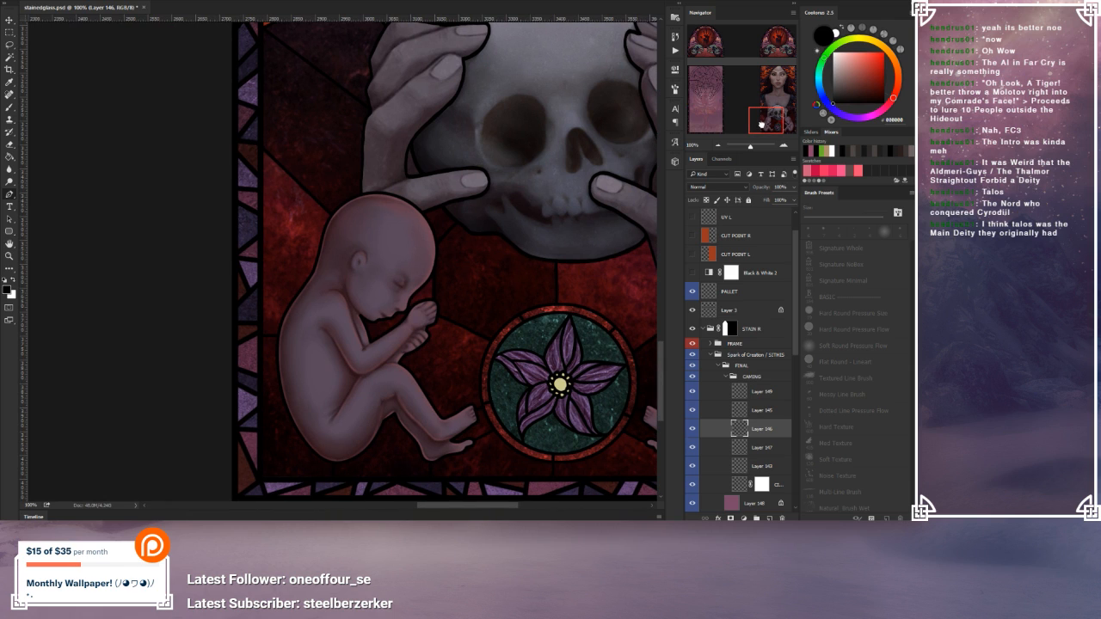
left_click_drag(761, 123, 700, 92)
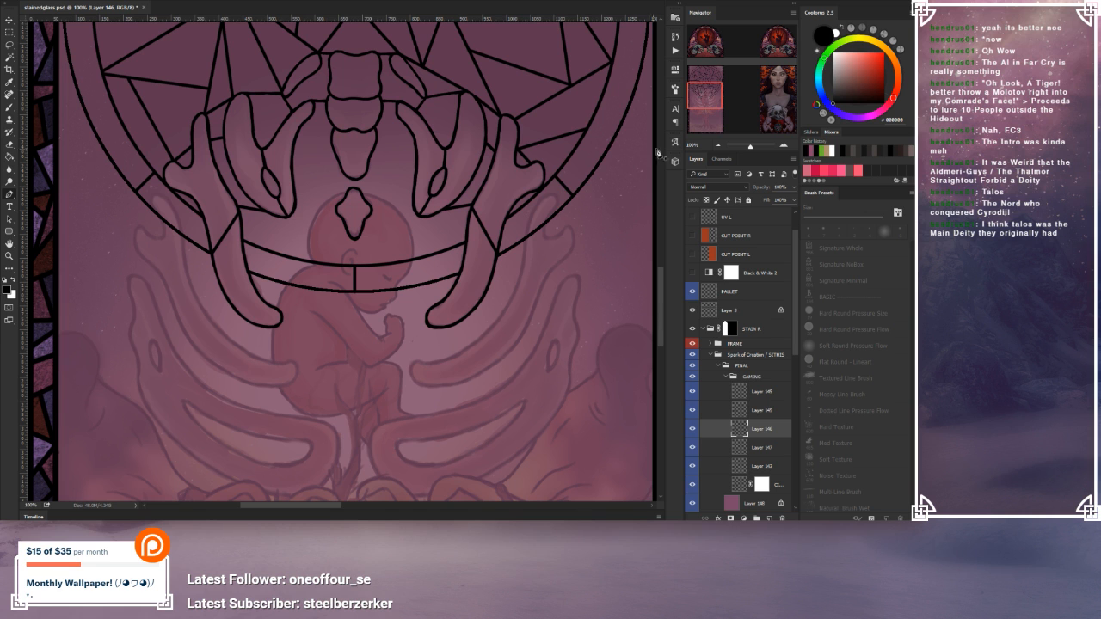
Step: Add a new layer above Layer 149 in the caming group for outlining the fetus
left_click(717, 145)
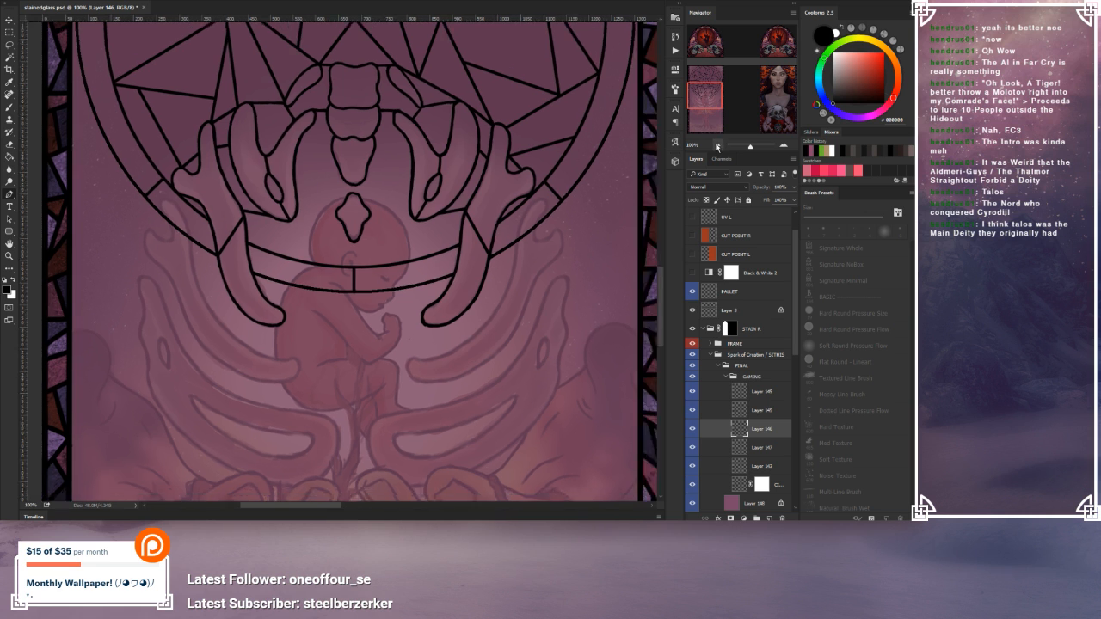
left_click(717, 145)
key("ctrl+minus")
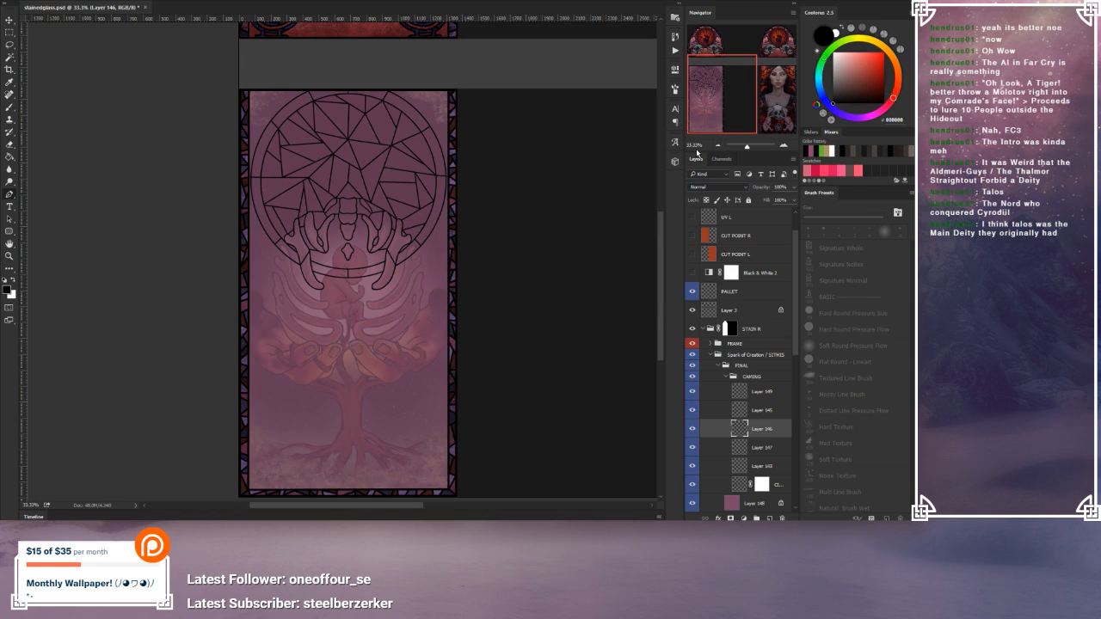
left_click(782, 147)
left_click(783, 147)
left_click(783, 147)
left_click(783, 147)
left_click(782, 148)
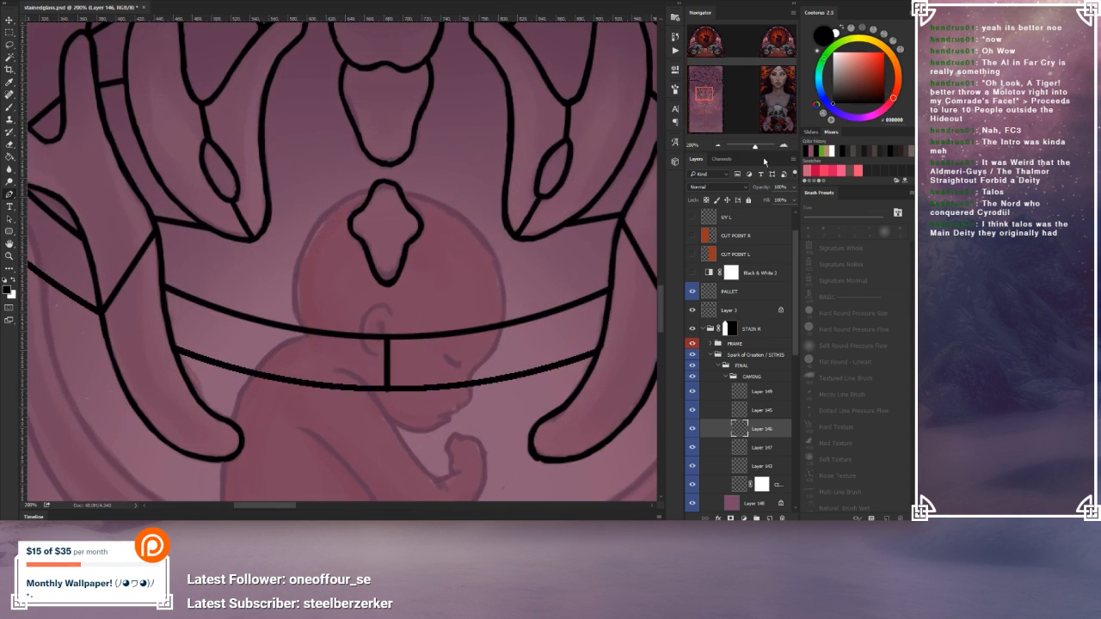
left_click_drag(558, 342, 504, 285)
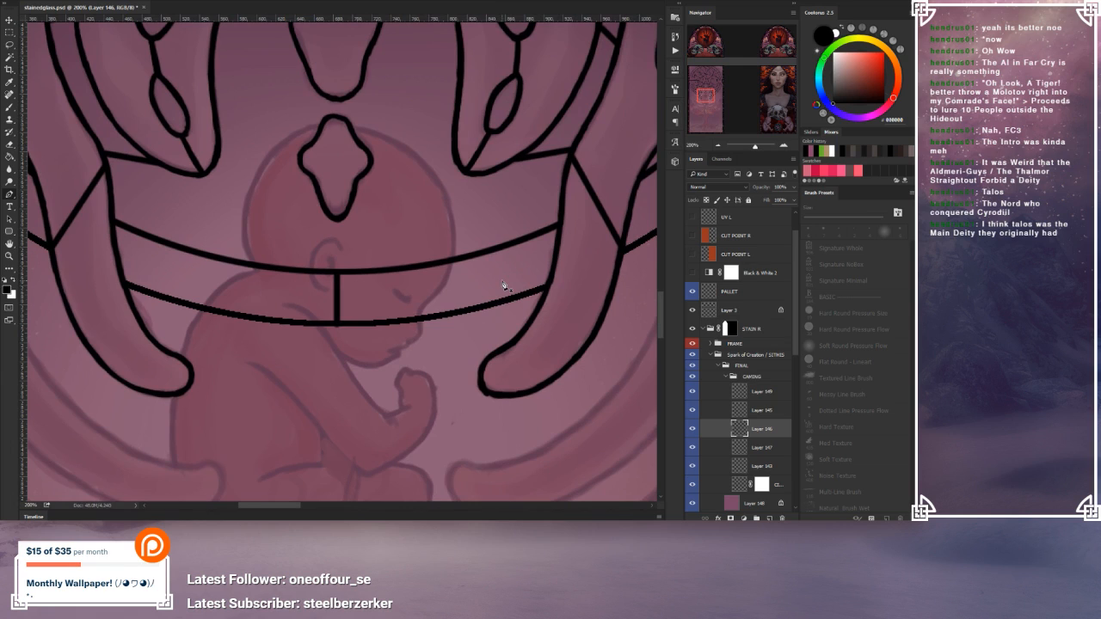
left_click(760, 393)
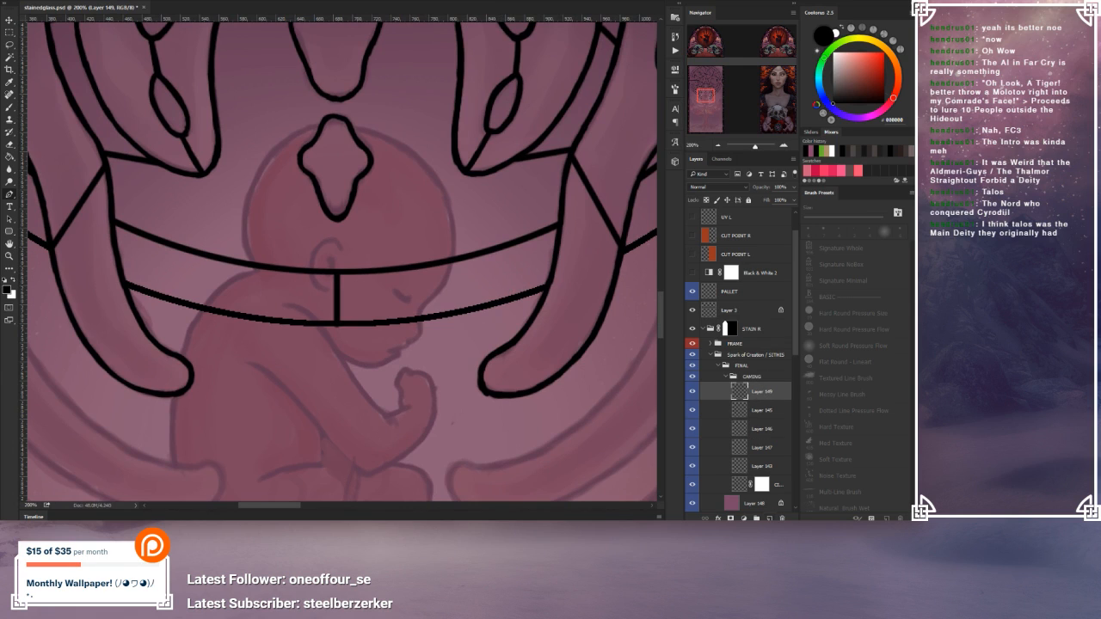
left_click(769, 519)
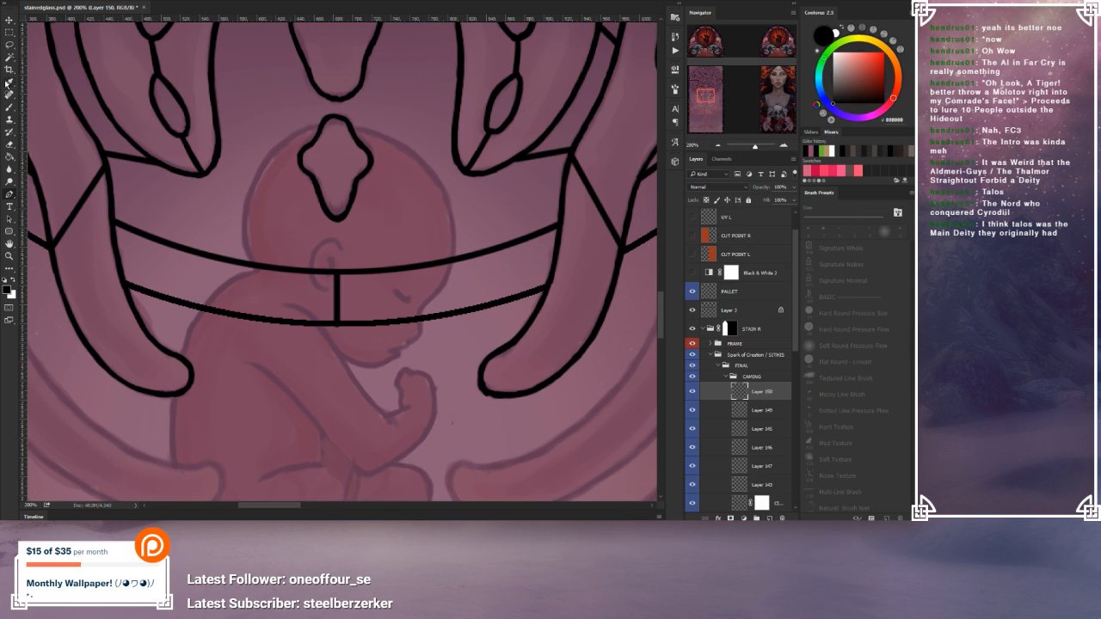
Step: Outline the back of the fetus's head from the diamond-shaped bone to the inner ring with the 7 px Hard Round Pressure Size brush
left_click(8, 108)
key("]")
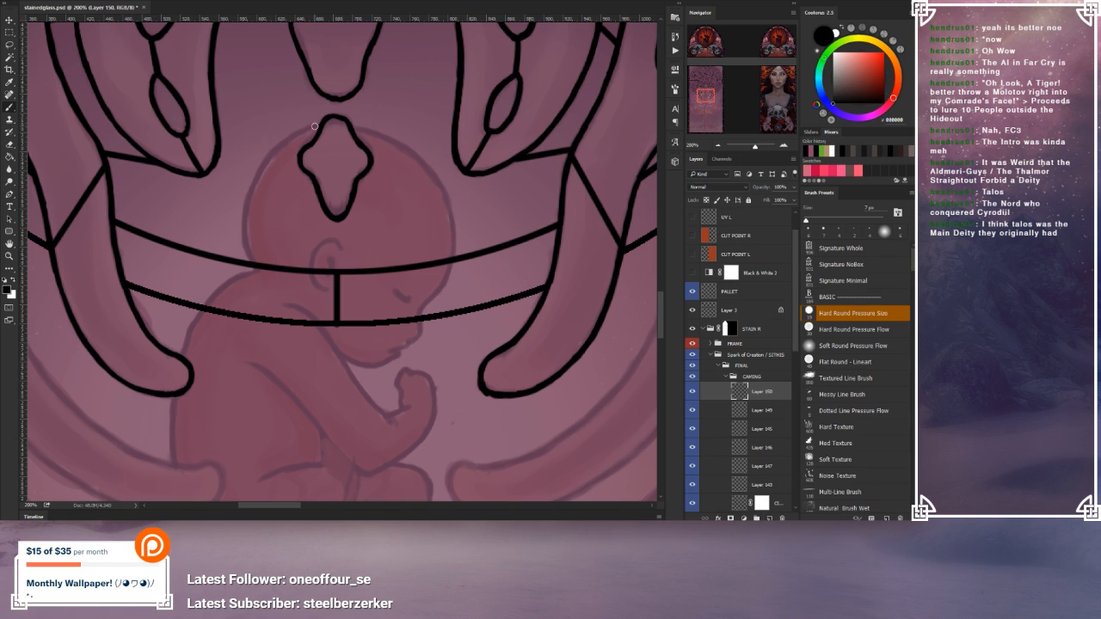
mouse_move(306, 131)
left_mouse_down()
mouse_move(263, 164)
mouse_move(299, 134)
mouse_move(247, 197)
mouse_move(263, 163)
mouse_move(241, 218)
mouse_move(250, 186)
mouse_move(241, 226)
mouse_move(245, 200)
mouse_move(251, 261)
mouse_move(241, 233)
mouse_move(254, 268)
left_mouse_up()
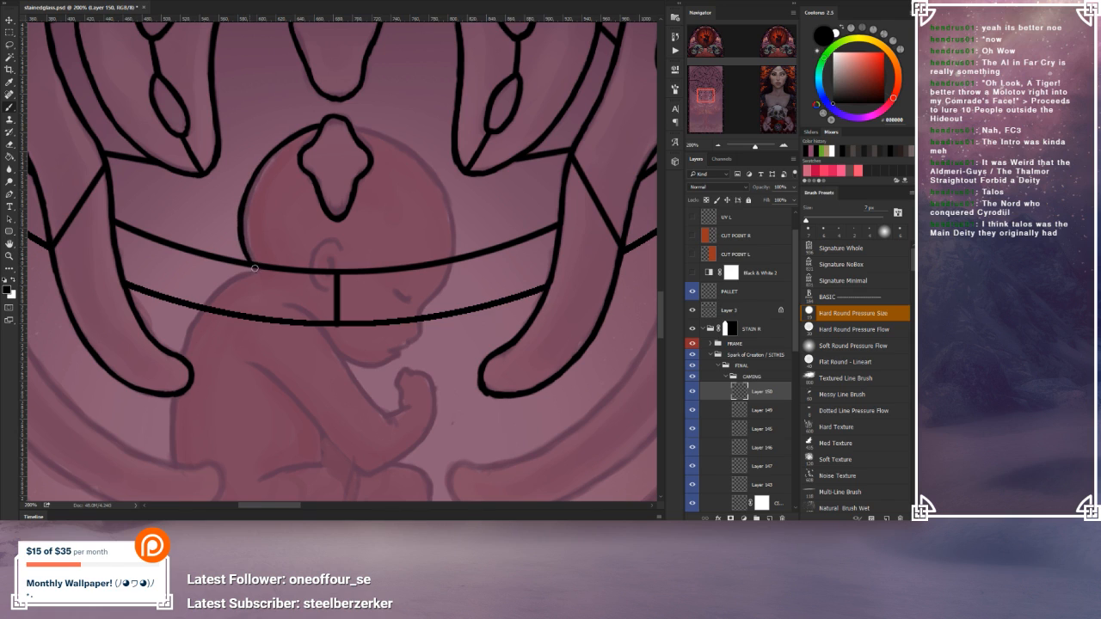
left_click_drag(240, 218, 245, 245)
mouse_move(233, 205)
left_mouse_down()
mouse_move(230, 221)
mouse_move(228, 183)
mouse_move(215, 234)
left_mouse_up()
mouse_move(220, 229)
left_mouse_down()
mouse_move(223, 217)
mouse_move(218, 229)
mouse_move(198, 208)
mouse_move(208, 232)
mouse_move(210, 222)
left_mouse_up()
left_click(11, 144)
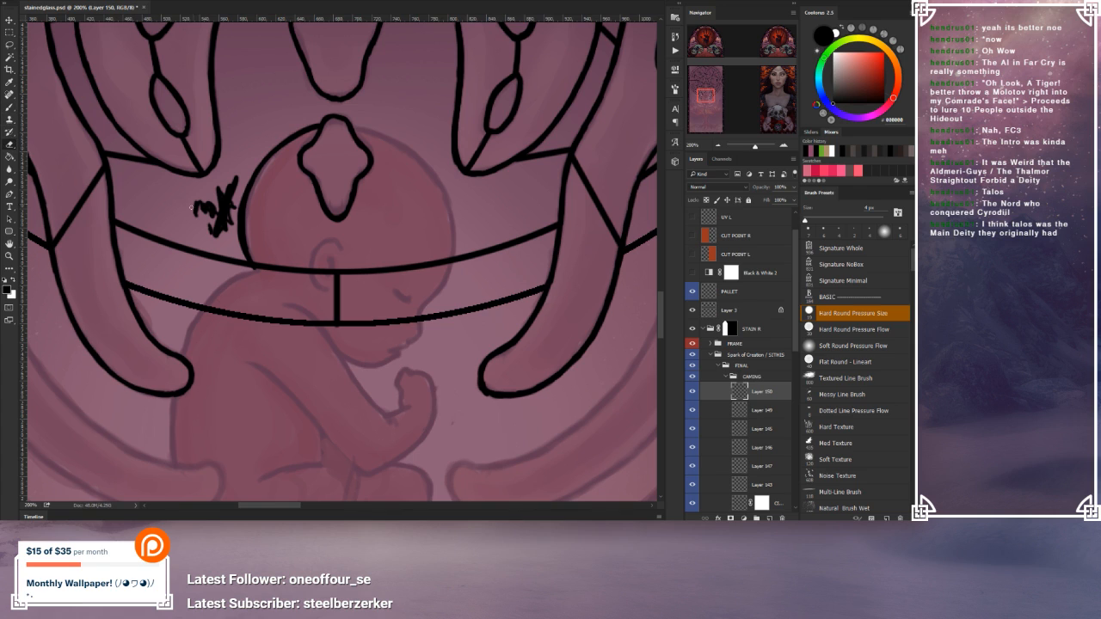
mouse_move(196, 208)
left_mouse_down()
mouse_move(225, 182)
mouse_move(218, 238)
mouse_move(233, 203)
mouse_move(232, 235)
mouse_move(237, 199)
mouse_move(233, 239)
mouse_move(239, 248)
left_mouse_up()
Step: Trim the outer edge of the back-of-head outline with the Eraser and smooth the line with the Brush at 4 px
key("bracketright")
key("bracketright")
key("bracketright")
key("bracketright")
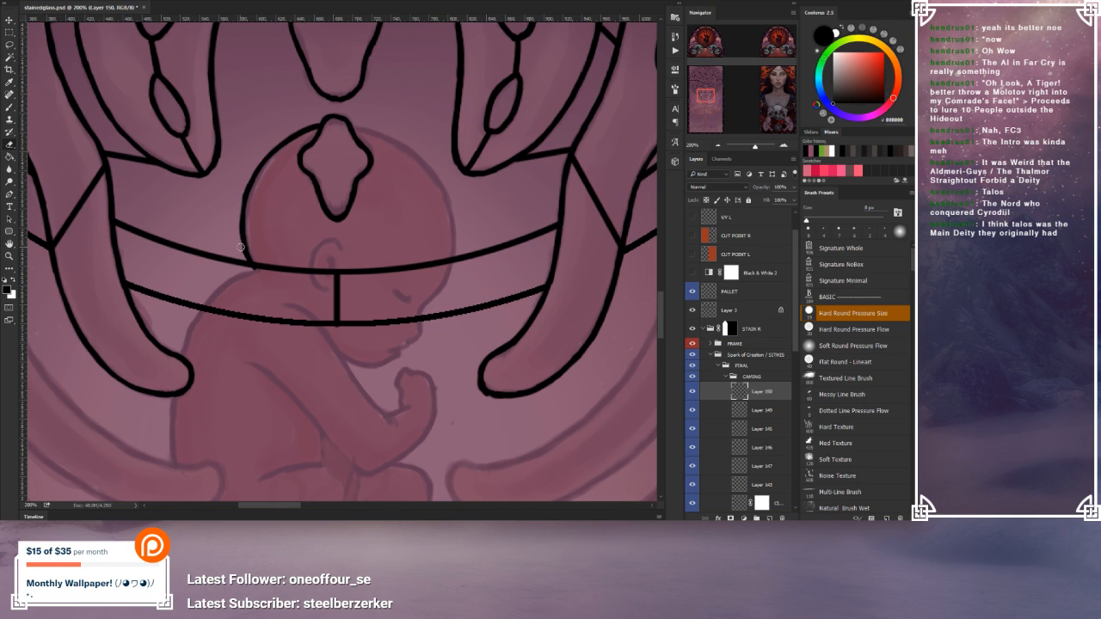
left_click(10, 107)
key("bracketleft")
key("bracketleft")
key("bracketleft")
key("bracketright")
key("bracketright")
key("bracketright")
key("bracketright")
mouse_move(211, 229)
left_mouse_down()
mouse_move(239, 259)
mouse_move(237, 246)
left_mouse_up()
left_click(9, 111)
left_click_drag(248, 187, 247, 256)
mouse_move(262, 163)
left_mouse_down()
mouse_move(250, 182)
mouse_move(247, 261)
left_mouse_up()
Step: Hide the layer containing the circular frame rings and outline the fetus's upper back from the nape to the left rib tip
left_click_drag(799, 322, 797, 345)
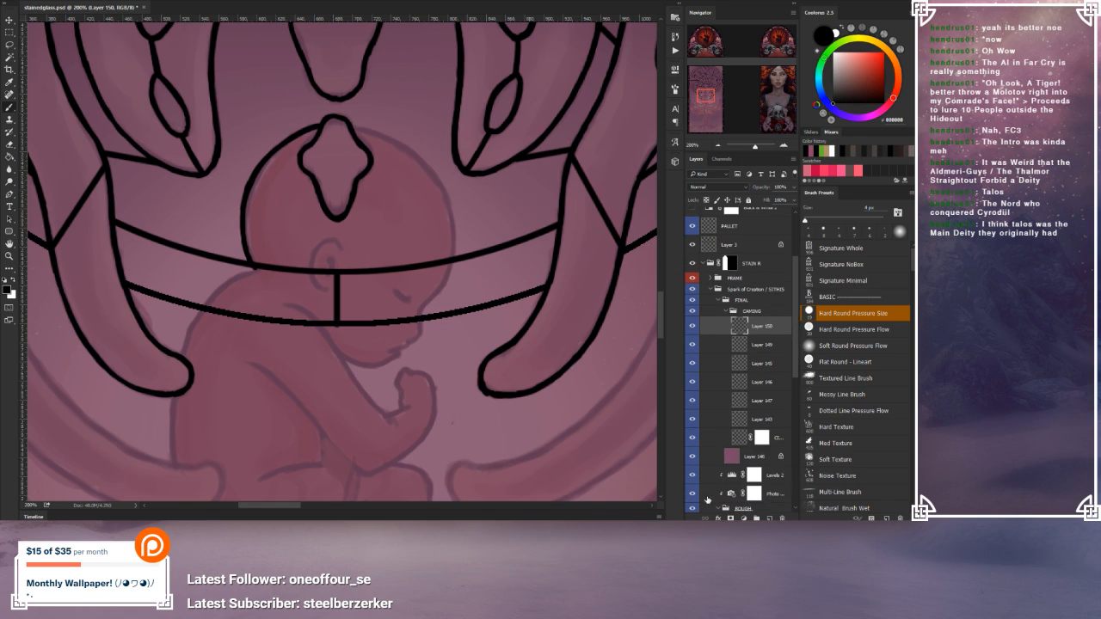
scroll(786, 411, "down", 2)
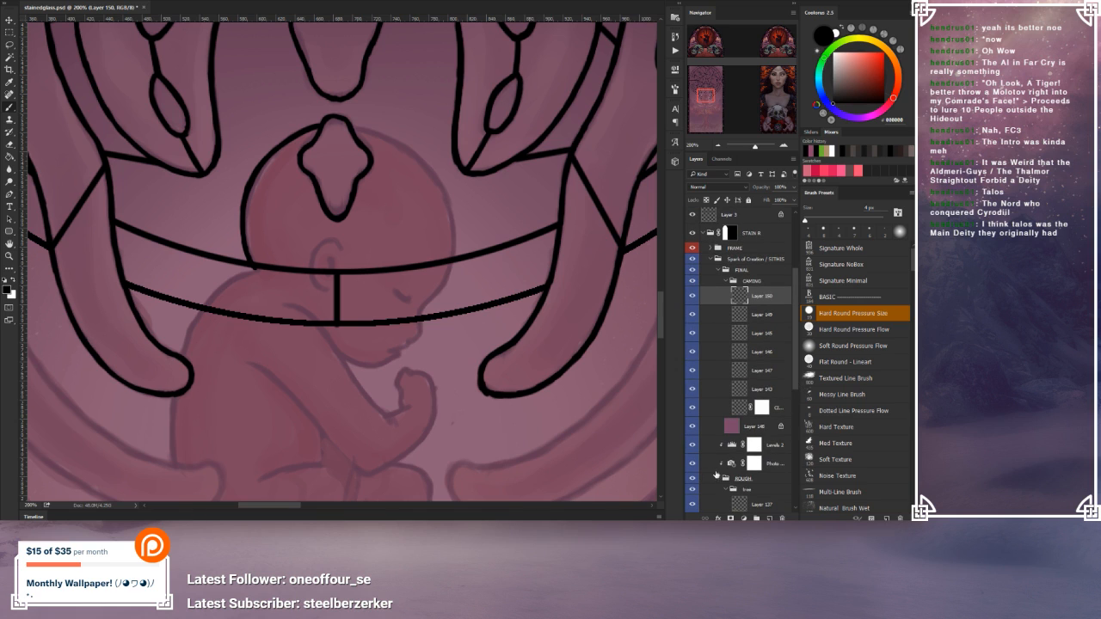
left_click(694, 408)
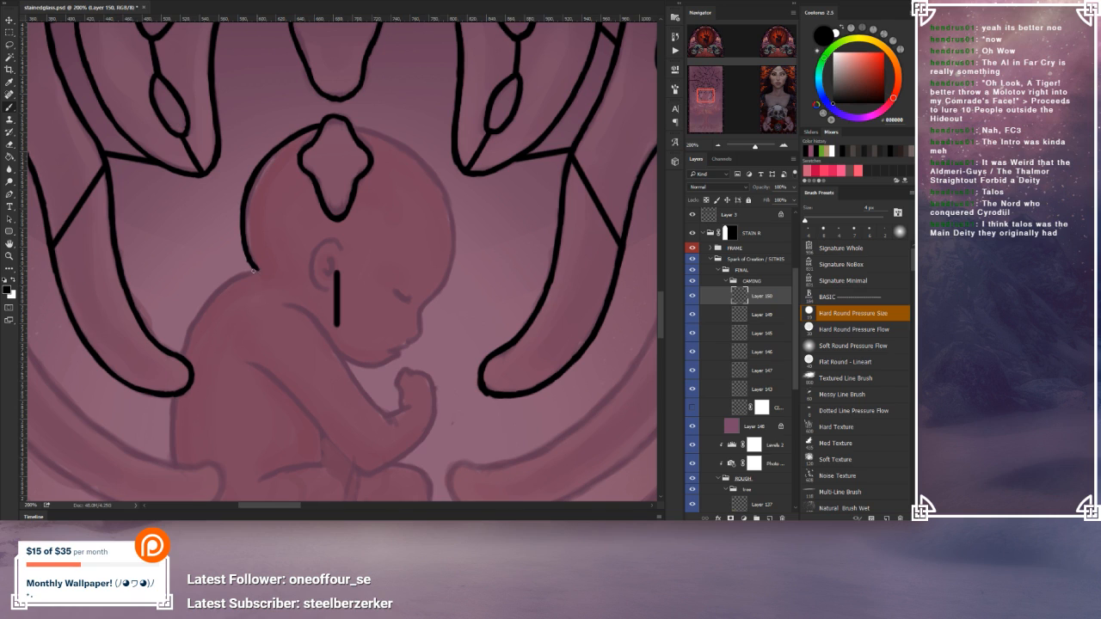
mouse_move(257, 269)
left_mouse_down()
mouse_move(201, 310)
mouse_move(221, 291)
mouse_move(186, 347)
left_mouse_up()
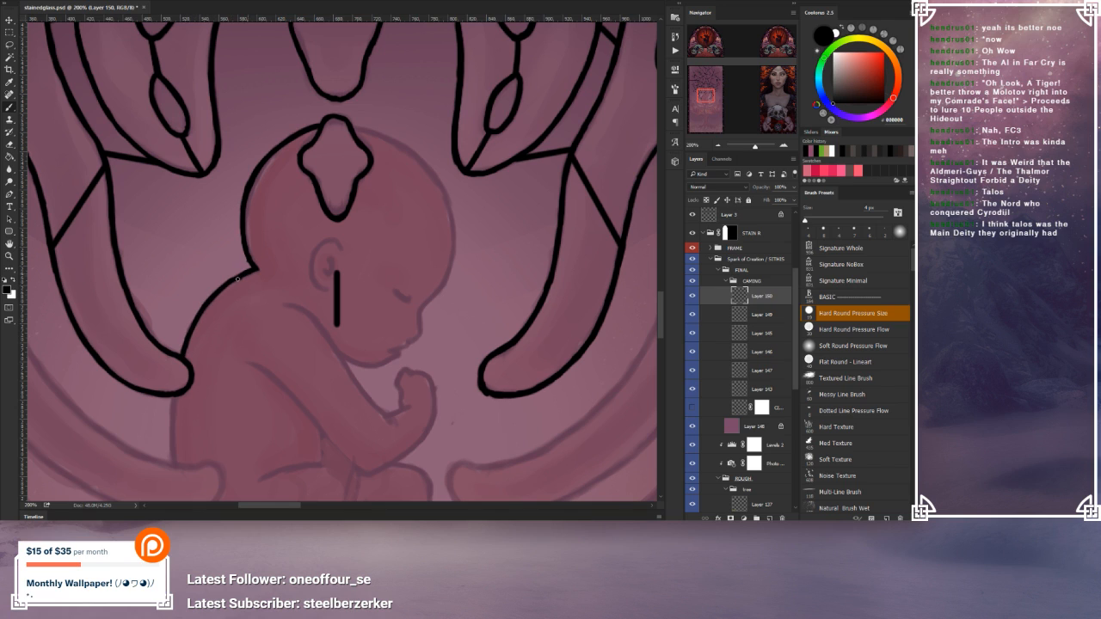
Step: Clean up the upper-back outline near the nape with the Eraser and touch up the back-of-head line with the Brush
left_click_drag(241, 276, 244, 287)
key("bracketright")
key("bracketright")
key("bracketright")
key("bracketright")
left_click_drag(236, 270, 225, 278)
left_click(9, 107)
left_click_drag(241, 221, 241, 207)
left_click_drag(241, 238, 243, 246)
Step: Outline the front of the fetus's head from the diamond-shaped bone over the forehead to the nose with the 4 px brush
left_click_drag(441, 186, 450, 270)
left_click_drag(452, 259, 432, 296)
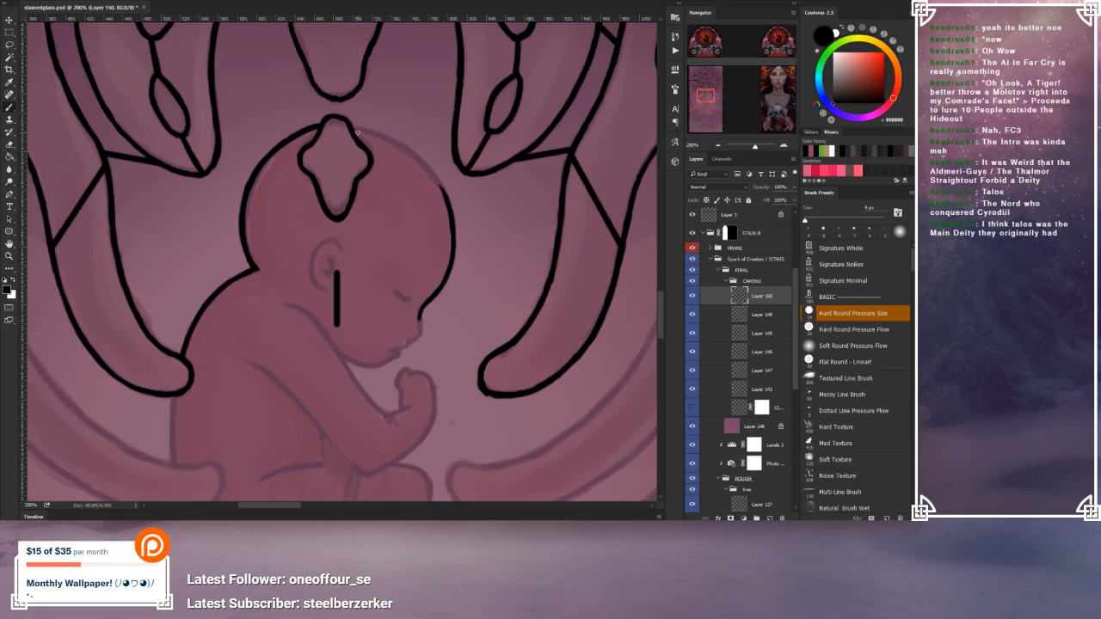
left_click_drag(352, 128, 424, 163)
left_click_drag(420, 159, 447, 198)
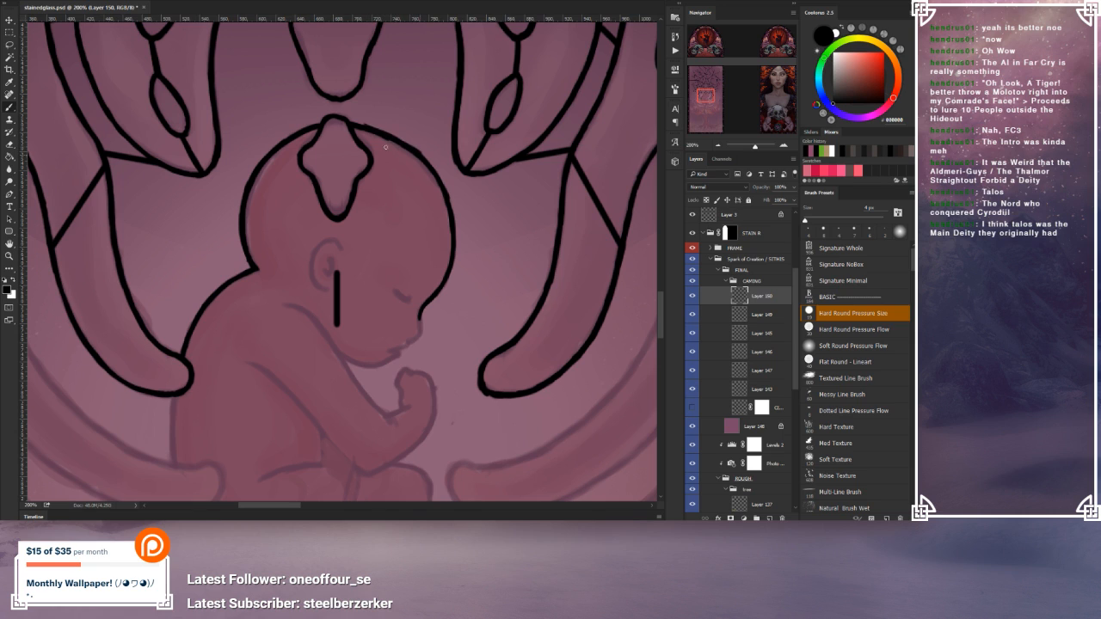
Step: Clean up the forehead and brow outline with the Eraser and smooth it with the Brush
mouse_move(379, 155)
left_mouse_down()
mouse_move(378, 142)
mouse_move(388, 149)
left_mouse_up()
left_click(9, 144)
mouse_move(373, 145)
left_mouse_down()
mouse_move(387, 146)
mouse_move(375, 140)
left_mouse_up()
left_click(9, 110)
left_click_drag(440, 279, 441, 265)
left_click(9, 144)
mouse_move(437, 276)
left_mouse_down()
mouse_move(444, 266)
mouse_move(433, 283)
left_mouse_up()
left_click(16, 106)
left_click_drag(452, 259, 441, 289)
Step: Outline the fetus's nose, lips and chin, continuing along the jaw to the neck
left_click_drag(419, 325, 421, 321)
left_click_drag(420, 331, 418, 334)
left_click_drag(409, 342, 408, 350)
mouse_move(393, 326)
left_mouse_down()
mouse_move(409, 281)
mouse_move(420, 303)
mouse_move(402, 307)
left_mouse_up()
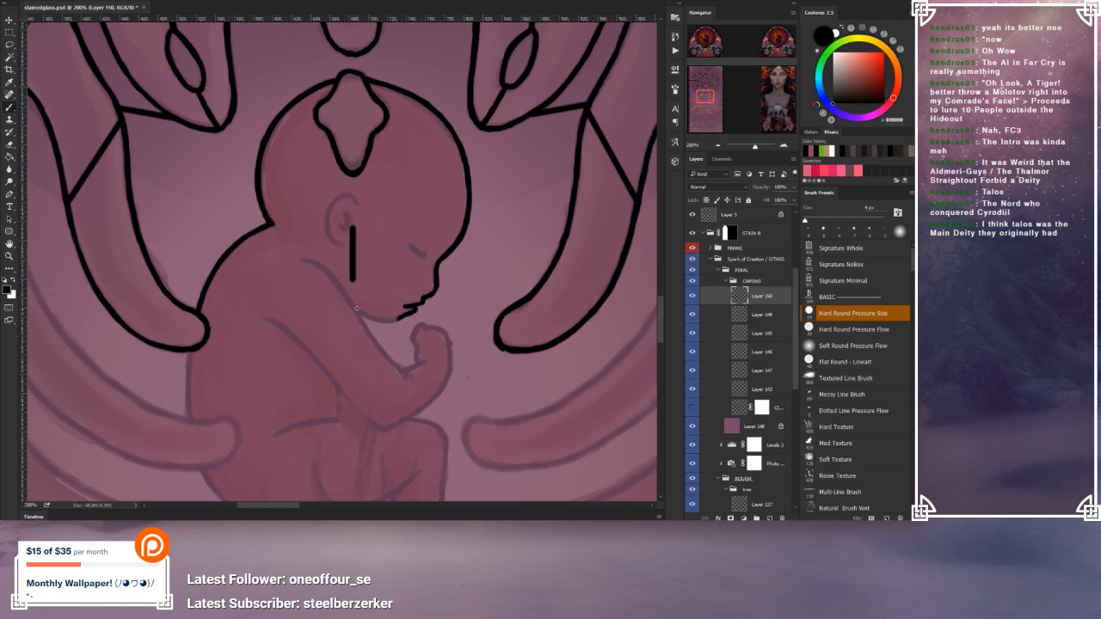
left_click_drag(356, 309, 393, 319)
left_click_drag(399, 318, 408, 316)
left_click_drag(357, 311, 367, 316)
Step: Outline the forearm from the neck to the wrist, around the raised fist and back down to the elbow
left_click_drag(359, 313, 372, 335)
mouse_move(359, 313)
left_mouse_down()
mouse_move(367, 322)
mouse_move(394, 363)
mouse_move(397, 365)
left_mouse_up()
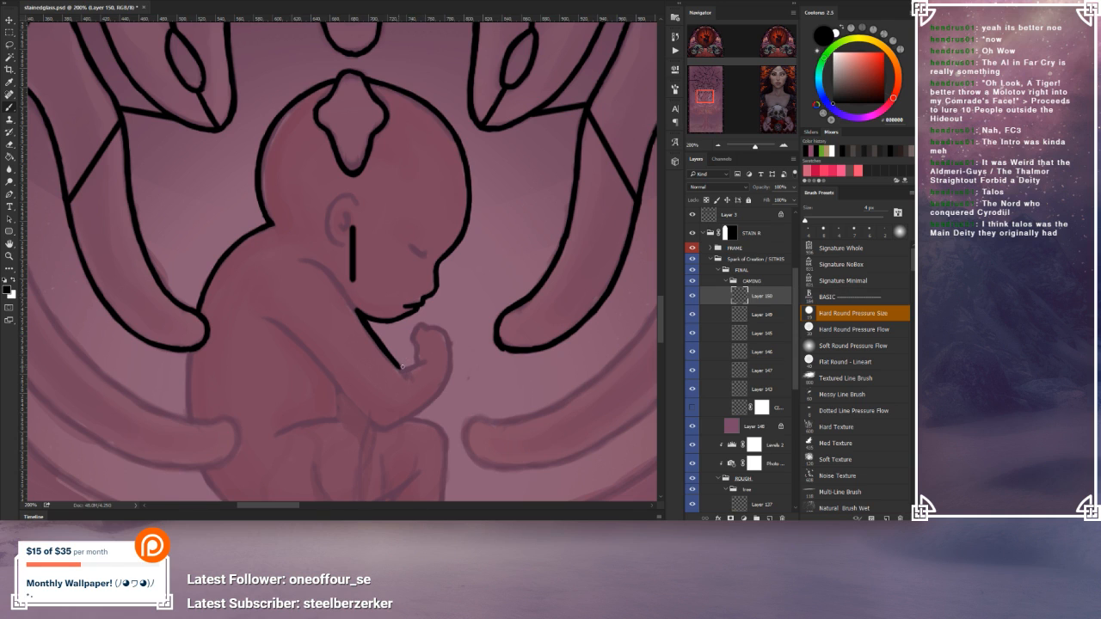
left_click_drag(402, 368, 410, 367)
mouse_move(424, 326)
left_mouse_down()
mouse_move(415, 361)
mouse_move(417, 350)
left_mouse_up()
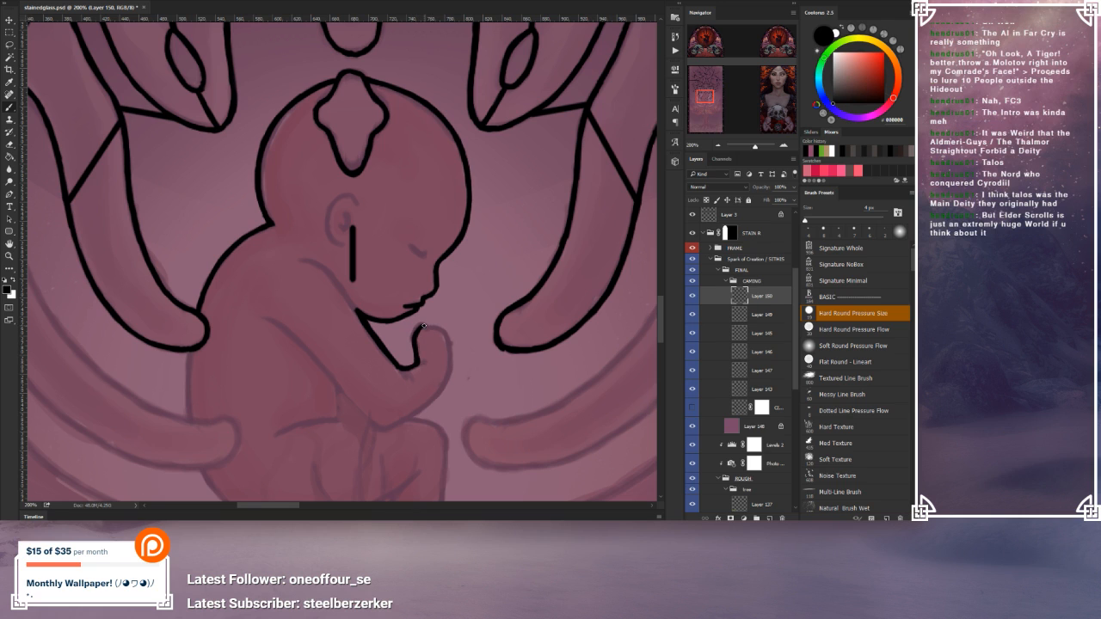
mouse_move(430, 325)
left_mouse_down()
mouse_move(444, 332)
mouse_move(451, 367)
left_mouse_up()
left_click_drag(449, 345, 452, 359)
mouse_move(450, 351)
left_mouse_down()
mouse_move(449, 377)
mouse_move(412, 418)
left_mouse_up()
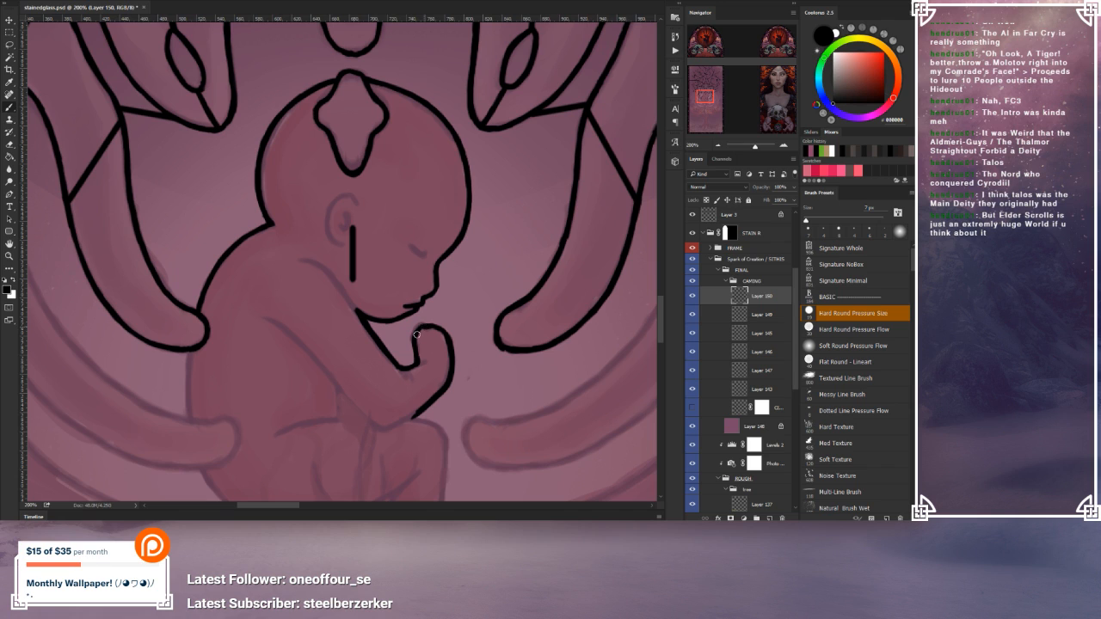
Step: Thicken the outlines of the fist and mouth with the brush at 7 px
left_click_drag(416, 335, 411, 366)
left_click_drag(437, 328, 455, 350)
left_click_drag(421, 306, 427, 297)
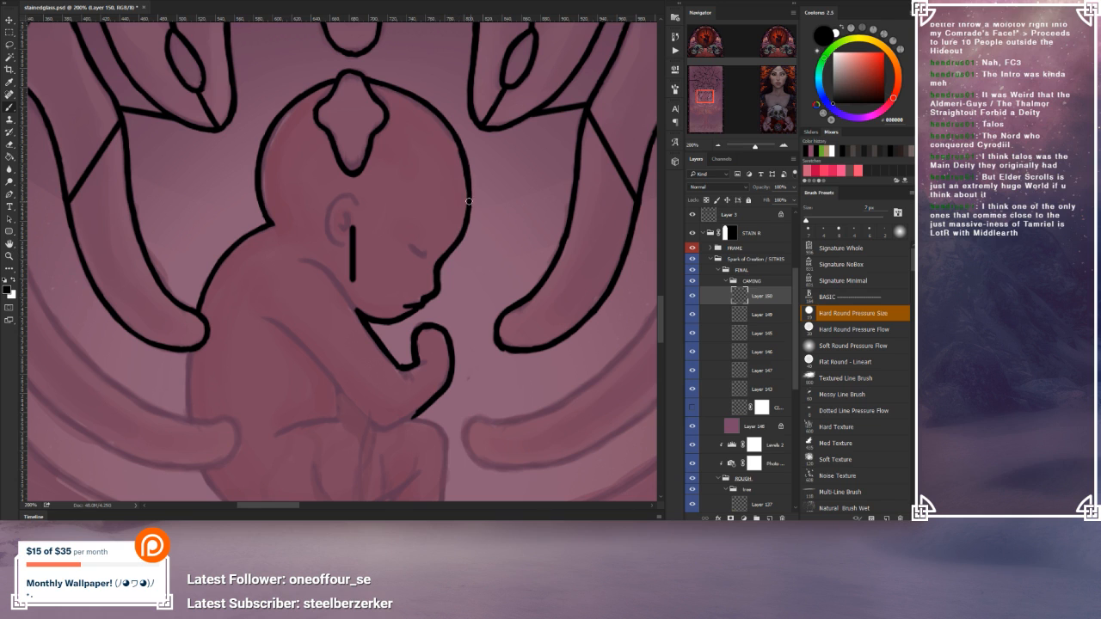
Step: Tidy the head outline where it meets the diamond-shaped bone
scroll(473, 214, "up", 3)
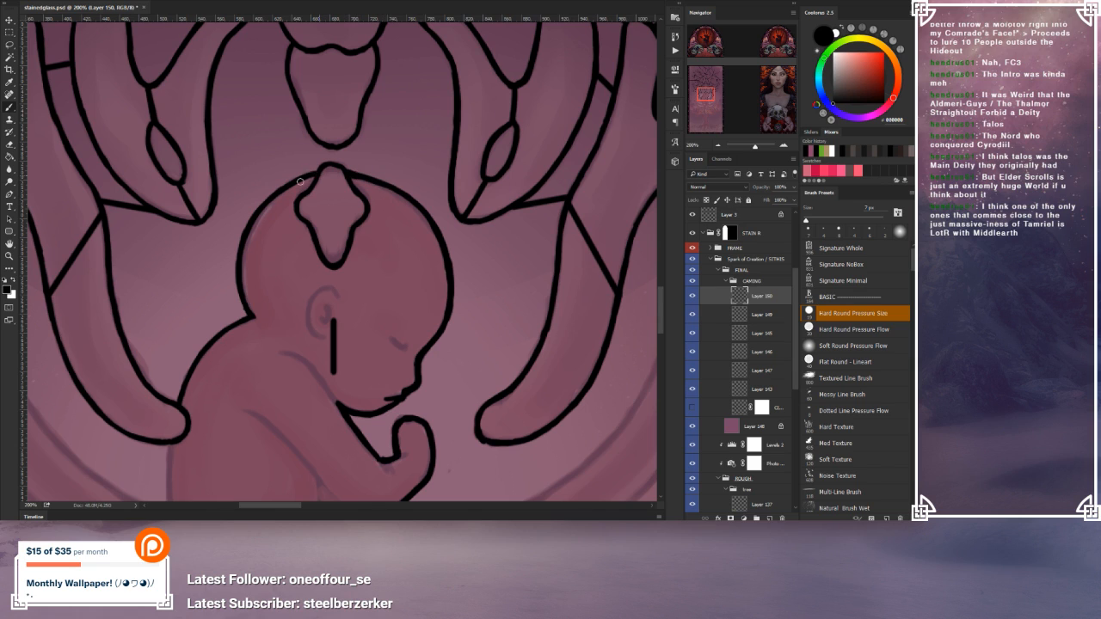
left_click_drag(314, 173, 313, 183)
key("bracketright")
left_click_drag(328, 180, 322, 177)
left_click(10, 109)
Step: Outline the front leg from the elbow over the knee and down the shin to the foot with the 7 px brush
left_click_drag(344, 363, 328, 258)
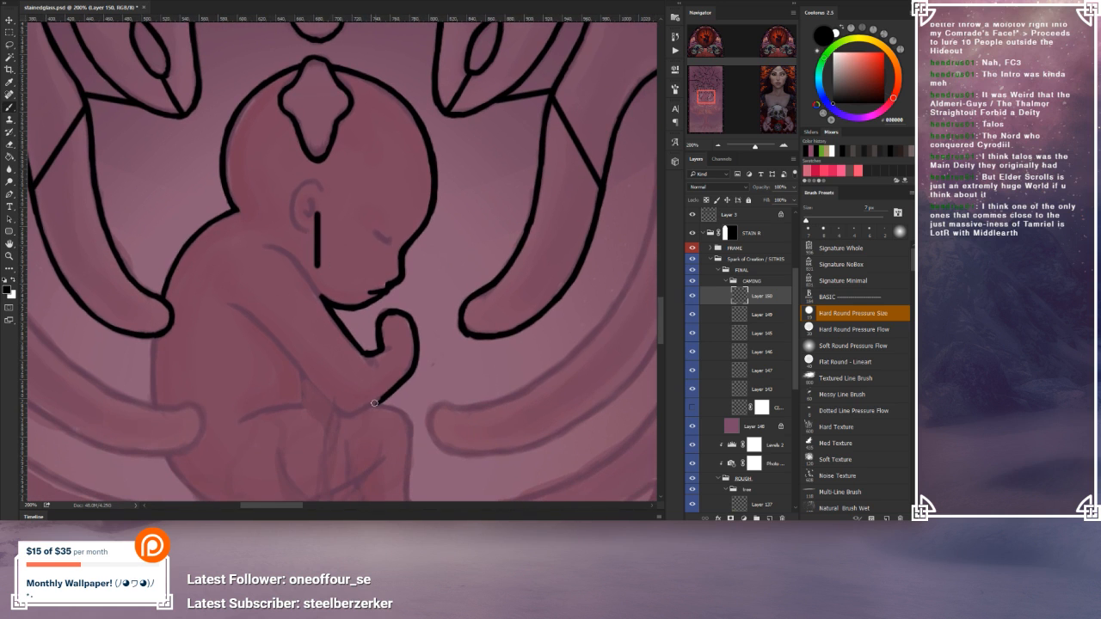
left_click_drag(407, 422, 411, 390)
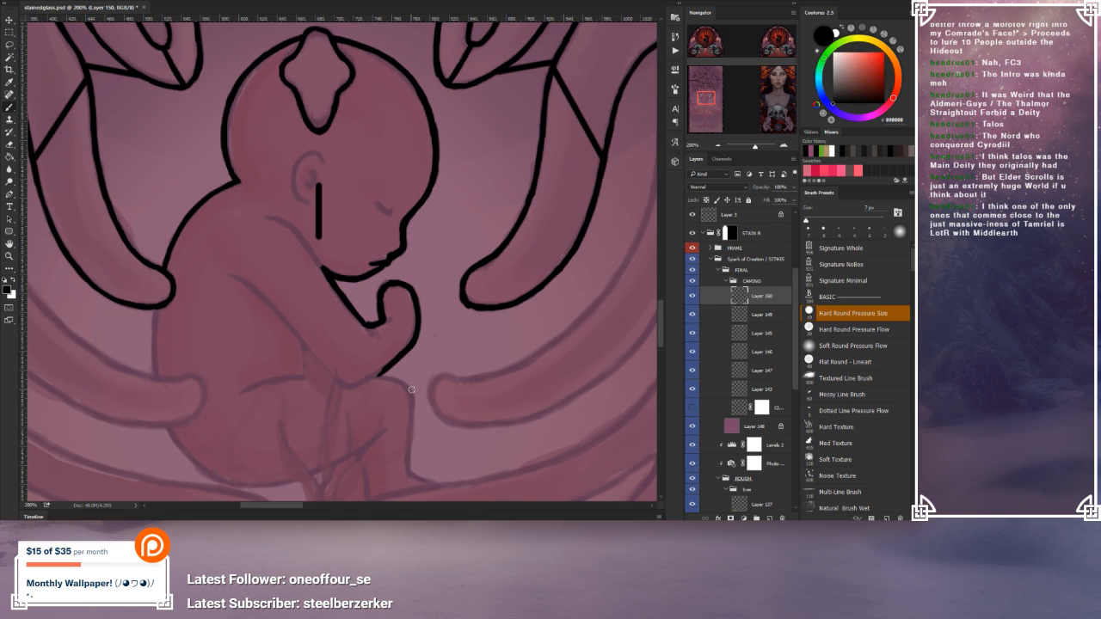
left_click_drag(377, 389, 373, 360)
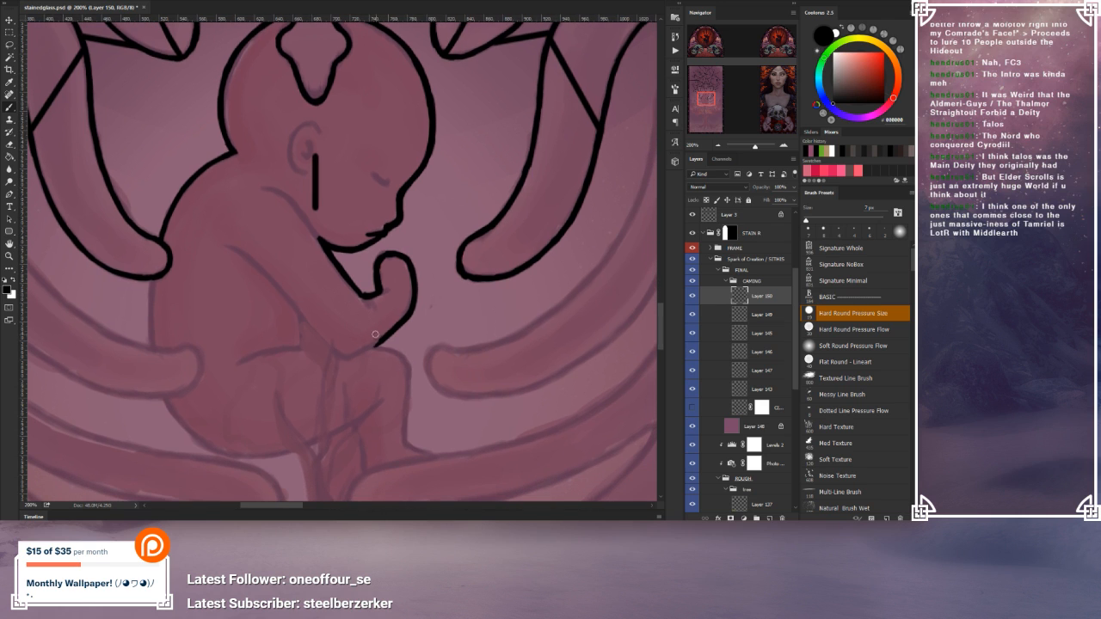
mouse_move(387, 334)
left_mouse_down()
mouse_move(377, 343)
mouse_move(406, 361)
left_mouse_up()
mouse_move(408, 364)
left_mouse_down()
mouse_move(406, 439)
mouse_move(416, 448)
mouse_move(406, 442)
mouse_move(433, 457)
mouse_move(471, 379)
left_mouse_up()
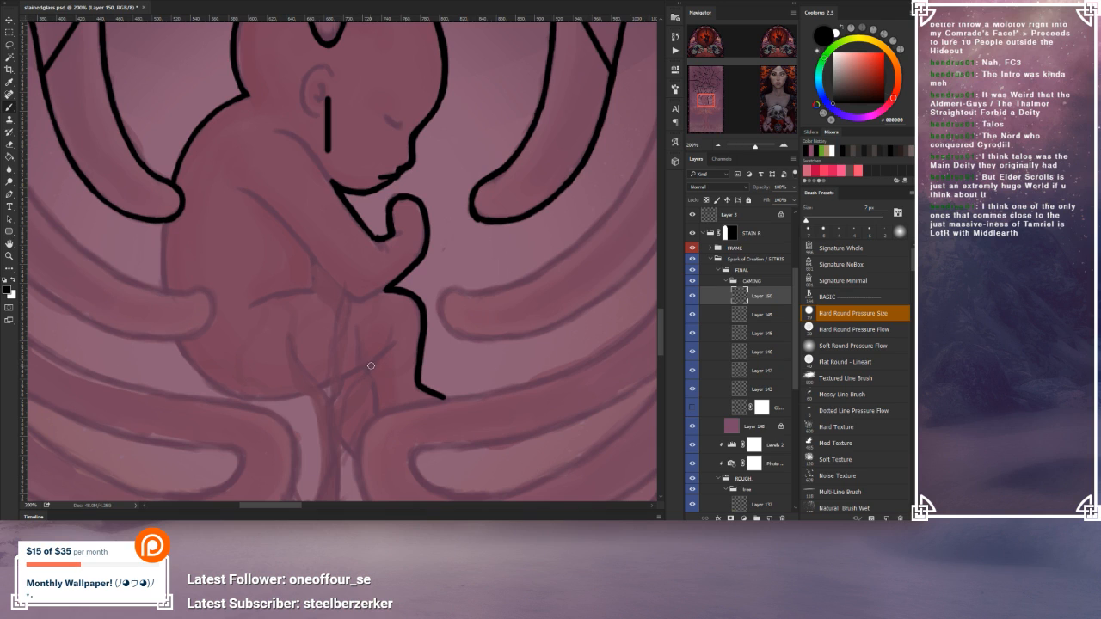
left_click_drag(371, 366, 371, 371)
key("bracketright")
key("ctrl+z")
key("ctrl+z")
key("ctrl+z")
Step: Outline the fetus's back from the left rib tip down to the next rib below
left_click(11, 110)
left_click_drag(170, 194, 166, 218)
mouse_move(166, 225)
left_mouse_down()
mouse_move(163, 263)
mouse_move(164, 234)
mouse_move(165, 290)
left_mouse_up()
Step: Thicken the upper-back line above the left rib tip and erase the stray marks near the nape
left_click_drag(188, 139, 172, 180)
mouse_move(211, 113)
left_mouse_down()
mouse_move(184, 145)
mouse_move(207, 98)
left_mouse_up()
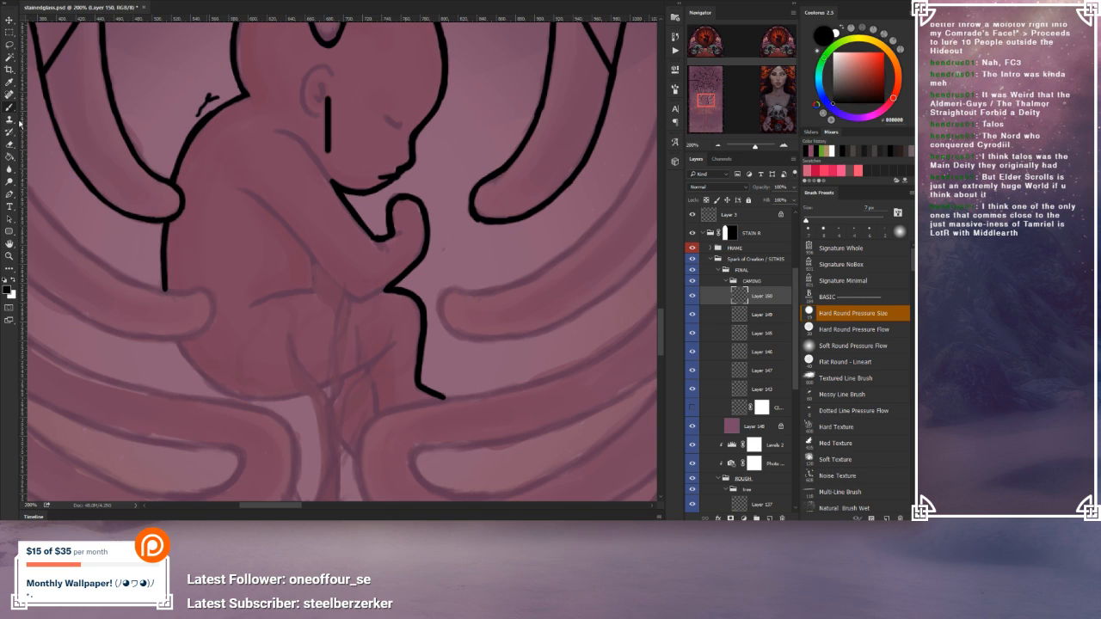
left_click(10, 147)
mouse_move(215, 97)
left_mouse_down()
mouse_move(194, 117)
mouse_move(214, 99)
left_mouse_up()
left_click(10, 110)
left_click_drag(173, 177, 193, 129)
left_click(11, 144)
key("b")
left_click_drag(197, 129, 180, 161)
left_click_drag(189, 138, 174, 173)
Step: Trim the outer edge of the back-of-head outline with the Eraser at 8 px
key("bracketright")
key("bracketleft")
mouse_move(264, 150)
left_mouse_down()
mouse_move(229, 248)
mouse_move(237, 240)
left_mouse_up()
mouse_move(215, 189)
left_mouse_down()
mouse_move(179, 213)
mouse_move(143, 273)
left_mouse_up()
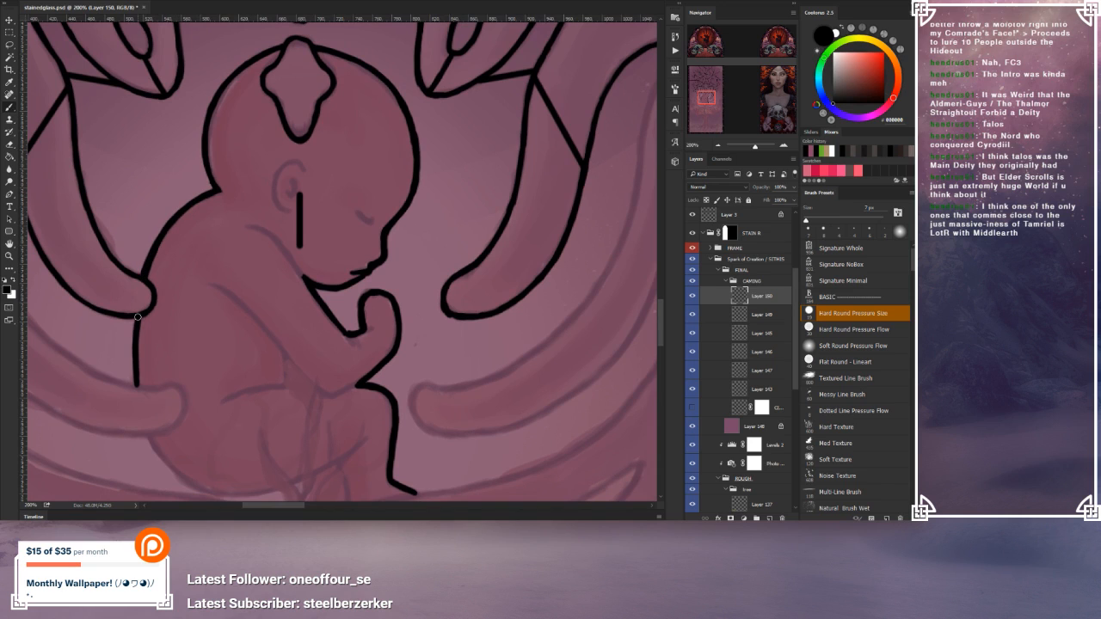
scroll(259, 331, "down", 2)
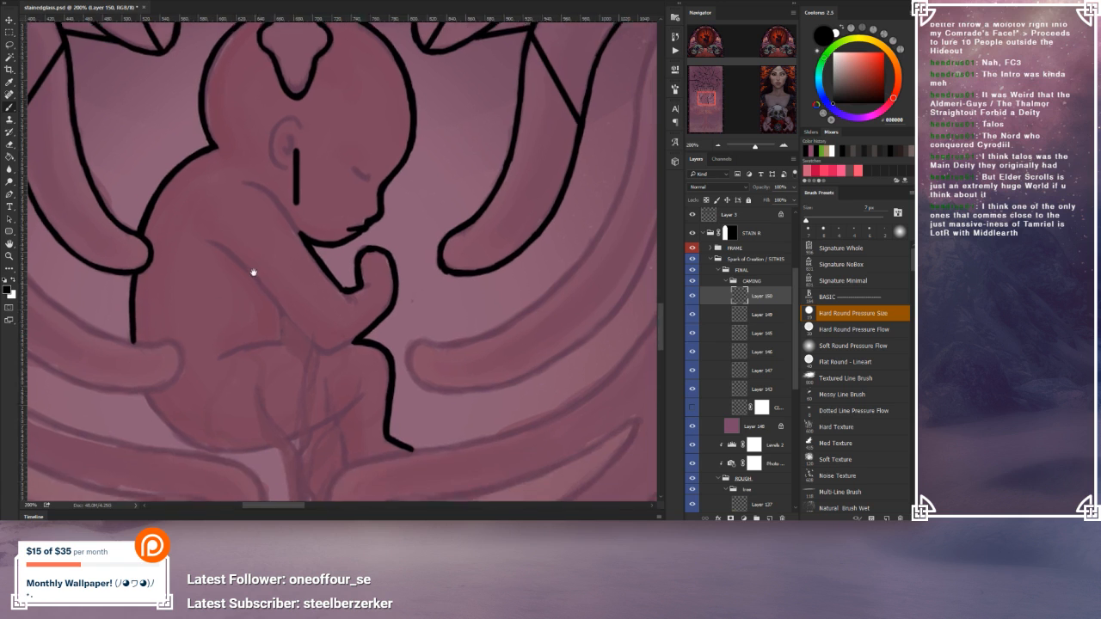
scroll(250, 332, "up", 3)
mouse_move(236, 99)
left_mouse_down()
mouse_move(259, 70)
mouse_move(224, 110)
left_mouse_up()
key("bracketright")
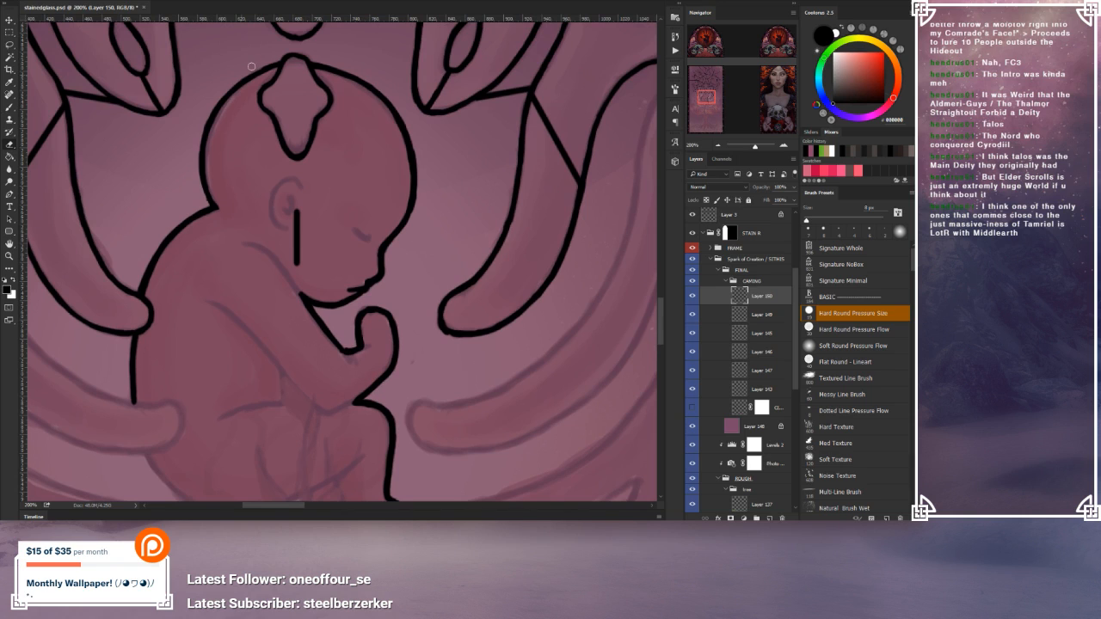
key("bracketleft")
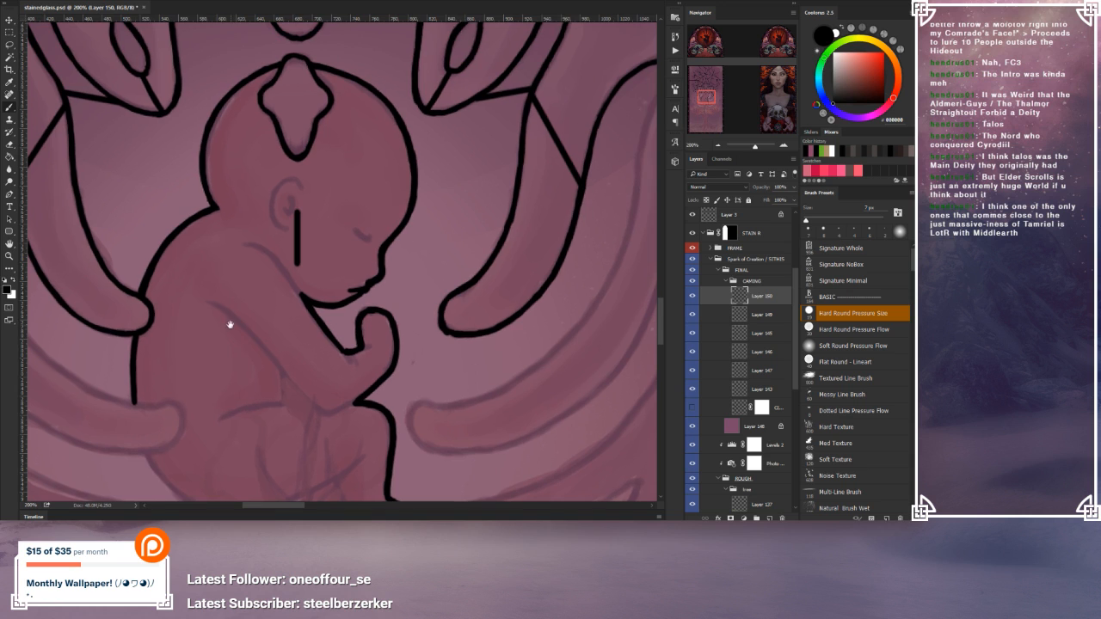
Step: Outline the fetus's rounded underside from below the left rib to the start of the lower legs
left_click_drag(229, 319, 230, 271)
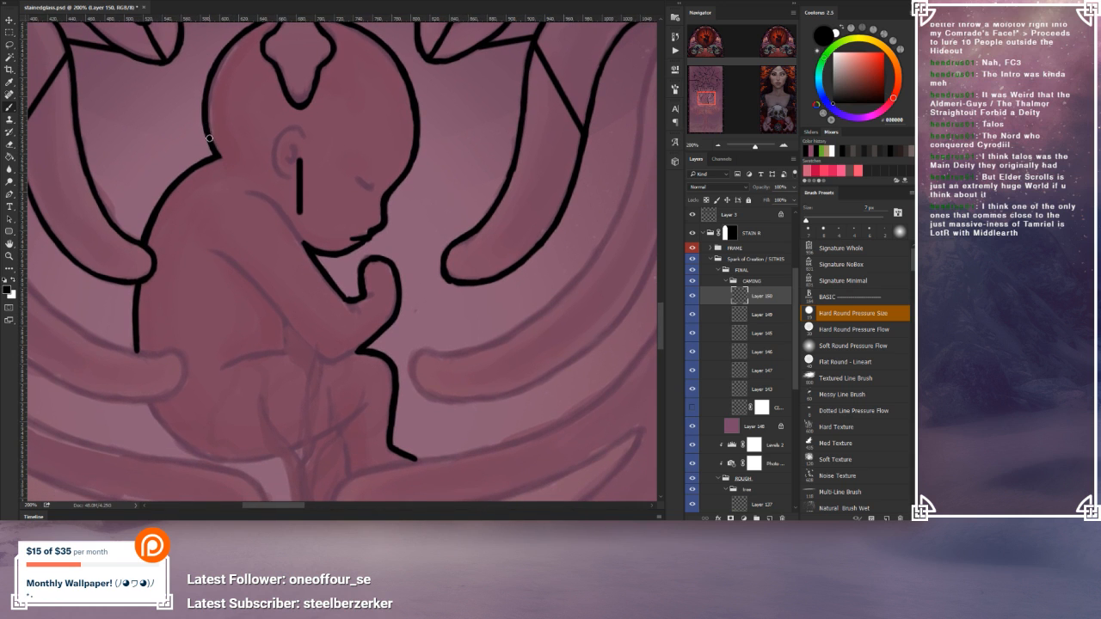
left_click_drag(221, 365, 226, 267)
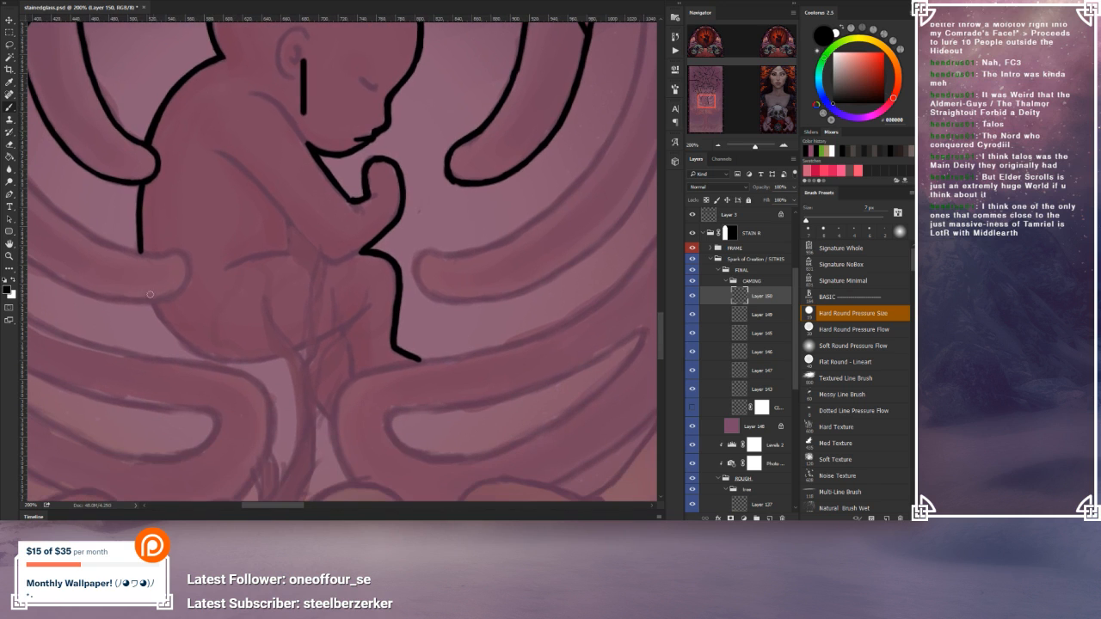
mouse_move(152, 302)
left_mouse_down()
mouse_move(186, 347)
mouse_move(210, 356)
mouse_move(187, 350)
mouse_move(280, 357)
left_mouse_up()
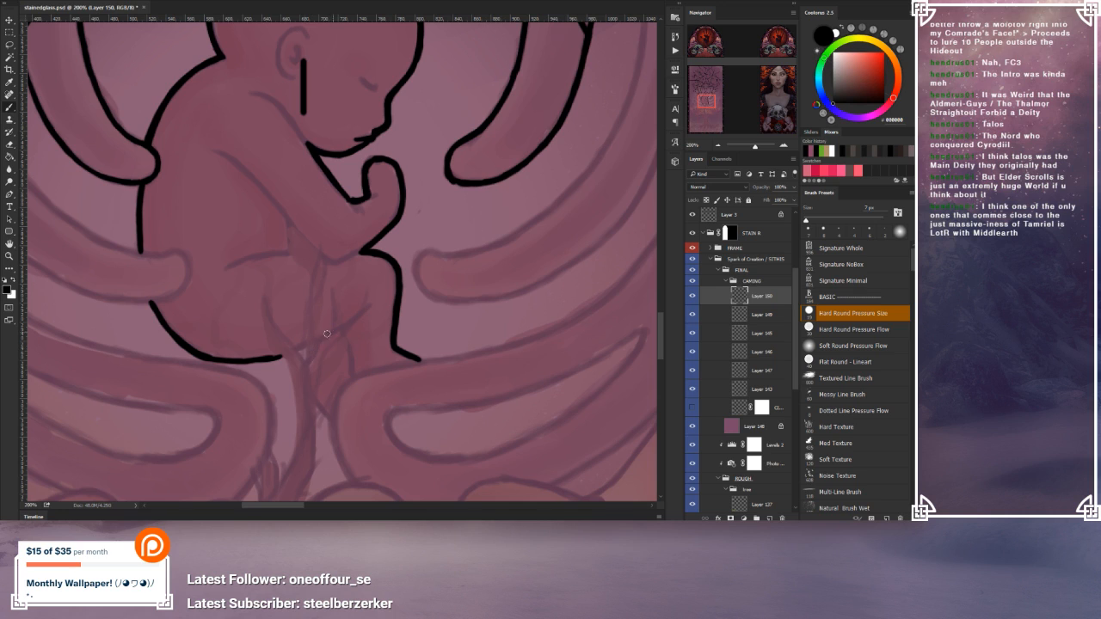
left_click_drag(276, 358, 313, 345)
Step: Outline both sides of the rear lower leg down toward the foot, cleaning up the joint at the thigh with the Eraser
mouse_move(311, 344)
left_mouse_down()
mouse_move(314, 400)
mouse_move(333, 421)
left_mouse_up()
left_click_drag(305, 362, 303, 336)
left_click(10, 144)
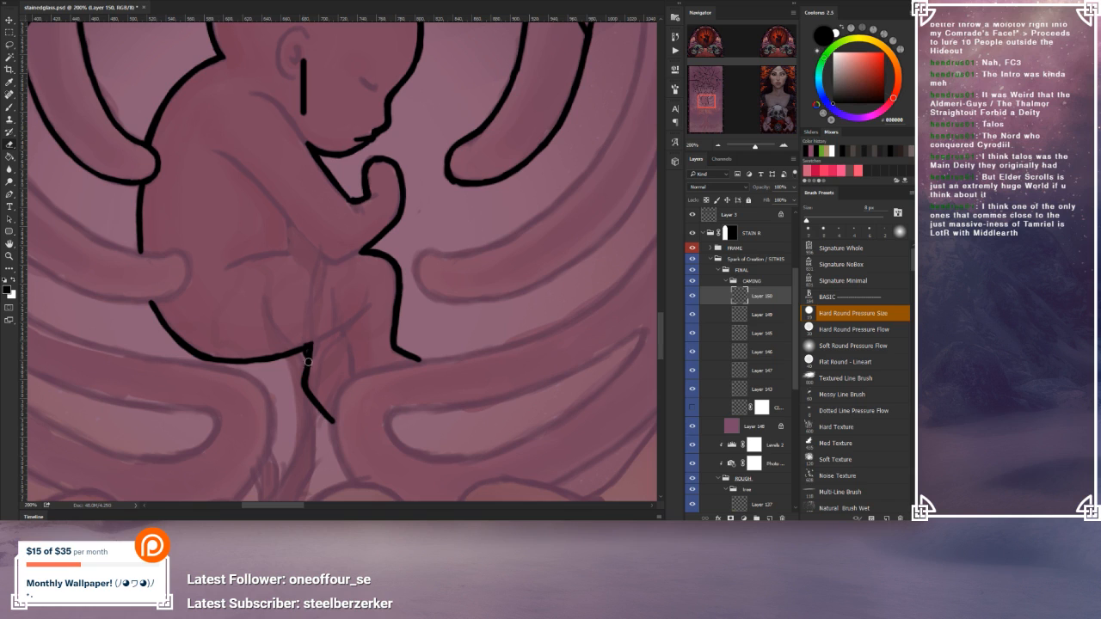
mouse_move(306, 344)
left_mouse_down()
mouse_move(307, 370)
mouse_move(312, 348)
left_mouse_up()
left_click(10, 108)
left_click_drag(312, 346, 303, 383)
mouse_move(313, 343)
left_mouse_down()
mouse_move(341, 331)
mouse_move(350, 377)
left_mouse_up()
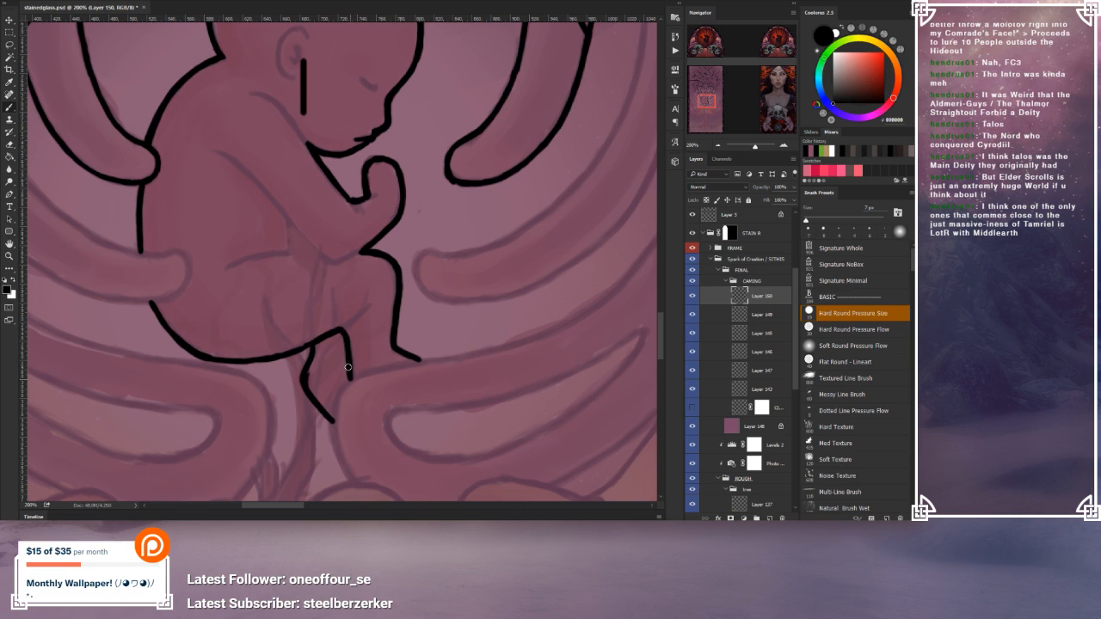
key("bracketright")
Step: Restore the saved tablet preferences with the Wacom Tablet Preference File Utility, replacing the current ones, and close the utility
key("super")
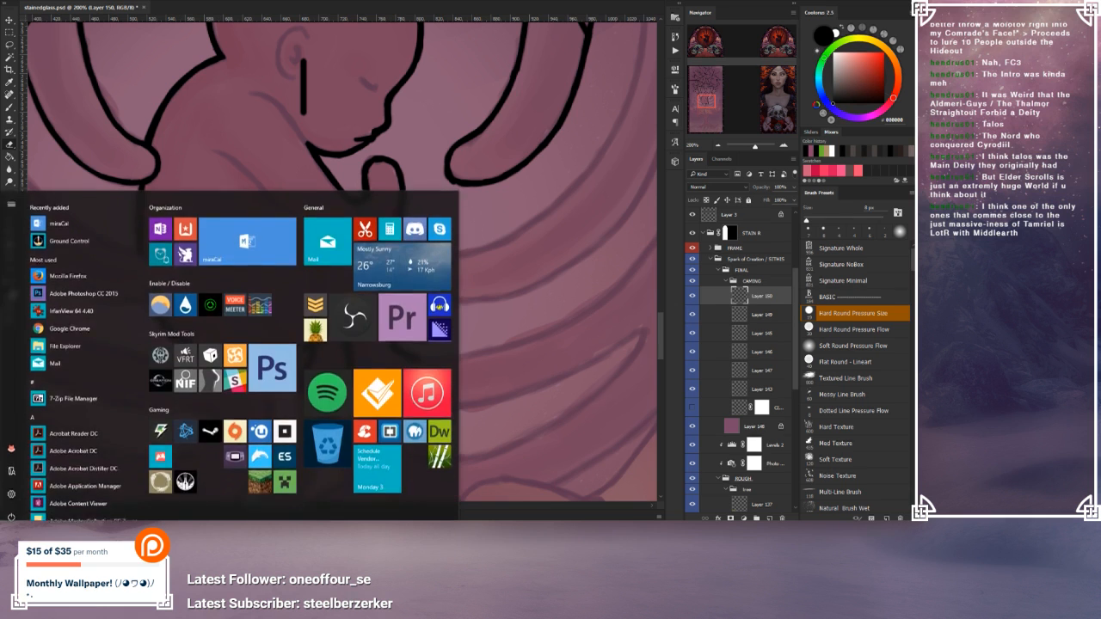
type("wacom")
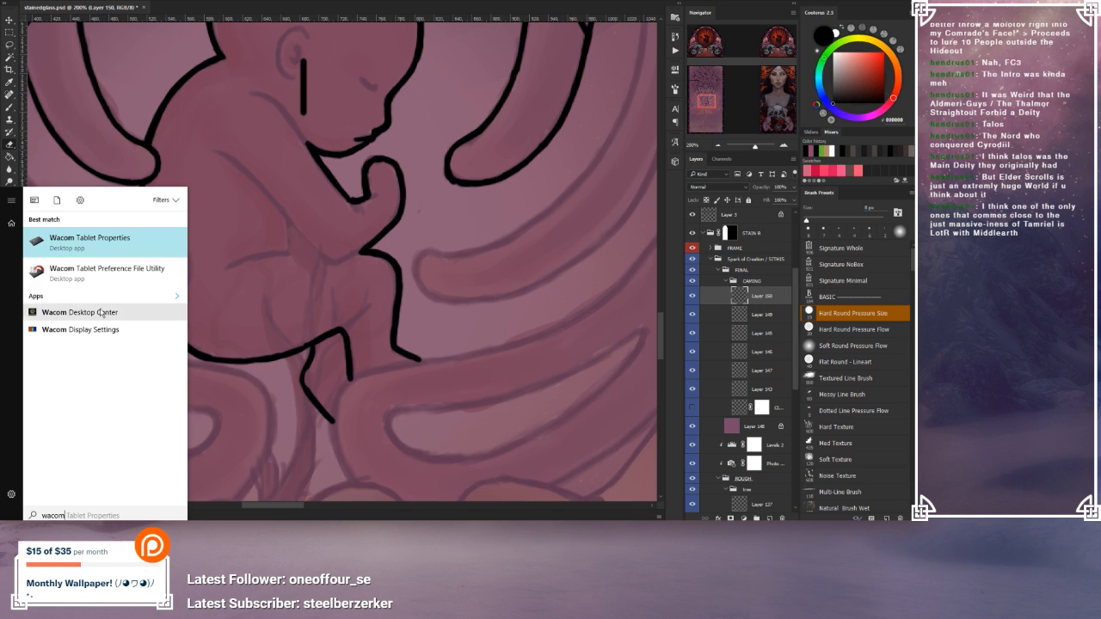
left_click(127, 275)
left_click(474, 236)
left_click_drag(565, 183, 2, 218)
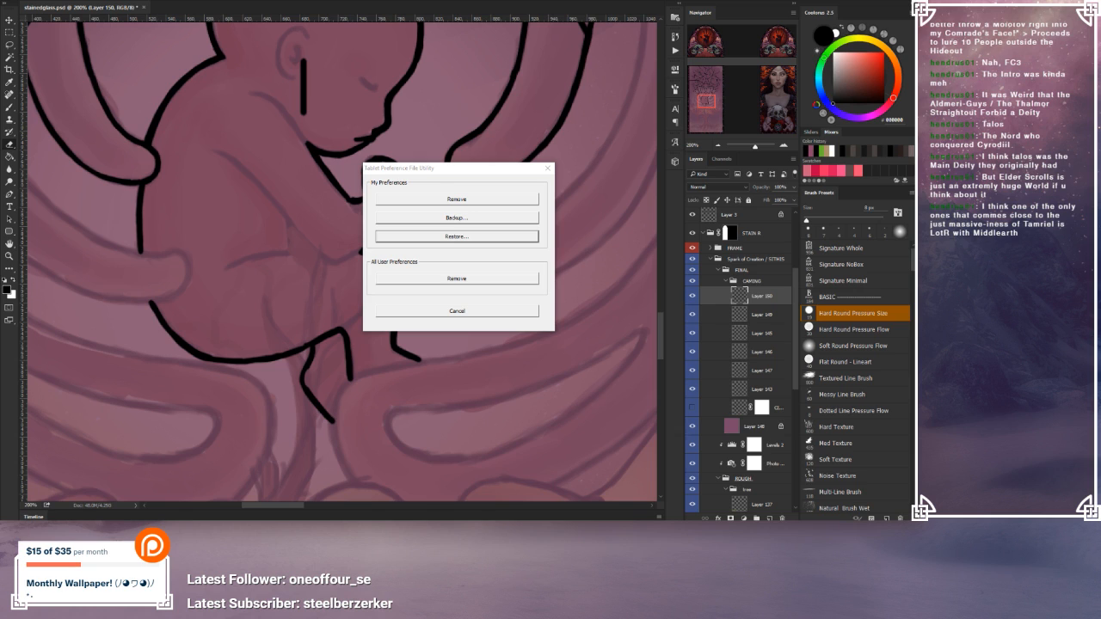
left_click(457, 235)
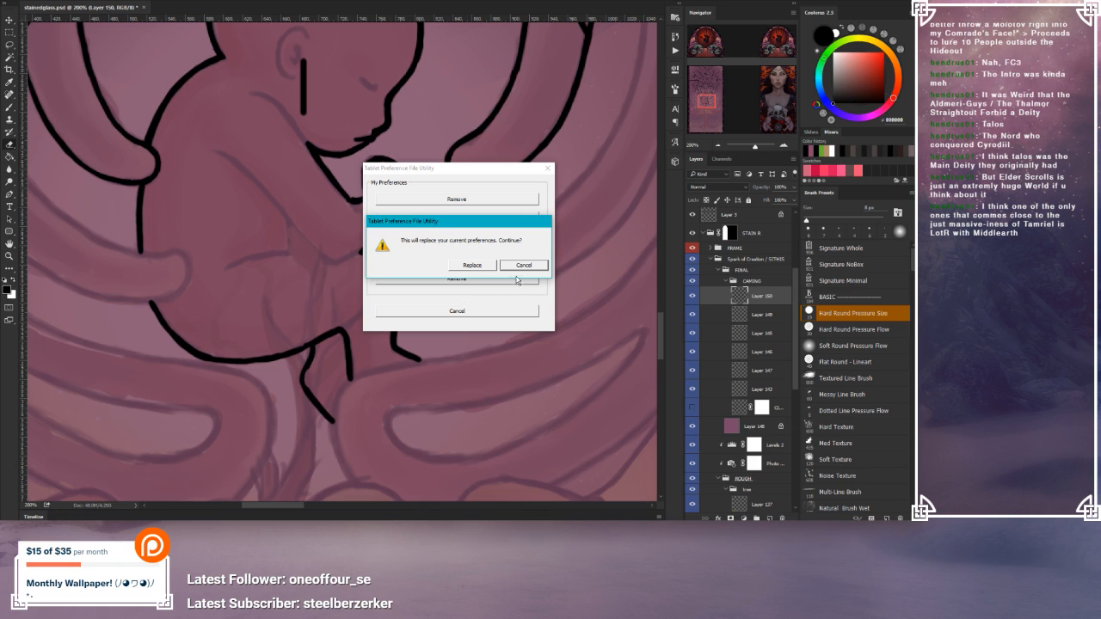
left_click(472, 265)
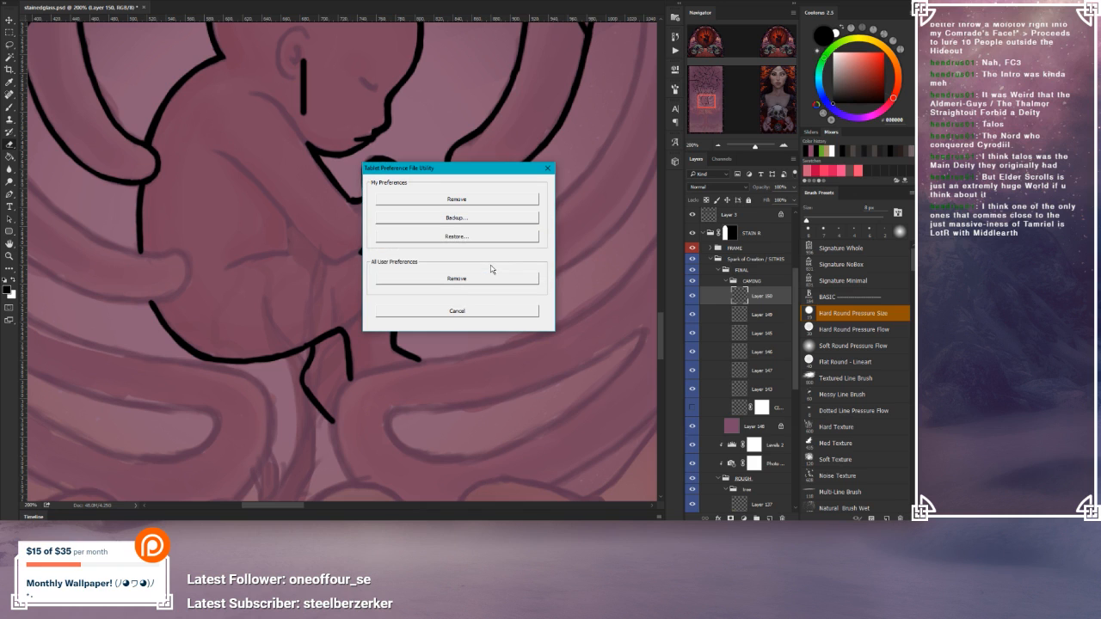
left_click(476, 282)
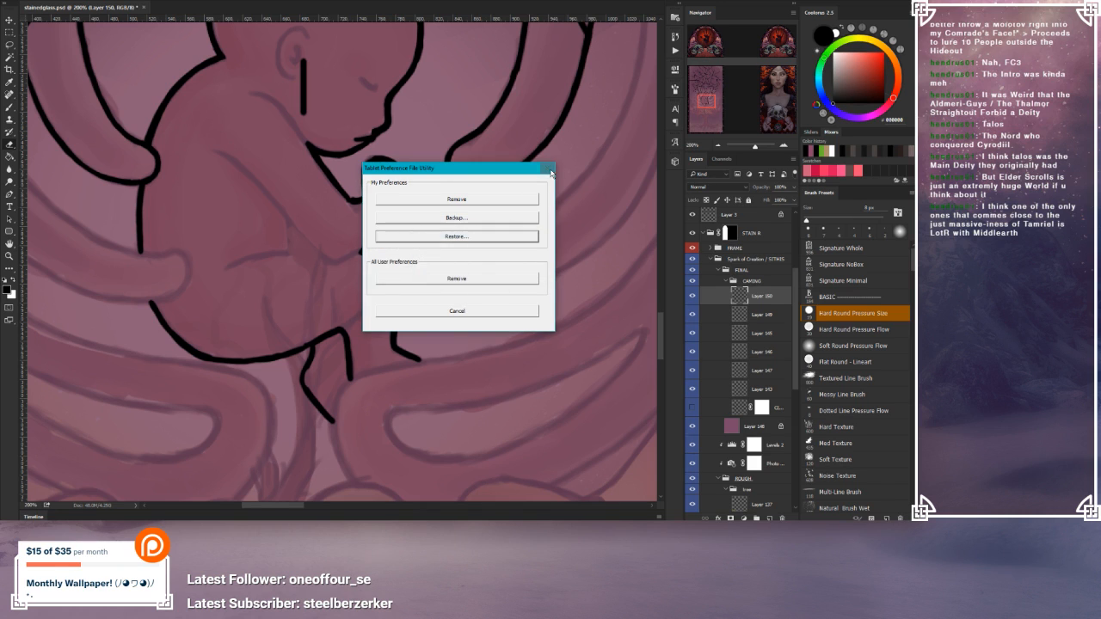
left_click(548, 168)
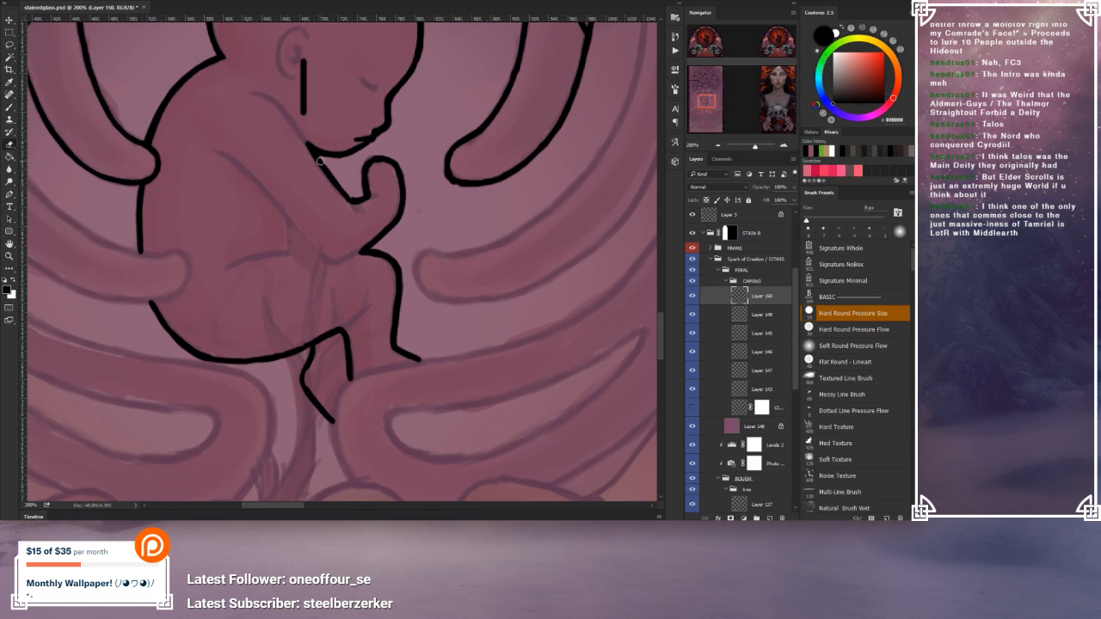
Step: Test the pen with a short brush stroke on the fetus's torso and erase it
key("e")
left_click_drag(226, 229, 238, 264)
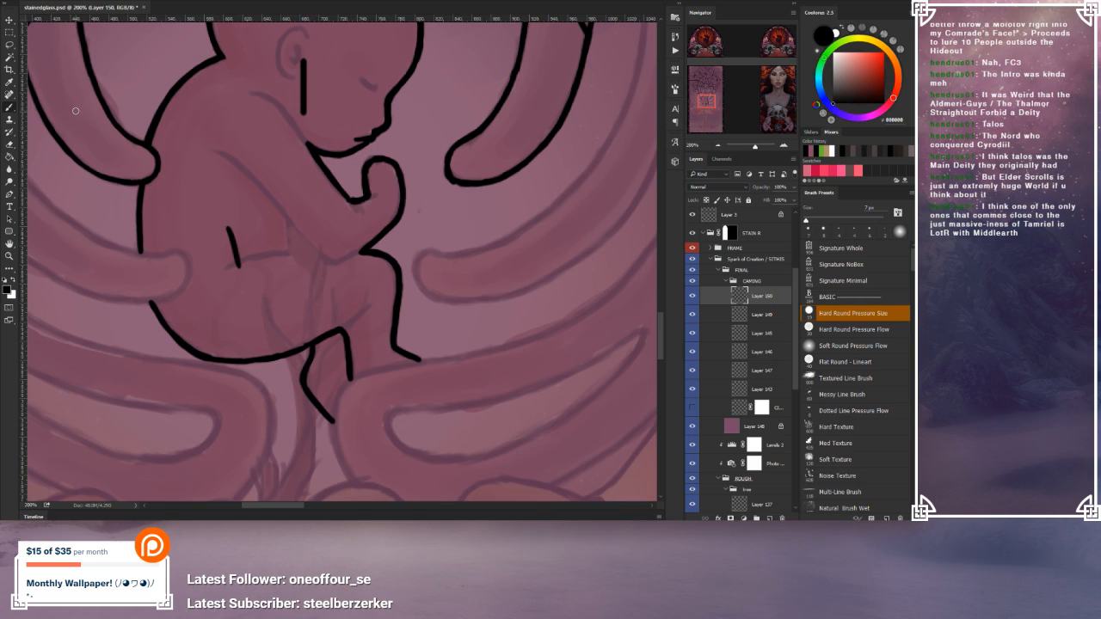
left_click_drag(271, 225, 245, 254)
key("bracketright")
mouse_move(260, 245)
left_mouse_down()
mouse_move(271, 226)
mouse_move(262, 254)
mouse_move(242, 258)
mouse_move(230, 234)
mouse_move(235, 249)
left_mouse_up()
left_click(10, 108)
Step: Save the stained glass document
left_click_drag(405, 216, 377, 268)
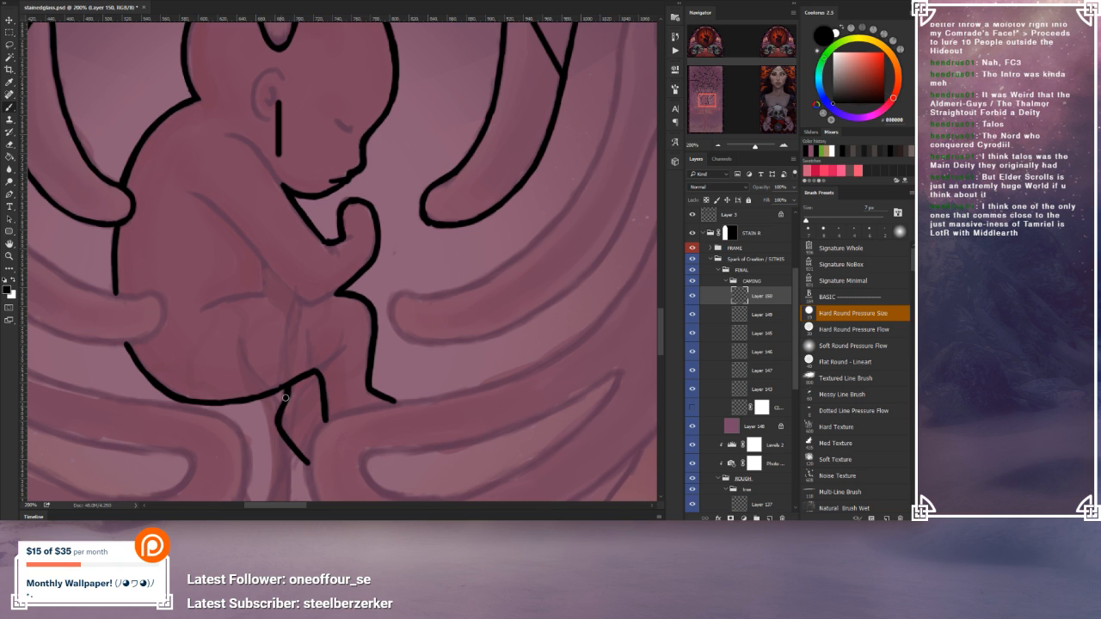
left_click_drag(355, 470, 379, 420)
mouse_move(566, 238)
left_mouse_down()
mouse_move(550, 266)
mouse_move(536, 393)
mouse_move(576, 370)
left_mouse_up()
key("ctrl+minus")
key("ctrl+minus")
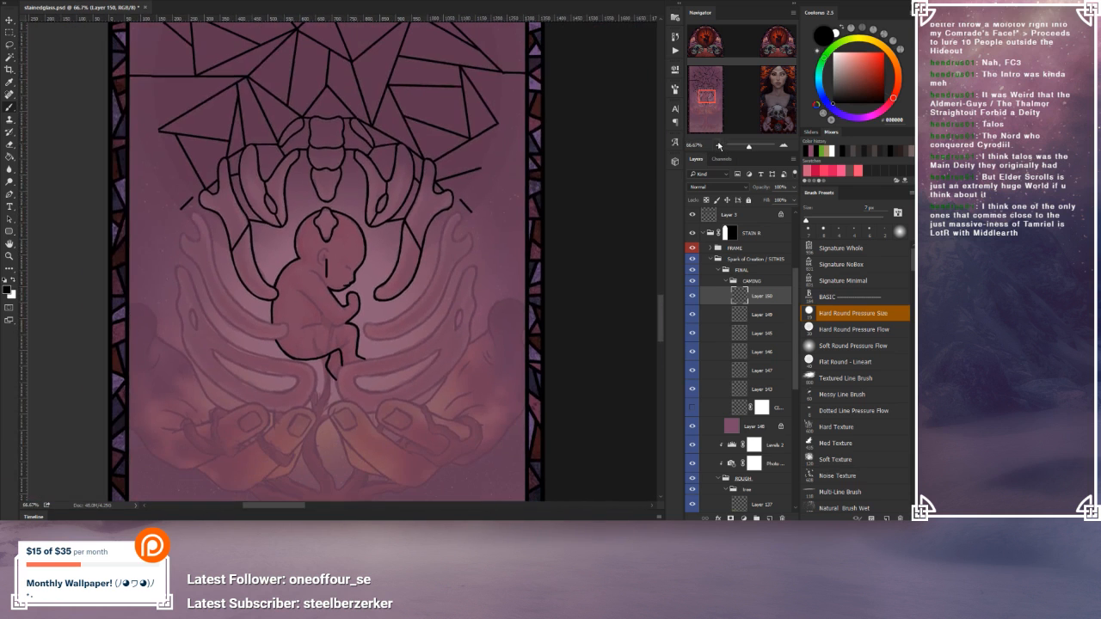
key("ctrl+s")
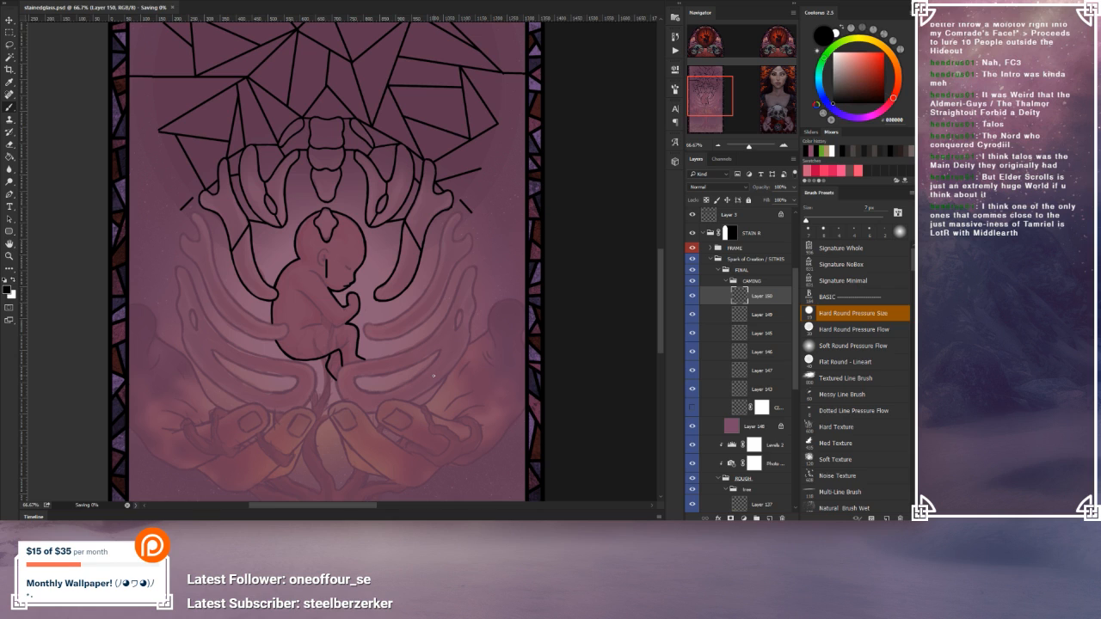
Step: Show the CIRCLES layer with the circular frame rings and select its layer mask
left_click(693, 408)
left_click(761, 408)
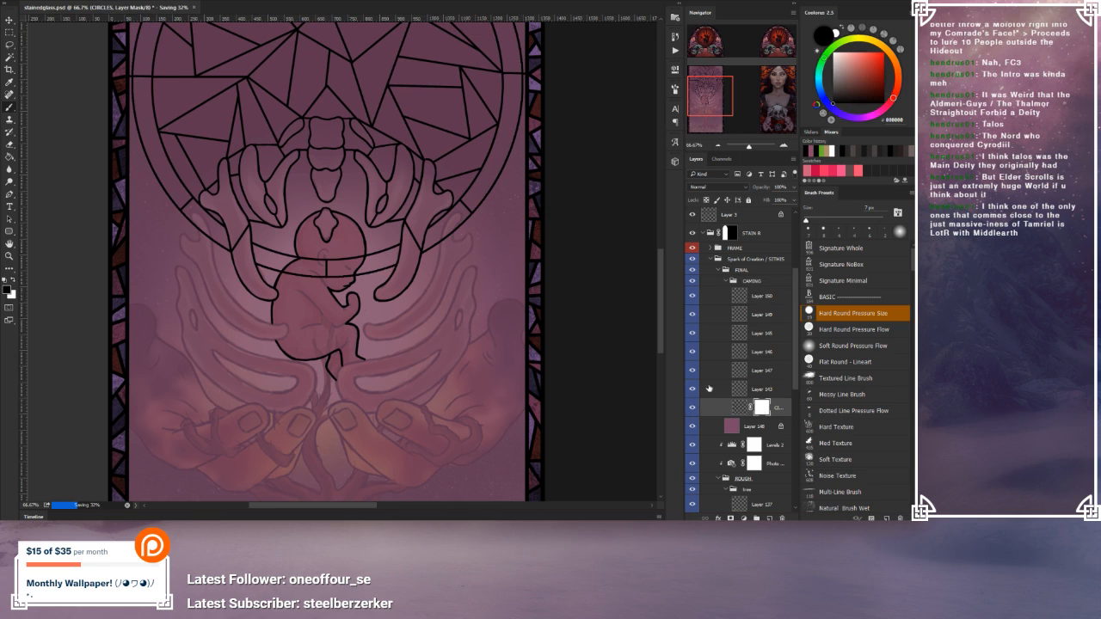
mouse_move(749, 146)
left_mouse_down()
mouse_move(783, 147)
mouse_move(752, 148)
left_mouse_up()
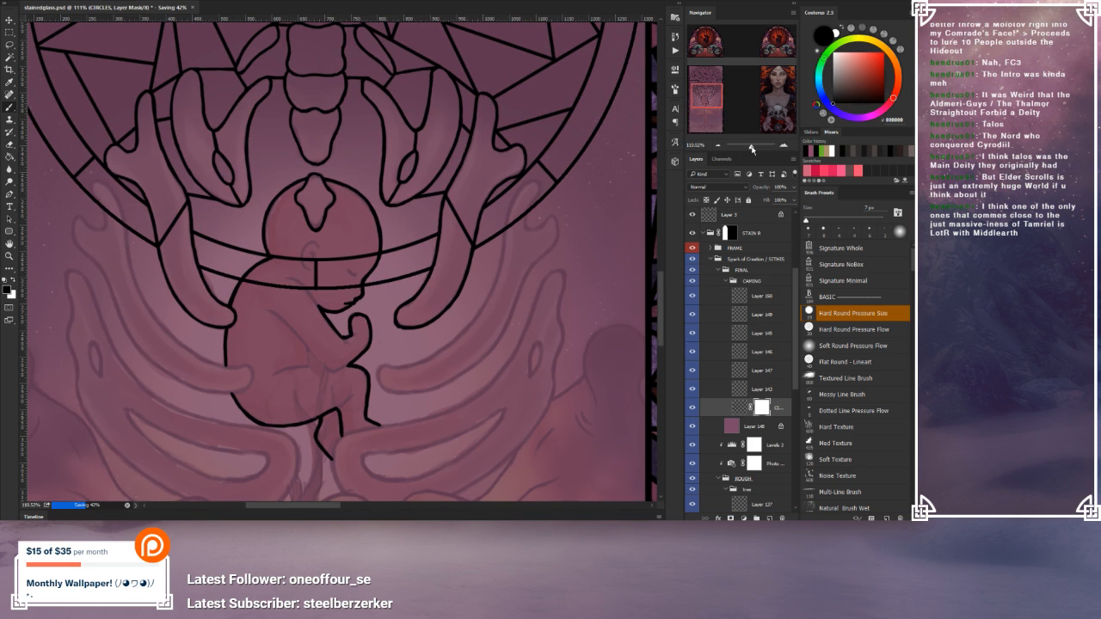
Step: Mask out the frame ring segments crossing the fetus's back and neck on the CIRCLES layer mask, adjusting the brush size
key("bracketright")
key("bracketright")
key("bracketright")
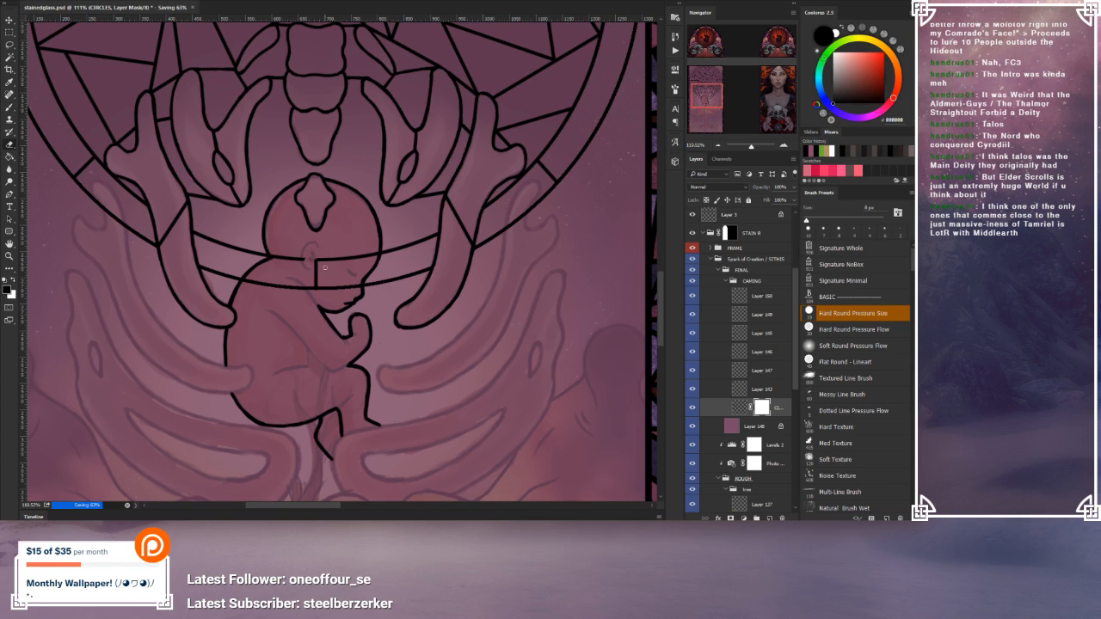
key("b")
key("bracketright")
key("bracketright")
key("bracketright")
mouse_move(309, 282)
left_mouse_down()
mouse_move(318, 284)
mouse_move(321, 261)
mouse_move(305, 261)
mouse_move(289, 286)
mouse_move(260, 288)
left_mouse_up()
key("bracketleft")
key("bracketleft")
key("bracketleft")
key("bracketleft")
key("bracketleft")
Step: Mask out the remaining ring segments across the fetus's shoulder, head and face, ending them at its outline
left_click(784, 146)
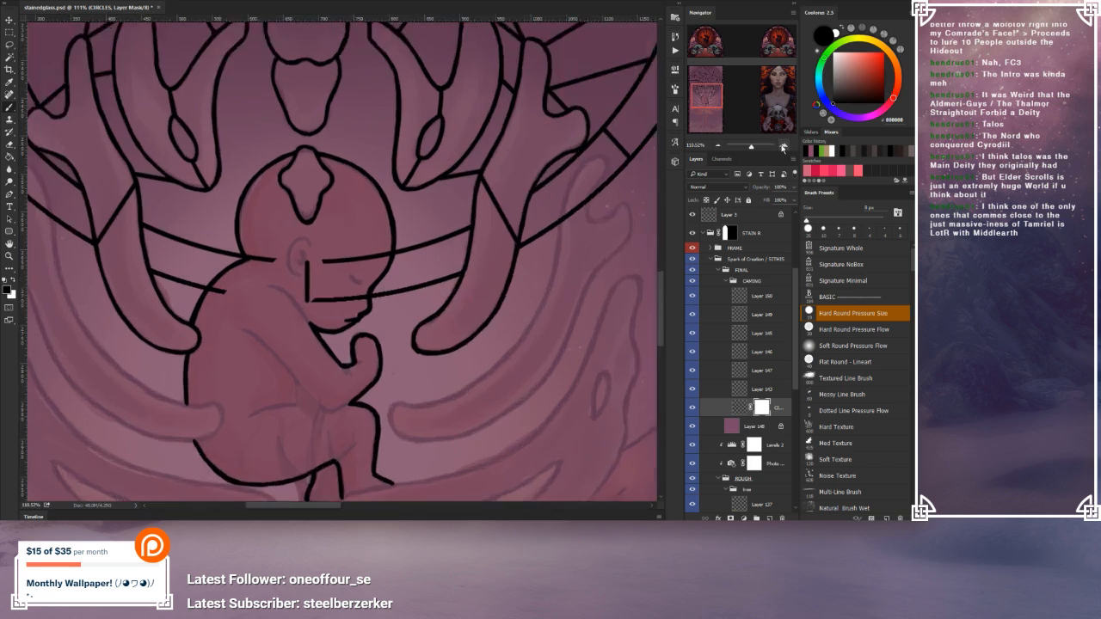
left_click_drag(239, 307, 226, 308)
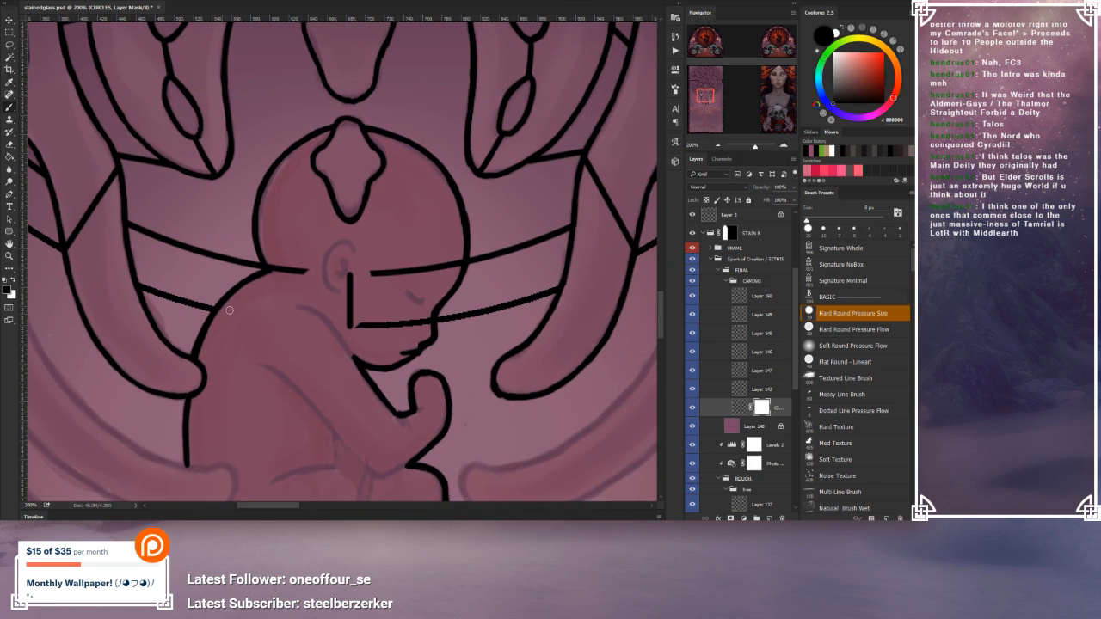
mouse_move(293, 272)
left_mouse_down()
mouse_move(311, 279)
mouse_move(270, 262)
left_mouse_up()
mouse_move(363, 276)
left_mouse_down()
mouse_move(457, 256)
mouse_move(458, 267)
left_mouse_up()
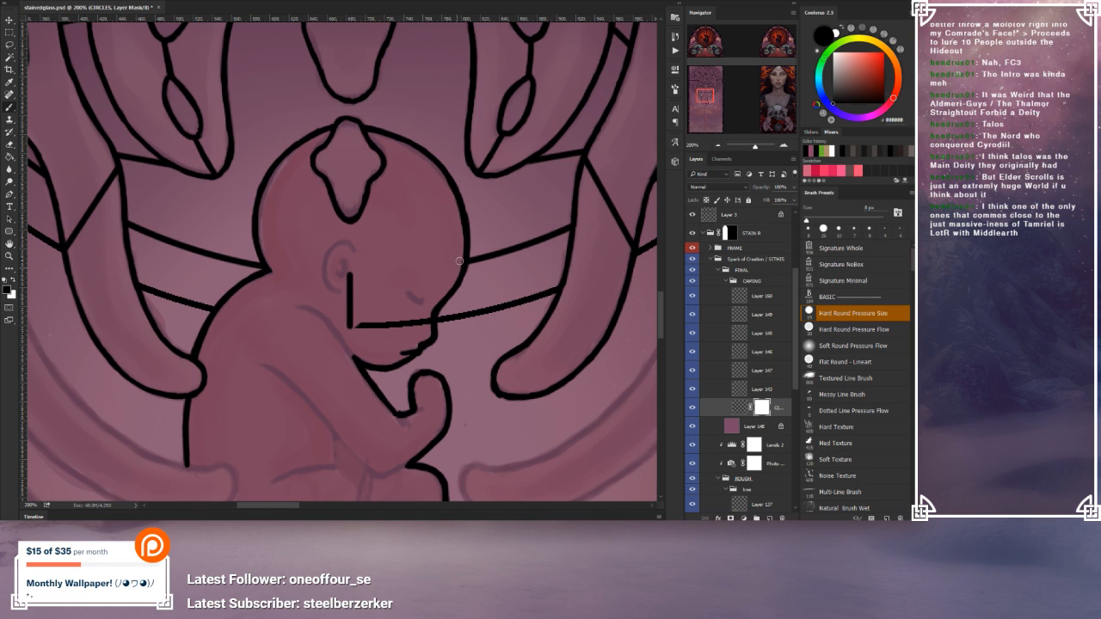
mouse_move(425, 320)
left_mouse_down()
mouse_move(397, 326)
mouse_move(420, 325)
mouse_move(360, 326)
left_mouse_up()
Step: Add a layer mask to Layer 143 and paint out the vertical spoke line across the fetus's cheek
left_click(691, 389)
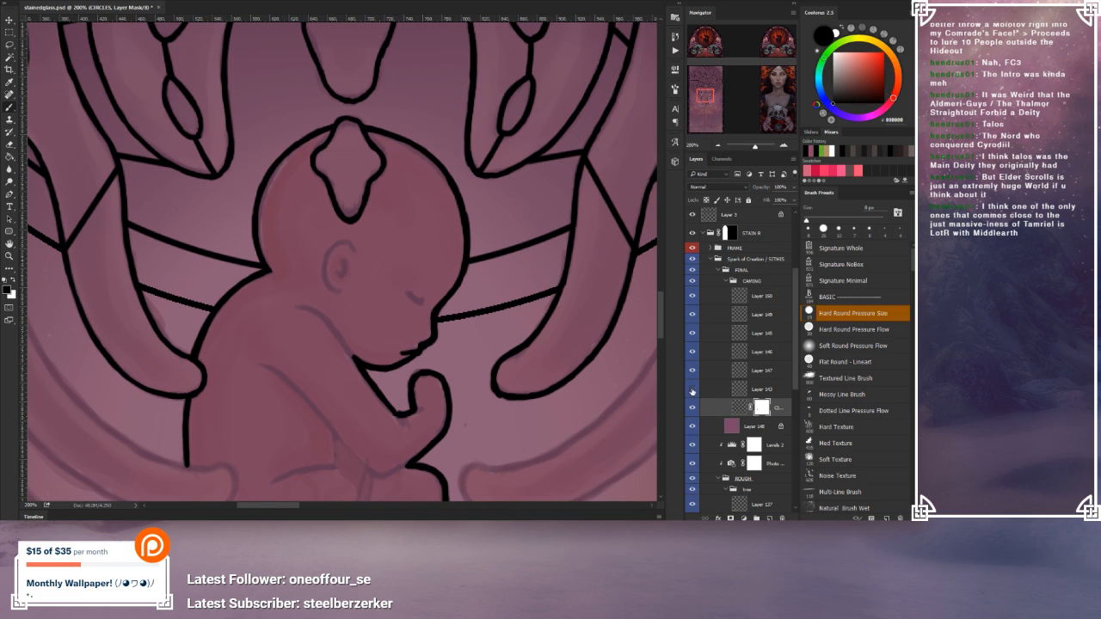
left_click(704, 389)
left_click(731, 519)
left_click_drag(350, 271, 350, 330)
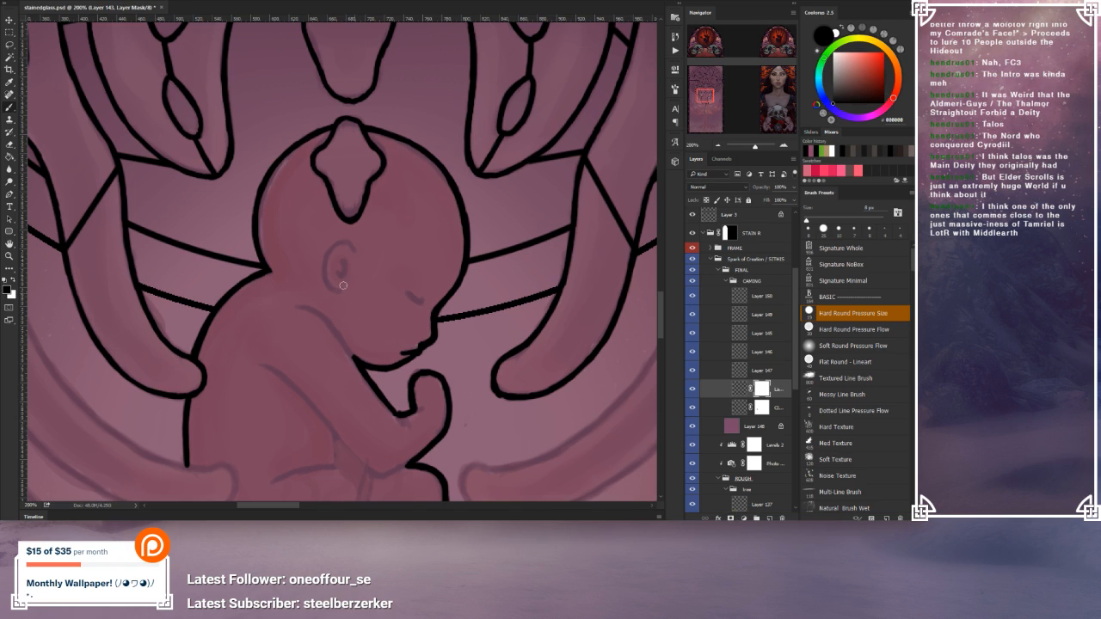
Step: Save the stained glass document
left_click(716, 147)
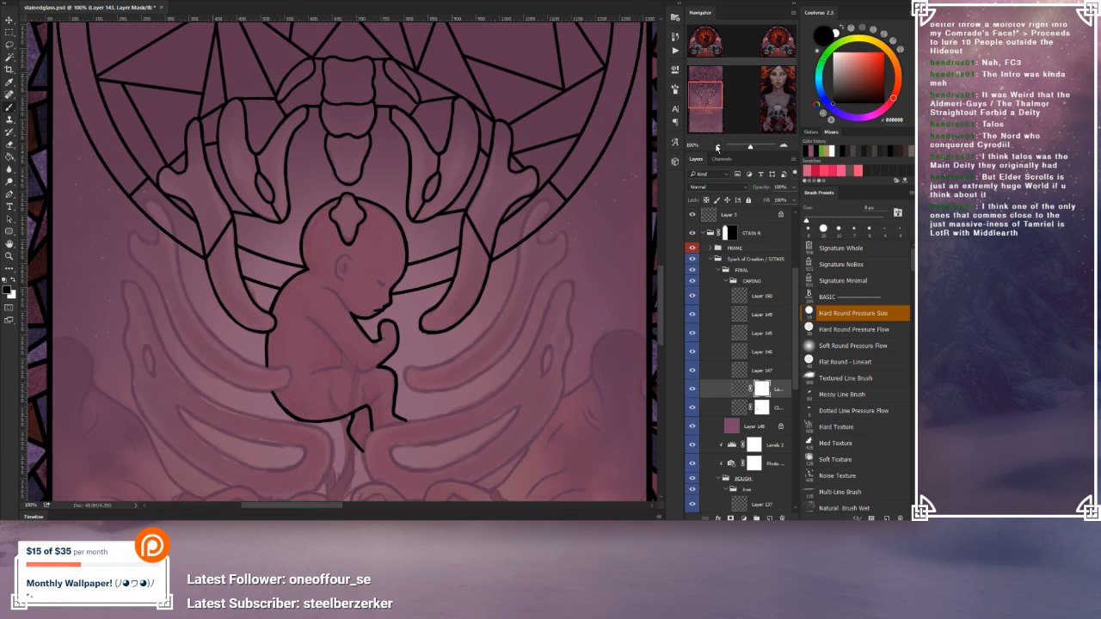
left_click(716, 147)
left_click_drag(492, 160, 486, 276)
key("ctrl+s")
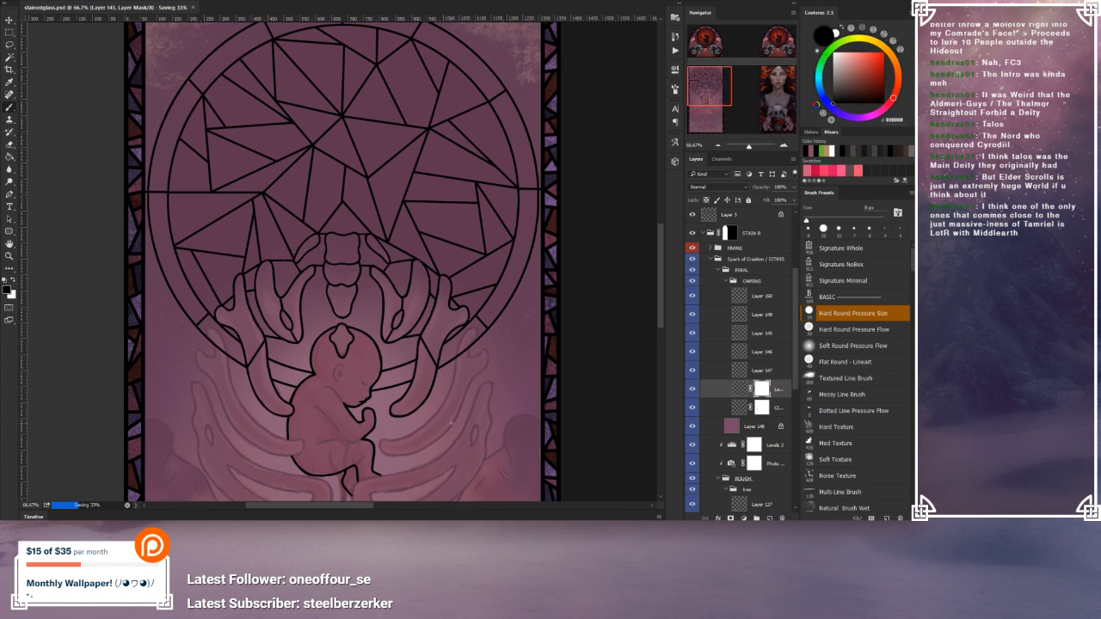
Step: Refine the fetus's lips and chin outline on Layer 150 with short brush strokes, erasing the excess line at the mouth
left_click_drag(455, 441, 451, 384)
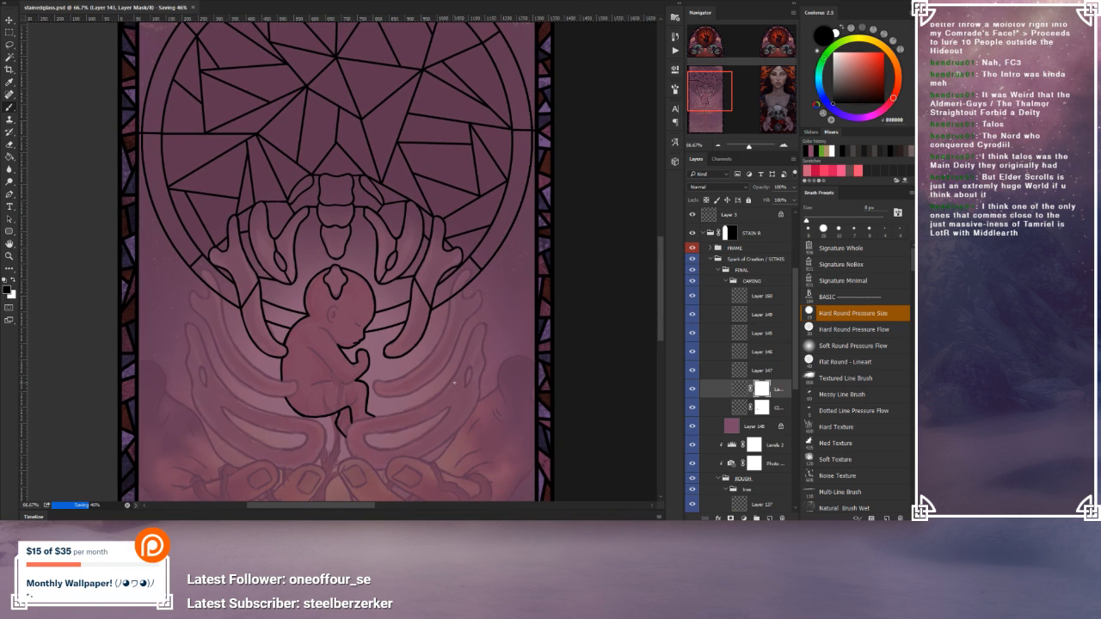
left_click_drag(558, 366, 442, 356)
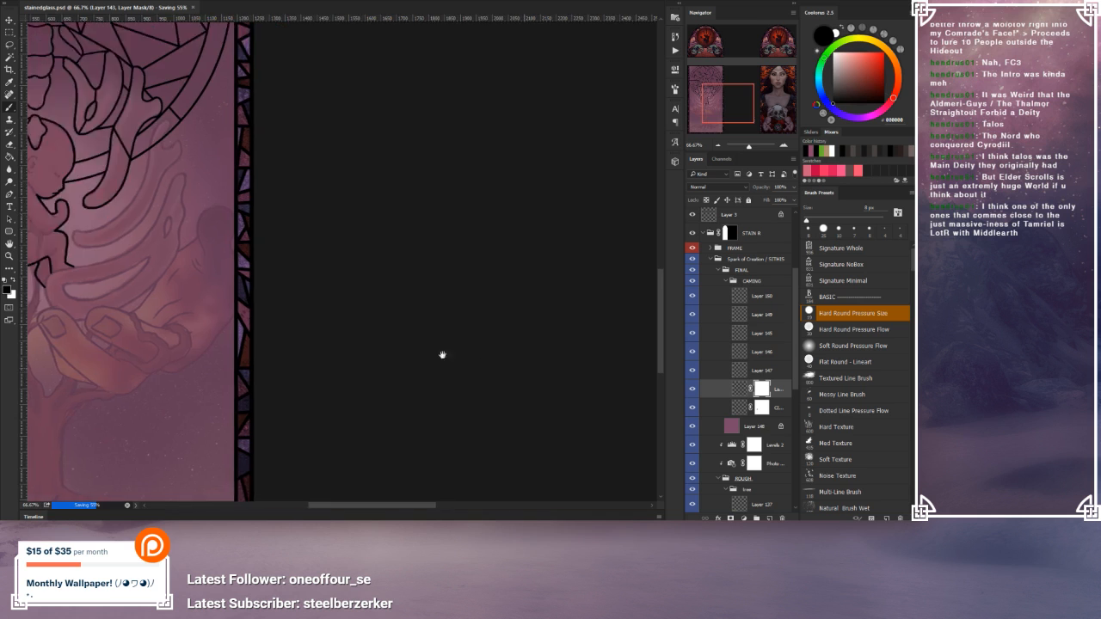
left_click_drag(524, 346, 500, 291)
left_click_drag(356, 297, 521, 285)
left_click(782, 148)
left_click(783, 148)
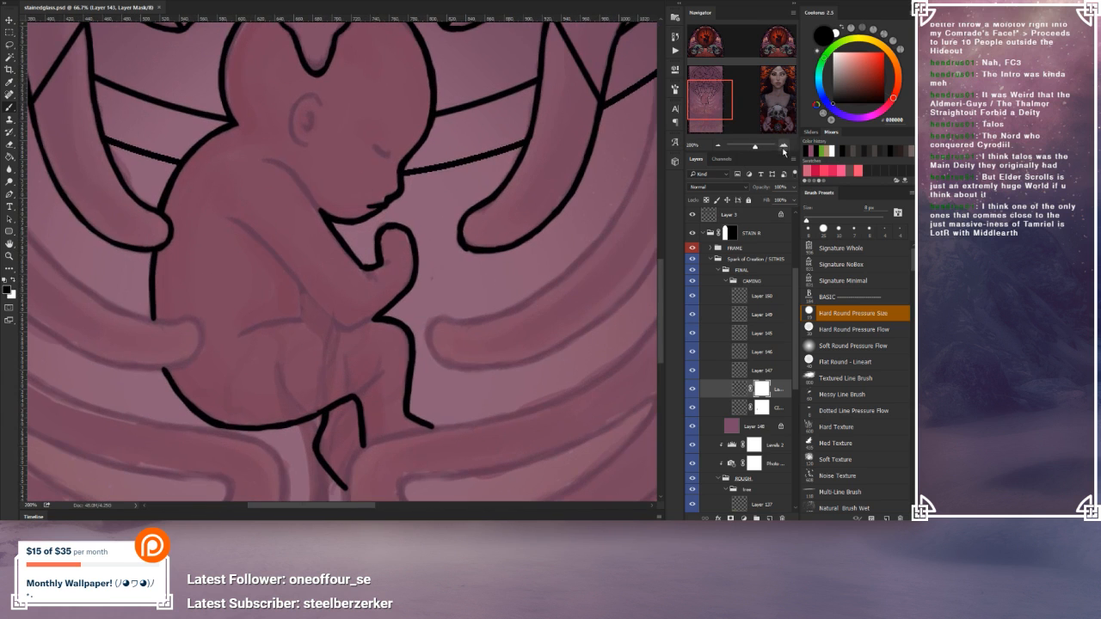
left_click(742, 299)
left_click_drag(426, 229, 420, 265)
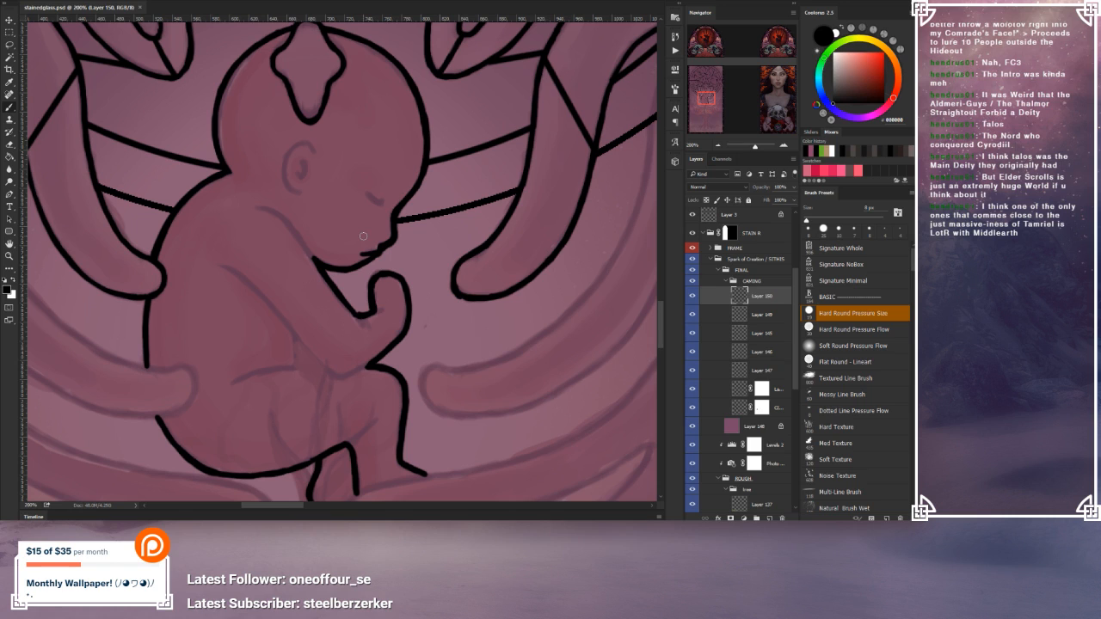
left_click_drag(380, 229, 384, 240)
mouse_move(353, 258)
left_mouse_down()
mouse_move(379, 244)
mouse_move(357, 260)
left_mouse_up()
left_click(11, 146)
mouse_move(351, 244)
left_mouse_down()
mouse_move(359, 256)
mouse_move(384, 232)
left_mouse_up()
key("b")
left_click_drag(377, 253, 371, 255)
mouse_move(361, 258)
left_mouse_down()
mouse_move(379, 269)
mouse_move(339, 365)
left_mouse_up()
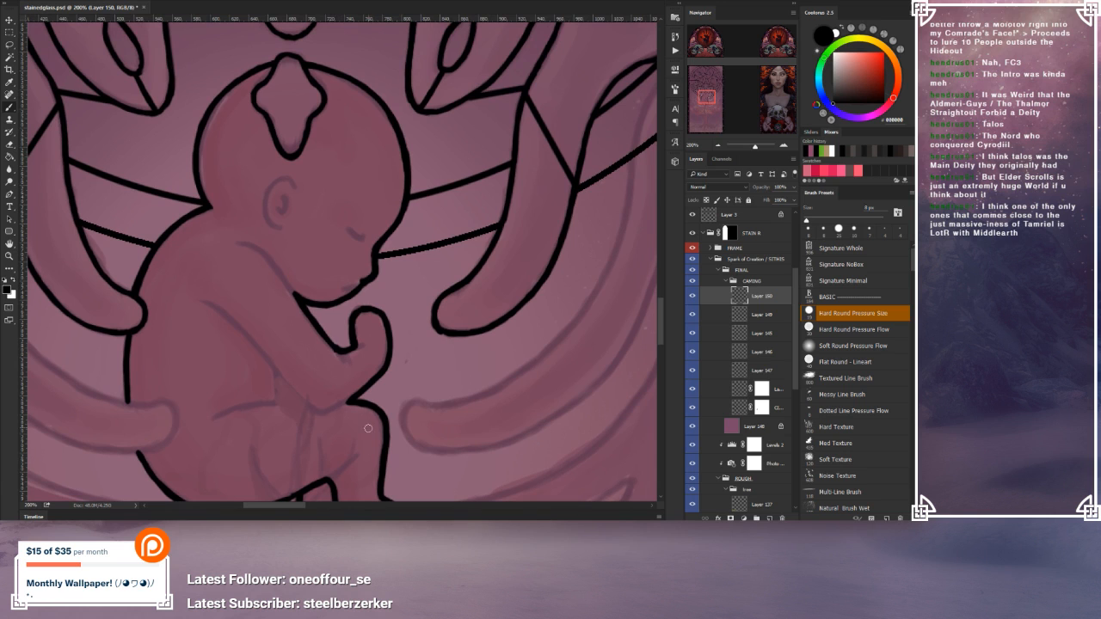
mouse_move(381, 297)
left_mouse_down()
mouse_move(376, 319)
mouse_move(394, 301)
left_mouse_up()
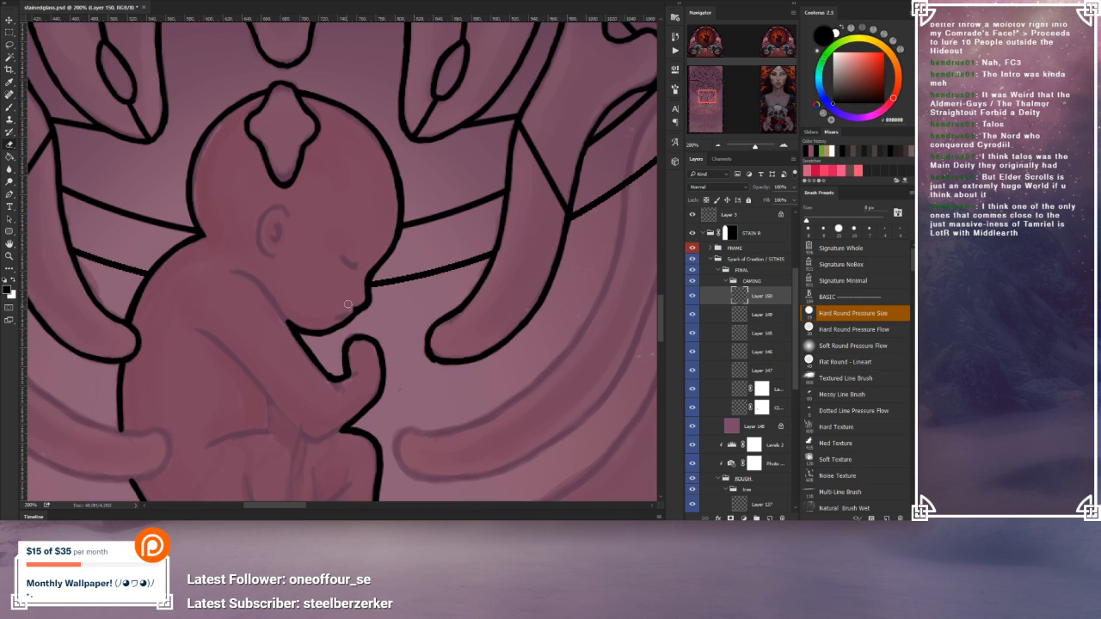
left_click(9, 107)
Step: Raise the opacity of the Layer 148 colour fill until the sketch beneath it is almost hidden
left_click(719, 145)
left_click(718, 145)
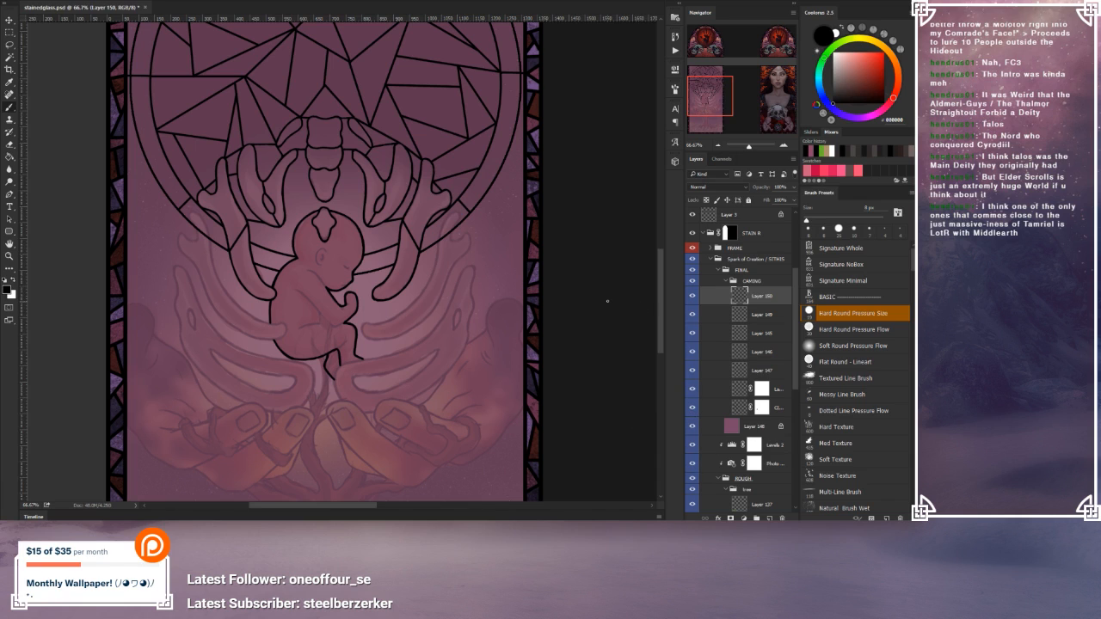
left_click(750, 426)
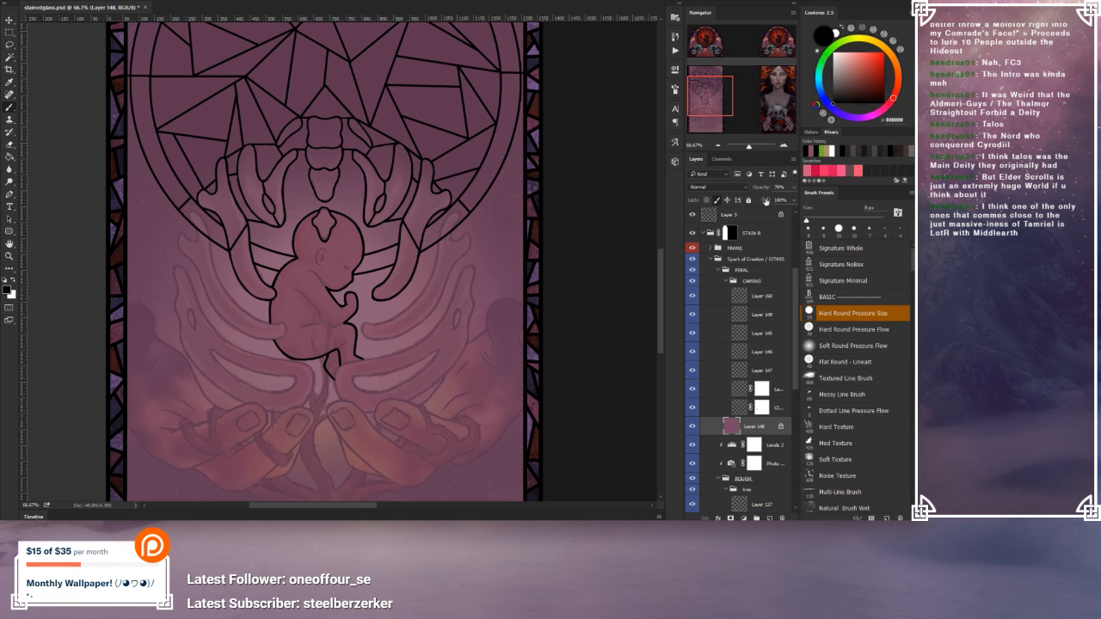
left_click_drag(789, 191, 790, 203)
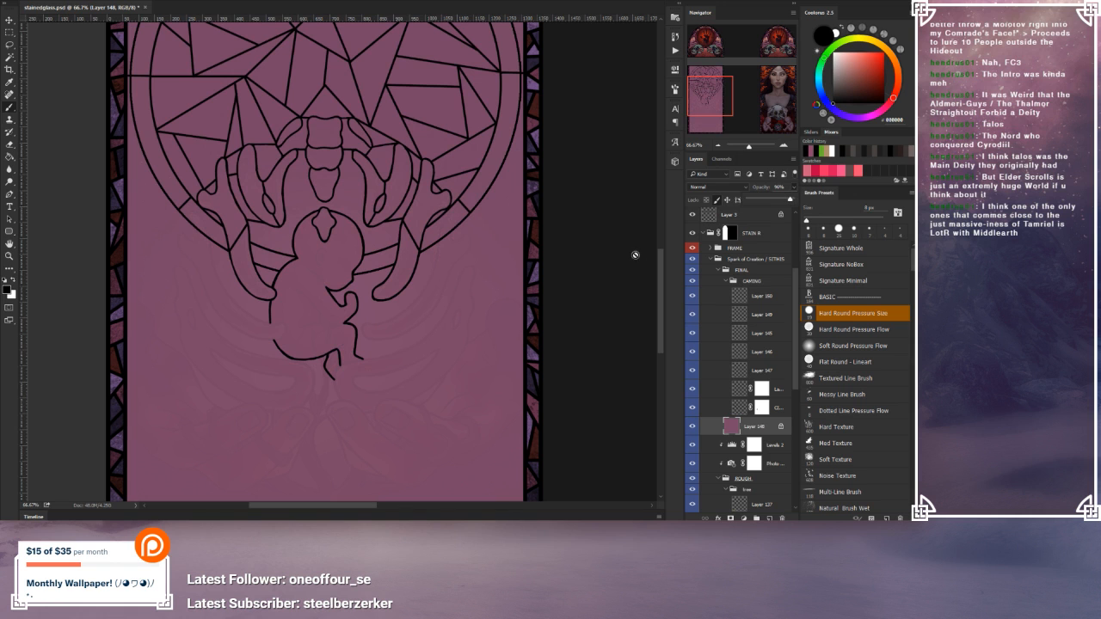
Step: Examine the came line work of the circular window, bones and fetus against the plain background
scroll(659, 248, "up", 4)
scroll(660, 249, "up", 2)
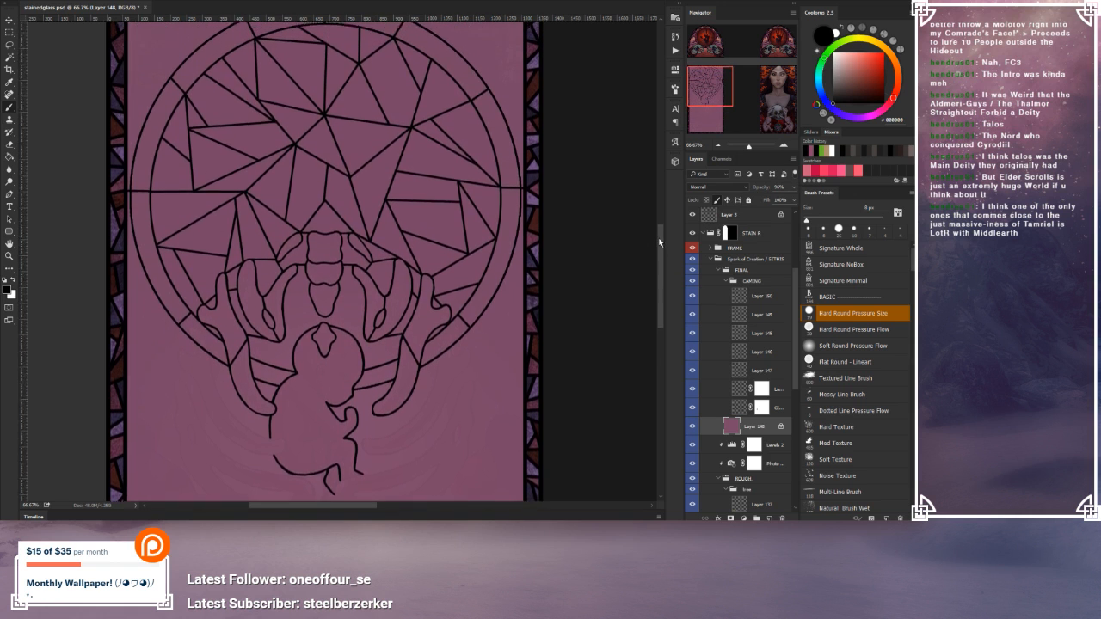
scroll(659, 236, "down", 2)
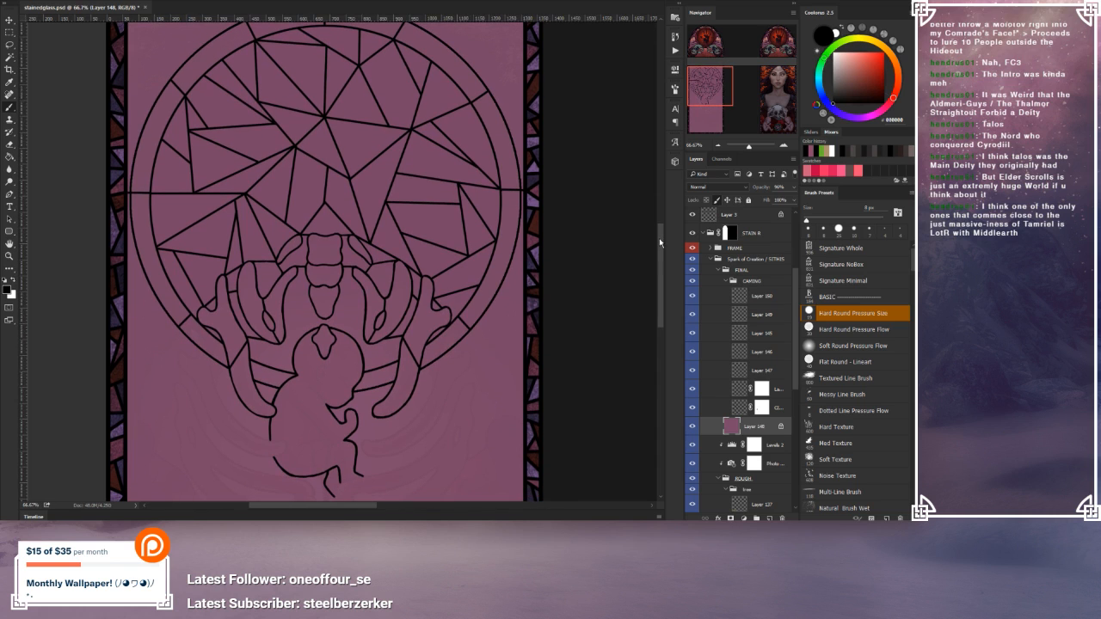
left_click_drag(659, 239, 660, 239)
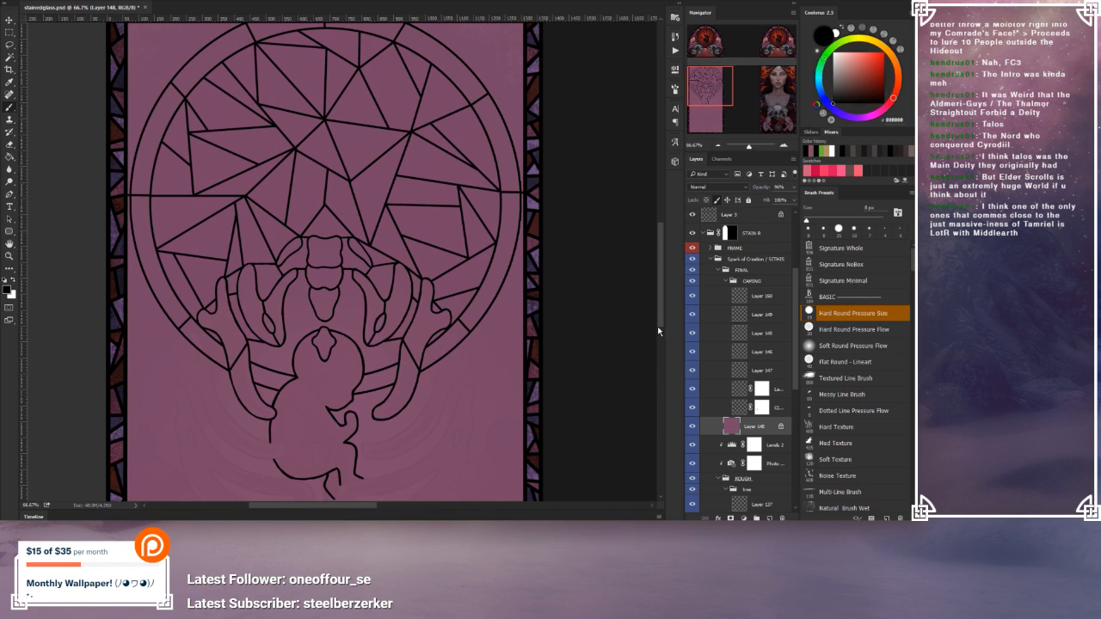
left_click_drag(662, 325, 662, 338)
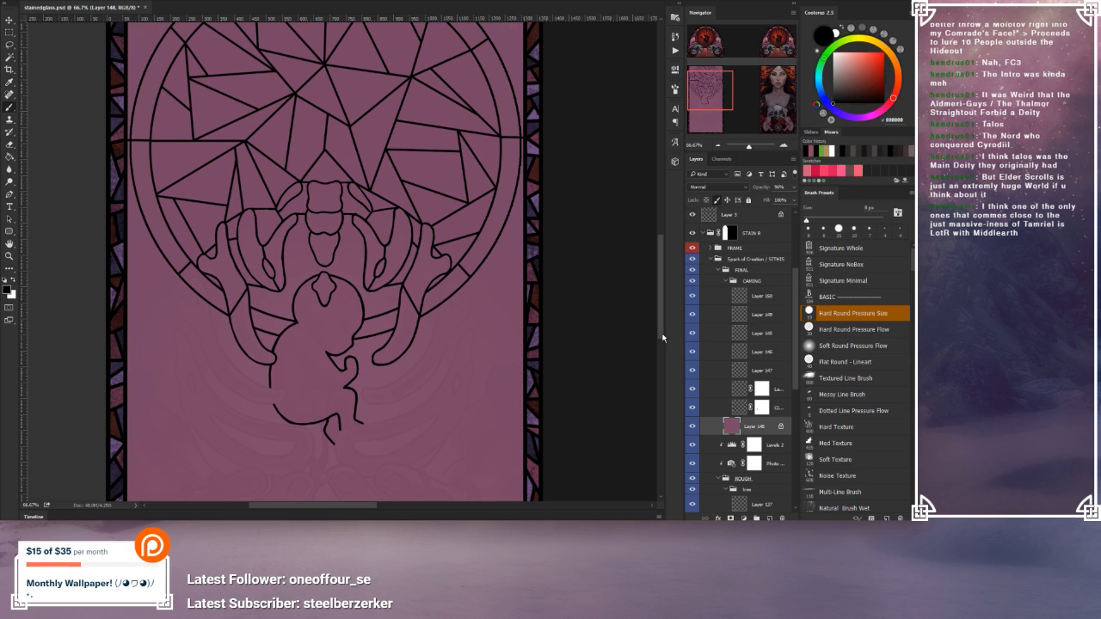
left_click_drag(663, 337, 663, 336)
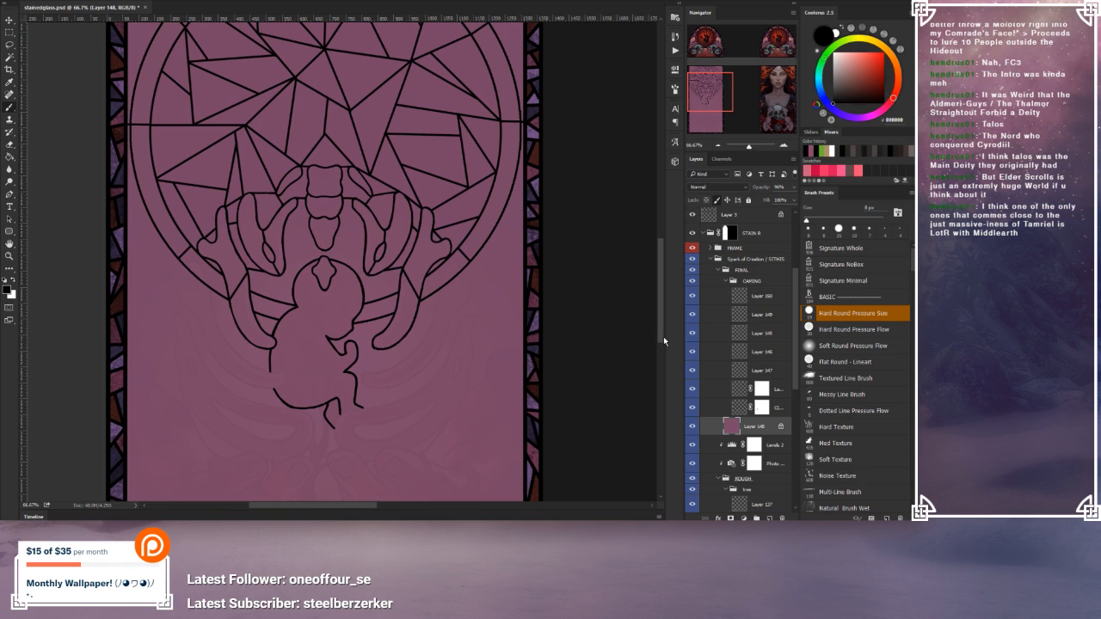
left_click_drag(664, 336, 664, 333)
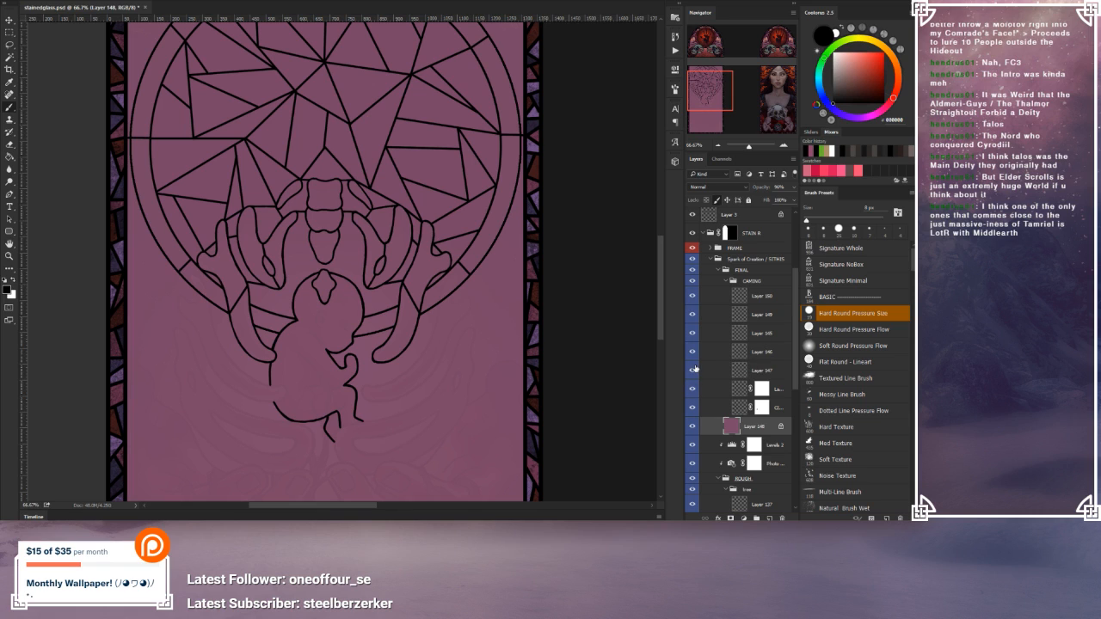
Step: Hide and show Layer 145 and Layer 146 in turn to check which came lines each one holds
left_click(692, 333)
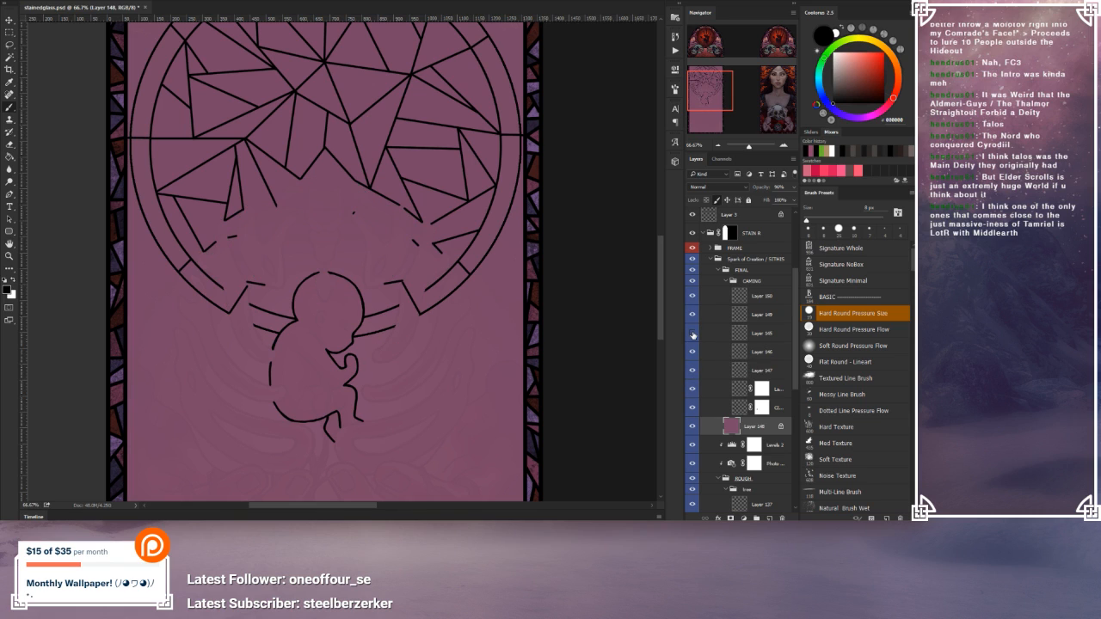
left_click(692, 332)
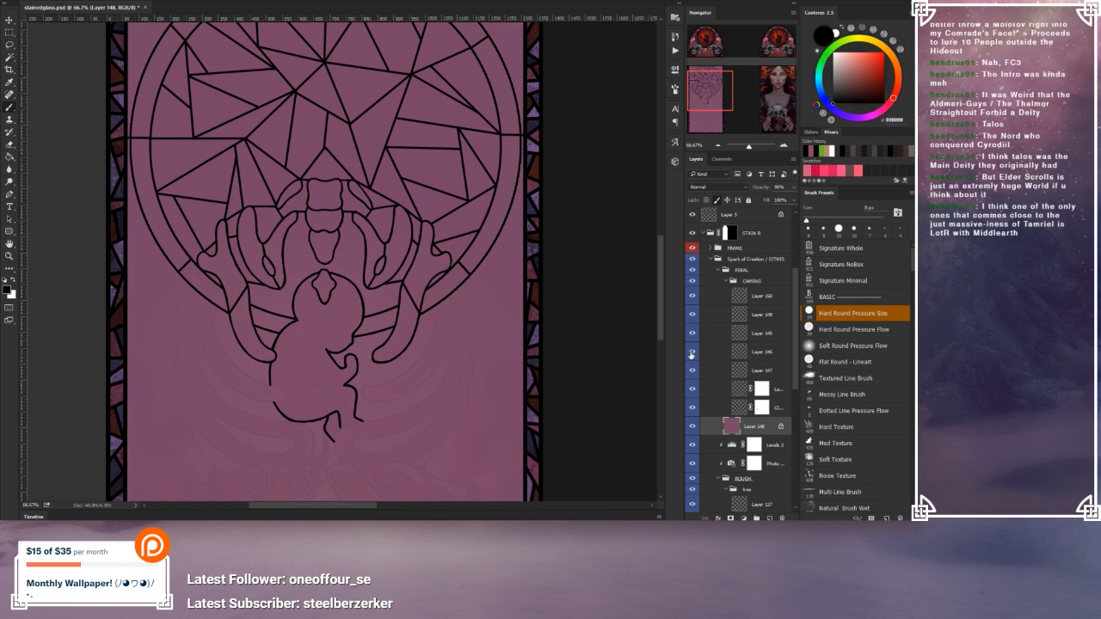
left_click(692, 352)
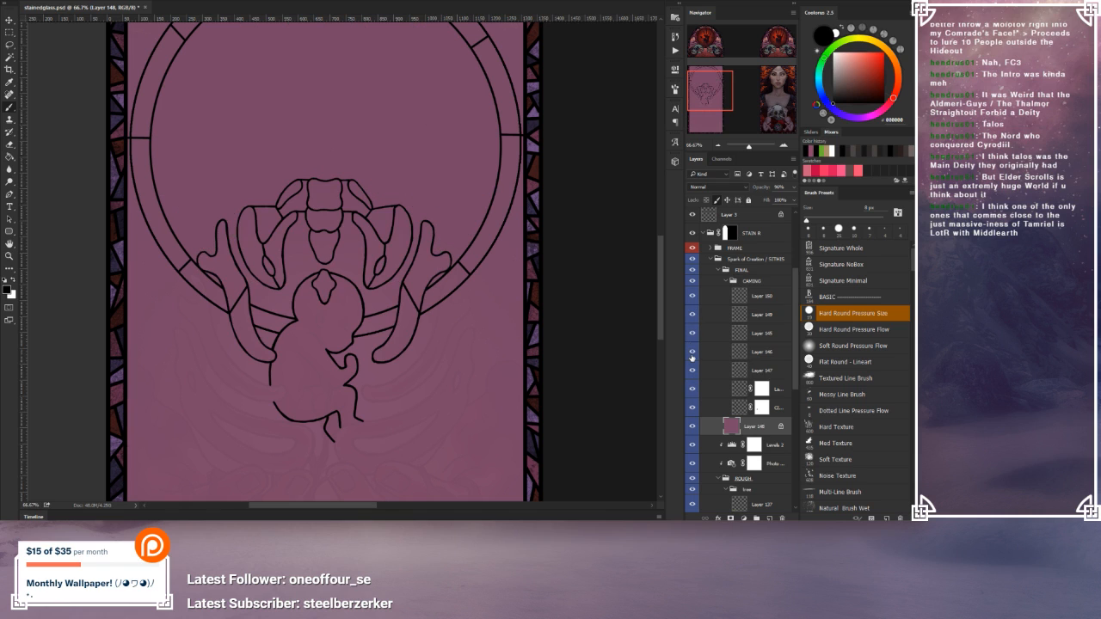
left_click(693, 353)
Step: Select Layer 146, which holds the angular web lines, and switch to the Pen tool
left_click(741, 356)
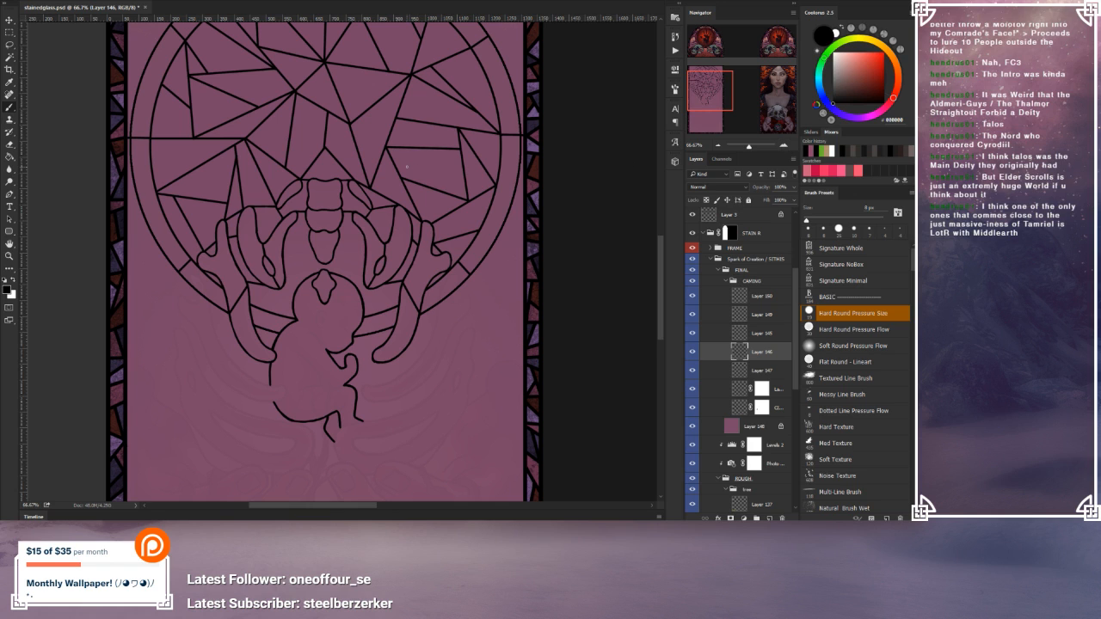
left_click_drag(406, 166, 405, 201)
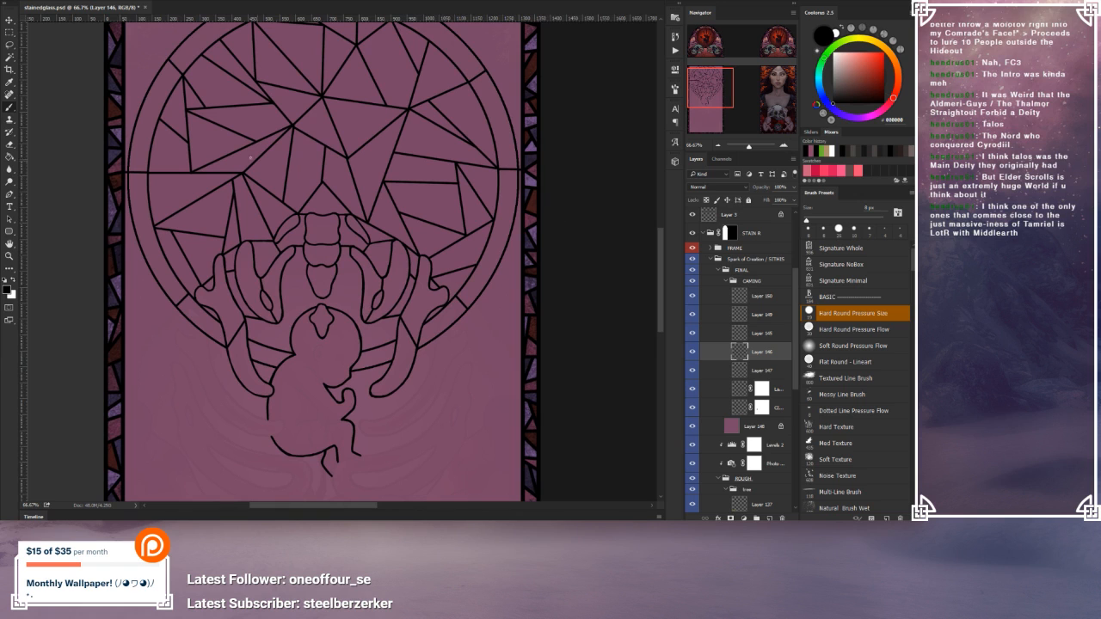
left_click_drag(391, 185, 372, 229)
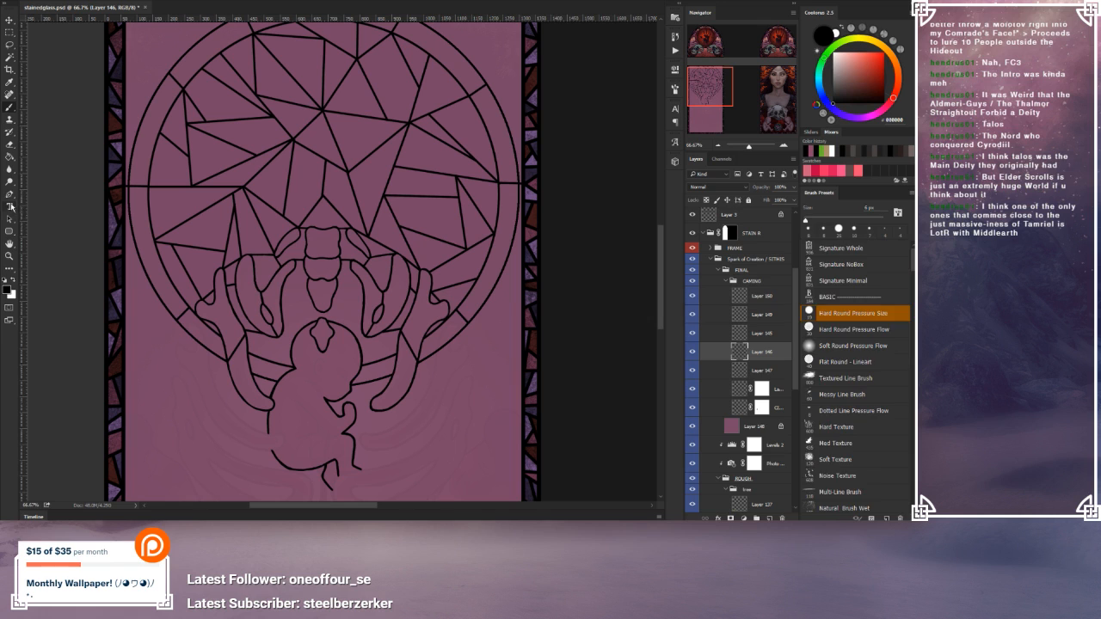
left_click(10, 195)
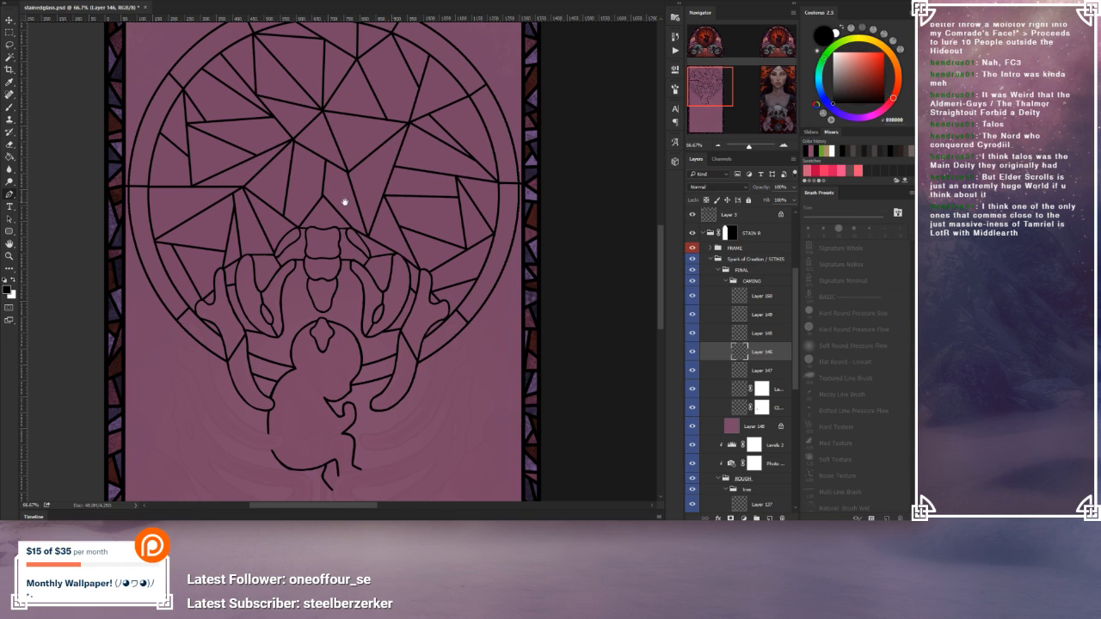
left_click_drag(346, 202, 343, 215)
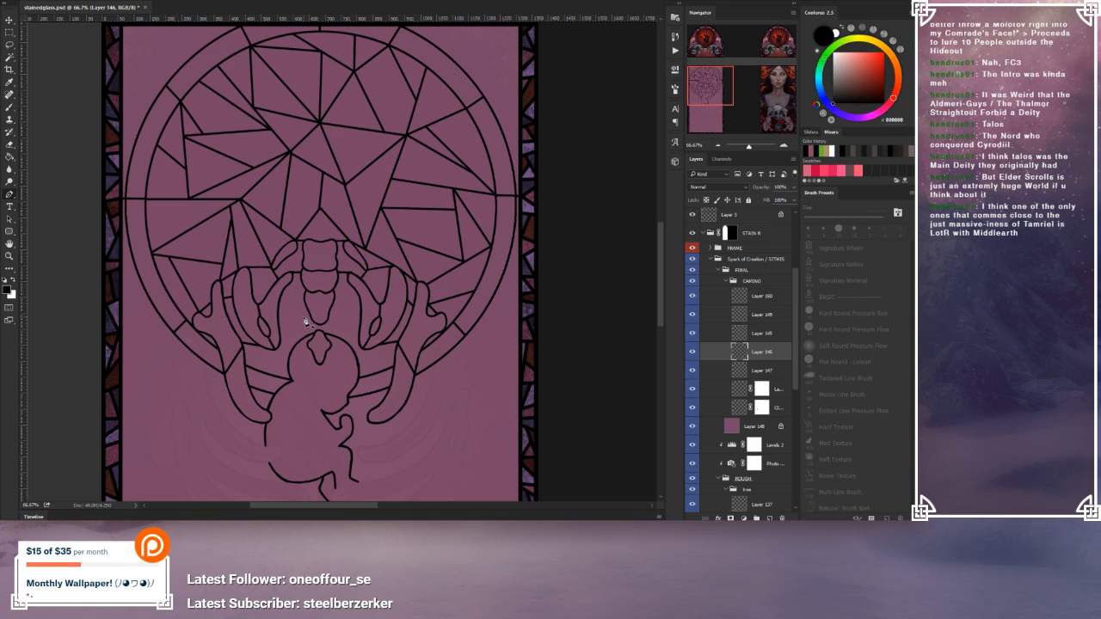
Step: Try a straight pen path stroked with the Brush just below the web's left horizontal line, undo it and delete the path
left_click(146, 221)
left_click(210, 219)
right_click(198, 241)
left_click(245, 317)
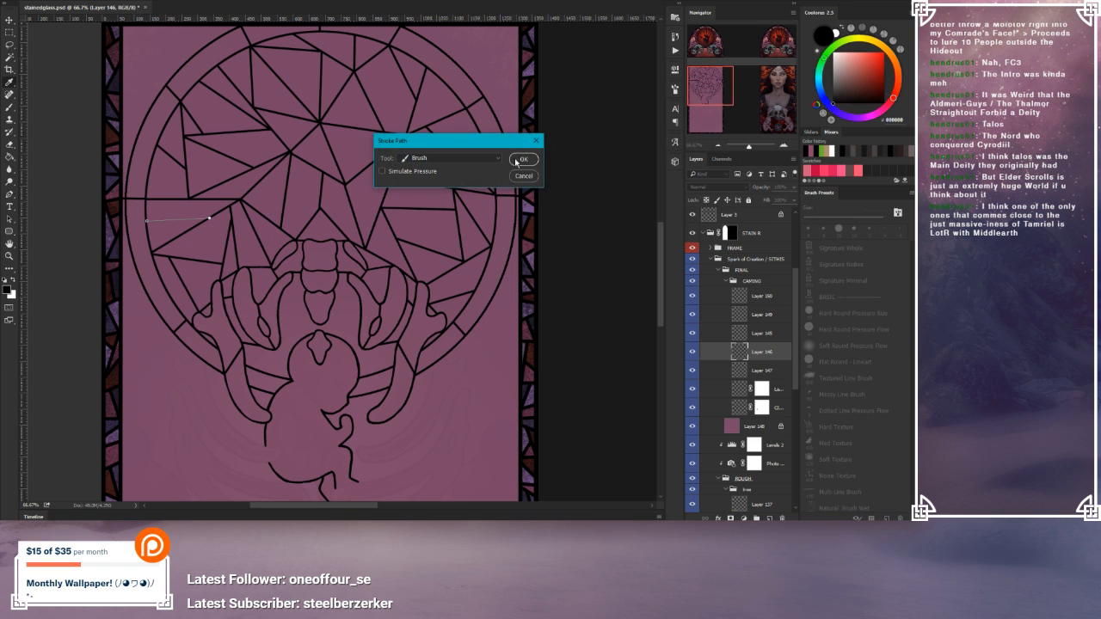
left_click(520, 164)
right_click(427, 238)
left_click(451, 252)
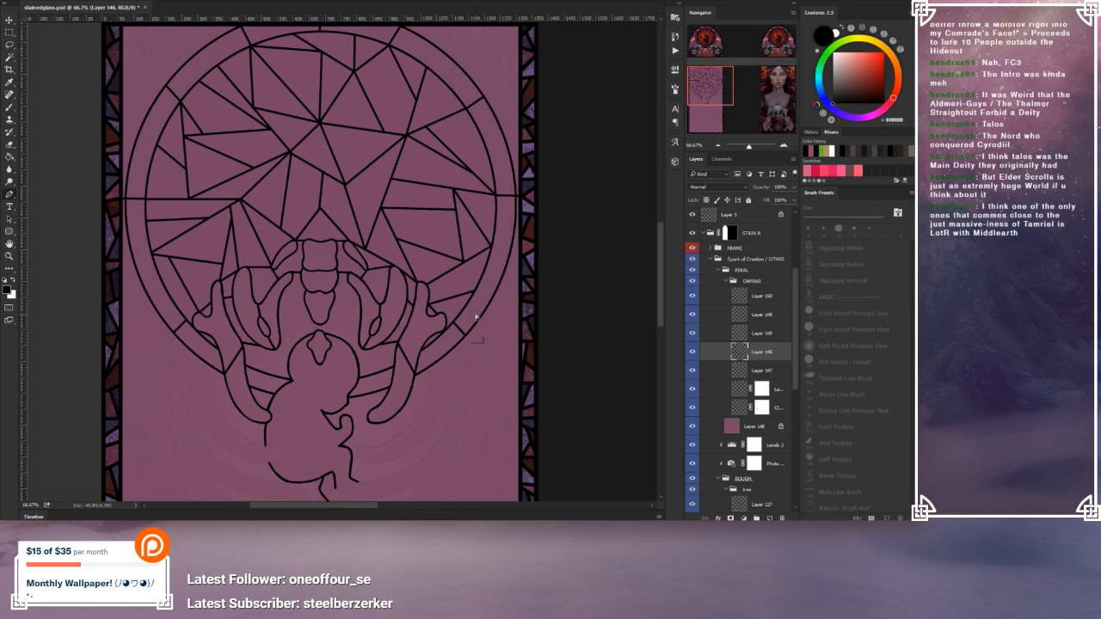
key("ctrl+z")
key("ctrl+alt+z")
right_click(196, 238)
left_click(231, 261)
Step: Stroke a straight pen path with the Brush from the inner ring's left horizontal junction to the diagonal web line below, and delete the path
left_click(146, 199)
left_click(195, 228)
right_click(228, 262)
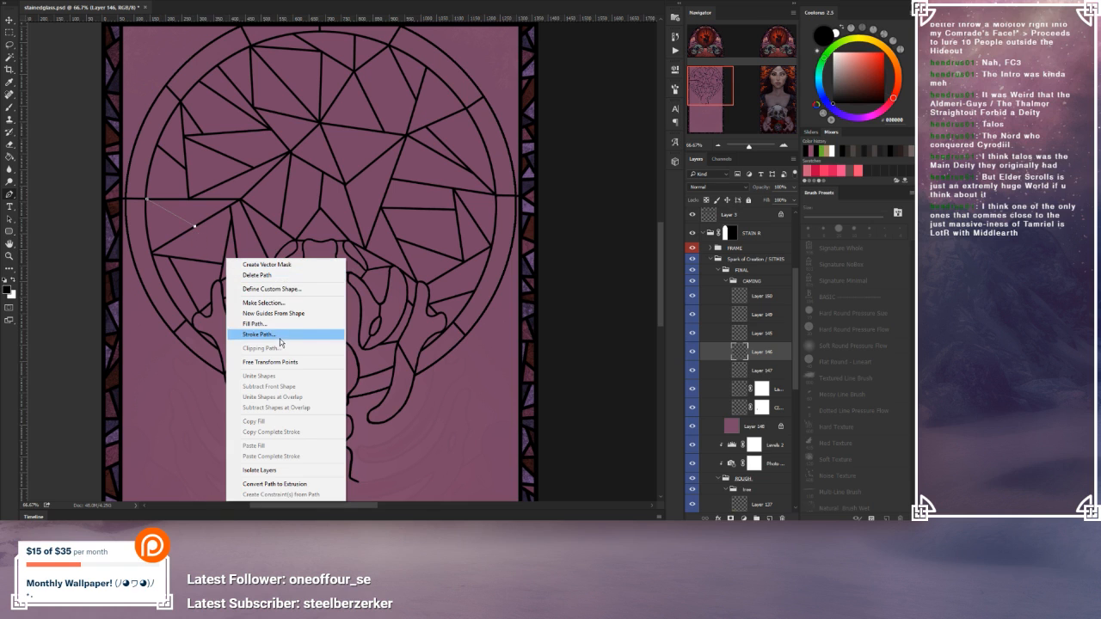
left_click(283, 340)
left_click(521, 176)
right_click(416, 217)
left_click(441, 230)
left_click_drag(461, 216, 464, 191)
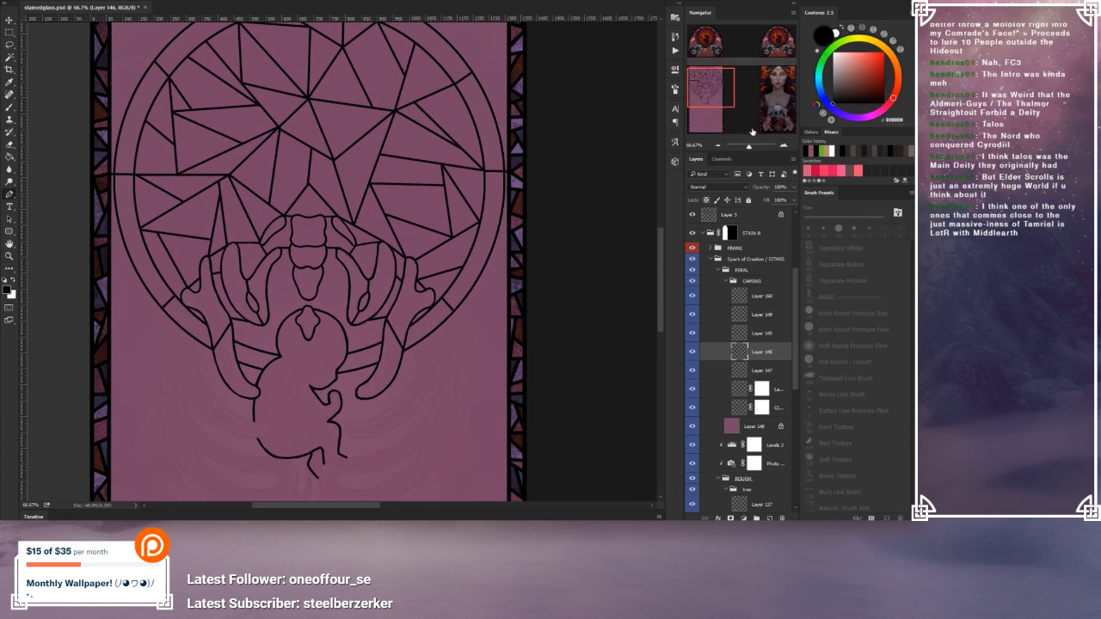
Step: Stroke a straight pen path with the Brush from the left inner bone's edge to the top of the fetus's head, and delete the path
left_click(783, 147)
left_click_drag(457, 305, 453, 283)
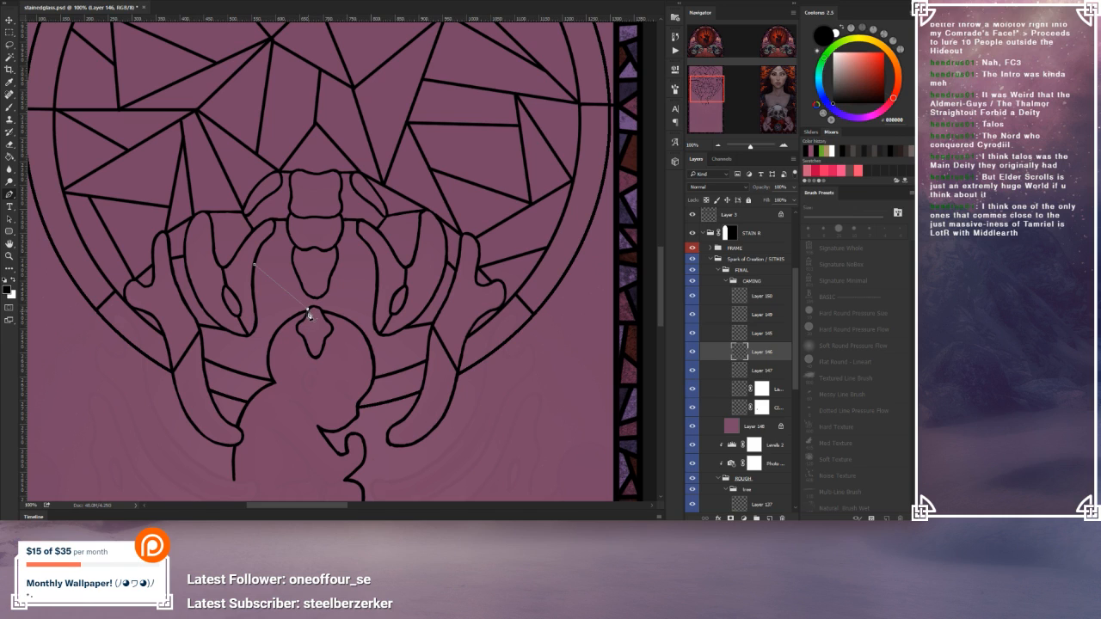
right_click(330, 300)
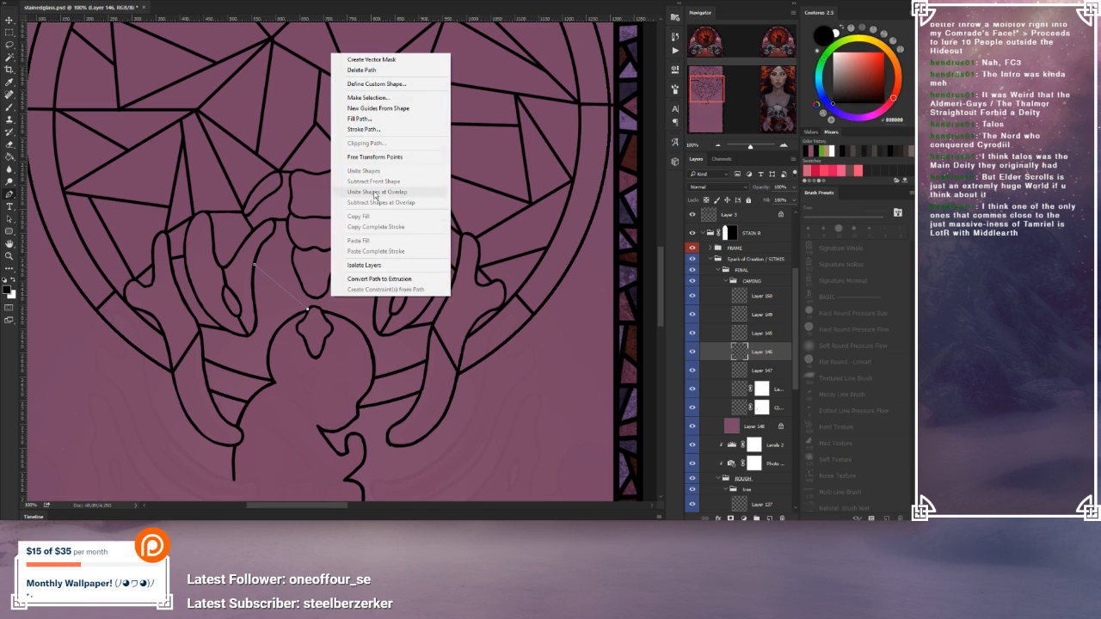
left_click(389, 136)
left_click(528, 167)
right_click(353, 284)
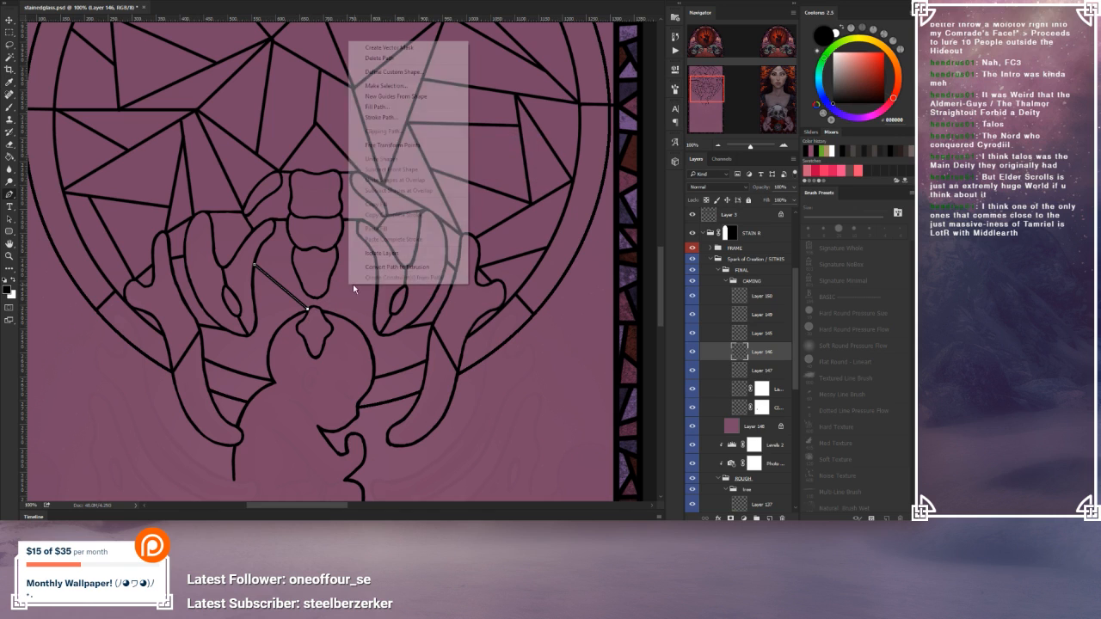
left_click(379, 58)
Step: Stroke a straight pen path with the Brush from the lowest vertebra's upper corner to the left inner bone's edge, and delete the path
left_click(294, 246)
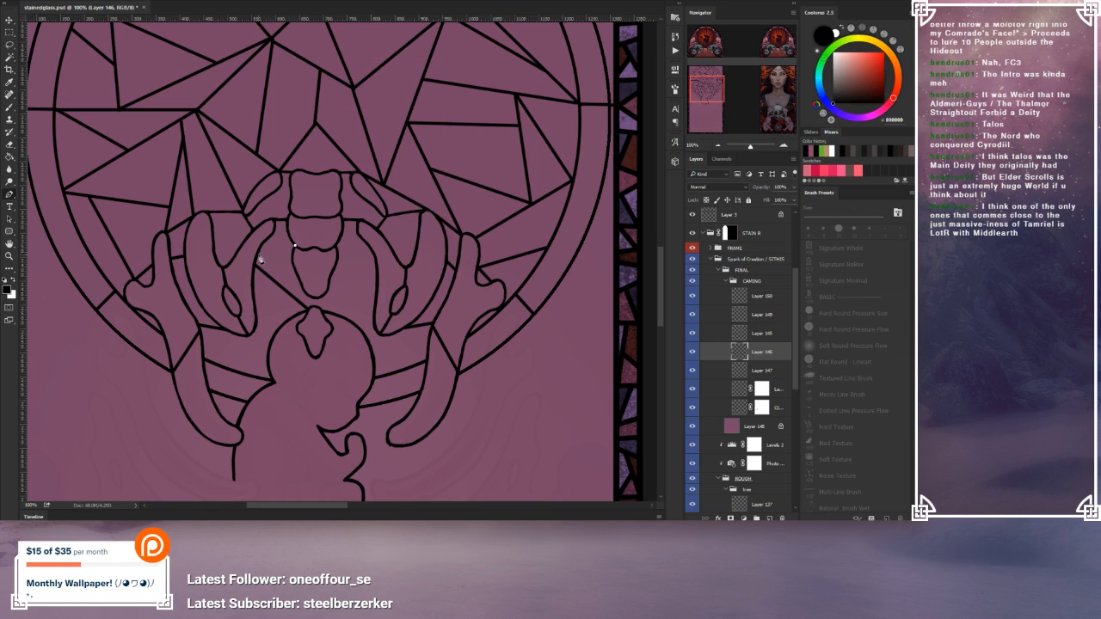
left_click(255, 264)
right_click(295, 270)
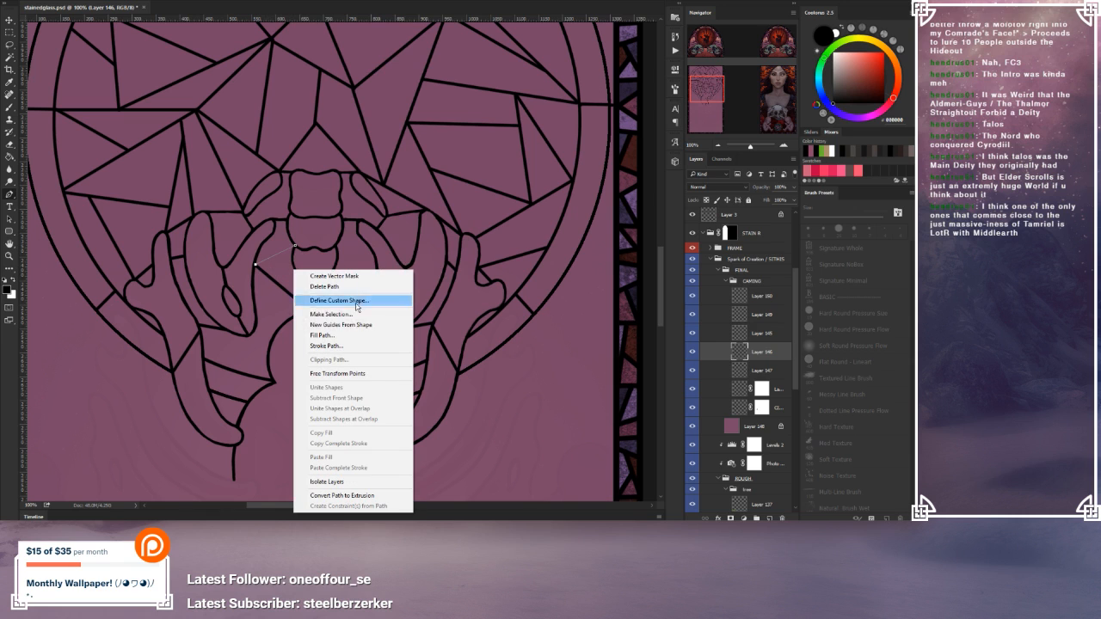
left_click(353, 346)
left_click(521, 149)
right_click(344, 278)
left_click(359, 291)
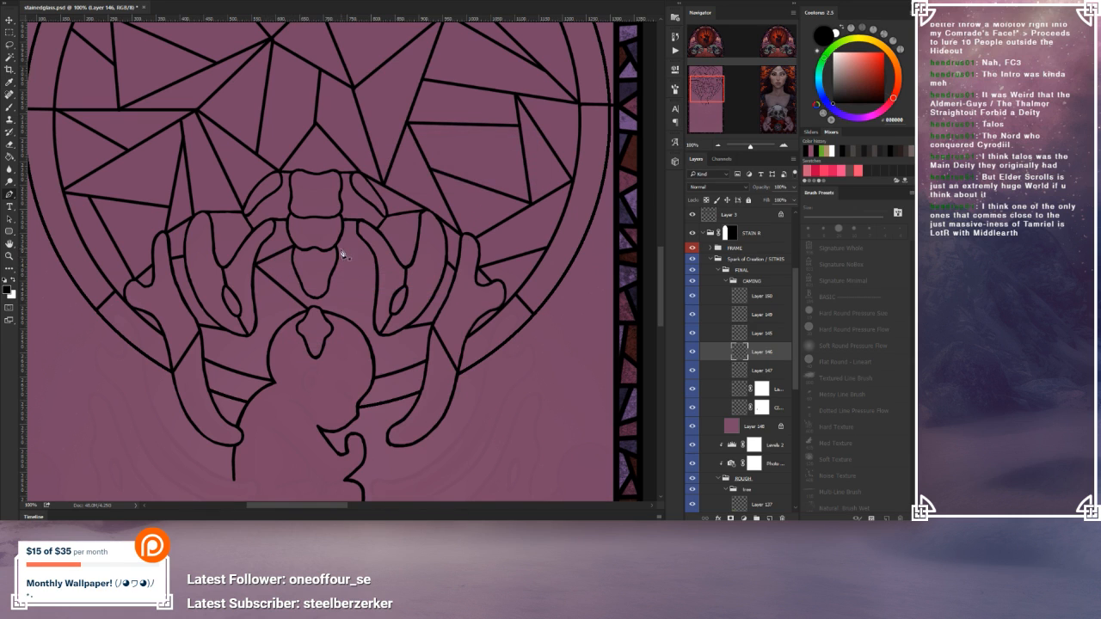
Step: Stroke a matching straight pen path with the Brush from the lowest vertebra to the right inner bone's edge, and delete the path
left_click(335, 246)
right_click(359, 281)
left_click(417, 117)
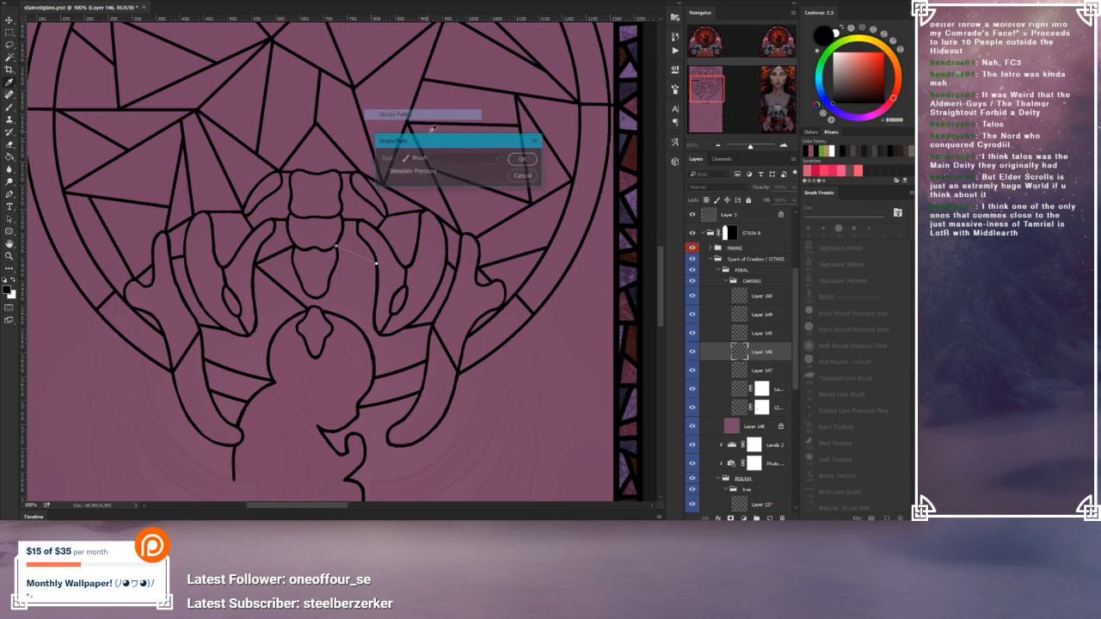
left_click(521, 159)
right_click(359, 290)
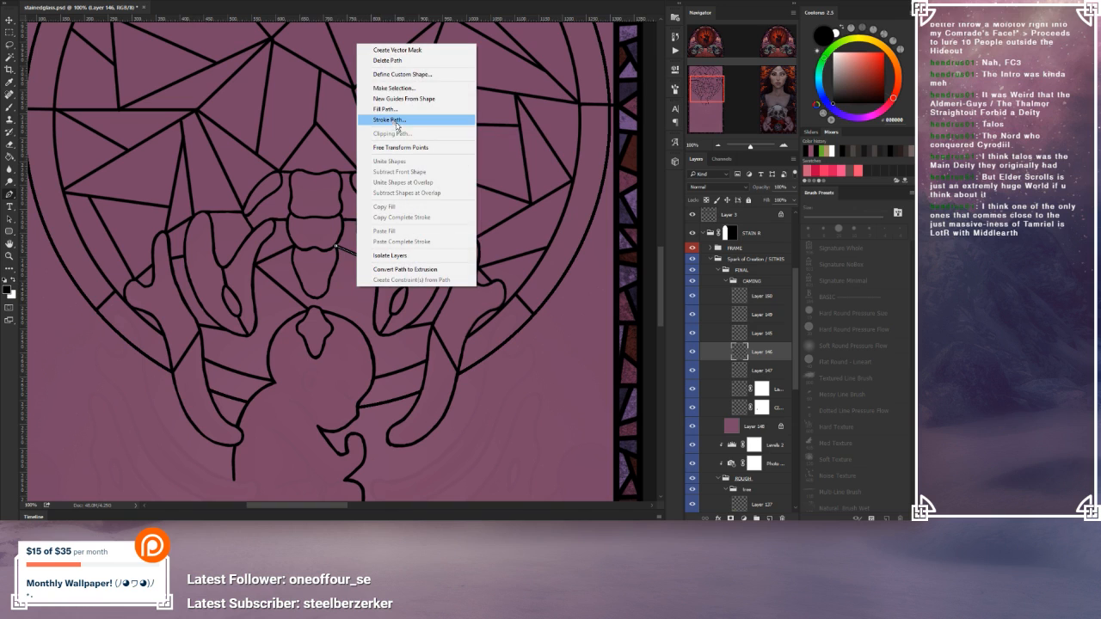
left_click(392, 60)
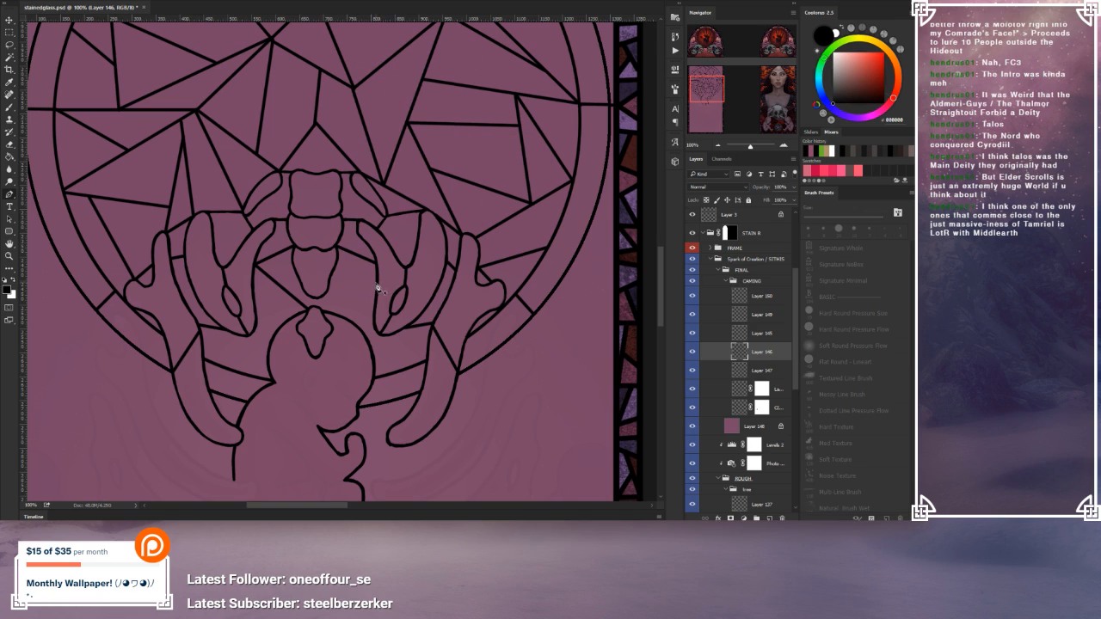
Step: Stroke a straight pen path with the Brush from the right inner bone's edge to the top of the fetus's head, and delete the path
left_click(320, 309)
right_click(350, 271)
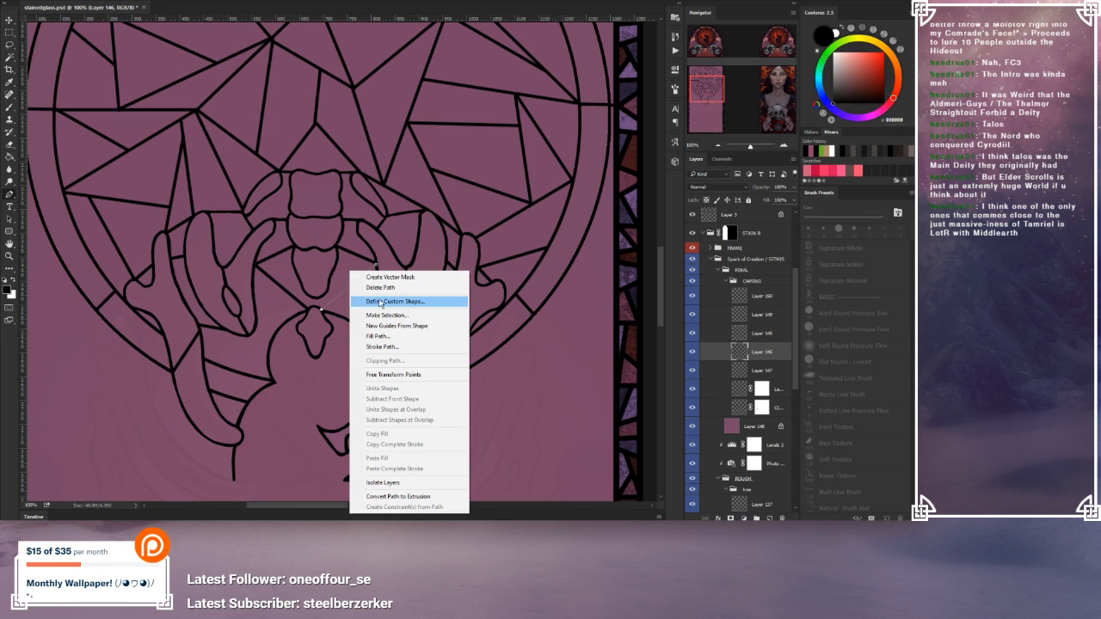
left_click(383, 346)
left_click(523, 161)
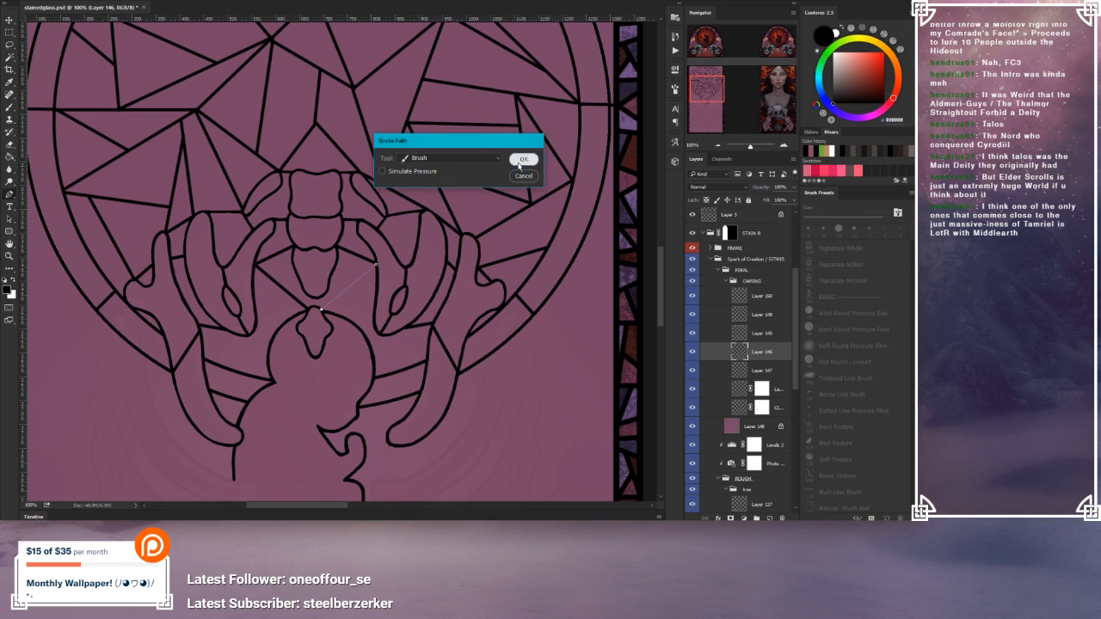
right_click(376, 289)
left_click(406, 56)
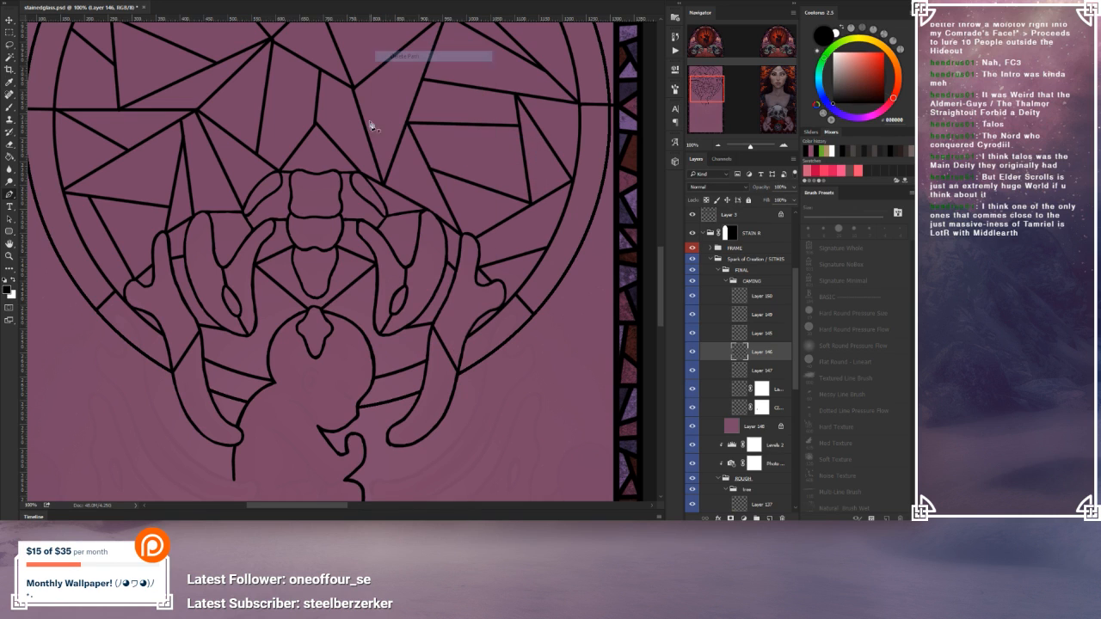
Step: Stroke a short vertical pen path with the Brush joining the lowest vertebra's tip to the fetus's head, and delete the path
right_click(326, 278)
left_click(391, 6)
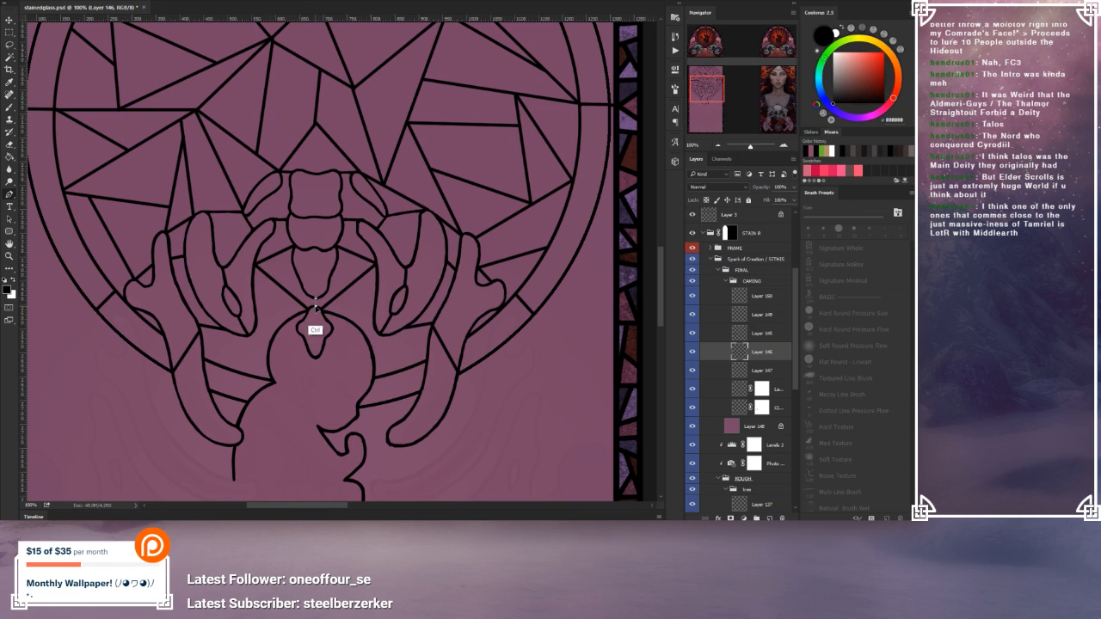
right_click(321, 277)
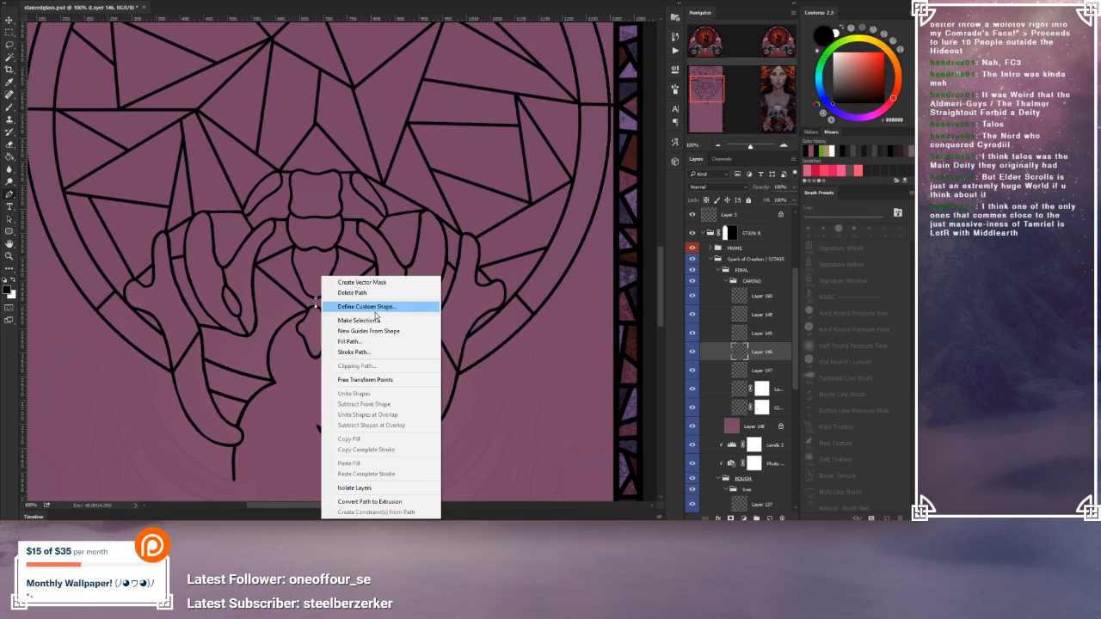
left_click(352, 352)
left_click(518, 163)
right_click(392, 268)
left_click(423, 281)
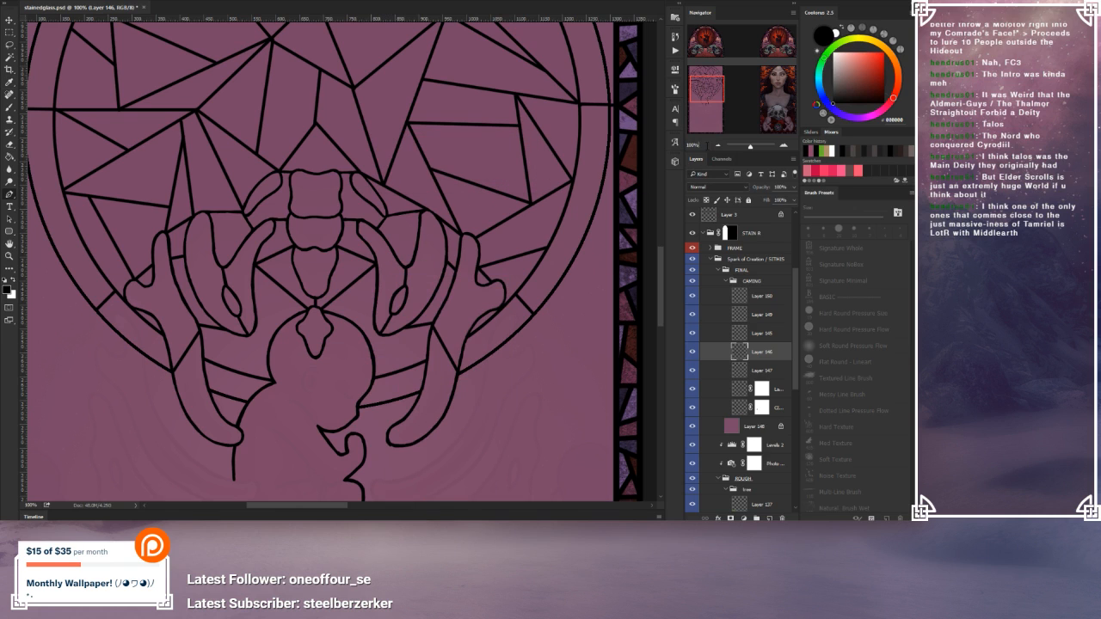
left_click(707, 145)
left_click(717, 146)
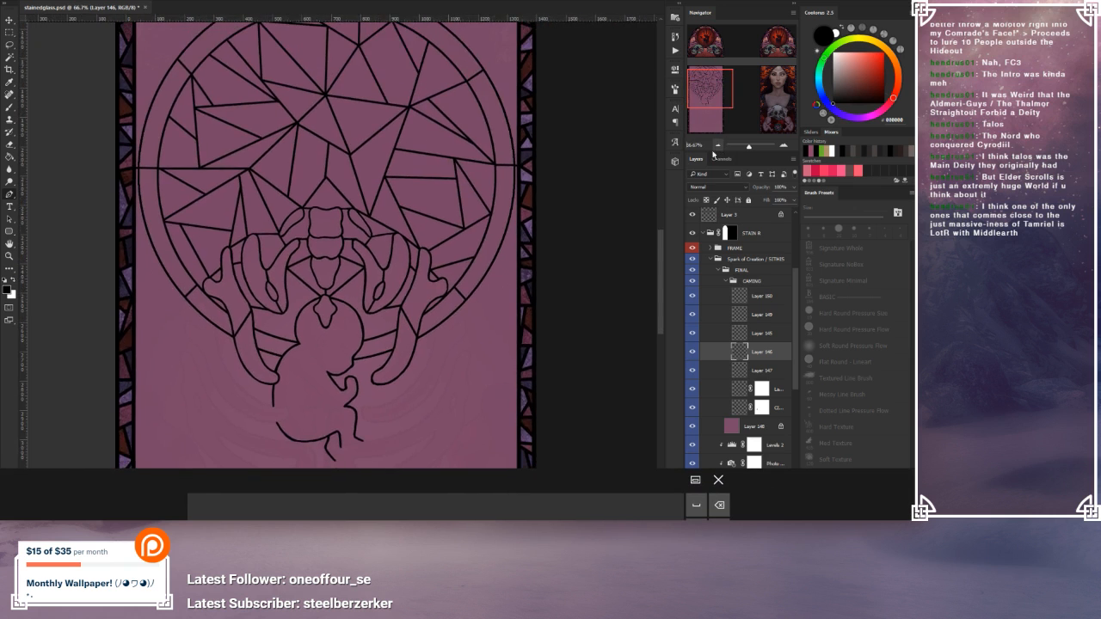
left_click(717, 145)
left_click(718, 480)
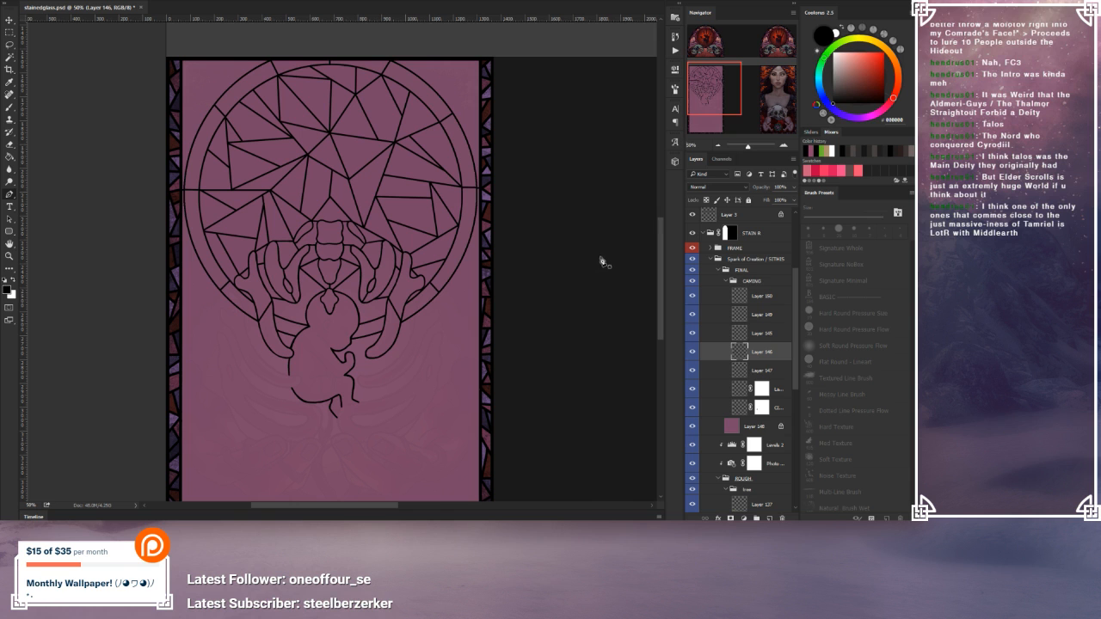
Step: Stroke a short straight pen path with the Brush from the left inner bone's lower tip to the side of the fetus's head, and delete the path
left_click(785, 146)
left_click(783, 146)
left_click_drag(391, 378, 404, 348)
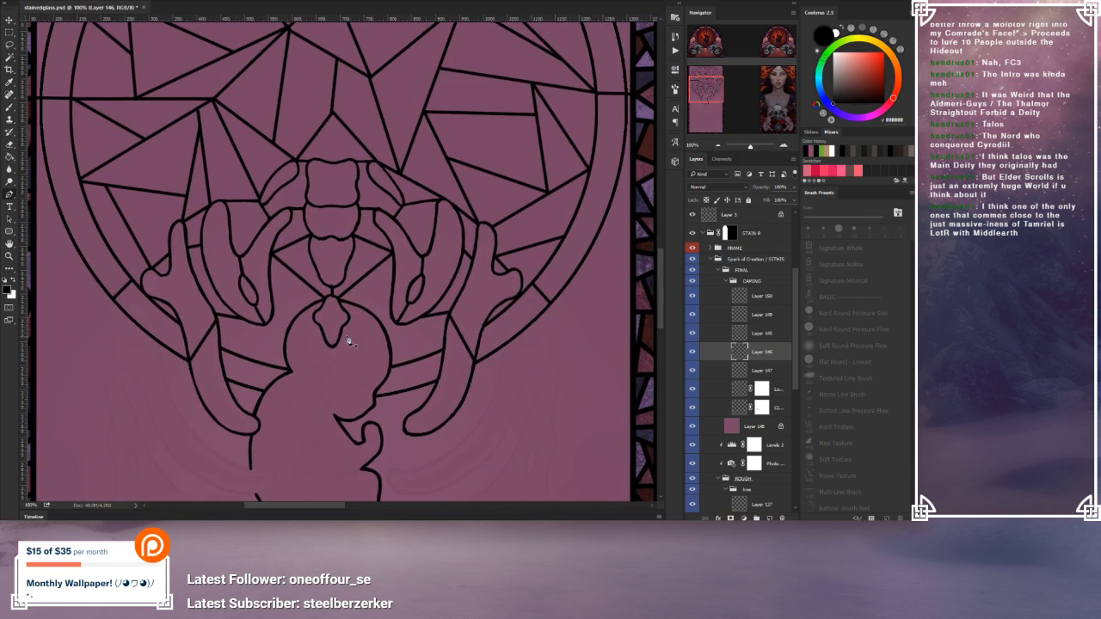
left_click(266, 325)
key("ctrl")
left_click(286, 331)
right_click(299, 321)
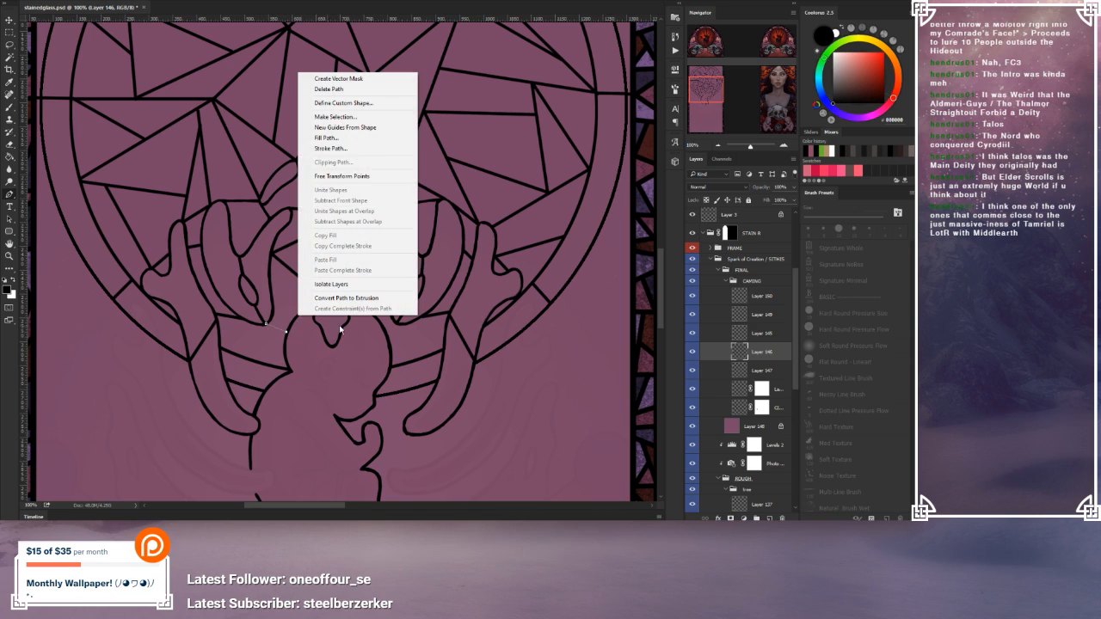
left_click(335, 155)
left_click(523, 175)
right_click(401, 325)
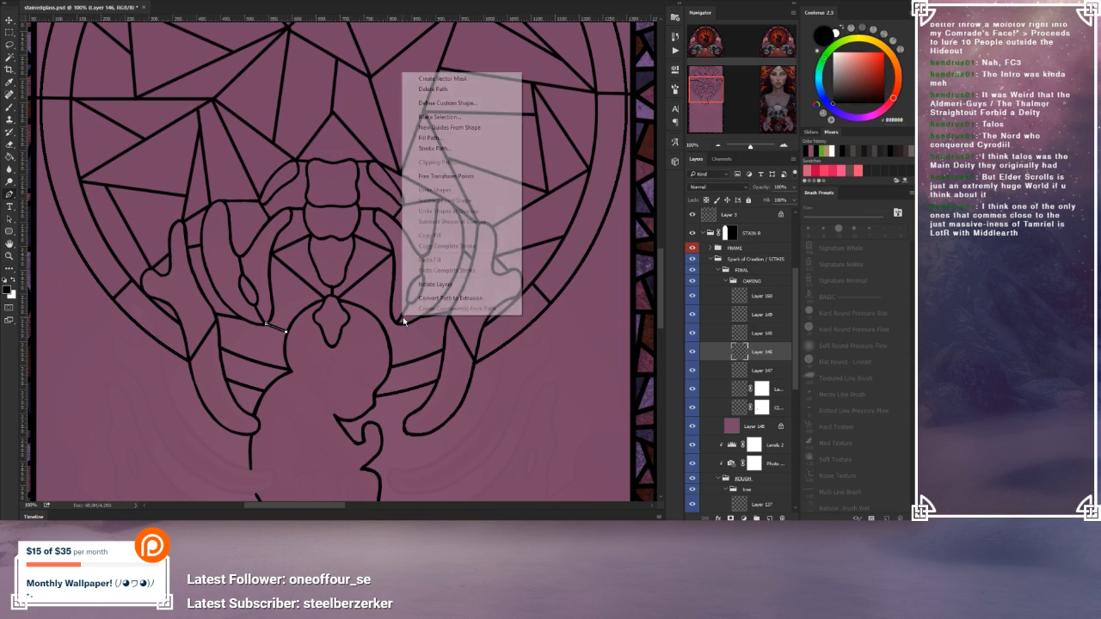
left_click(434, 88)
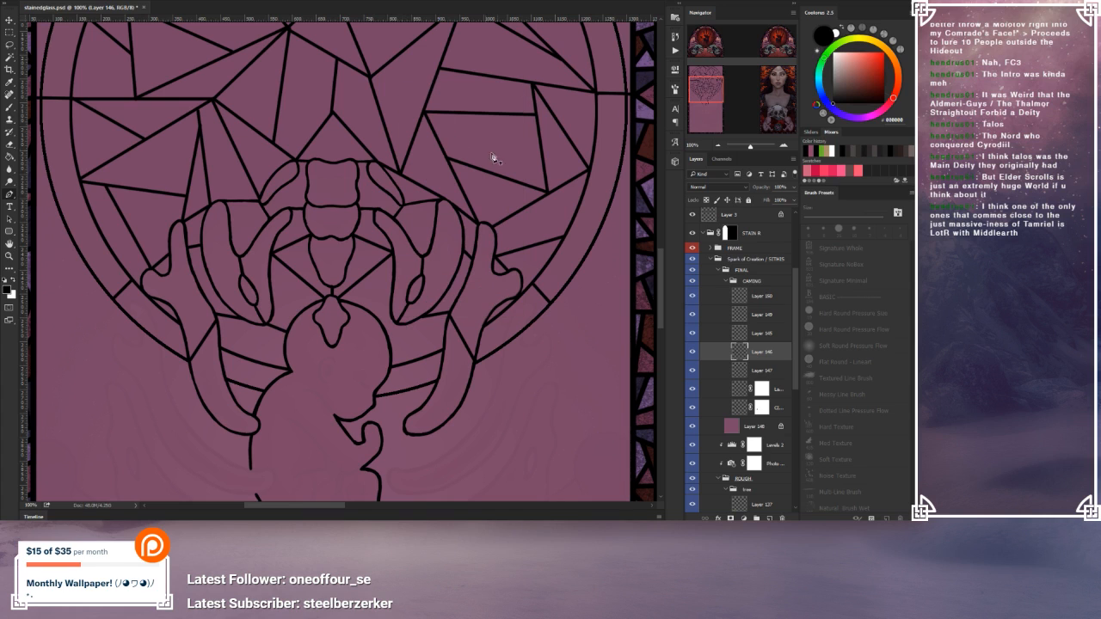
Step: Stroke a short straight pen path with the Brush between the right inner bone's lower tip and the fetus's head, and delete the path
left_click(385, 333)
right_click(406, 342)
left_click(469, 168)
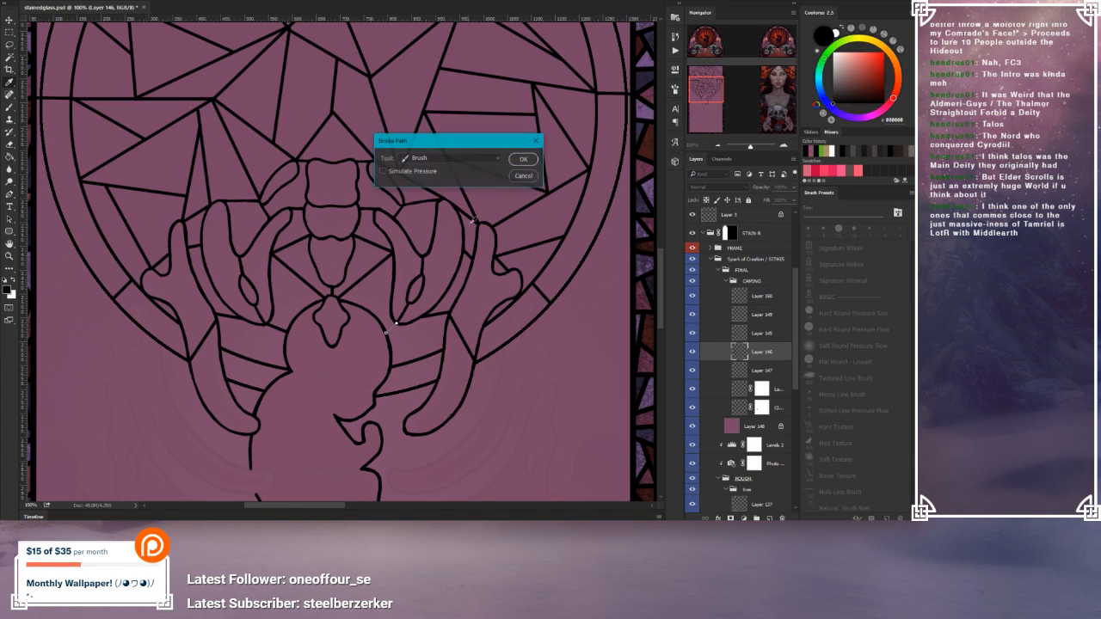
left_click(515, 162)
right_click(431, 262)
left_click(464, 281)
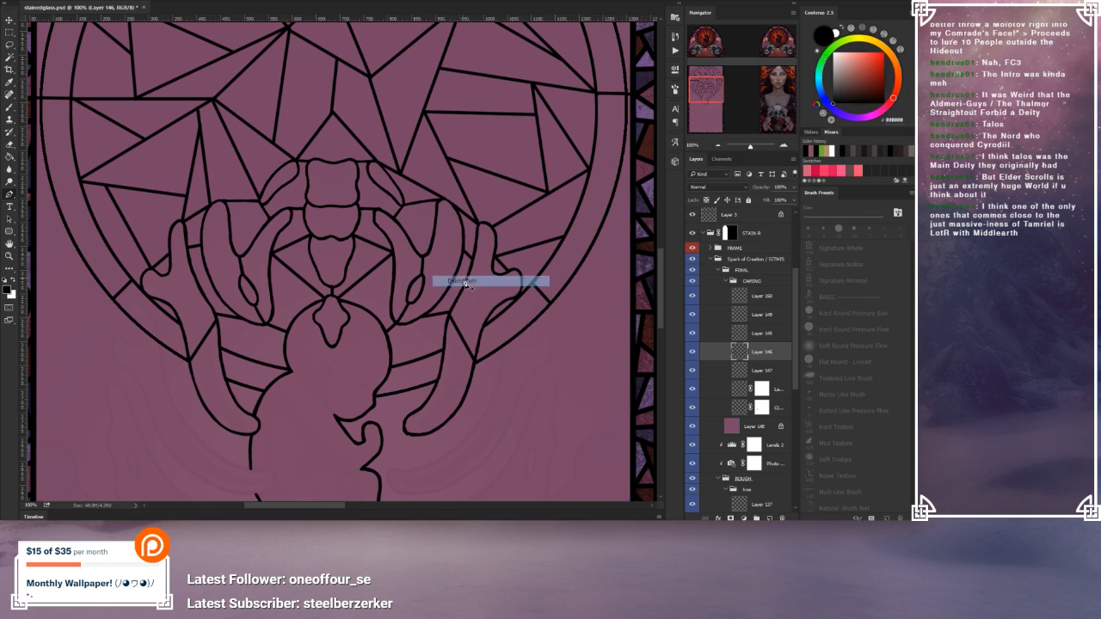
Step: Lower the opacity of Layer 148, the plain purple fill, to about 75% to reveal the rough painting underneath
left_click(710, 151)
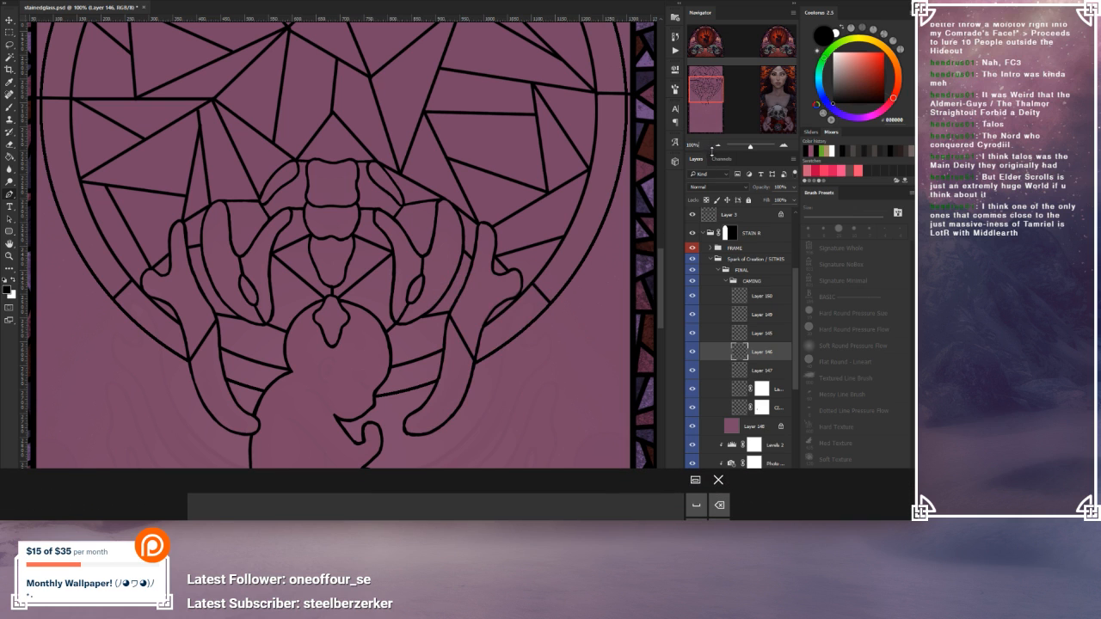
left_click(717, 145)
left_click(717, 146)
left_click(716, 145)
left_click(720, 506)
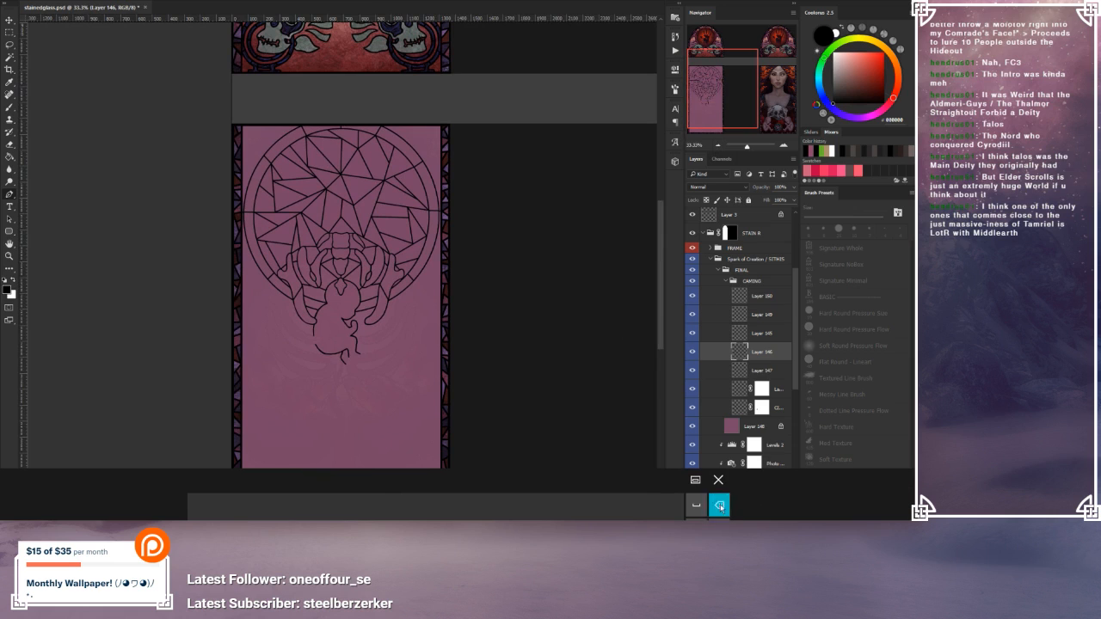
left_click(718, 480)
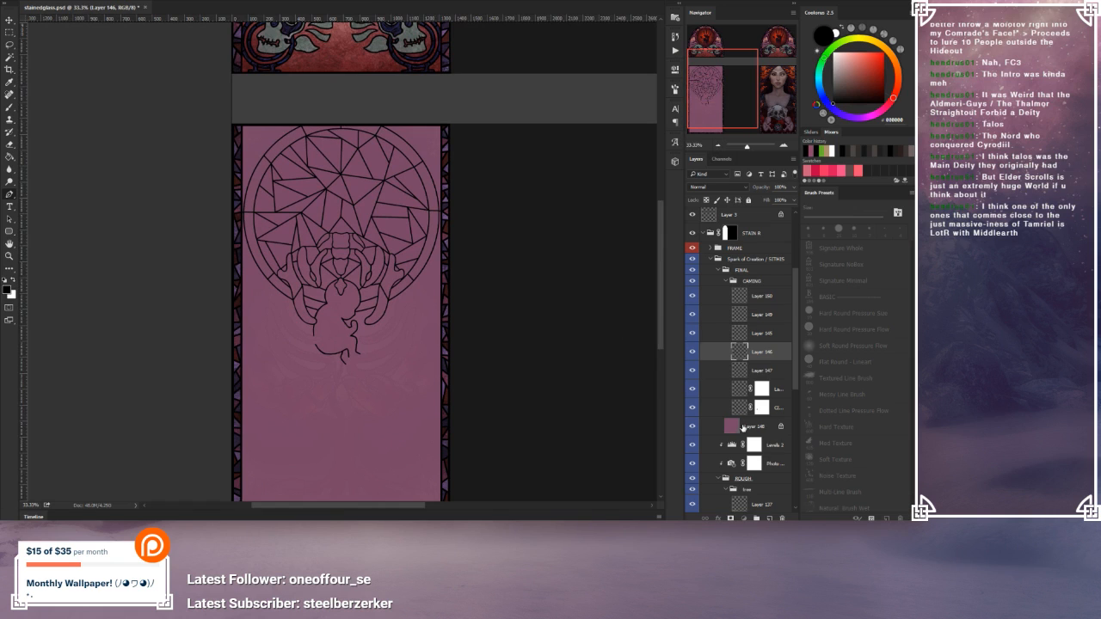
left_click(743, 427)
left_click(794, 188)
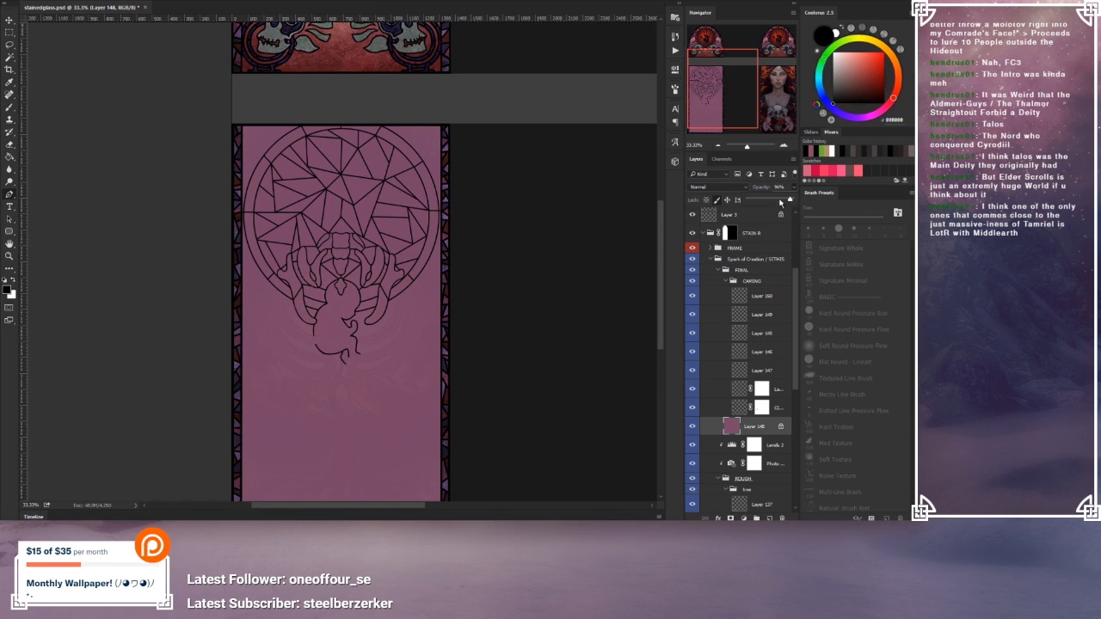
left_click(780, 202)
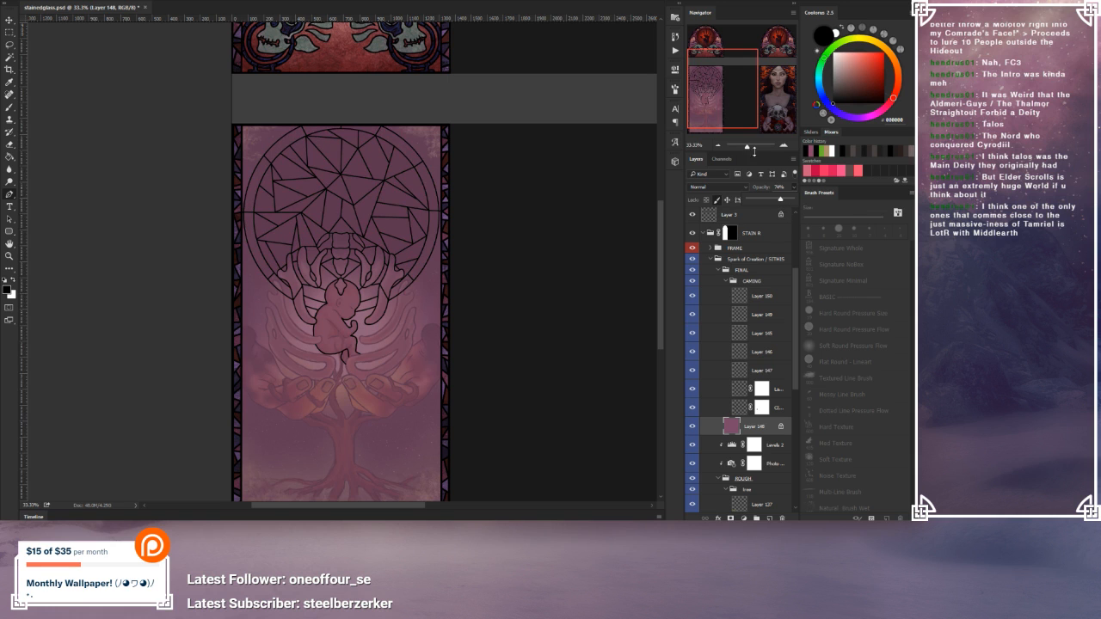
Step: Save the stainedglass.psd document
left_click(781, 148)
left_click(783, 147)
left_click(783, 148)
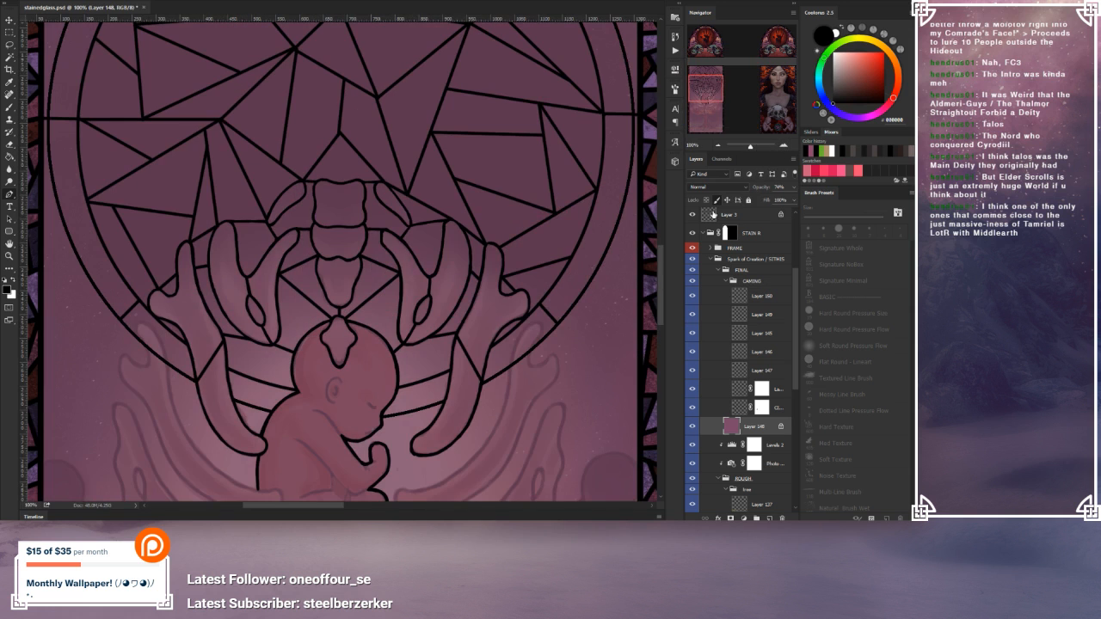
left_click_drag(474, 356, 474, 295)
left_click_drag(491, 373, 491, 332)
key("ctrl+s")
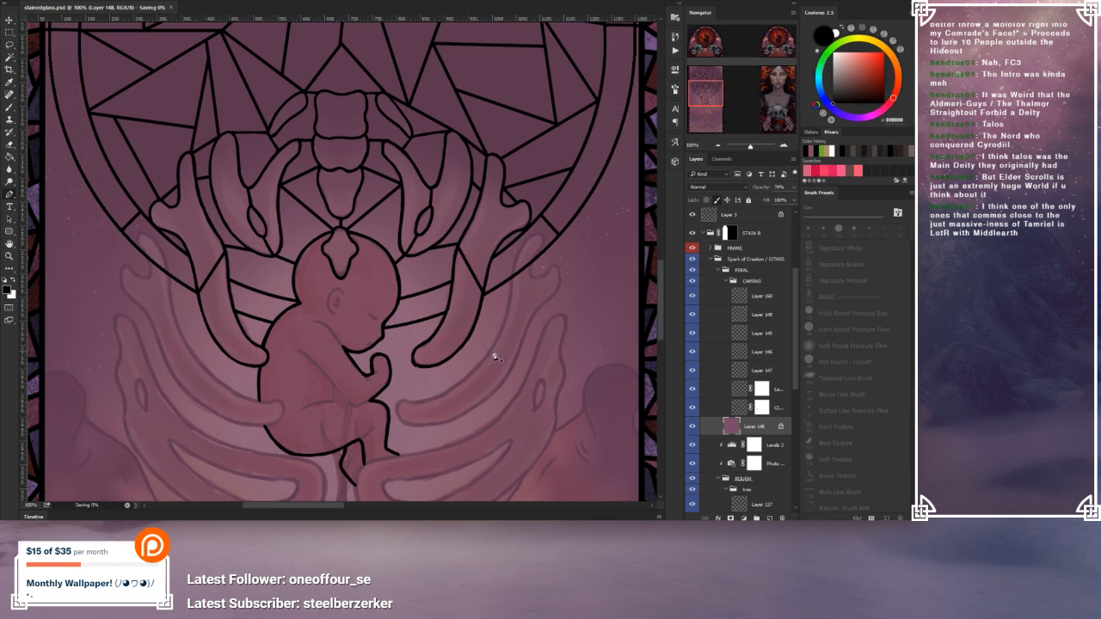
Step: Check what Layer 145 holds by toggling its visibility, and rename the layer to "bones"
left_click(747, 296)
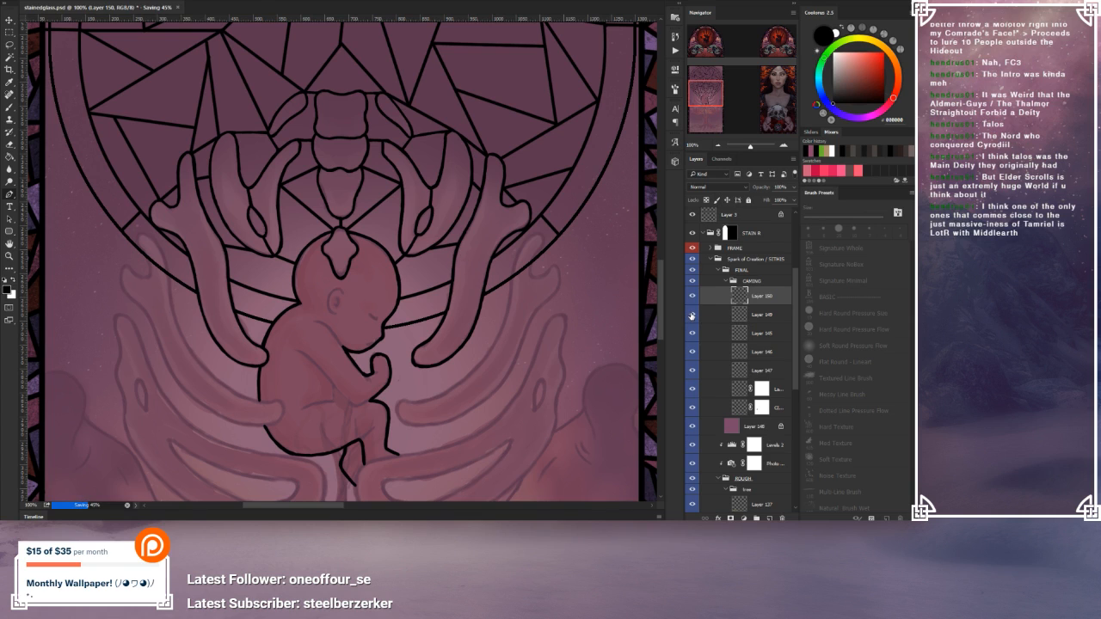
left_click(731, 332)
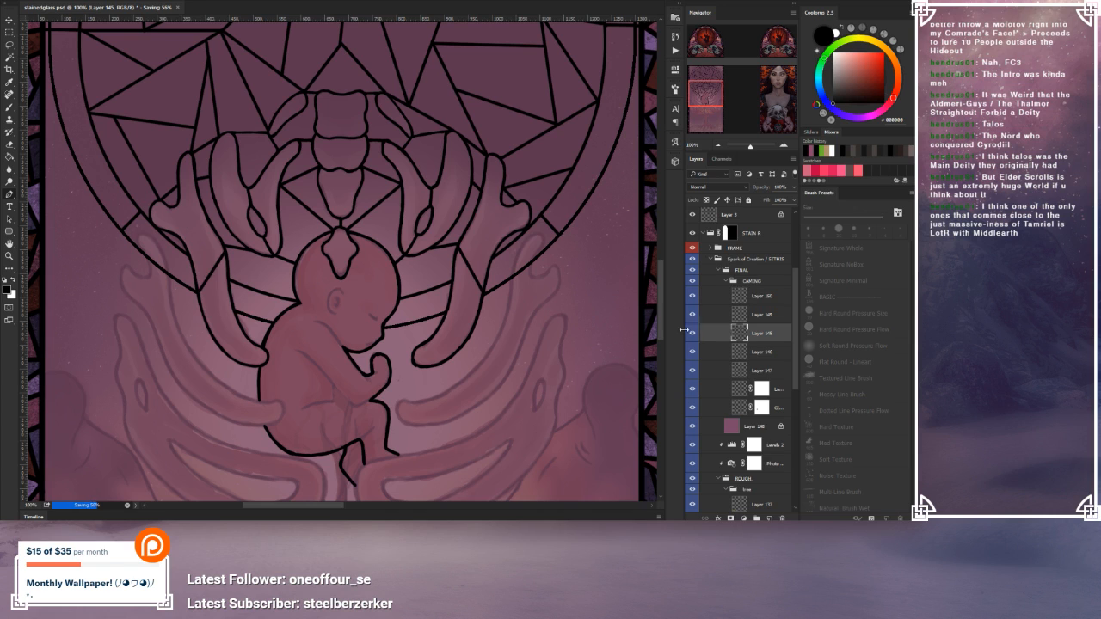
left_click(692, 334)
left_click(693, 334)
double_click(759, 333)
type("bones")
key("Return")
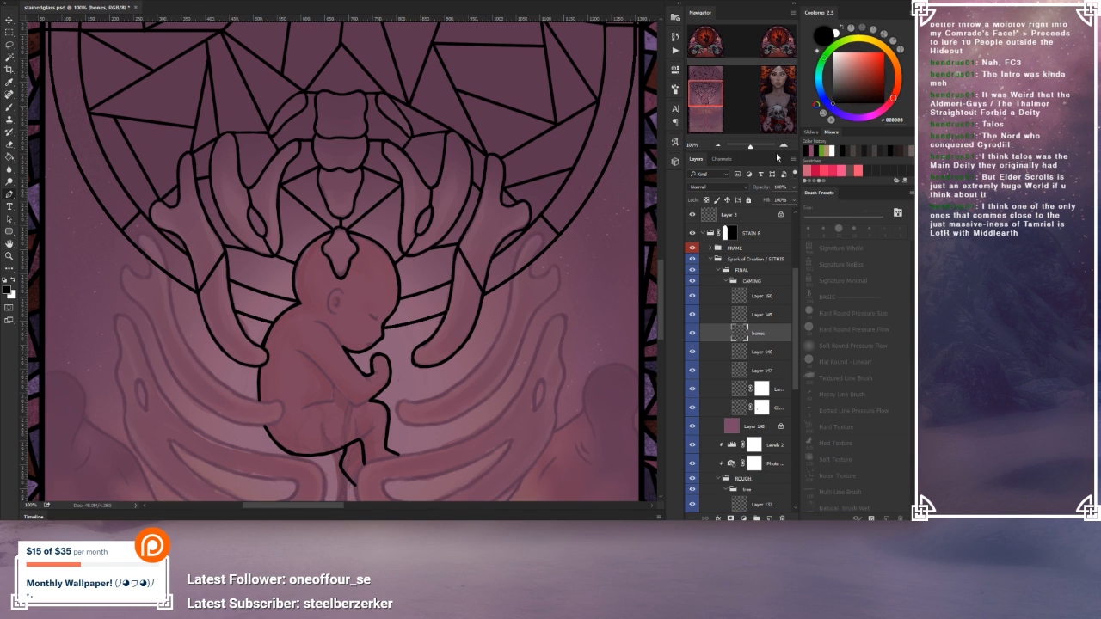
Step: Draw a rough pen path around the next left rib, from the circle's edge around its tip at the fetus's back and up its outer edge
left_click_drag(474, 169, 476, 306)
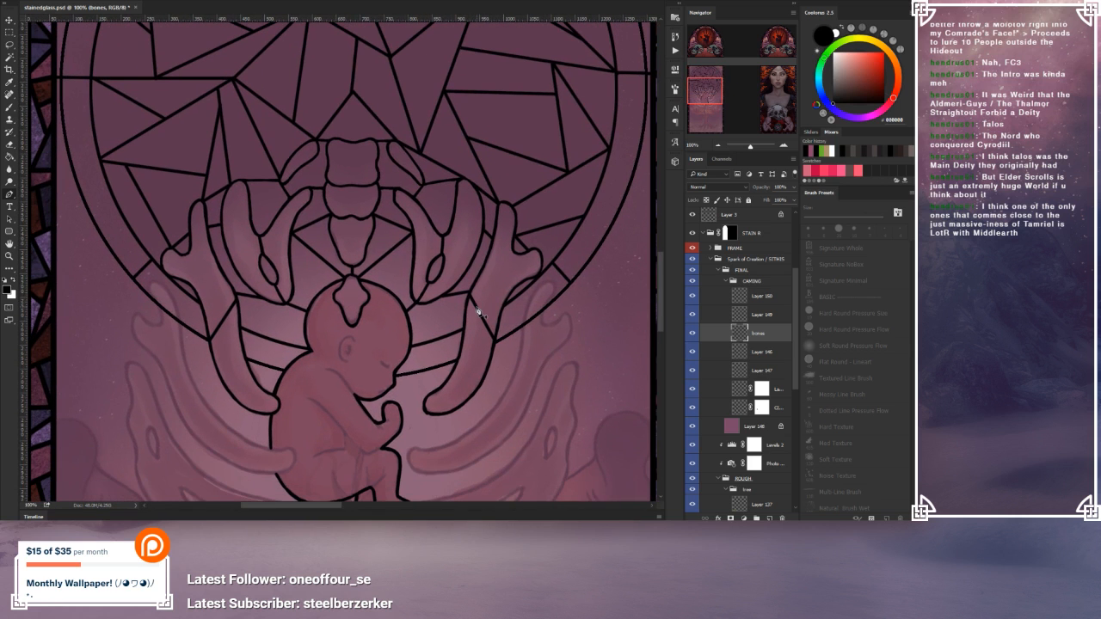
left_click(790, 146)
left_click_drag(386, 364, 381, 256)
mouse_move(220, 232)
left_mouse_down()
mouse_move(212, 206)
mouse_move(201, 229)
left_mouse_up()
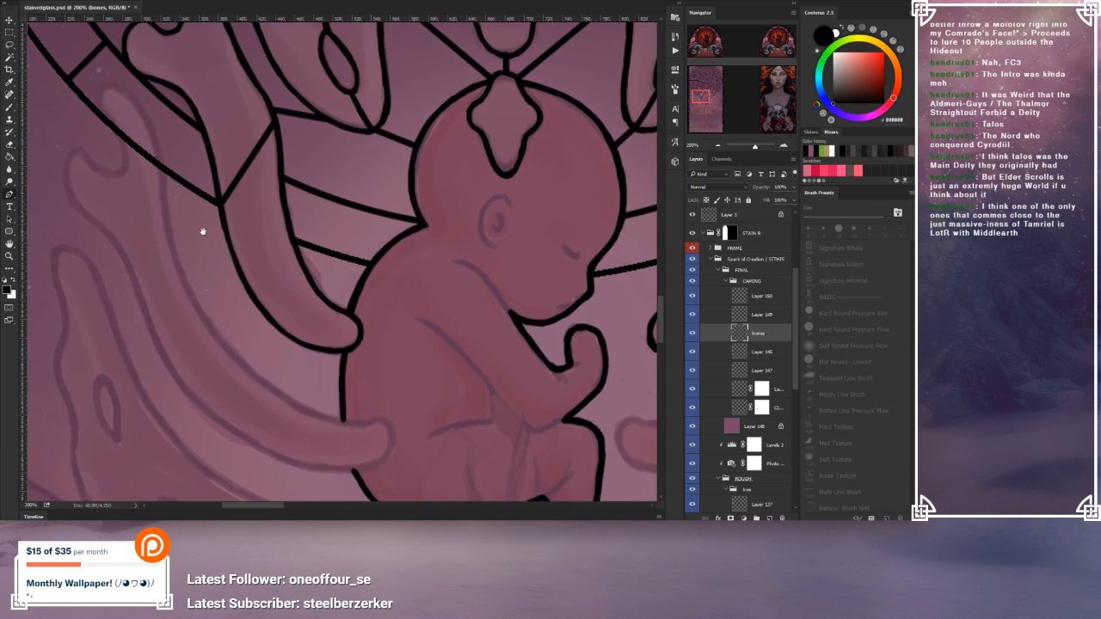
left_click(159, 165)
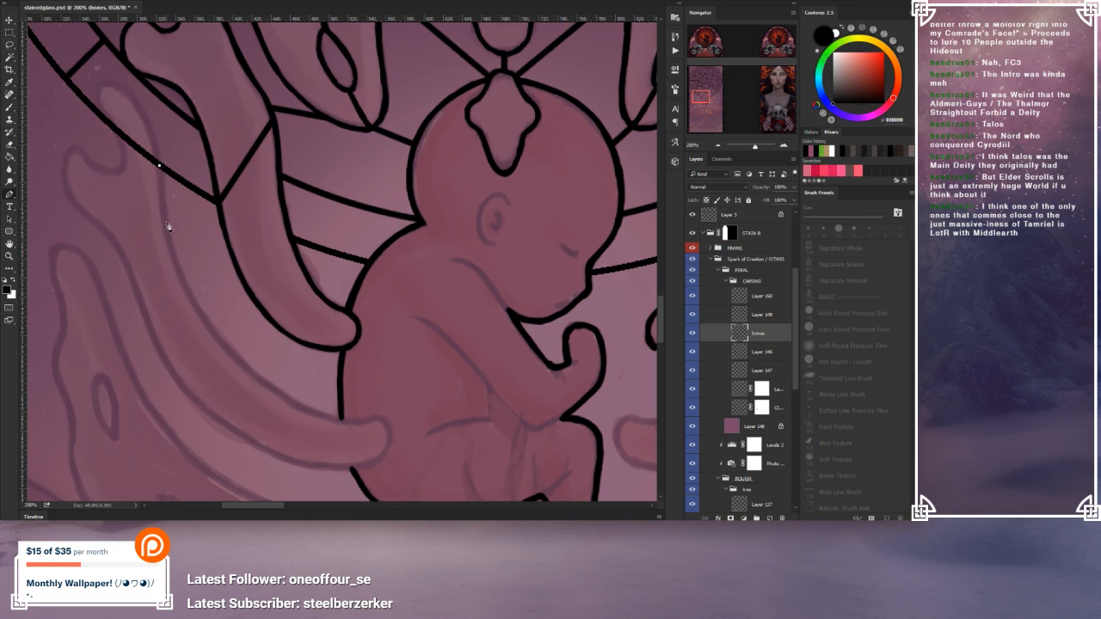
left_click(391, 433)
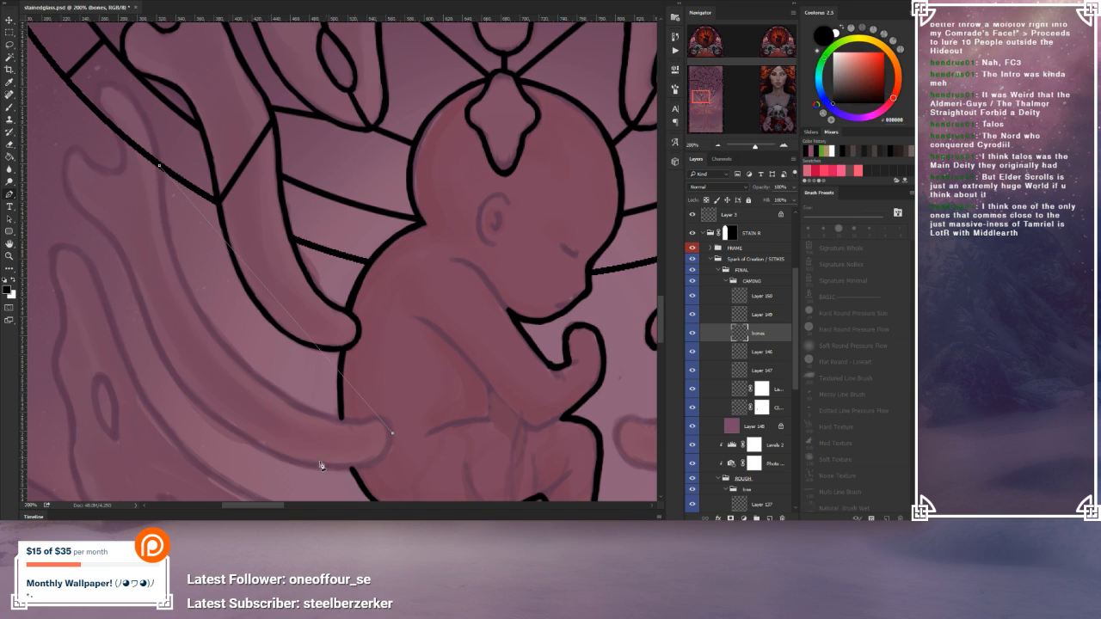
left_click(66, 172)
left_click_drag(268, 358, 231, 430)
left_click_drag(356, 448, 369, 465)
left_click_drag(287, 313, 238, 355)
left_click_drag(393, 434, 419, 452)
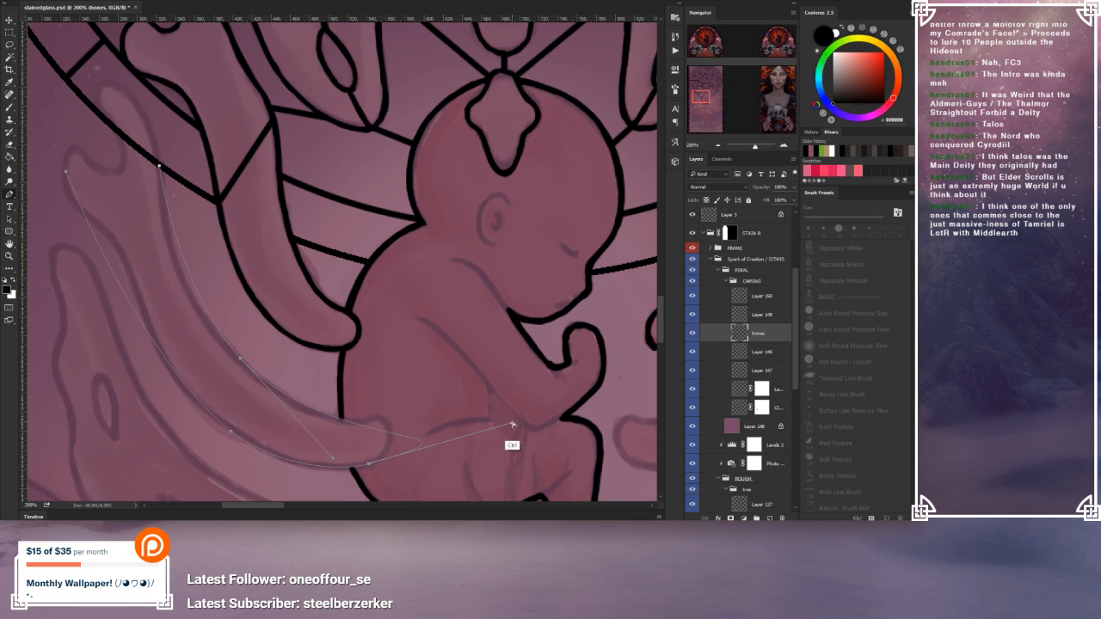
Step: Reshape the rib path's rounded lower tip and bend its inner edge to follow the painted rib with added anchor points
left_click_drag(512, 424, 325, 414)
left_click(374, 439)
left_click(332, 416)
left_click_drag(190, 295, 218, 310)
left_click(221, 307)
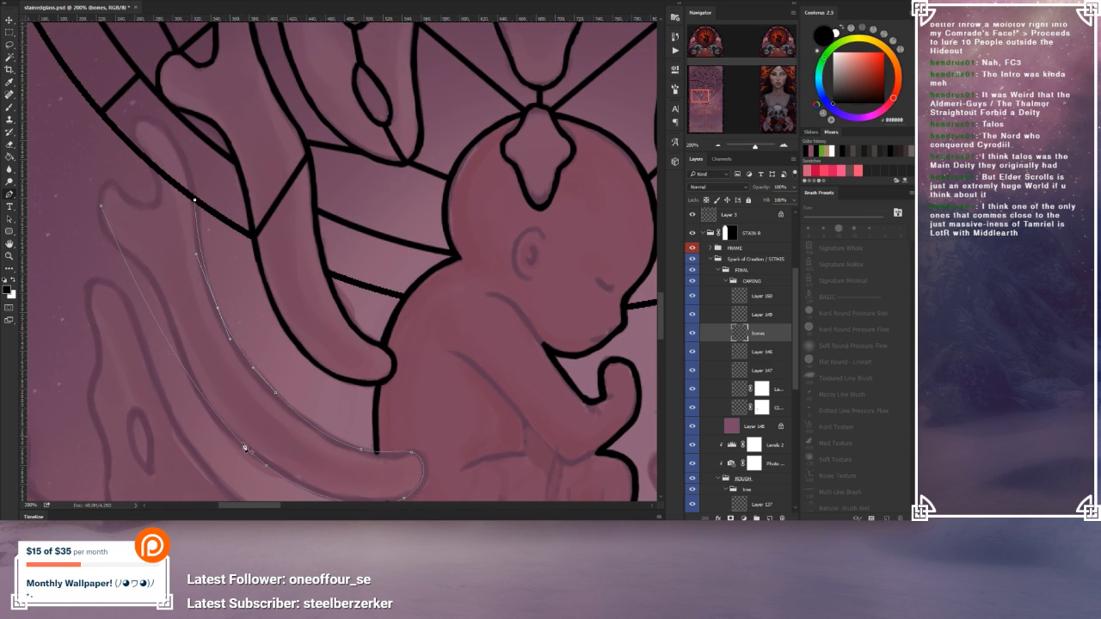
Step: Curve the rib path's outer edge along the sketch and extend its upper end to the big circle's line
left_click(266, 466, "ctrl")
left_click_drag(267, 466, 251, 450)
left_click_drag(157, 326, 152, 167)
left_click(149, 322)
left_click_drag(149, 322, 161, 296)
scroll(181, 312, "down", 3)
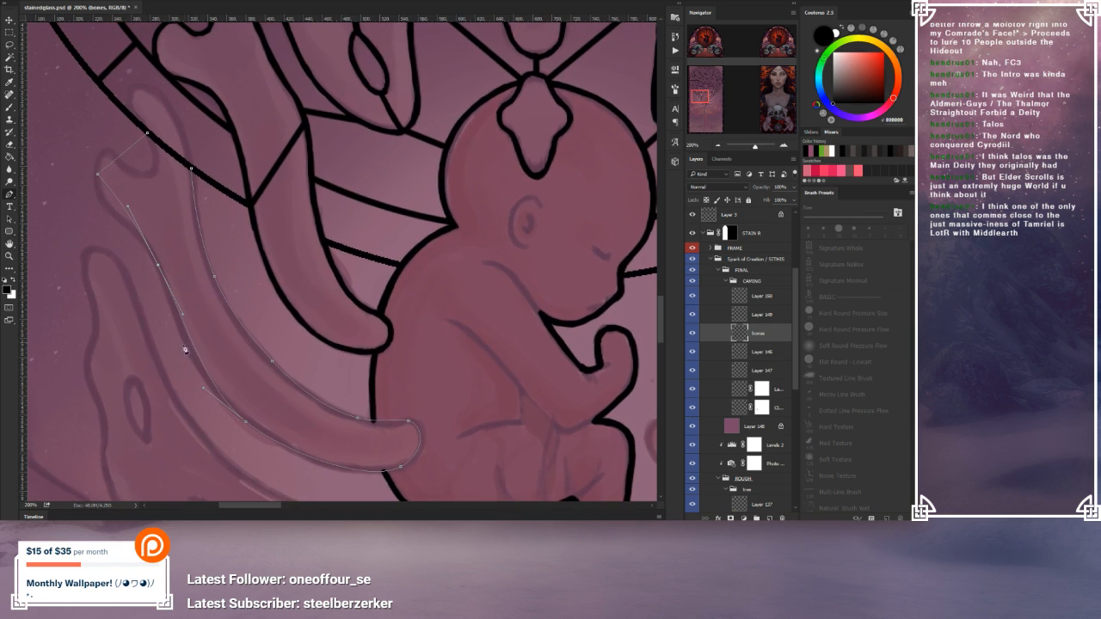
left_click_drag(188, 371, 182, 365)
Step: Shape the hooked upper end of the left rib path and smooth the start of its inner edge below the circle
left_click(113, 193)
left_click_drag(113, 194, 105, 203)
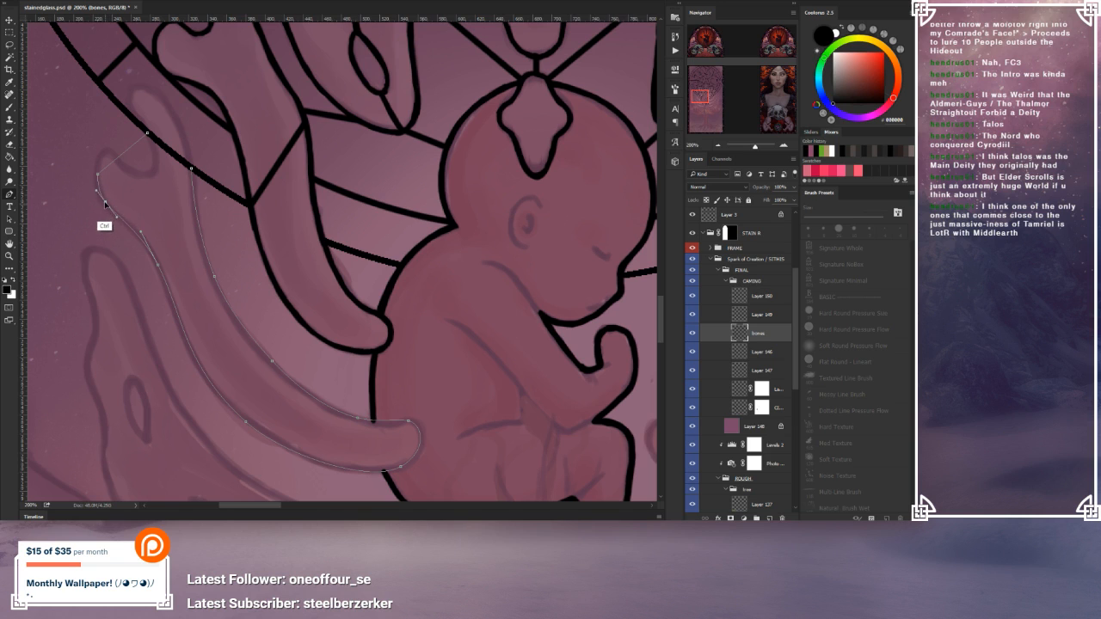
left_click(131, 148)
left_click_drag(131, 148, 153, 173)
left_click(97, 174)
left_click(96, 174)
left_click_drag(98, 178, 116, 156)
left_click_drag(203, 234, 199, 228)
left_click_drag(195, 169, 200, 229)
Step: Stroke the left rib path with the Brush on the bones layer and delete the path
left_click(718, 146)
left_click_drag(543, 243, 424, 264)
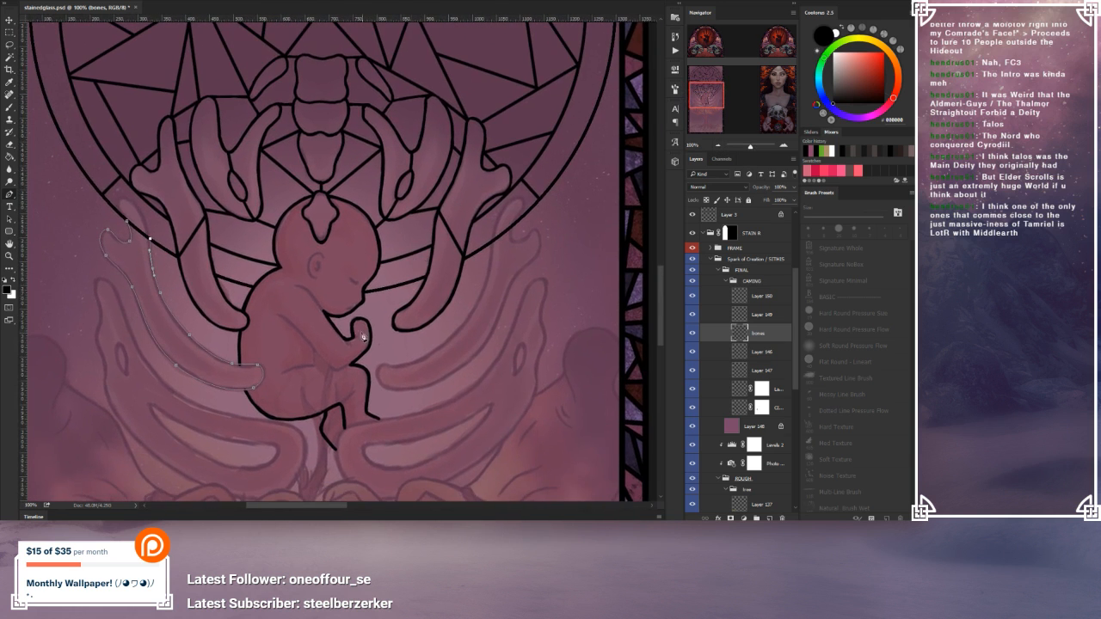
right_click(336, 106)
left_click(370, 182)
left_click(521, 160)
right_click(365, 288)
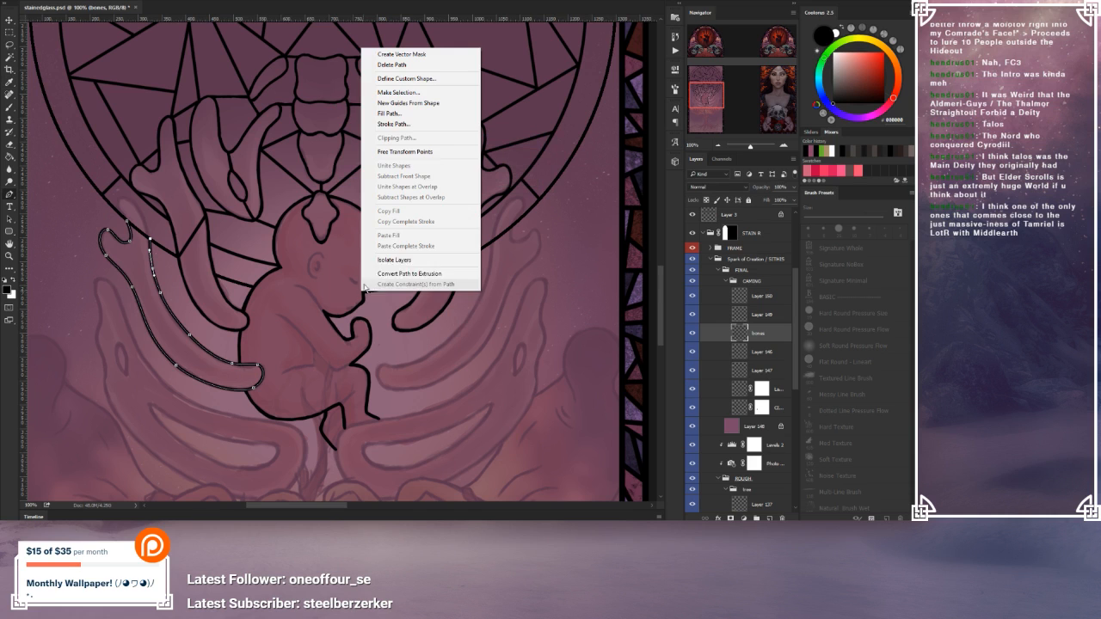
left_click(394, 65)
left_click_drag(361, 308, 337, 330)
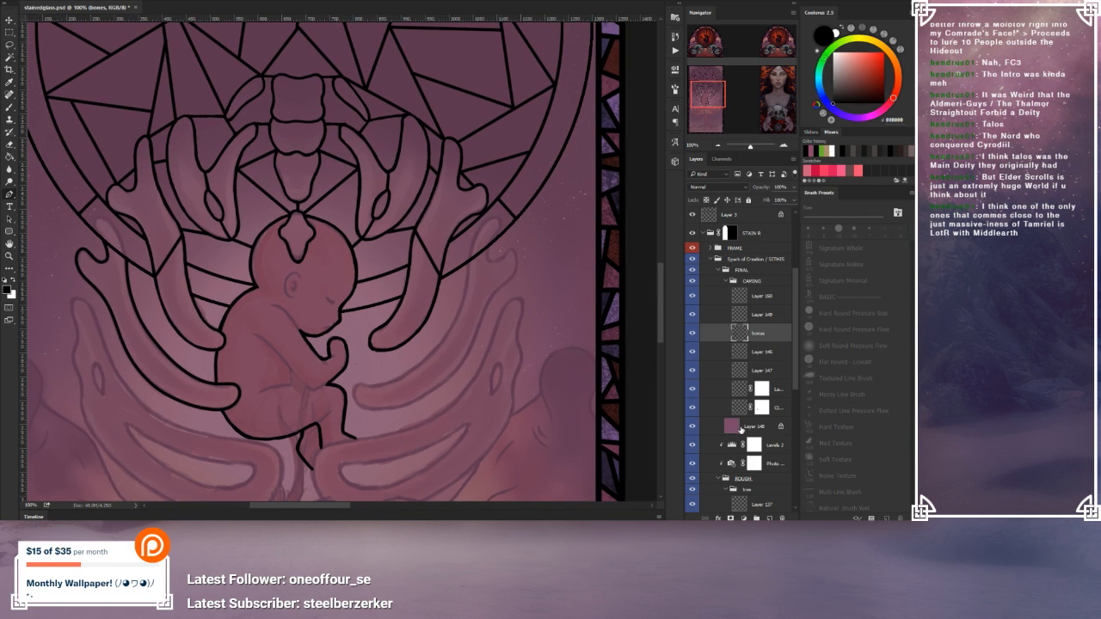
Step: Set the opacity of Layer 148, the plain purple fill, to 90%
left_click(744, 425)
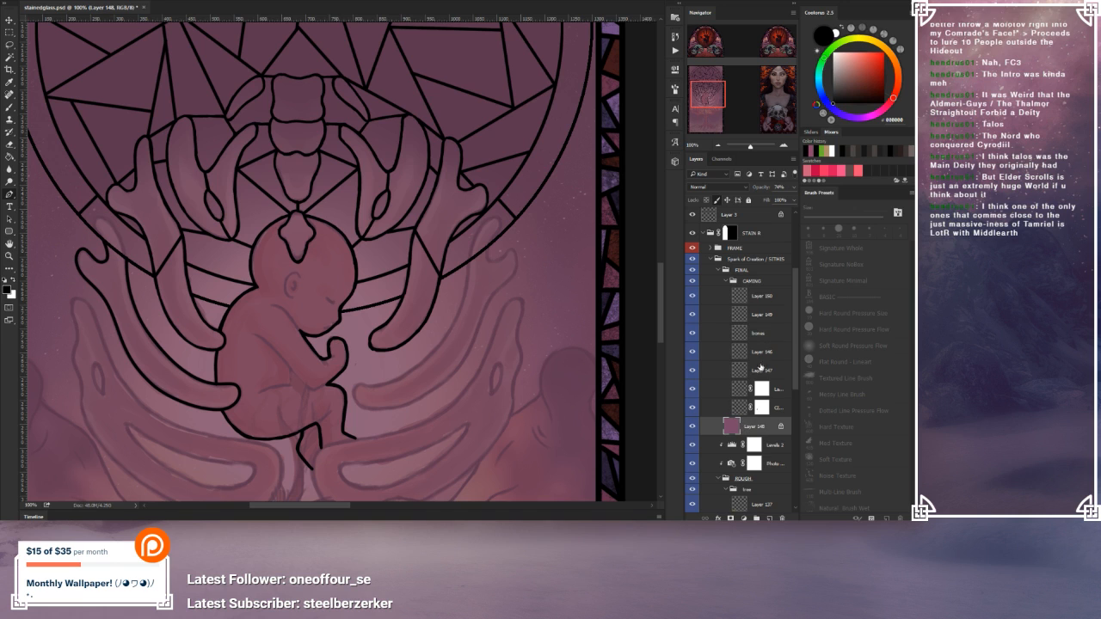
left_click(794, 186)
left_click_drag(788, 201, 784, 204)
left_click(455, 394)
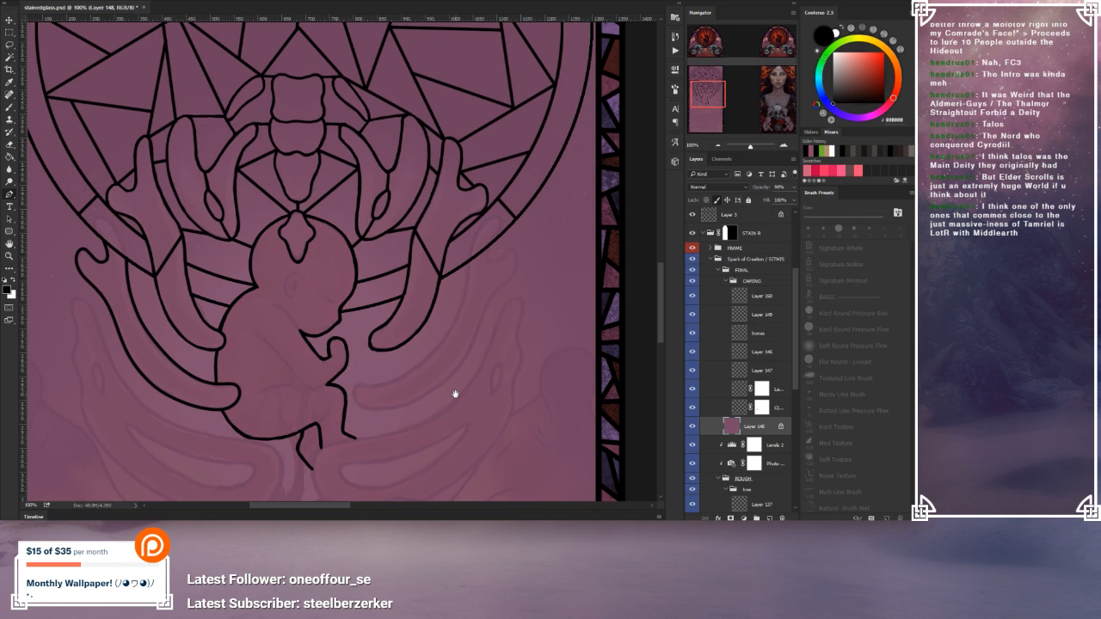
Step: Examine the overall line work and compare it with the finished fetus panel elsewhere in the document
left_click(718, 146)
left_click(718, 146)
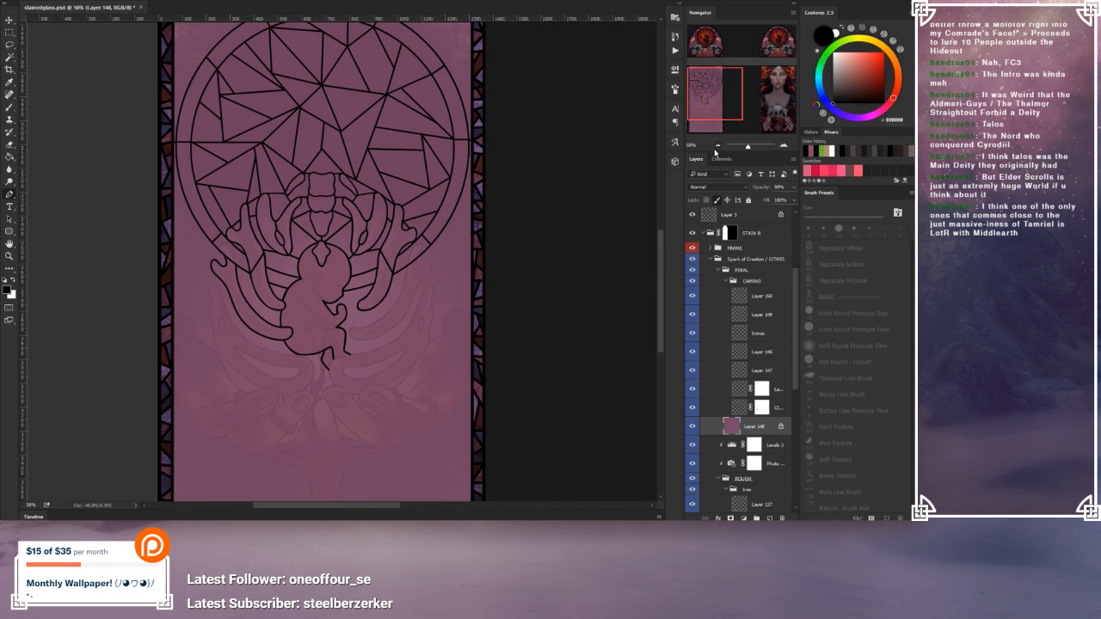
left_click(783, 144)
left_click(783, 145)
left_click(784, 119)
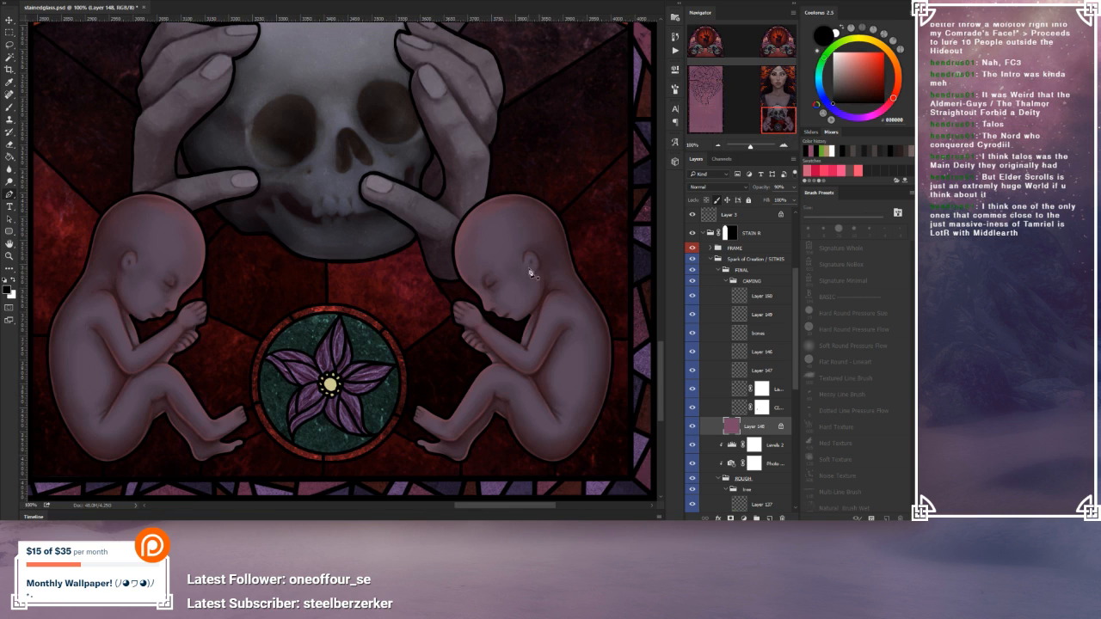
left_click_drag(787, 114, 709, 93)
left_click(782, 145)
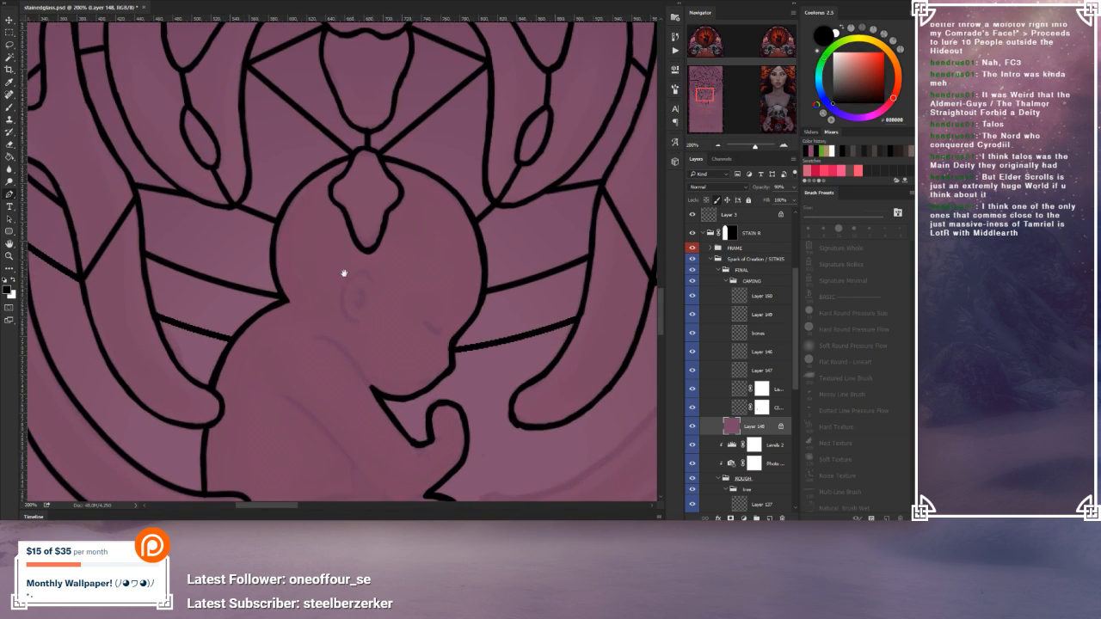
Step: Select the bones layer and delete the leftover path near the left rib's junction with the circle
left_click_drag(335, 269, 386, 295)
left_click_drag(489, 314, 571, 339)
left_click(764, 334)
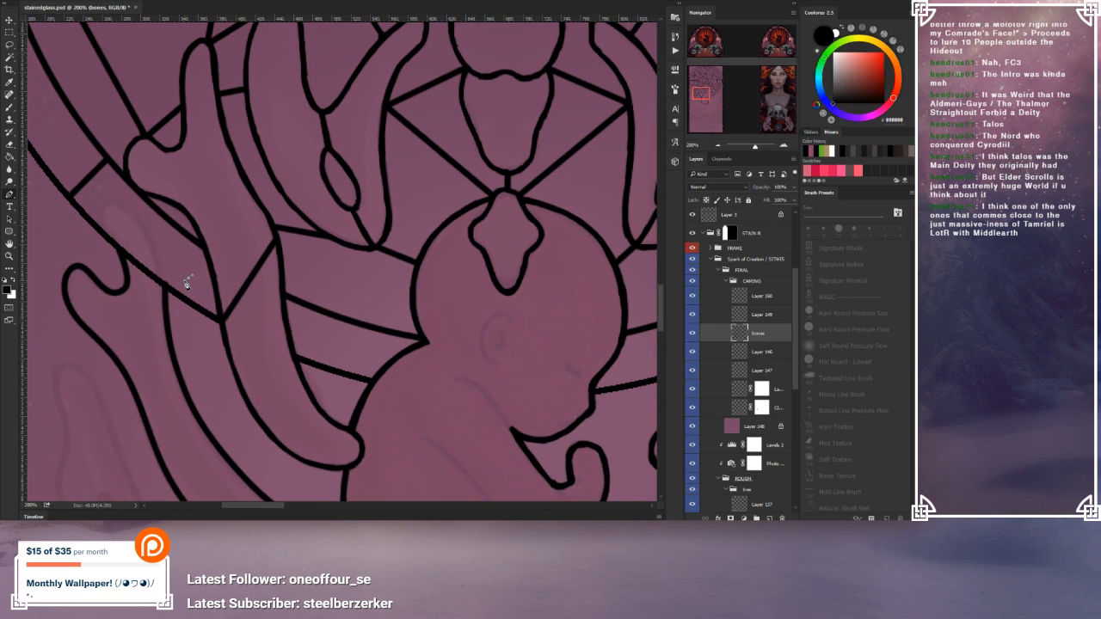
left_click(11, 91)
key("p")
right_click(153, 221)
left_click(170, 250)
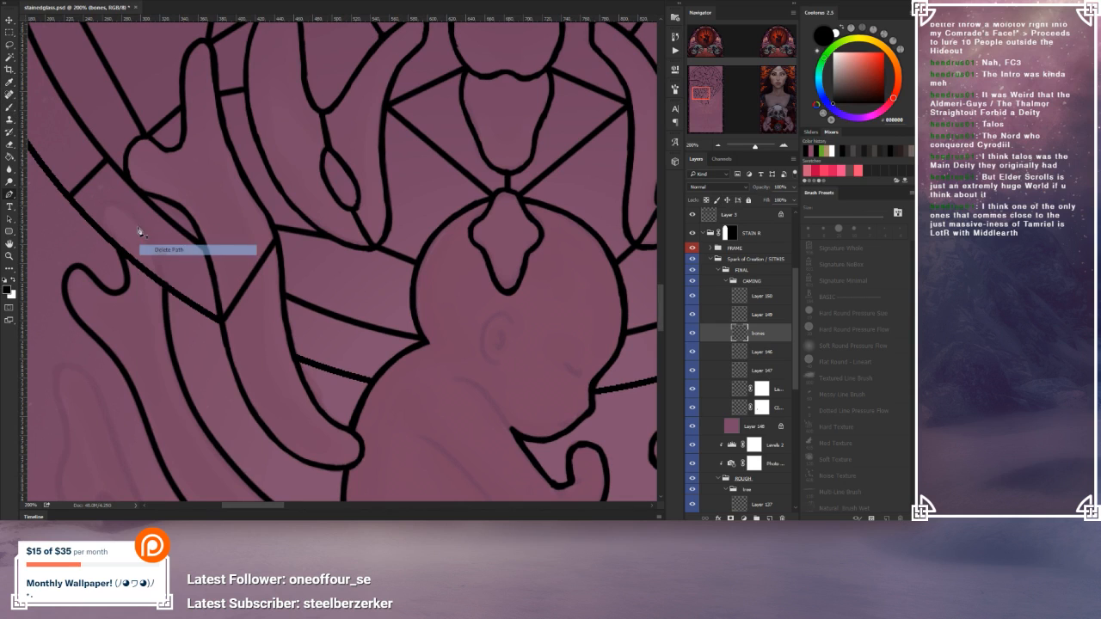
left_click(12, 145)
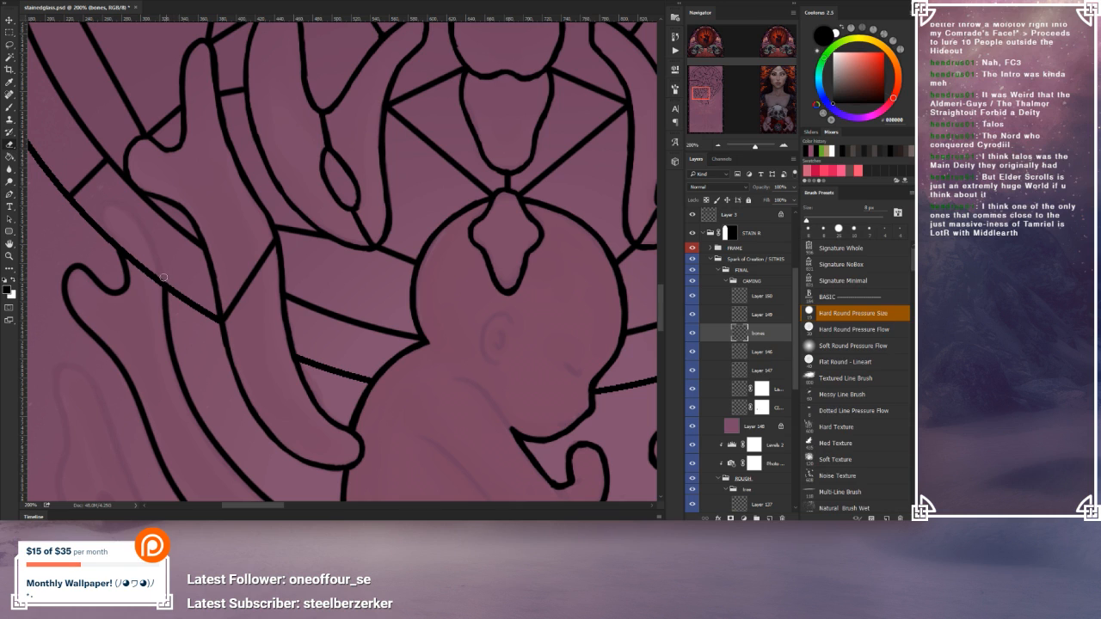
left_click(9, 109)
left_click(9, 195)
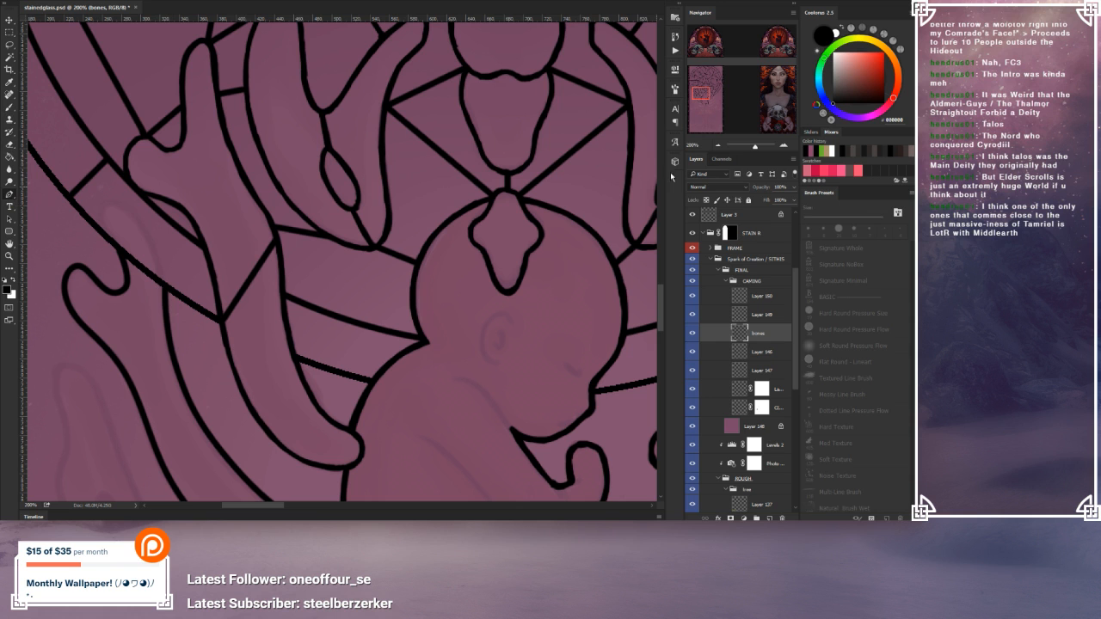
Step: Lasso the newly outlined left rib and copy it onto its own layer above bones
left_click(716, 144)
left_click(716, 145)
left_click_drag(545, 278, 508, 261)
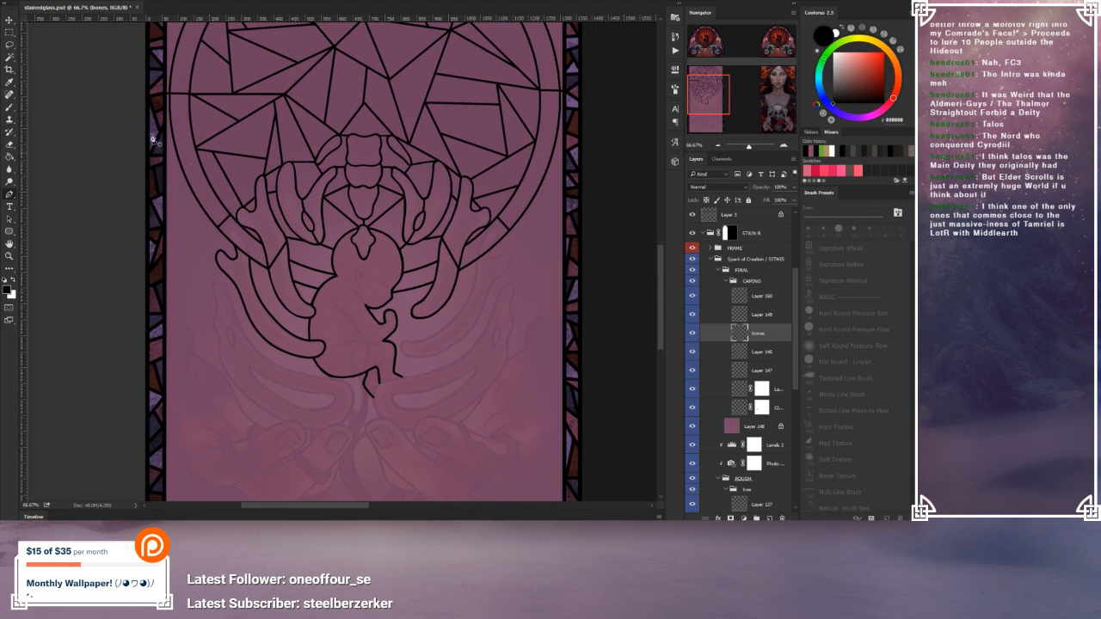
left_click(9, 44)
mouse_move(293, 369)
left_mouse_down()
mouse_move(341, 358)
mouse_move(333, 339)
mouse_move(293, 332)
left_mouse_up()
mouse_move(263, 287)
left_mouse_down()
mouse_move(240, 247)
mouse_move(211, 290)
mouse_move(295, 370)
left_mouse_up()
key("ctrl+shift+j")
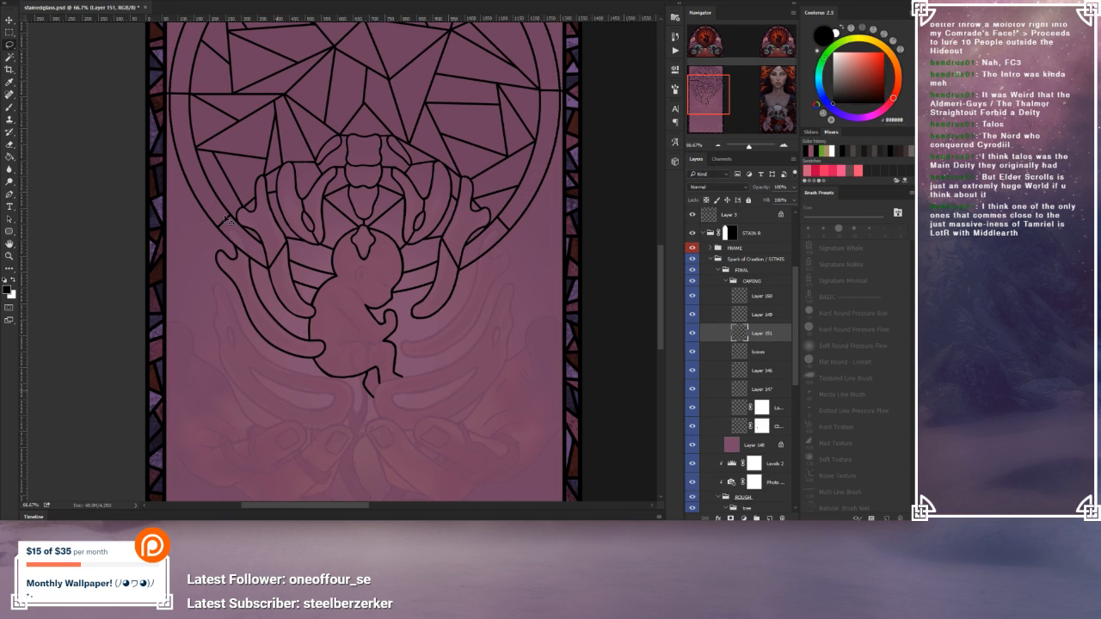
Step: Flip the copied rib horizontally within a marquee selection spanning the whole panel to mirror it onto the right side, and deselect
left_click_drag(125, 172, 581, 380)
right_click(465, 291)
left_click(504, 402)
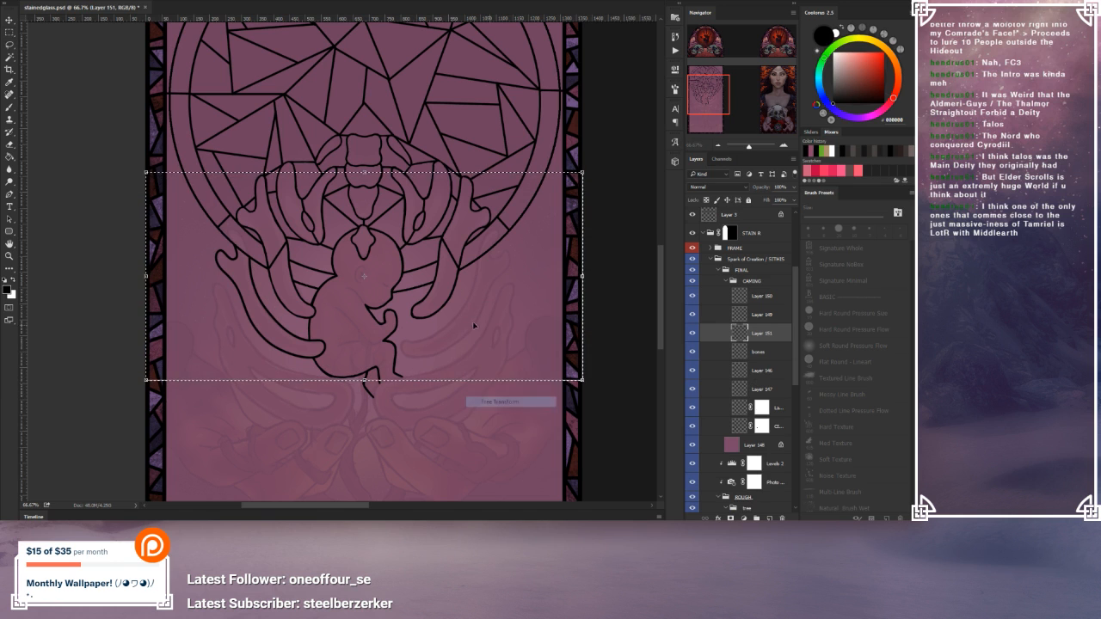
right_click(473, 306)
key("Escape")
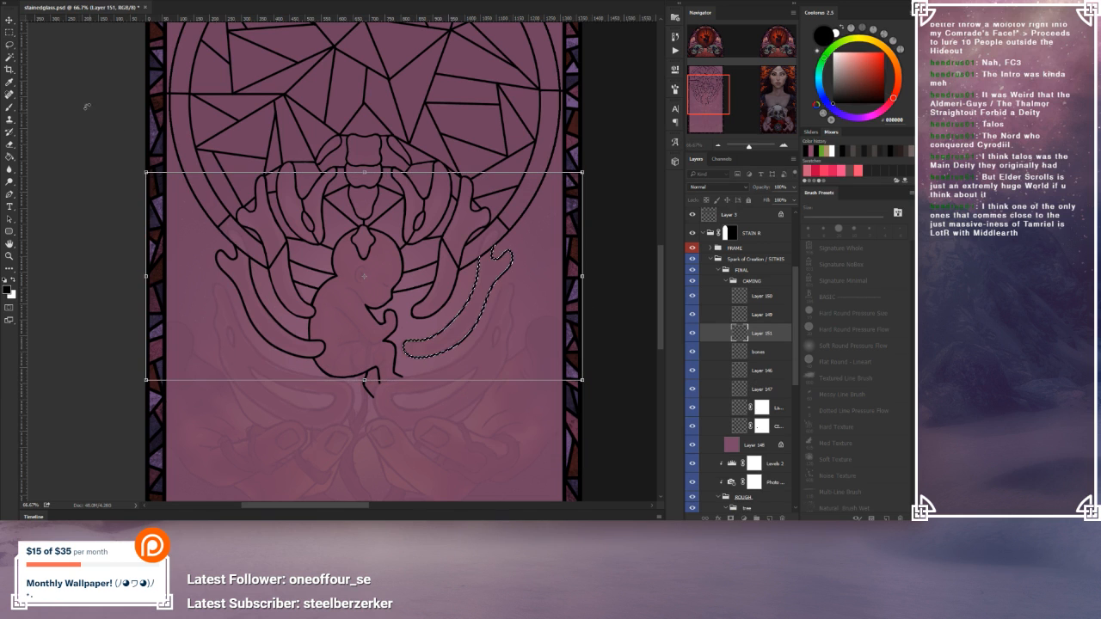
left_click(8, 33)
left_click(418, 180)
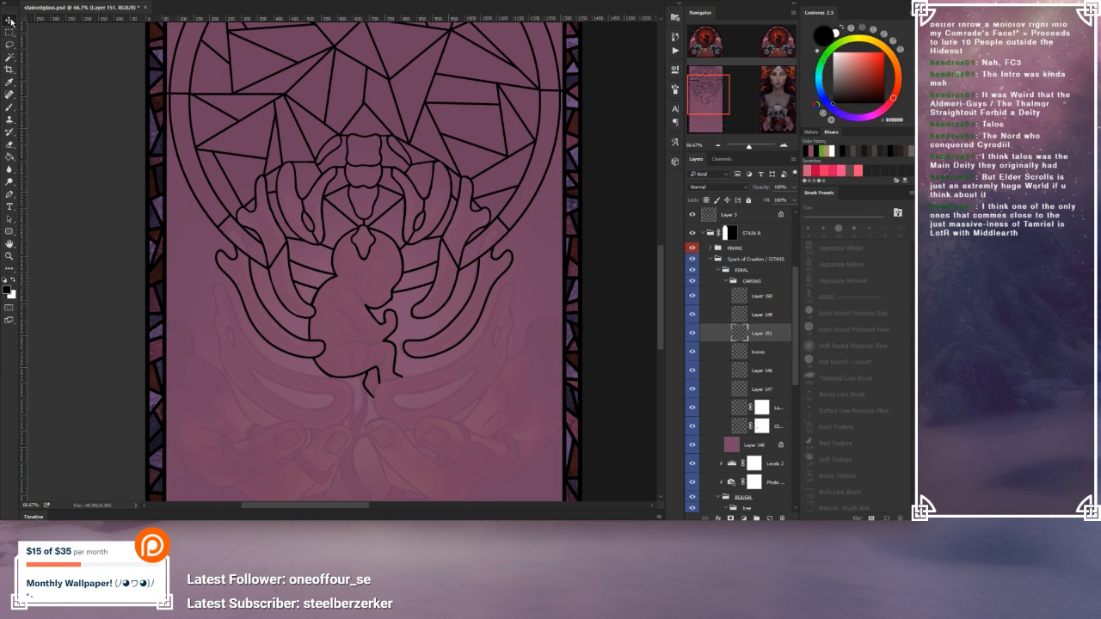
Step: Examine the mirrored rib pair and the overall composition at several zoom levels
mouse_move(541, 307)
left_mouse_down()
mouse_move(536, 322)
mouse_move(528, 309)
left_mouse_up()
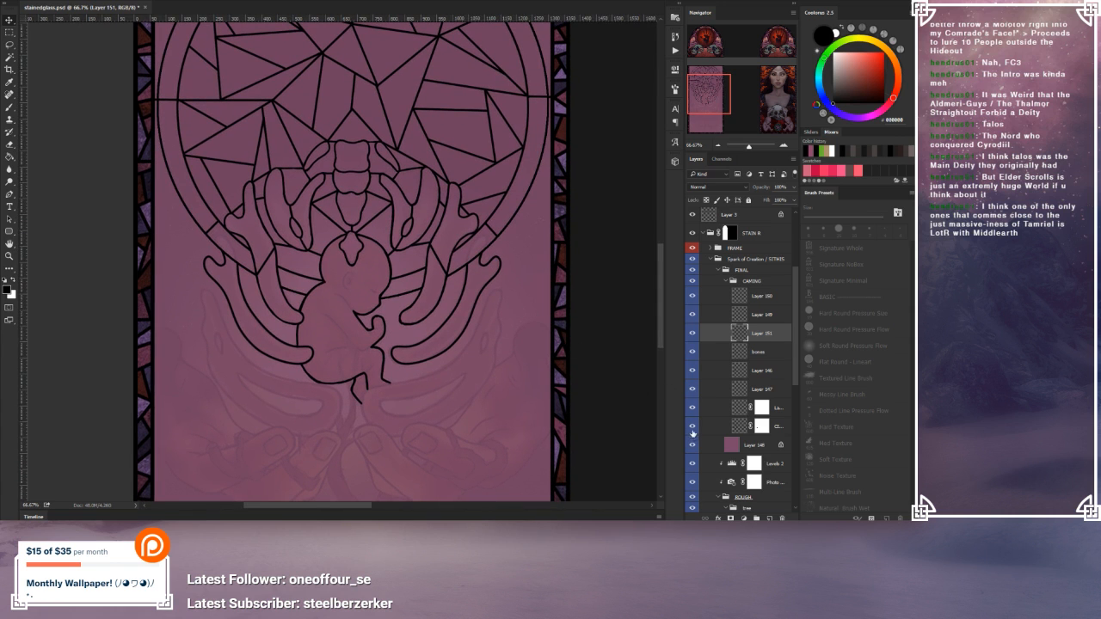
mouse_move(599, 283)
left_mouse_down()
mouse_move(618, 395)
mouse_move(613, 274)
left_mouse_up()
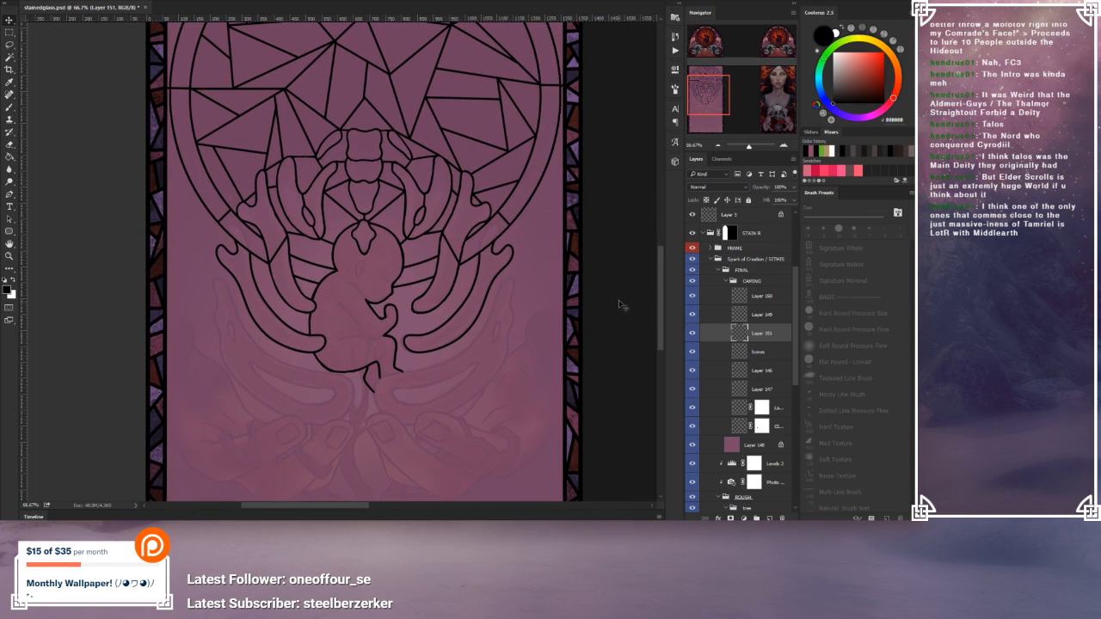
left_click(718, 148)
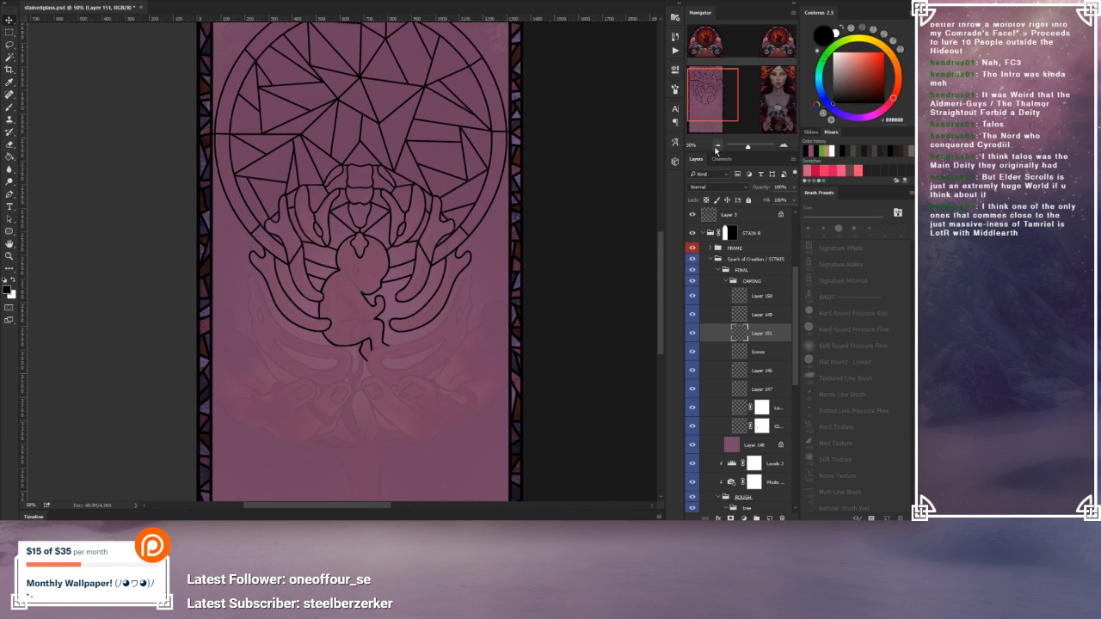
left_click(718, 148)
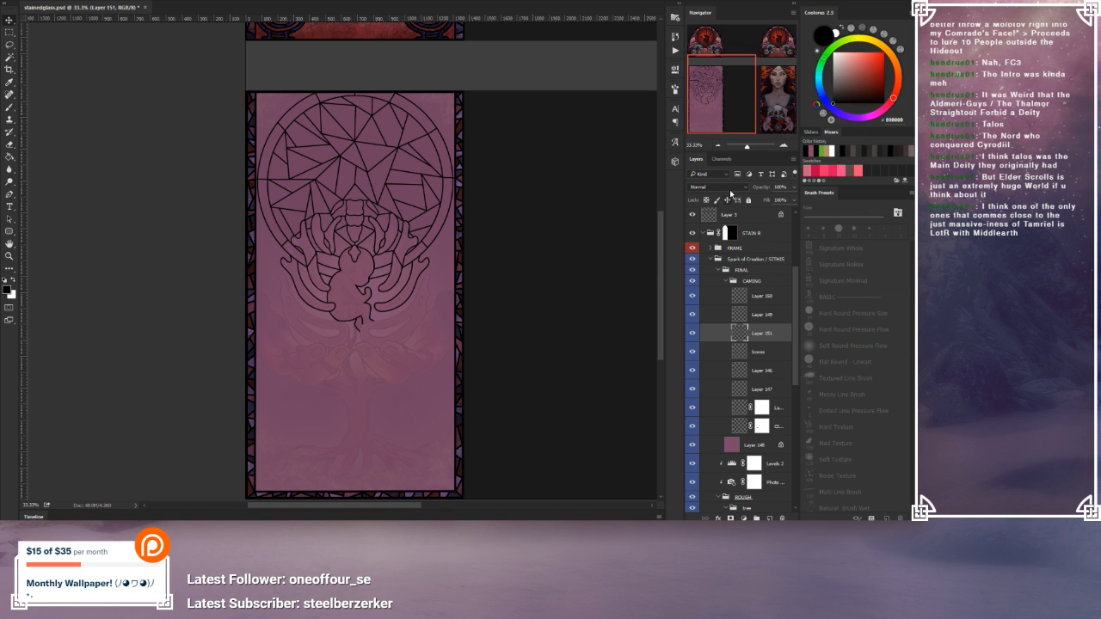
left_click(784, 144)
left_click(785, 144)
left_click(784, 145)
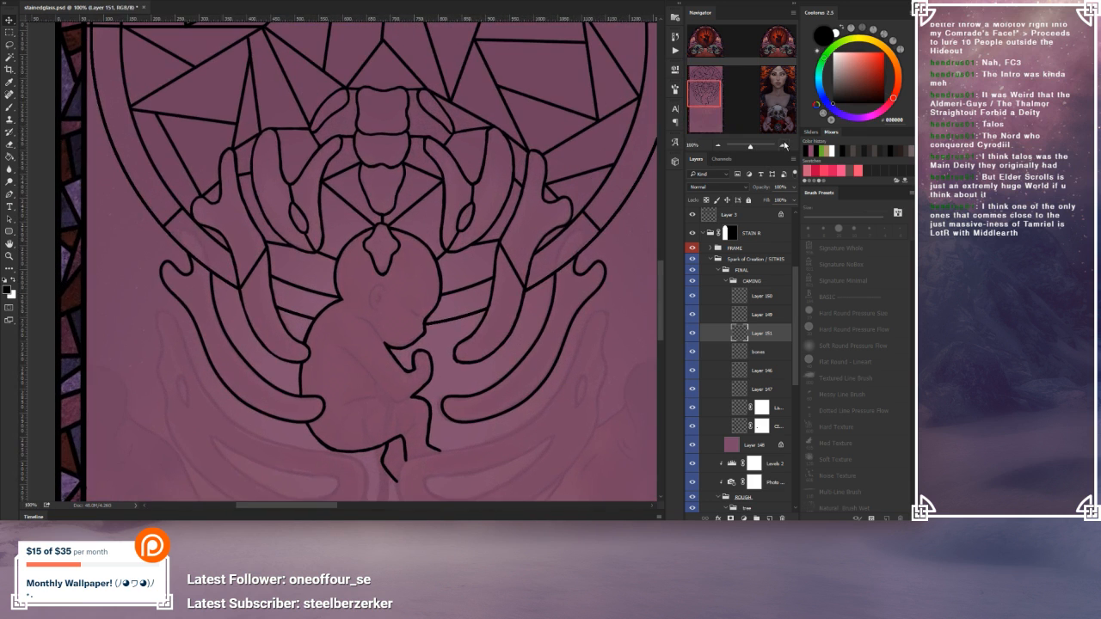
scroll(472, 301, "down", 5)
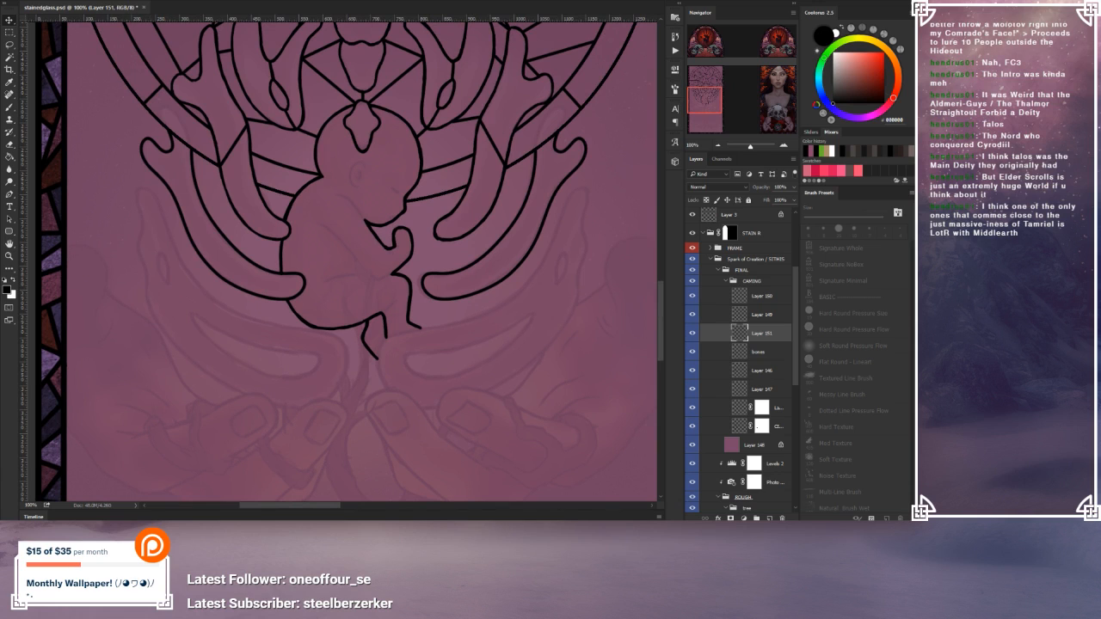
Step: Merge the mirrored rib layer down into bones and rename Layer 149 to "bone lines"
left_click(89, 1)
left_click(130, 304)
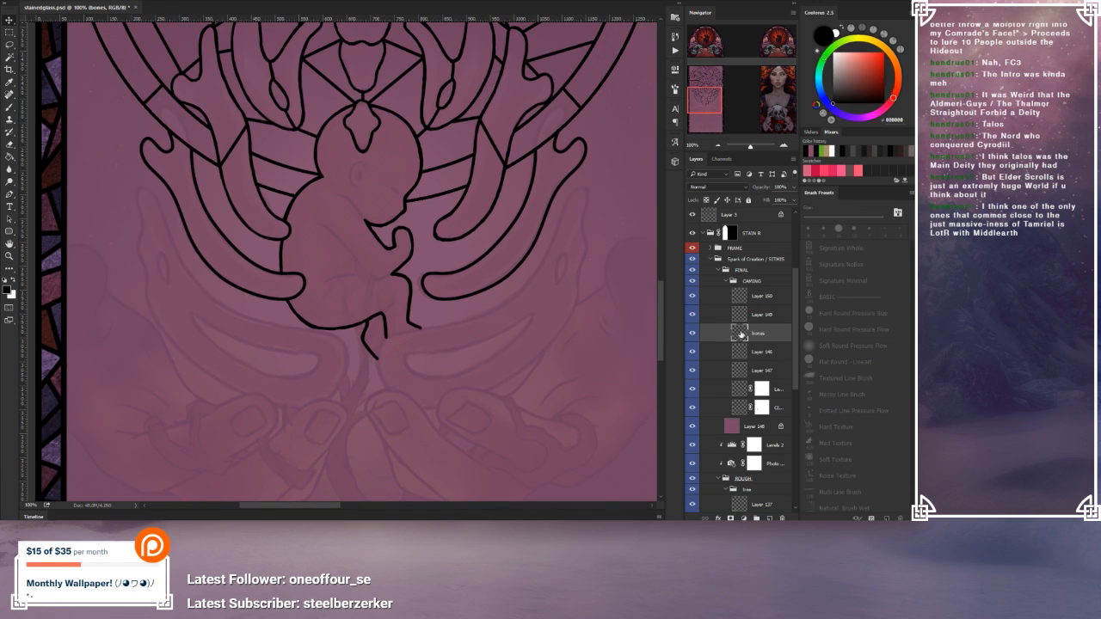
left_click(760, 315)
double_click(760, 315)
type("bone lines")
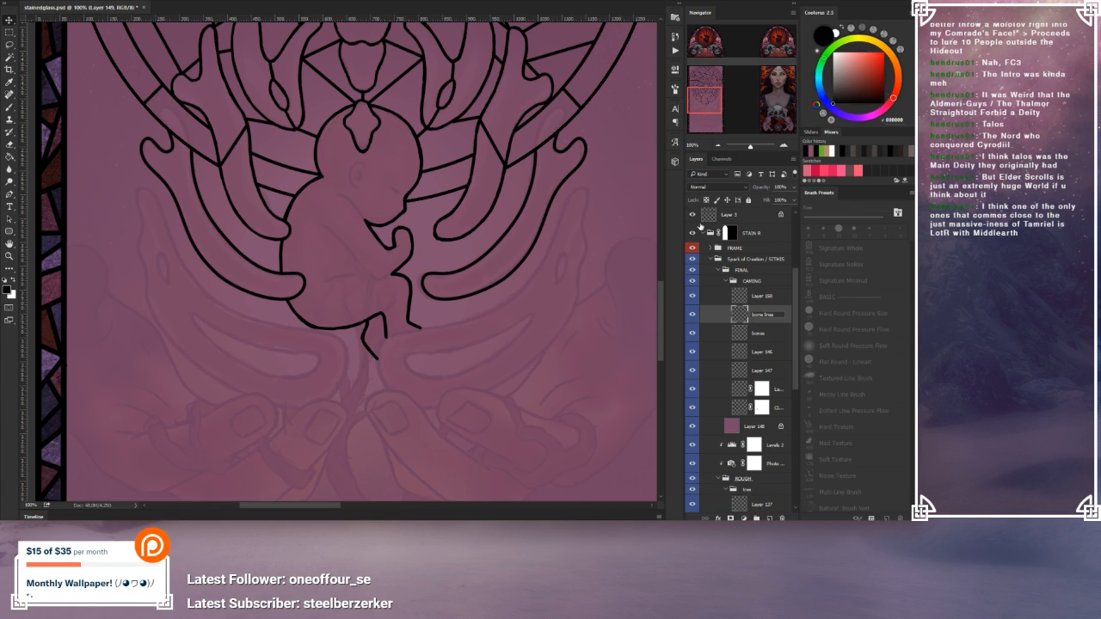
key("Return")
Step: Lay out a rough pen path on the bones layer around the lowest left rib below the fetus
left_click(759, 335)
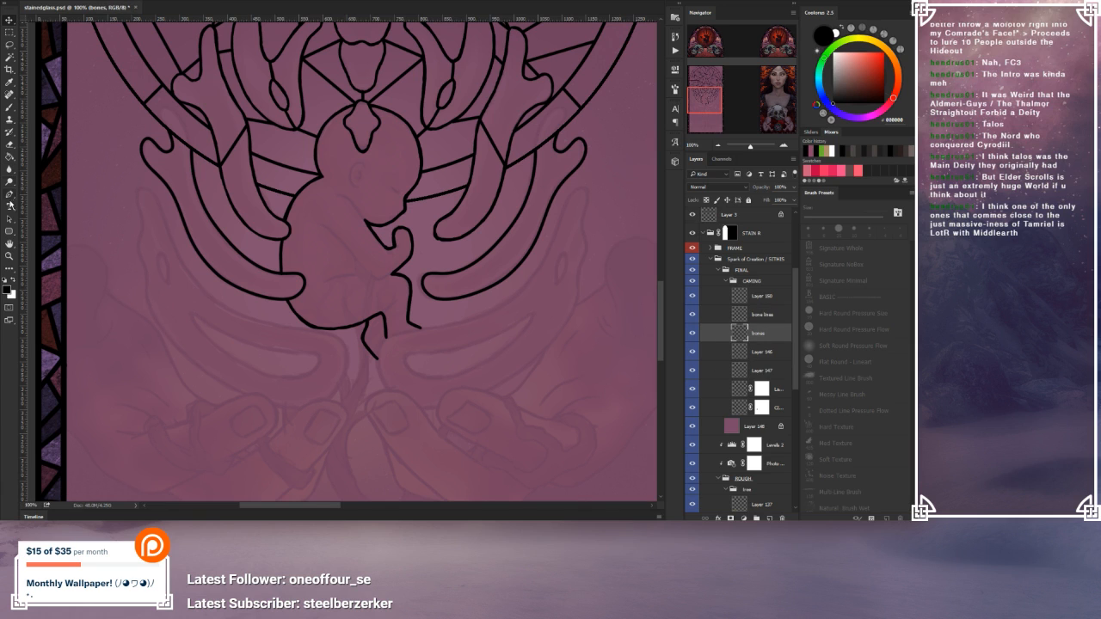
left_click(10, 196)
left_click(138, 190)
left_click(146, 296)
left_click_drag(290, 331, 322, 379)
left_click_drag(340, 341, 345, 343)
Step: Adjust the lowest left rib path's anchors and handles to fit its upper edge, rounded inner tip and underside
left_click(189, 348, "ctrl")
left_click_drag(189, 347, 178, 348, "ctrl")
left_click_drag(241, 270, 220, 303, "ctrl")
left_click_drag(347, 347, 370, 316, "ctrl")
left_click_drag(329, 353, 323, 335, "ctrl")
left_click_drag(273, 342, 271, 336, "ctrl")
left_click_drag(153, 229, 158, 202, "ctrl")
Step: Add anchors to the lowest left rib path to fit its upper curve, pull its outer tip upward and follow the outer edge
left_click(185, 263)
left_click_drag(184, 262, 181, 261, "ctrl")
left_click(144, 277)
left_click_drag(145, 276, 138, 189, "ctrl")
left_click(145, 276)
left_click_drag(146, 276, 147, 275, "ctrl")
left_click(147, 296)
left_click_drag(146, 276, 147, 278, "ctrl")
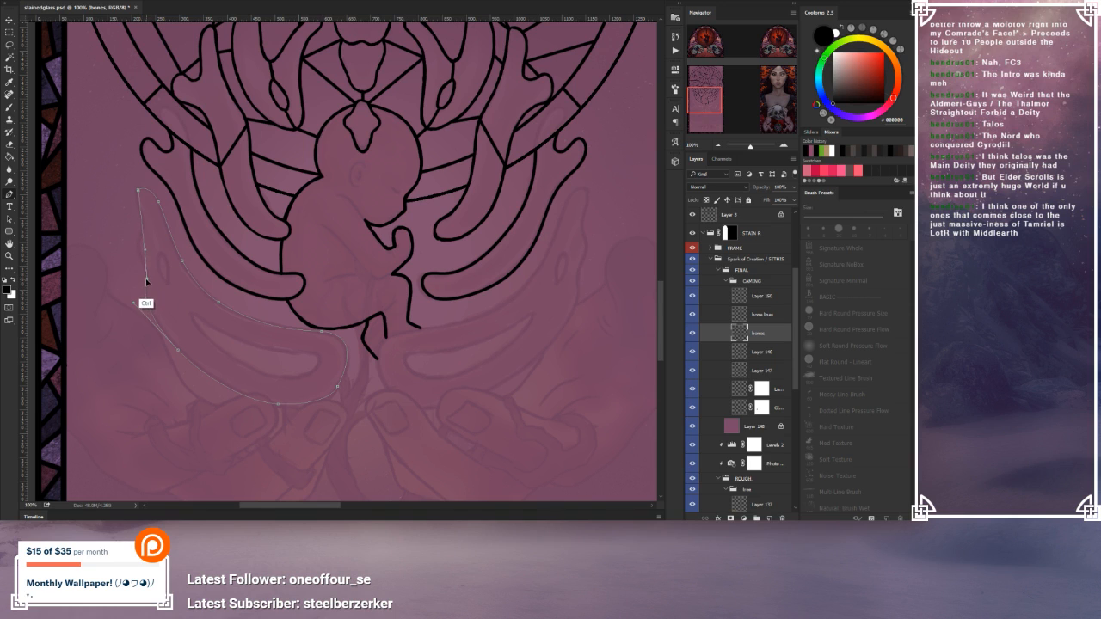
Step: Shape the notch and narrow outer tip of the lowest left rib path with extra anchors, and refine its inner-end curve
left_click(145, 250)
left_click_drag(145, 250, 133, 163, "ctrl")
left_click(137, 219)
left_click(139, 230)
left_click_drag(138, 228, 142, 225, "ctrl")
mouse_move(139, 191)
left_mouse_down("ctrl")
mouse_move(133, 164)
mouse_move(137, 188)
left_mouse_up("ctrl")
left_click_drag(141, 207, 141, 212, "ctrl")
mouse_move(337, 408)
left_mouse_down("ctrl")
mouse_move(343, 390)
mouse_move(320, 414)
left_mouse_up("ctrl")
Step: Stroke the lowest left rib path in black with the Brush, and delete the path
left_click(8, 107)
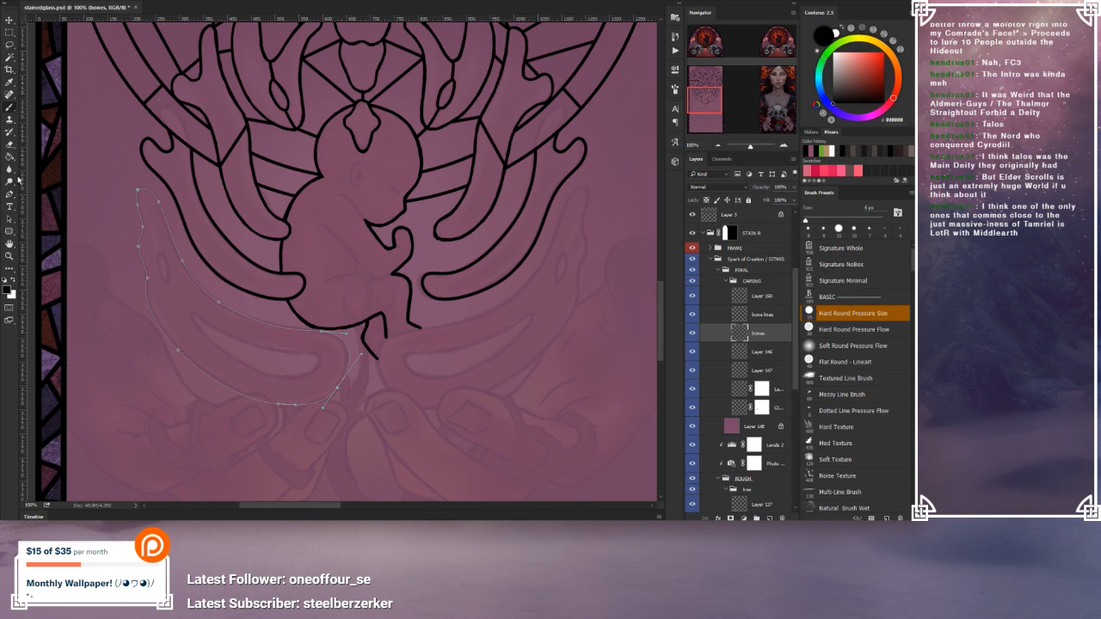
left_click(10, 194)
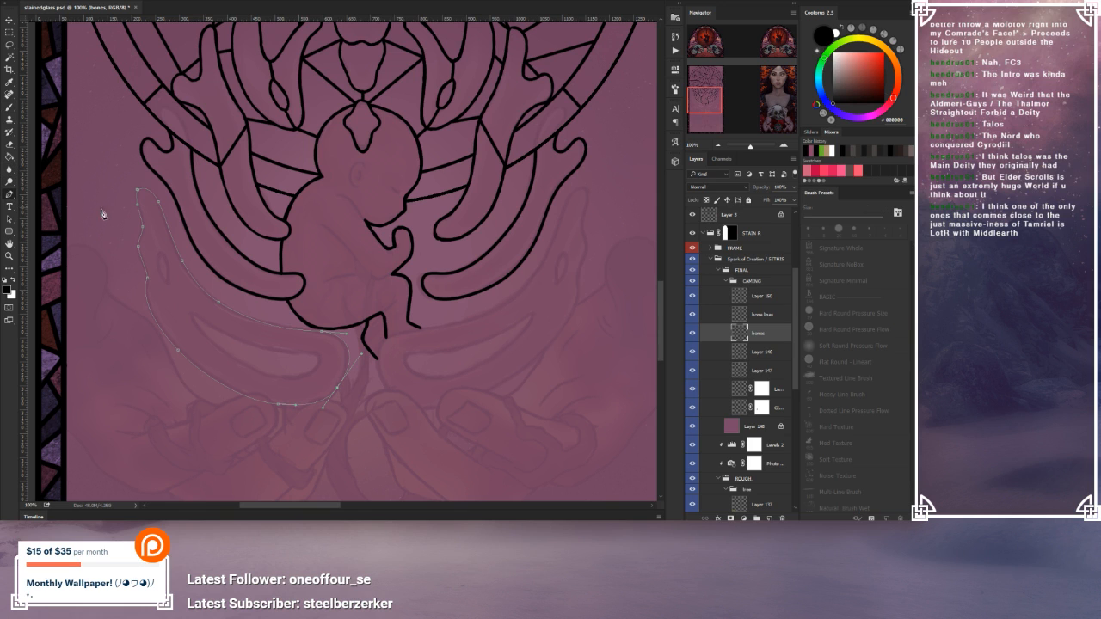
right_click(176, 291)
left_click(218, 120)
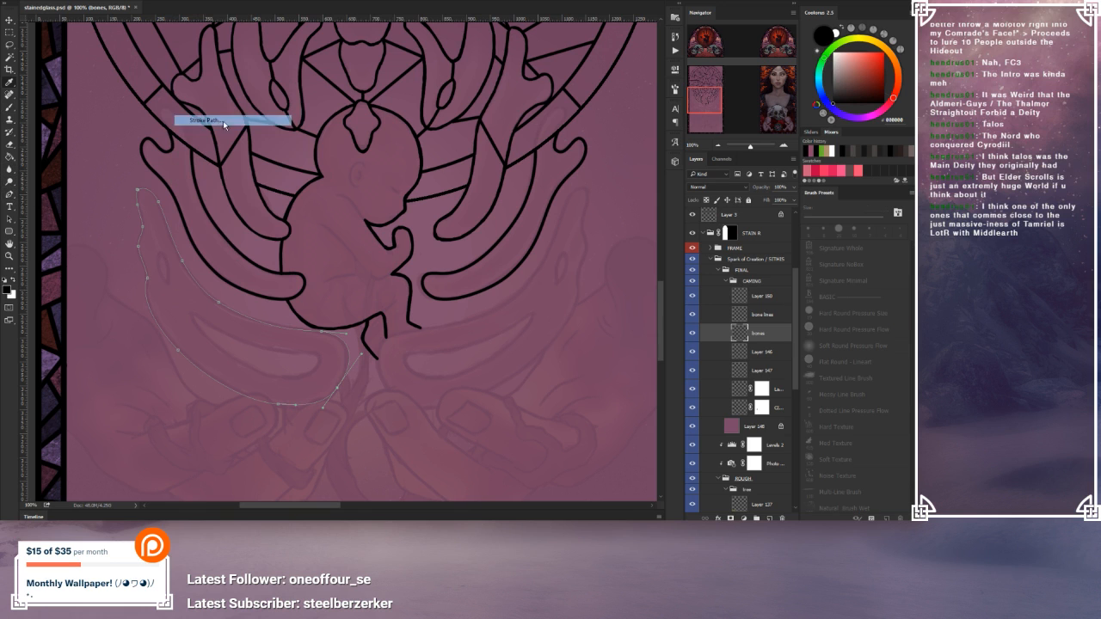
left_click(528, 162)
right_click(446, 343)
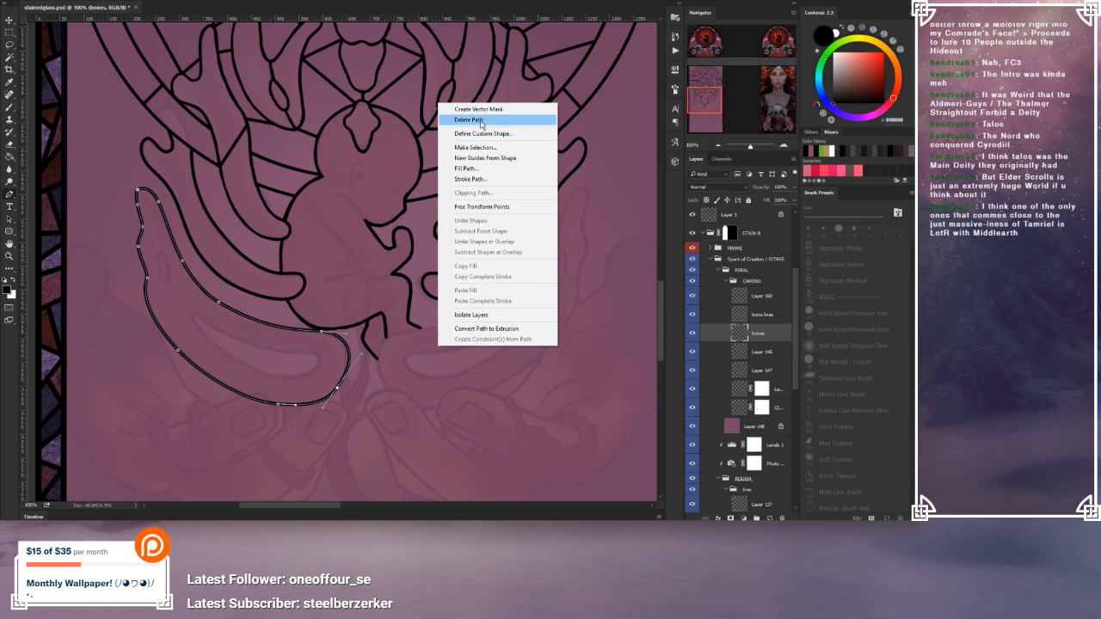
left_click(479, 119)
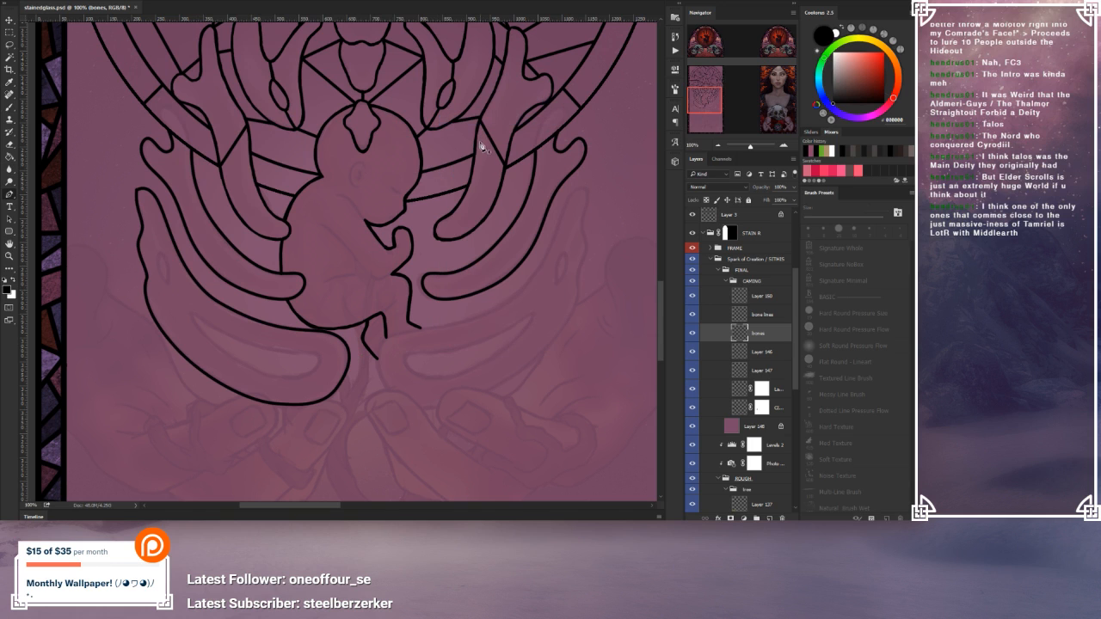
Step: Vary Layer 148's opacity to compare the line work with the sketch beneath, ending at 88%
left_click(720, 146)
left_click(719, 148)
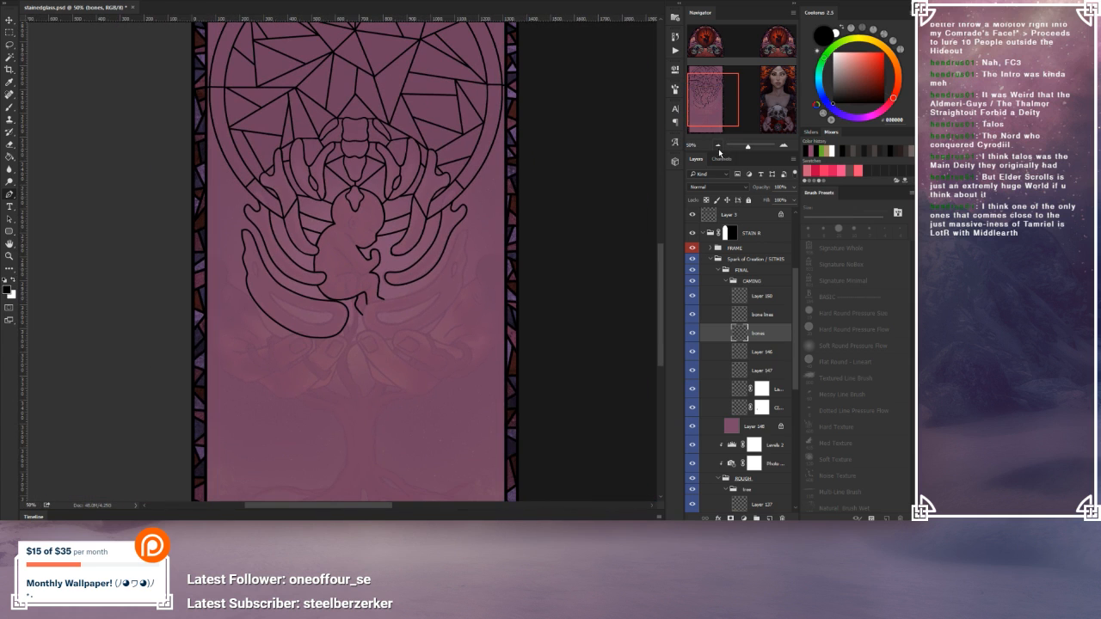
left_click(758, 425)
left_click(792, 187)
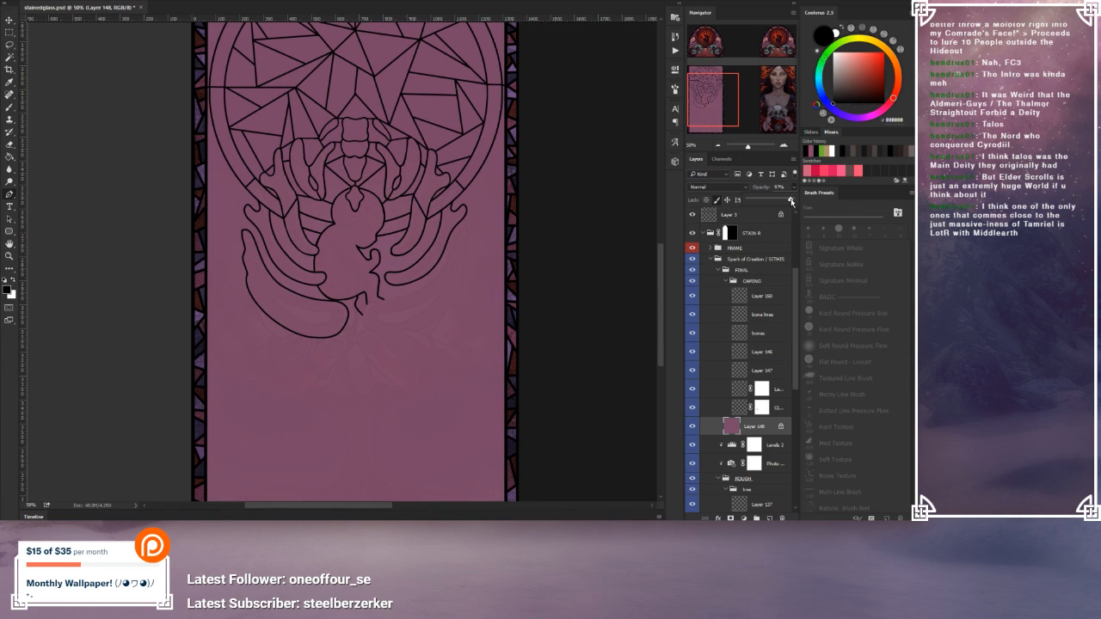
left_click_drag(793, 201, 795, 203)
left_click_drag(794, 203, 787, 200)
left_click_drag(786, 201, 788, 200)
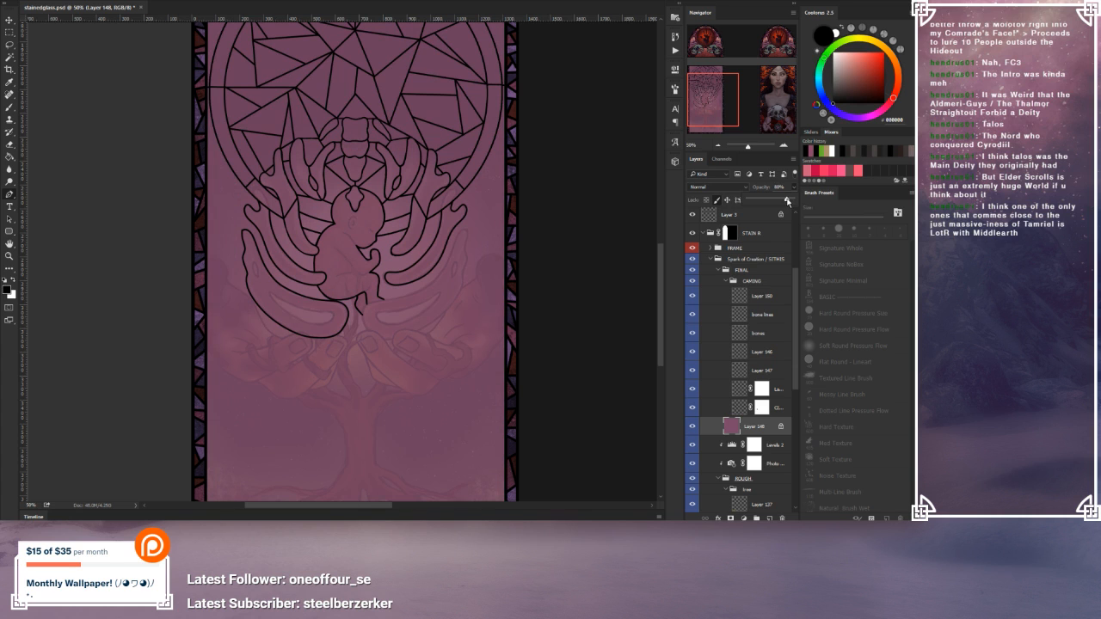
left_click(759, 341)
Step: Lay out a rough pen path on the bones layer along the crescent opening inside the lowest left rib
left_click(783, 147)
left_click(783, 147)
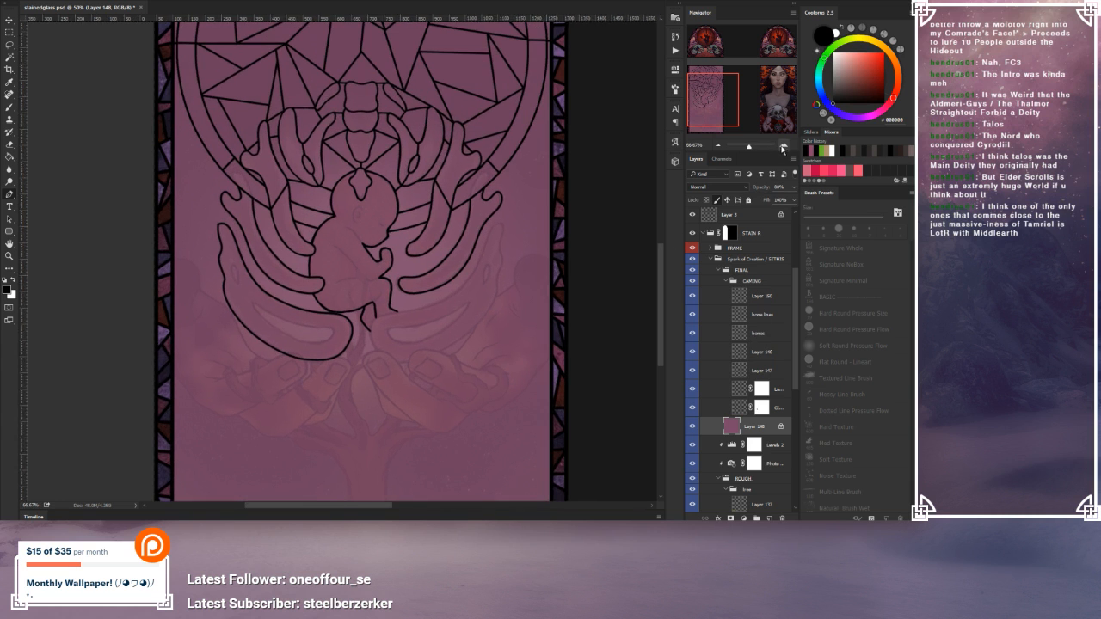
left_click(783, 147)
left_click(762, 334)
left_click_drag(430, 380, 520, 269)
left_click(149, 289)
left_click(403, 376)
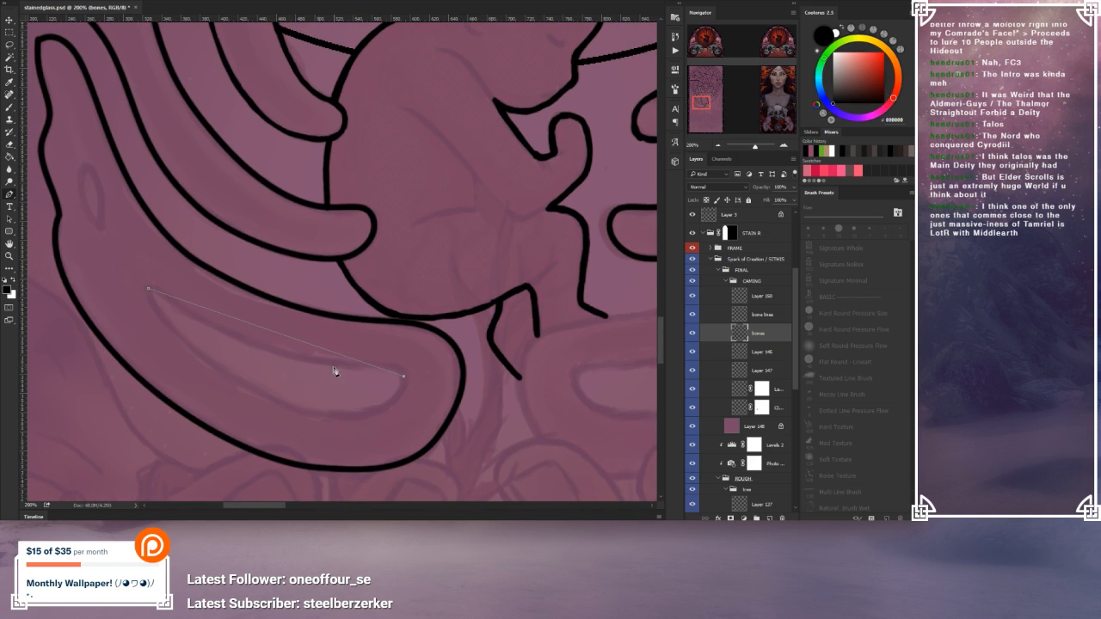
left_click_drag(286, 337, 286, 408)
Step: Close the crescent path and adjust its anchors to fit the sketched opening's underside, upper edge, rounded inner end and pointed outer tip
left_click(371, 399, "ctrl")
mouse_move(371, 400)
left_mouse_down()
mouse_move(400, 404)
mouse_move(369, 415)
mouse_move(382, 415)
left_mouse_up()
left_click(206, 350, "ctrl")
left_click_drag(195, 355, 192, 352)
left_click_drag(290, 411, 148, 288)
left_click_drag(287, 338, 285, 352)
left_click_drag(403, 381, 400, 351)
left_click(149, 290, "ctrl")
left_click_drag(149, 288, 147, 288)
left_click(147, 287)
Step: Stroke the crescent opening's path with the Brush, and delete the path
right_click(153, 311)
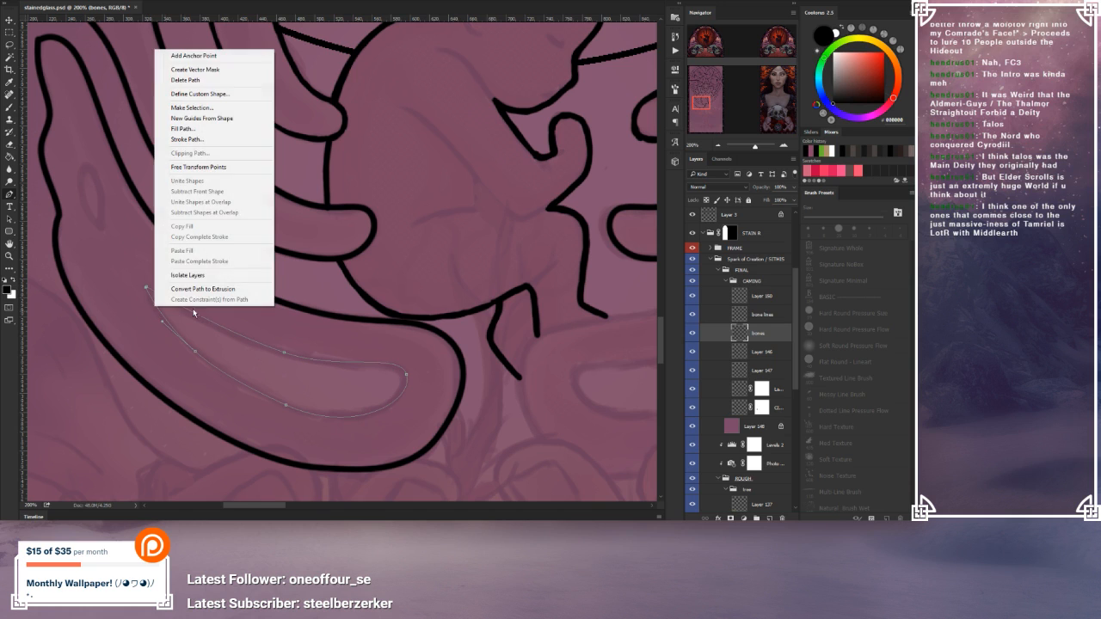
left_click(189, 141)
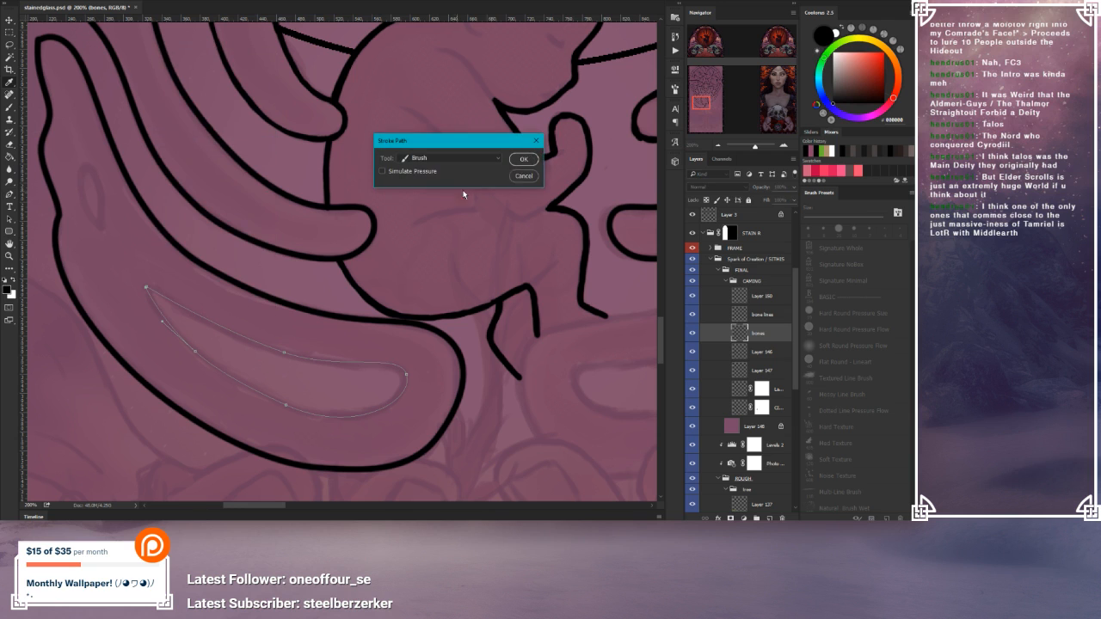
left_click(524, 161)
right_click(336, 334)
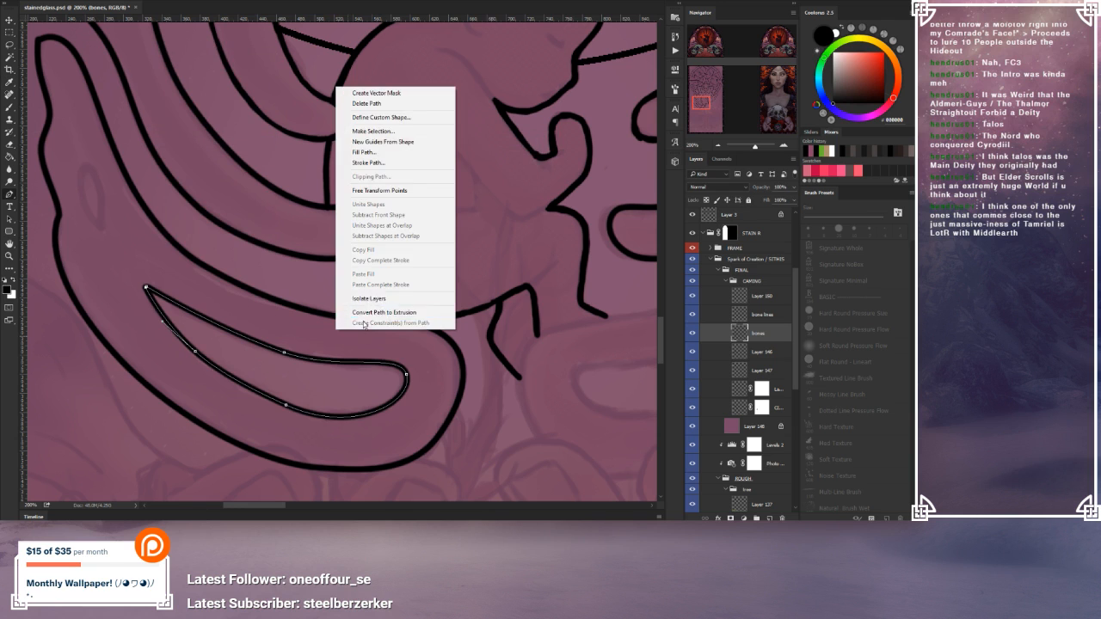
left_click(387, 104)
Step: Set Layer 148's opacity to 85% so the underlying sketch shows through for tracing
left_click(718, 147)
left_click(718, 147)
left_click(718, 147)
left_click_drag(585, 218, 547, 236)
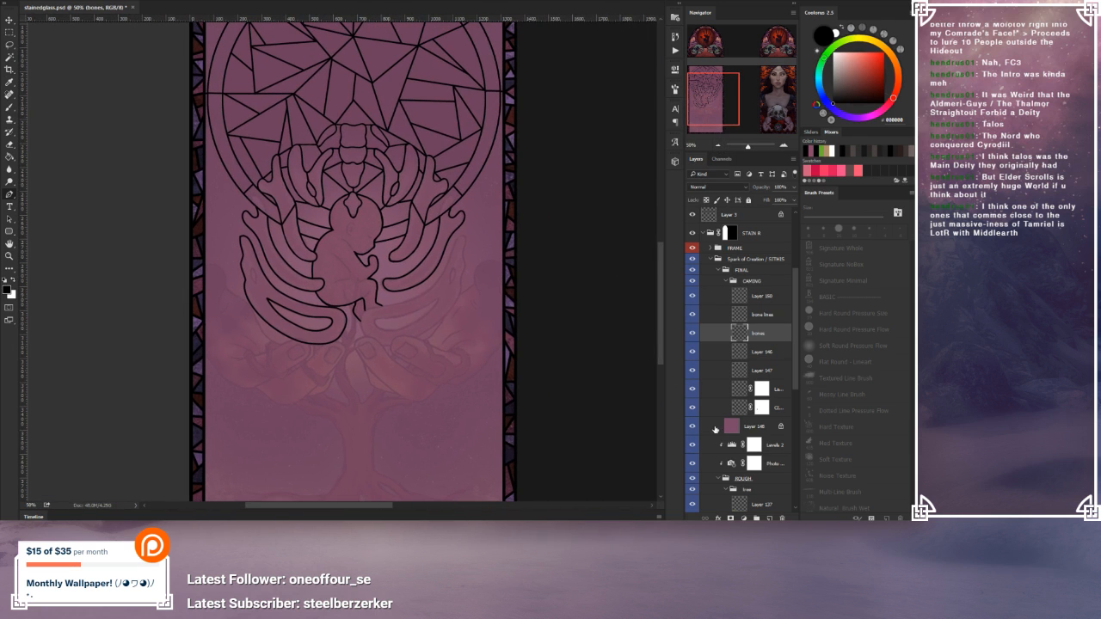
left_click(739, 427)
left_click(792, 187)
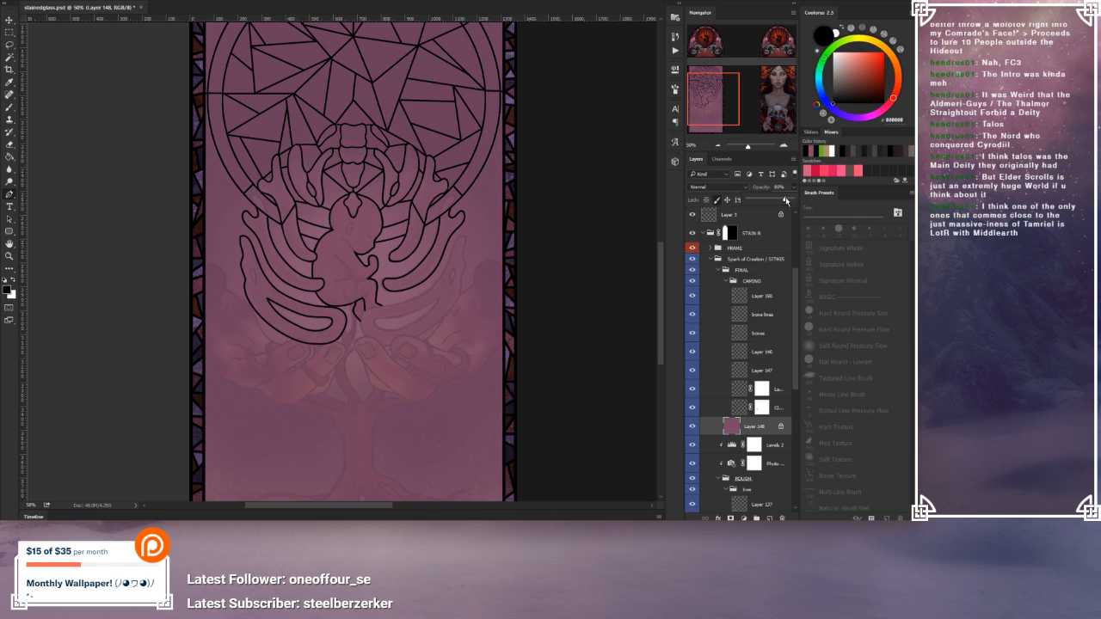
left_click(769, 285)
Step: Paint the small oval hole near the lowest left rib's outer tip on the bones layer in black, undoing the stray last stroke
left_click(754, 336)
left_click(784, 147)
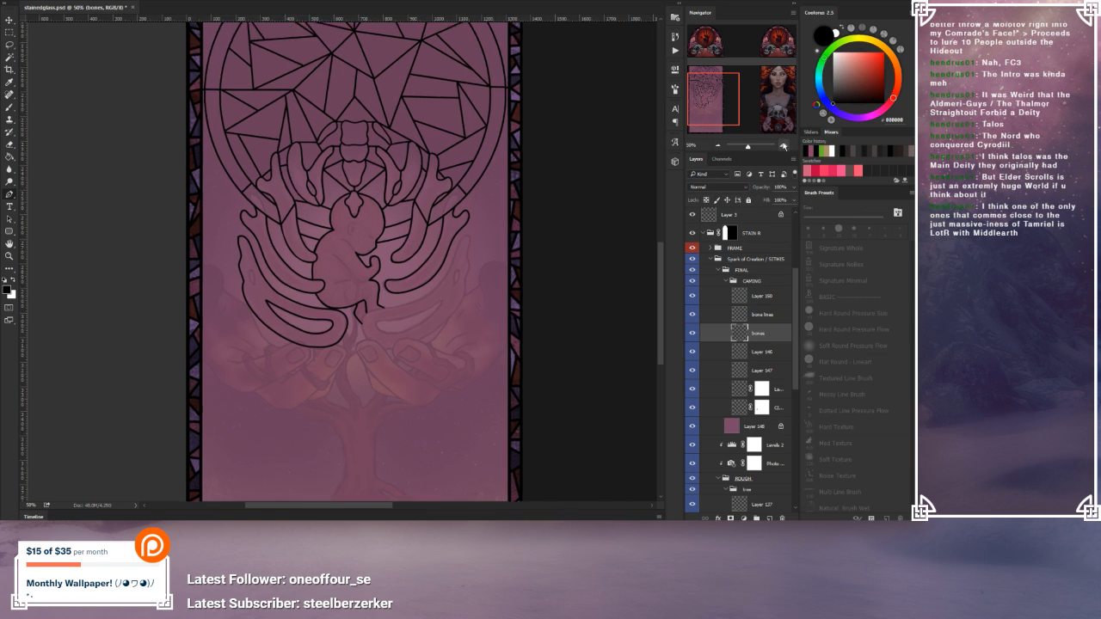
left_click(784, 146)
left_click(783, 146)
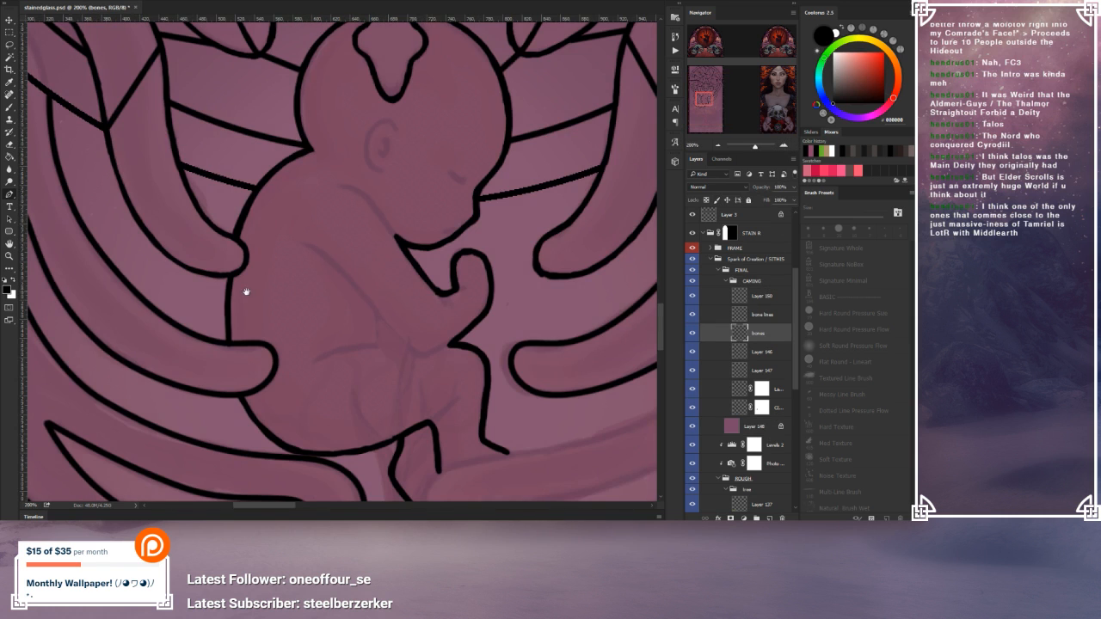
left_click_drag(246, 292, 447, 278)
left_click_drag(238, 216, 284, 247)
left_click_drag(314, 256, 311, 253)
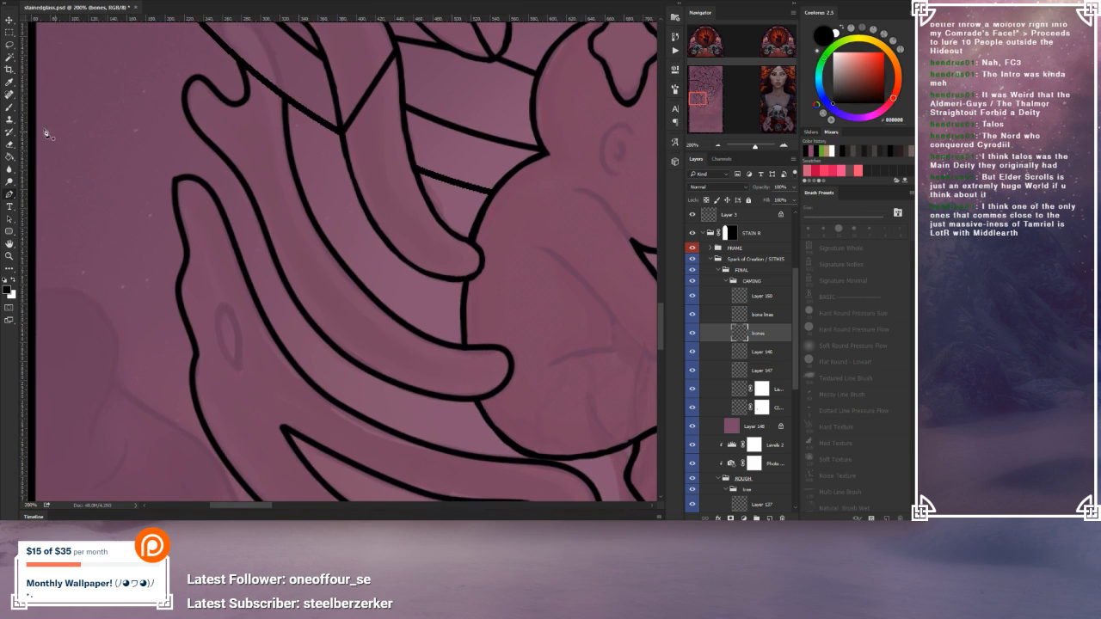
left_click(8, 107)
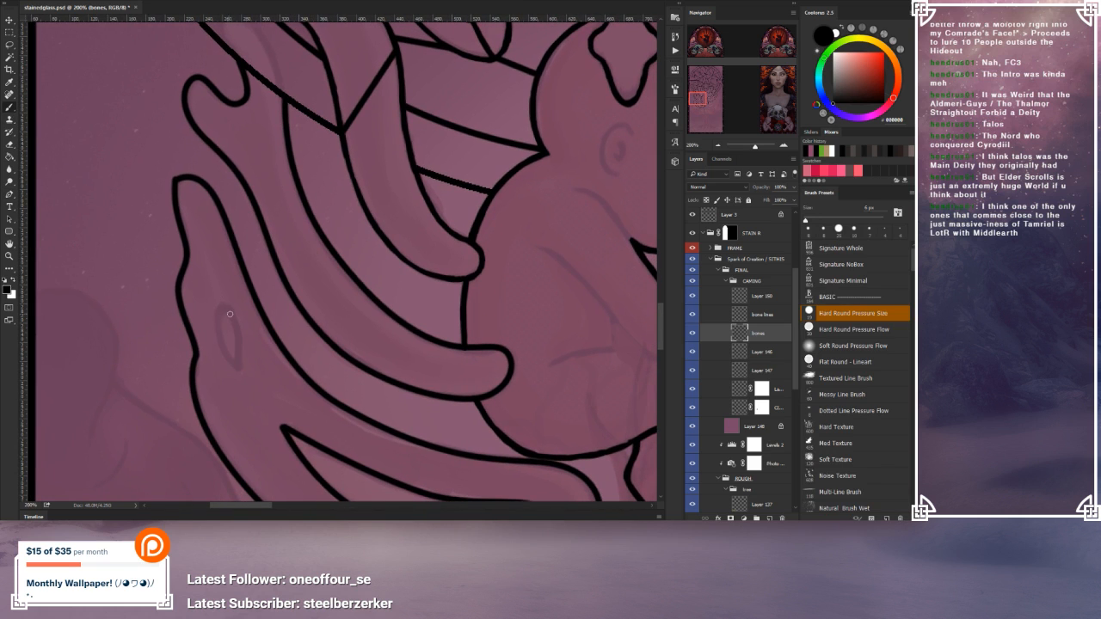
mouse_move(220, 320)
left_mouse_down()
mouse_move(245, 372)
mouse_move(242, 326)
left_mouse_up()
left_click_drag(215, 306, 221, 332)
key("ctrl+z")
Step: Touch up the small oval hole's outline with alternating Eraser and Brush strokes
left_click(10, 145)
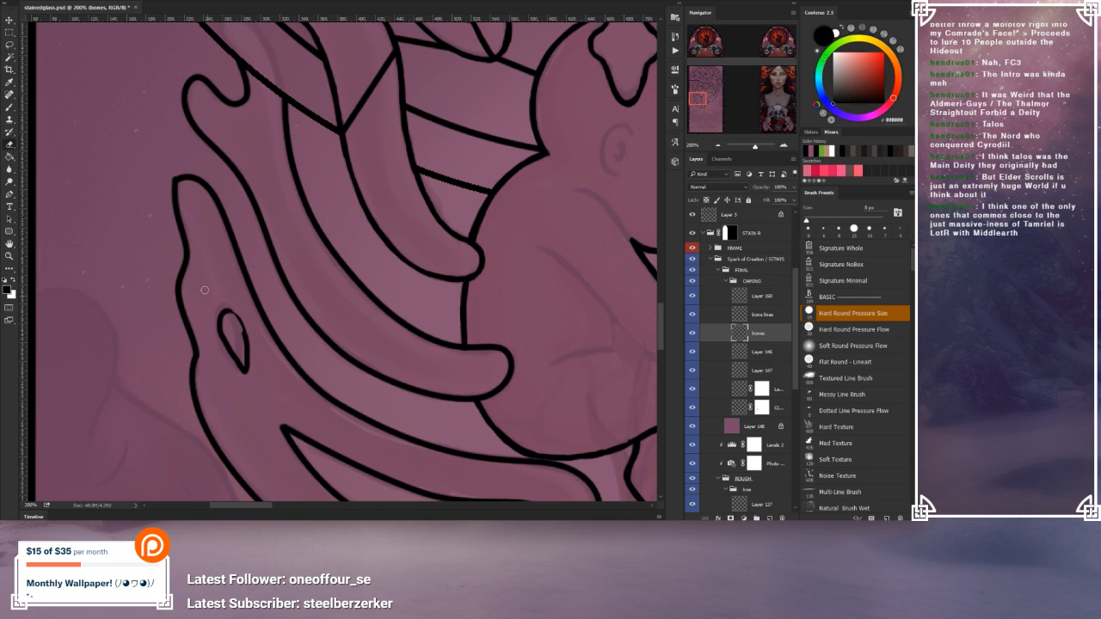
left_click(9, 107)
mouse_move(227, 312)
left_mouse_down()
mouse_move(244, 335)
mouse_move(222, 339)
mouse_move(244, 372)
left_mouse_up()
left_click(10, 145)
left_click(9, 107)
Step: Set Layer 148's opacity to 98% to hide the sketch and show the full line work
left_click(718, 146)
left_click(718, 146)
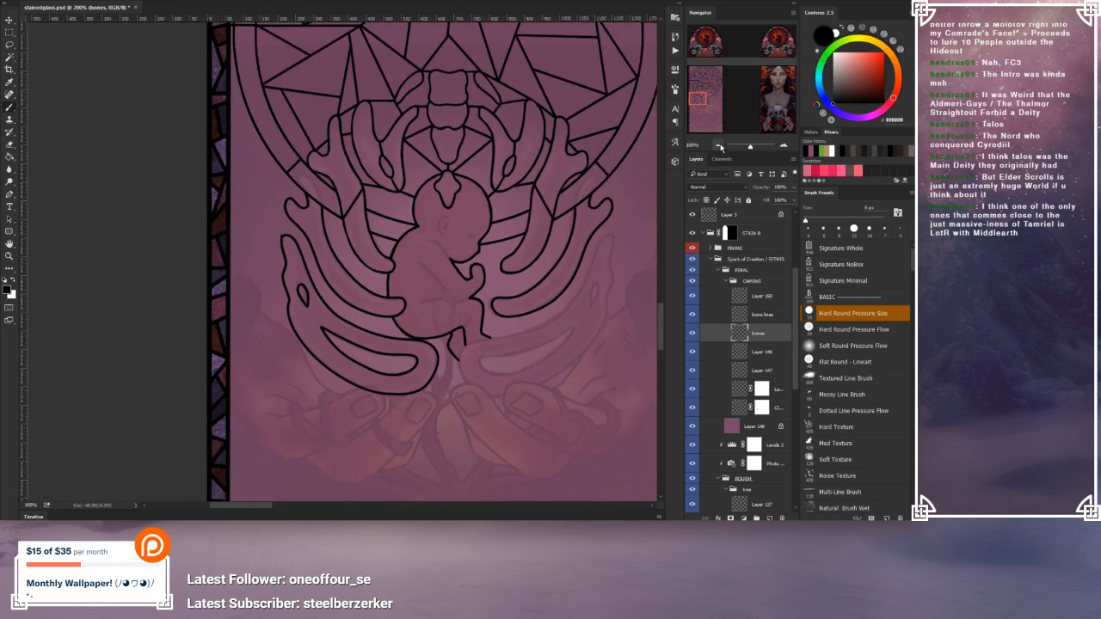
left_click_drag(559, 254, 499, 259)
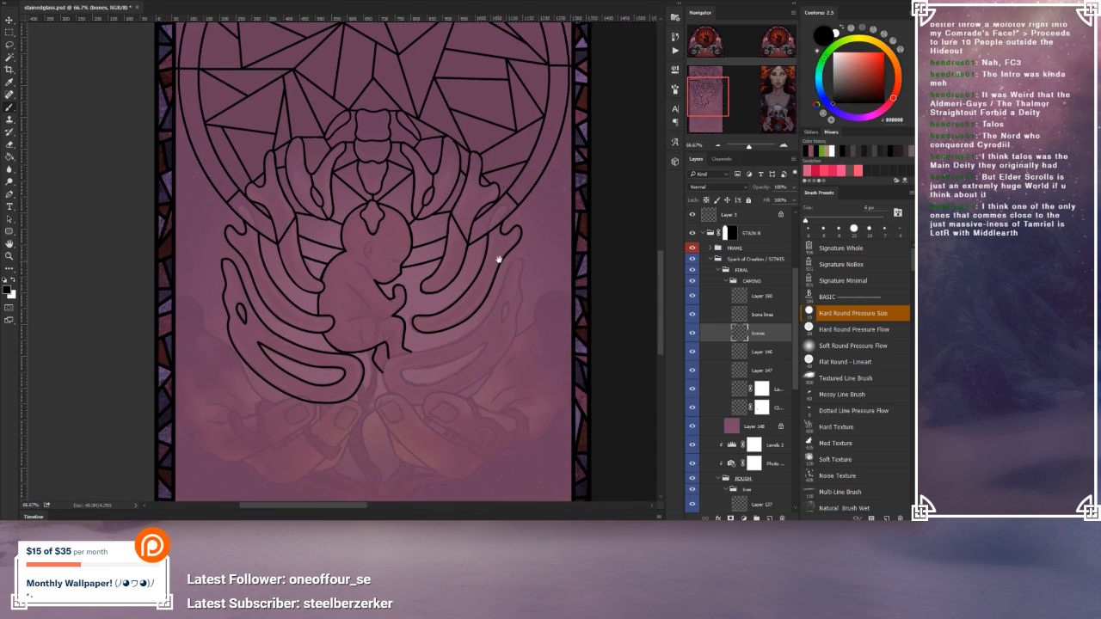
left_click(718, 146)
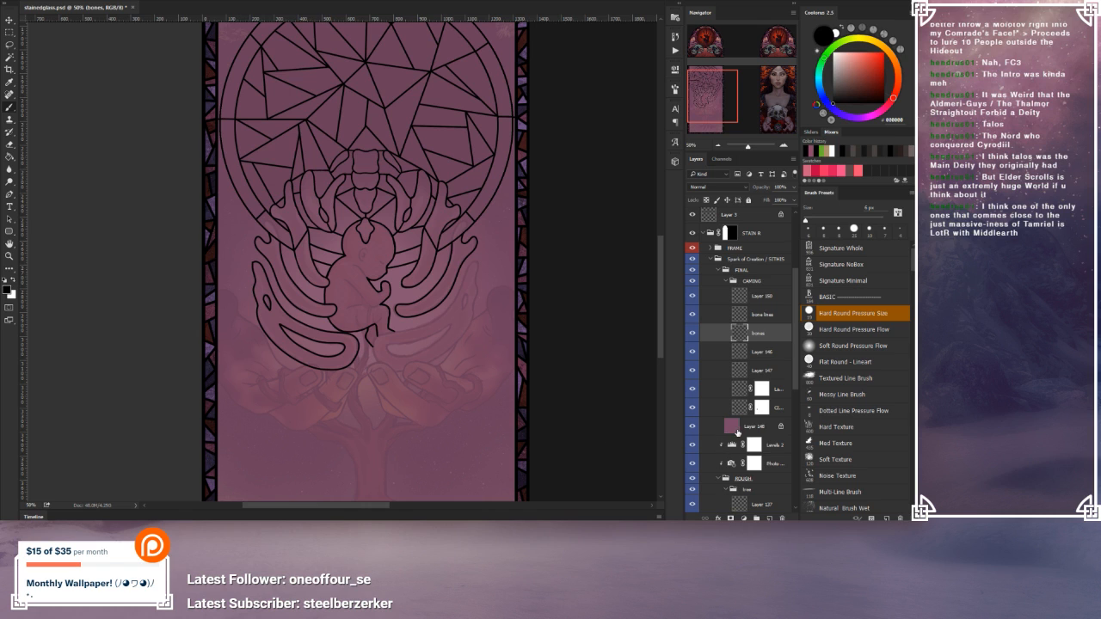
left_click(738, 434)
left_click(793, 188)
left_click_drag(787, 200, 791, 200)
left_click(557, 270)
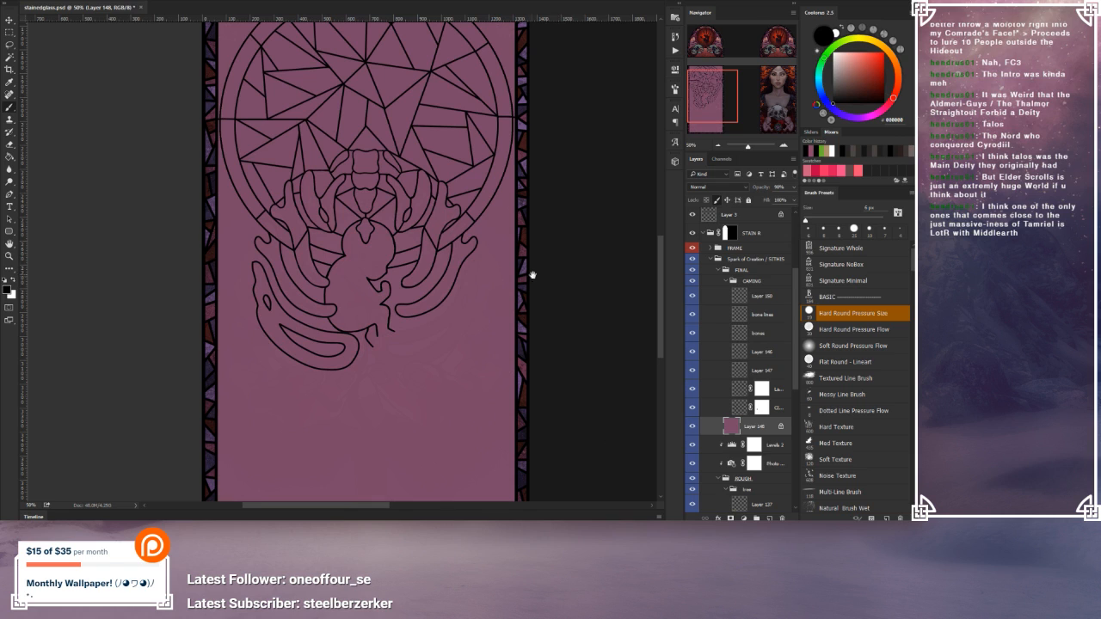
Step: Lasso the small oval hole on the bones layer, adjust its placement with Free Transform, and clear the selection
left_click(743, 354)
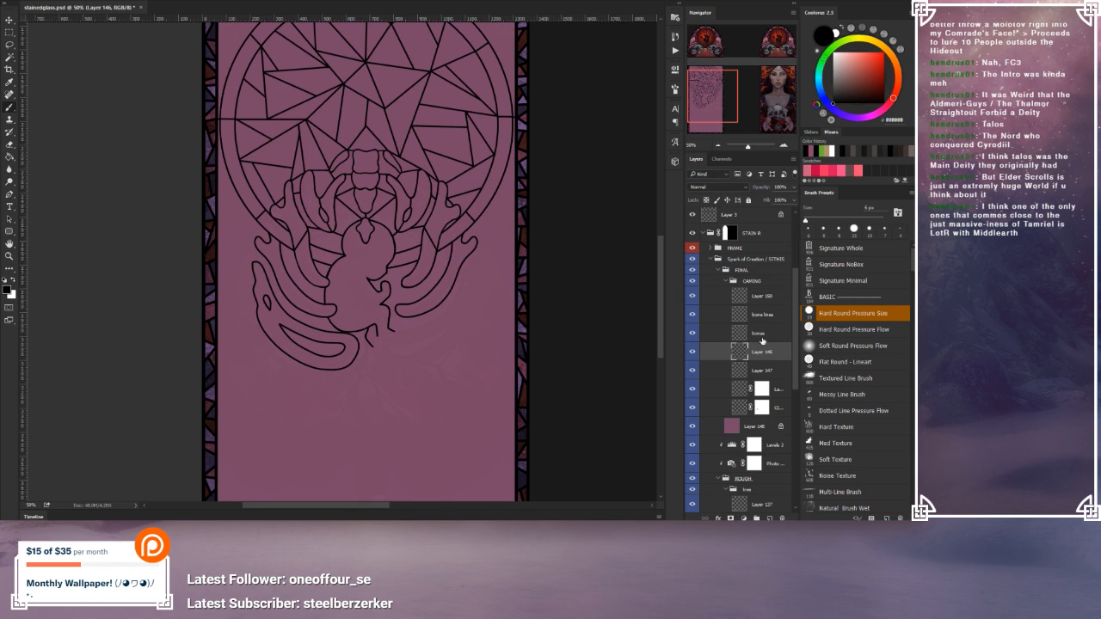
key("alt+bracketright")
left_click(8, 46)
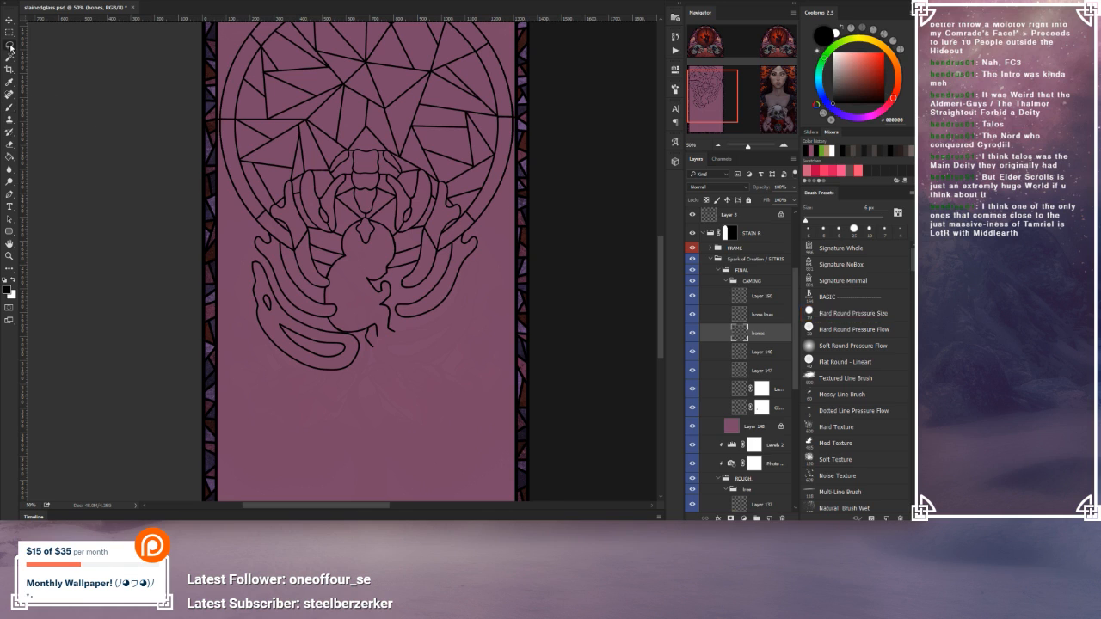
mouse_move(268, 319)
left_mouse_down()
mouse_move(282, 311)
mouse_move(268, 304)
left_mouse_up()
right_click(269, 305)
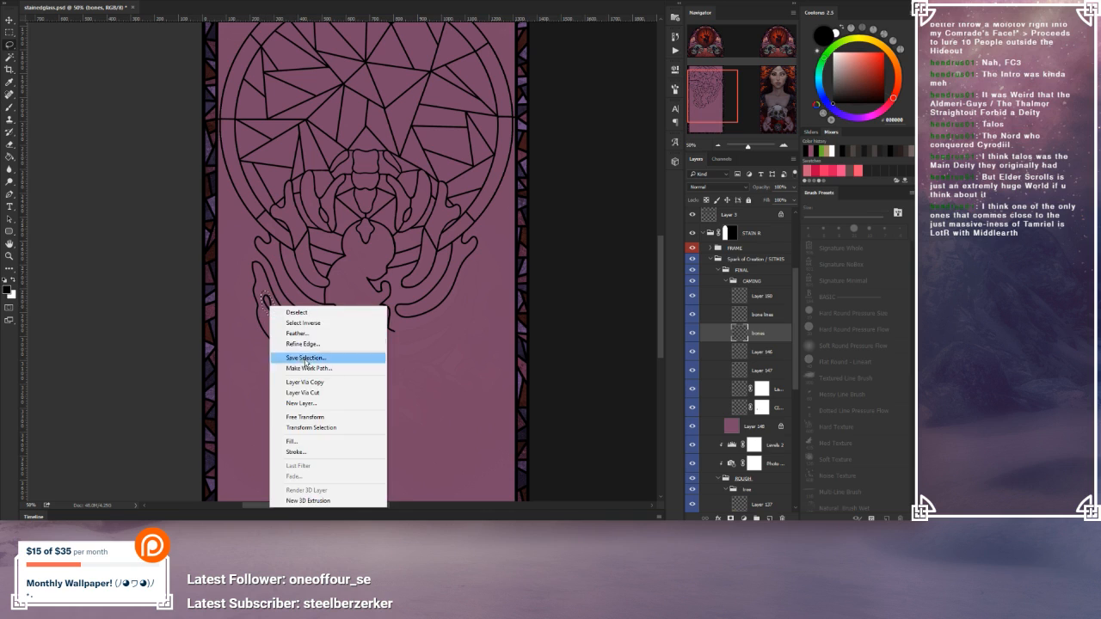
left_click(301, 419)
left_click_drag(311, 352, 314, 345)
key("ctrl+semicolon")
key("ctrl+h")
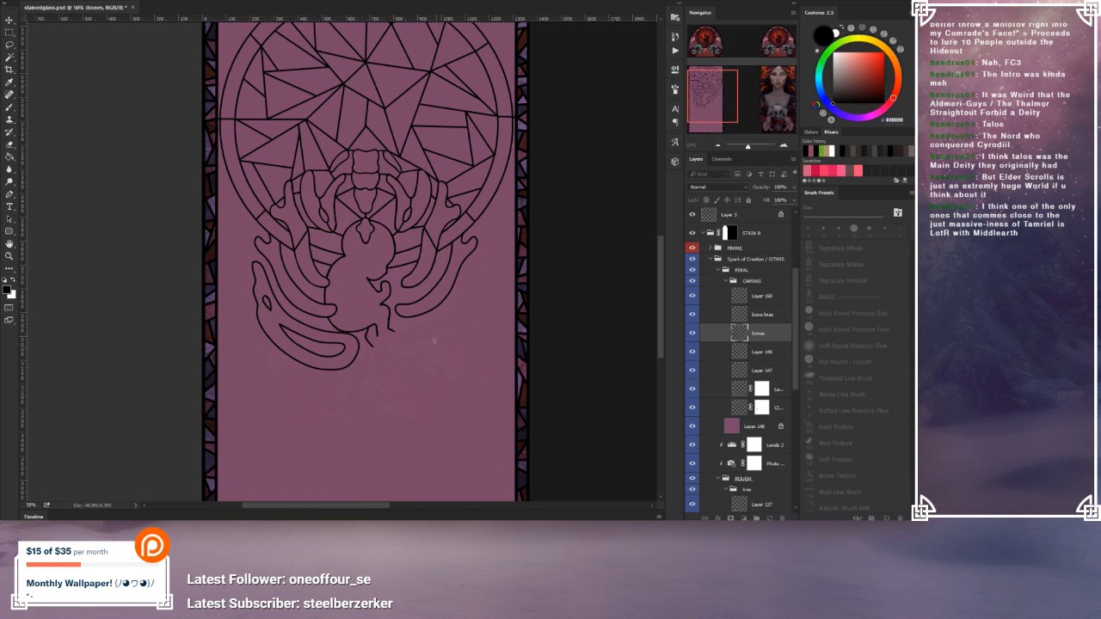
left_click_drag(400, 381, 401, 385)
left_click(9, 33)
left_click(411, 182)
Step: Draw a straight pen path on the bone lines layer from the oval hole's lower point to the crescent opening's outer tip
left_click(767, 318)
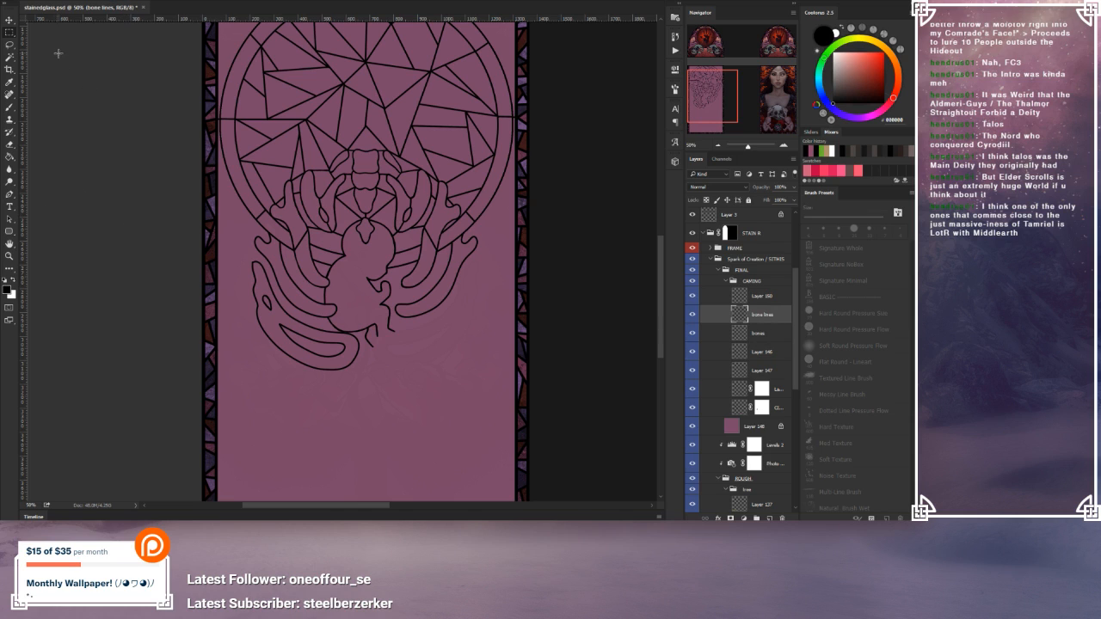
left_click(9, 195)
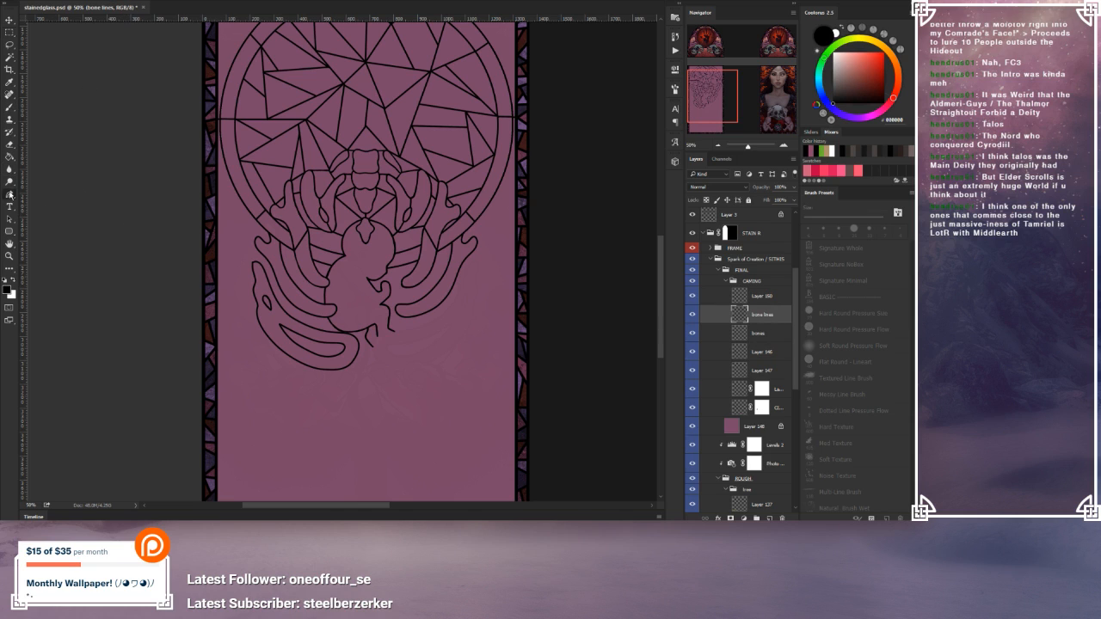
left_click(272, 311)
left_click(279, 325)
key("ctrl+1")
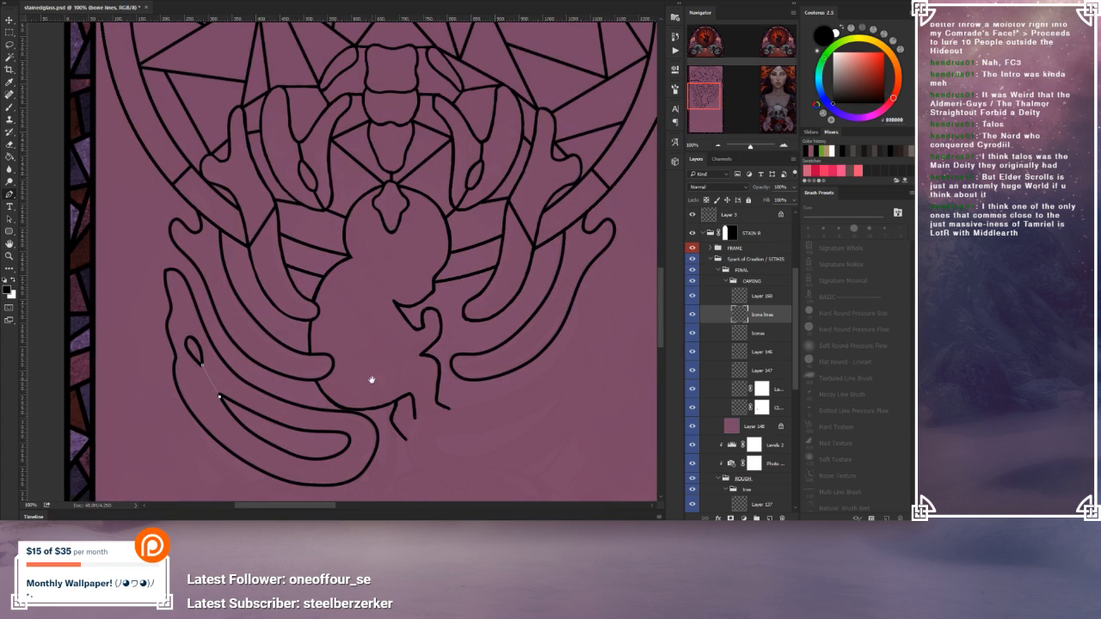
left_click_drag(372, 380, 413, 333)
left_click_drag(265, 344, 261, 346)
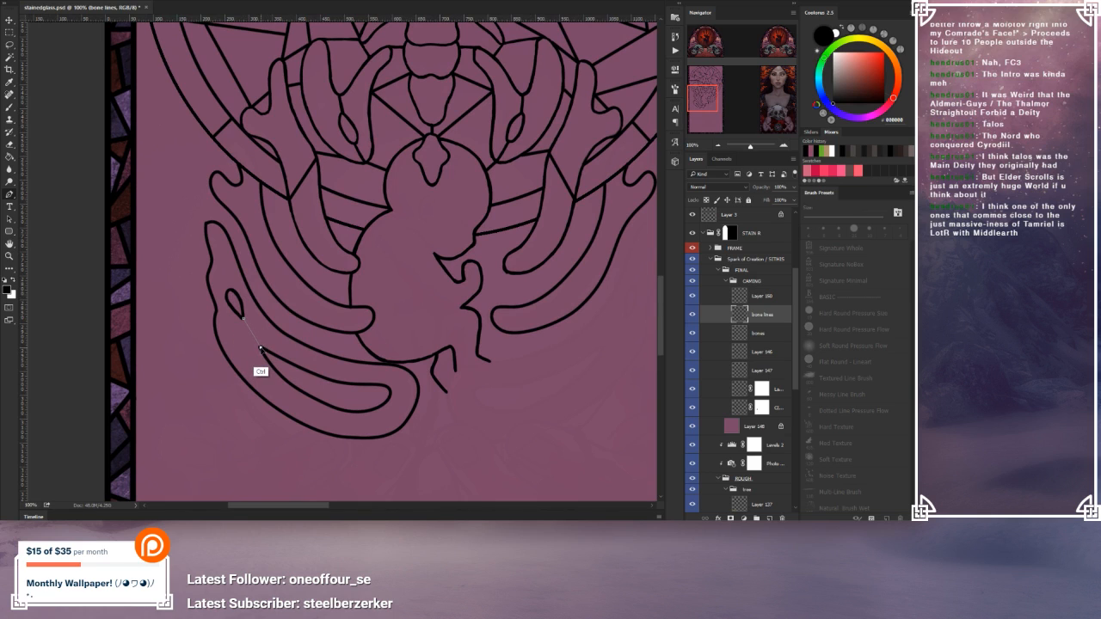
Step: Stroke the pen path between the oval hole and the crescent opening with the Brush, then delete the path
right_click(254, 292)
left_click(284, 126)
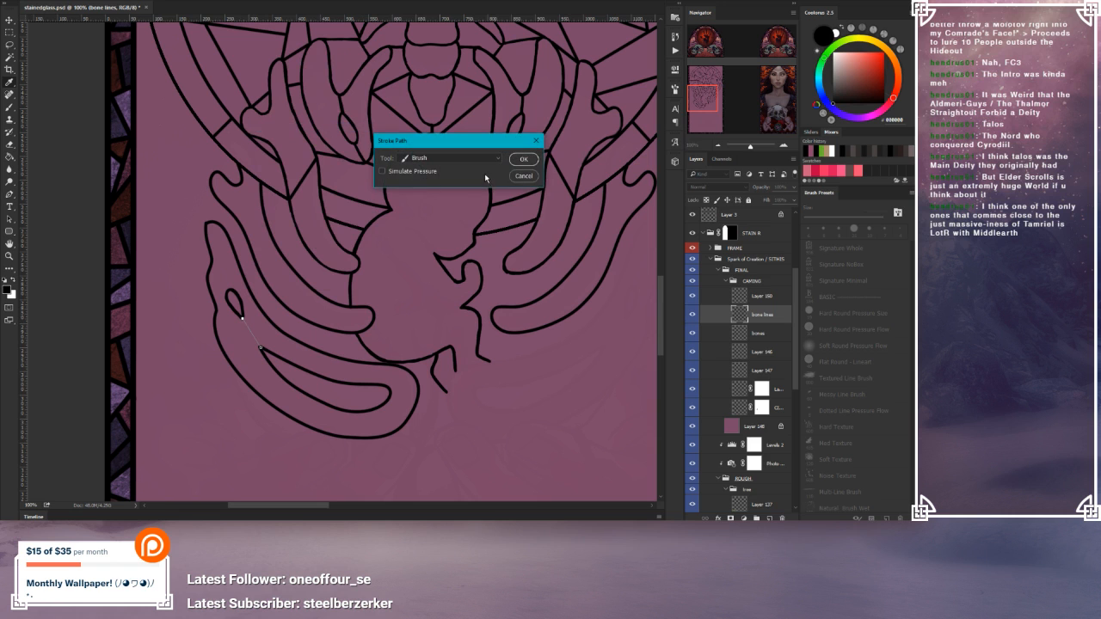
left_click(523, 161)
right_click(358, 316)
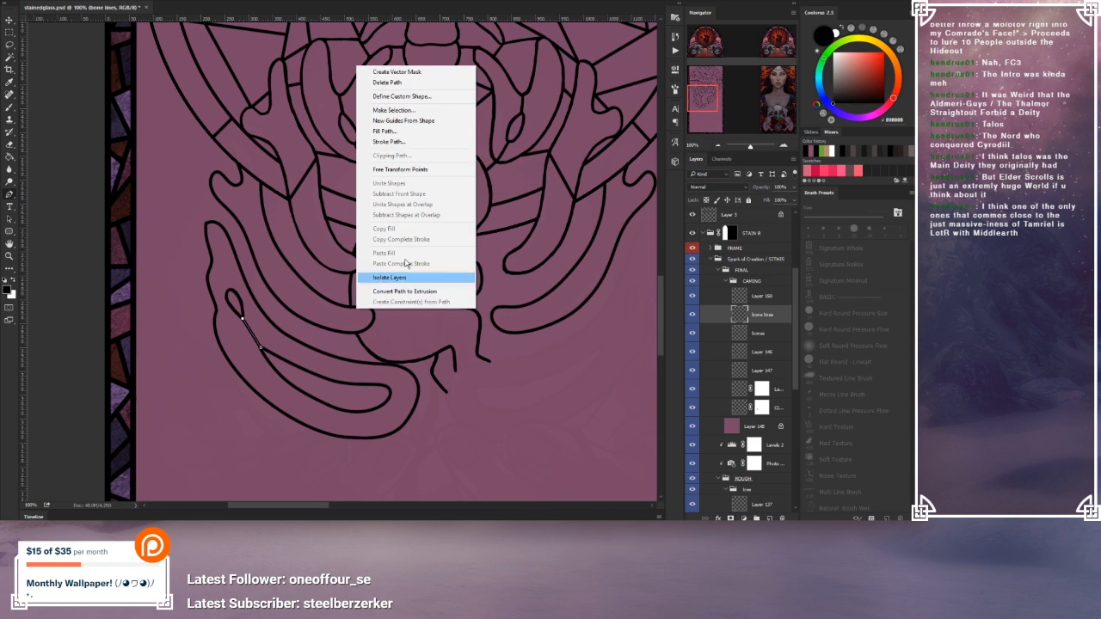
left_click(404, 84)
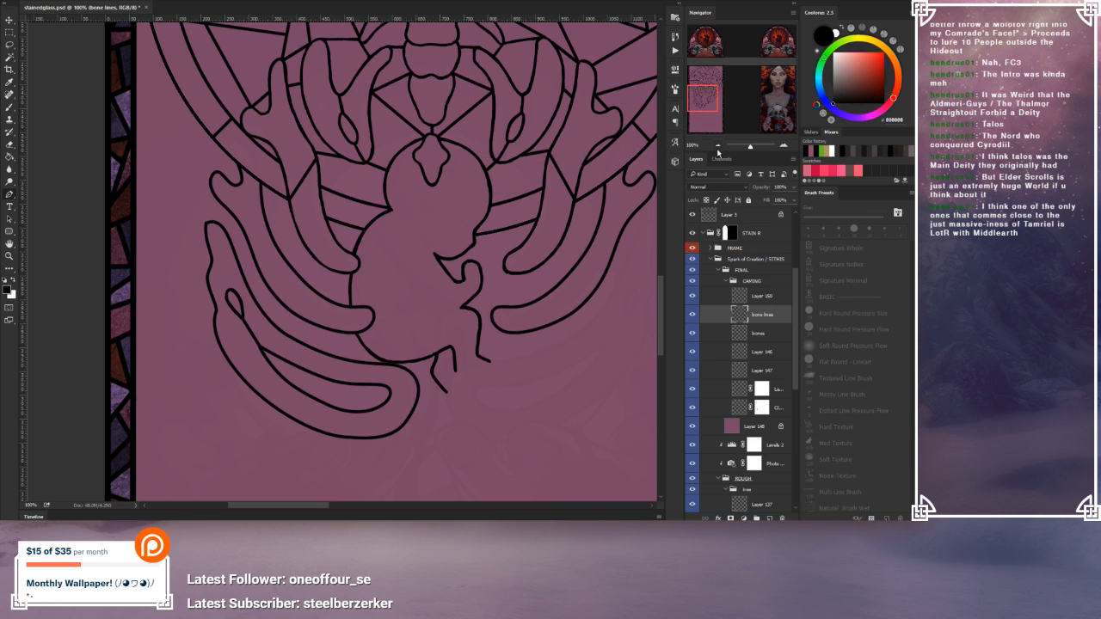
Step: Undo the path deletion and the brush stroke between the oval hole and the crescent opening
left_click(717, 147)
left_click(717, 147)
left_click_drag(523, 306, 492, 331)
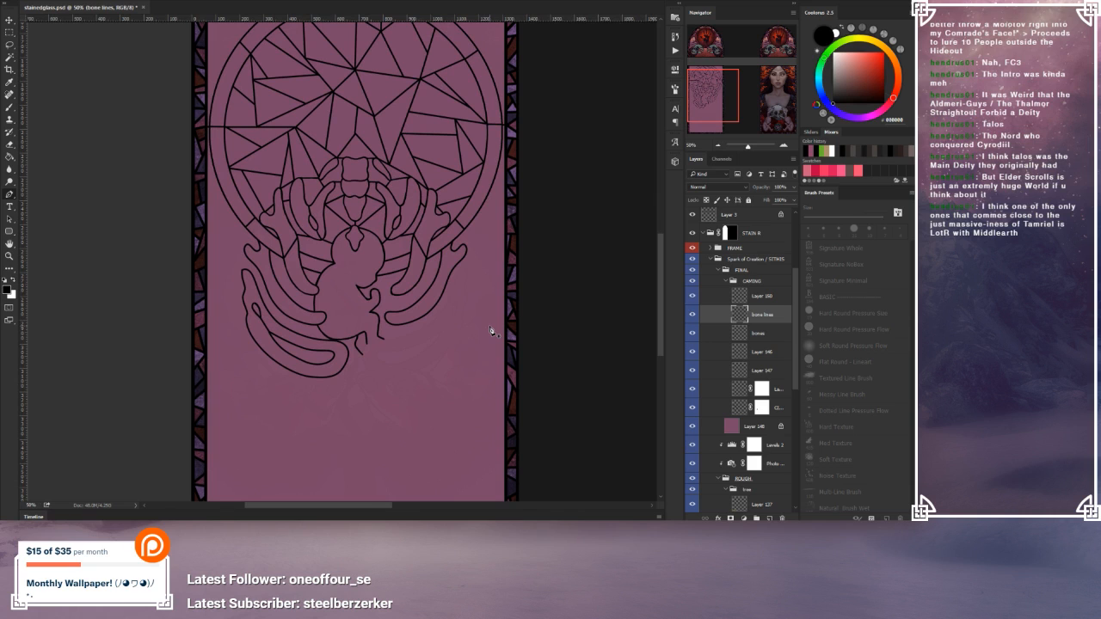
left_click(43, 2)
left_click(58, 7)
left_click(43, 2)
left_click(57, 8)
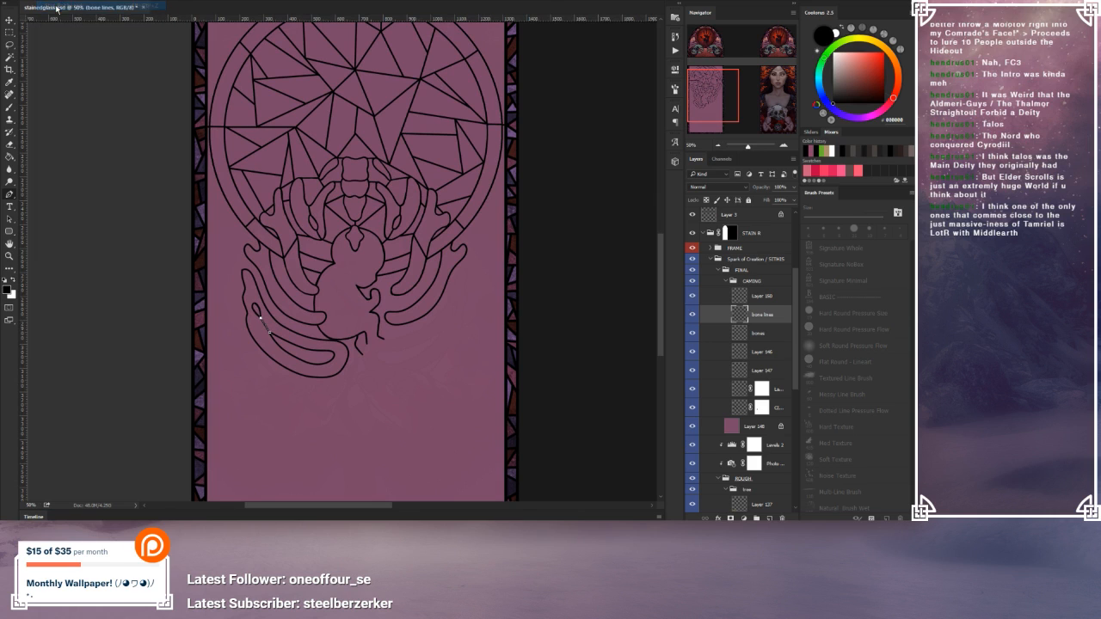
Step: Delete the unstroked pen path between the oval hole and the crescent opening
right_click(66, 69)
right_click(293, 228)
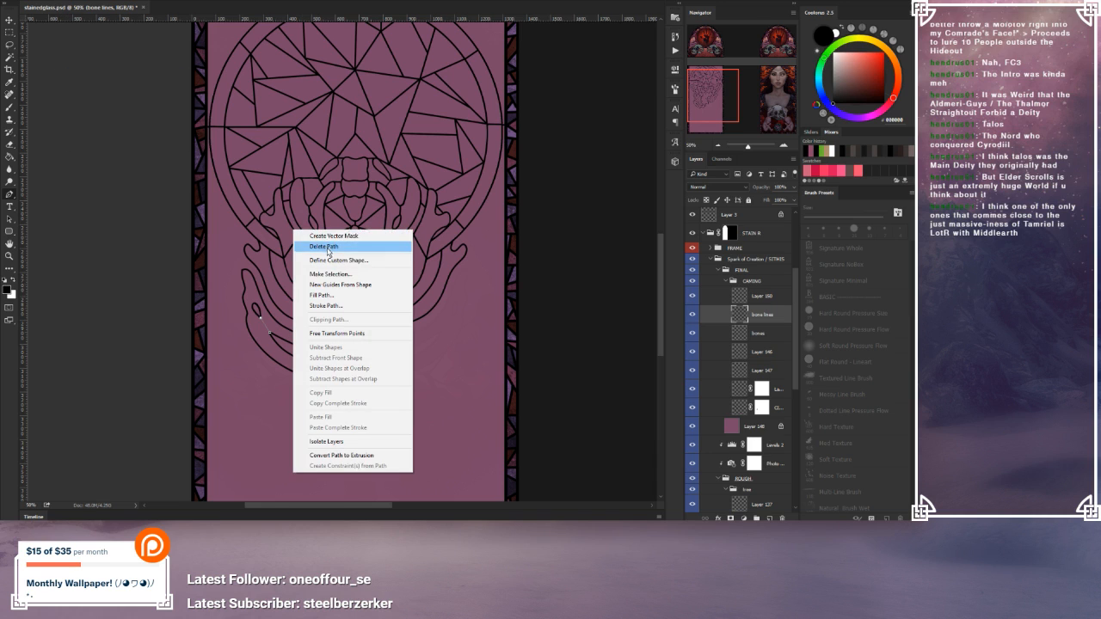
left_click(331, 246)
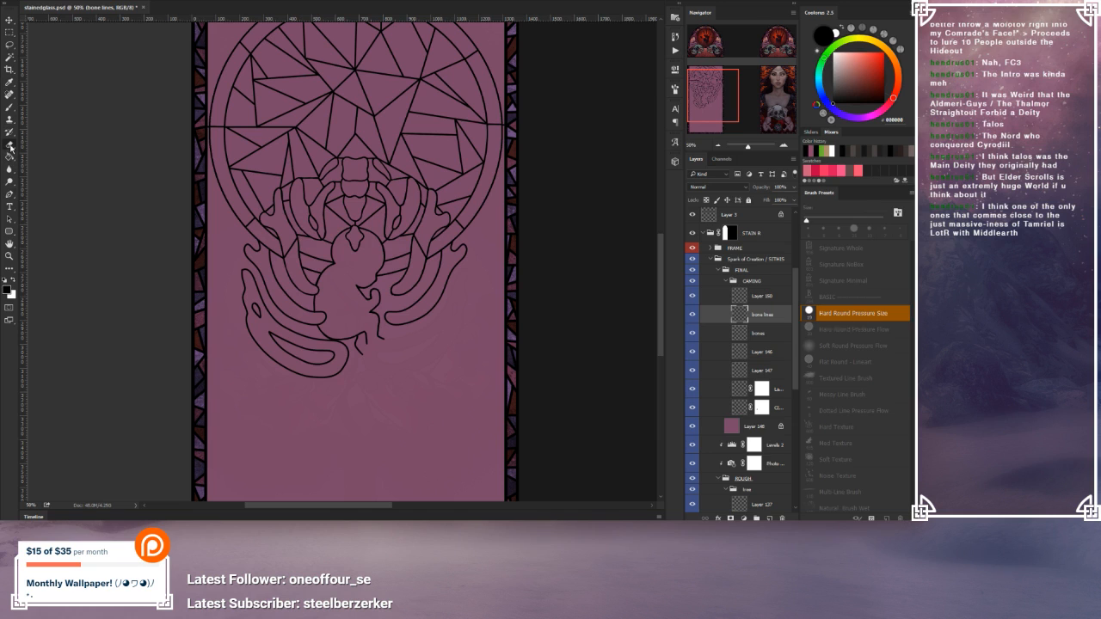
Step: Erase the small oval hole in the lowest left rib on the bones layer using an enlarged Eraser
key("b")
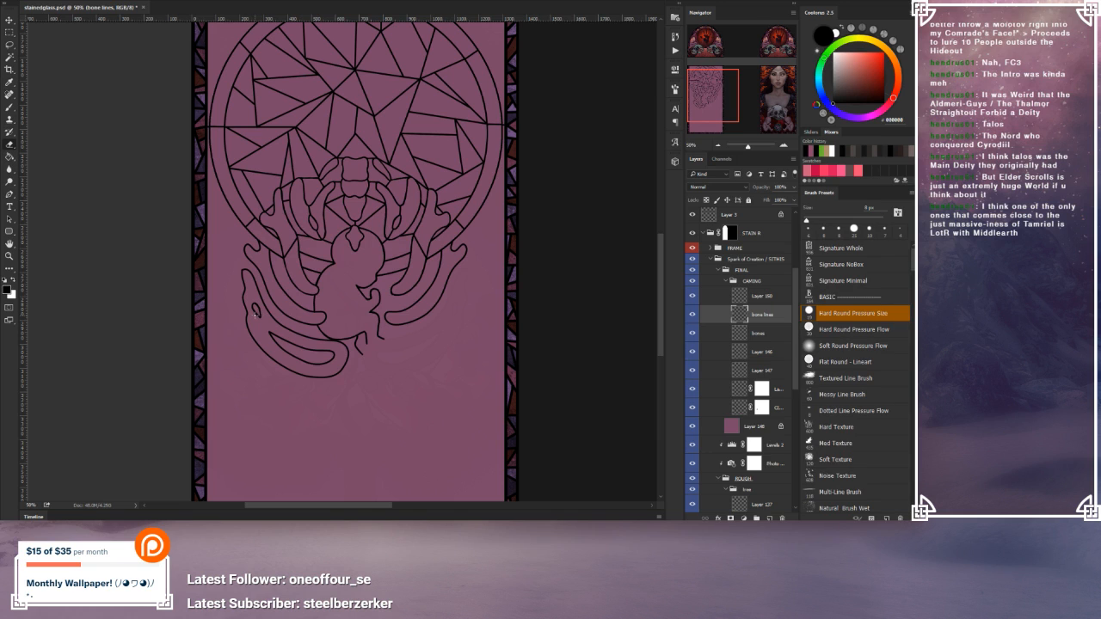
left_click(775, 338)
key("bracketright")
key("bracketright")
key("bracketright")
key("bracketright")
key("bracketright")
key("bracketright")
left_click(246, 388)
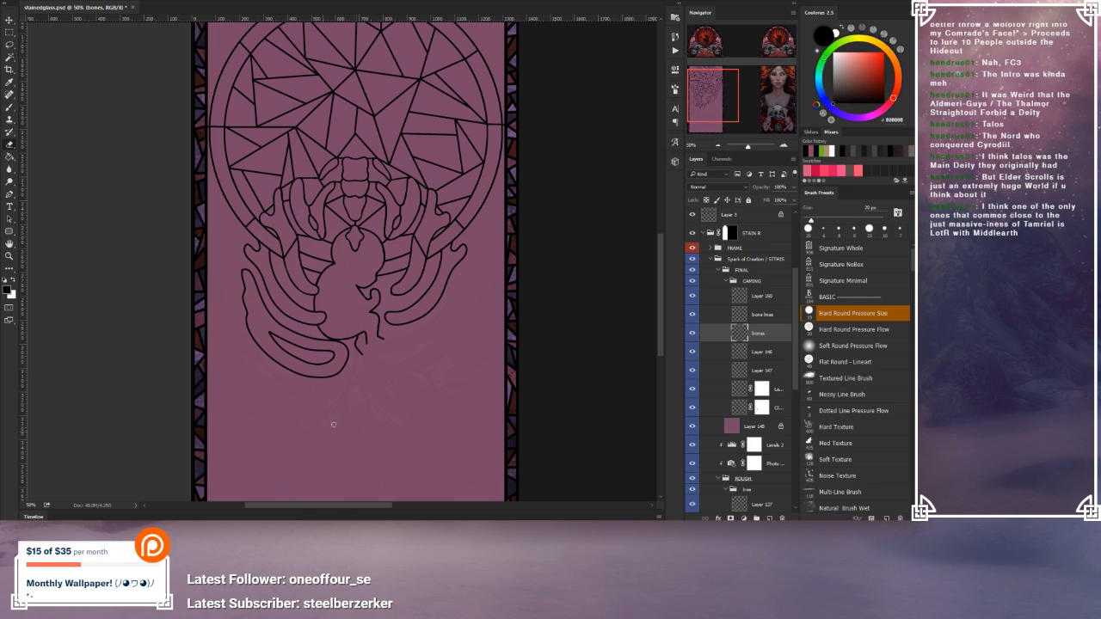
Step: On the bone lines layer, draw a straight pen path from the crescent opening's outer tip to the rib's outer edge and stroke it with the Brush
left_click(755, 316)
left_click(9, 195)
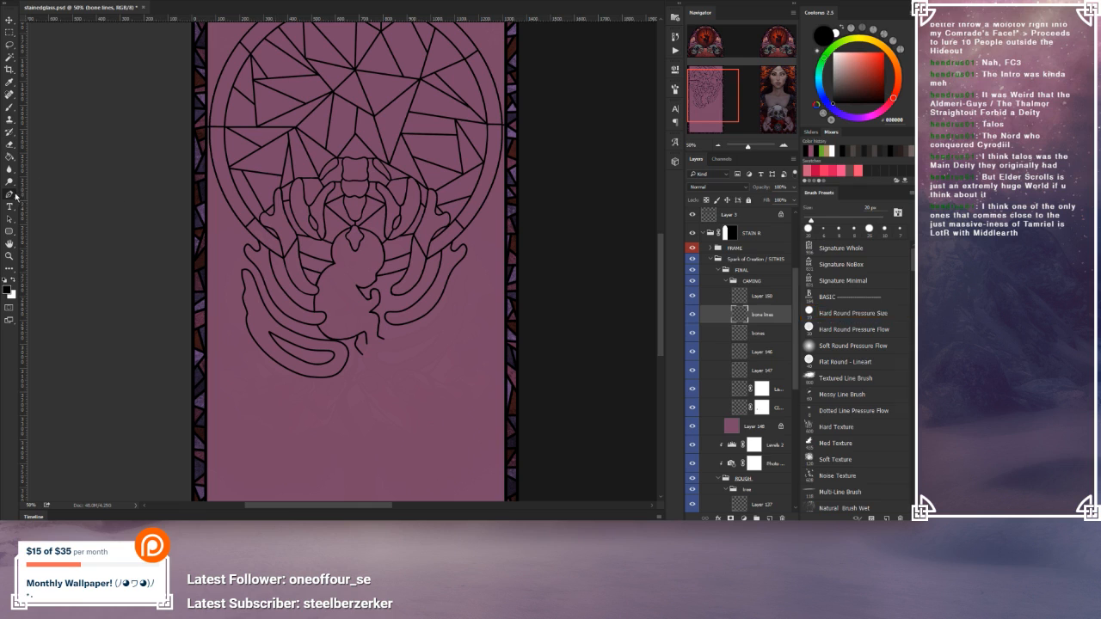
left_click(269, 333)
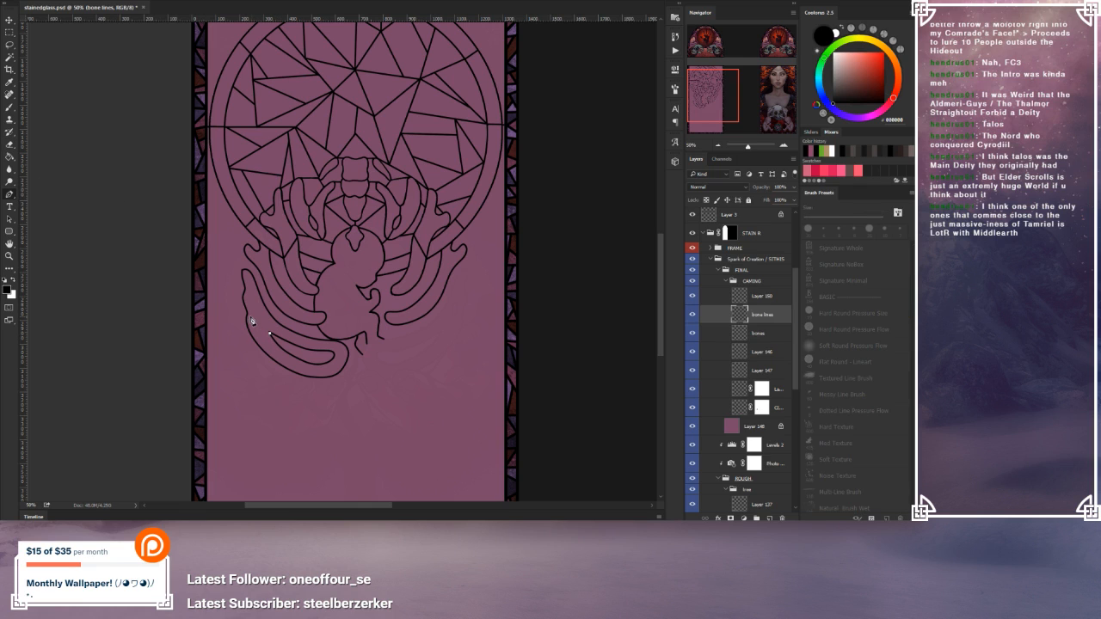
left_click(247, 312)
key("ctrl")
right_click(312, 320)
left_click(350, 150)
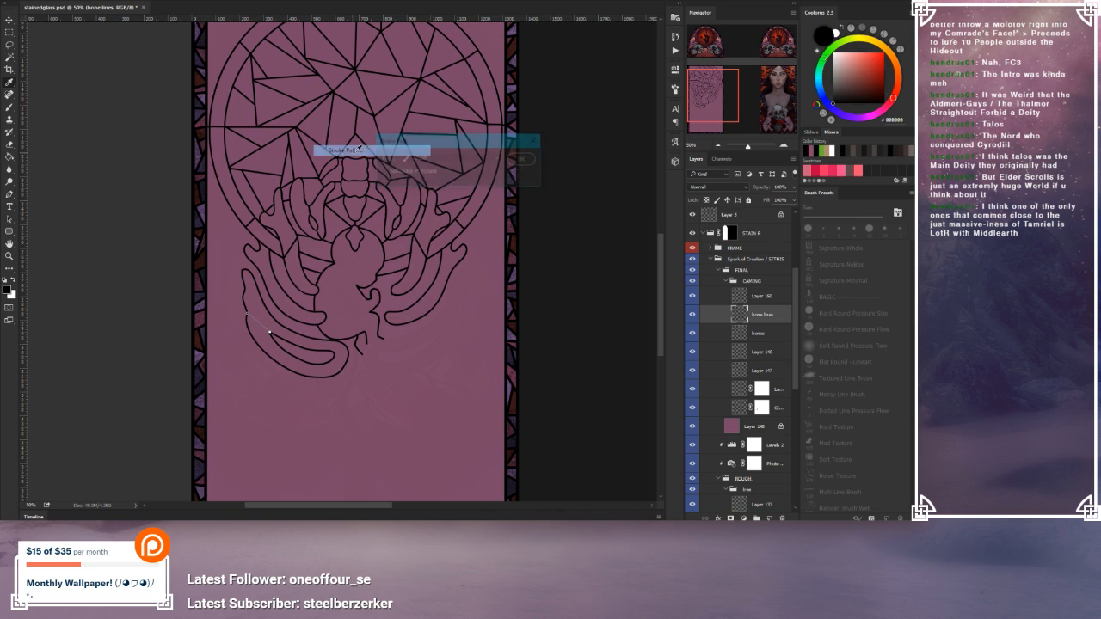
left_click(525, 162)
Step: Delete the stroked dividing-line path and save the document
right_click(368, 82)
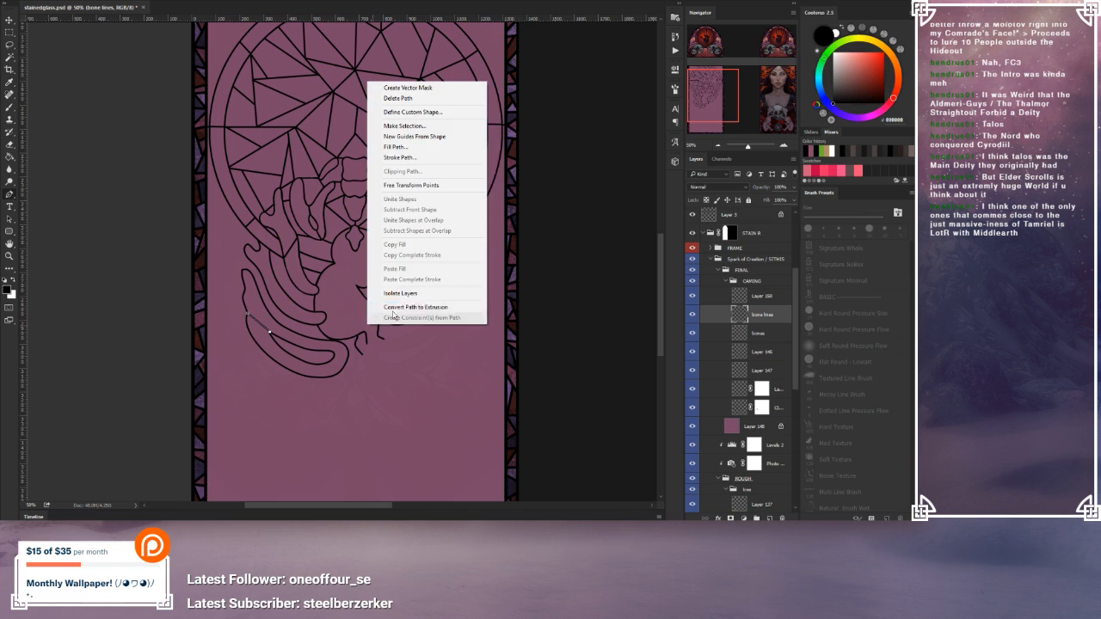
left_click(428, 110)
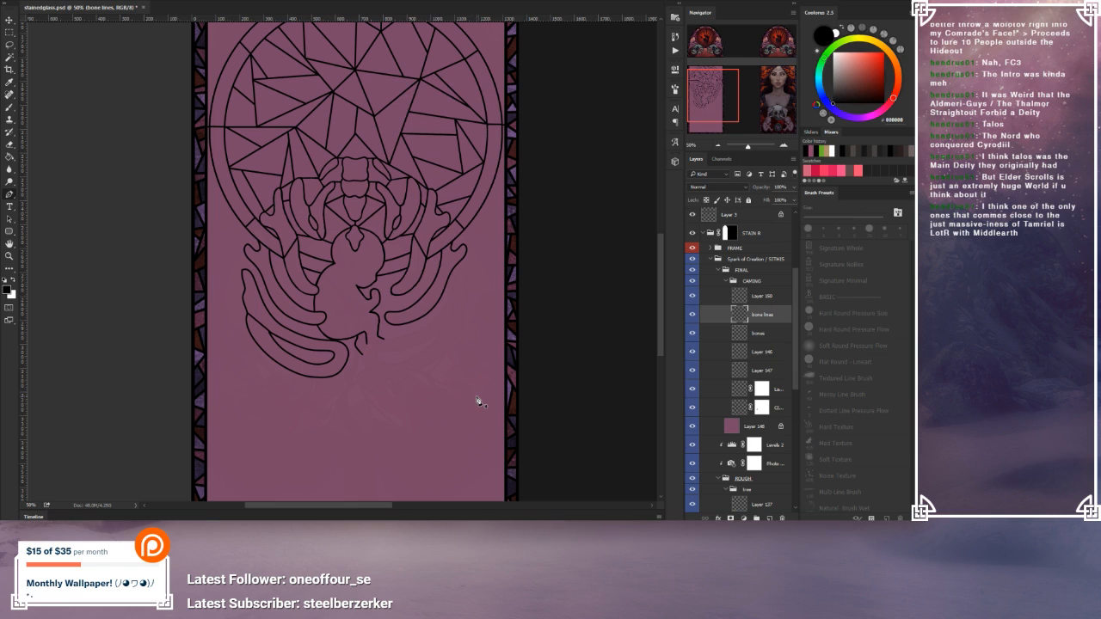
key("ctrl+s")
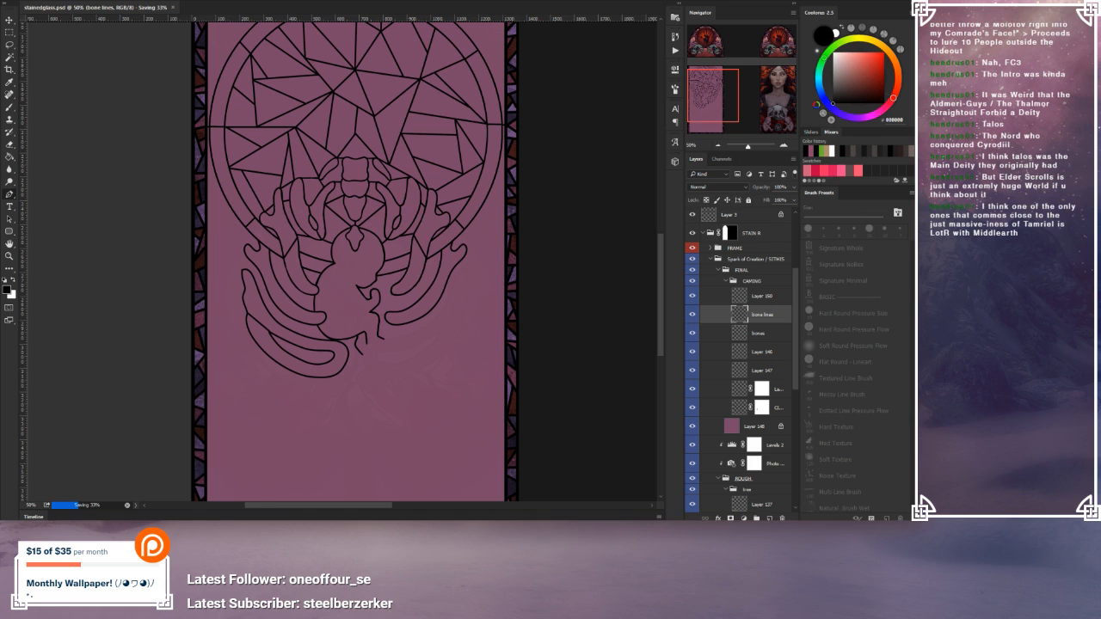
Step: Open Wacom Tablet Properties, examine the Grip Pen's eraser settings, and close the window
key("super")
type("wacom")
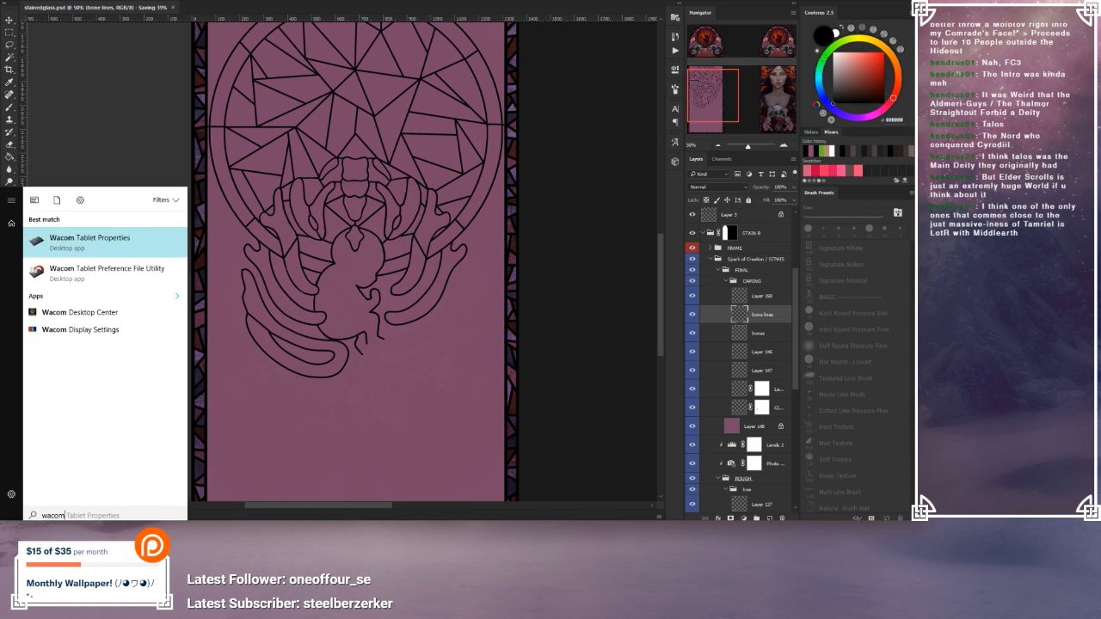
key("Return")
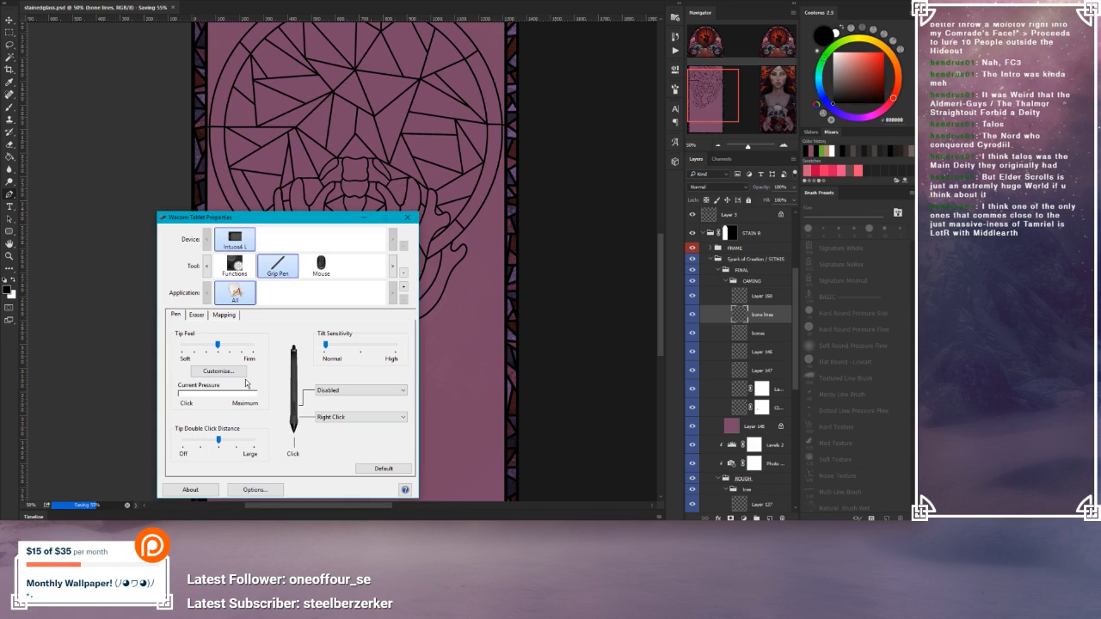
left_click(197, 317)
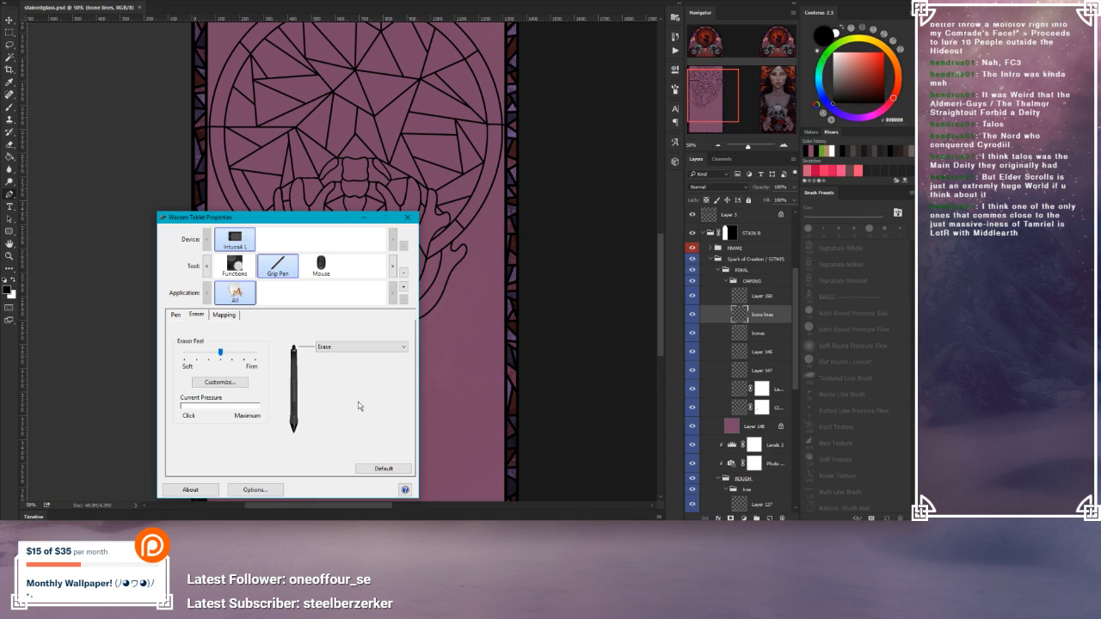
left_click(349, 440)
left_click(353, 422)
left_click(354, 422)
left_click(351, 451)
left_click(354, 442)
left_click(353, 439)
left_click(354, 441)
left_click(365, 439)
left_click(367, 439)
left_click(367, 440)
left_click(370, 438)
left_click(370, 439)
left_click(372, 439)
left_click(376, 436)
left_click(377, 436)
left_click(378, 436)
left_click(384, 433)
left_click(385, 429)
left_click(411, 218)
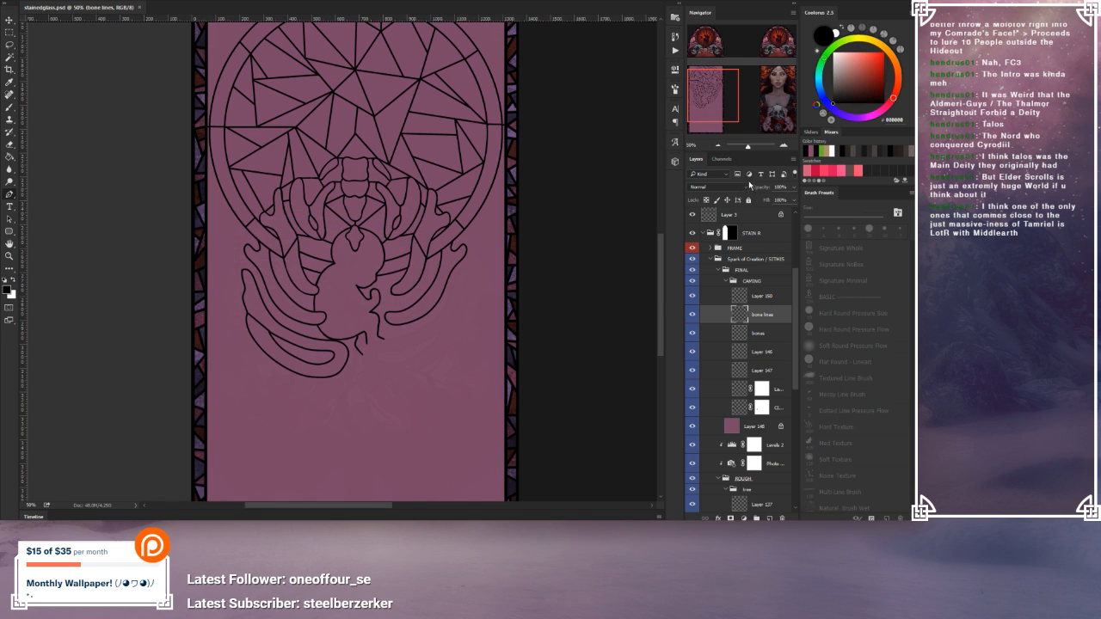
Step: Lasso the lowest left rib on the bones layer and copy it to a new layer
left_click(11, 45)
mouse_move(356, 368)
left_mouse_down()
mouse_move(343, 336)
mouse_move(287, 324)
mouse_move(240, 261)
mouse_move(226, 289)
mouse_move(271, 376)
left_mouse_up()
left_click(766, 336)
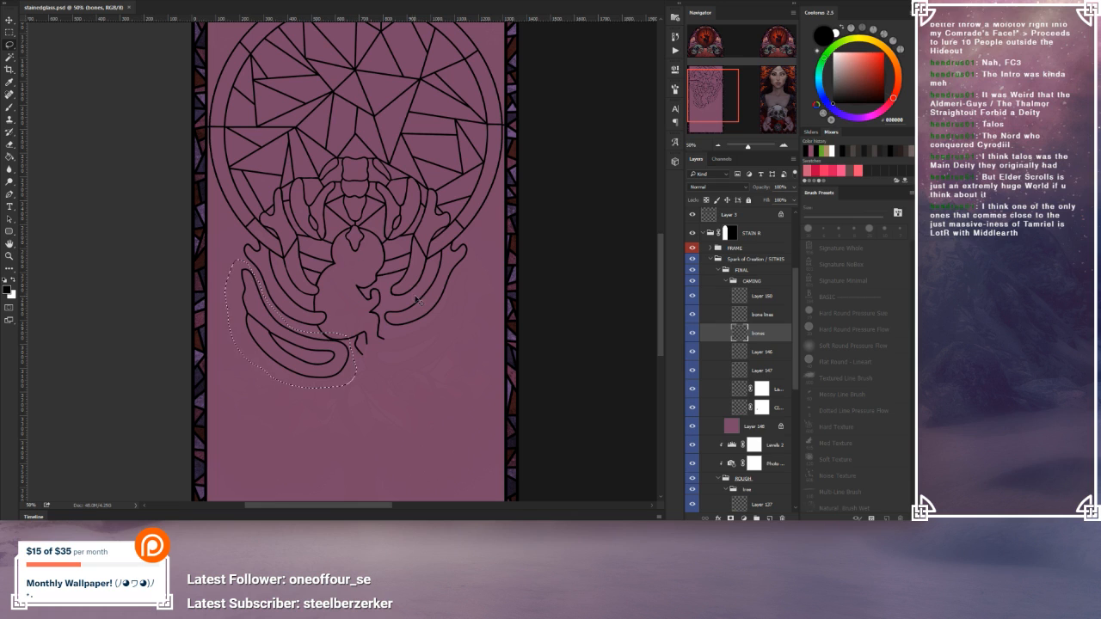
key("ctrl+j")
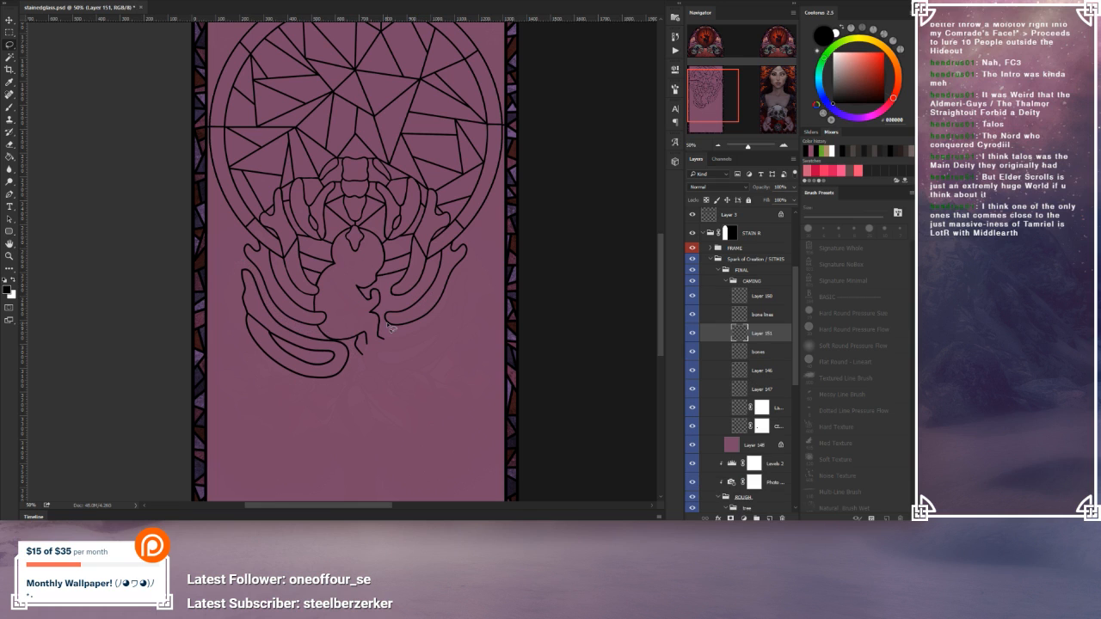
Step: Select a rectangle spanning the full panel width and flip the copied rib horizontally onto the opposite side with Free Transform
left_click(9, 32)
left_click_drag(192, 184, 517, 403)
right_click(379, 301)
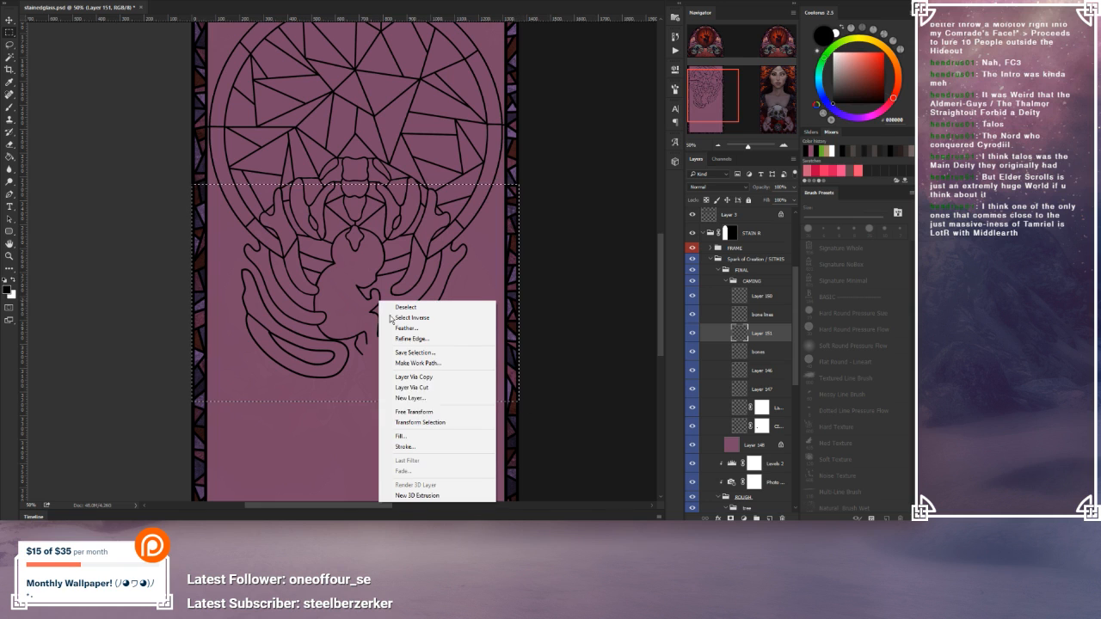
left_click(417, 412)
right_click(363, 289)
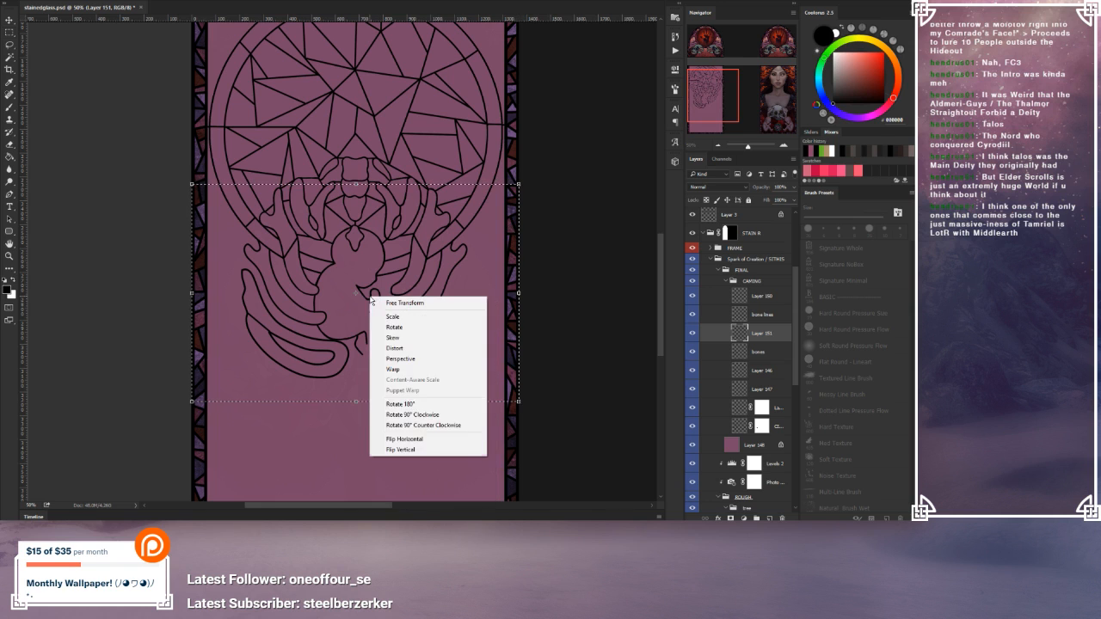
left_click(405, 441)
left_click(10, 32)
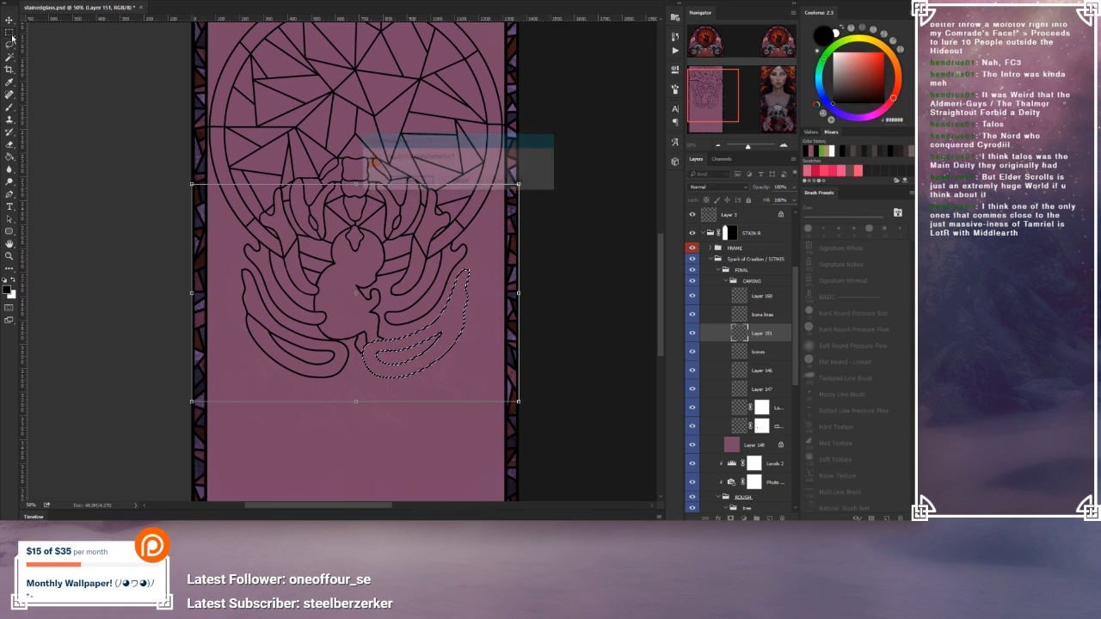
left_click(411, 181)
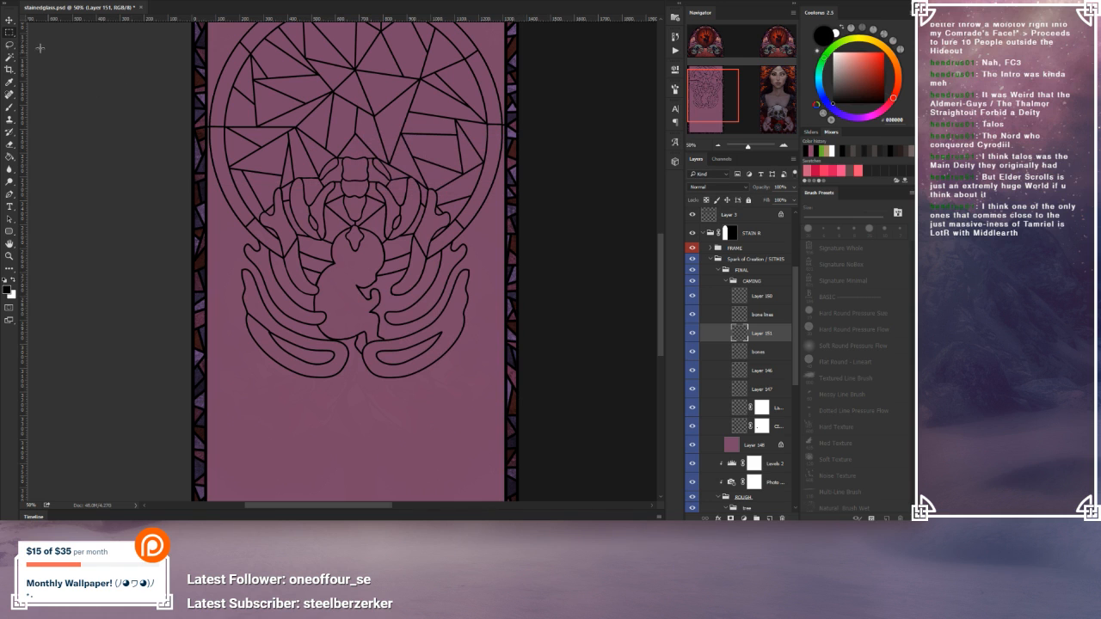
Step: Lower Layer 148's opacity to reveal the sketch beneath the line work
left_click(9, 19)
left_click(786, 146)
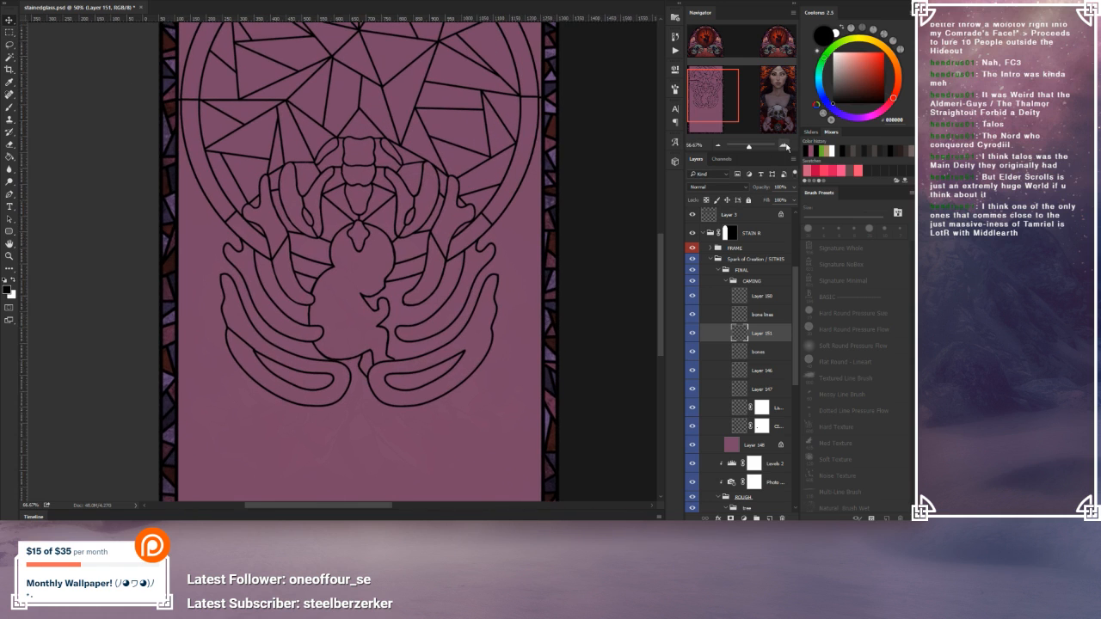
left_click(785, 146)
left_click_drag(529, 259, 524, 231)
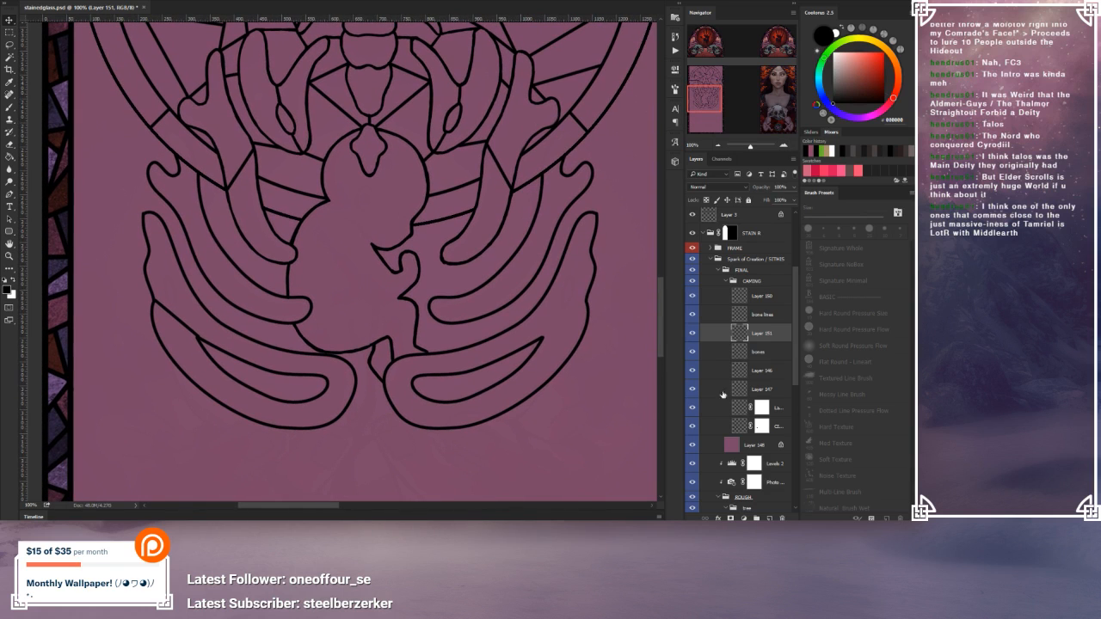
left_click(736, 446)
left_click(793, 187)
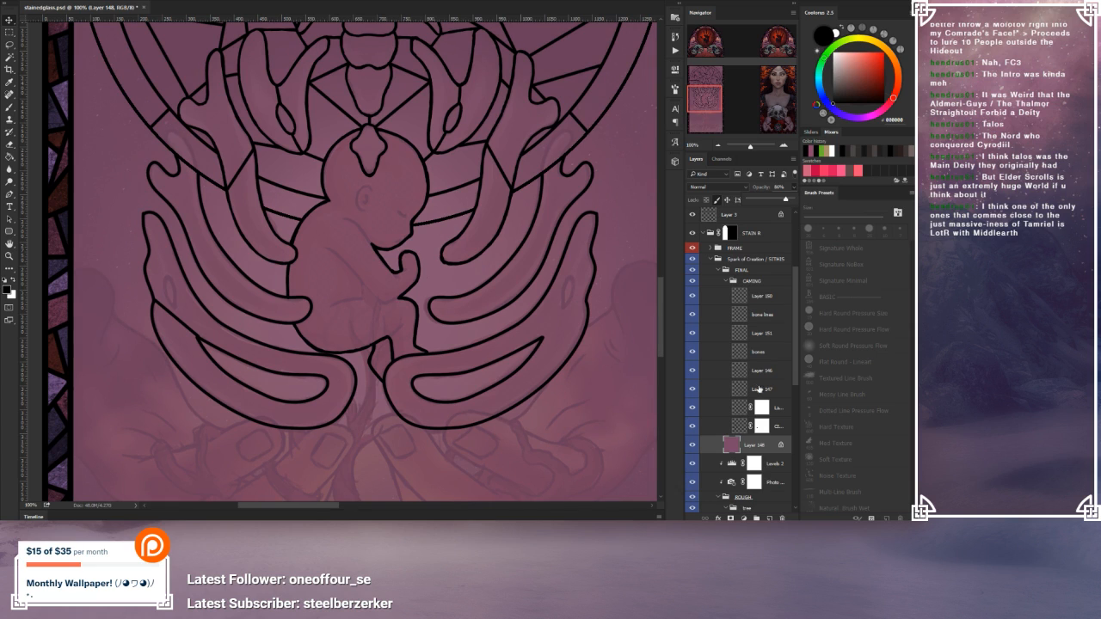
Step: Merge the mirrored rib layer, Layer 151, down into the bones layer and check the result by toggling its visibility
left_click(762, 337)
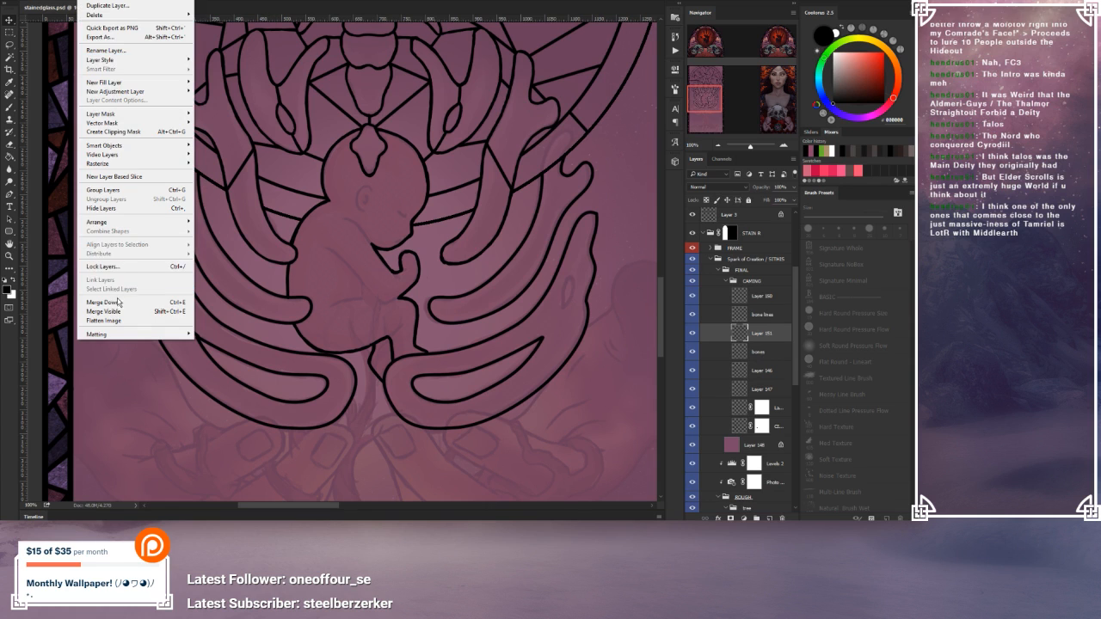
left_click(129, 301)
left_click(693, 335)
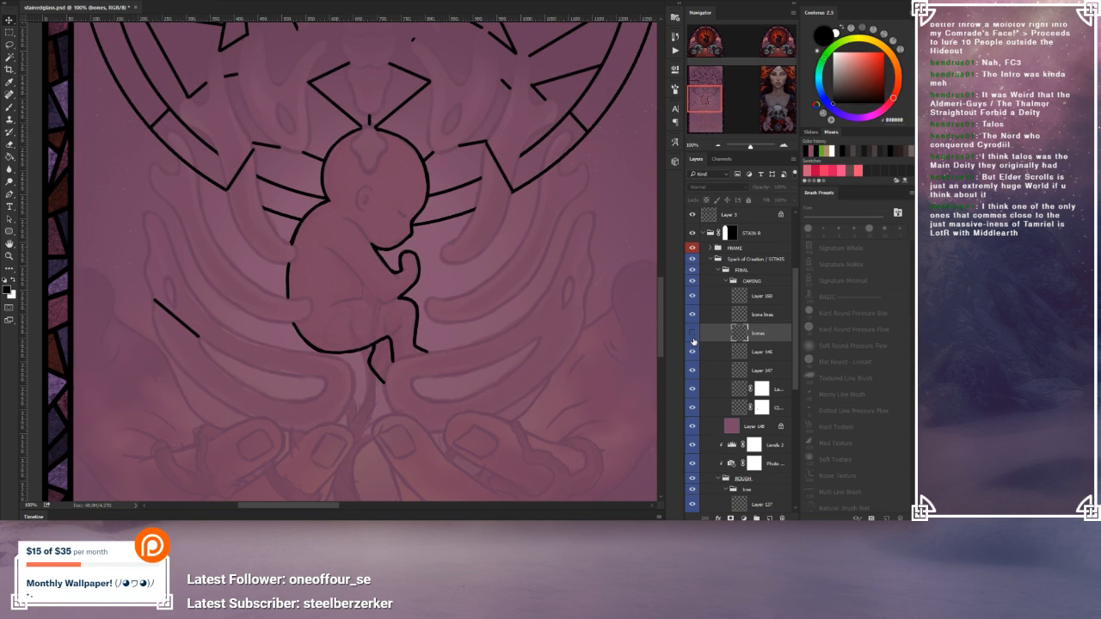
left_click(692, 334)
Step: Lasso the lowest left rib's dividing line on the bone lines layer, then slightly move and rotate it with Free Transform
left_click(751, 316)
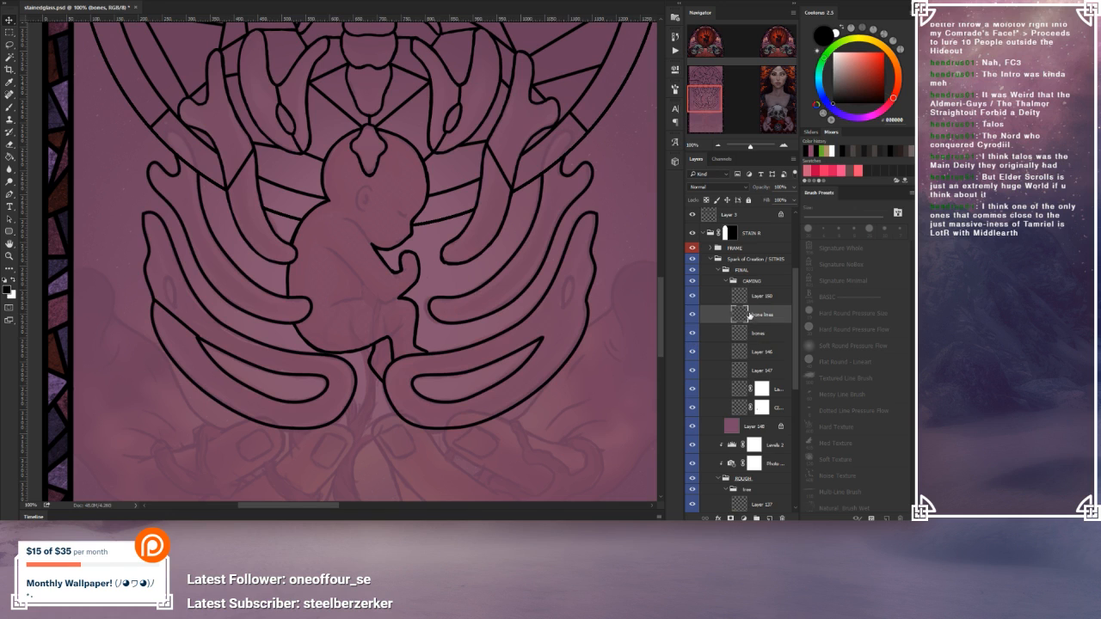
key("l")
mouse_move(143, 241)
left_mouse_down()
mouse_move(177, 381)
mouse_move(144, 243)
left_mouse_up()
right_click(174, 300)
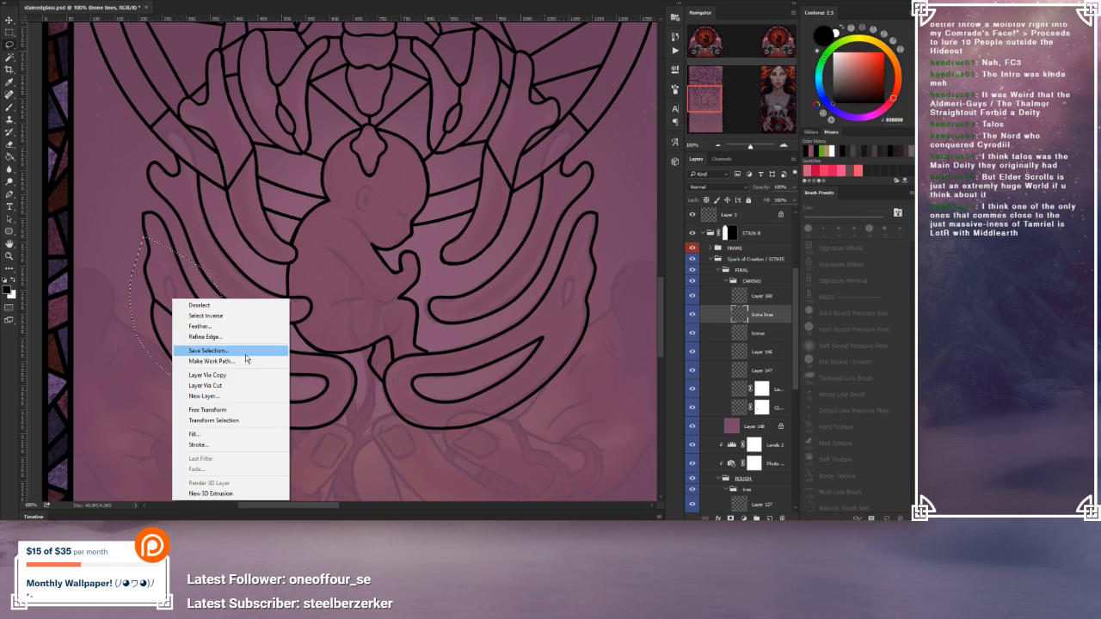
left_click(220, 411)
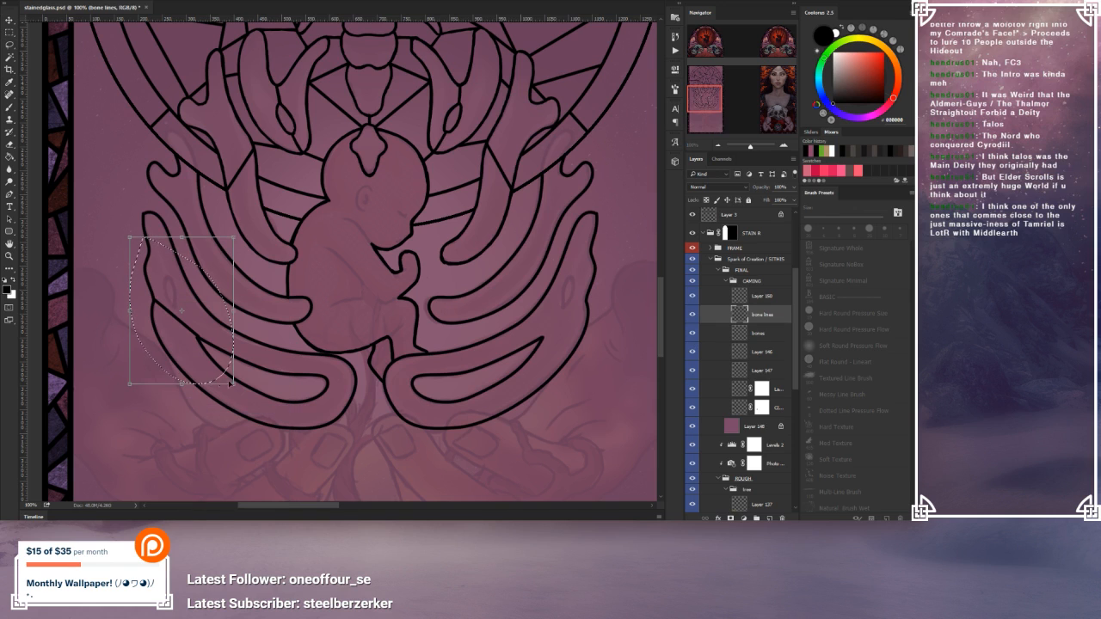
left_click_drag(180, 322, 178, 319)
left_click_drag(273, 353, 272, 355)
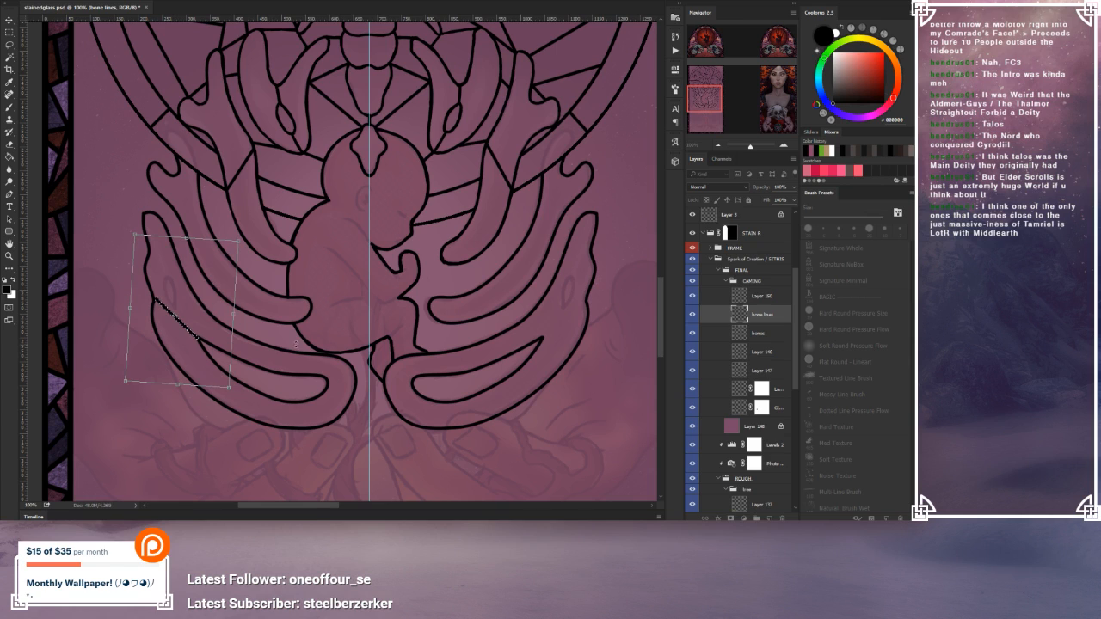
key("Return")
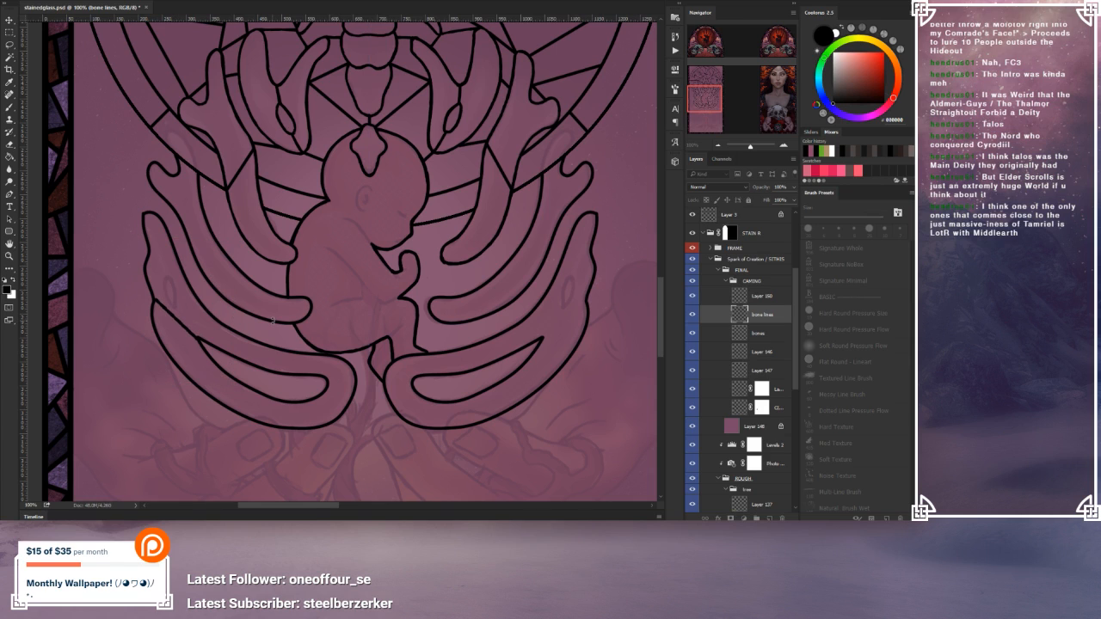
Step: Apply the transform, then lasso the lowest left rib's dividing line and copy it to a new layer
left_click_drag(288, 348, 287, 345)
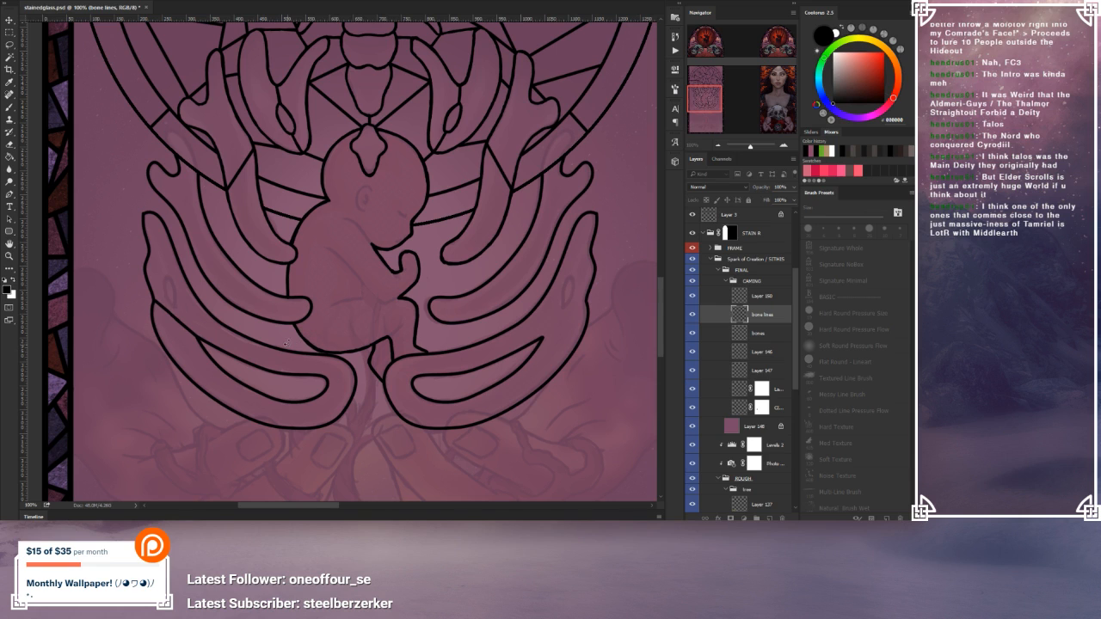
left_click(11, 36)
key("Return")
left_click(10, 46)
mouse_move(202, 263)
left_mouse_down()
mouse_move(93, 264)
mouse_move(255, 370)
left_mouse_up()
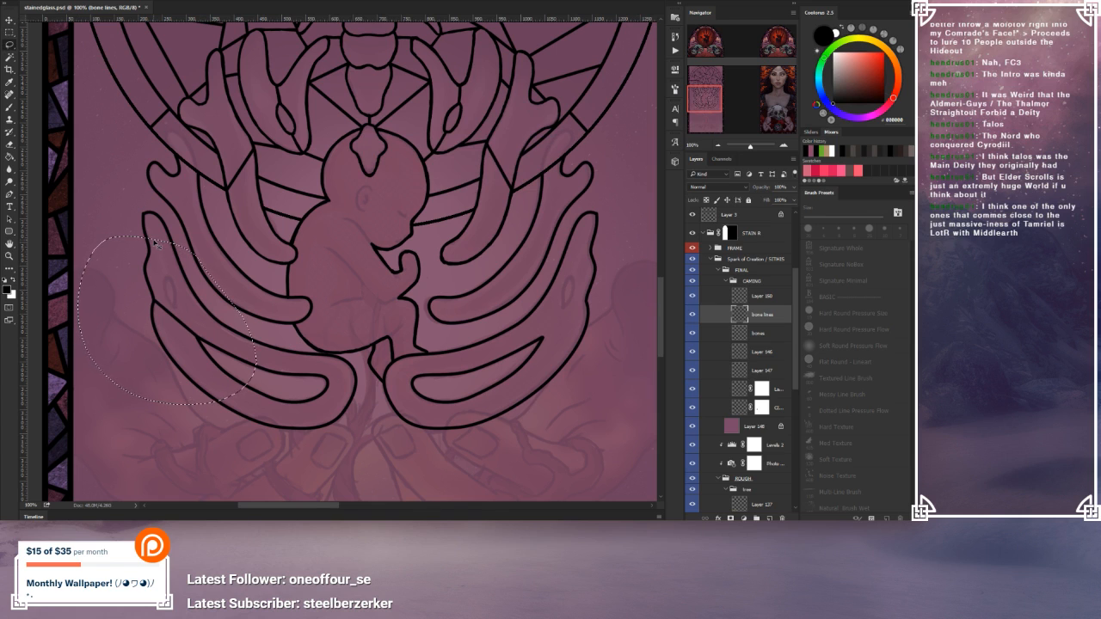
key("ctrl+j")
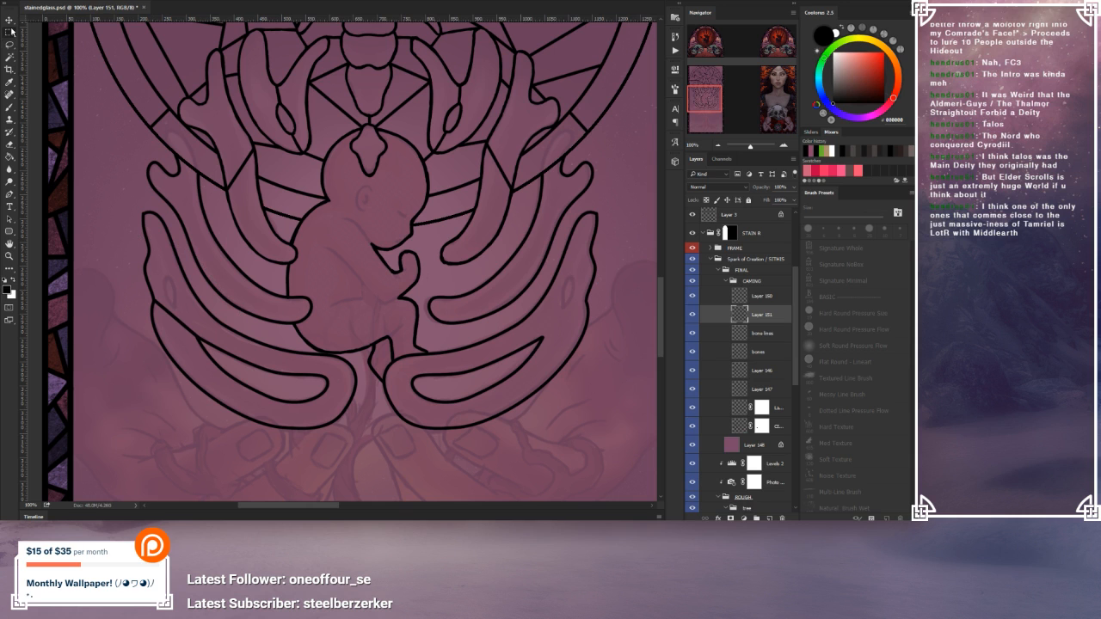
Step: Select a rectangle spanning the panel width and flip the copied dividing line horizontally onto the lowest right rib with Free Transform
left_click_drag(42, 84, 600, 437)
left_click_drag(369, 307, 461, 285)
right_click(444, 289)
left_click(494, 400)
right_click(457, 292)
left_click(499, 431)
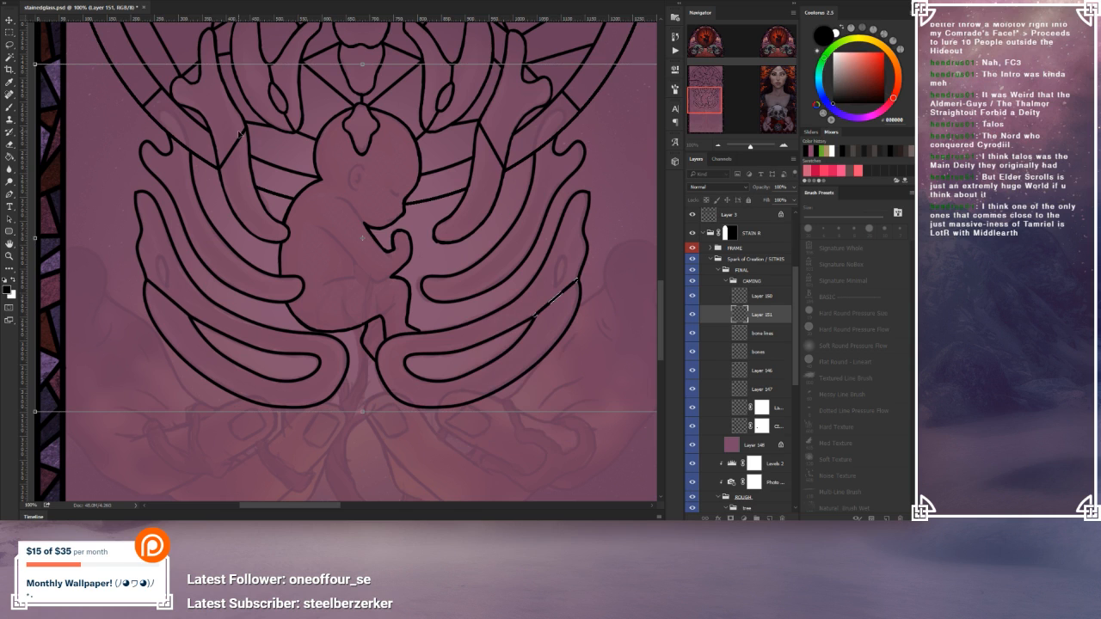
key("m")
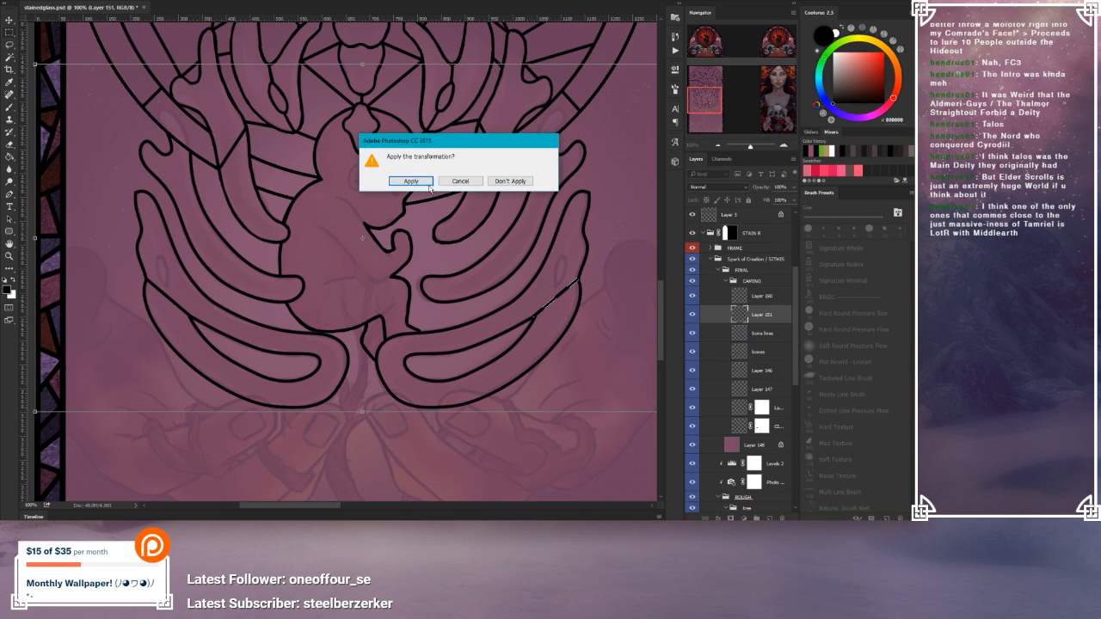
left_click(411, 181)
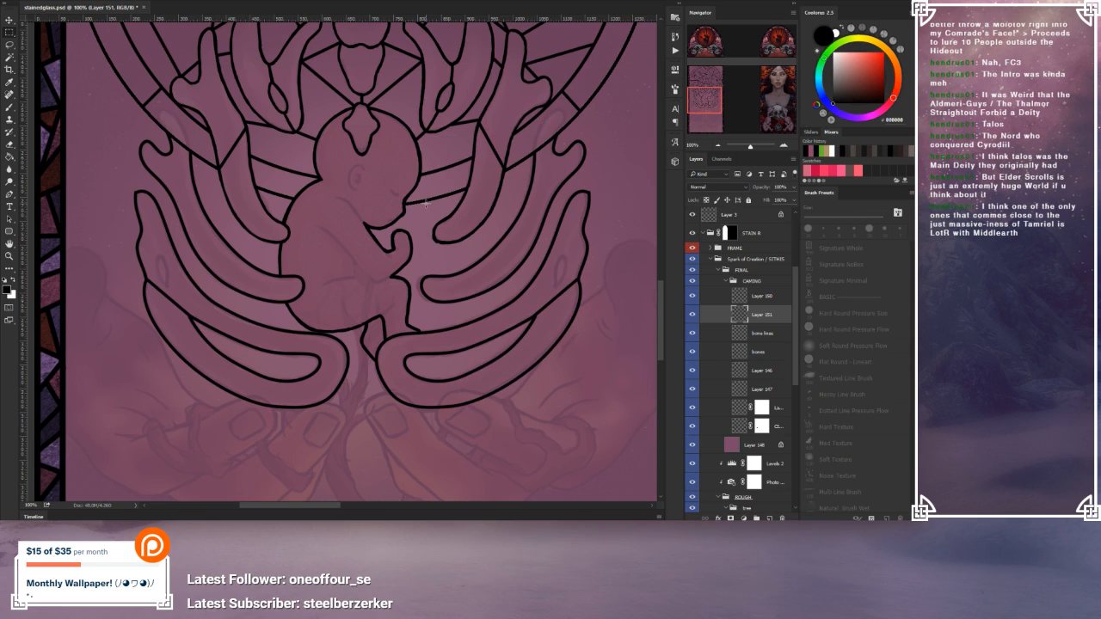
Step: Box-select the mirrored dividing line on the lowest right rib and nudge it upward into place, checking against the centre guide
mouse_move(504, 239)
left_mouse_down()
mouse_move(652, 333)
mouse_move(628, 348)
left_mouse_up()
right_click(574, 287)
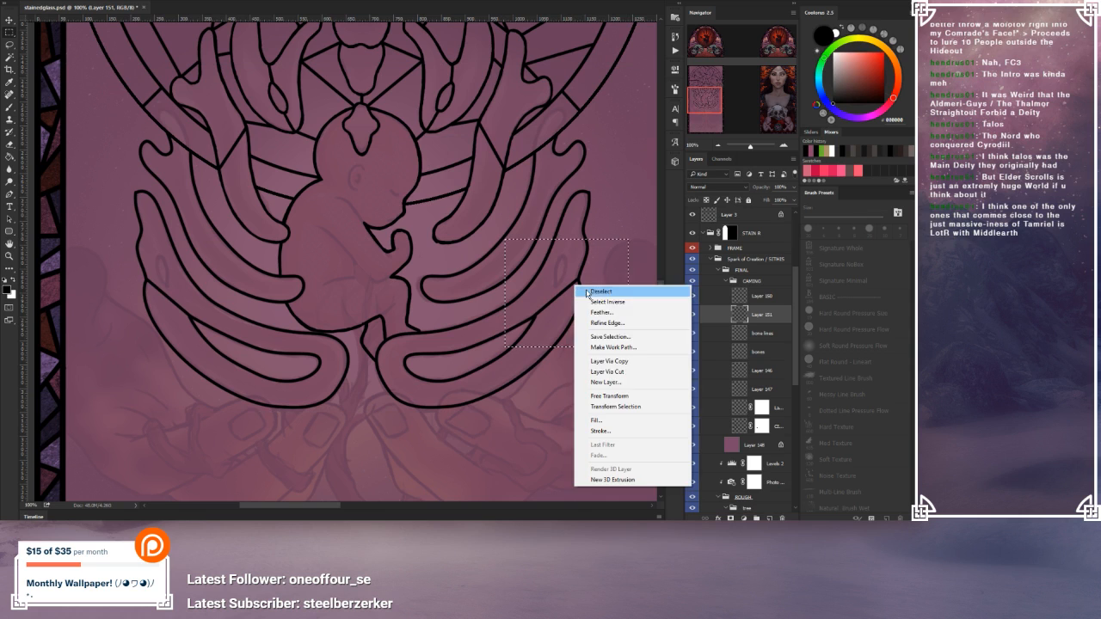
left_click(627, 399)
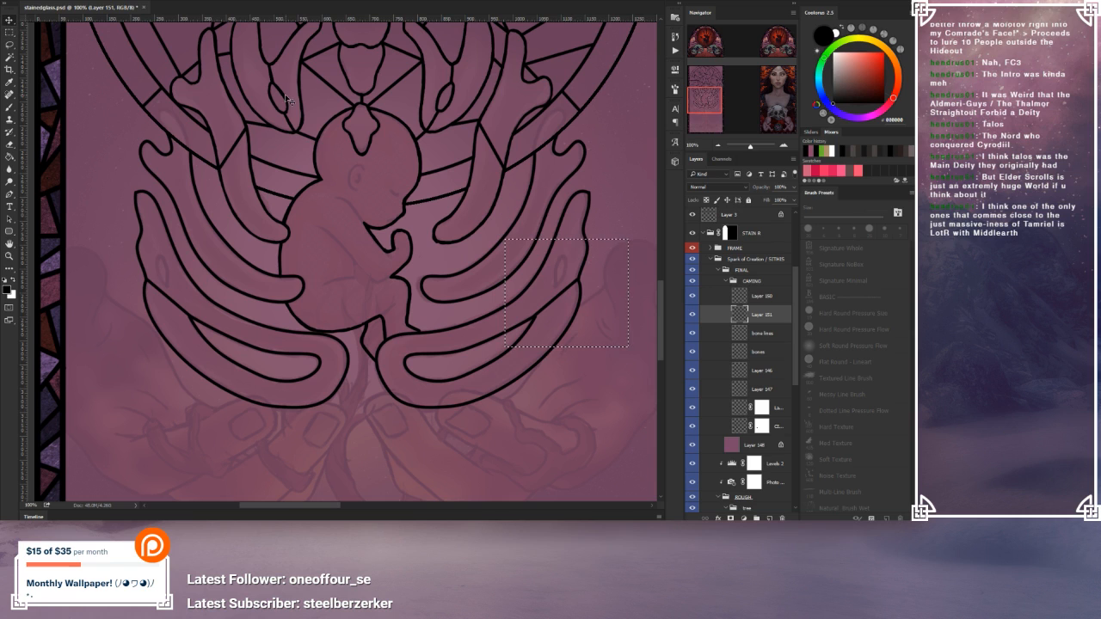
key("ctrl+d")
left_click(9, 33)
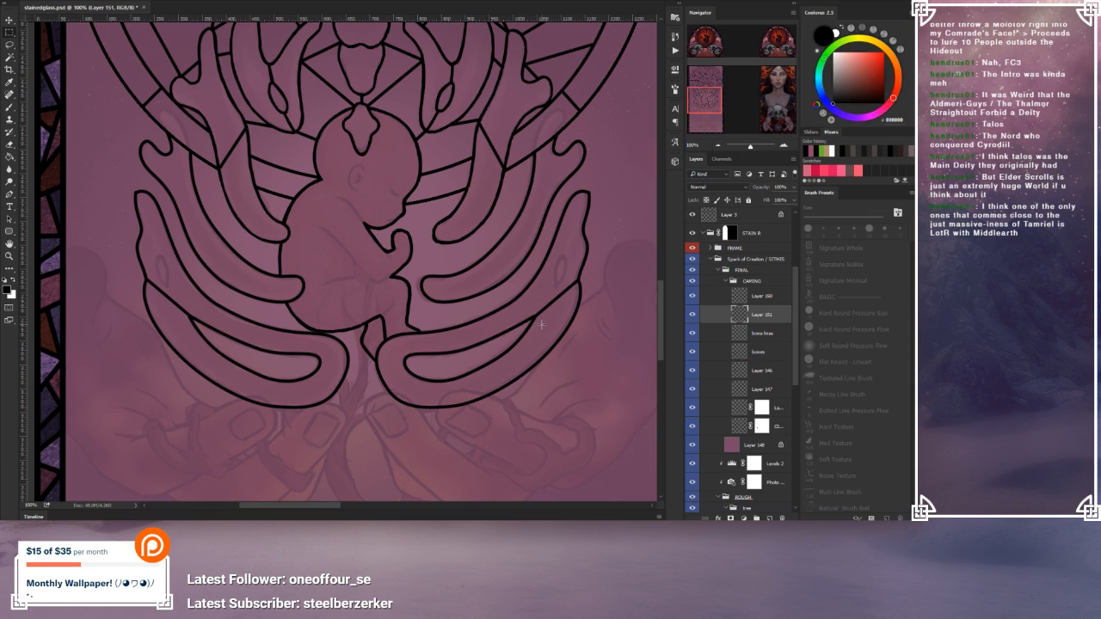
mouse_move(439, 236)
left_mouse_down()
mouse_move(621, 351)
mouse_move(580, 370)
left_mouse_up()
right_click(521, 297)
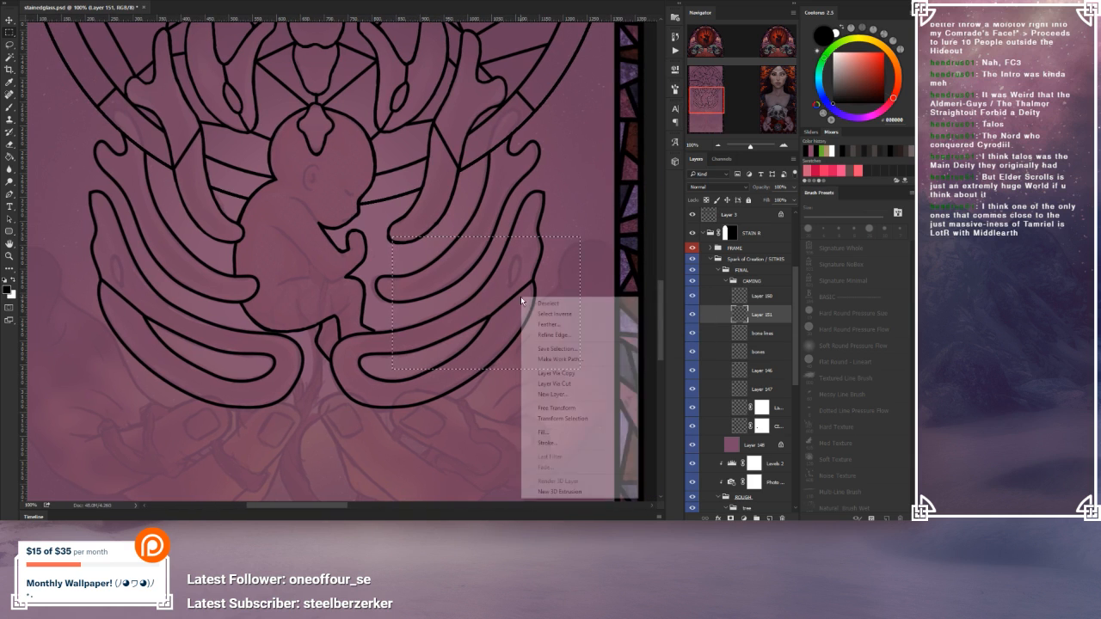
left_click(559, 418)
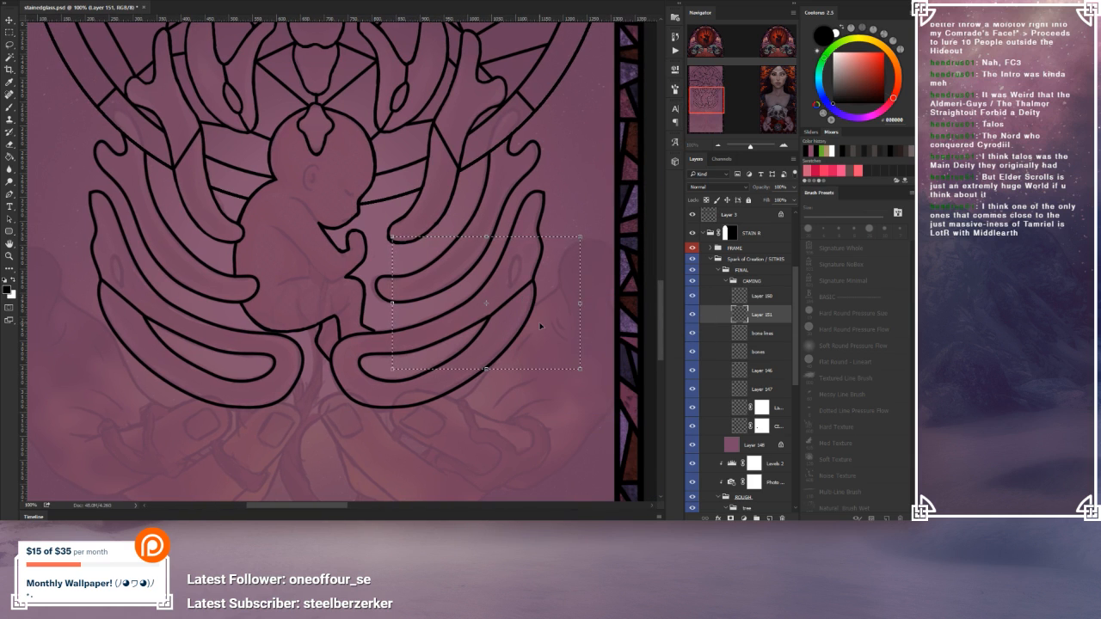
left_click(9, 21)
key("Up")
key("ctrl+;")
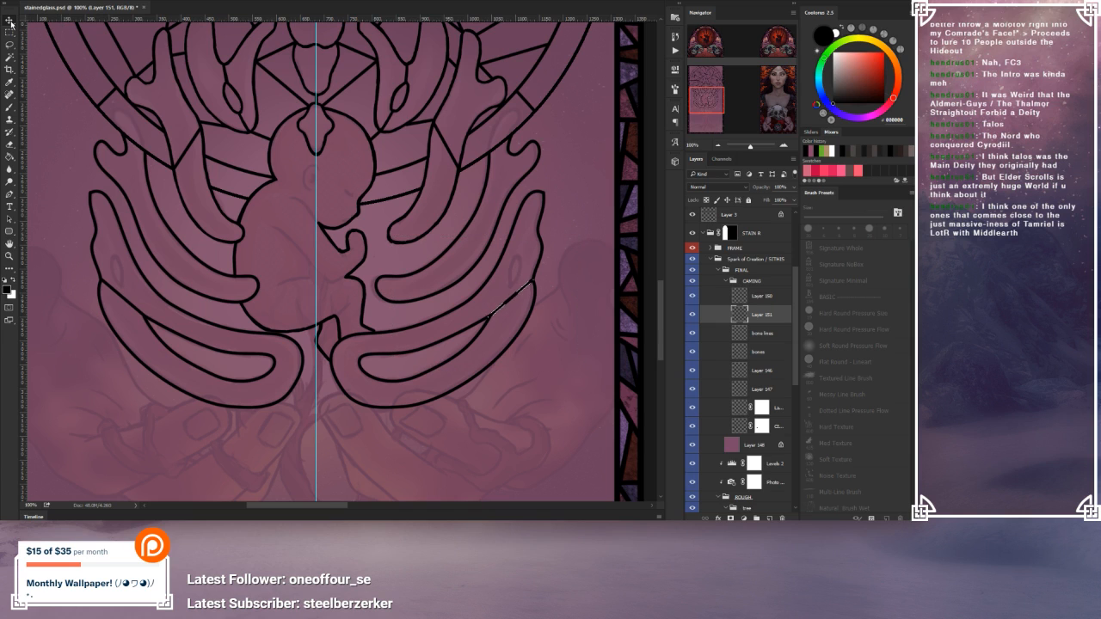
key("ctrl+h")
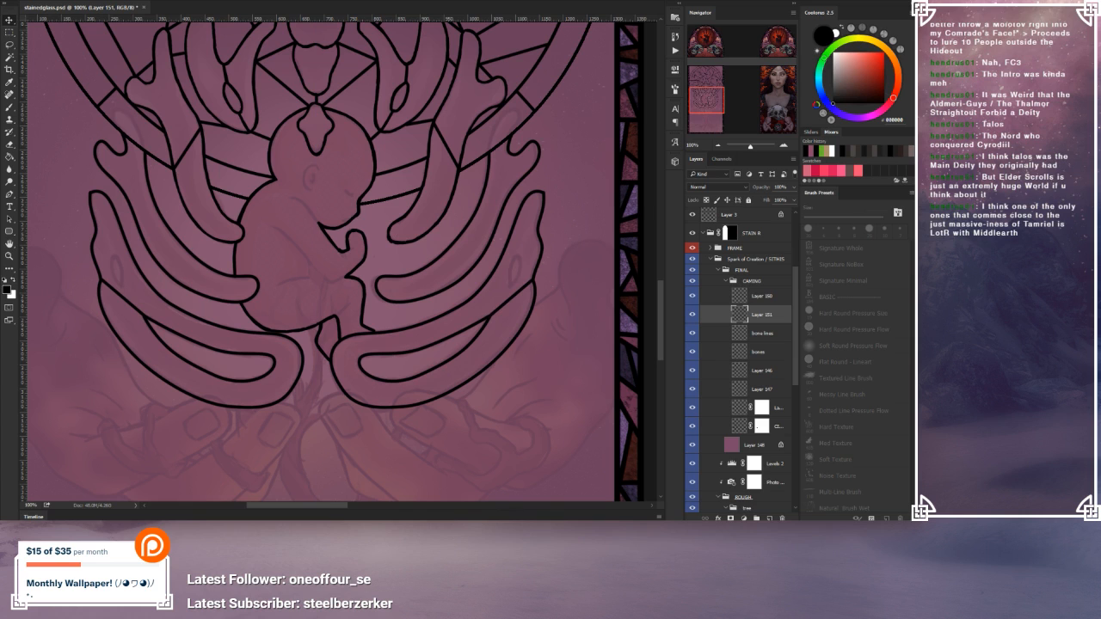
Step: Merge the mirrored dividing line, Layer 151, down into the bone lines layer
left_click(9, 34)
right_click(78, 24)
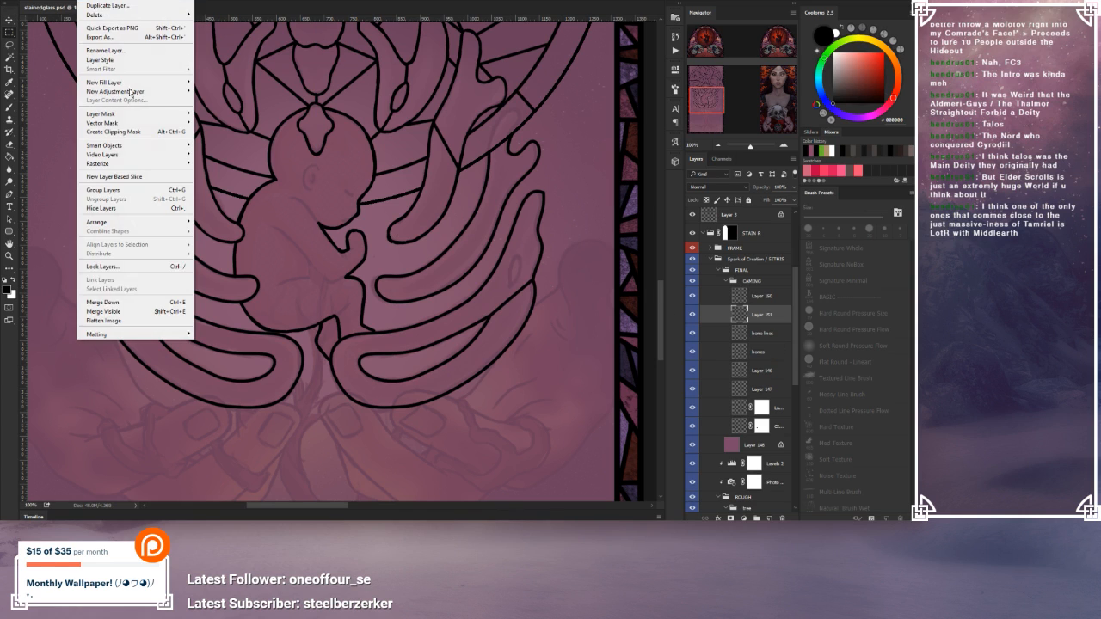
left_click(137, 305)
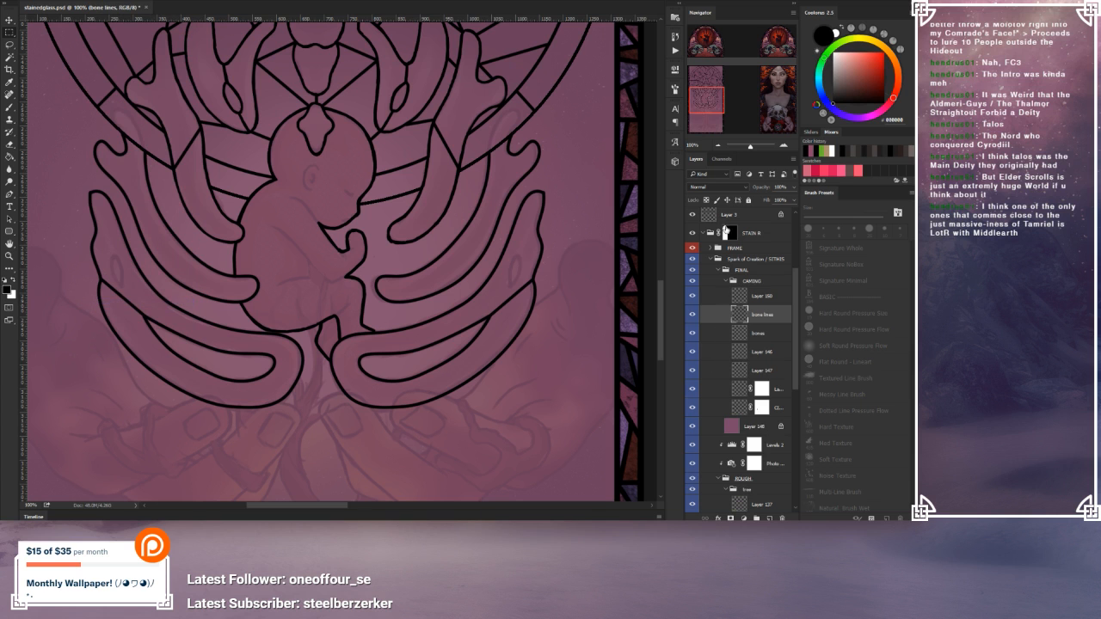
left_click(719, 145)
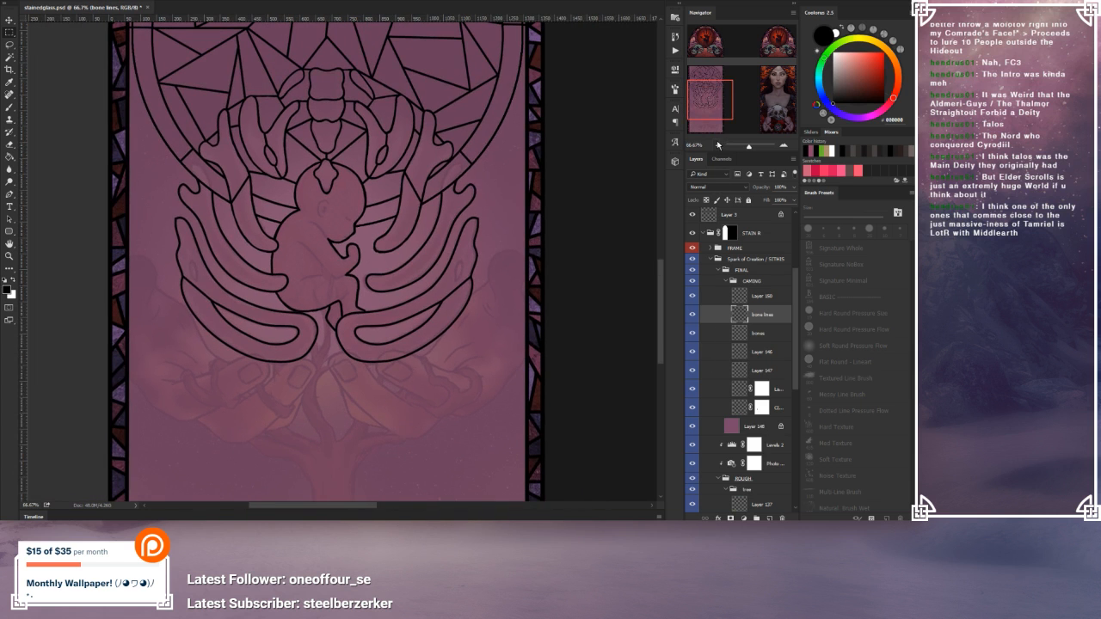
left_click_drag(504, 140, 523, 197)
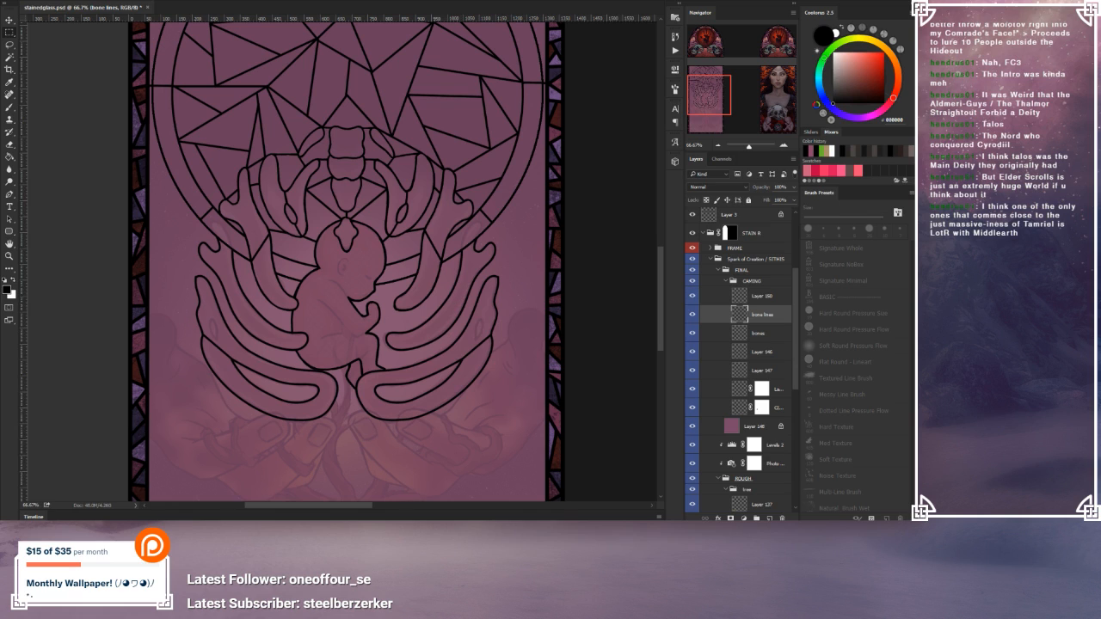
Step: Draw a short straight Pen path bridging the gap between two right ribs beside the figure
left_click(9, 196)
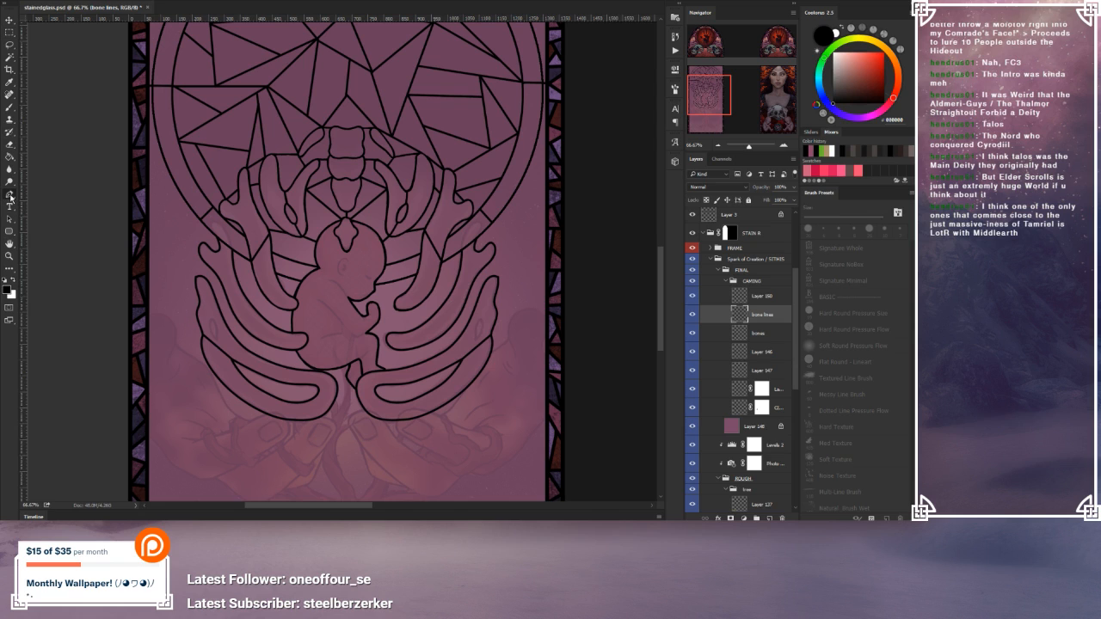
left_click(450, 294)
left_click(442, 336)
left_click(784, 148)
left_click(784, 147)
left_click_drag(571, 274, 409, 172)
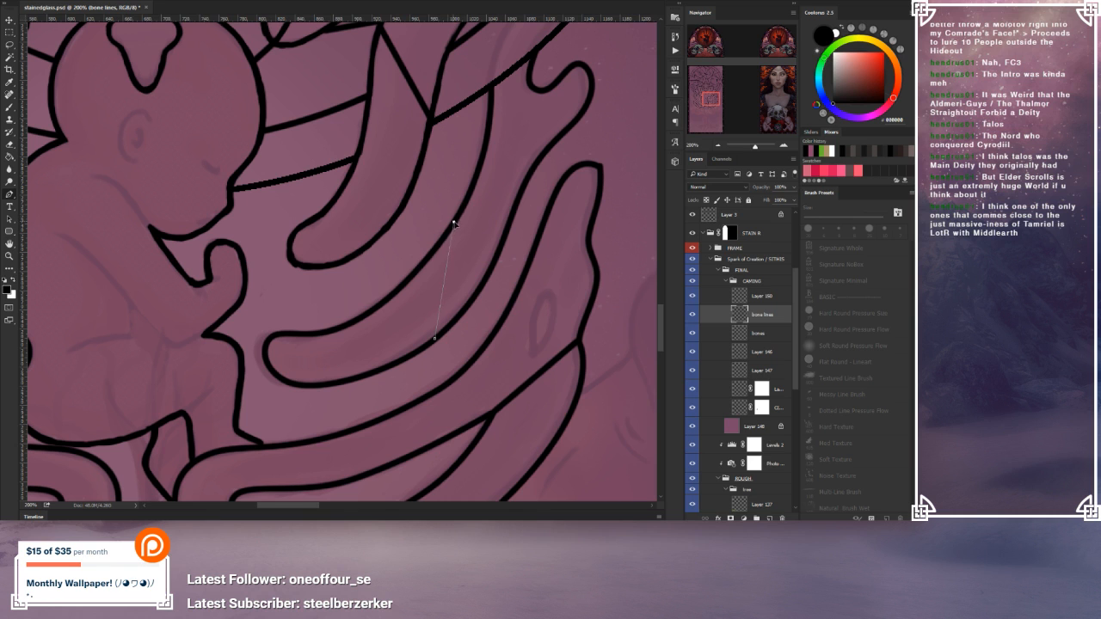
left_click(718, 148)
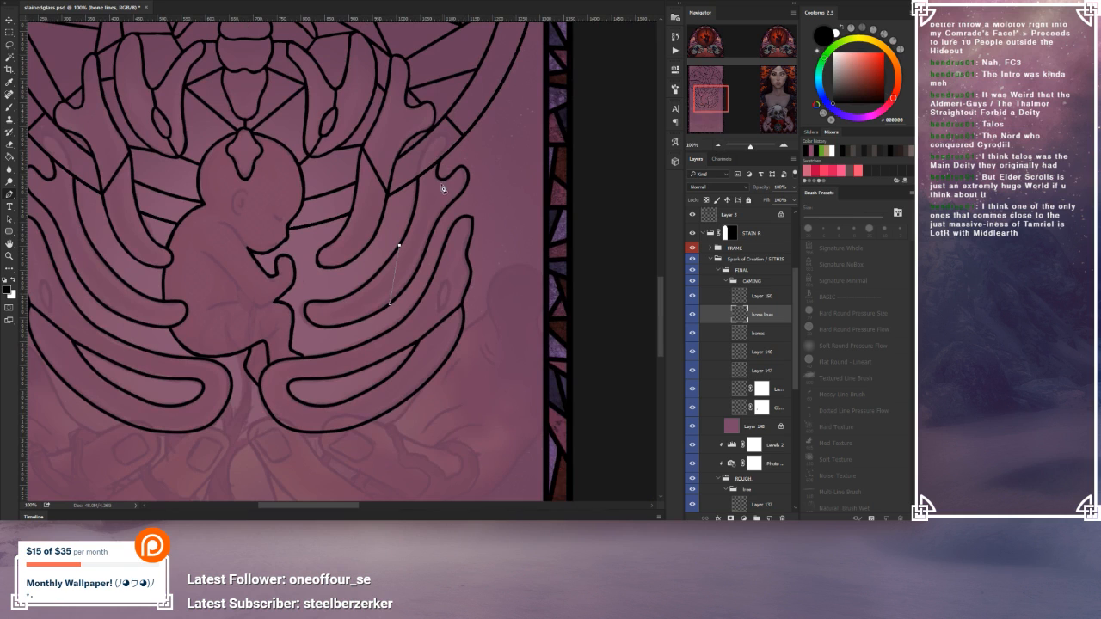
Step: Stroke the short path between the right ribs on the bone lines layer and delete the path
right_click(413, 268)
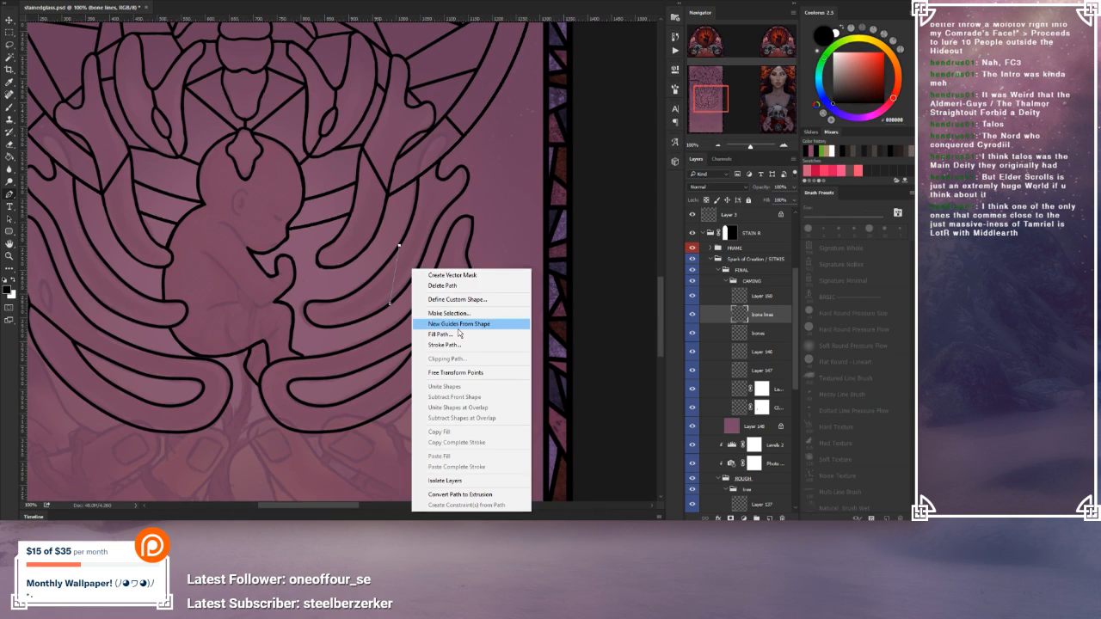
left_click(464, 349)
left_click(523, 159)
right_click(451, 219)
left_click(469, 233)
left_click_drag(372, 298, 423, 303)
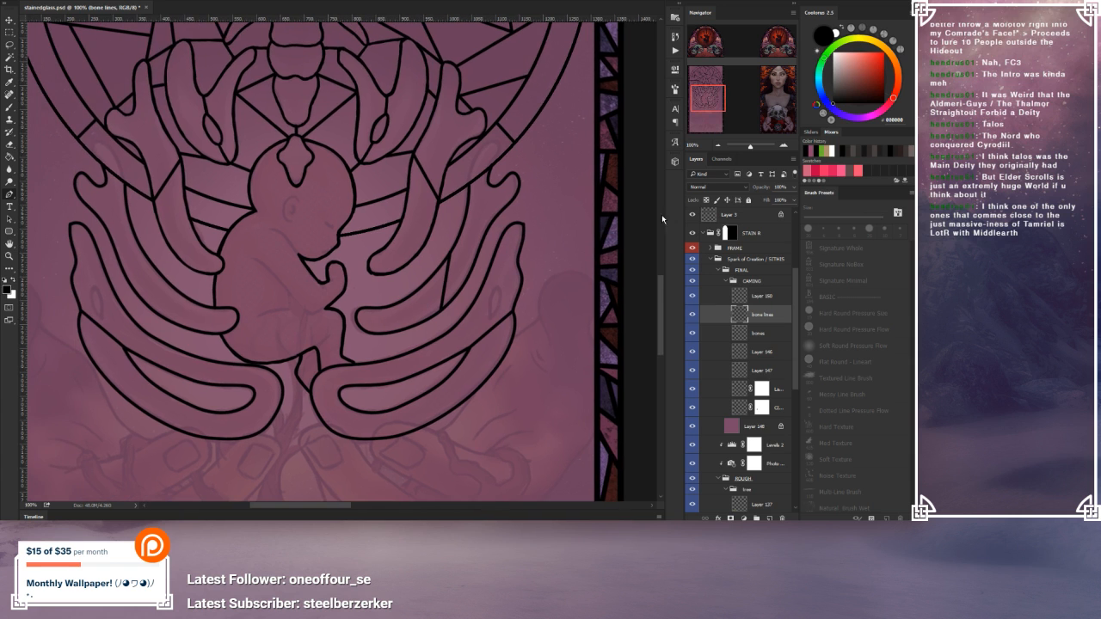
Step: Raise Layer 148's opacity to fade the sketch and judge the line work
left_click(717, 147)
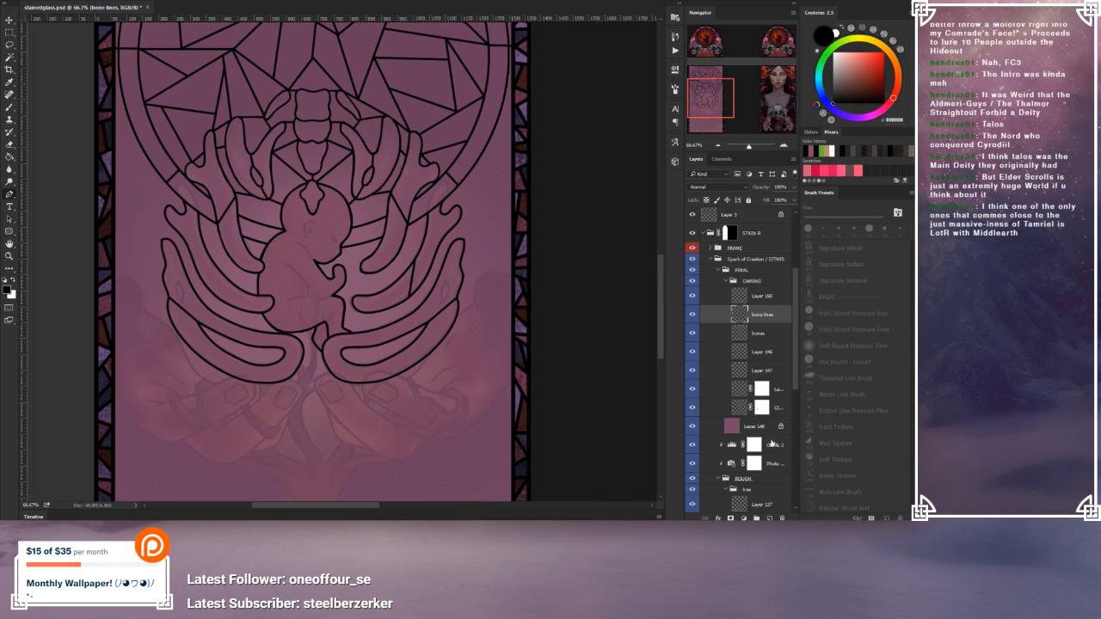
left_click(768, 429)
left_click(794, 187)
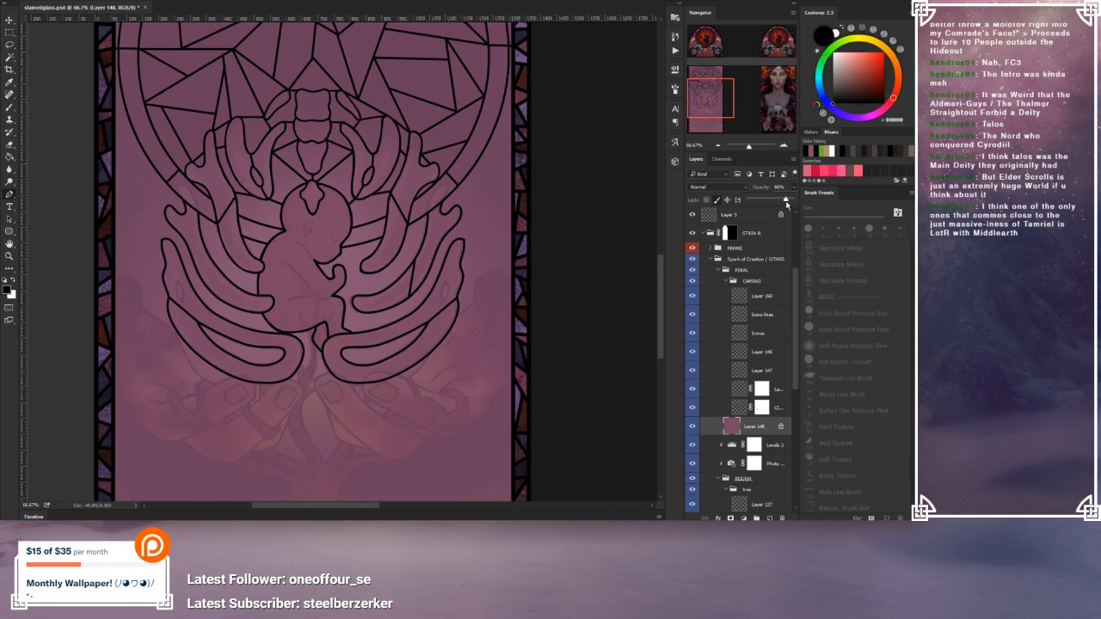
left_click_drag(788, 203, 791, 203)
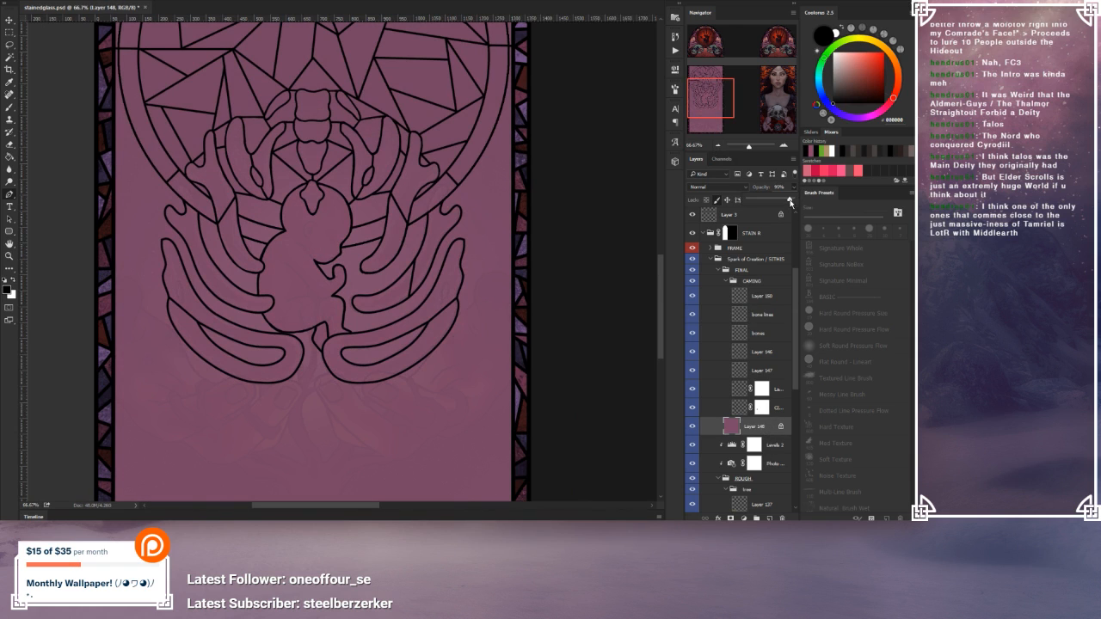
Step: Step back through the opacity change and the stroke between the right ribs, then delete the leftover path
left_click(761, 316)
left_click_drag(486, 197, 516, 277)
left_click(53, 2)
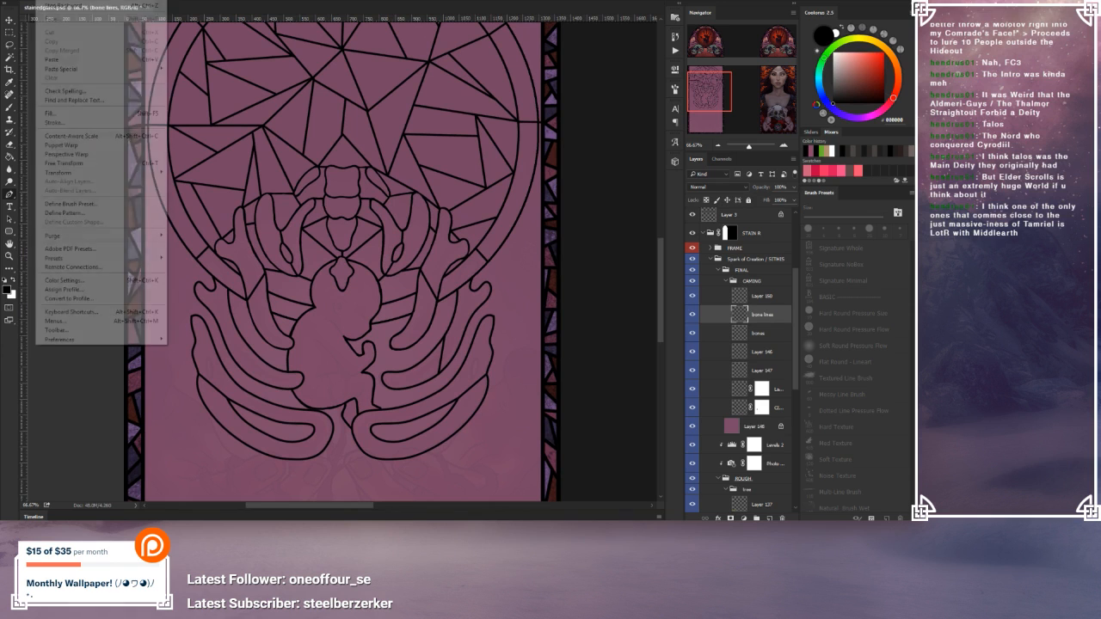
left_click(56, 7)
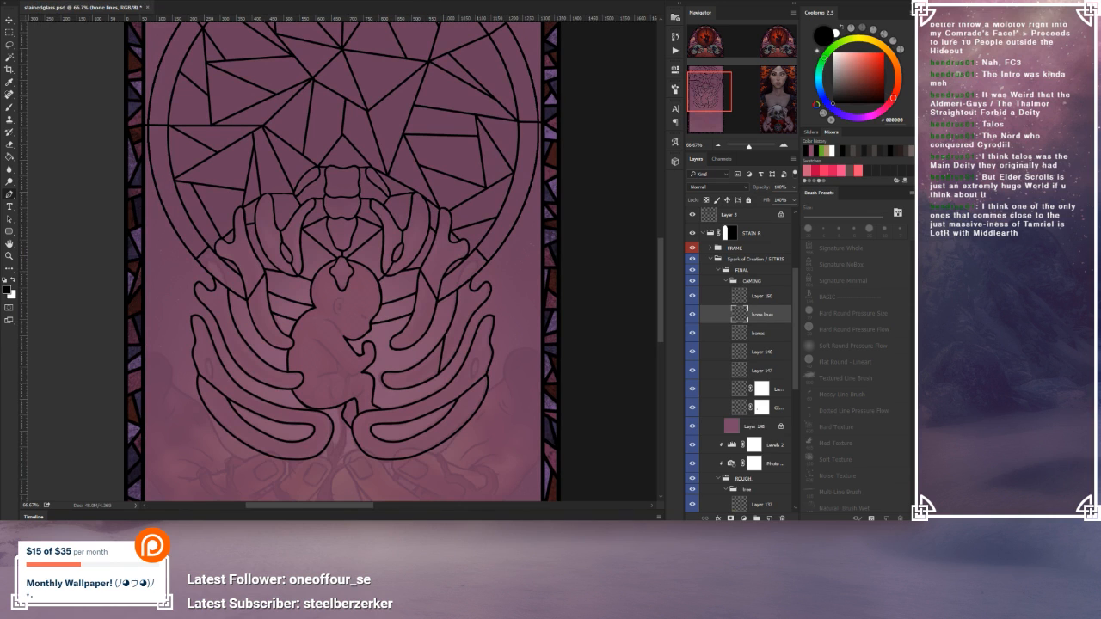
left_click(53, 1)
left_click(57, 6)
left_click(53, 2)
left_click(54, 5)
right_click(527, 278)
left_click(564, 293)
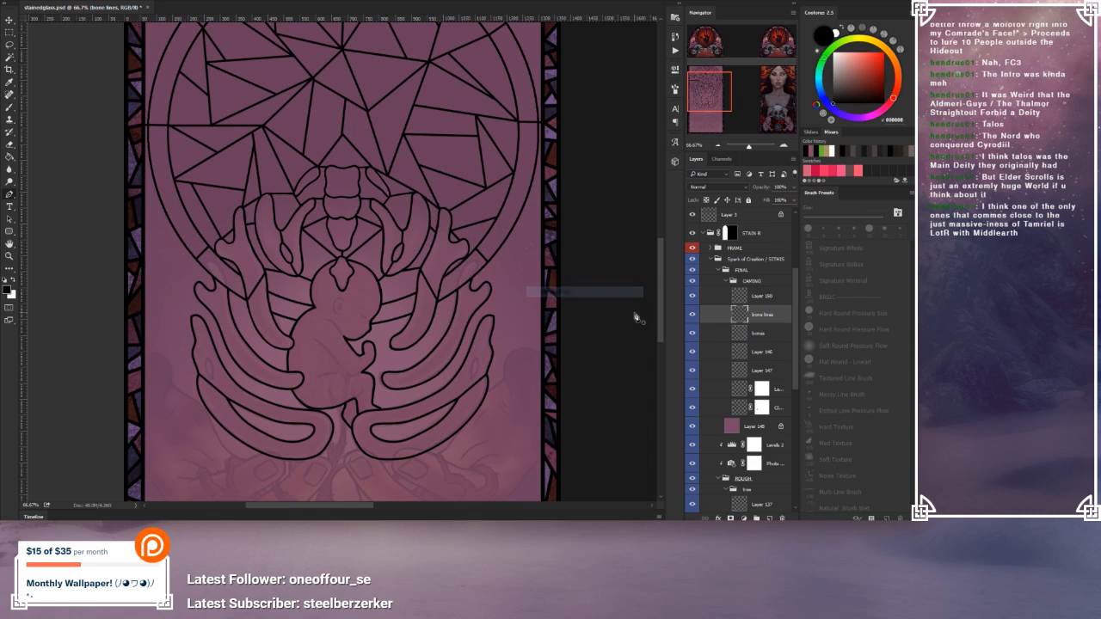
Step: Raise Layer 148's opacity to fade the sketch again and save stainedglass.psd
left_click(748, 428)
left_click(793, 199)
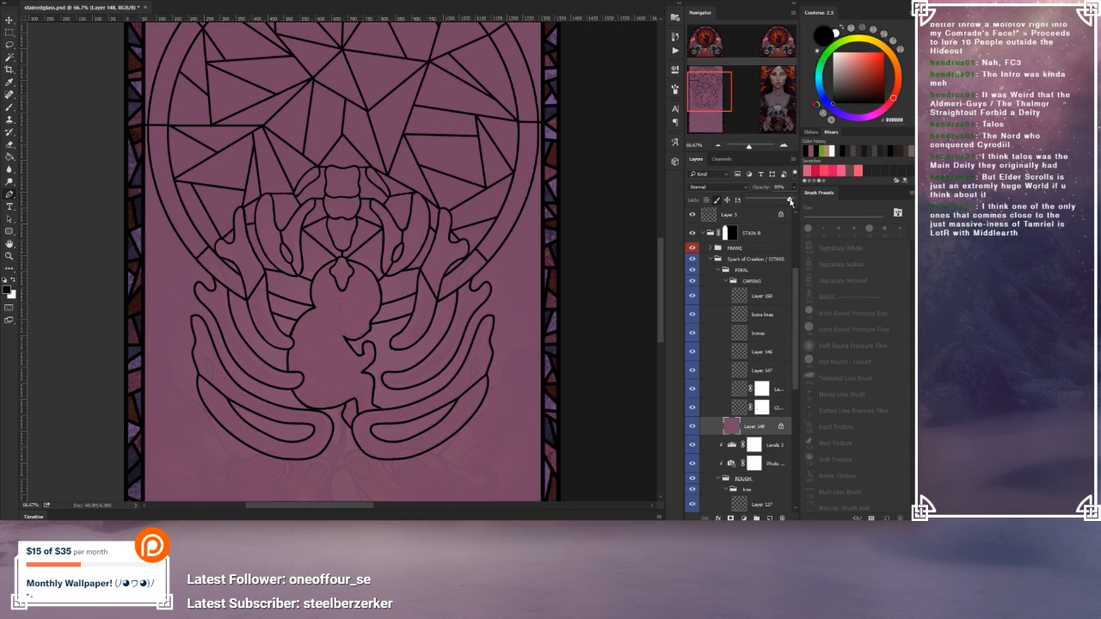
left_click_drag(410, 170, 407, 201)
left_click(28, 1)
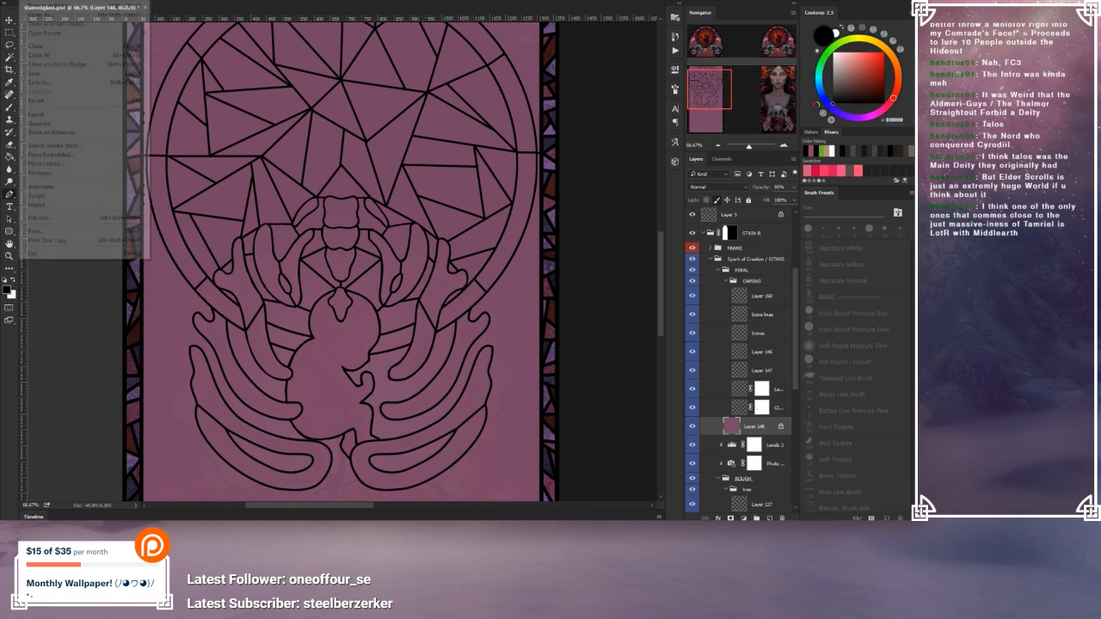
left_click(58, 76)
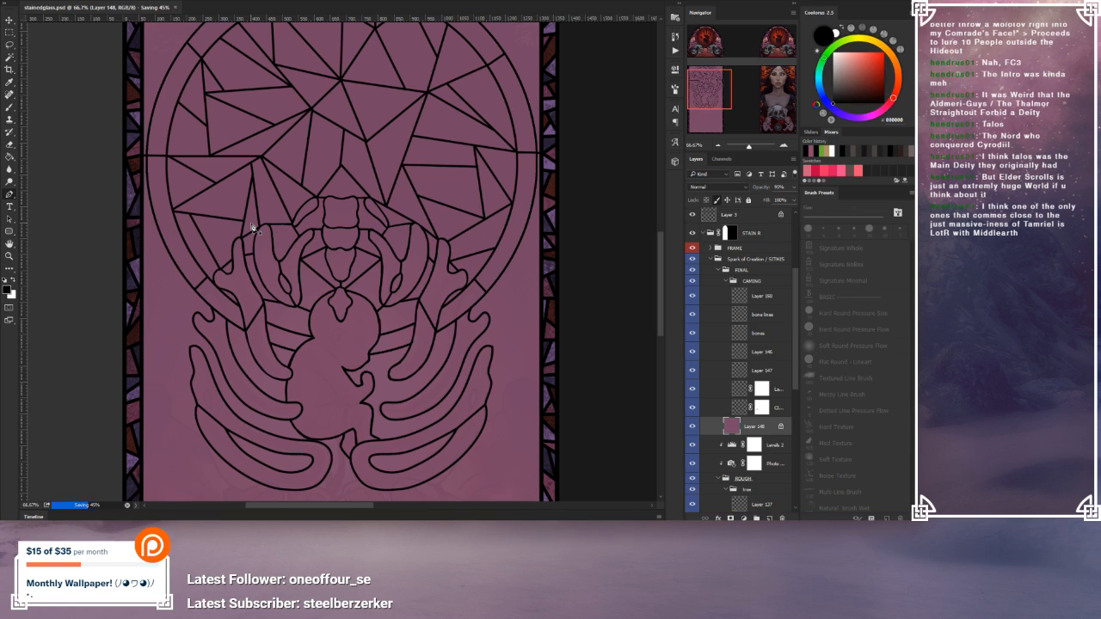
left_click_drag(445, 356, 494, 325)
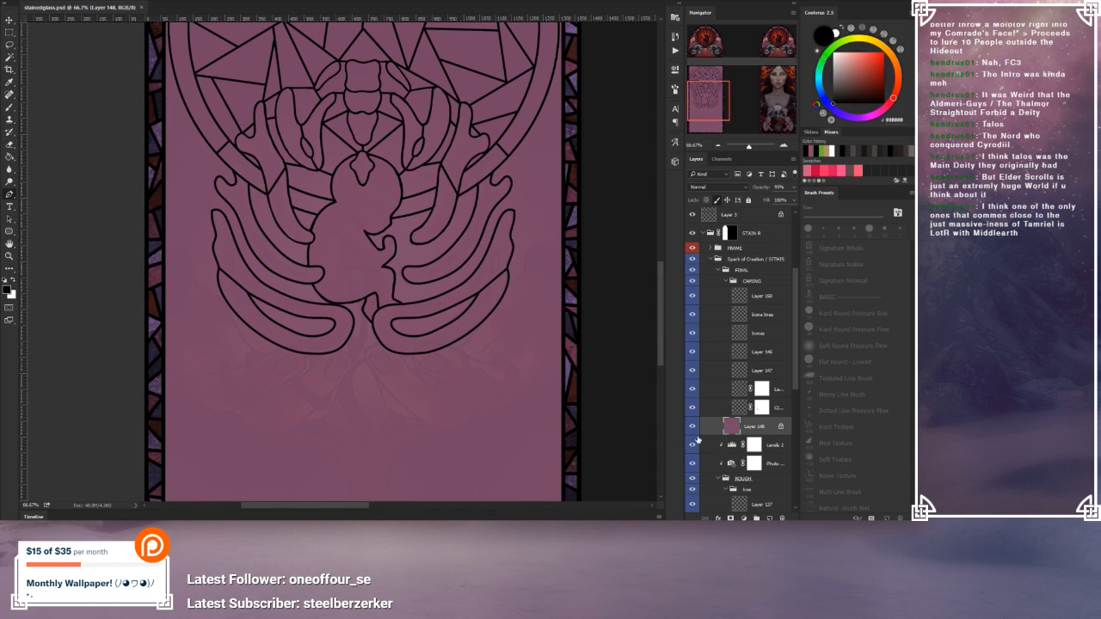
scroll(565, 425, "up", 10)
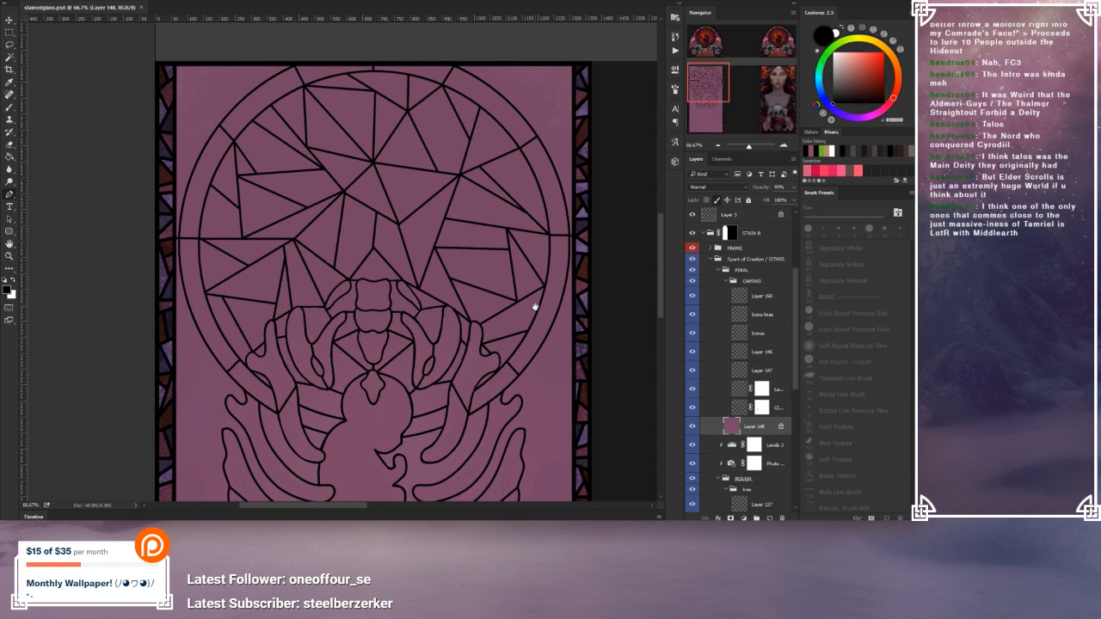
left_click_drag(535, 307, 535, 305)
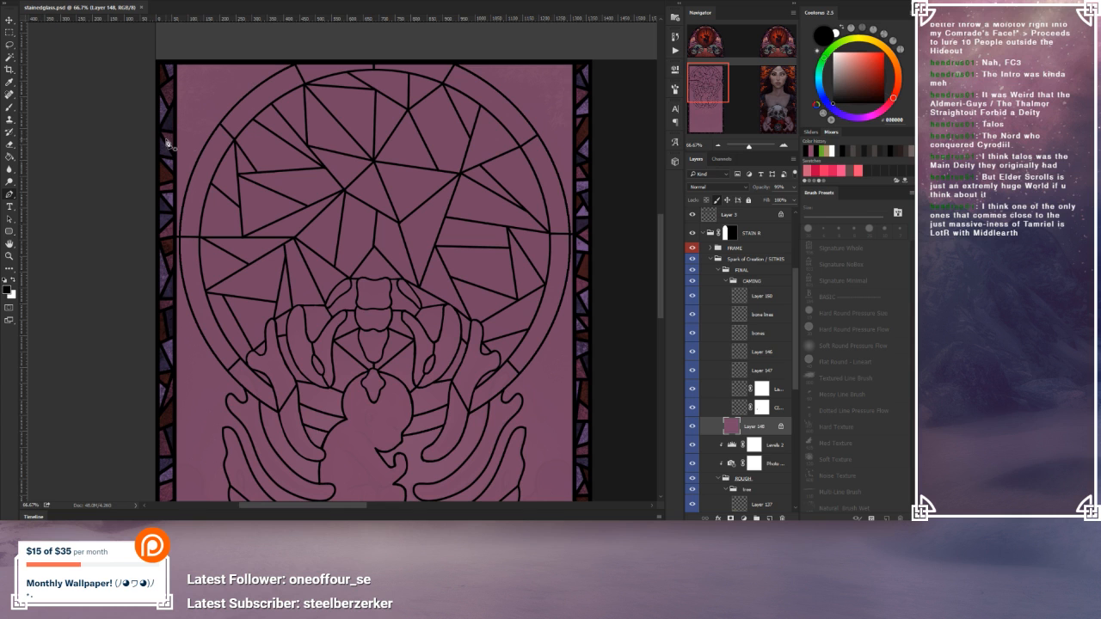
left_click_drag(365, 307, 332, 129)
left_click_drag(380, 393, 408, 212)
left_click_drag(415, 325, 406, 275)
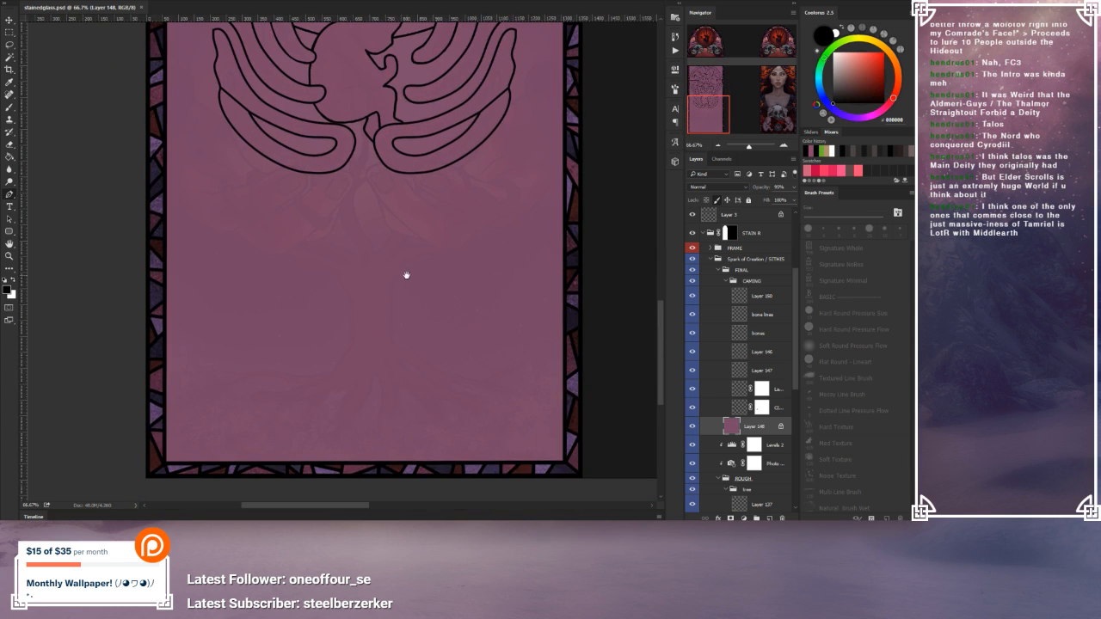
Step: Check which lines Layer 146 holds by toggling its visibility, and rename it "center"
left_click_drag(369, 102, 392, 421)
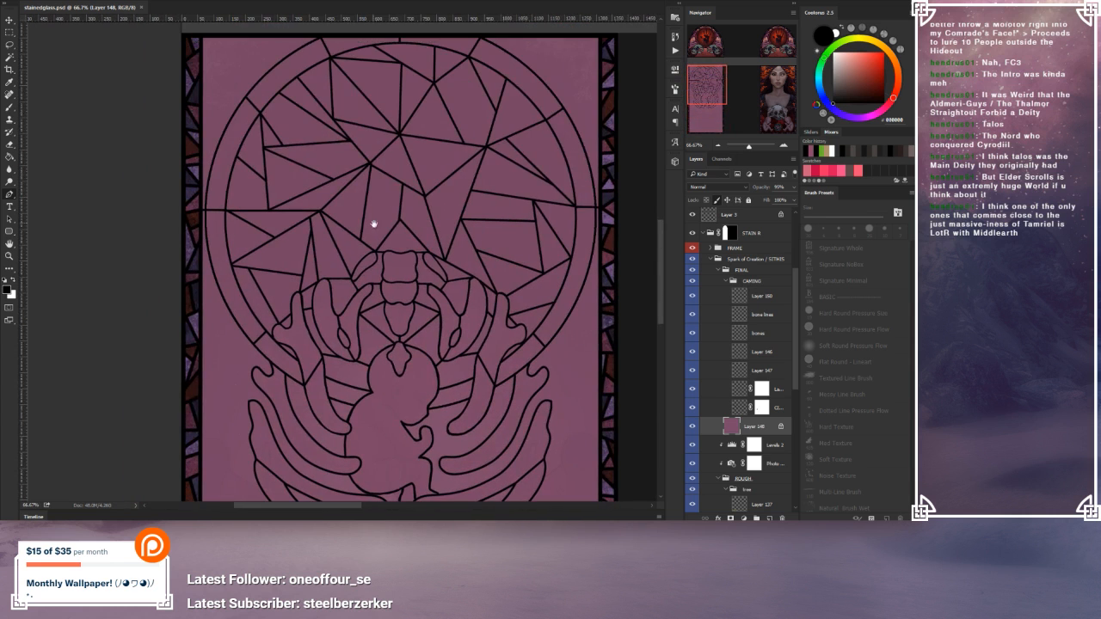
left_click_drag(433, 321, 414, 162)
left_click_drag(395, 332, 381, 267)
left_click_drag(375, 307, 416, 302)
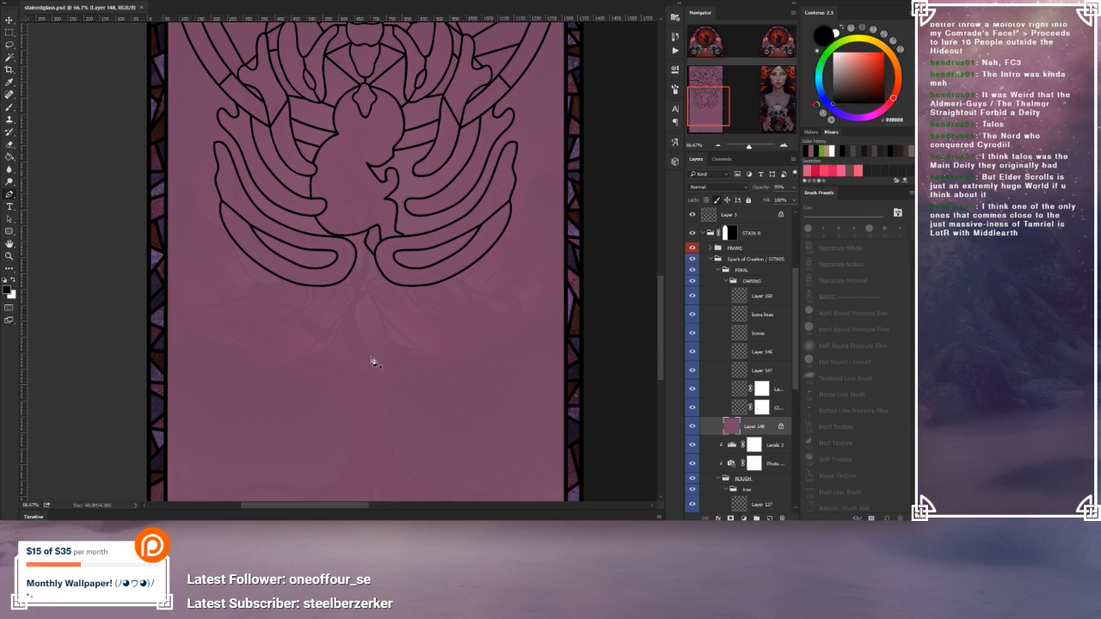
mouse_move(396, 333)
left_mouse_down()
mouse_move(401, 278)
mouse_move(388, 361)
mouse_move(400, 341)
left_mouse_up()
left_click_drag(400, 278, 398, 312)
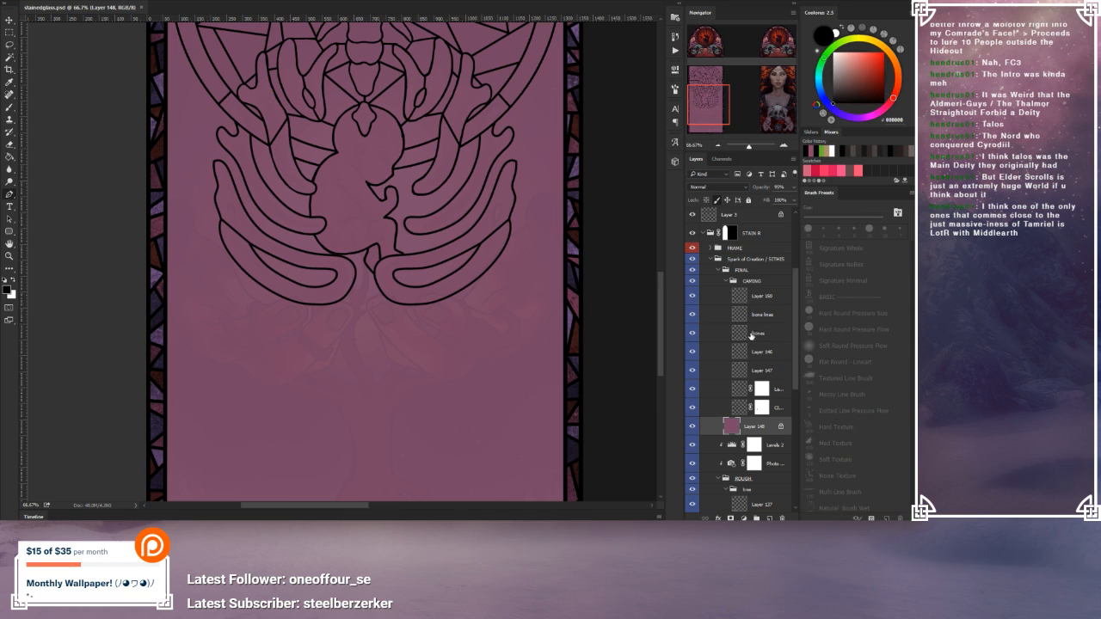
left_click(770, 351)
left_click(691, 353)
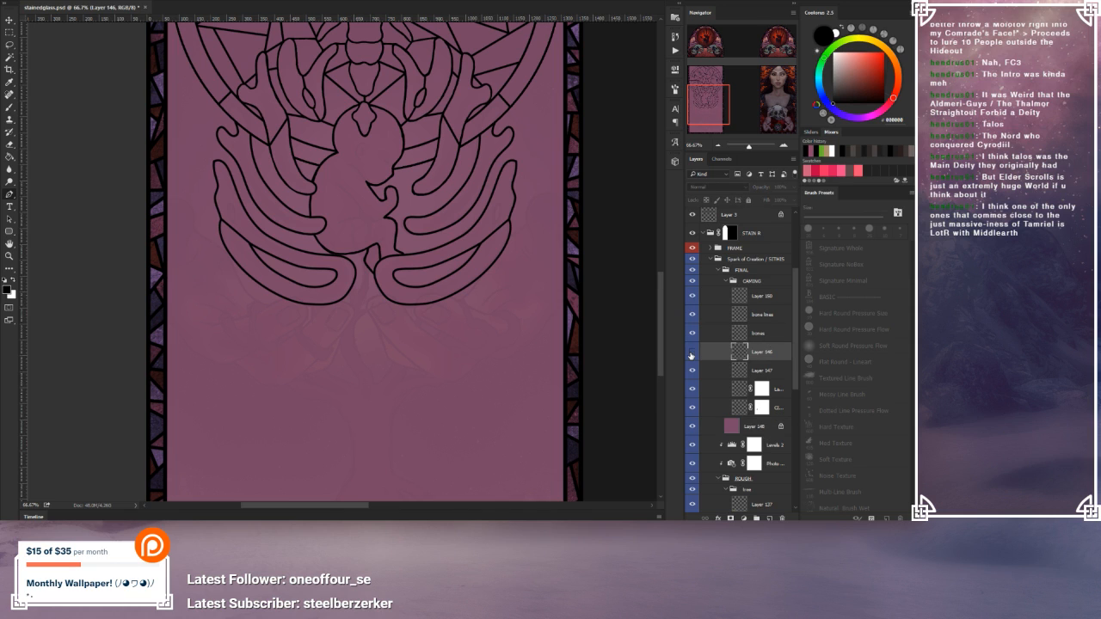
left_click(690, 352)
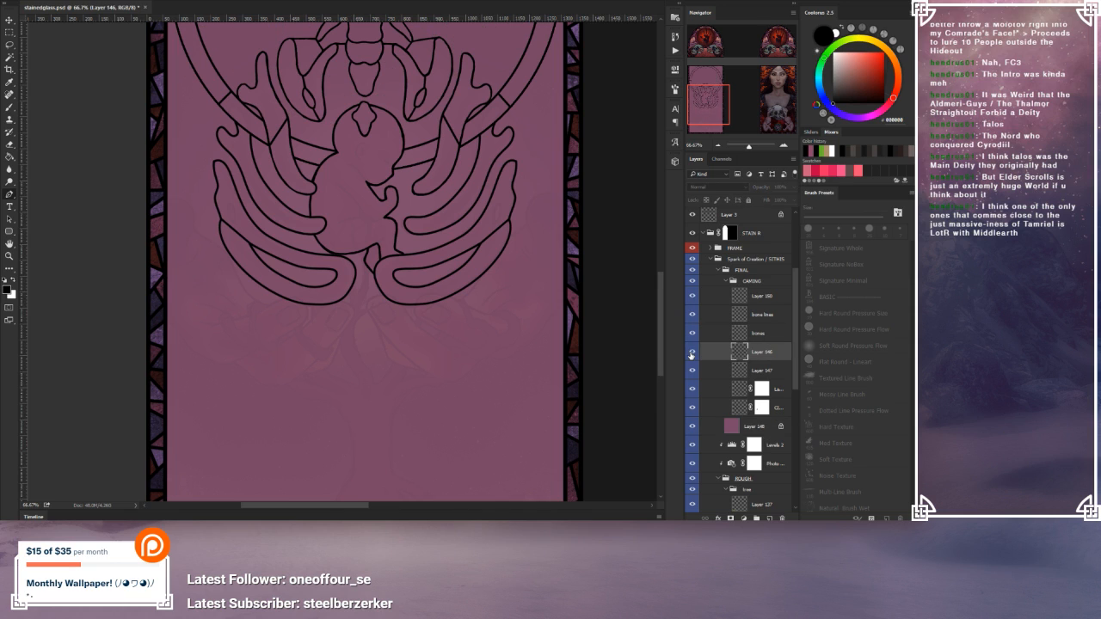
double_click(755, 355)
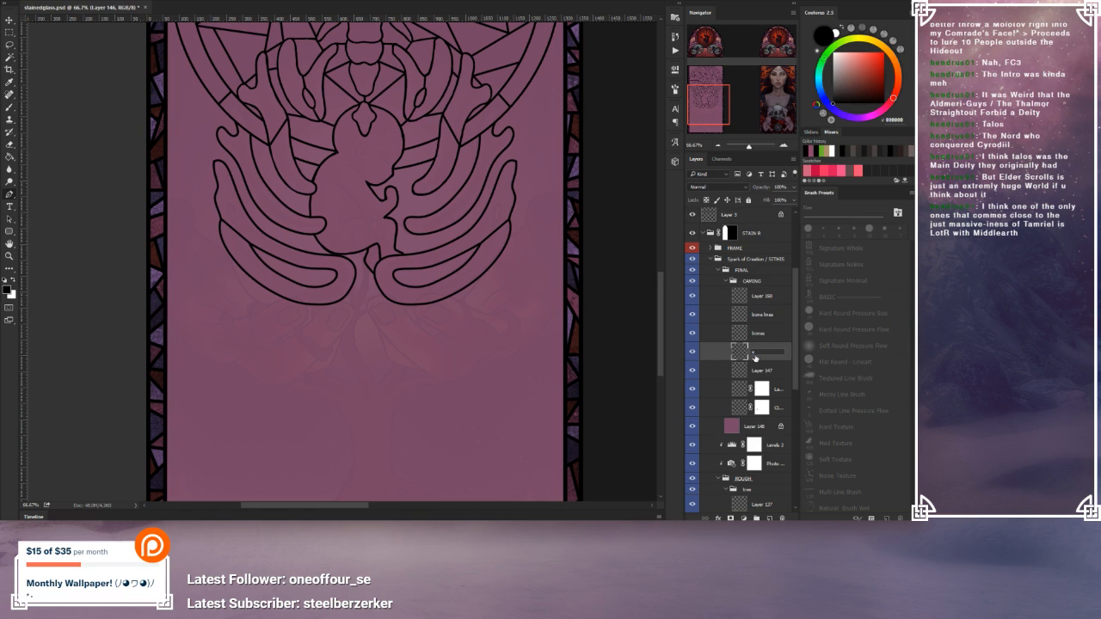
key("Return")
Step: Check what Layer 147 contains by toggling its visibility, and rename it "little bits"
left_click(763, 372)
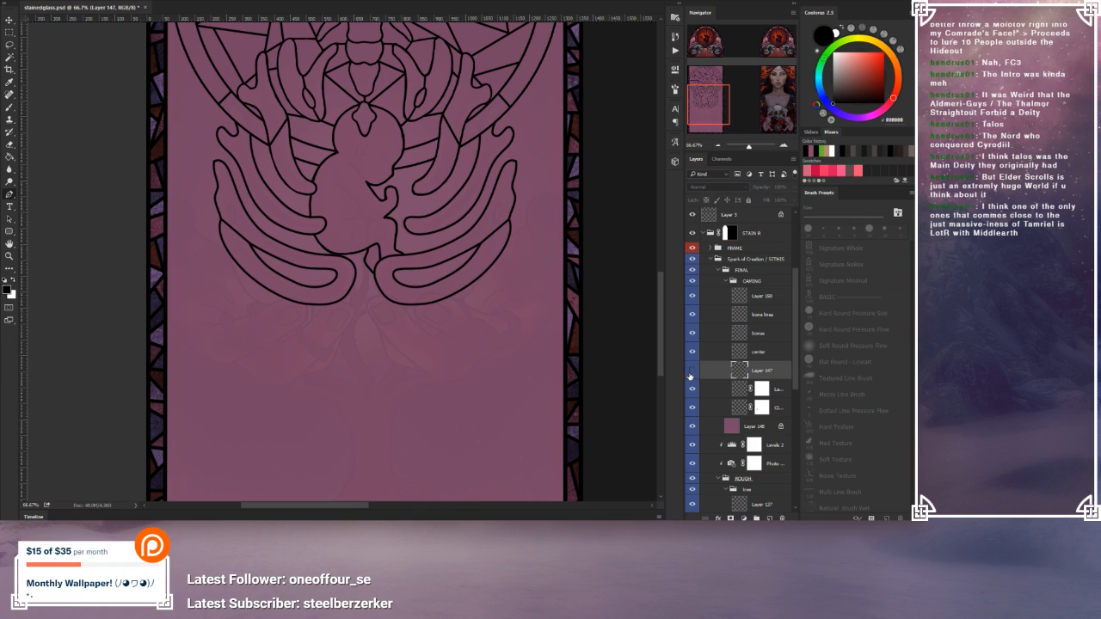
left_click(692, 371)
scroll(501, 437, "up", 5)
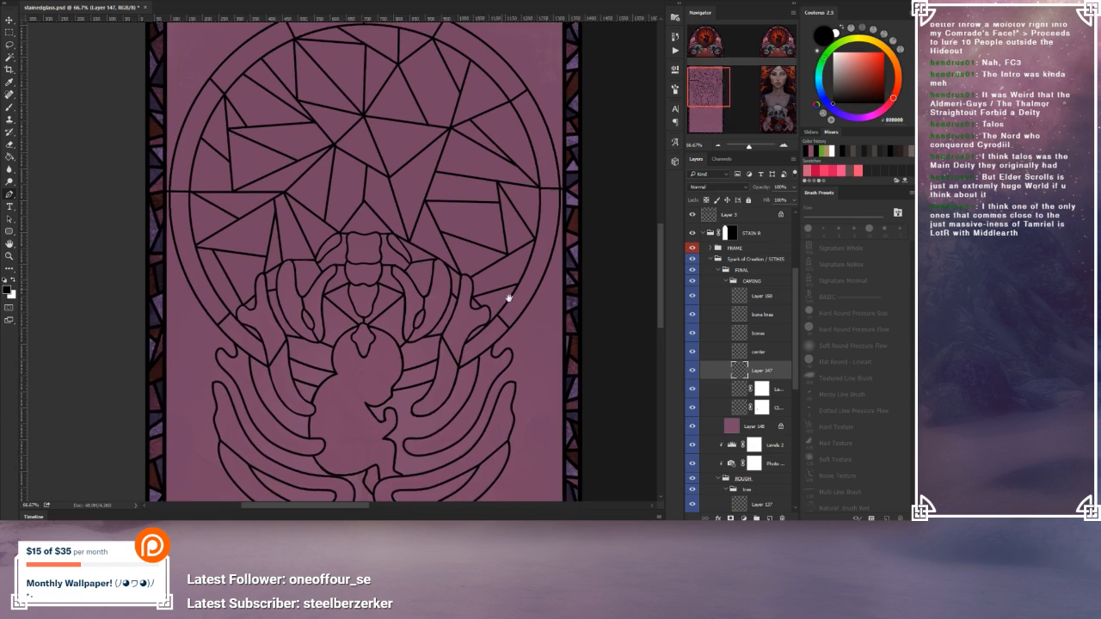
left_click(691, 373)
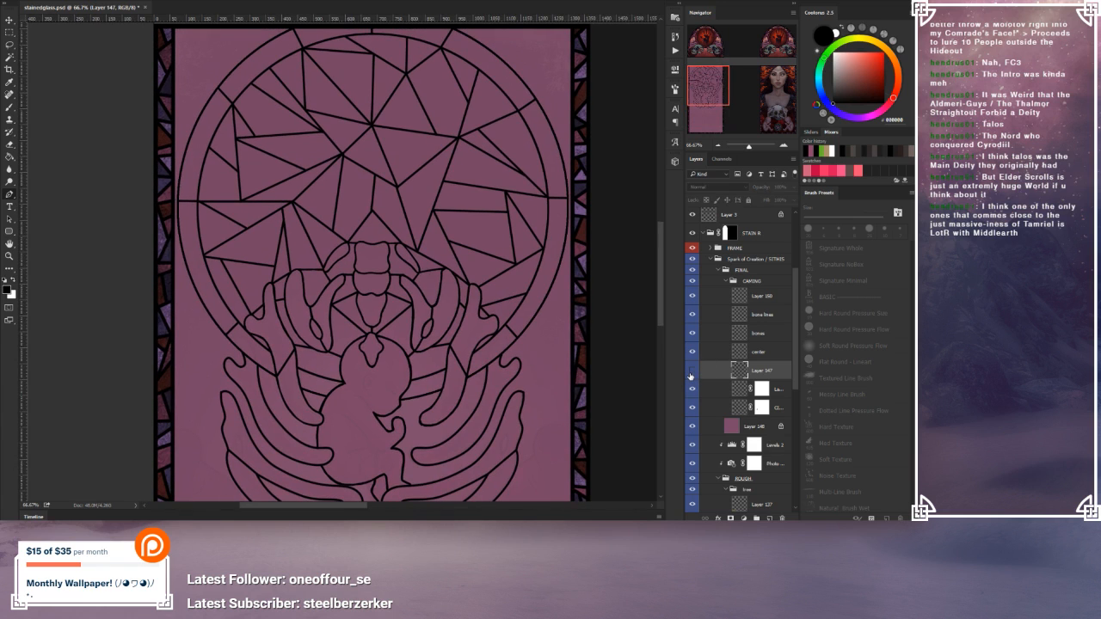
left_click(691, 372)
double_click(757, 371)
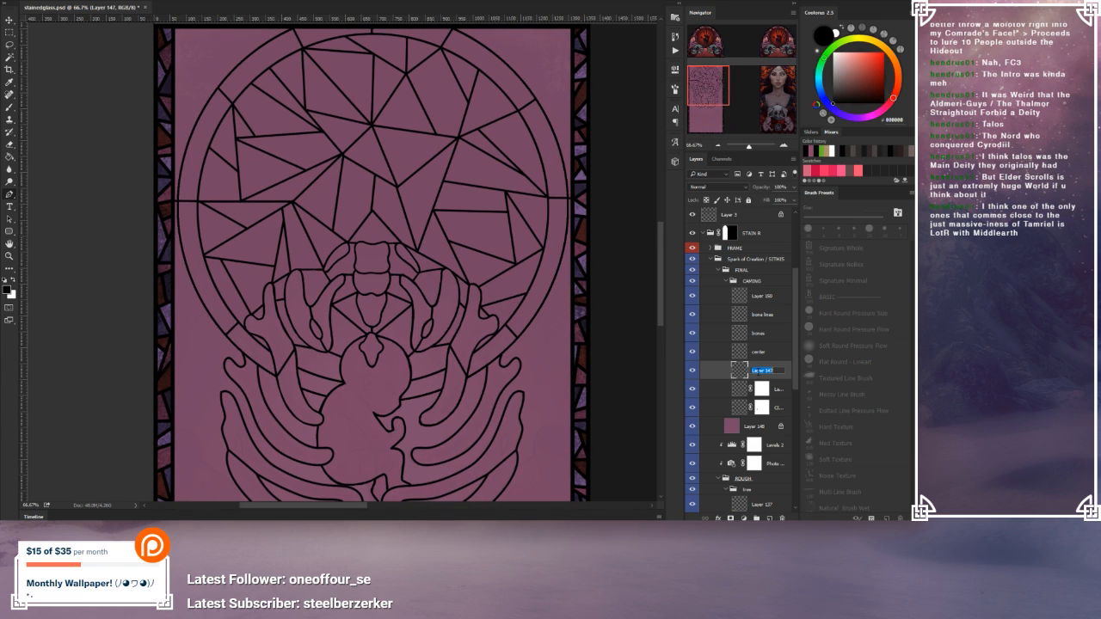
type("little bits")
key("Return")
Step: Rename the topmost layer in the line-art group to "babeh"
left_click(707, 298)
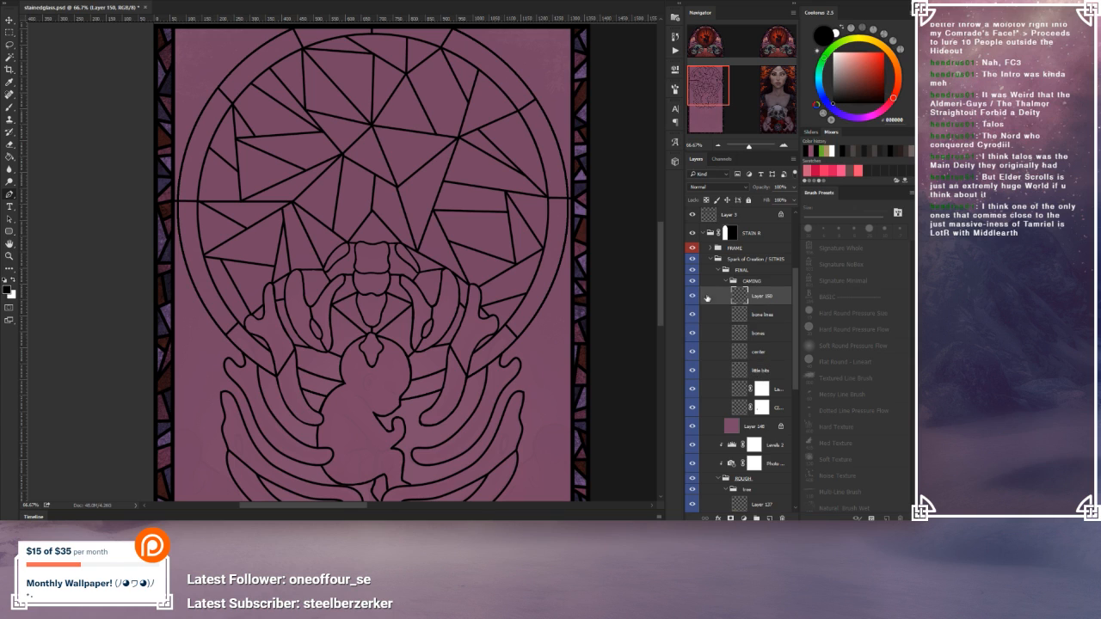
double_click(756, 296)
type("h")
key("Return")
Step: Create a new layer named "hands" above the babeh layer and save the document
left_click_drag(461, 414, 491, 265)
left_click_drag(515, 381, 491, 343)
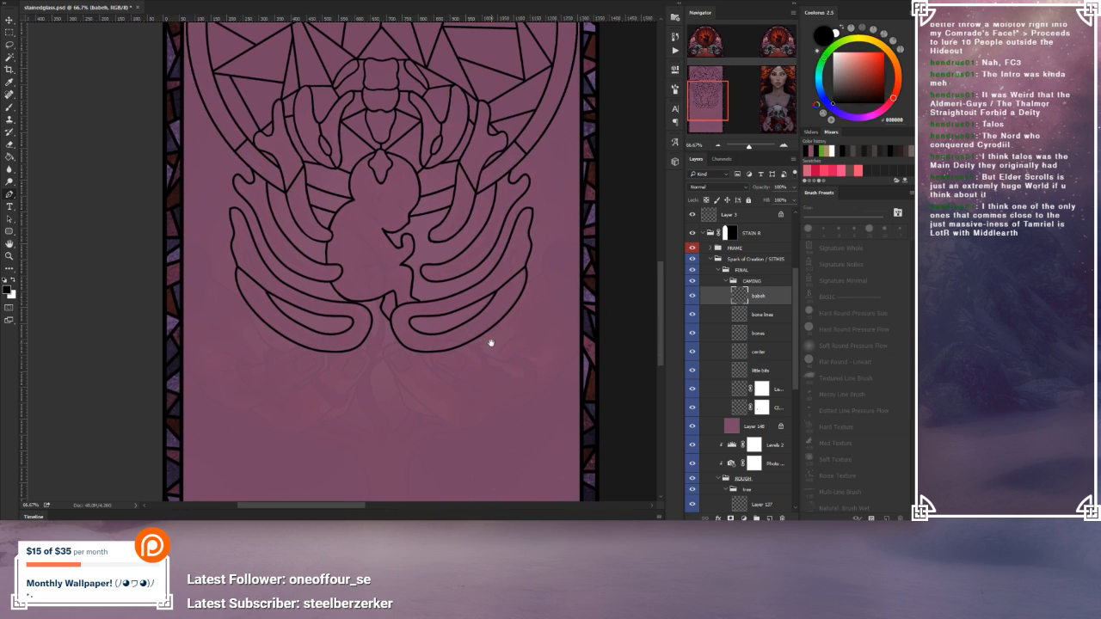
left_click(768, 517)
double_click(761, 296)
type("hands")
key("Return")
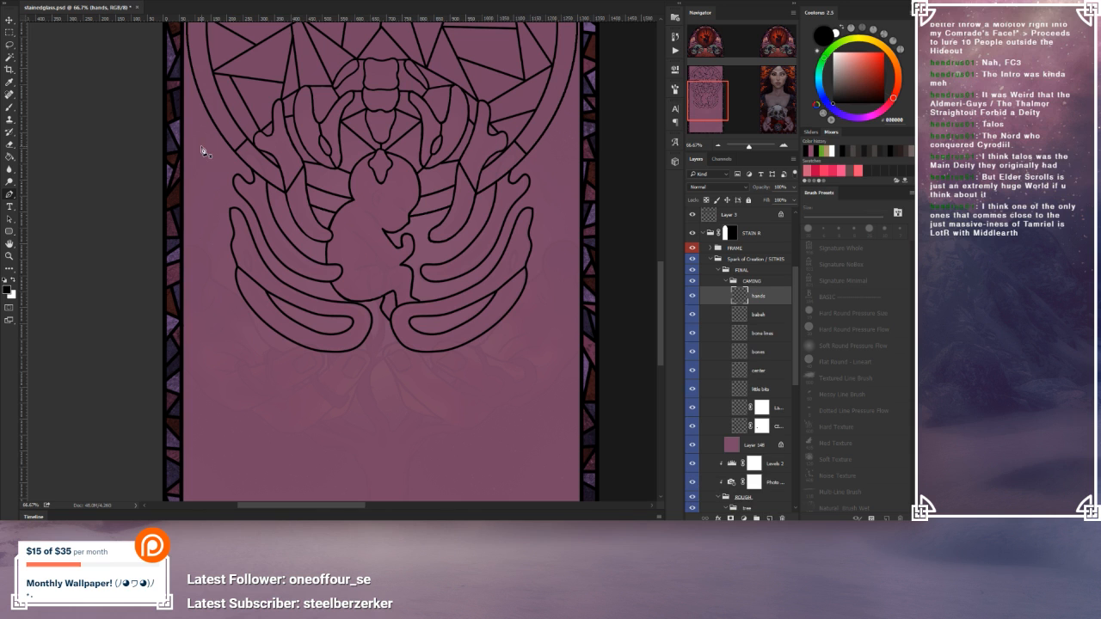
key("ctrl+s")
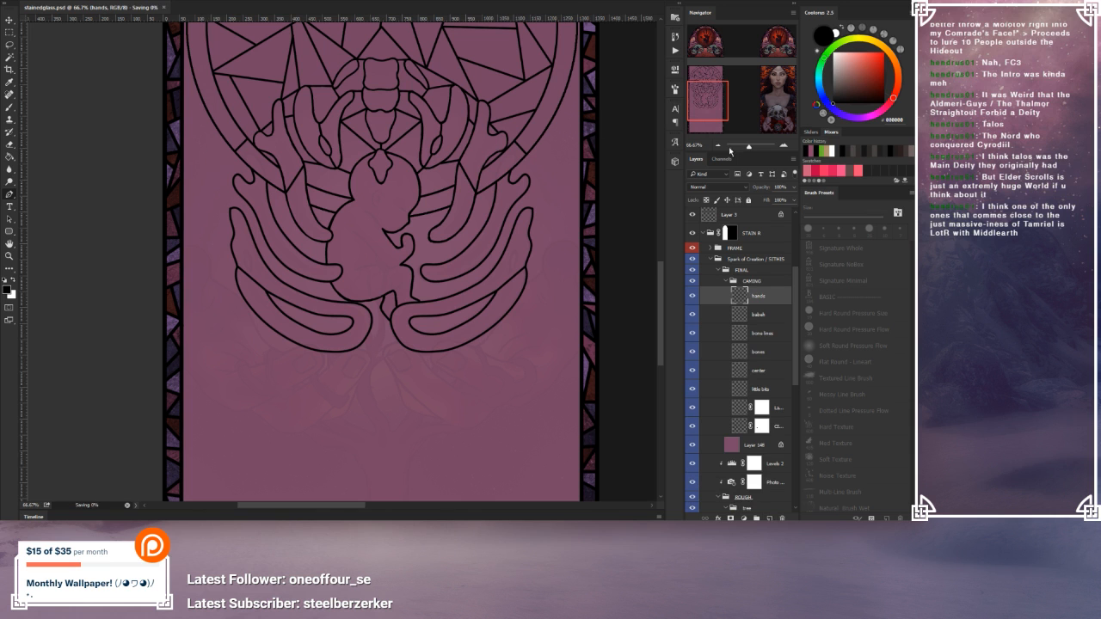
Step: Lower the opacity of the flat purple Layer 148 to about 75% so the rough sketch shows through
left_click(783, 145)
left_click(784, 145)
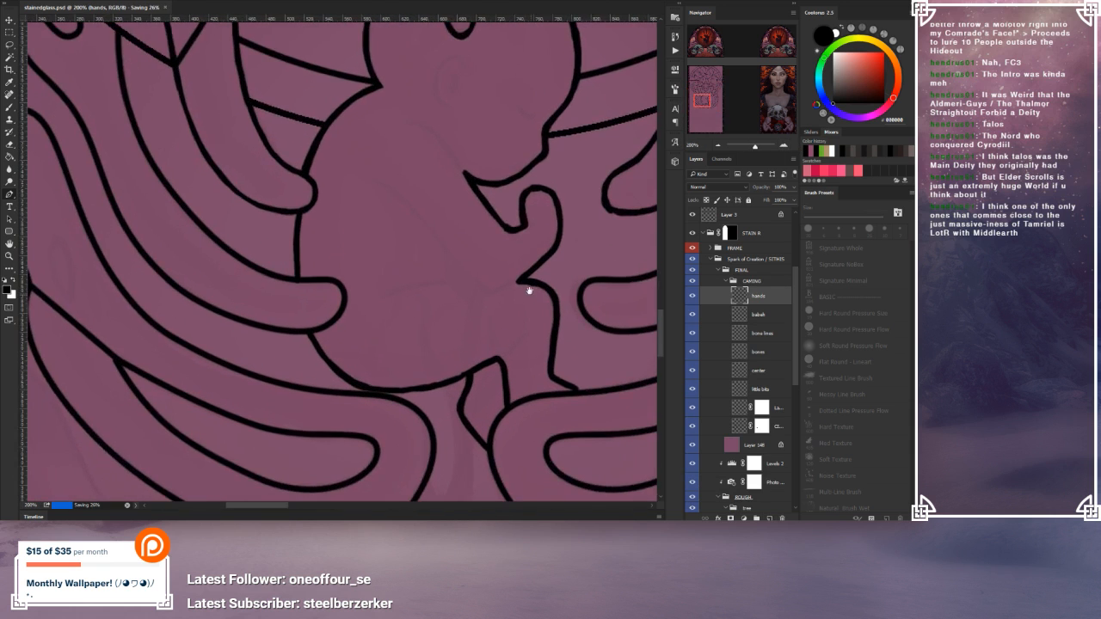
left_click_drag(528, 295, 508, 92)
left_click(717, 145)
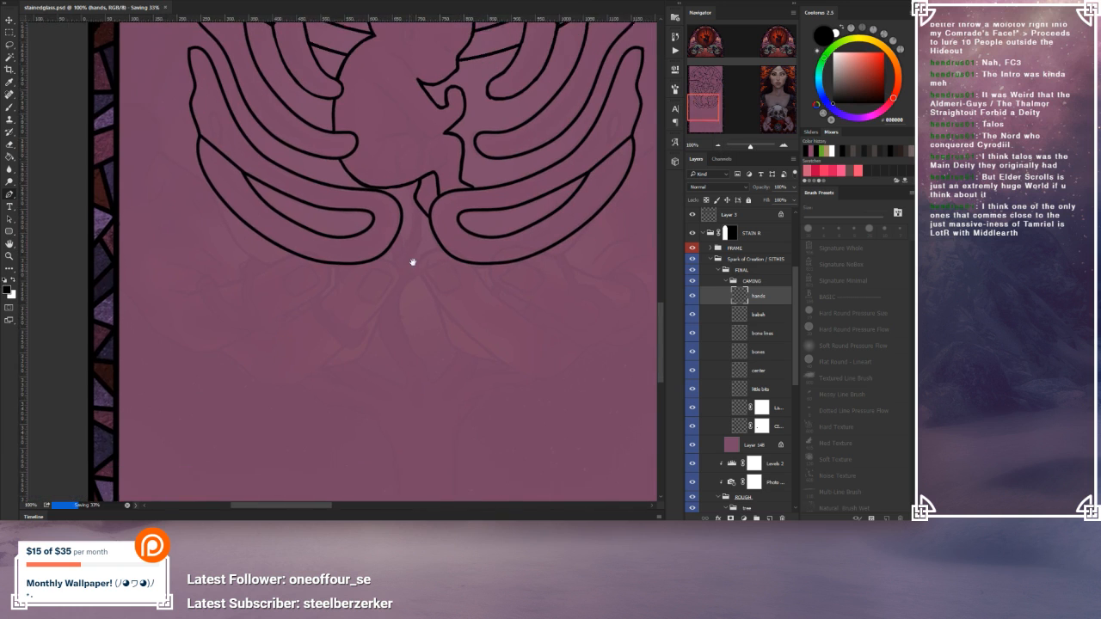
left_click(729, 447)
left_click(794, 188)
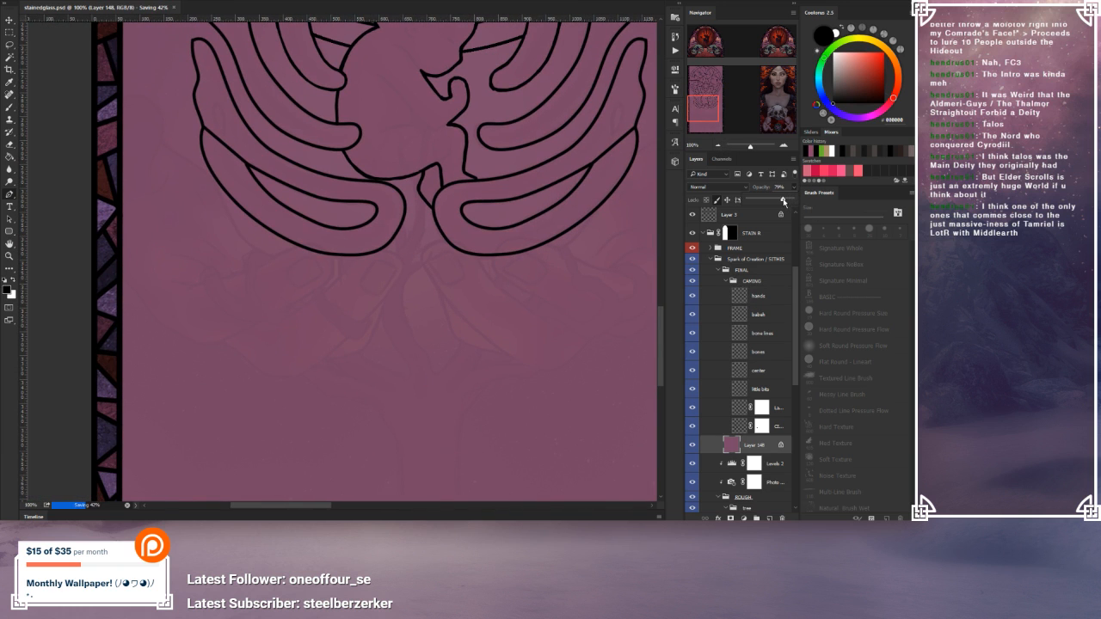
left_click_drag(782, 202, 776, 203)
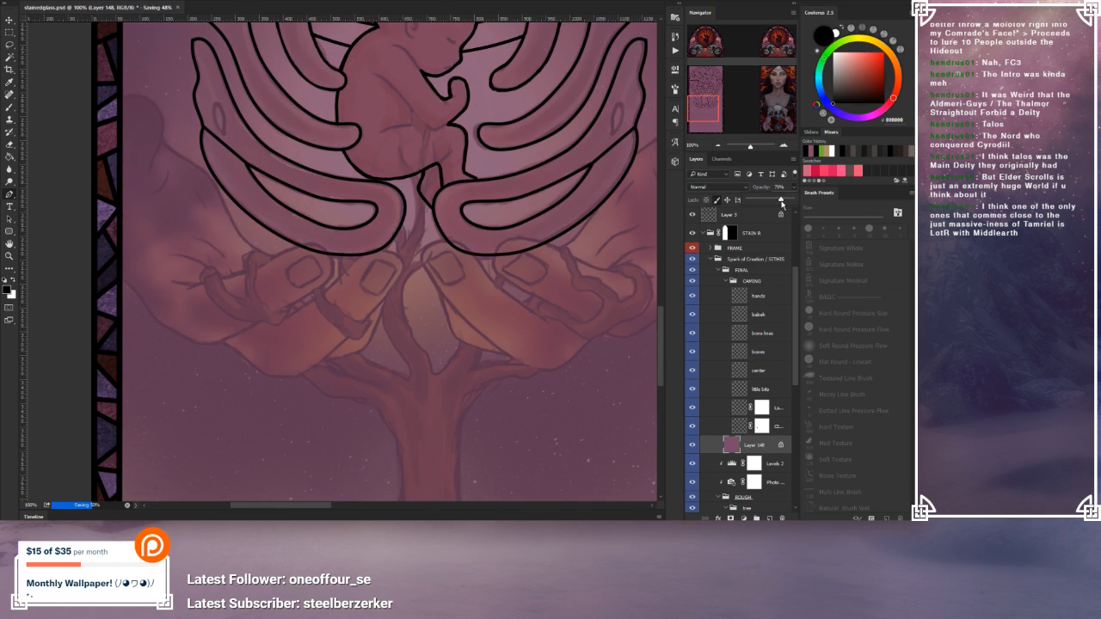
Step: On the hands layer, start a Pen path with the curve where the left-hand sketch's upper edge meets the frame
left_click(743, 303)
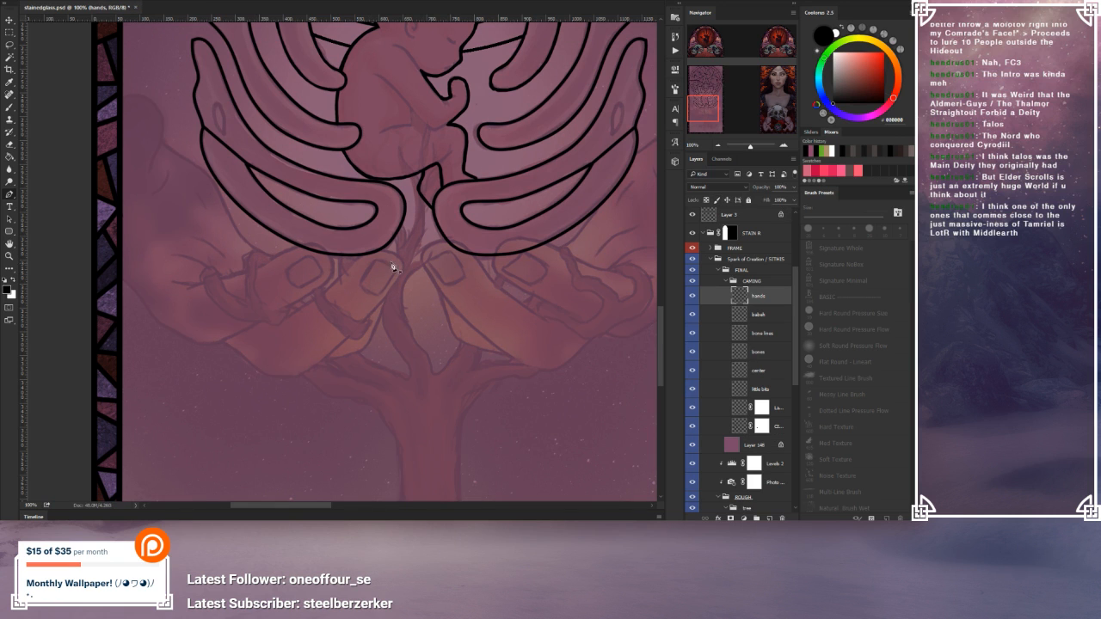
left_click(782, 146)
left_click_drag(447, 310, 444, 360)
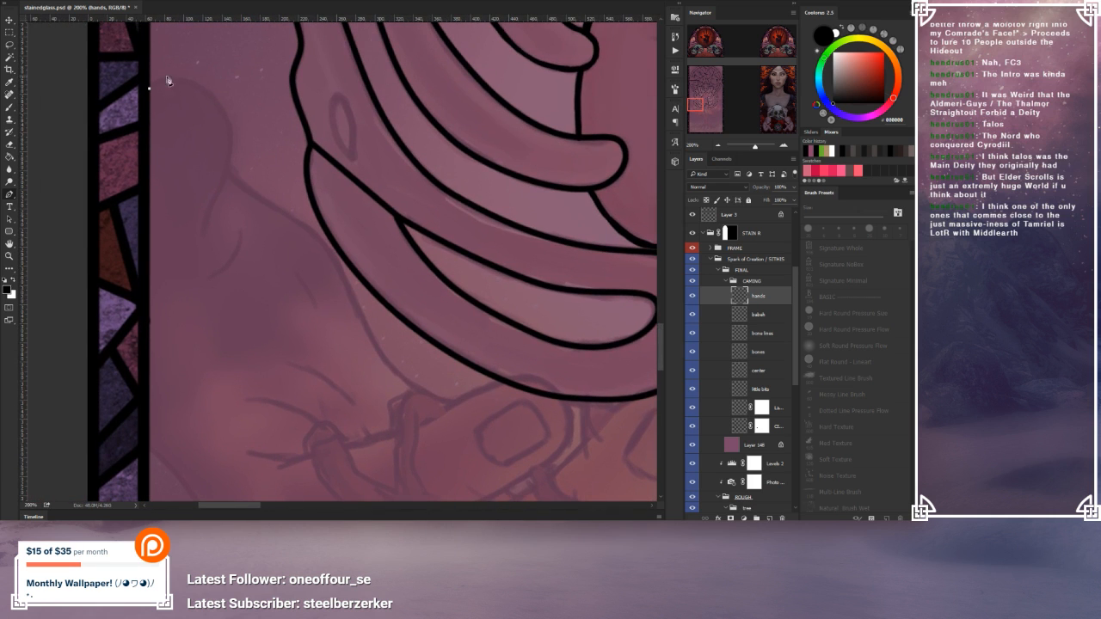
left_click(226, 179)
left_click_drag(189, 140, 211, 95)
left_click_drag(191, 74, 178, 66)
left_click_drag(384, 373, 334, 333)
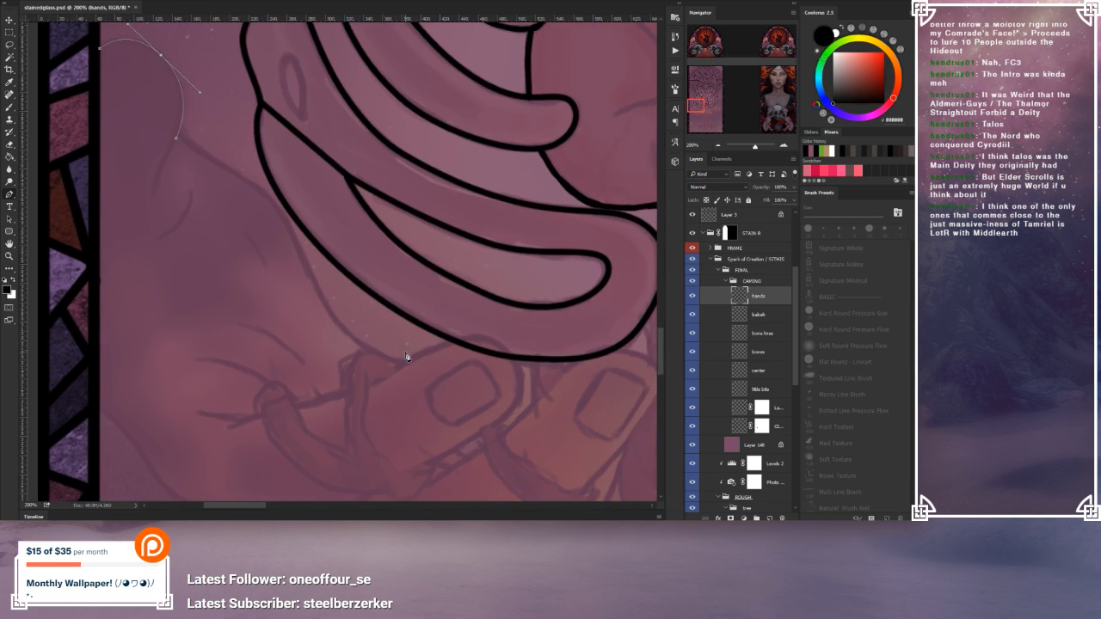
Step: Extend the path along the left hand's upper edge to the base of the first finger, refining its anchors and curves
left_click(404, 364)
left_click_drag(262, 225, 276, 203)
left_click(214, 165)
left_click_drag(176, 138, 178, 133)
left_click_drag(201, 94, 191, 87)
left_click(368, 312)
left_click_drag(368, 312, 338, 321)
left_click(309, 238)
left_click_drag(310, 240, 308, 244)
left_click_drag(276, 206, 274, 207)
Step: Trace the path around the left hand's first fingertip and back along its underside
left_click_drag(465, 381, 420, 322)
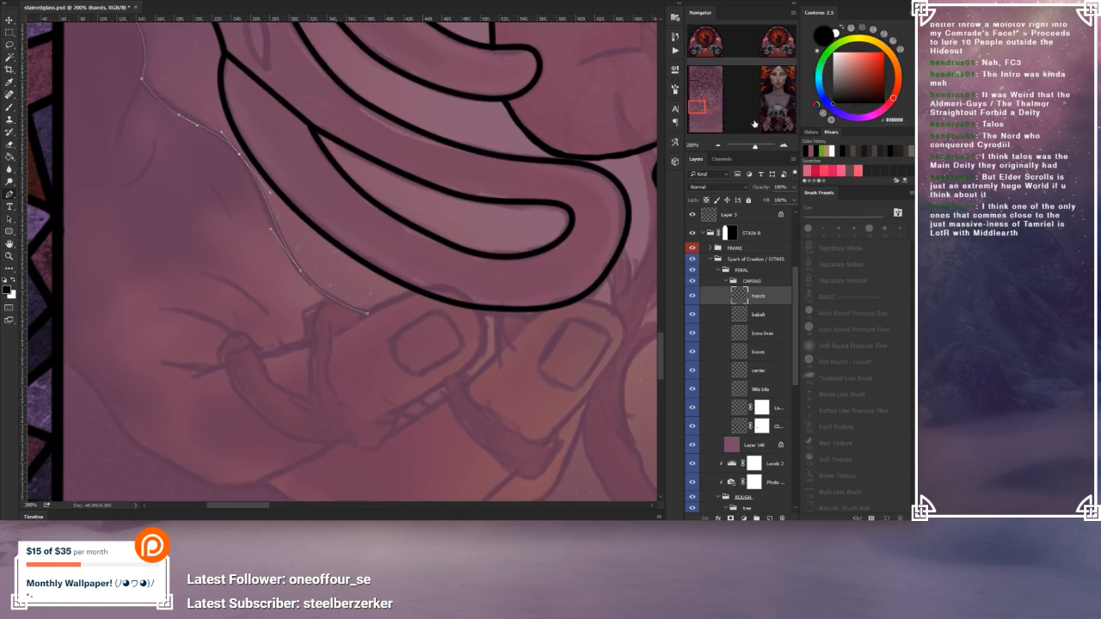
left_click_drag(400, 338, 367, 330)
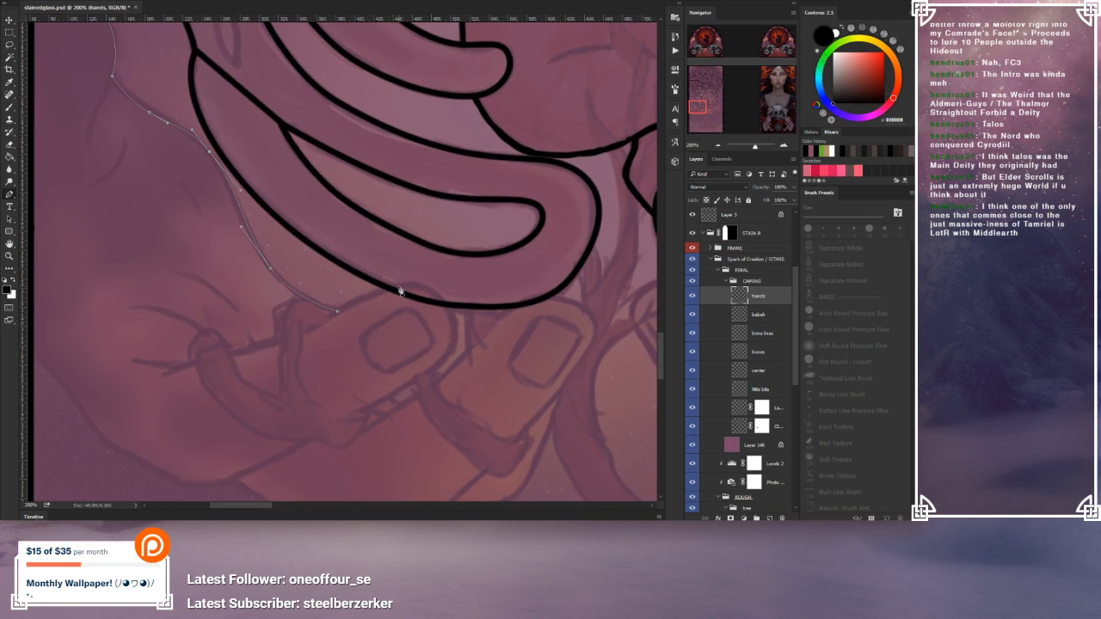
left_click_drag(396, 433, 358, 401)
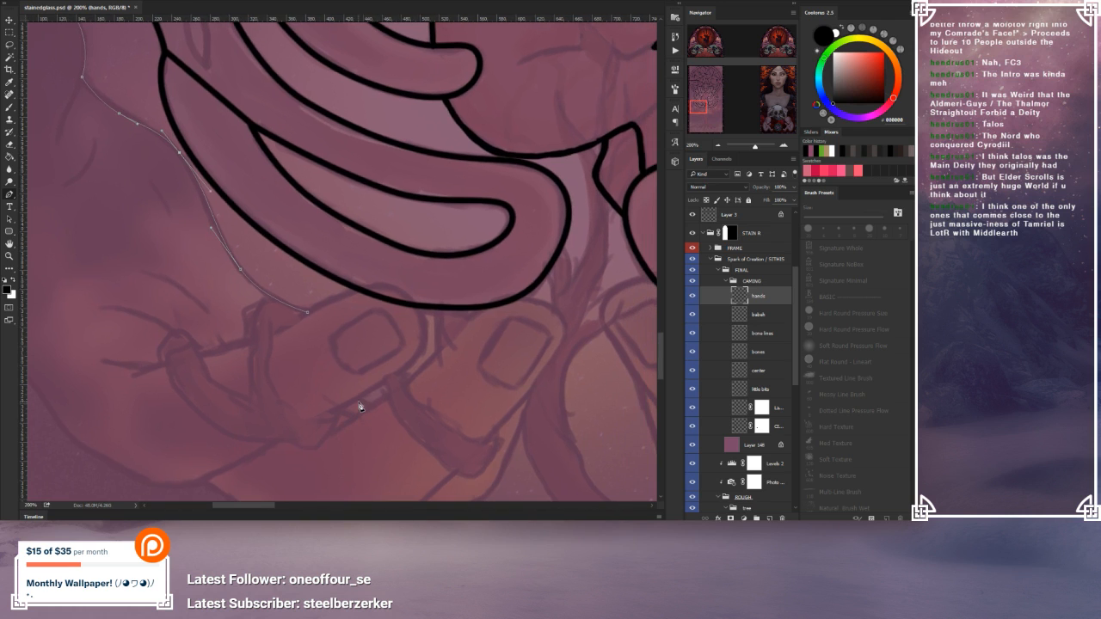
left_click(360, 397)
left_click_drag(342, 369, 381, 250)
left_click(347, 293)
mouse_move(404, 355)
left_mouse_down()
mouse_move(406, 364)
mouse_move(420, 355)
left_mouse_up()
Step: Continue the path around the left hand's second fingertip beside the tree trunk, adjusting its curves to the sketch
left_click_drag(431, 431, 342, 394)
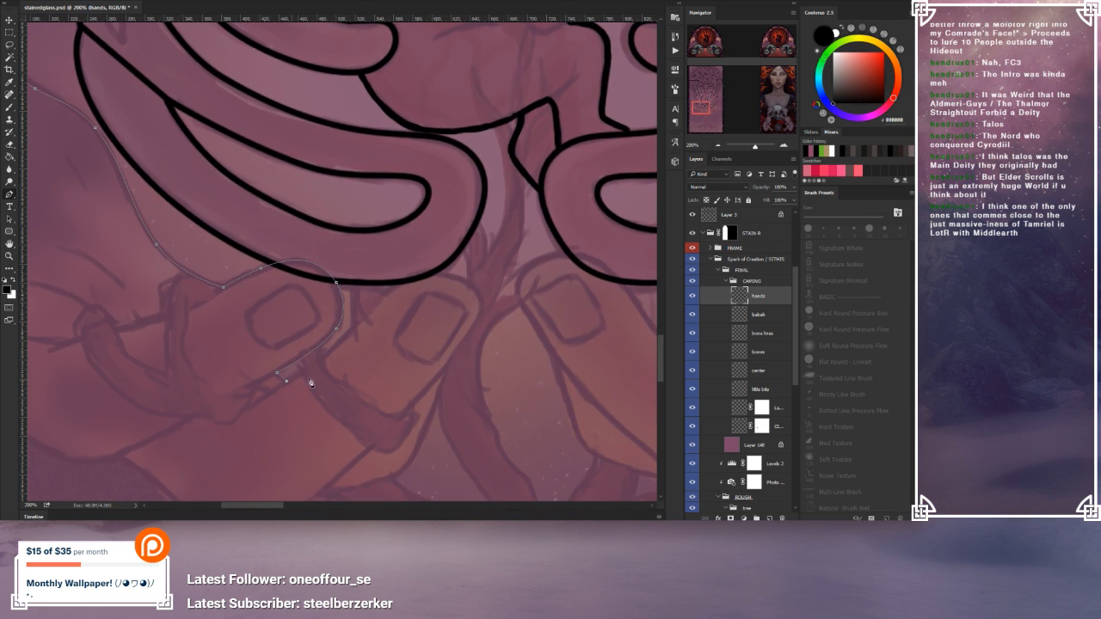
left_click(449, 363)
left_click_drag(376, 374, 447, 276)
left_click_drag(478, 307, 481, 306)
left_click_drag(403, 292, 406, 279)
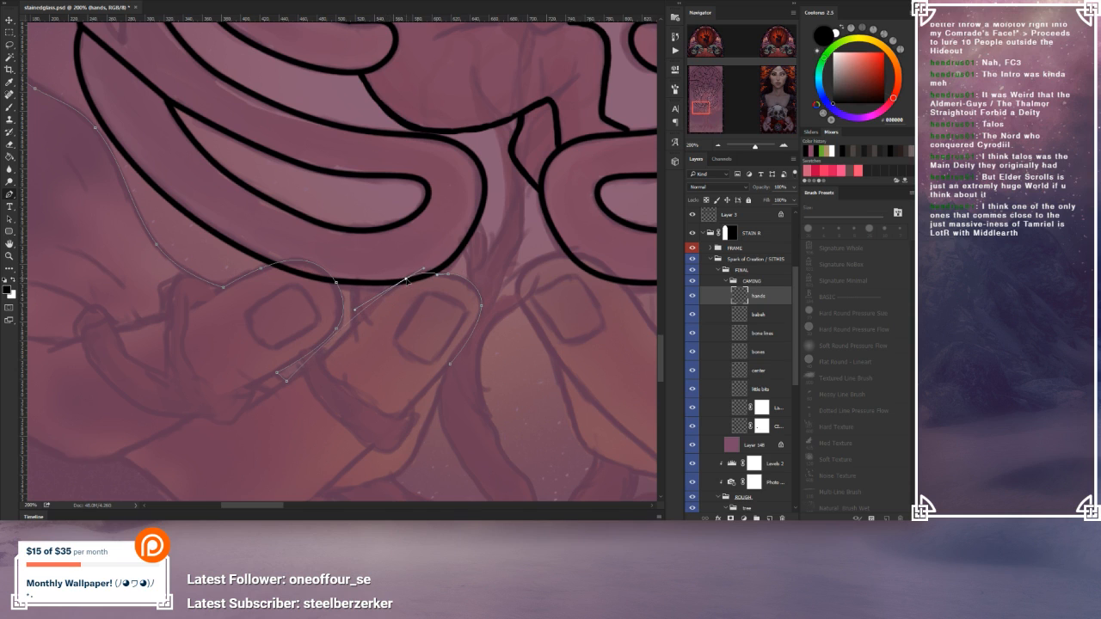
left_click(448, 274)
left_click_drag(406, 281, 410, 276)
left_click_drag(485, 266, 486, 277)
left_click(333, 343)
left_click_drag(332, 345, 332, 349)
Step: Trace the path from the second fingertip down the inner edge of the hand to the tree branch
left_click_drag(401, 408, 330, 349)
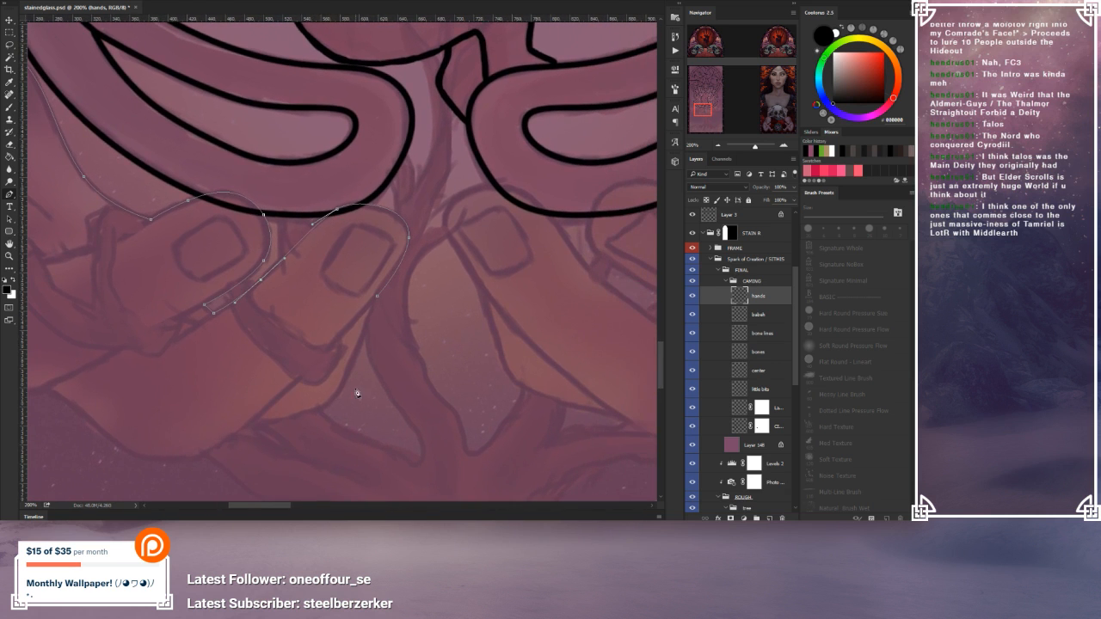
left_click_drag(332, 419, 349, 373)
left_click_drag(273, 381, 351, 359)
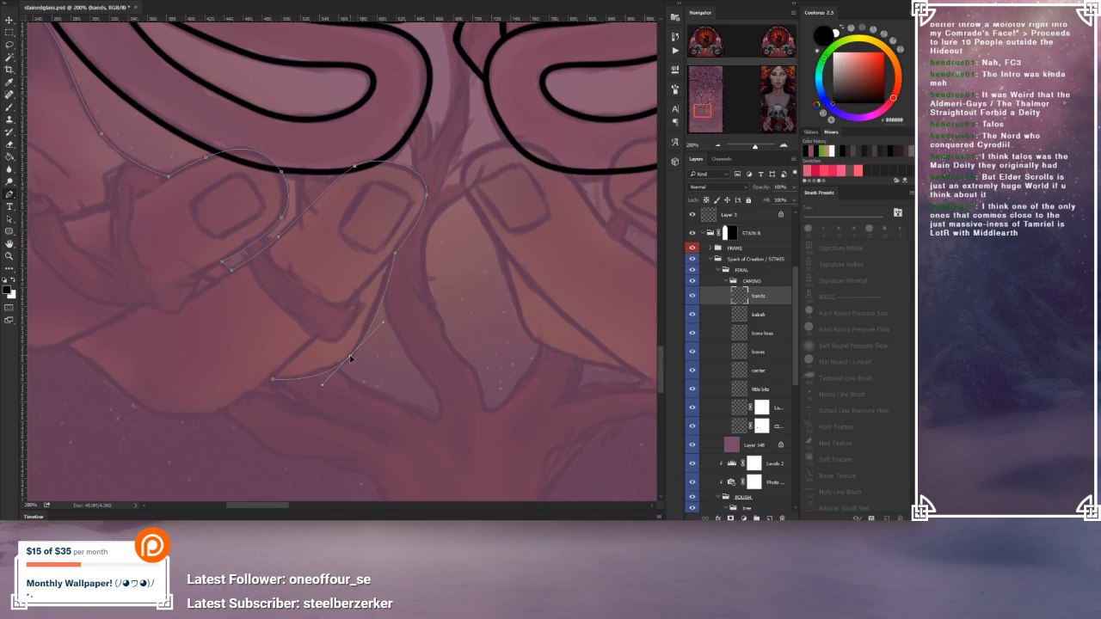
left_click_drag(383, 325, 367, 343)
left_click_drag(253, 364, 362, 384)
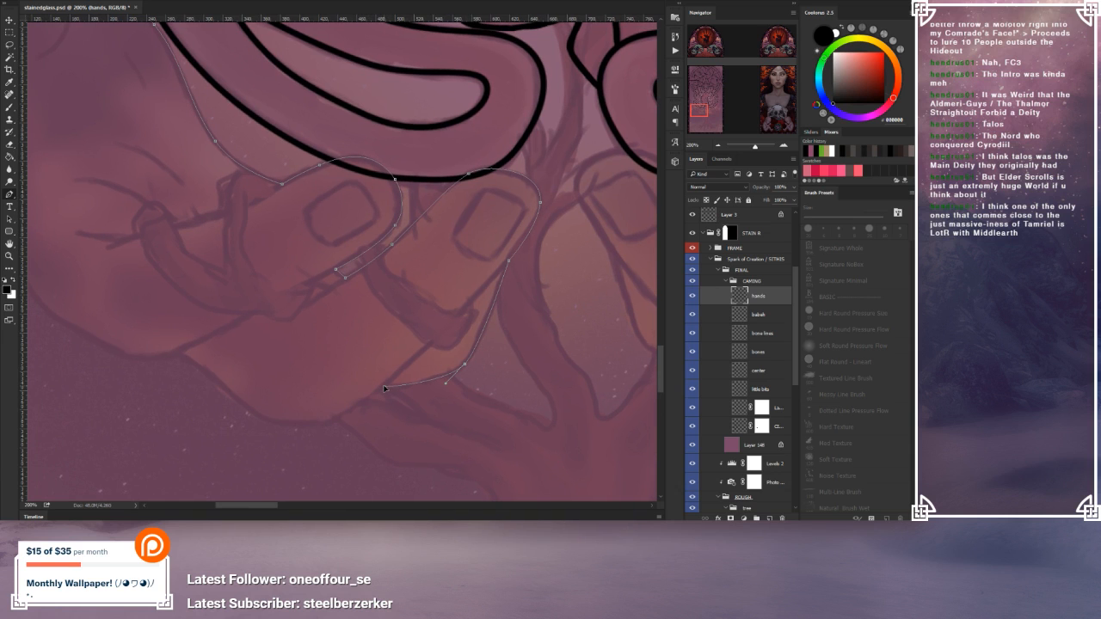
Step: Trace the rounded lower edge of the left hand's fingers with the path, adjusting anchors to fit the sketch
left_click_drag(352, 423, 379, 403)
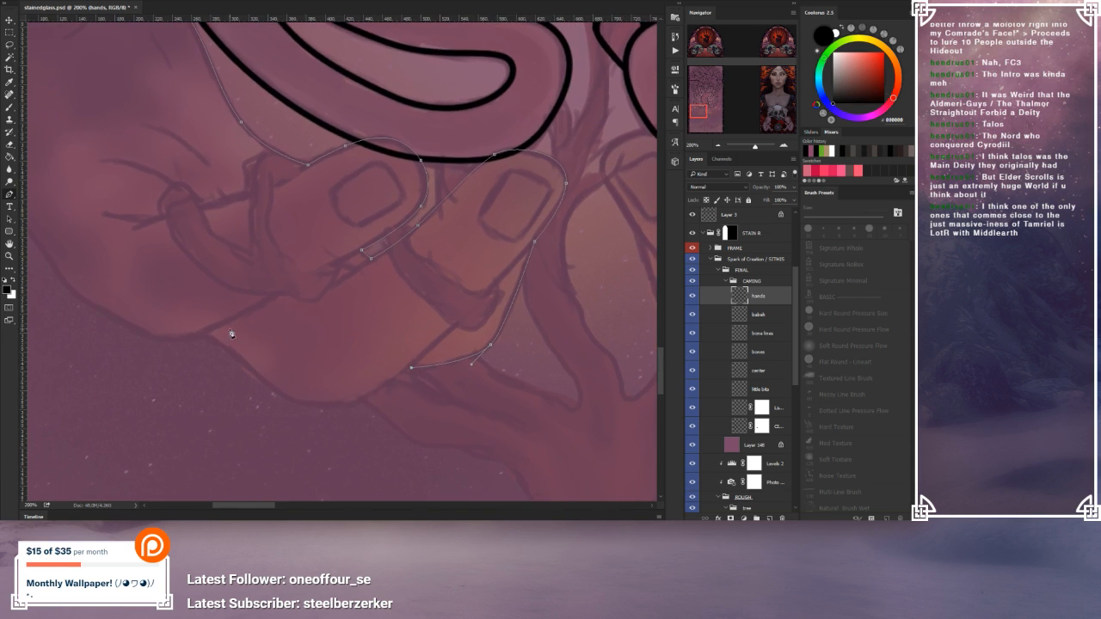
left_click(206, 337)
left_click_drag(204, 337, 201, 335)
left_click_drag(318, 355, 335, 411)
left_click(353, 396)
left_click_drag(352, 396, 356, 400)
left_click(242, 365)
left_click(312, 405)
left_click_drag(312, 301, 327, 336)
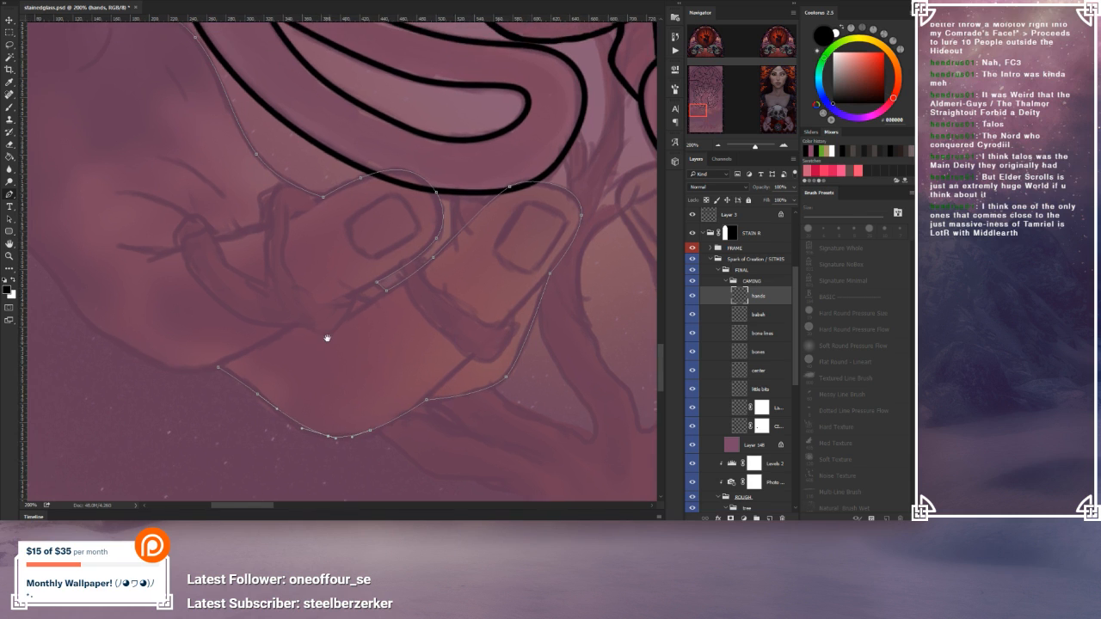
left_click_drag(370, 432, 399, 423)
left_click_drag(243, 334, 327, 401)
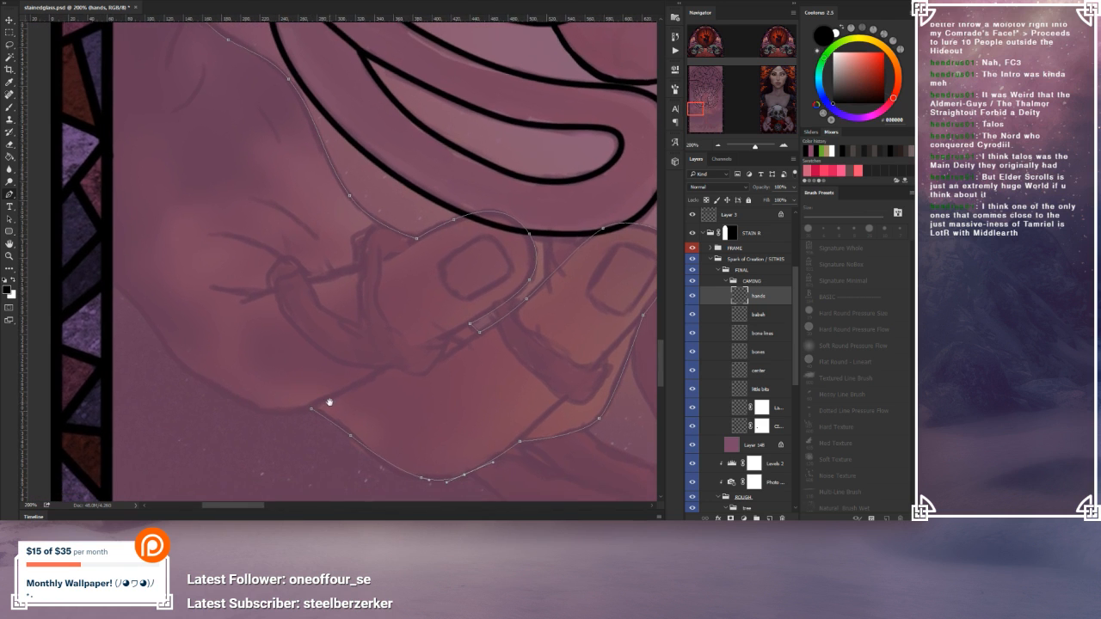
left_click_drag(350, 436, 367, 448)
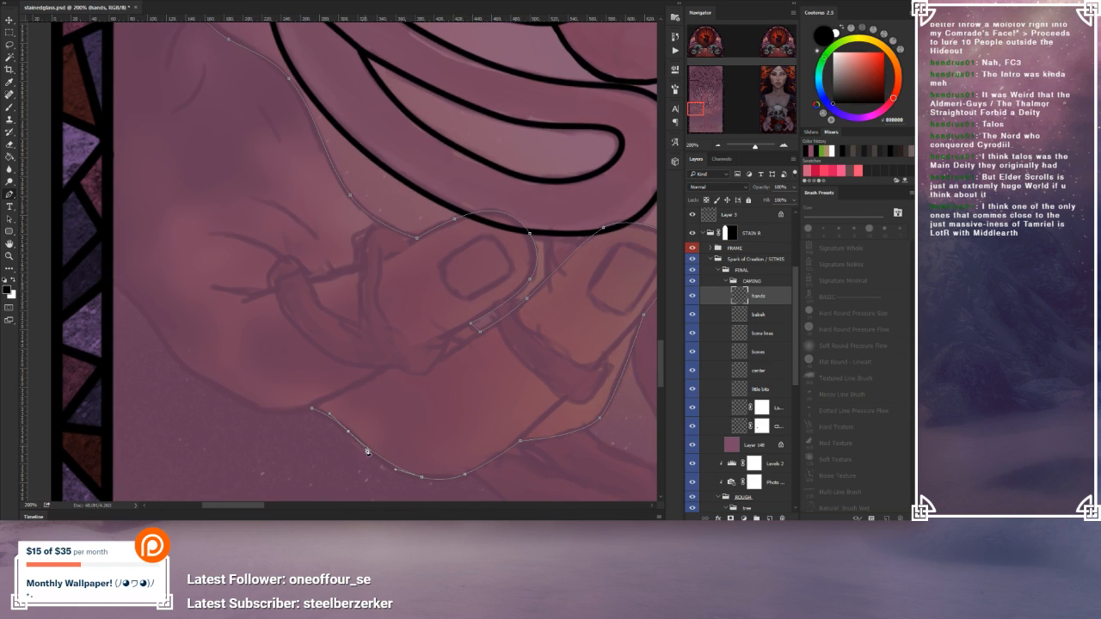
Step: Carry the path along the heel of the left hand to the frame, refining its lower anchors
left_click(112, 281)
left_click_drag(224, 357, 183, 368)
mouse_move(132, 336)
left_mouse_down()
mouse_move(158, 344)
mouse_move(143, 327)
left_mouse_up()
left_click(143, 320)
left_click_drag(142, 319, 144, 316)
left_click(264, 403)
left_click_drag(264, 403, 263, 412)
left_click_drag(238, 404, 237, 408)
left_click(228, 401)
left_click_drag(226, 400, 228, 398)
left_click_drag(352, 360, 242, 378)
left_click(721, 148)
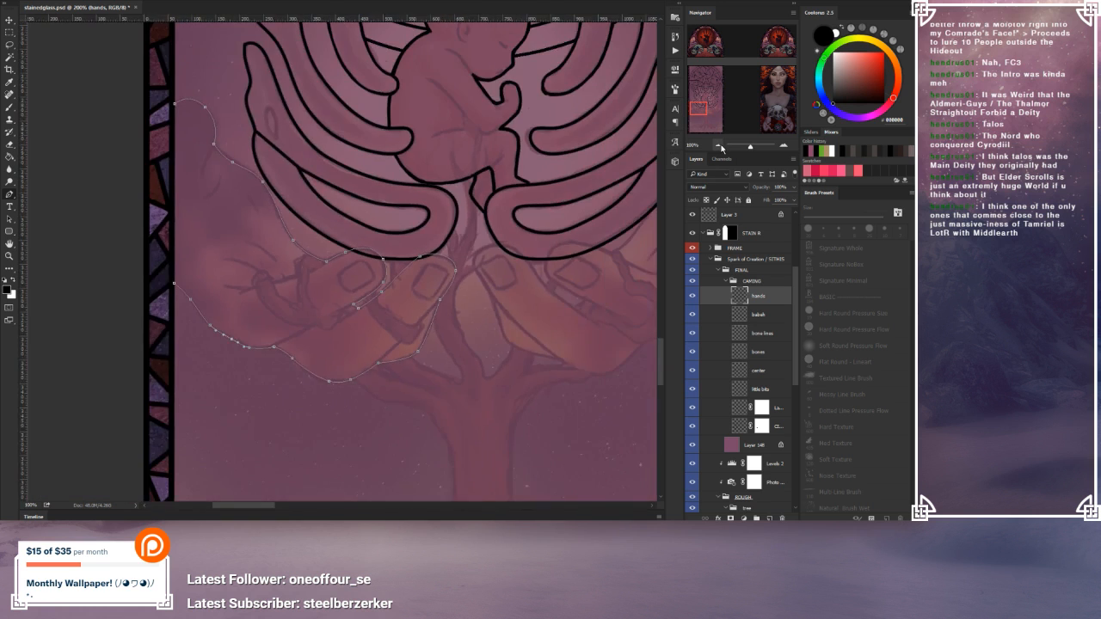
left_click(721, 148)
left_click_drag(563, 175, 466, 238)
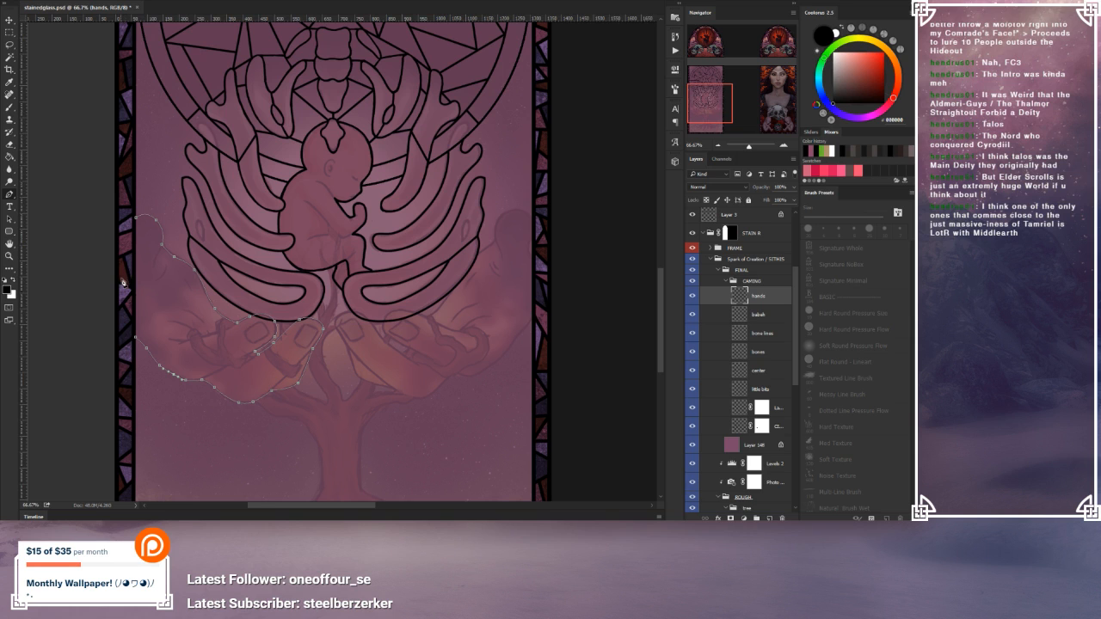
Step: Close the left hand's path outside the illustration's frame edge and stroke it with the Brush, without simulated pressure
left_click(126, 228)
left_click(135, 221)
right_click(182, 294)
left_click(225, 125)
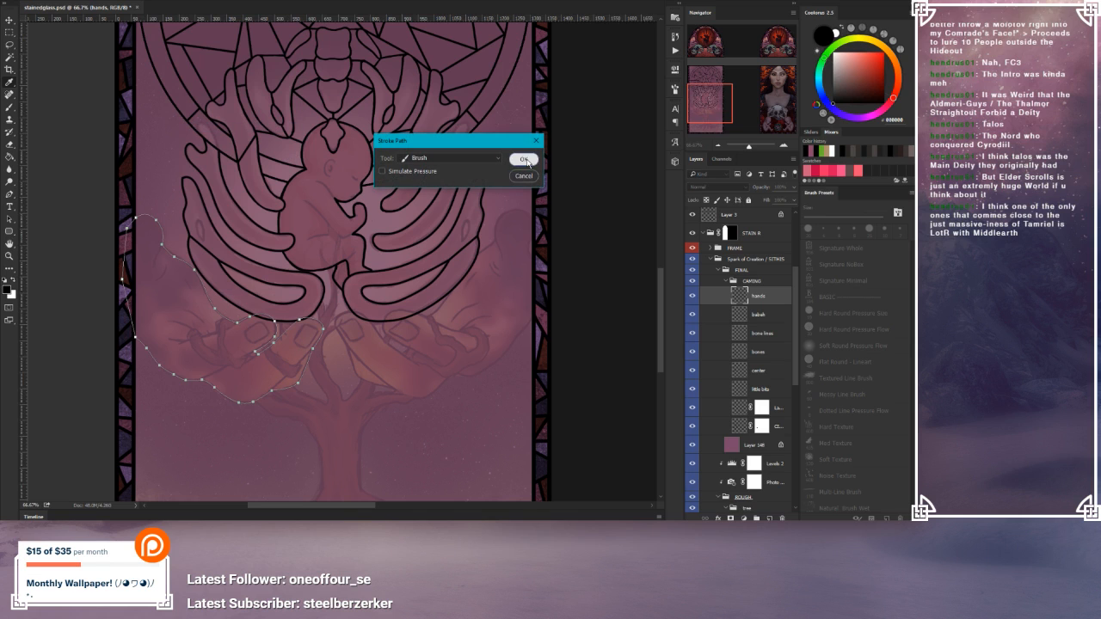
left_click(524, 160)
Step: Delete the stroked path around the left hand
left_click(7, 109)
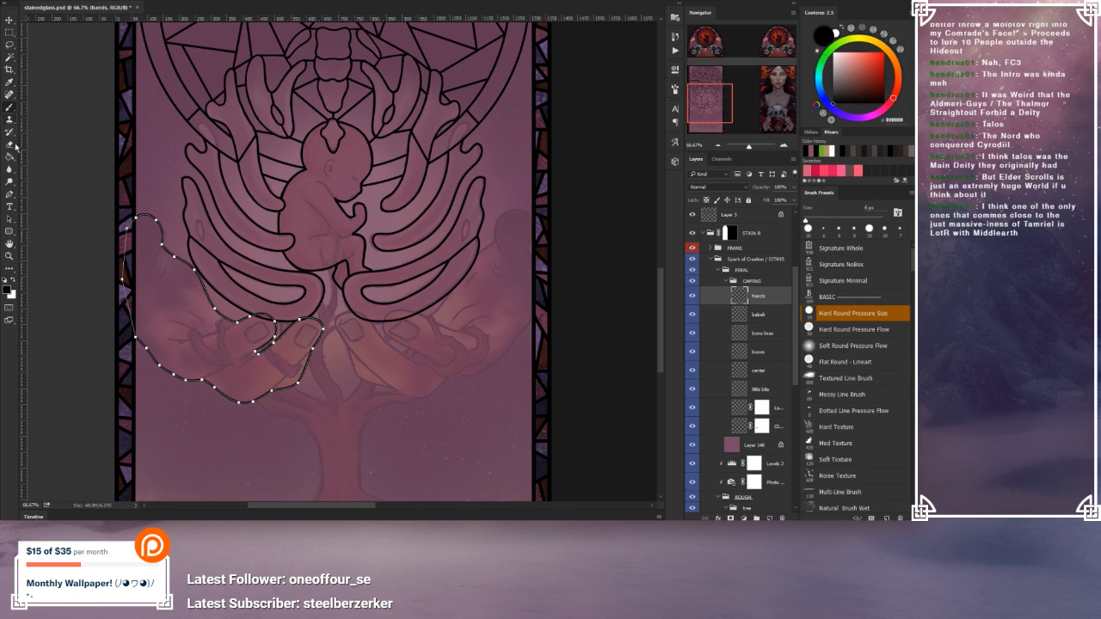
left_click(8, 194)
right_click(296, 252)
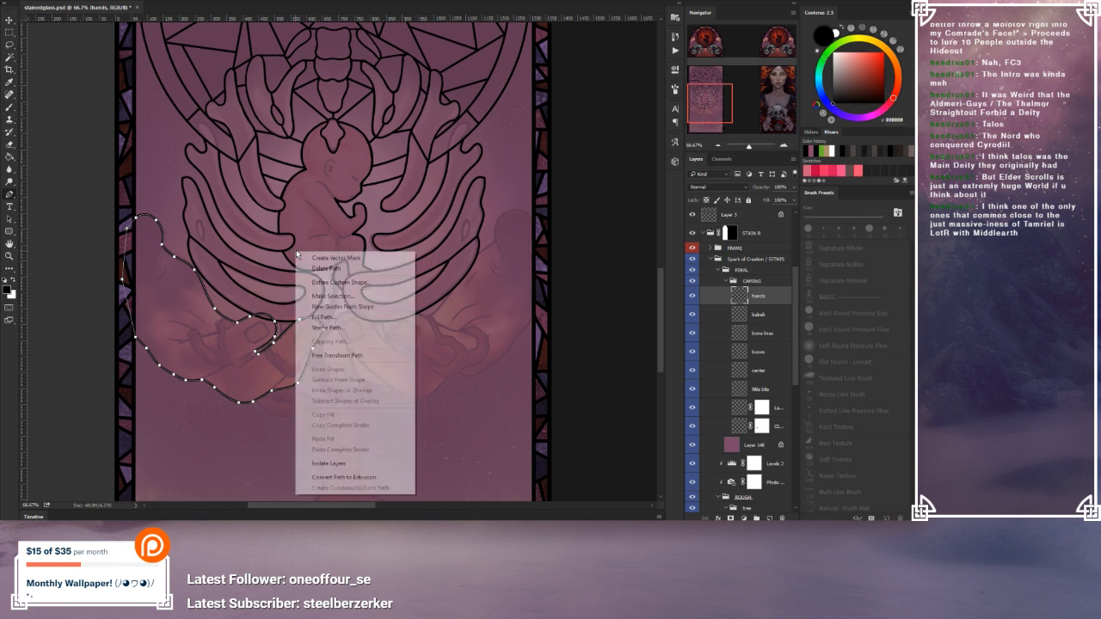
left_click(341, 277)
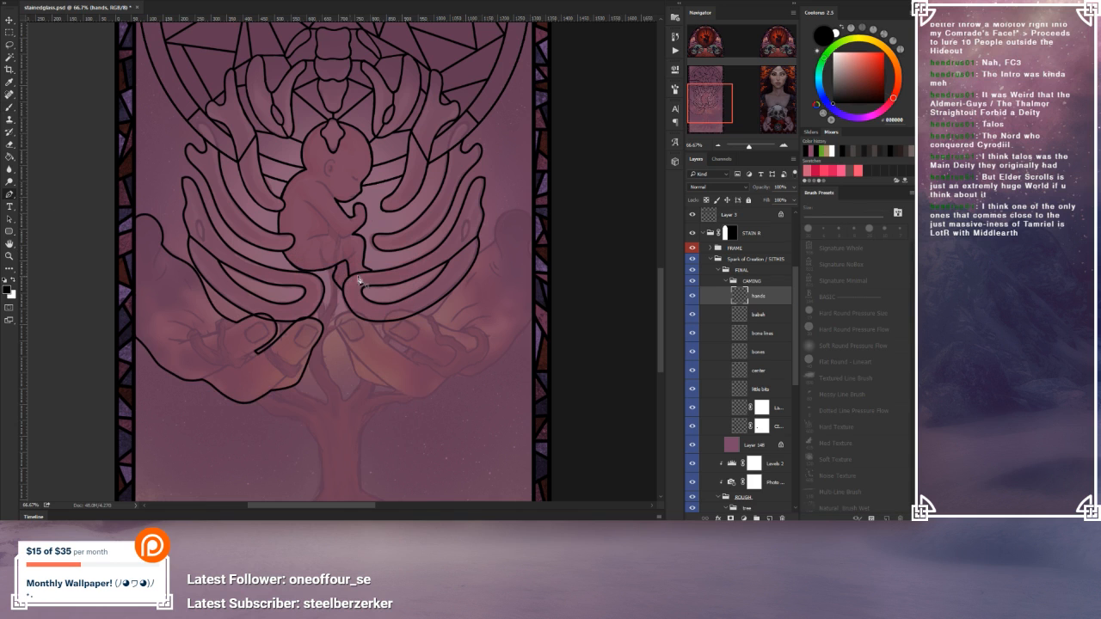
Step: Check the stroked left hand against the vertical centre guide, leaving the guide hidden
left_click_drag(430, 288, 402, 296)
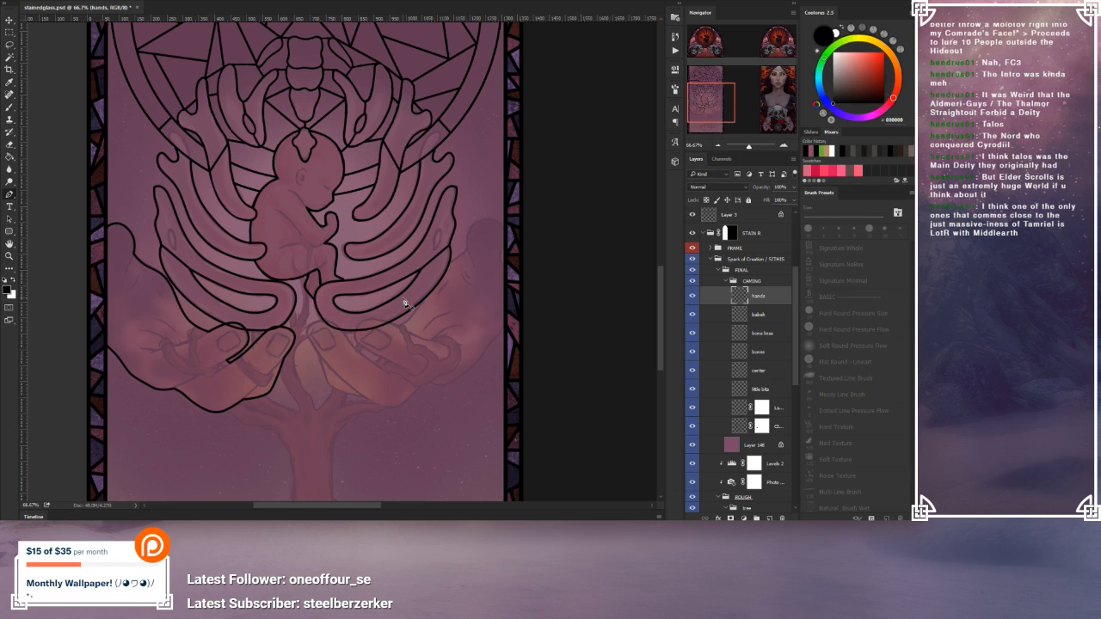
key("ctrl+semicolon")
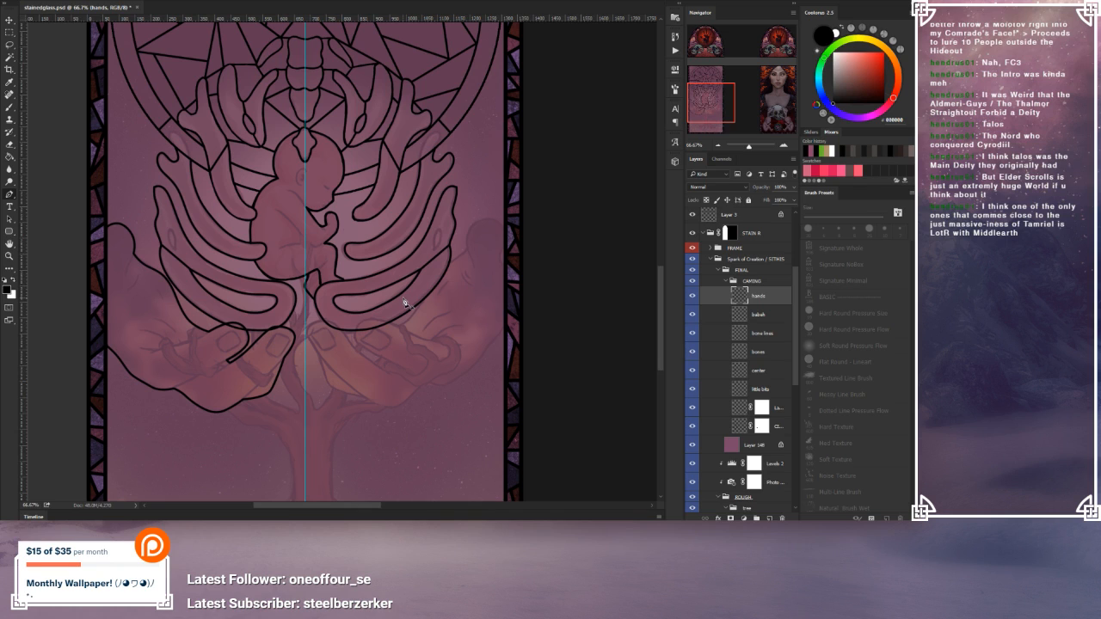
key("ctrl+semicolon")
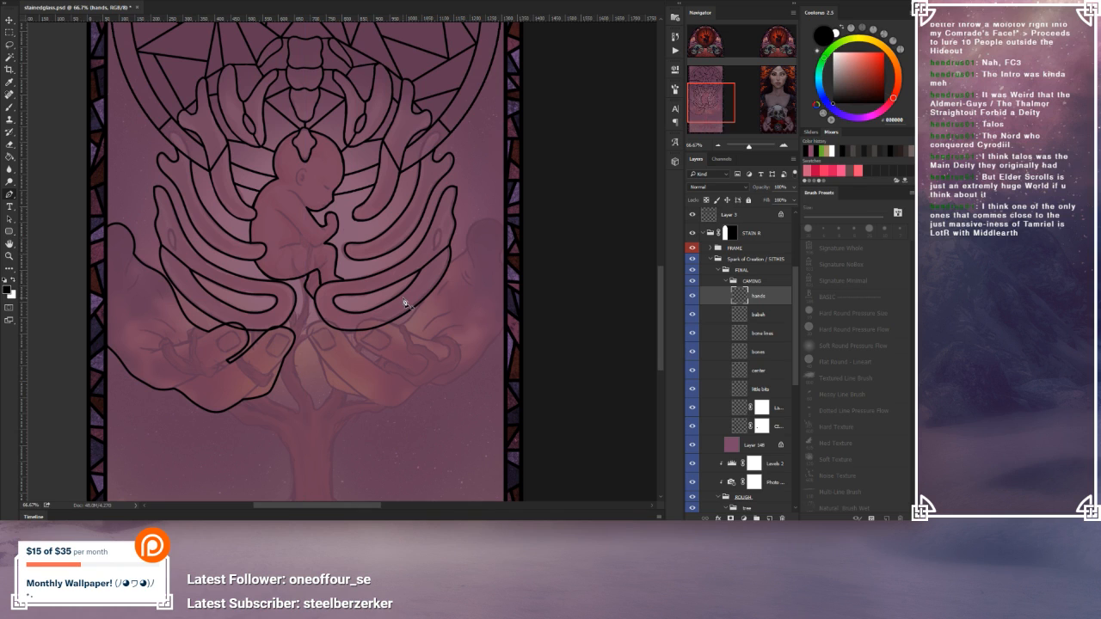
left_click_drag(384, 140, 383, 263)
left_click_drag(394, 423, 396, 309)
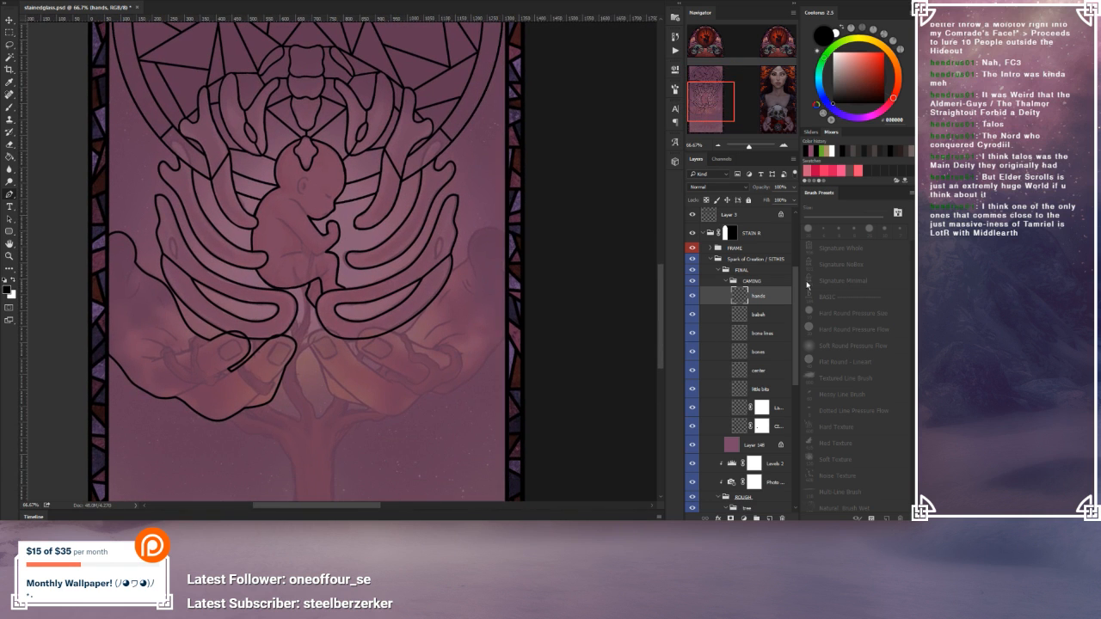
Step: Start a Pen path at the frame and curve it around the right hand's outermost fingertip to its inner base
left_click(783, 146)
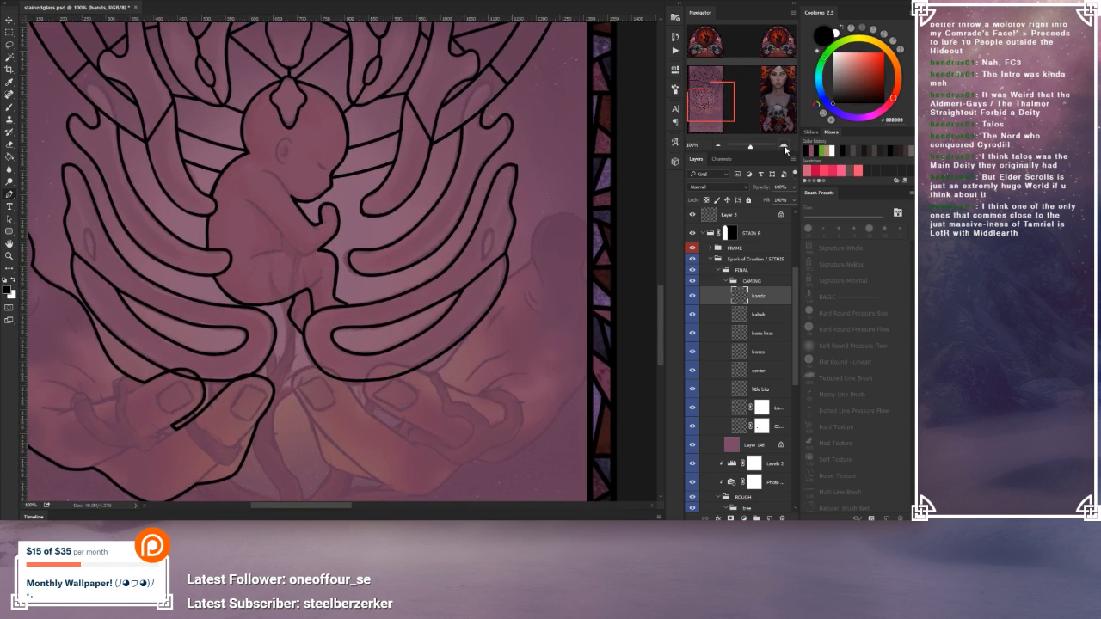
left_click_drag(563, 287, 482, 253)
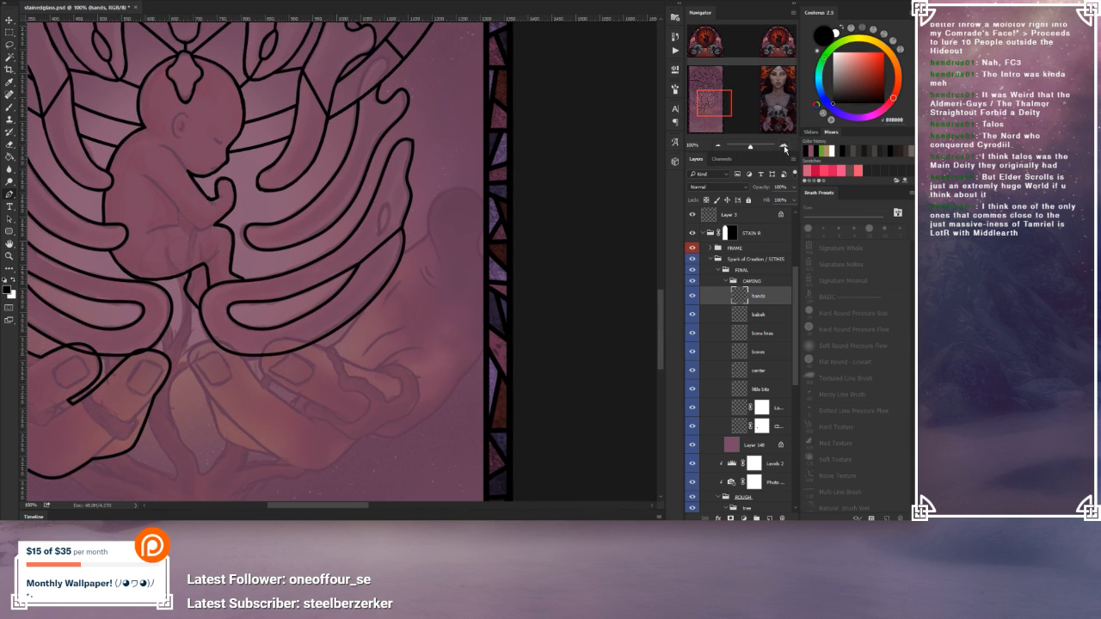
left_click(784, 149)
left_click_drag(548, 192, 467, 240)
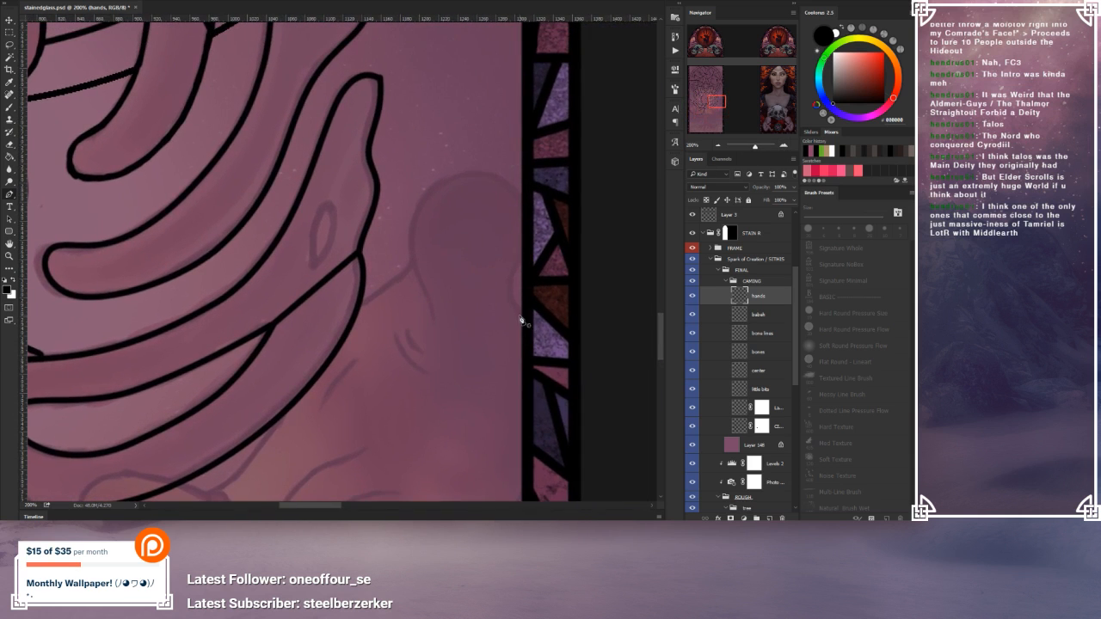
left_click(524, 253)
left_click_drag(526, 287, 517, 290)
left_click_drag(500, 190, 475, 235)
left_click(388, 308)
left_click_drag(440, 305, 398, 247)
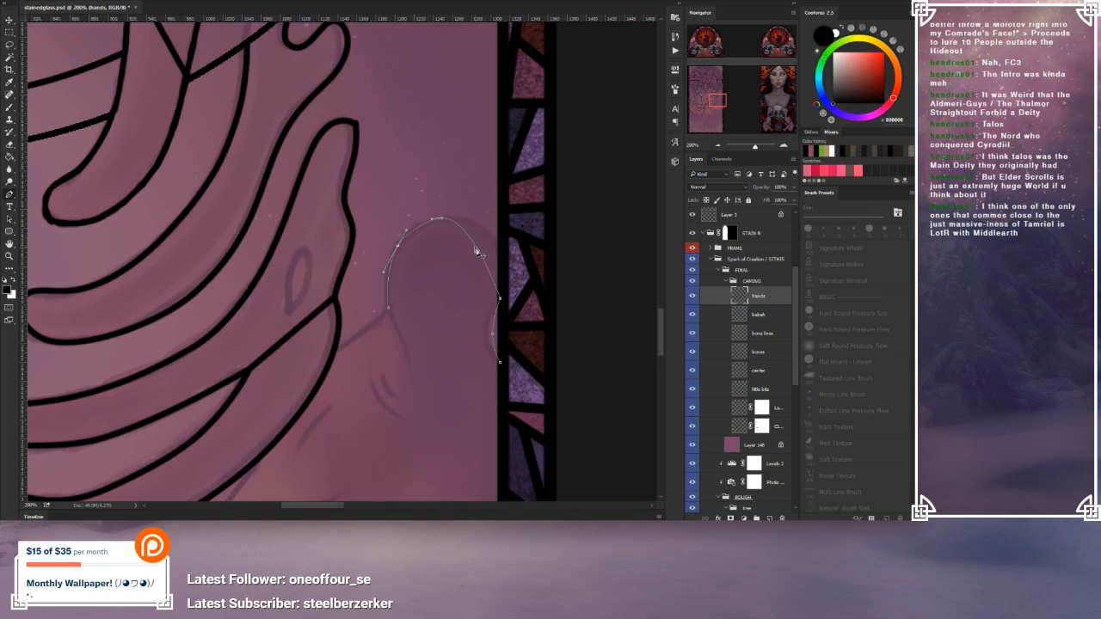
left_click_drag(479, 252, 490, 241)
Step: Carry the path from the outermost finger down behind the lowest rib to the branch by the next finger
left_click_drag(420, 330, 482, 265)
left_click_drag(445, 309, 502, 213)
left_click_drag(306, 381, 429, 220)
left_click(475, 170)
left_click_drag(476, 171, 478, 176)
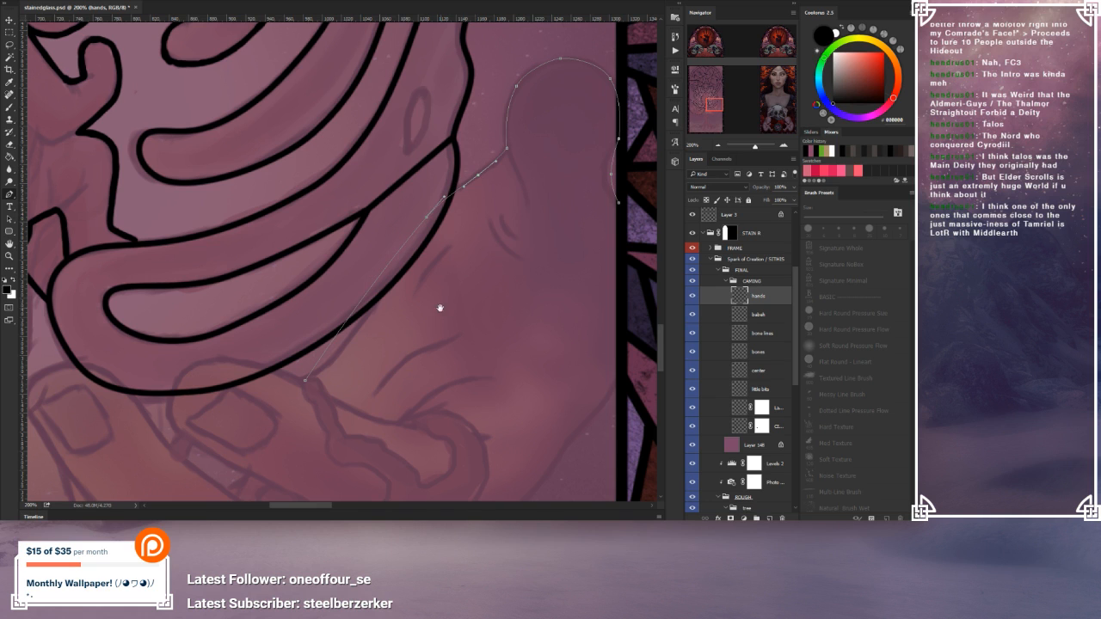
left_click_drag(439, 307, 453, 244)
left_click(354, 265)
mouse_move(355, 266)
left_mouse_down()
mouse_move(370, 253)
mouse_move(365, 273)
left_mouse_up()
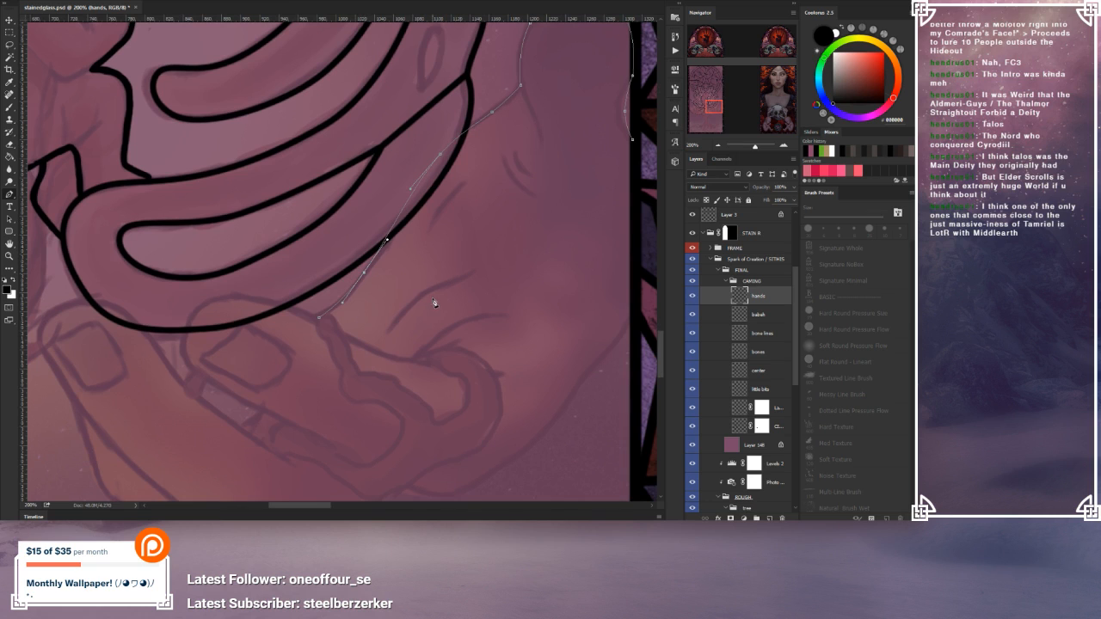
left_click_drag(434, 301, 435, 289)
left_click_drag(414, 178, 419, 173)
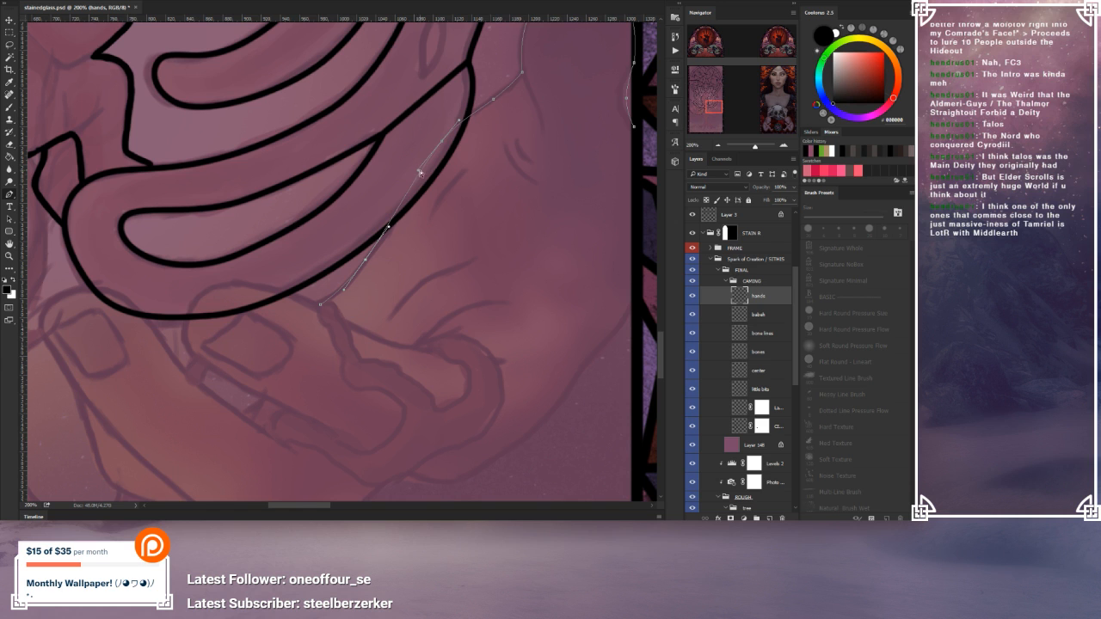
Step: Trace the path around the right hand's second fingertip and along its lower edge, adjusting anchors to the sketch
left_click_drag(430, 278, 499, 241)
left_click_drag(381, 278, 386, 236)
left_click(340, 320)
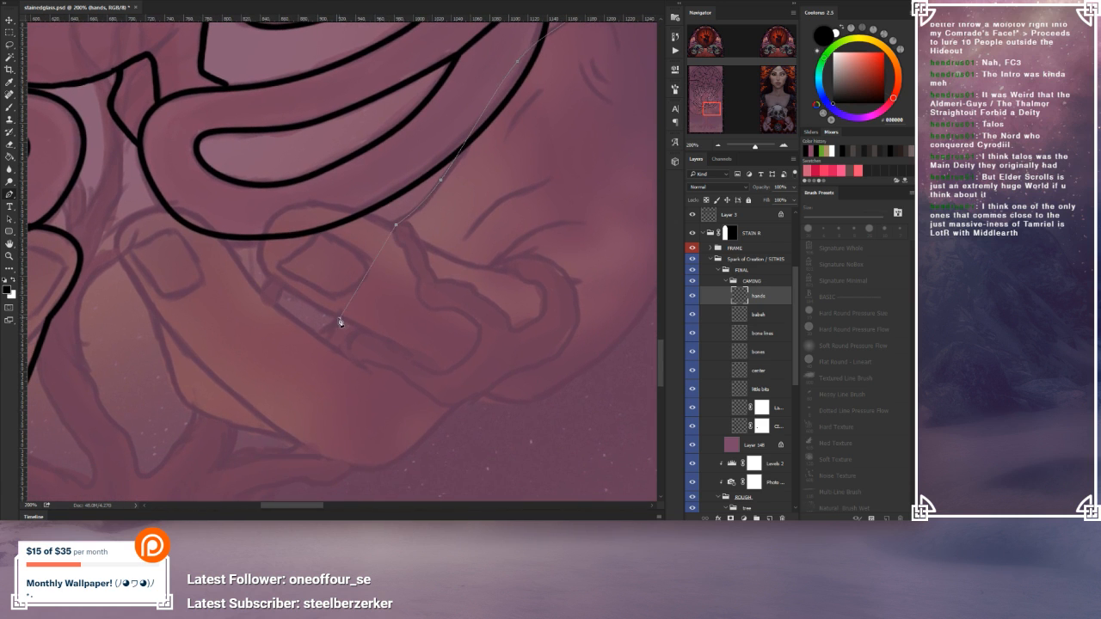
left_click_drag(259, 239, 262, 264)
left_click_drag(330, 213, 323, 203)
left_click_drag(307, 268, 341, 239)
left_click(299, 236)
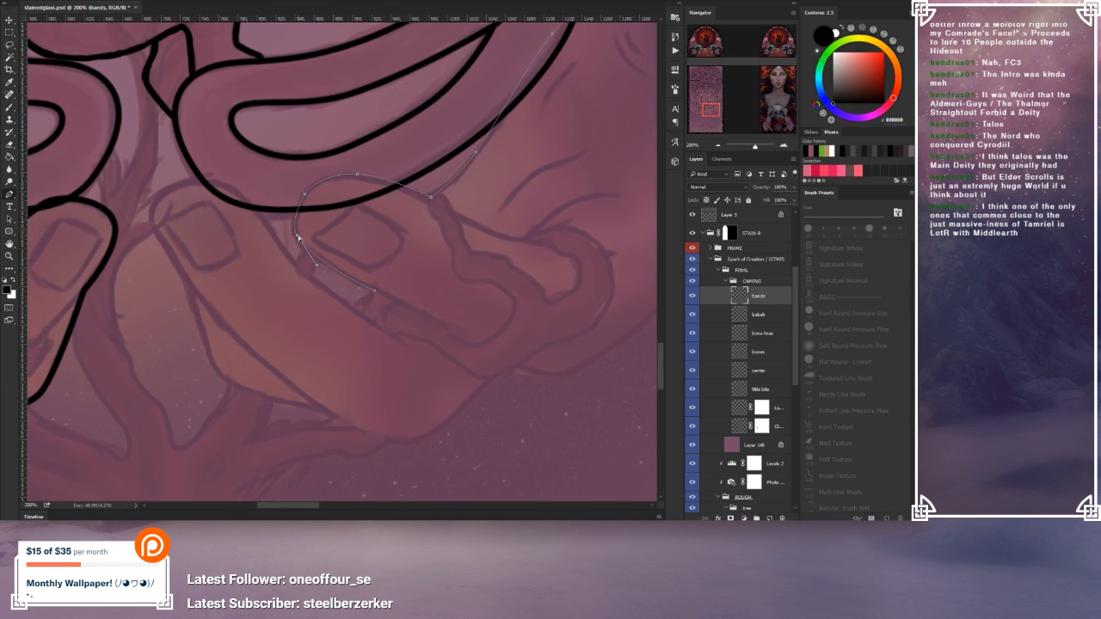
left_click_drag(289, 223, 286, 226)
left_click_drag(401, 295, 437, 284)
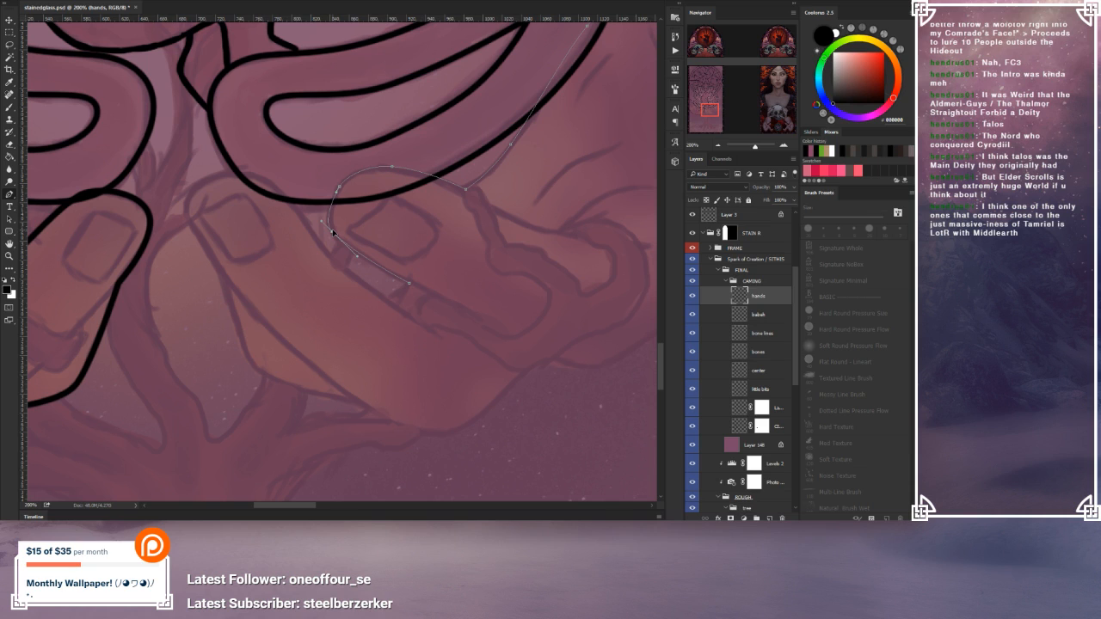
left_click_drag(321, 220, 324, 222)
left_click_drag(333, 234, 331, 227)
left_click_drag(419, 317, 442, 304)
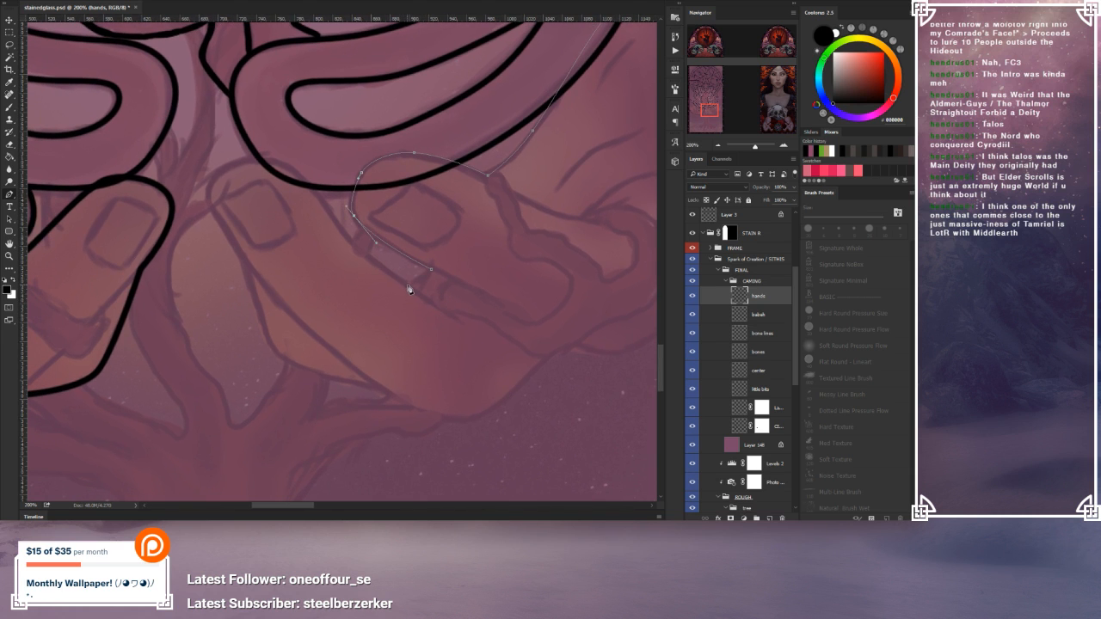
Step: Turn the path at the branch wrapped around the second finger and extend it toward the innermost fingertip
left_click_drag(373, 265, 422, 290)
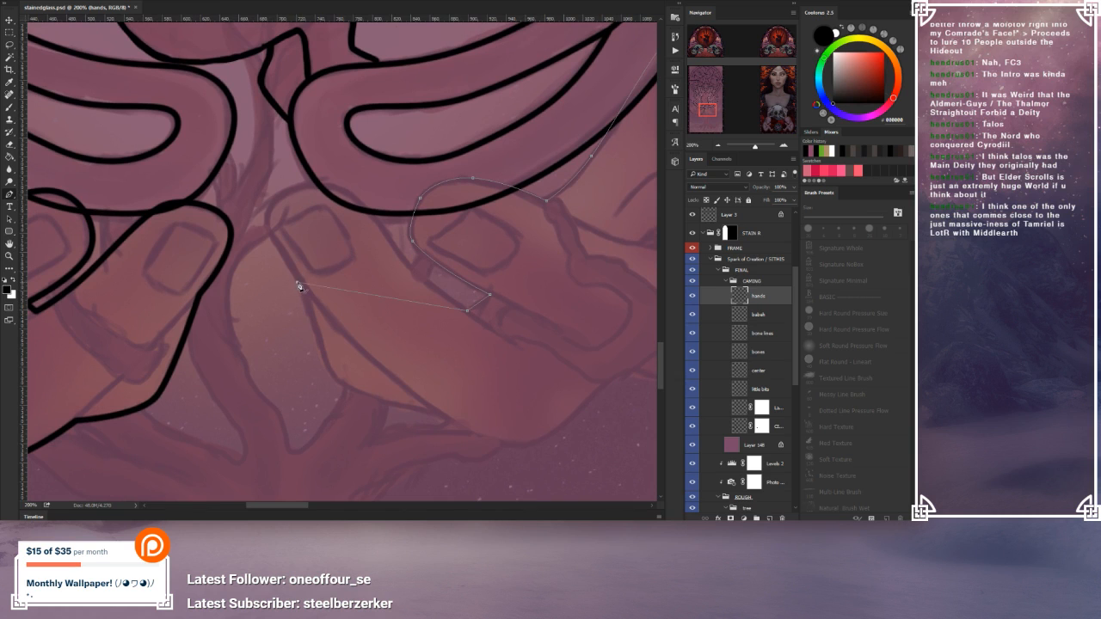
left_click(360, 293)
left_click_drag(359, 292, 271, 209, "ctrl")
left_click(289, 217)
left_click(350, 205)
left_click_drag(350, 206, 346, 190, "ctrl")
left_click(308, 188)
left_click(345, 191, "ctrl")
left_click_drag(345, 191, 345, 188, "ctrl")
Step: Rework the anchors and handles of the curve between the second finger and the innermost fingertip
left_click_drag(387, 181, 380, 211, "ctrl")
left_click(347, 190, "alt")
left_click(347, 190)
left_click_drag(348, 193, 330, 228, "ctrl")
left_click(331, 225, "ctrl")
left_click(333, 222)
left_click_drag(319, 187, 357, 199, "ctrl")
left_click_drag(337, 185, 365, 196, "ctrl")
left_click(387, 201)
left_click(357, 197)
left_click(327, 190)
left_click(326, 188)
Step: Shape the path over the innermost fingertip beside the trunk and down its inner side to match the sketch
left_click(342, 208)
left_click_drag(341, 208, 332, 182)
mouse_move(410, 248)
left_mouse_down()
mouse_move(406, 263)
mouse_move(389, 246)
left_mouse_up()
left_click(437, 294)
left_click_drag(437, 293, 404, 262)
left_click(351, 195, "ctrl")
left_click(298, 185)
left_click_drag(314, 187, 305, 183)
left_click_drag(268, 215, 268, 217)
left_click_drag(329, 327, 339, 278)
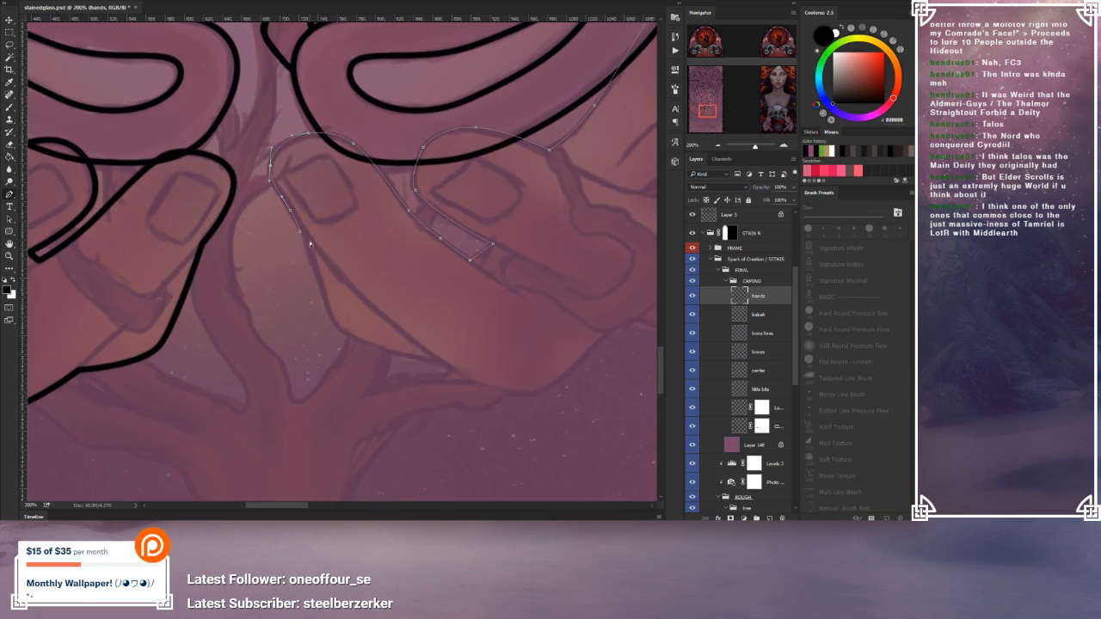
Step: Trace the innermost finger's inner edge from below the fingertip down to the tree branch
left_click(301, 233)
left_click_drag(371, 309, 327, 279)
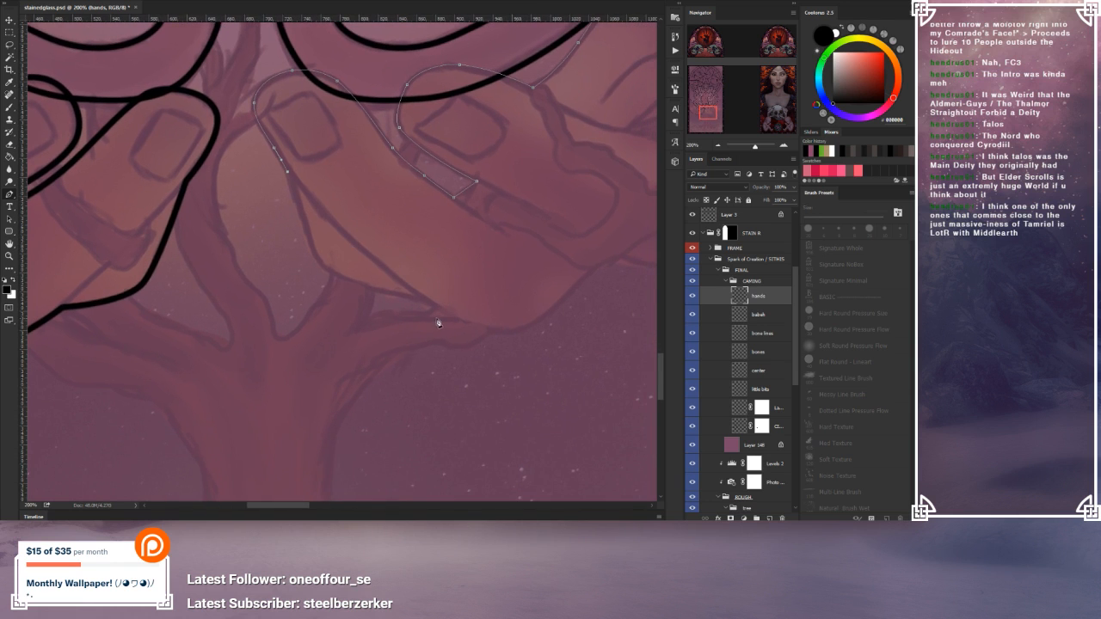
left_click_drag(354, 238, 319, 265)
left_click_drag(287, 234, 304, 241)
left_click_drag(344, 307, 338, 289)
left_click_drag(300, 218, 303, 218)
left_click_drag(455, 276, 302, 273)
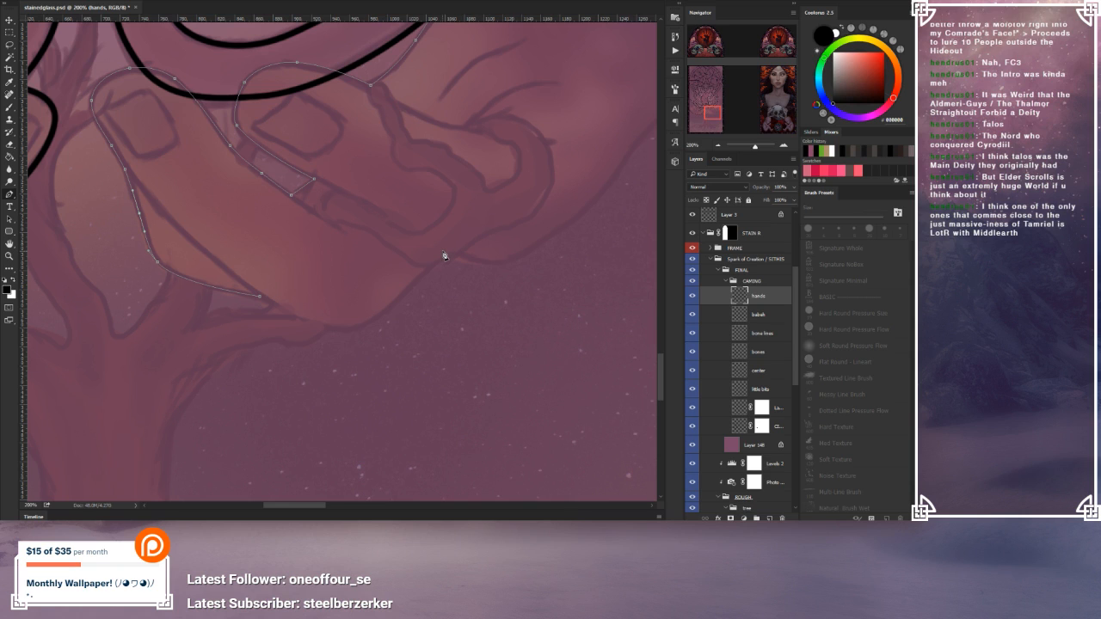
Step: Continue the path along the rounded underside of the right hand's fingers to the heel of the hand
left_click_drag(444, 251, 355, 329)
left_click_drag(315, 338, 336, 334)
left_click(410, 299)
left_click_drag(409, 299, 407, 295)
left_click_drag(494, 283, 410, 304)
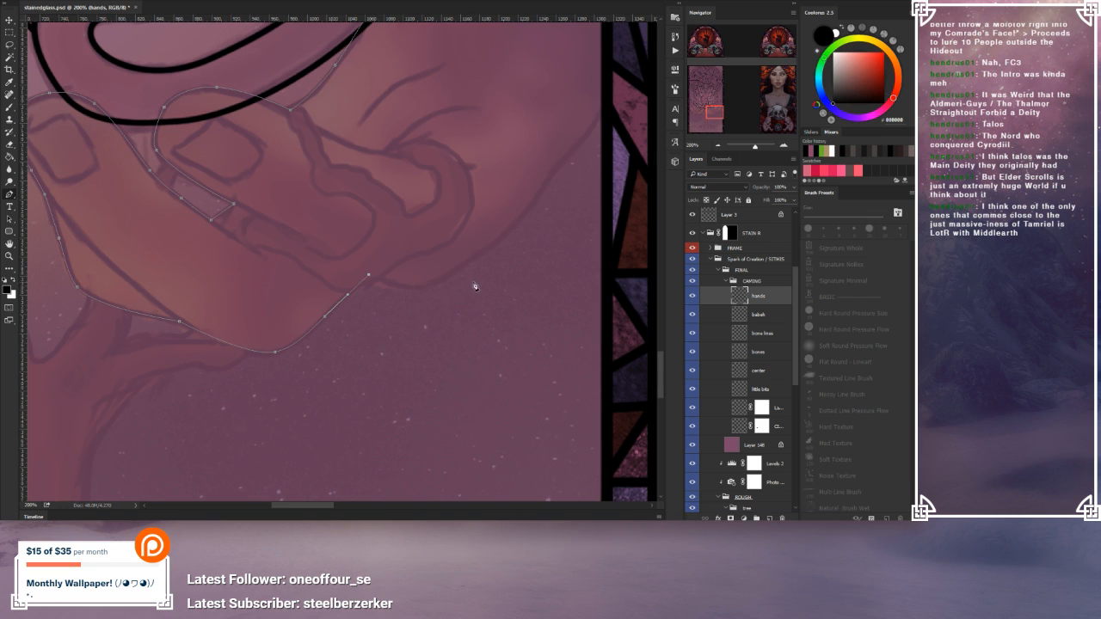
Step: Extend the path along the heel of the right hand to the frame, bending its curve to the sketch
left_click_drag(457, 277, 408, 332)
left_click(551, 169)
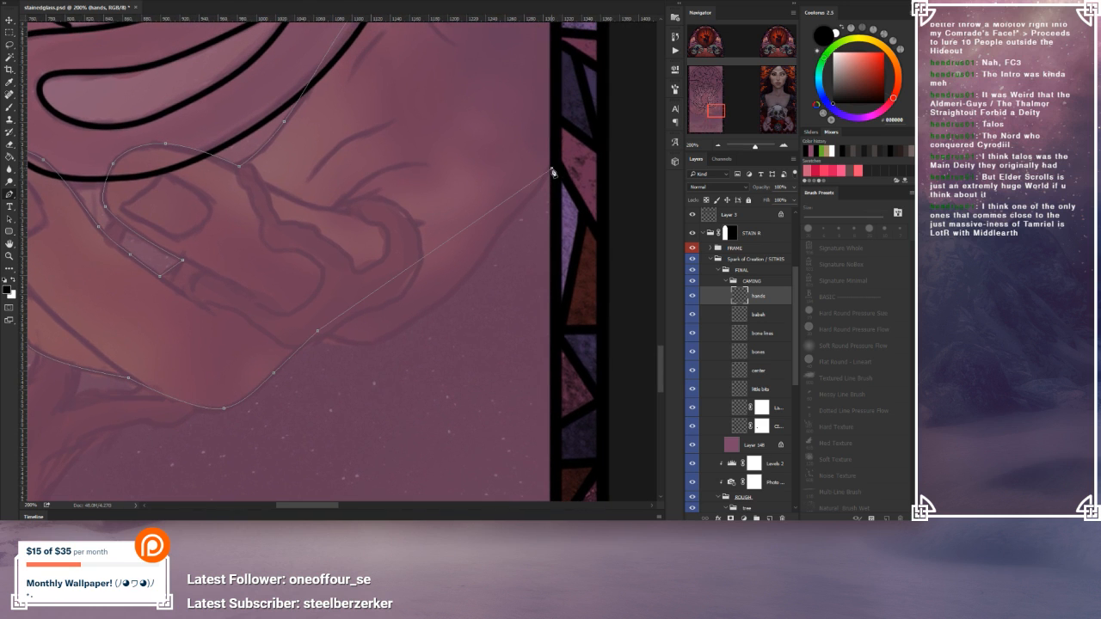
left_click(380, 295)
left_click_drag(380, 295, 373, 348)
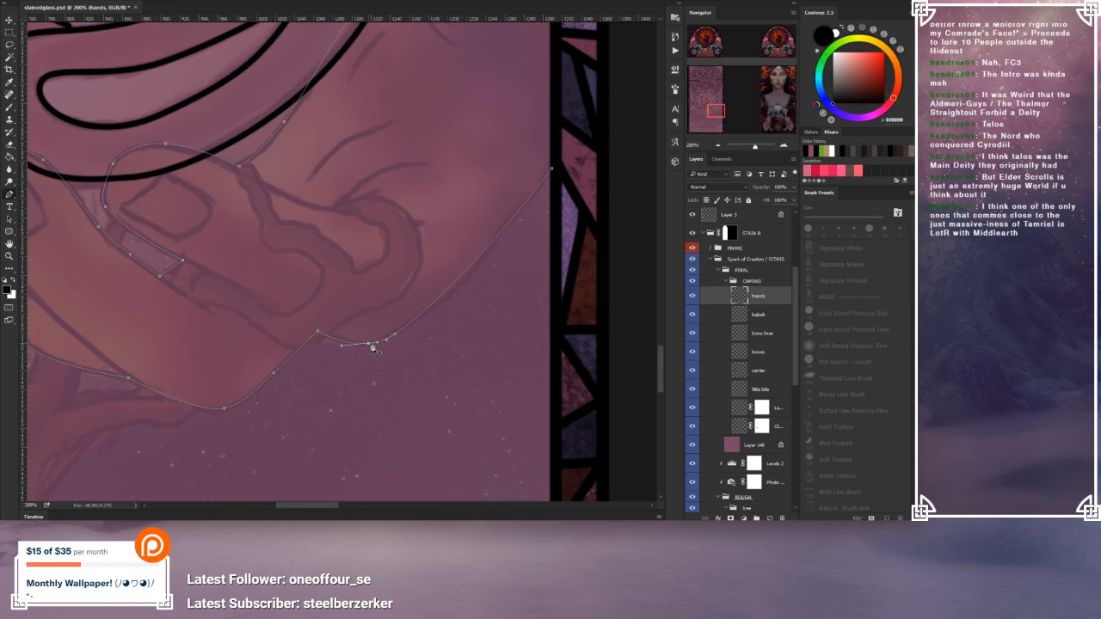
left_click(449, 291)
left_click_drag(450, 290, 453, 293)
left_click(509, 230)
left_click_drag(508, 229, 534, 198)
Step: Stroke the right hand's path with the Brush
left_click_drag(328, 250, 484, 245)
left_click(718, 145)
left_click(718, 146)
left_click_drag(337, 180, 412, 227)
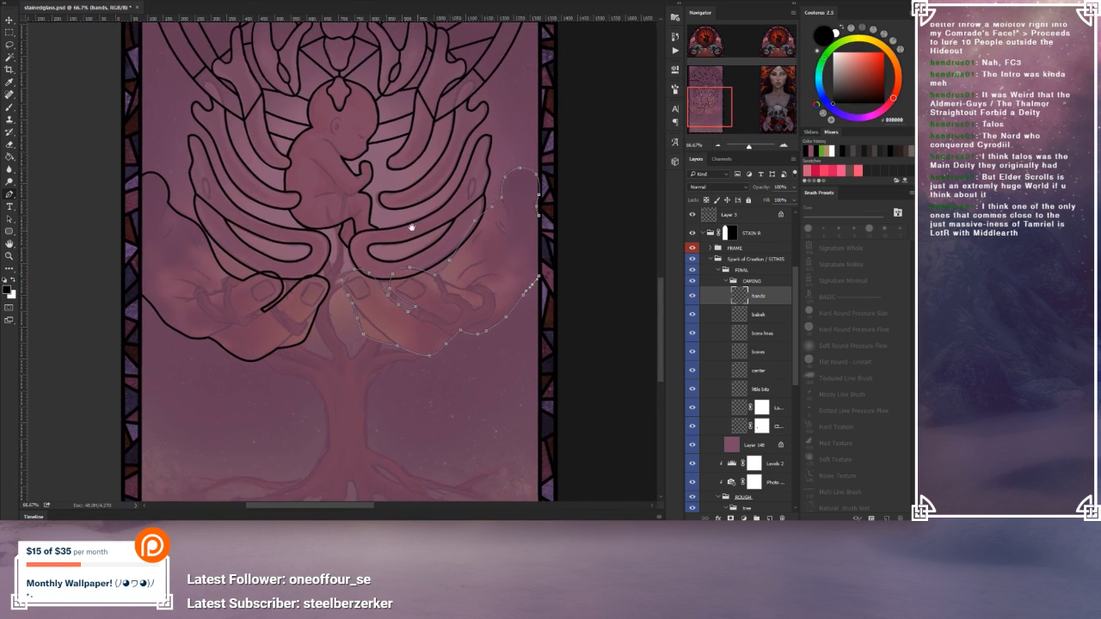
right_click(415, 228)
left_click(448, 306)
left_click(523, 161)
Step: Delete the right hand's path and add a layer mask to the hands layer
right_click(431, 224)
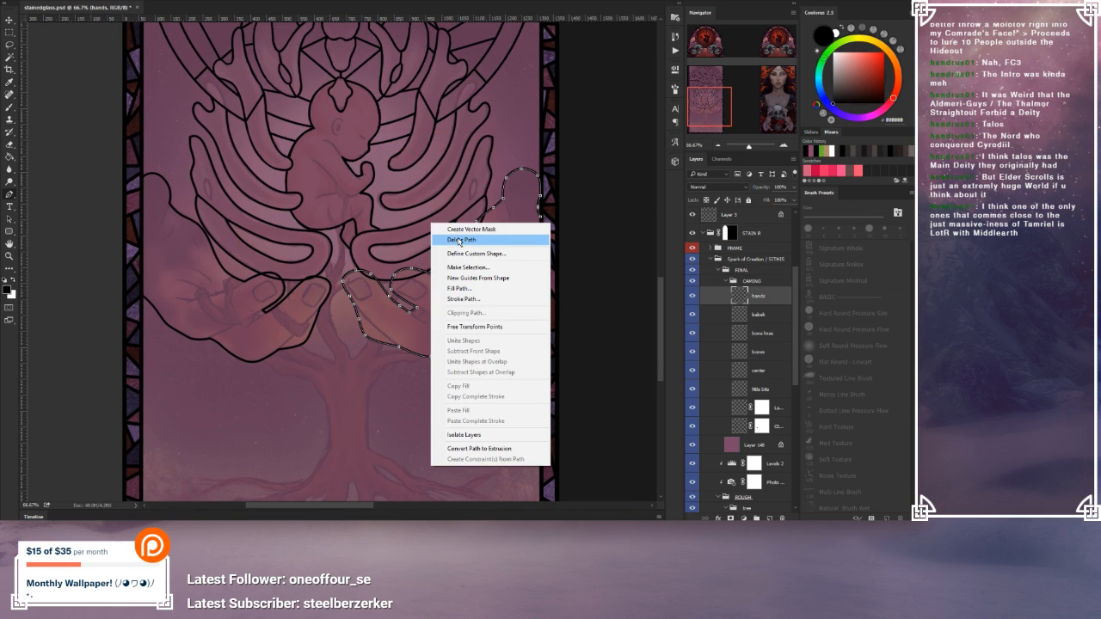
left_click(460, 241)
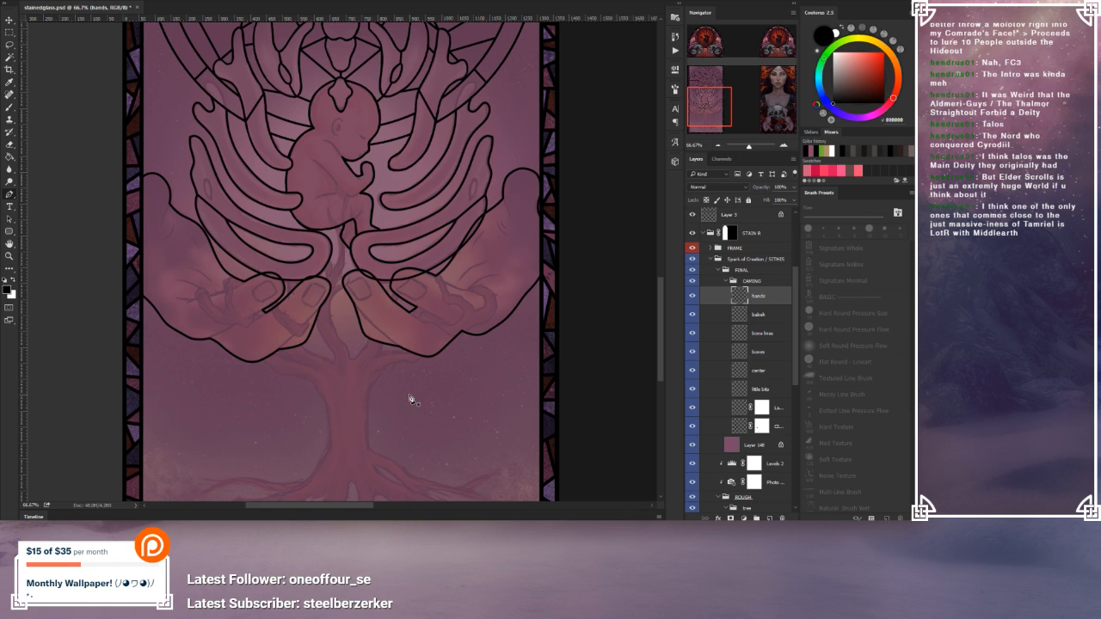
left_click_drag(659, 290, 662, 283)
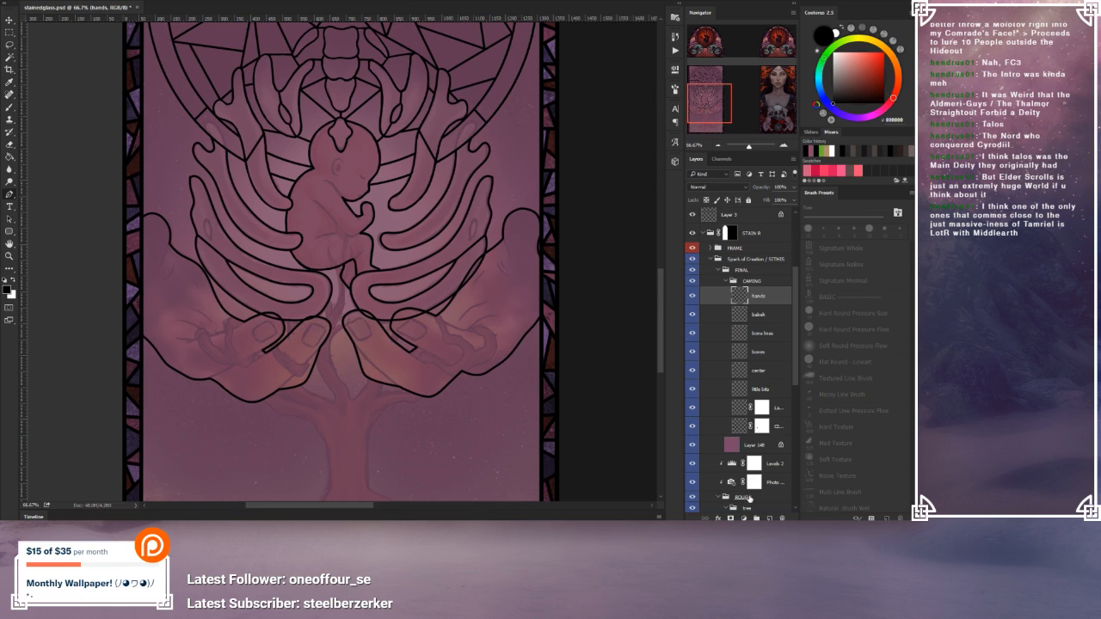
left_click(731, 517)
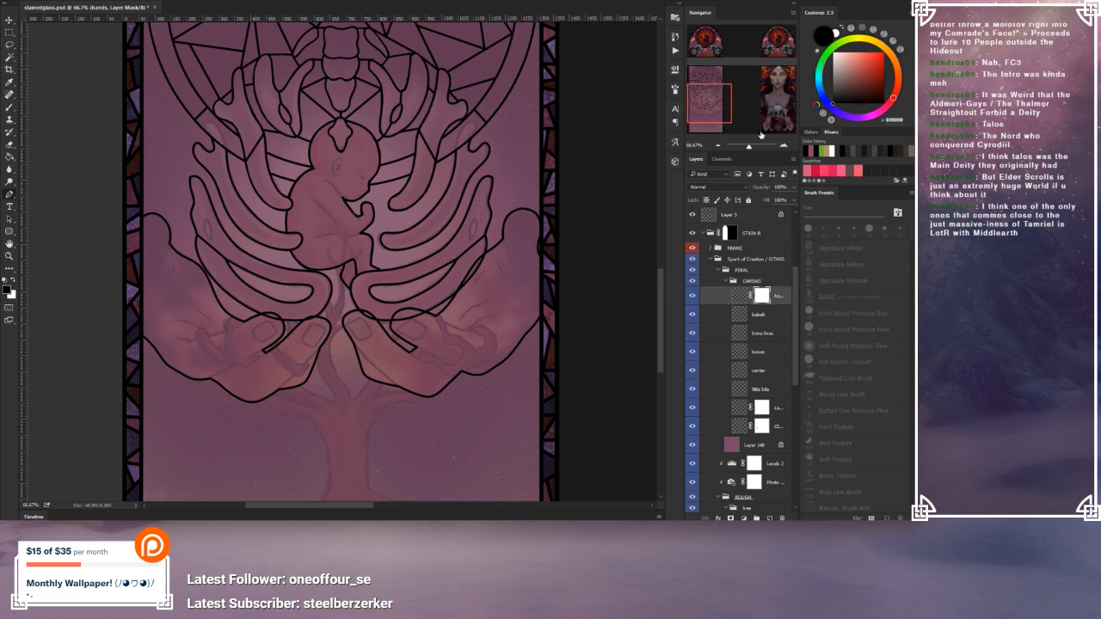
Step: Undo the layer mask, the path deletion and the stroke on the right hand
left_click(49, 1)
left_click(49, 6)
left_click(49, 3)
left_click(50, 6)
left_click(49, 3)
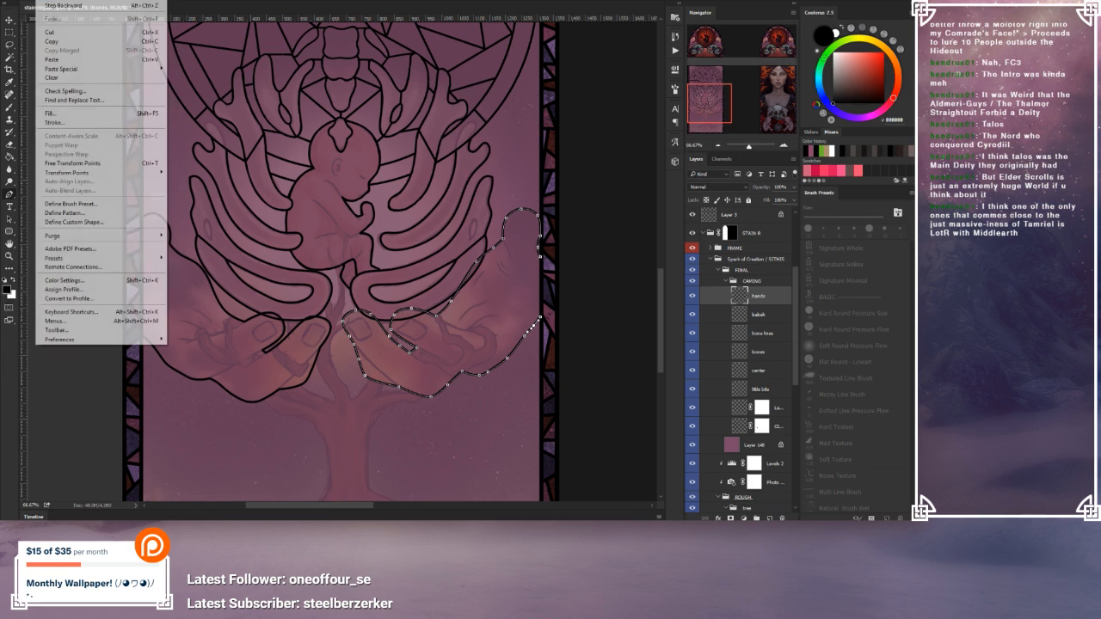
left_click(49, 6)
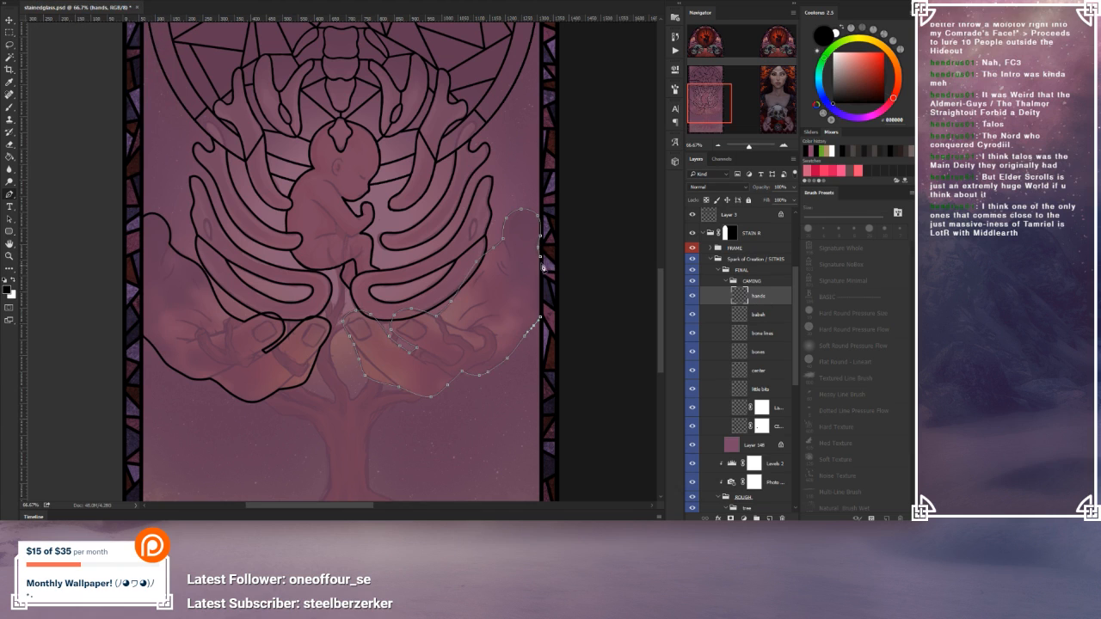
Step: Close the right hand's path with a curve outside the frame edge and stroke it with the Brush
left_click(540, 317)
left_click_drag(541, 300, 555, 298)
right_click(457, 322)
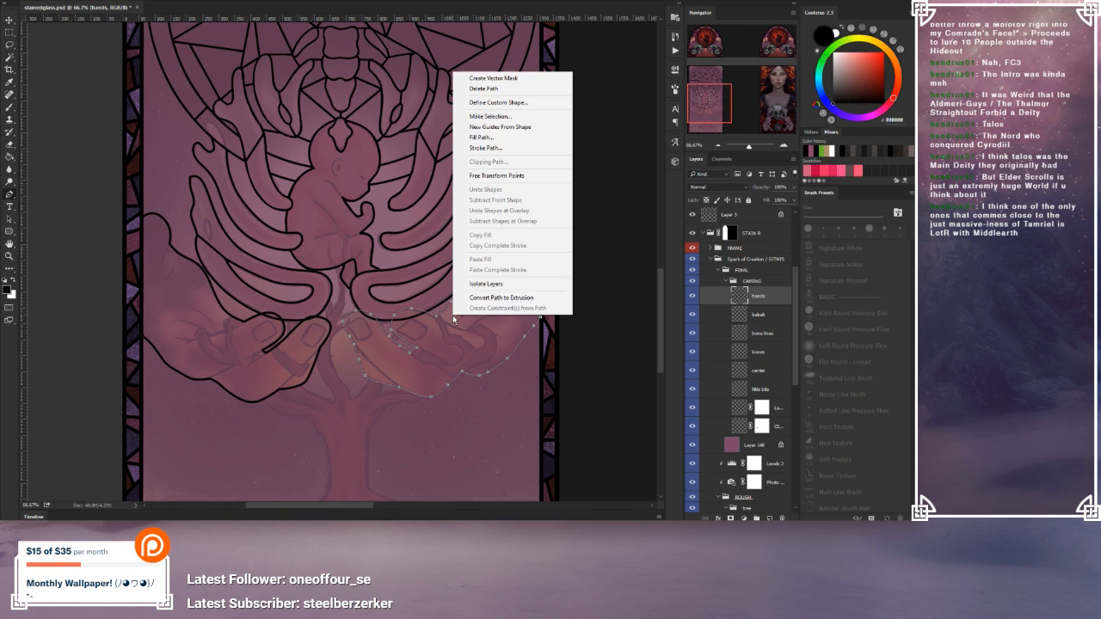
left_click(514, 148)
left_click(524, 160)
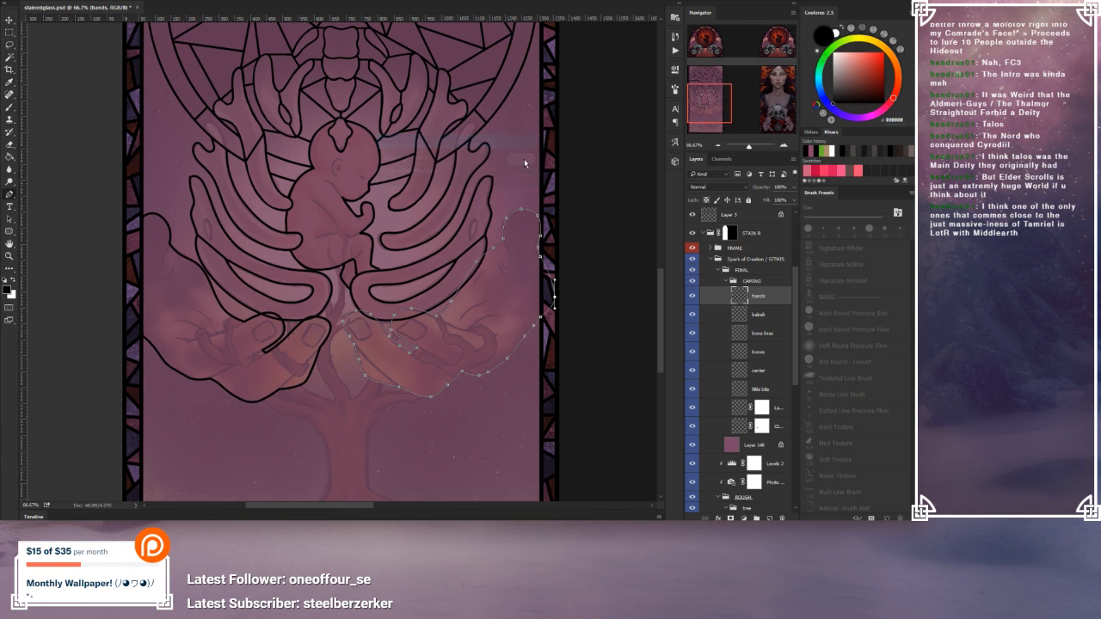
Step: Delete the right hand's path and add a layer mask to the hands layer
right_click(479, 159)
left_click(506, 176)
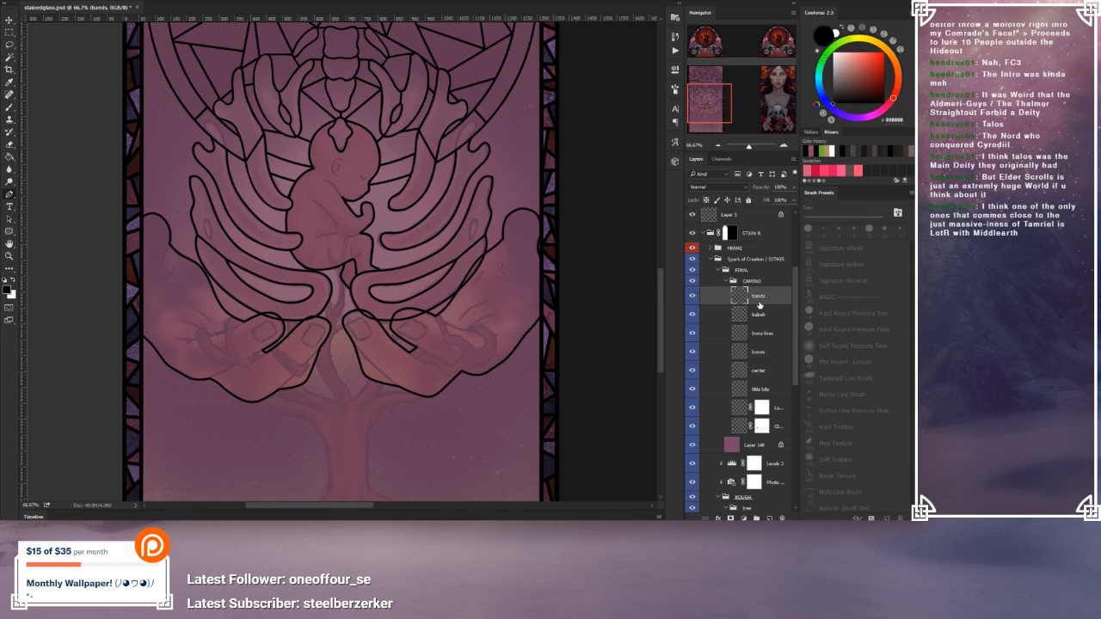
left_click(730, 517)
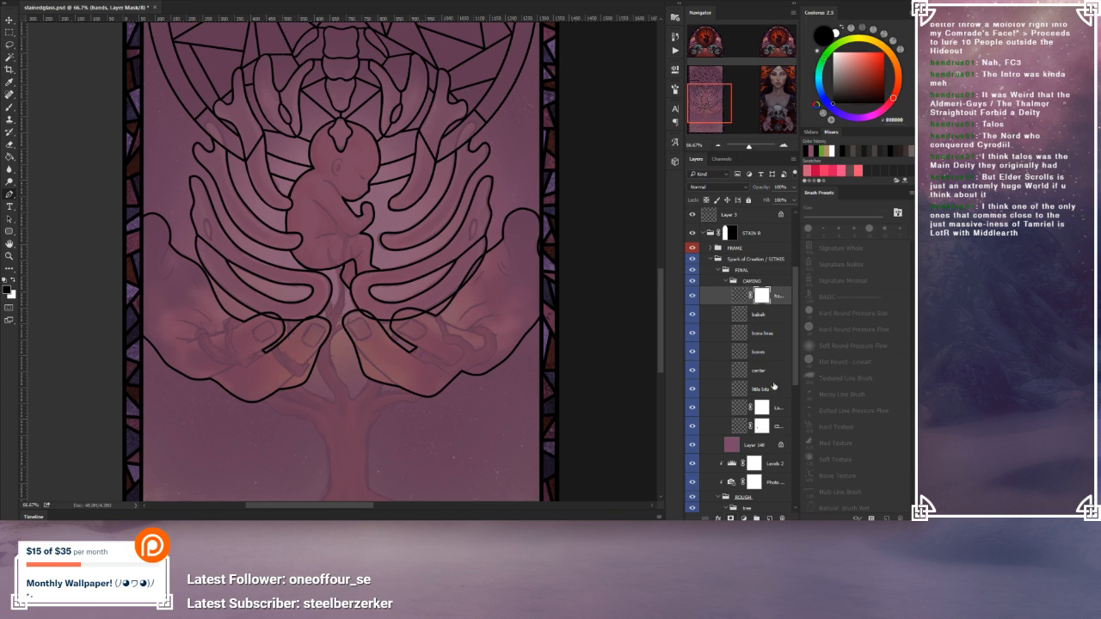
Step: Mask out the hand outlines where they cross the lowest ribs, using the Hard Round Pressure Size brush
left_click(782, 148)
left_click(782, 148)
left_click_drag(448, 304, 258, 320)
left_click_drag(525, 320, 376, 308)
left_click(7, 109)
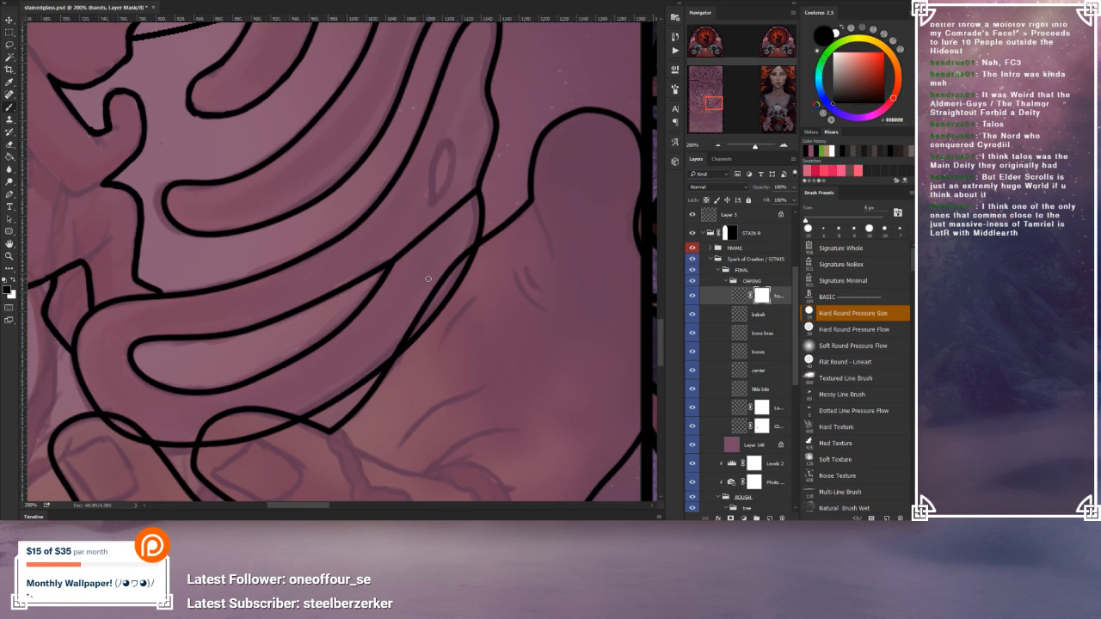
left_click_drag(455, 263, 465, 257)
mouse_move(423, 304)
left_mouse_down()
mouse_move(405, 334)
mouse_move(426, 307)
mouse_move(387, 356)
left_mouse_up()
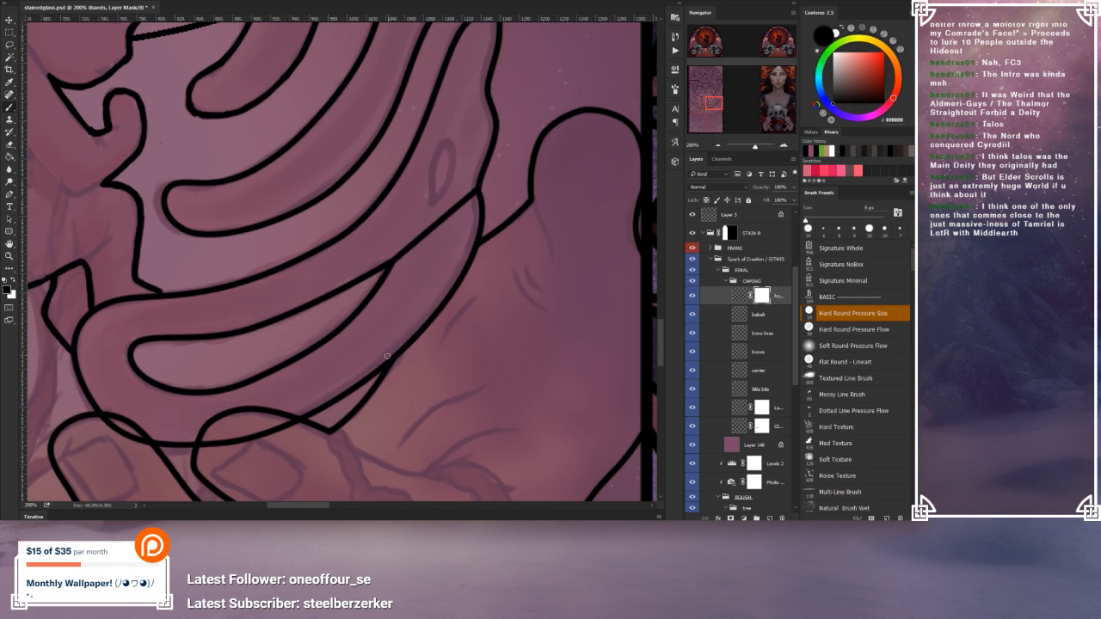
mouse_move(376, 410)
left_mouse_down()
mouse_move(369, 387)
mouse_move(400, 339)
mouse_move(488, 296)
mouse_move(369, 319)
mouse_move(329, 370)
mouse_move(241, 365)
mouse_move(322, 349)
mouse_move(393, 442)
mouse_move(234, 323)
mouse_move(248, 327)
left_mouse_up()
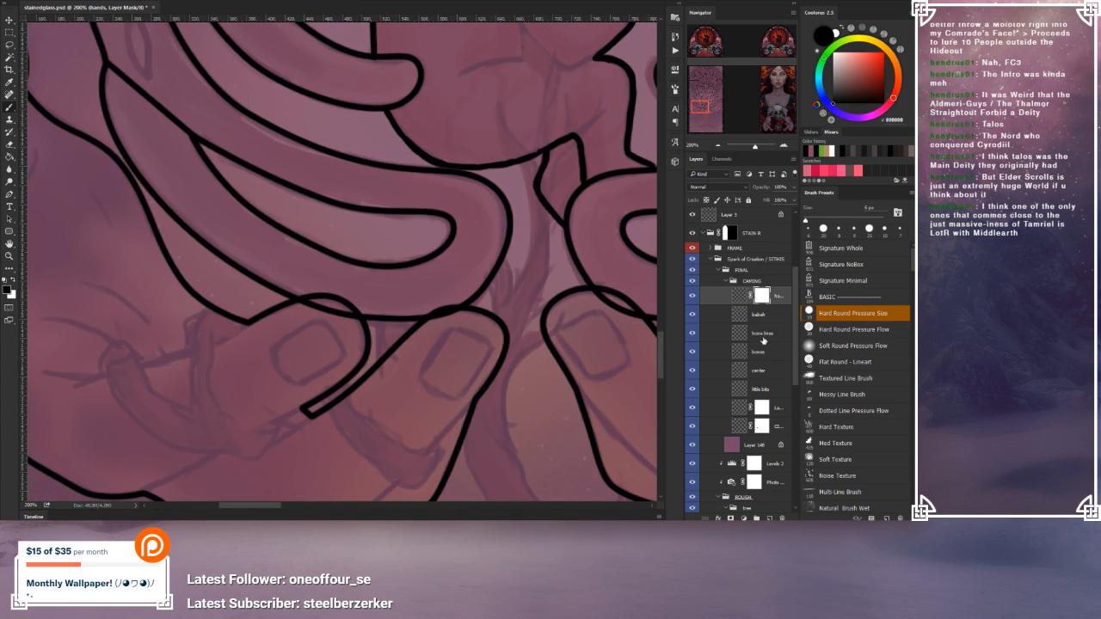
Step: Find the layer holding the rib outlines and add a layer mask to the bones layer
left_click(762, 339)
left_click_drag(654, 313, 436, 327)
left_click_drag(450, 418, 460, 374)
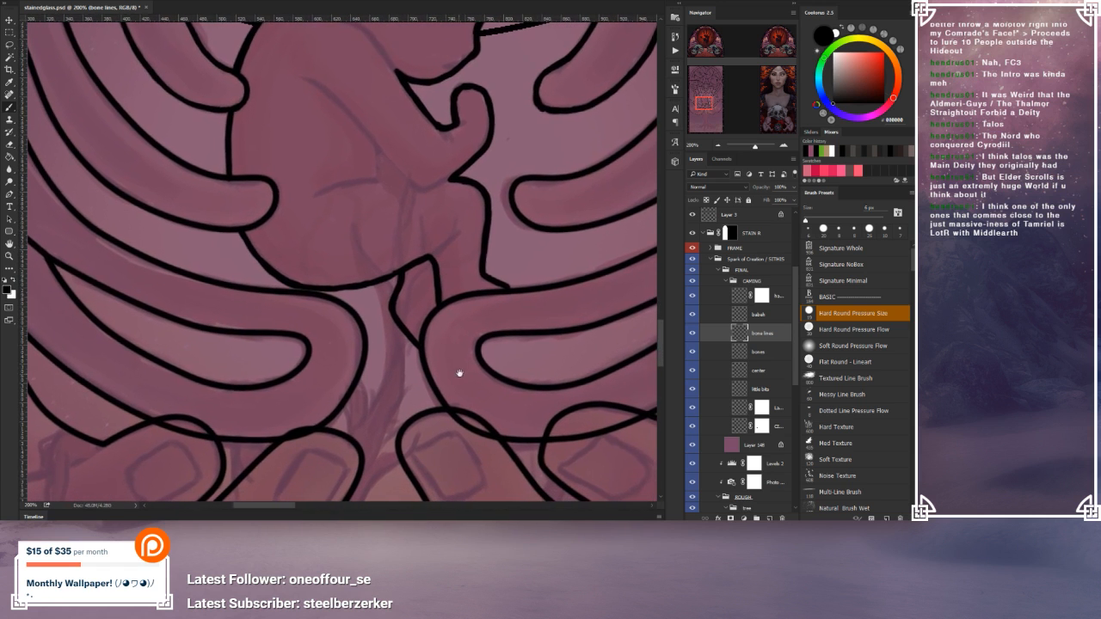
left_click(755, 315)
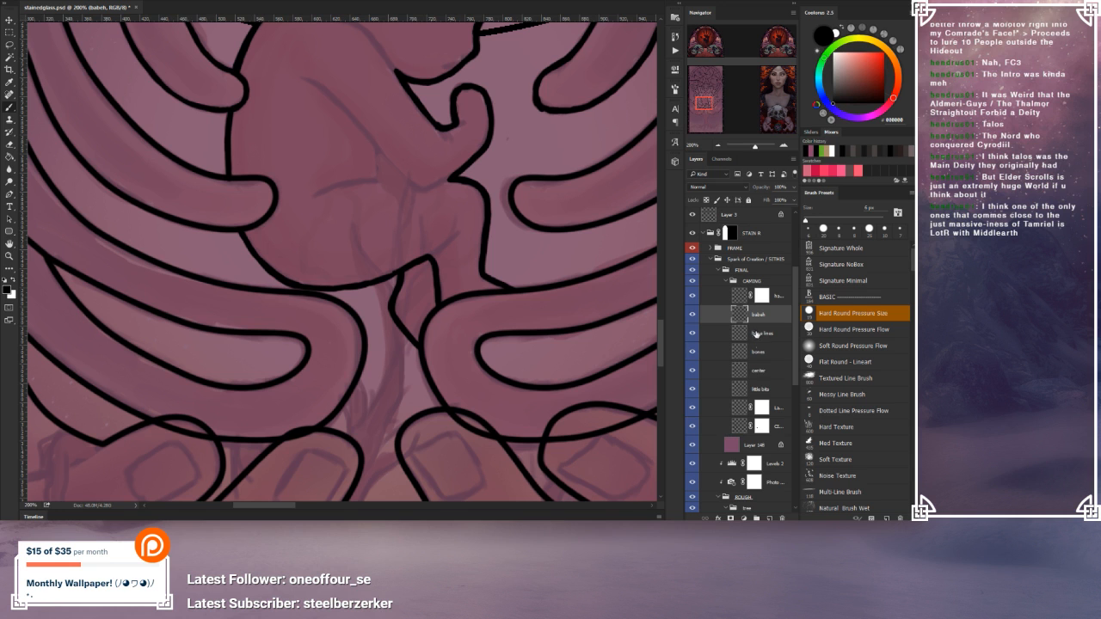
left_click_drag(475, 263, 523, 246)
mouse_move(490, 419)
left_mouse_down()
mouse_move(474, 436)
mouse_move(498, 373)
mouse_move(479, 462)
mouse_move(503, 433)
left_mouse_up()
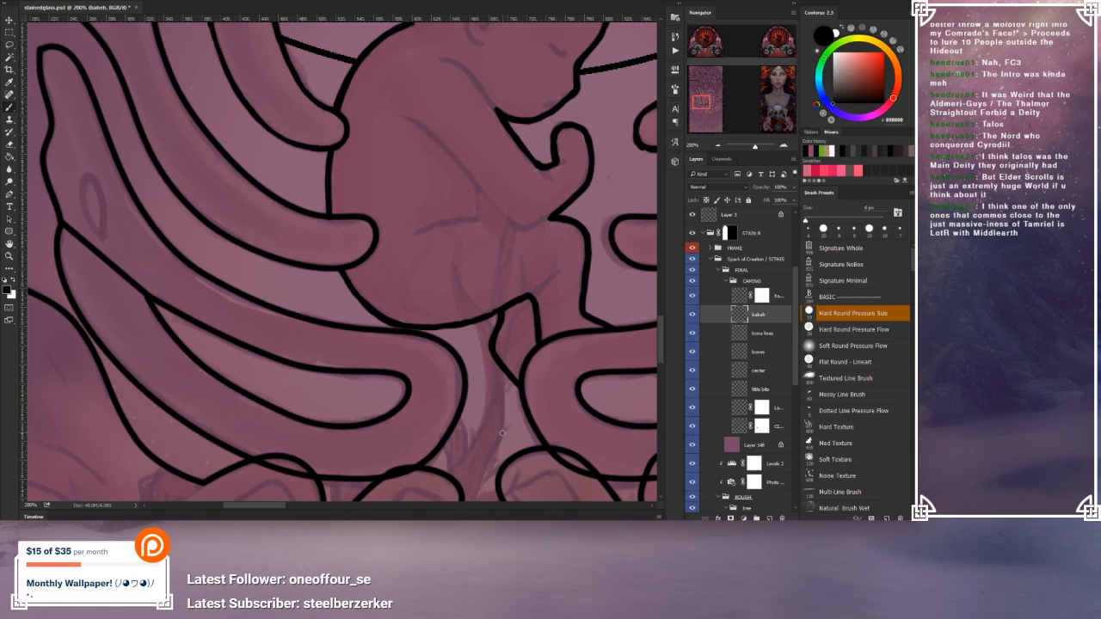
left_click(751, 337)
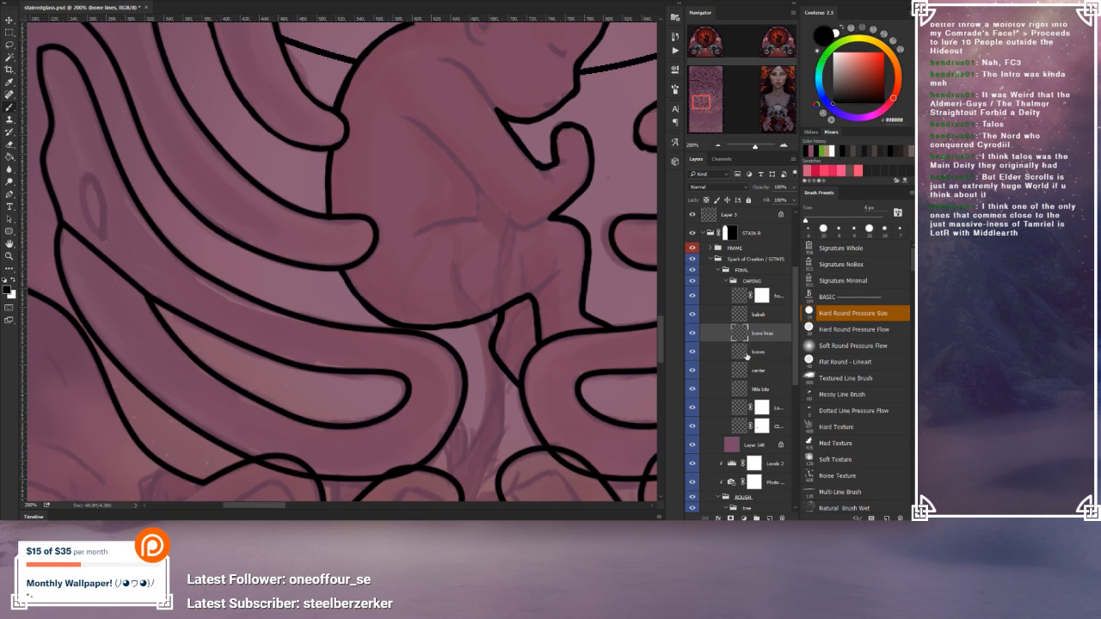
left_click(745, 356)
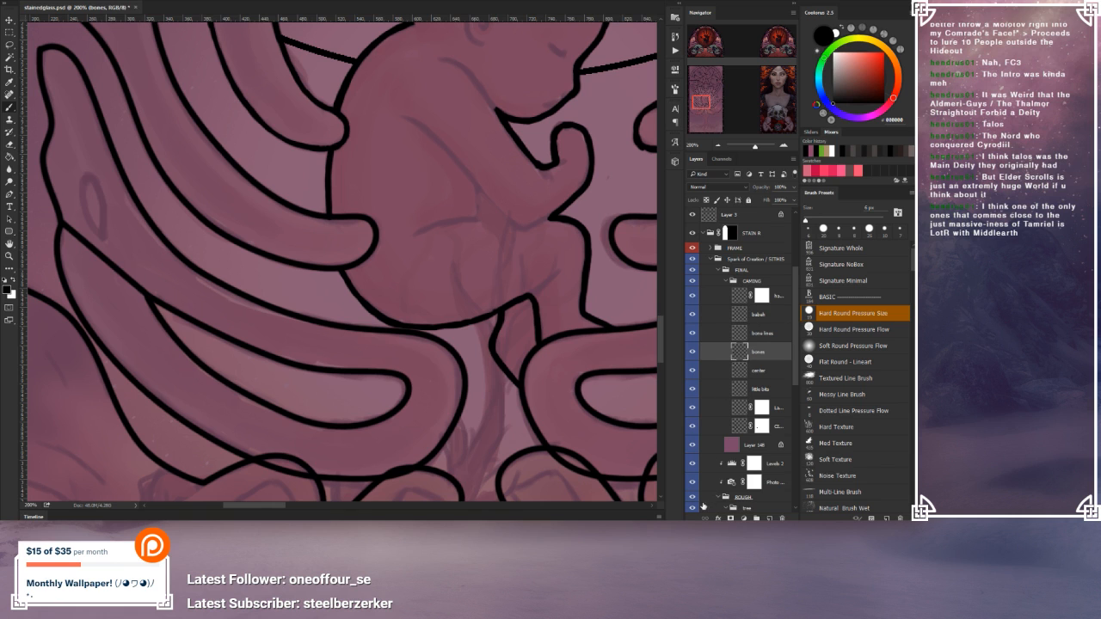
left_click(730, 517)
Step: Mask out the rib outlines where they run across the fingers of both hands
mouse_move(411, 419)
left_mouse_down()
mouse_move(275, 289)
mouse_move(254, 329)
left_mouse_up()
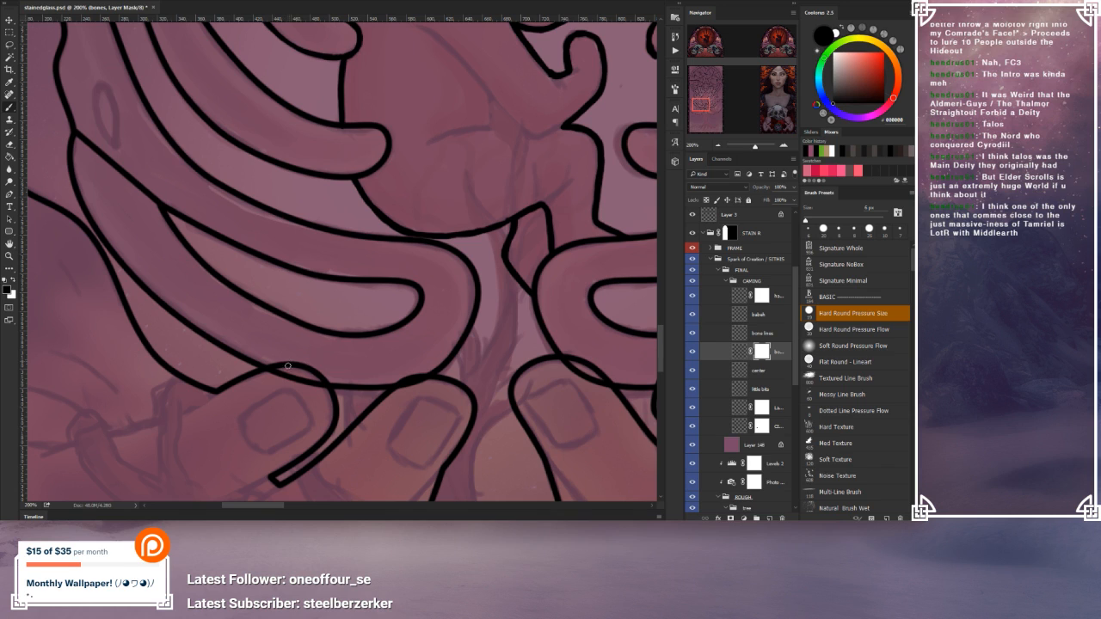
left_click_drag(270, 378, 325, 392)
left_click_drag(424, 384, 423, 378)
mouse_move(537, 405)
left_mouse_down()
mouse_move(295, 381)
mouse_move(298, 355)
mouse_move(332, 350)
mouse_move(307, 336)
mouse_move(362, 368)
left_mouse_up()
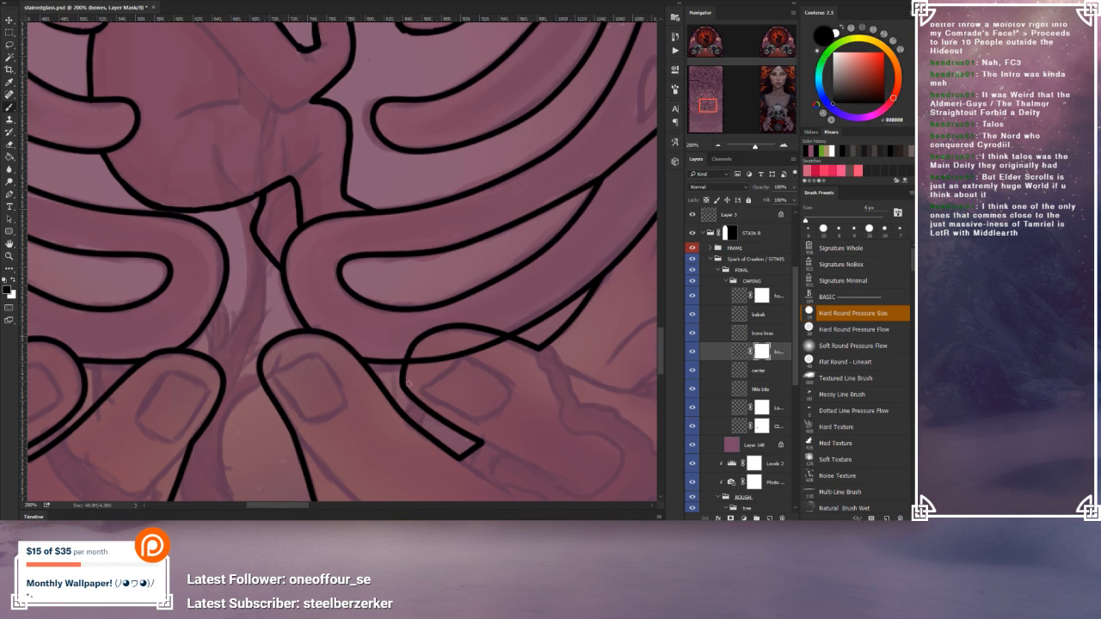
mouse_move(442, 360)
left_mouse_down()
mouse_move(411, 359)
mouse_move(512, 344)
left_mouse_up()
left_click_drag(588, 302, 516, 335)
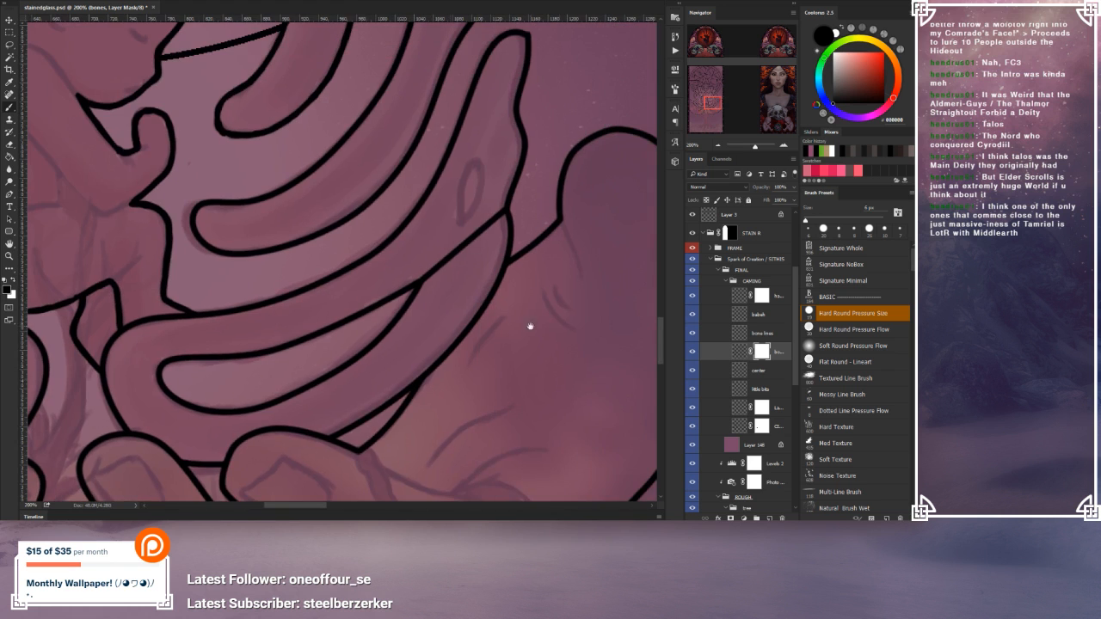
left_click_drag(300, 437, 423, 389)
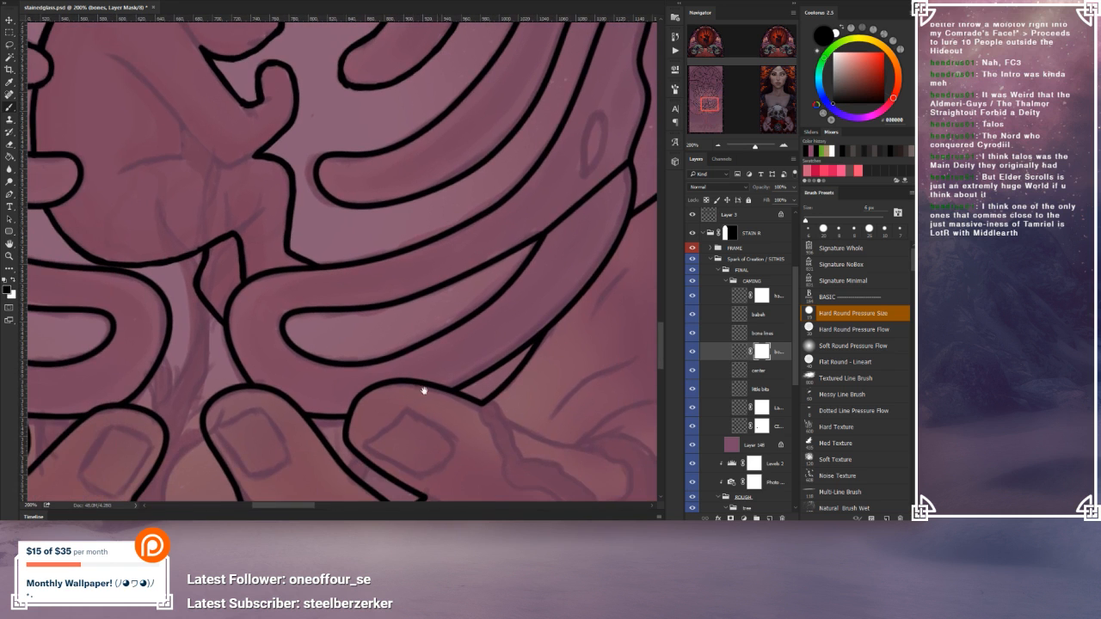
Step: Raise the opacity of the plain purple Layer 148 to 97% to cover the sketch beneath the line art
left_click(716, 148)
left_click(717, 148)
mouse_move(550, 246)
left_mouse_down()
mouse_move(518, 322)
mouse_move(533, 327)
left_mouse_up()
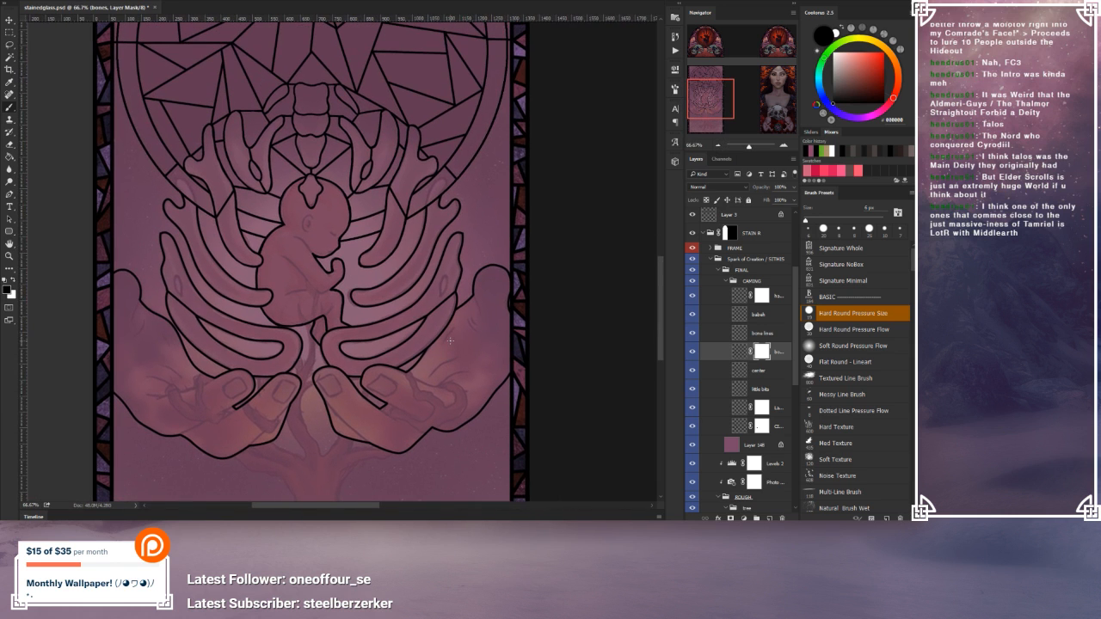
left_click(719, 146)
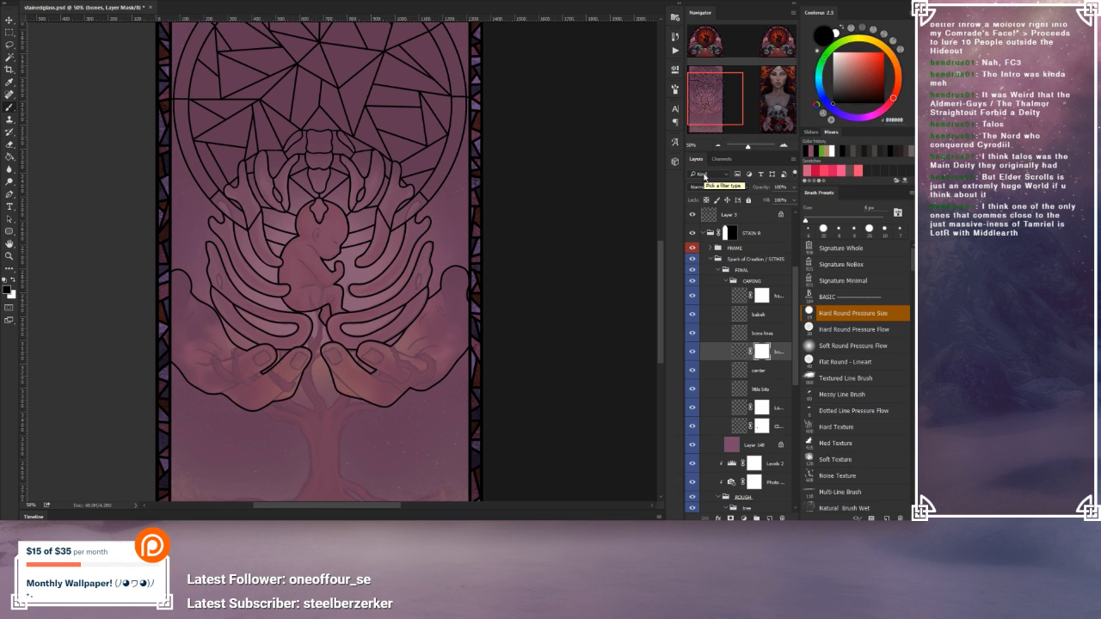
mouse_move(662, 277)
left_mouse_down()
mouse_move(665, 292)
mouse_move(663, 282)
left_mouse_up()
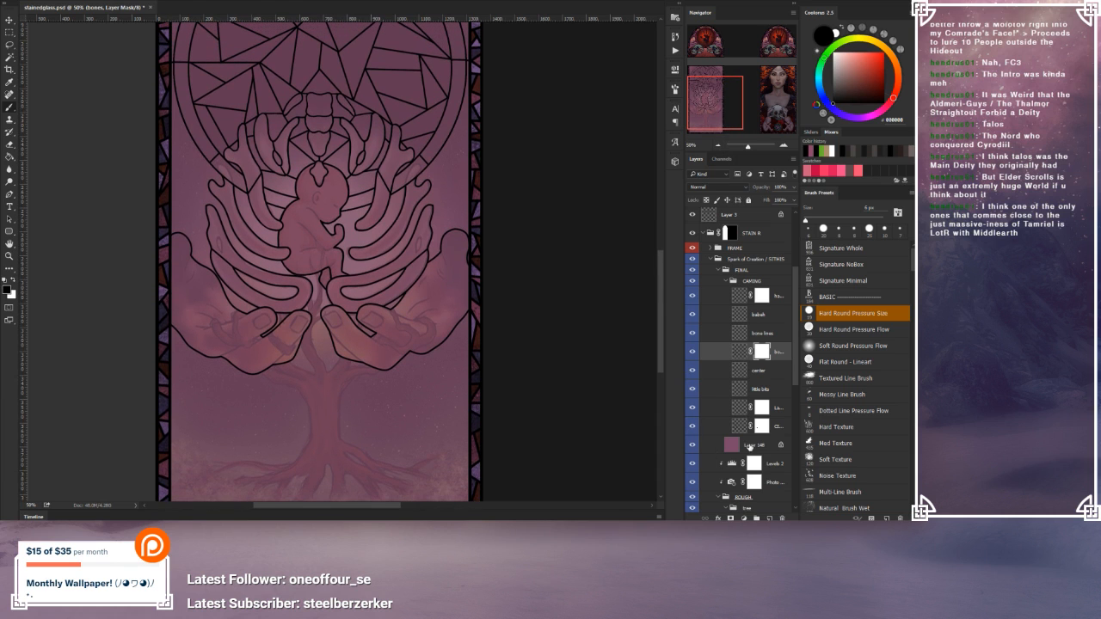
left_click(748, 446)
left_click(795, 188)
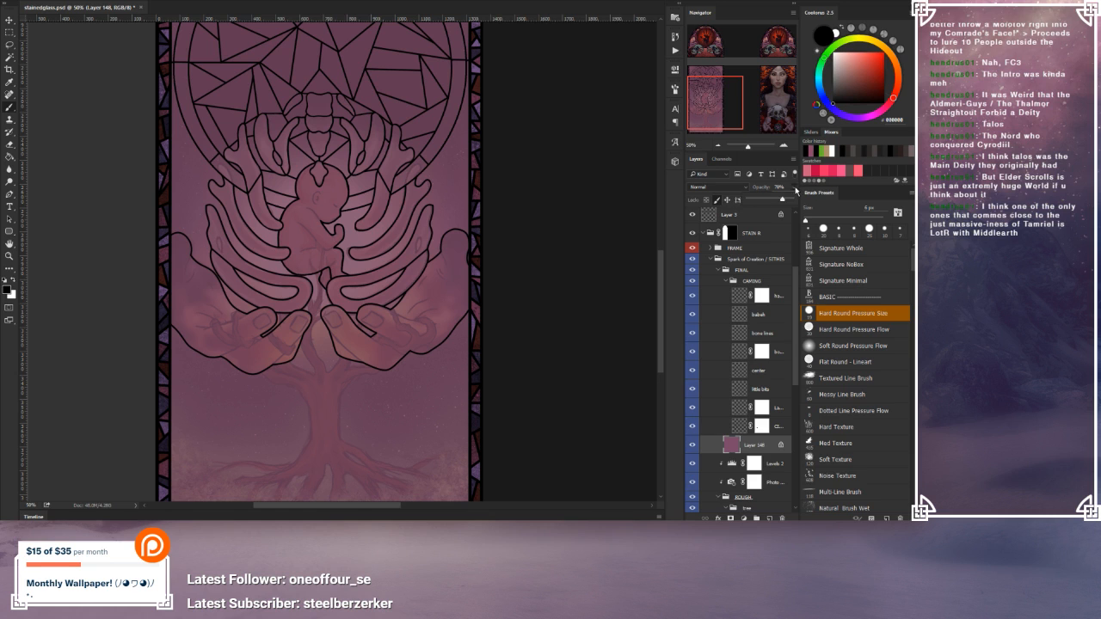
left_click_drag(782, 202, 787, 201)
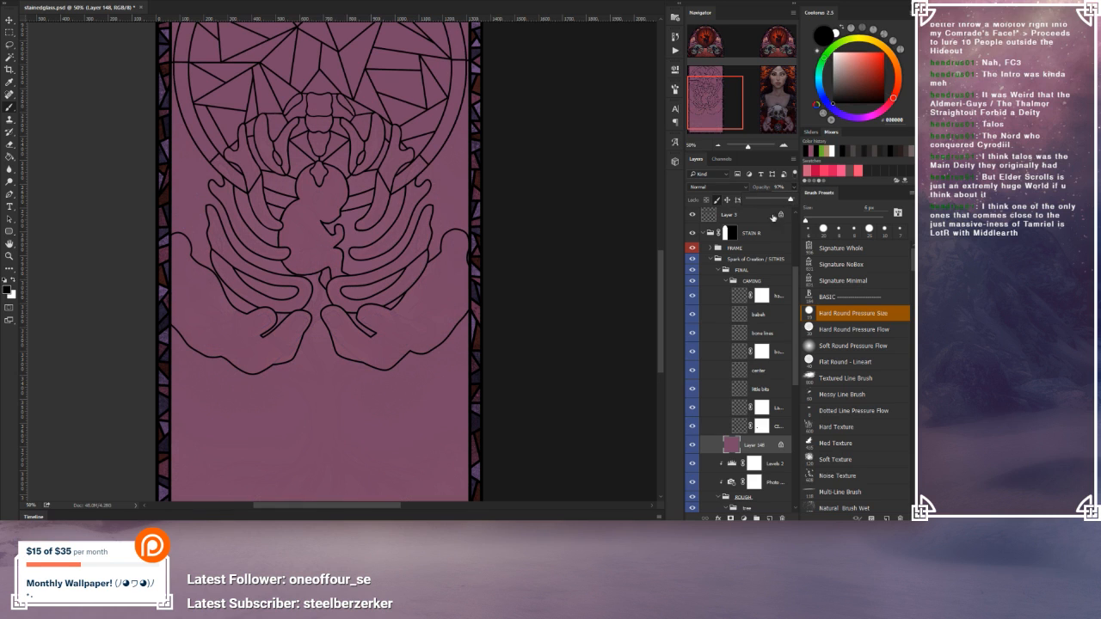
left_click_drag(663, 324, 662, 308)
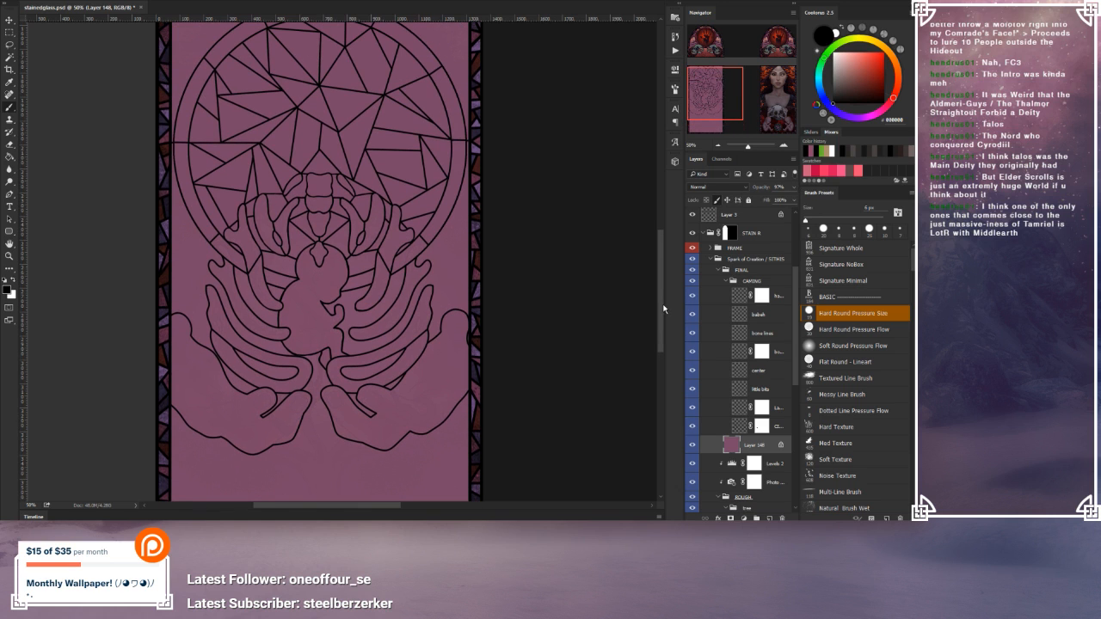
left_click_drag(664, 309, 661, 318)
Step: Duplicate the hands layer, hide the original and erase the right hand from the copy
left_click_drag(777, 305, 766, 517)
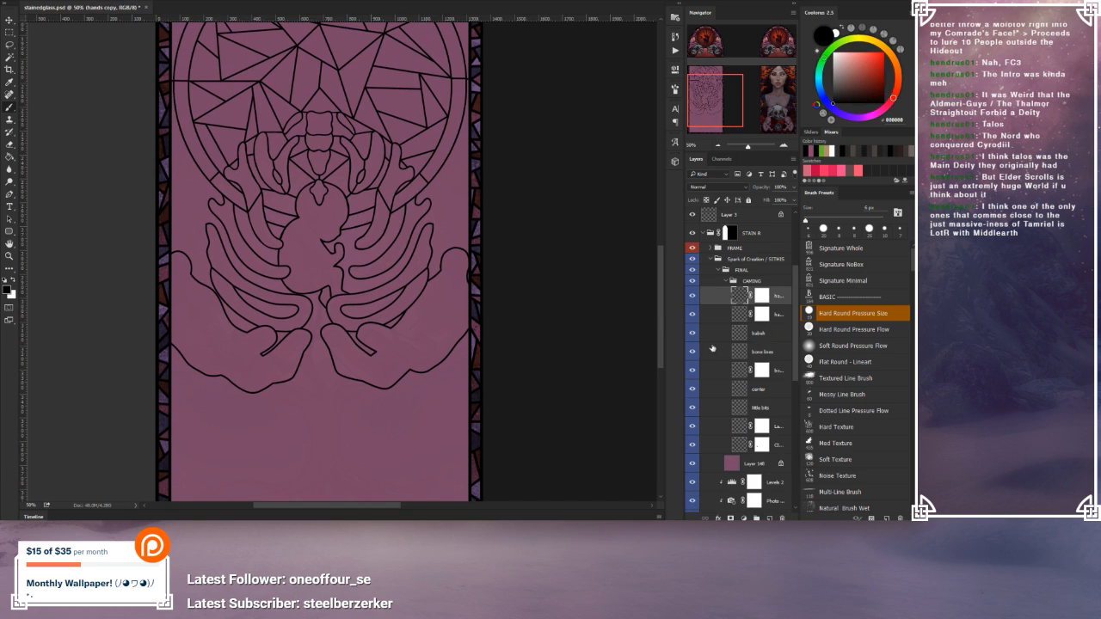
left_click(8, 32)
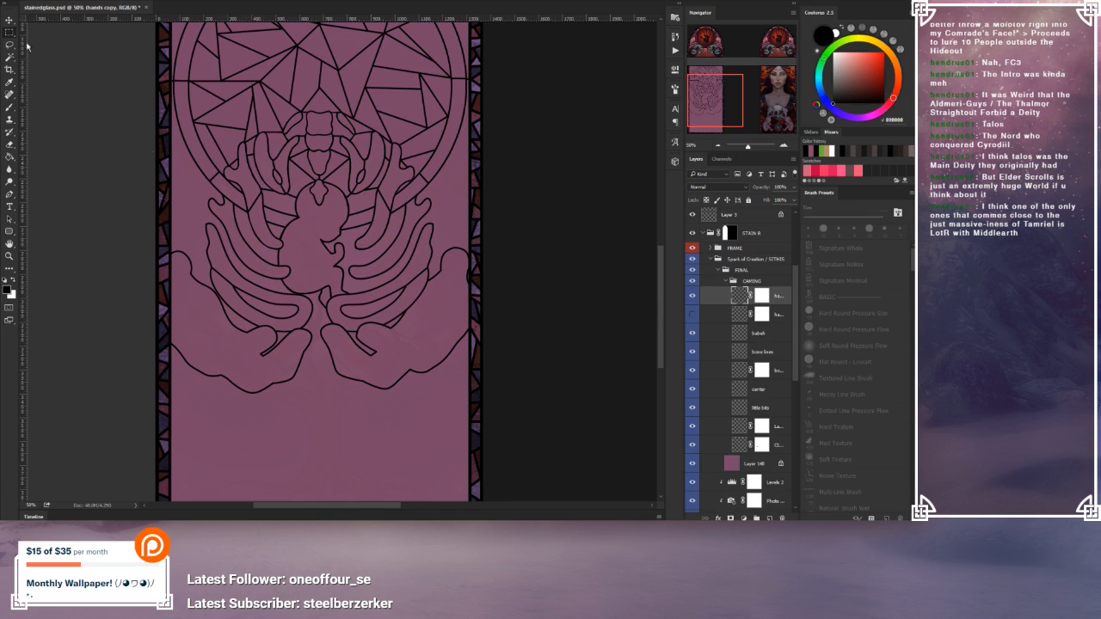
mouse_move(524, 430)
left_mouse_down()
mouse_move(435, 288)
mouse_move(342, 205)
mouse_move(318, 211)
left_mouse_up()
key("Delete")
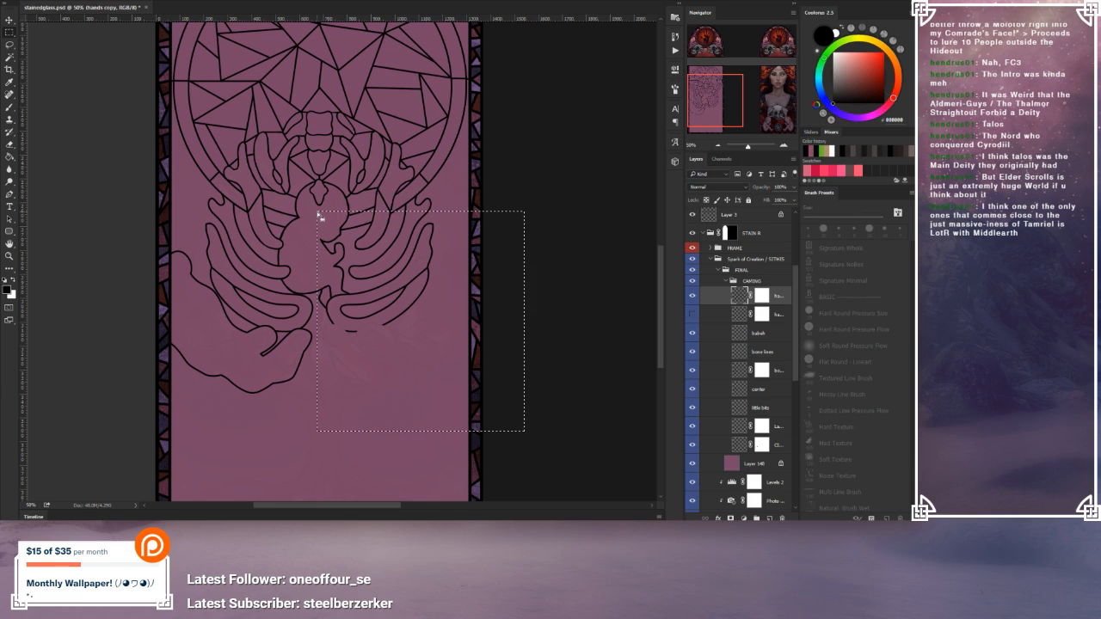
key("ctrl+d")
Step: Copy the left hand to a new layer and flip it horizontally within the full frame width to form the right hand
left_click_drag(339, 420, 139, 224)
key("ctrl+j")
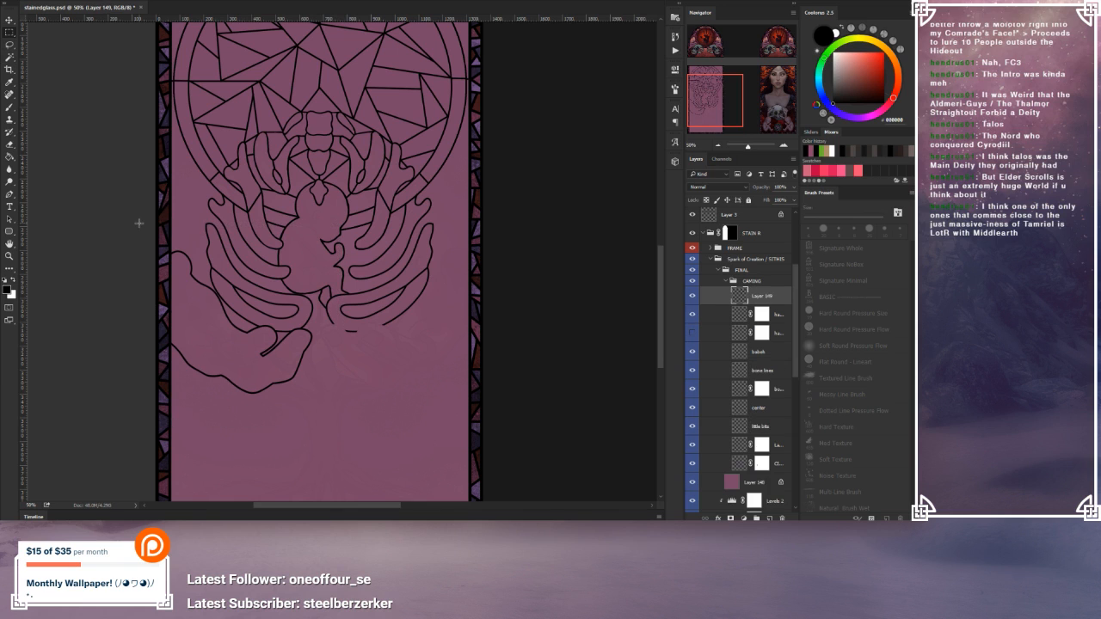
left_click_drag(113, 177, 484, 414)
right_click(376, 293)
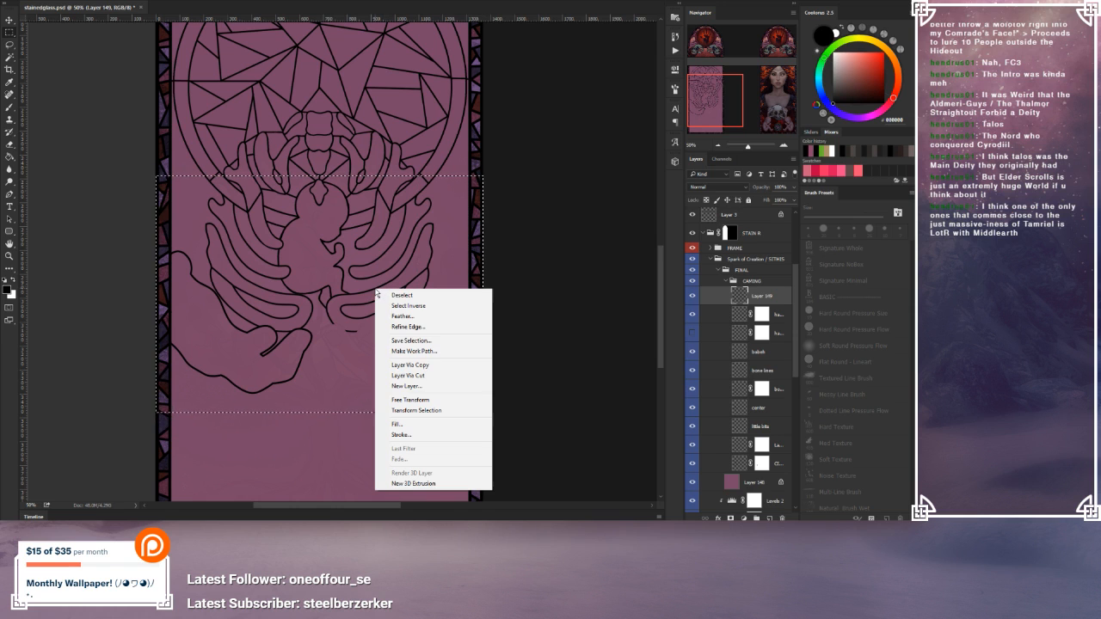
left_click(411, 400)
right_click(363, 303)
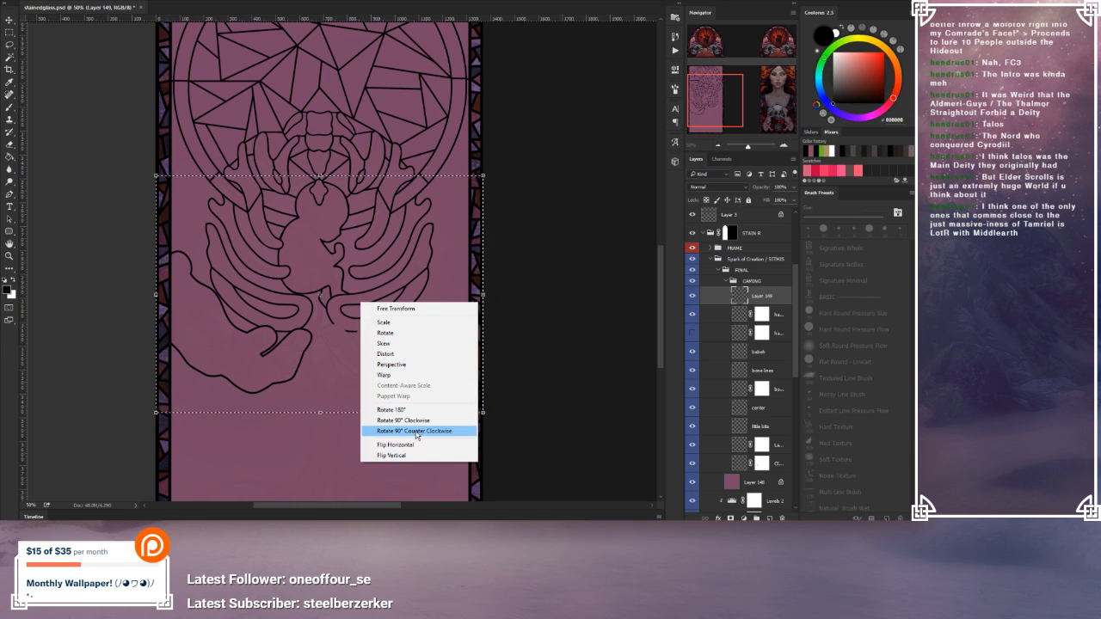
left_click(395, 444)
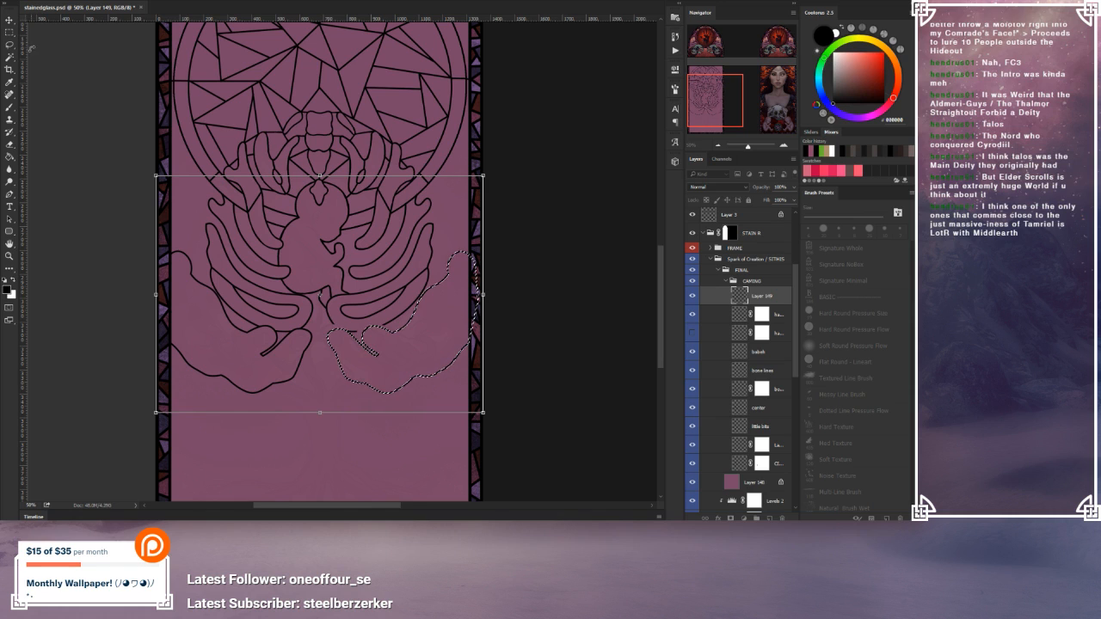
key("b")
left_click(411, 182)
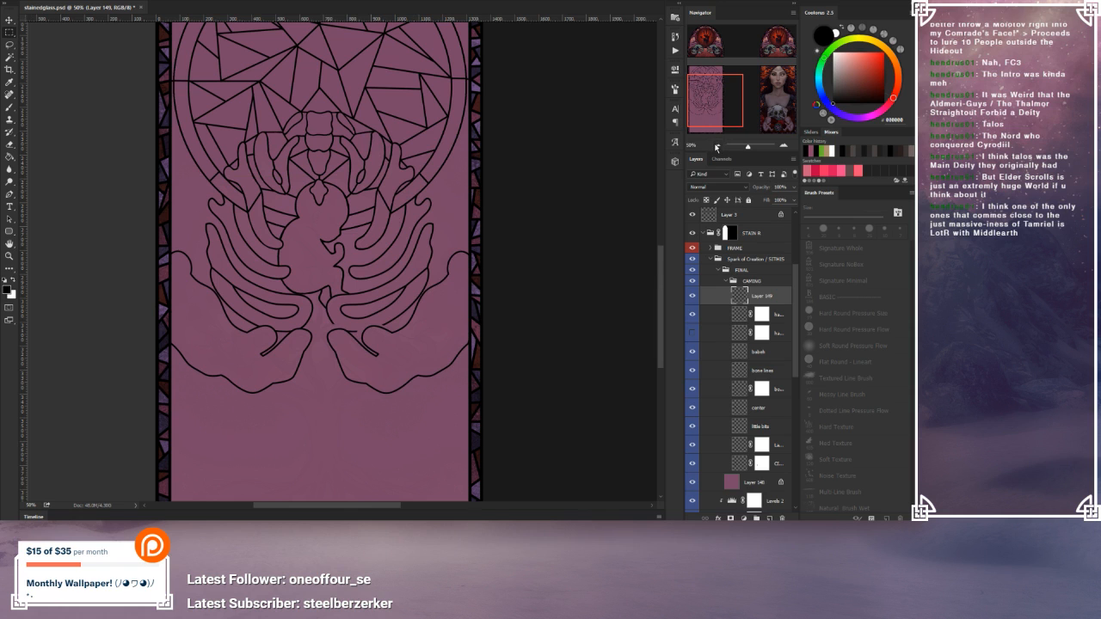
Step: Show the original hands layer again and hide the mirrored hand and the hands copy to compare both versions
left_click(717, 147)
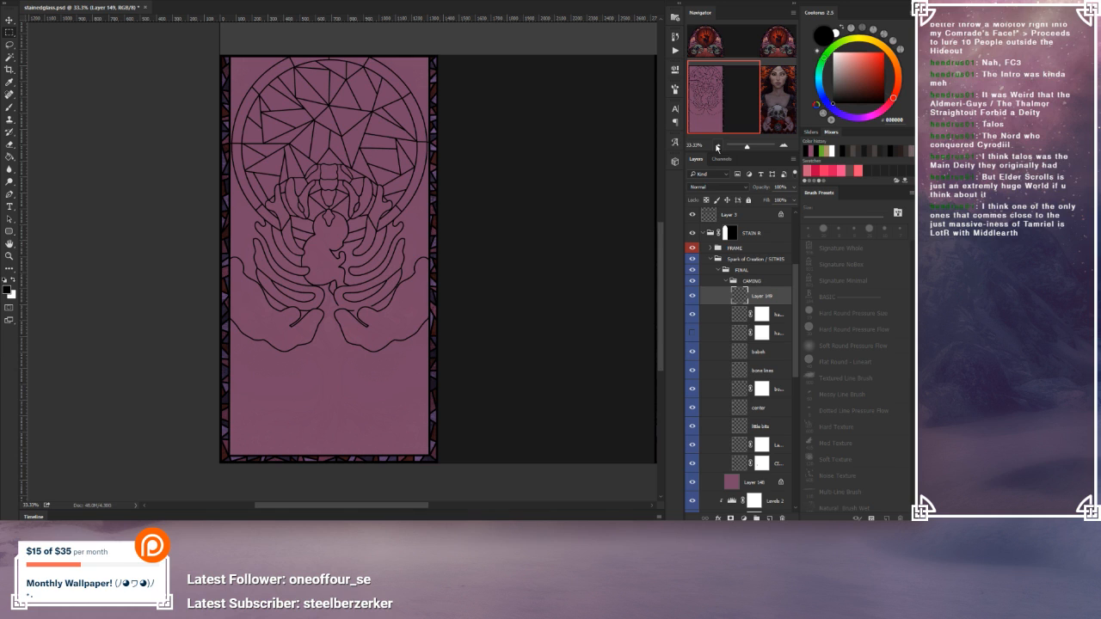
left_click(749, 95)
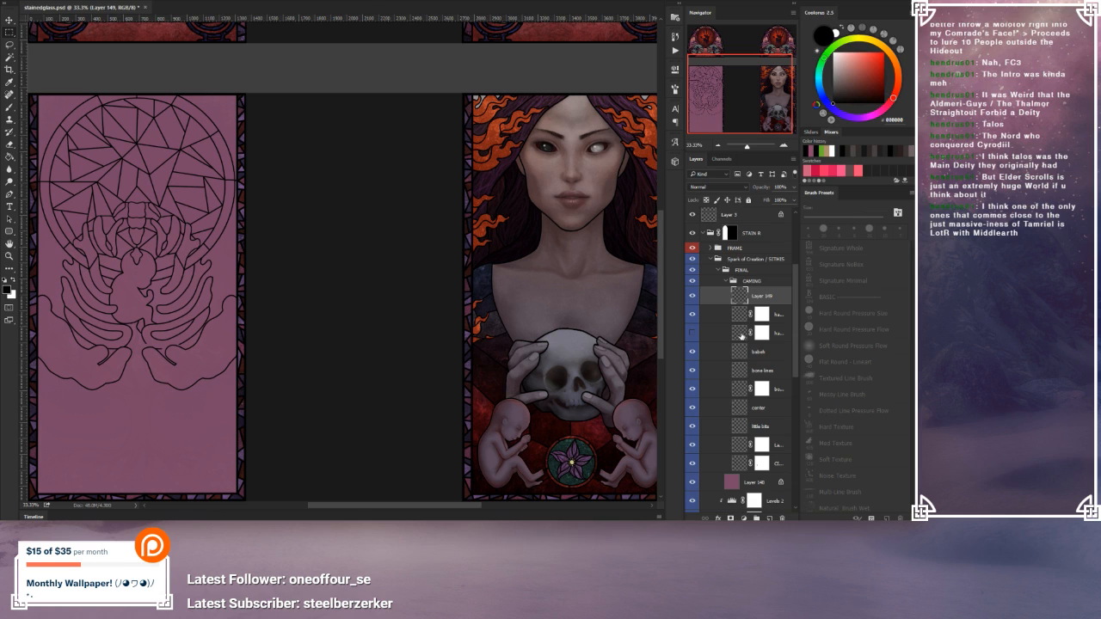
left_click(692, 333)
left_click(692, 296)
left_click(690, 315)
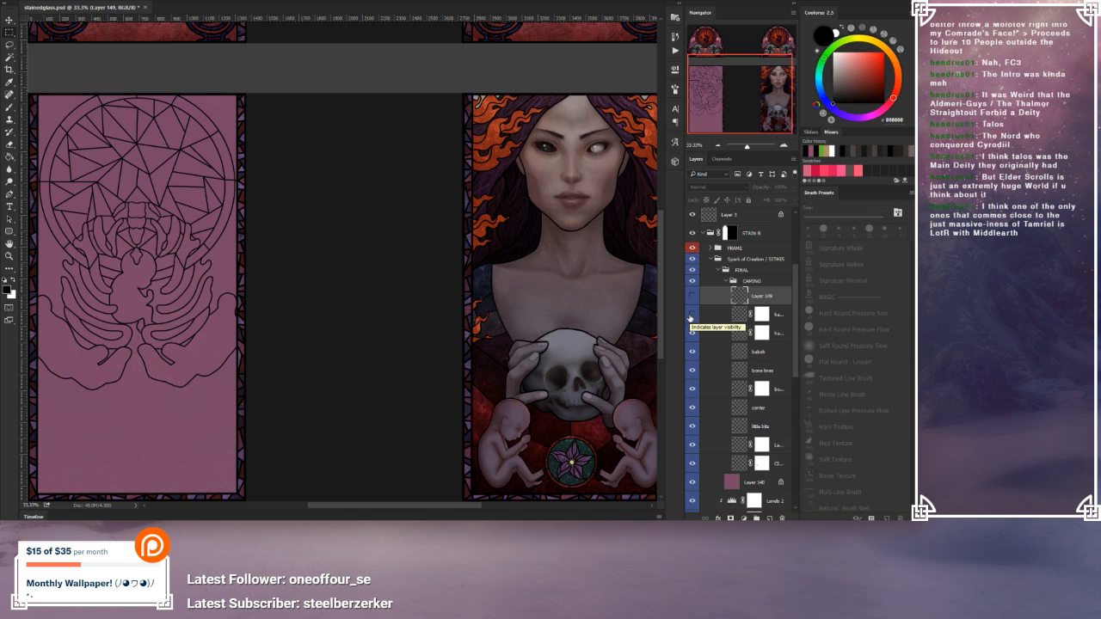
Step: Delete the hands copy layer and the mirrored hand layer, keeping the original hands layer
left_click(738, 312)
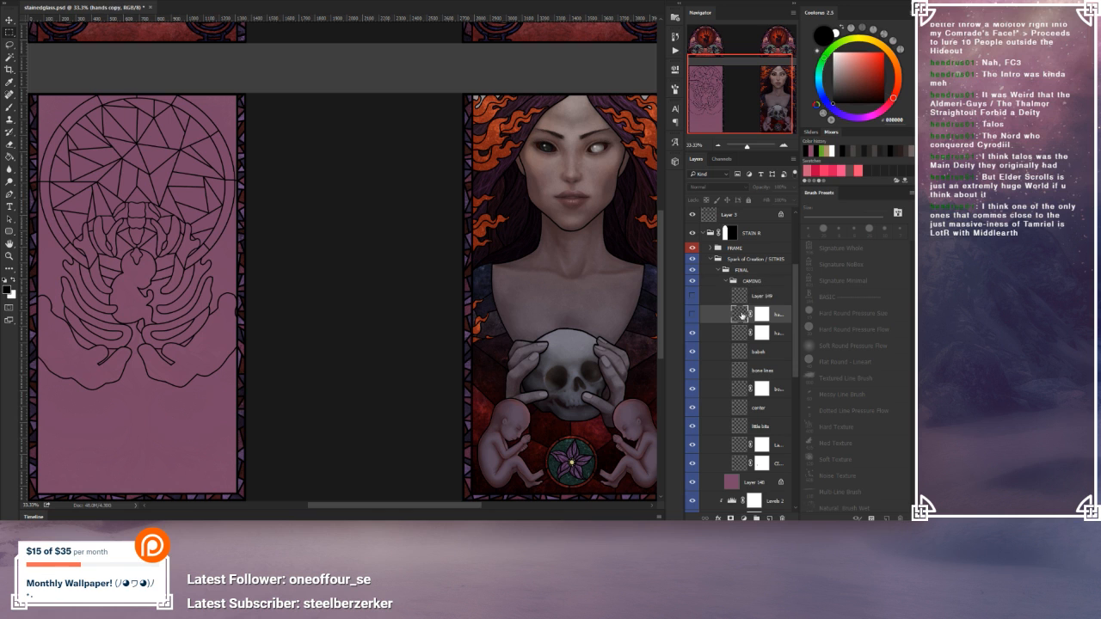
key("Delete")
left_click(732, 299)
key("Delete")
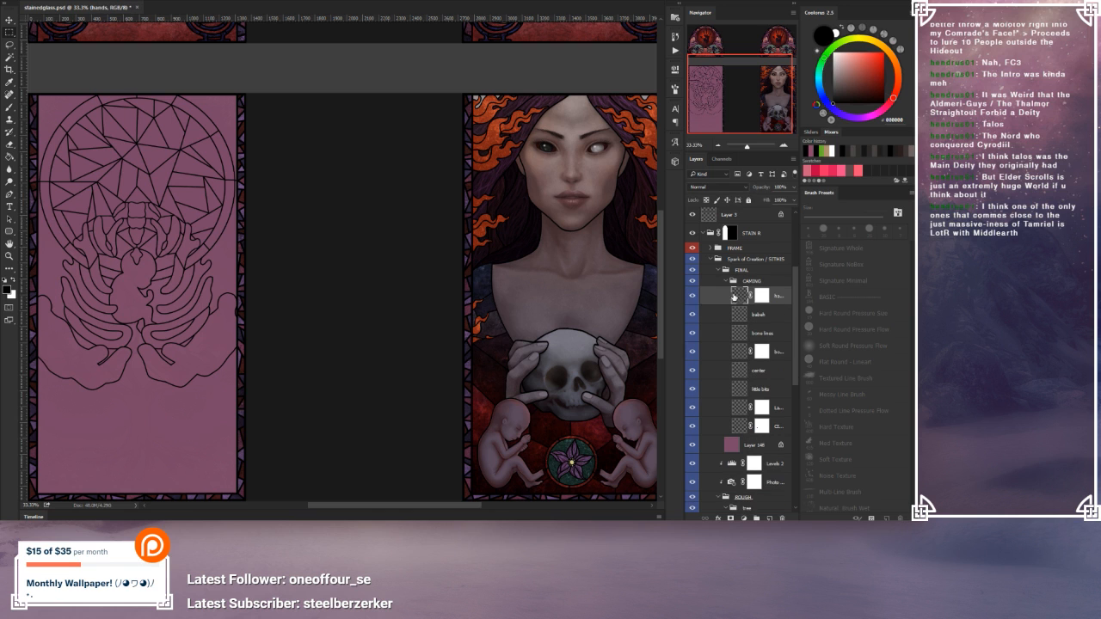
left_click(786, 146)
left_click_drag(749, 110, 721, 125)
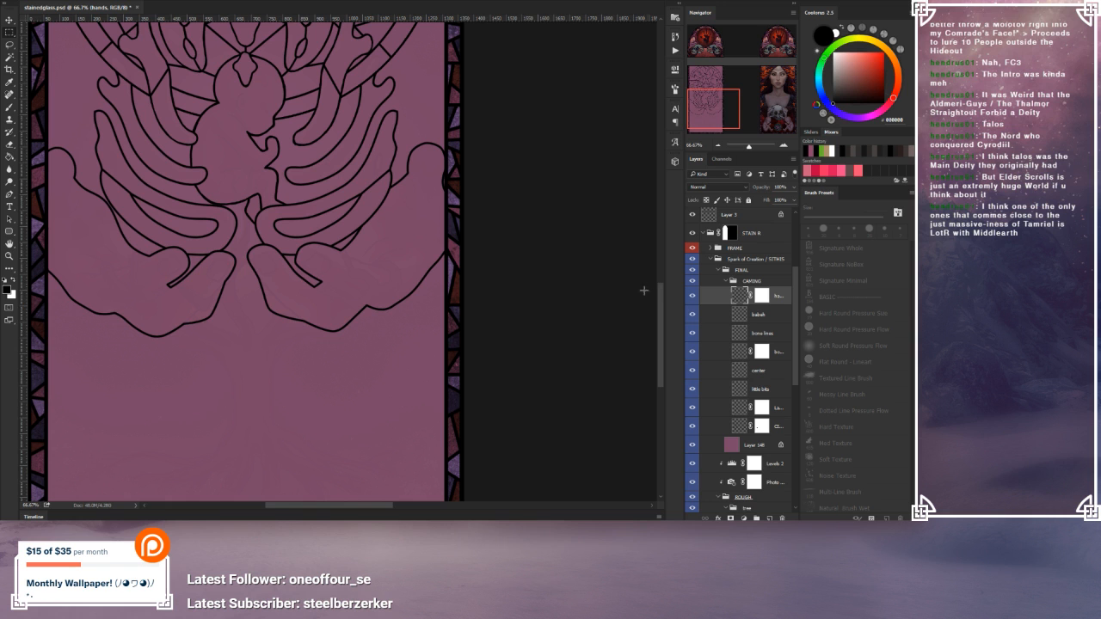
left_click_drag(660, 305, 665, 281)
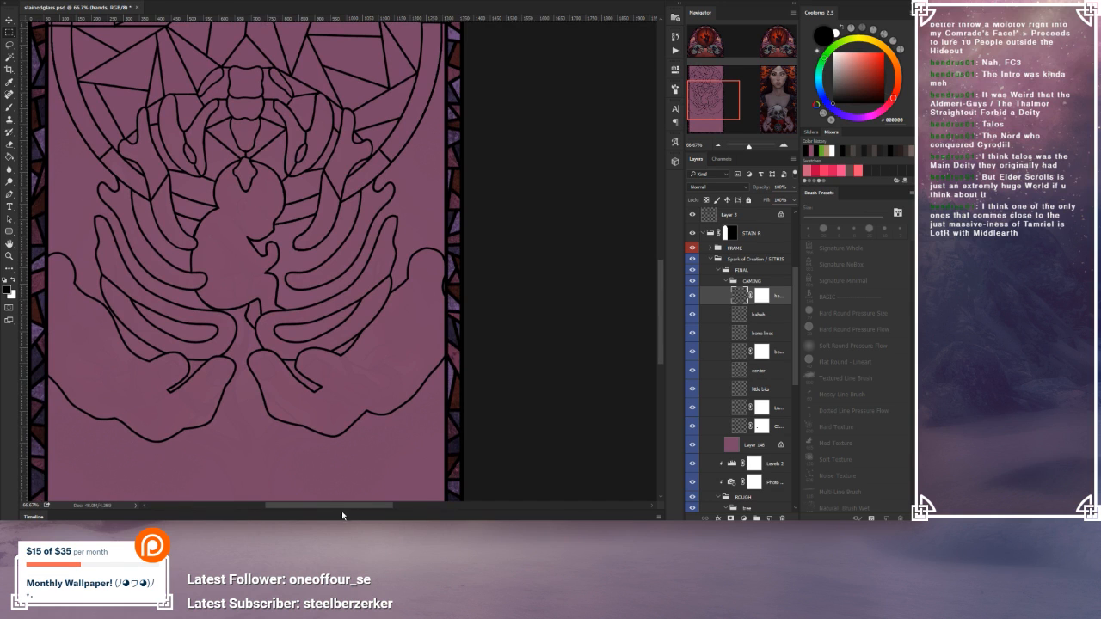
Step: Lower the opacity of the plum overlay Layer 148 to 78% so the tree sketch below can be traced
left_click_drag(339, 504, 327, 504)
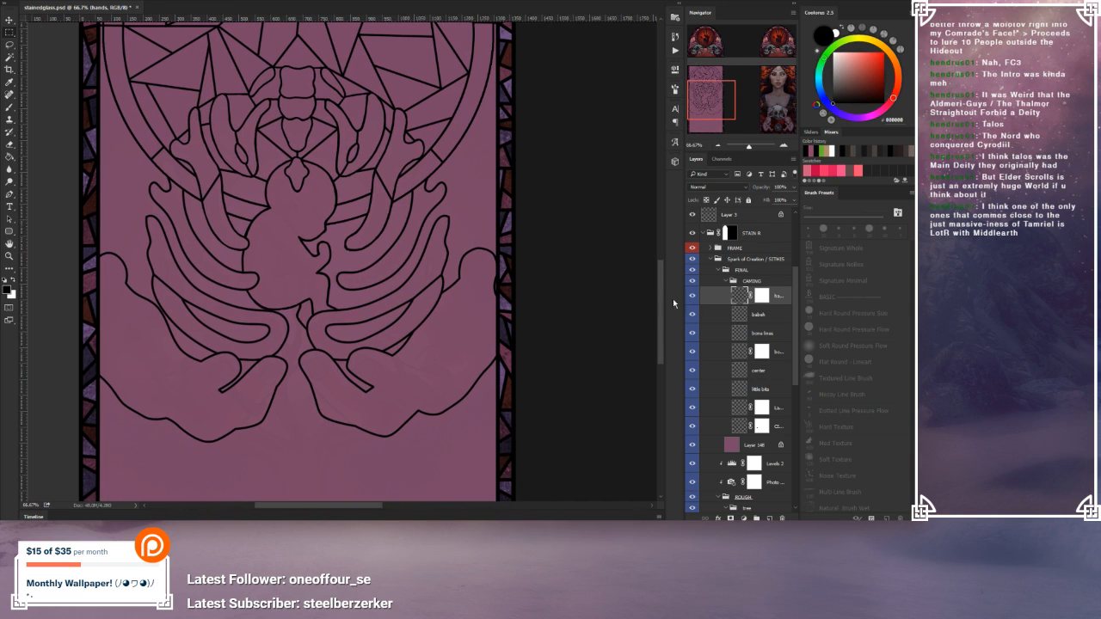
left_click_drag(658, 305, 656, 328)
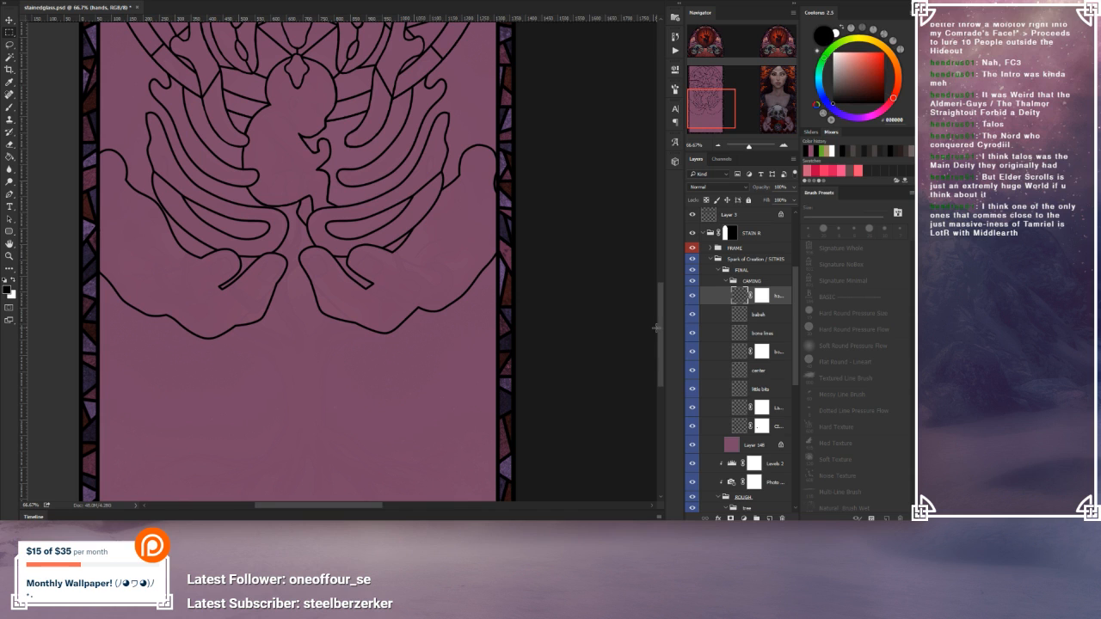
left_click(738, 448)
left_click(794, 187)
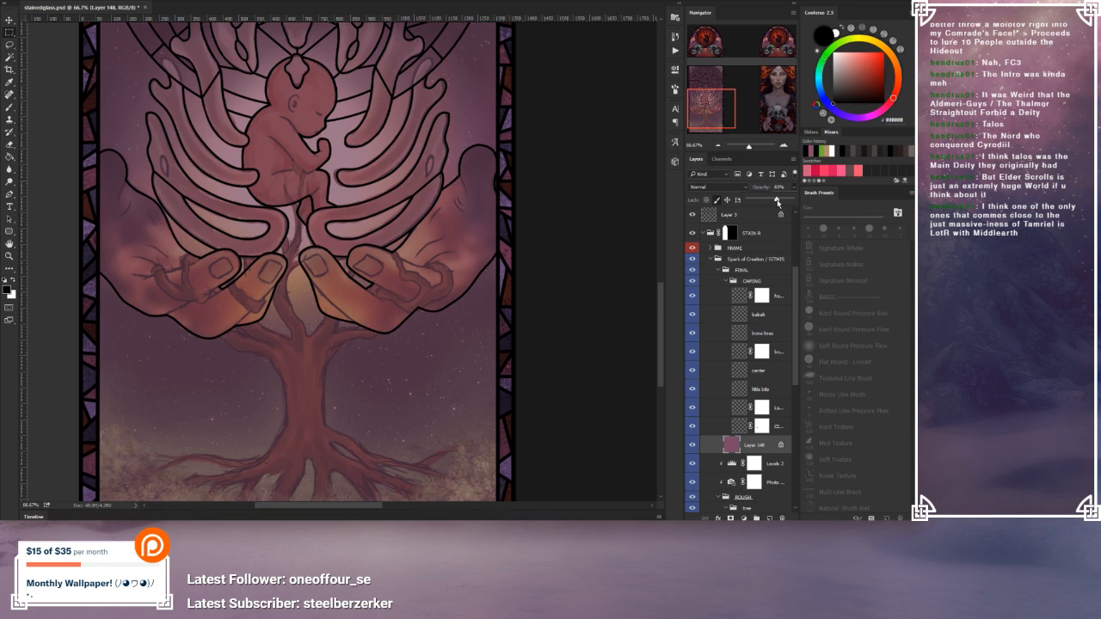
left_click_drag(778, 203, 782, 203)
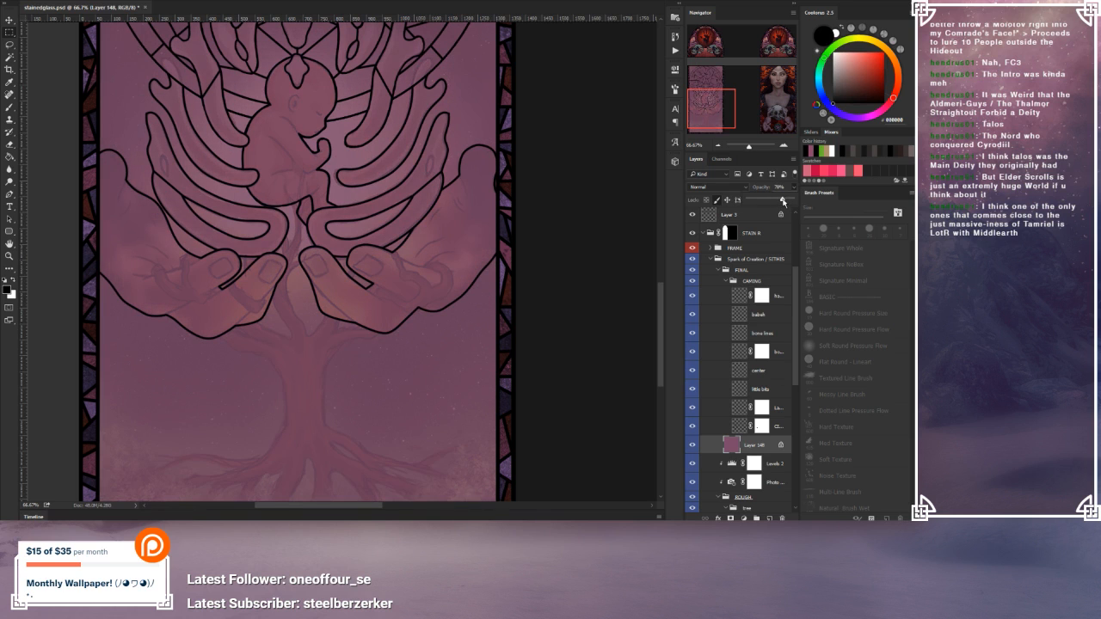
key("Return")
Step: Switch to the browser to study the stained-glass tree reference image, then return to the Photoshop illustration
key("alt+Tab")
left_click_drag(363, 170, 597, 74)
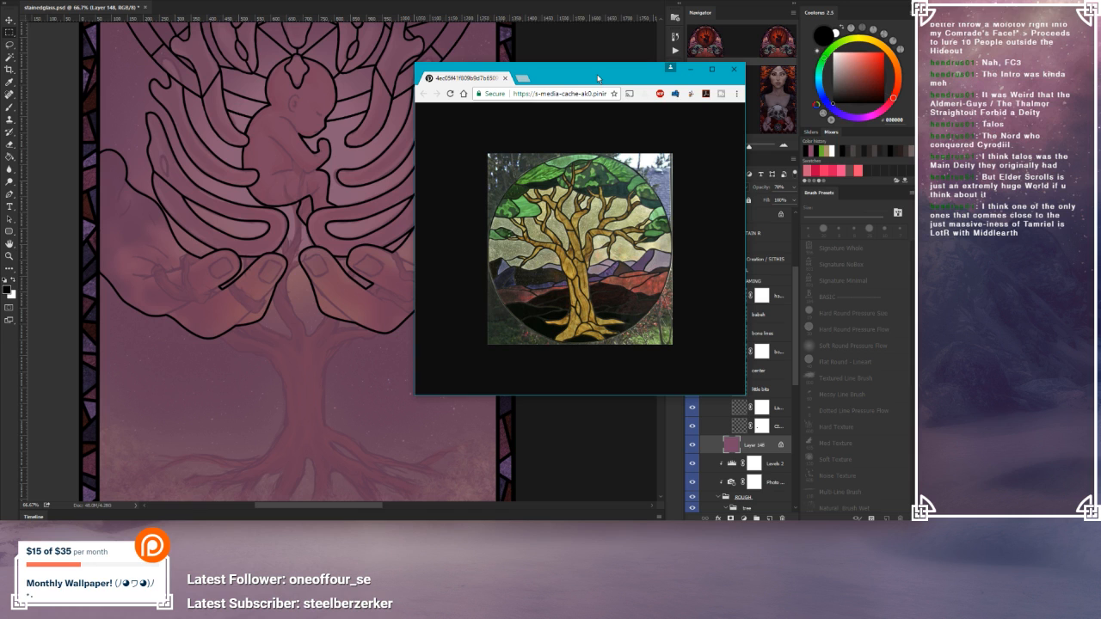
left_click_drag(597, 74, 238, 117)
key("alt+Tab")
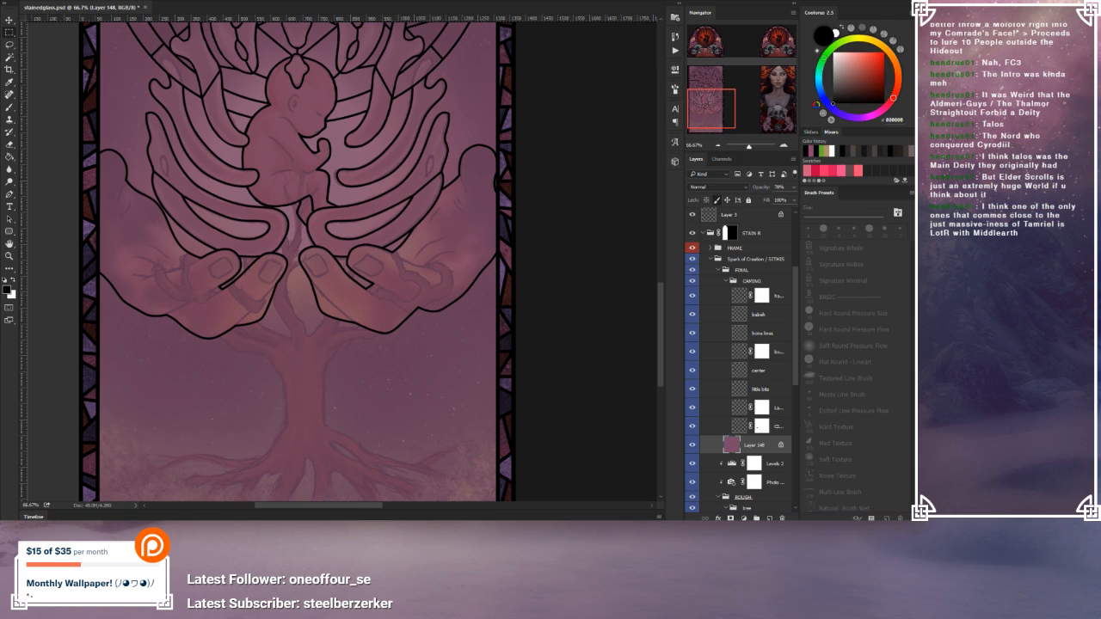
Step: Create a new layer above the hands layer and name it tree
left_click(10, 110)
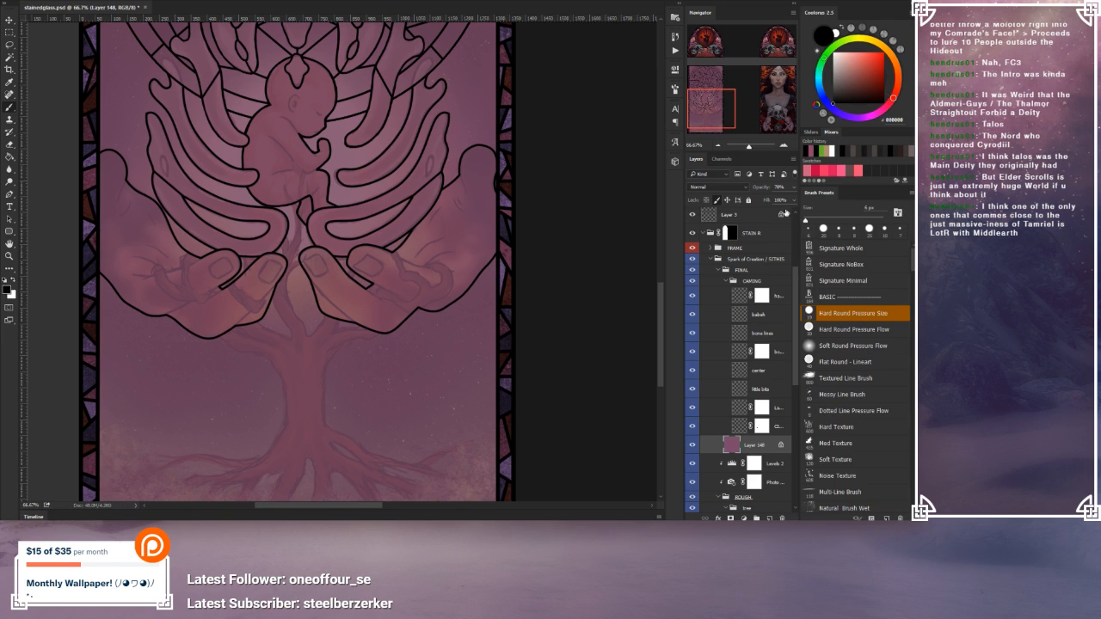
left_click(738, 296)
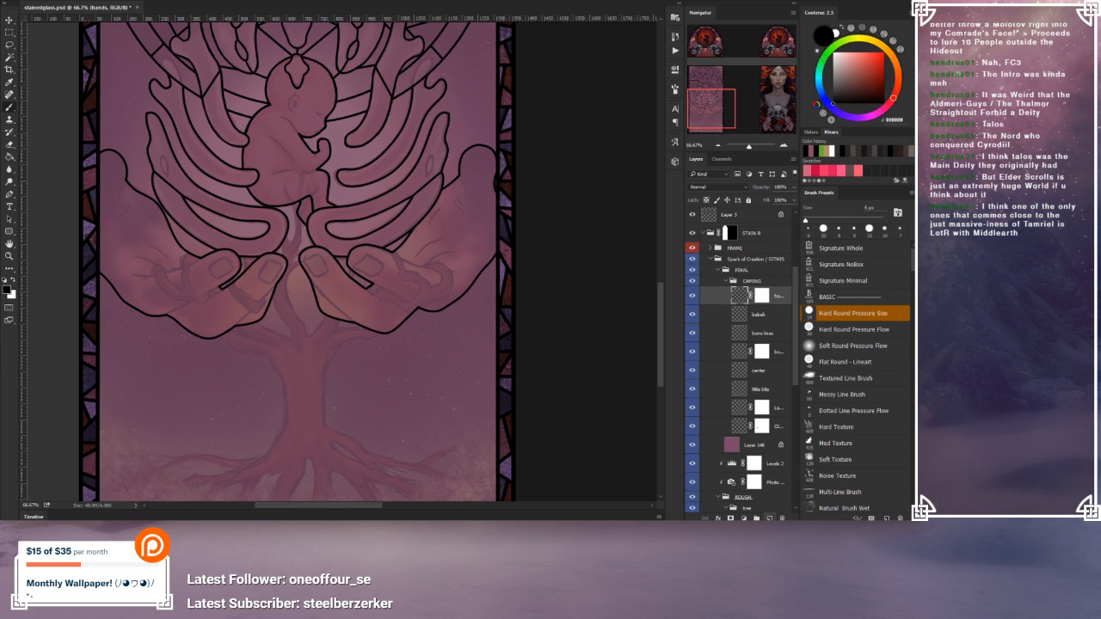
key("ctrl+shift+alt+n")
double_click(756, 296)
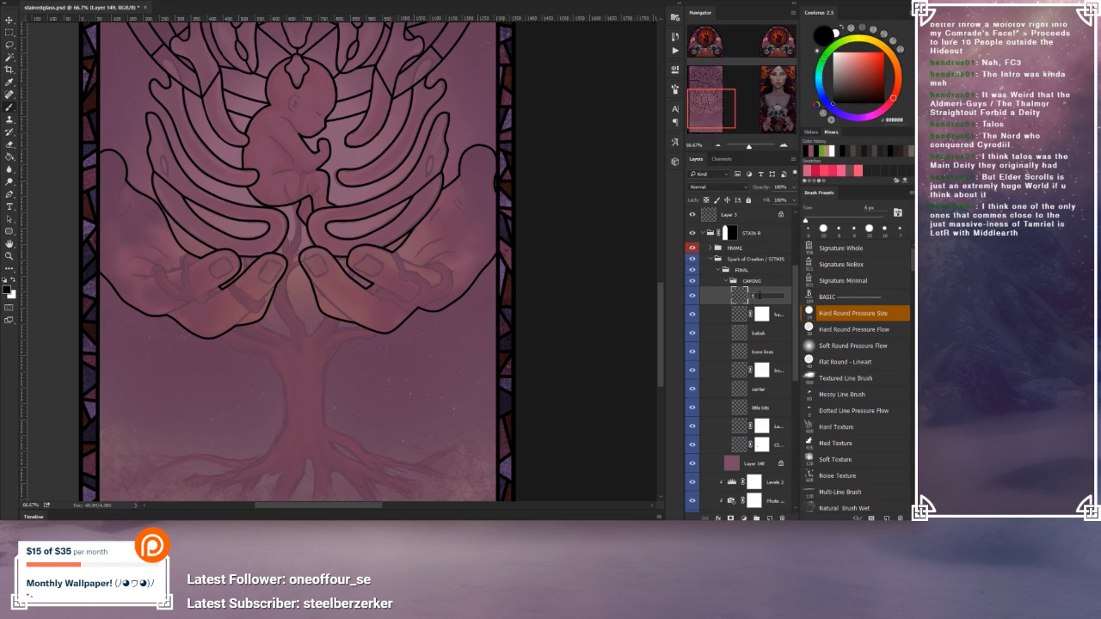
key("Return")
Step: Hide the hands layer and delete the trial pen path placed over the tree trunk
left_click(10, 194)
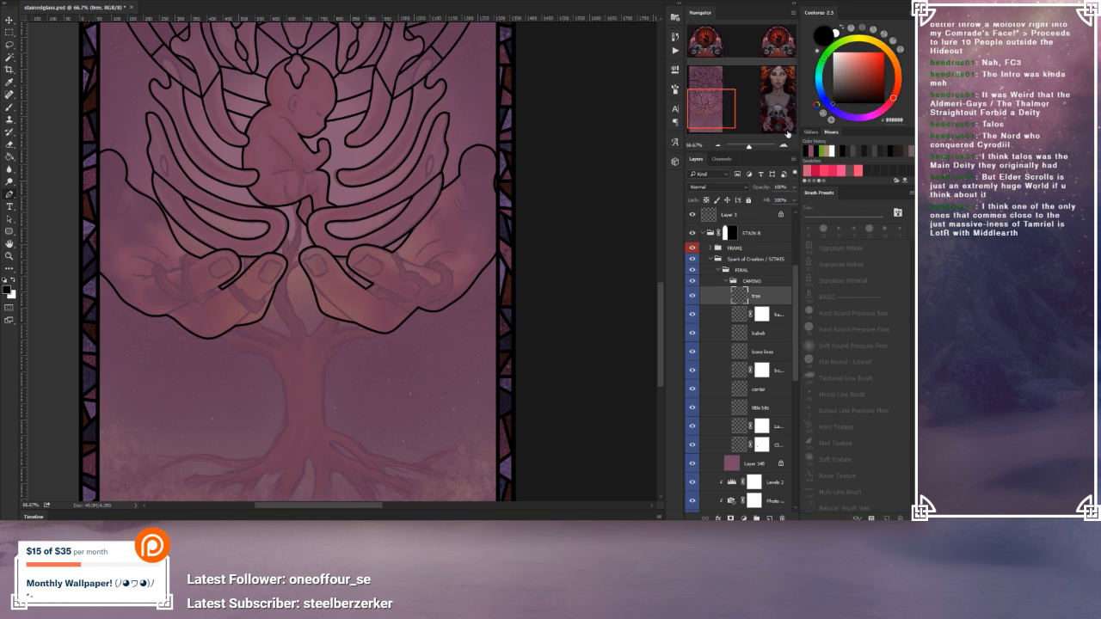
left_click(785, 143)
left_click_drag(286, 248, 371, 277)
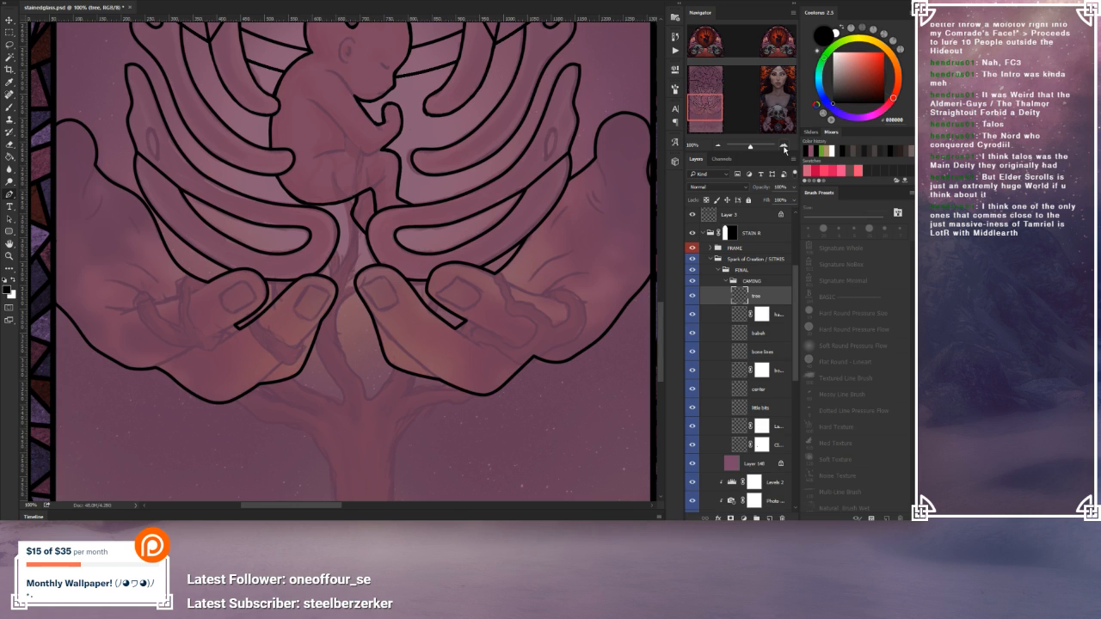
left_click(694, 316)
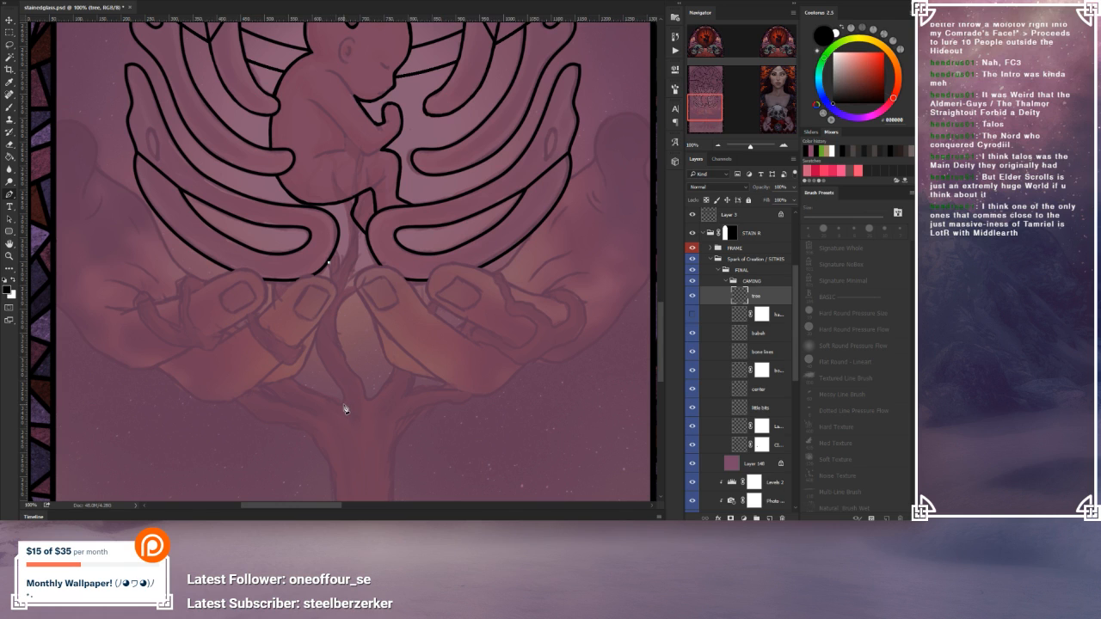
right_click(343, 338)
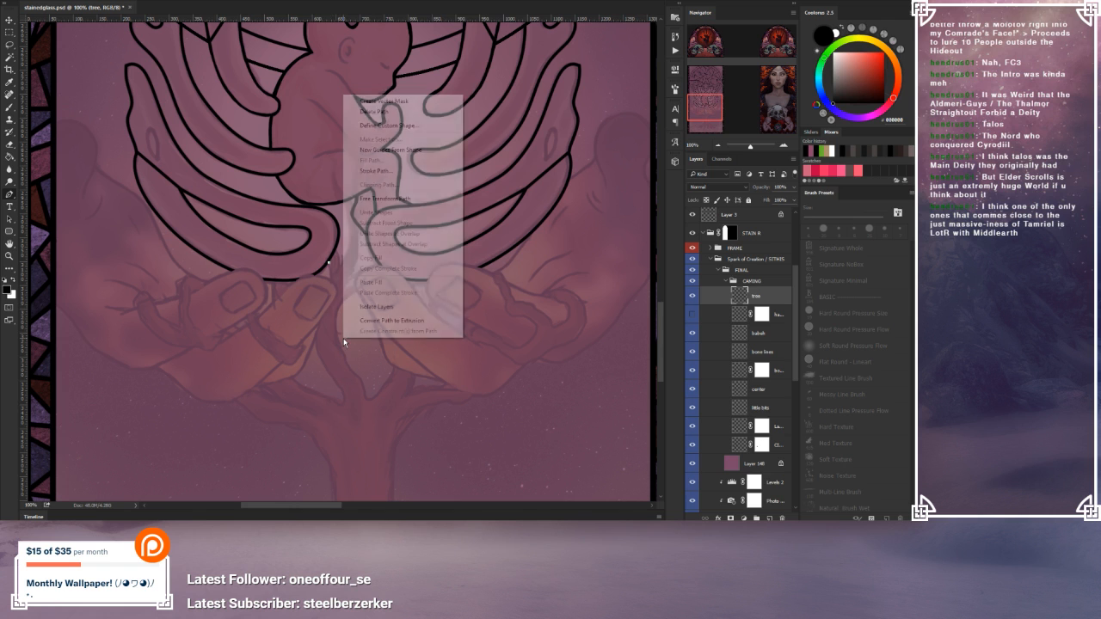
left_click(374, 112)
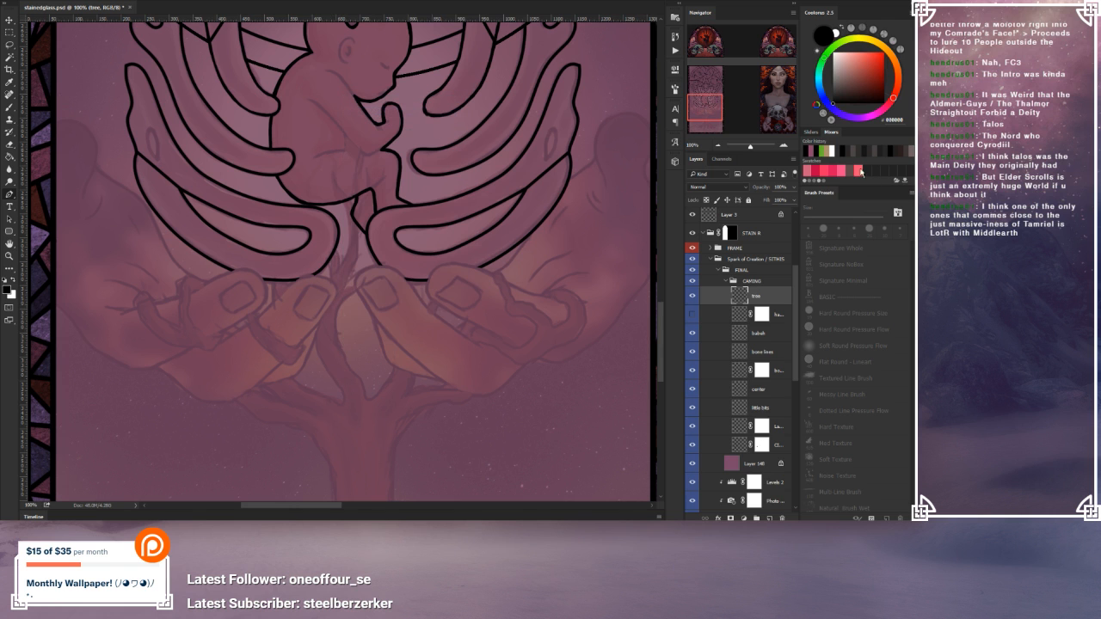
Step: Save the document and brush two curved 7 px lines for the tree's stem from the baby's belly downwards
left_click(783, 143)
key("ctrl+s")
left_click(9, 107)
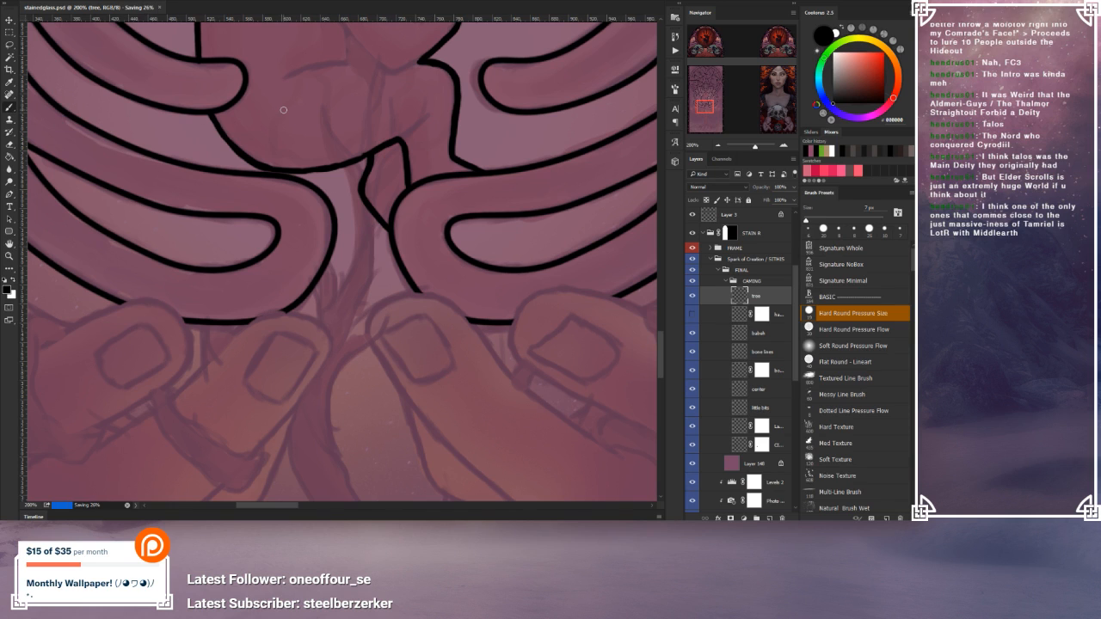
left_click_drag(395, 138, 390, 207)
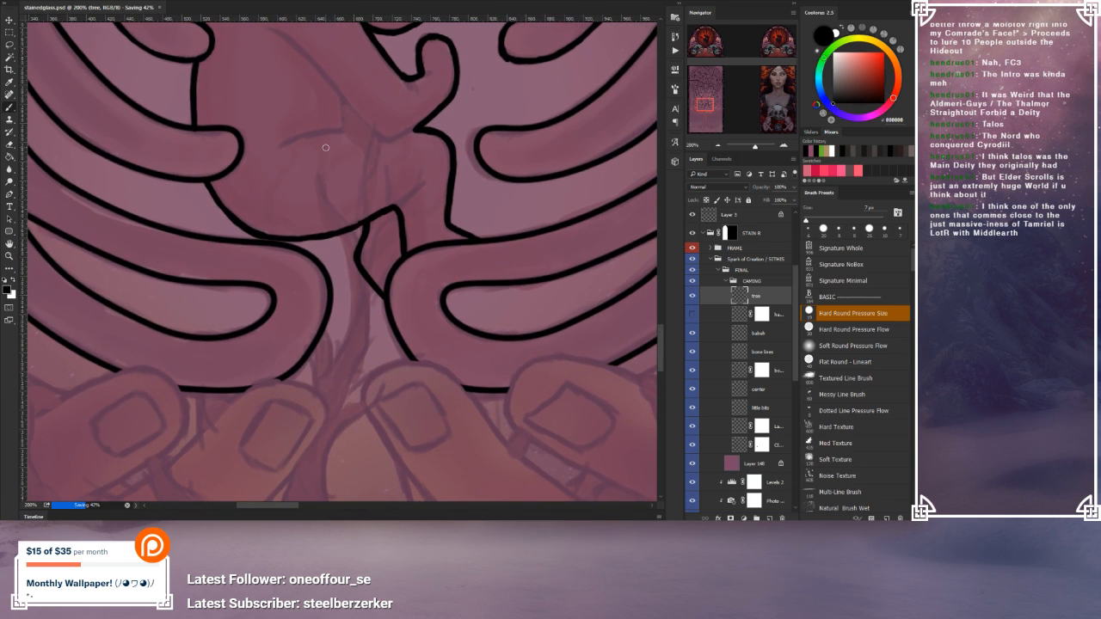
mouse_move(329, 130)
left_mouse_down()
mouse_move(317, 187)
mouse_move(355, 295)
left_mouse_up()
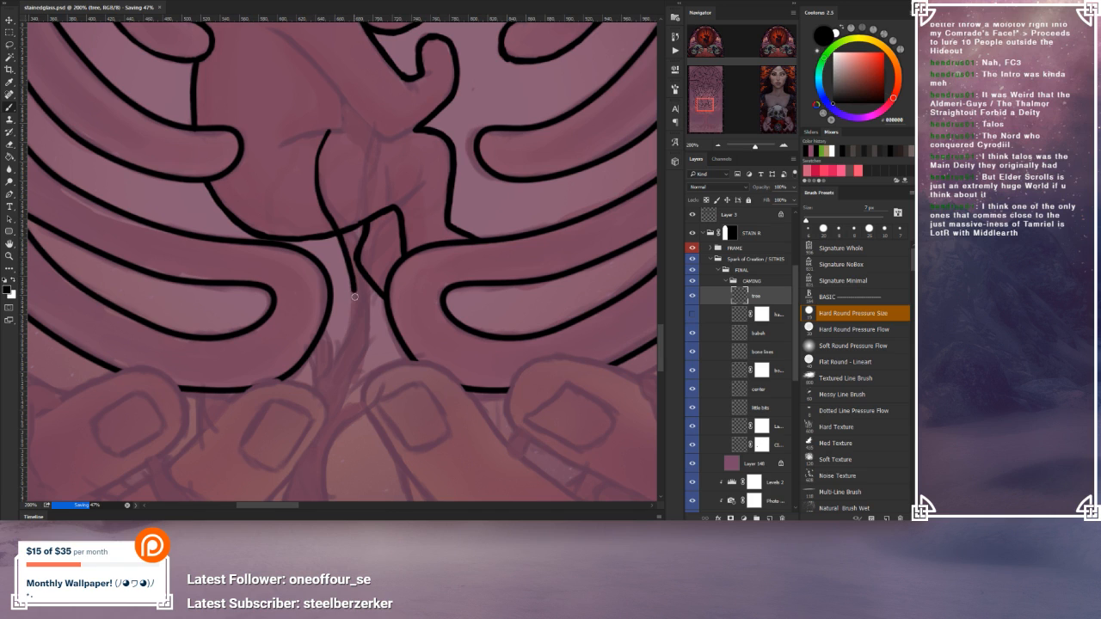
left_click_drag(328, 133, 315, 169)
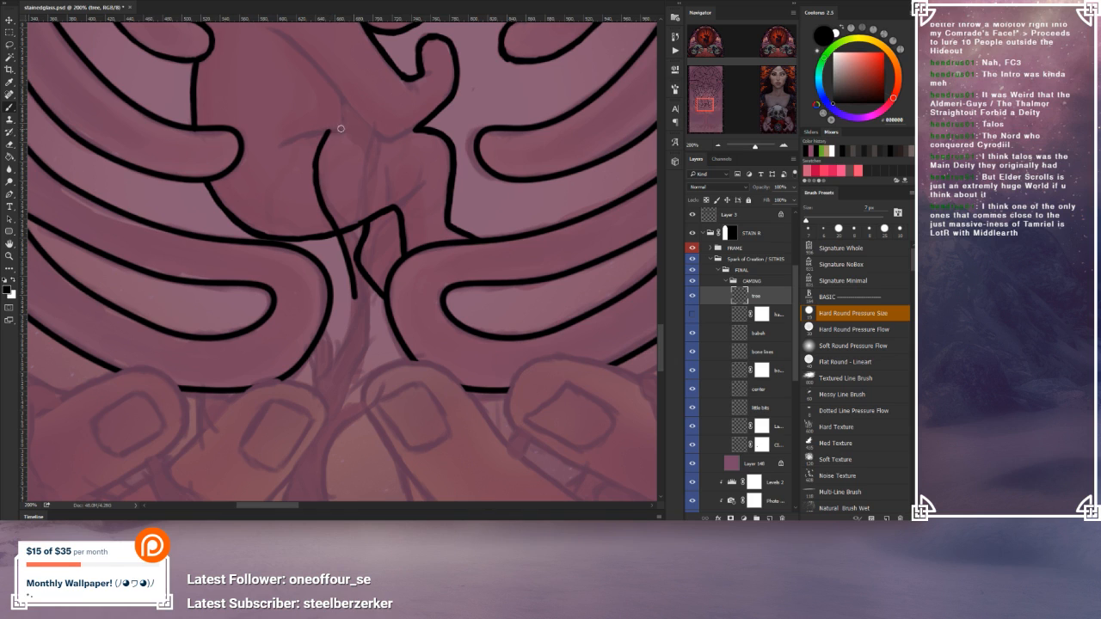
mouse_move(335, 129)
left_mouse_down()
mouse_move(331, 178)
mouse_move(355, 236)
left_mouse_up()
mouse_move(349, 135)
left_mouse_down()
mouse_move(332, 164)
mouse_move(334, 211)
left_mouse_up()
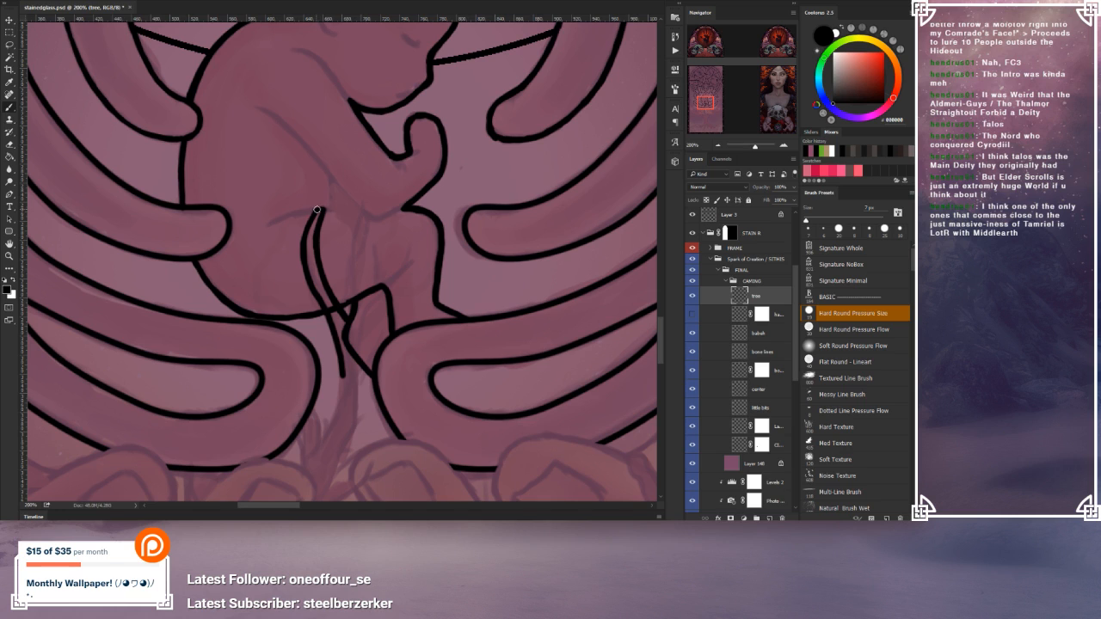
Step: Outline the baby's belly area from the stem's top up to the armpit, and draw the underside of the arm
left_click_drag(318, 209, 268, 229)
mouse_move(277, 122)
left_mouse_down()
mouse_move(290, 167)
mouse_move(271, 227)
left_mouse_up()
left_click_drag(287, 142, 276, 121)
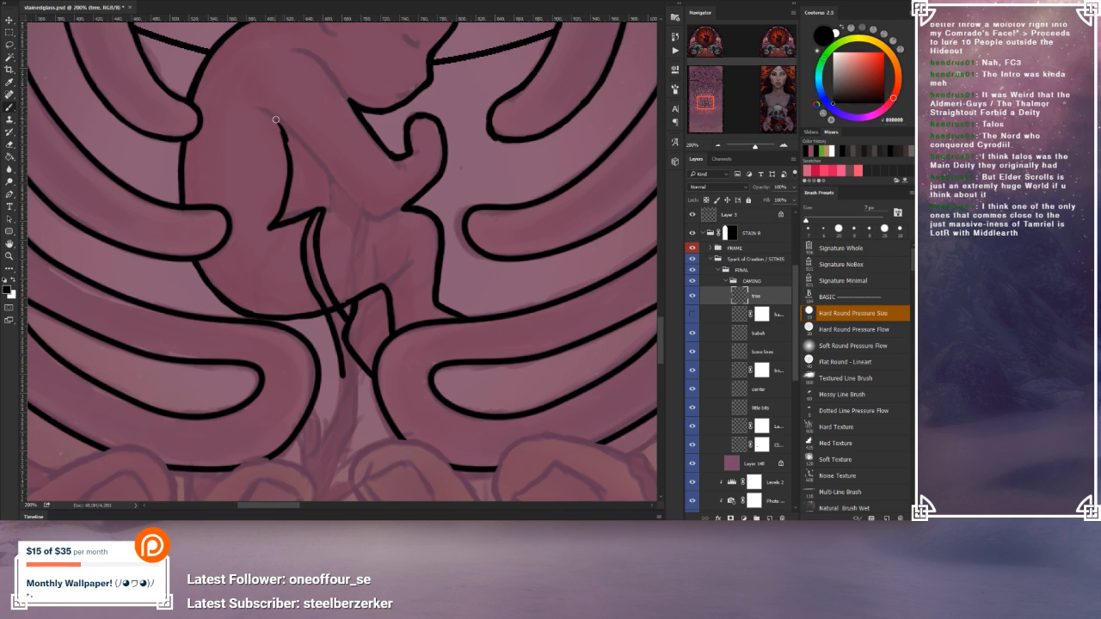
mouse_move(291, 159)
left_mouse_down()
mouse_move(278, 123)
mouse_move(318, 157)
mouse_move(293, 134)
left_mouse_up()
mouse_move(326, 168)
left_mouse_down()
mouse_move(302, 143)
mouse_move(361, 209)
mouse_move(377, 216)
mouse_move(410, 202)
mouse_move(394, 210)
left_mouse_up()
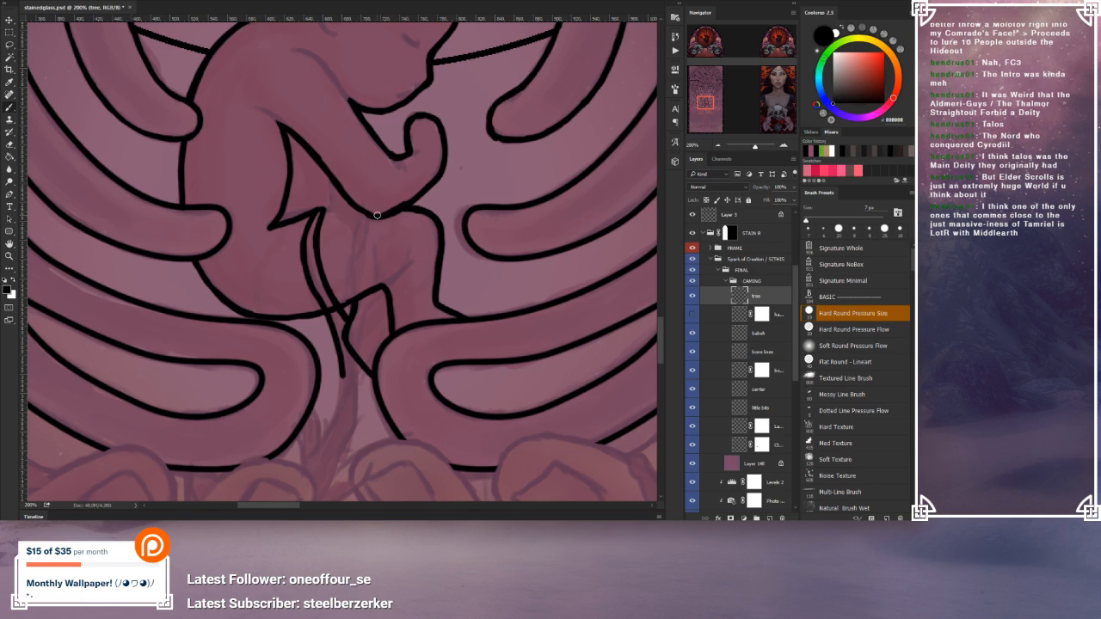
mouse_move(408, 169)
left_mouse_down()
mouse_move(405, 197)
mouse_move(401, 185)
left_mouse_up()
key("bracketright")
key("bracketright")
key("bracketright")
key("bracketright")
left_click_drag(411, 170, 405, 183)
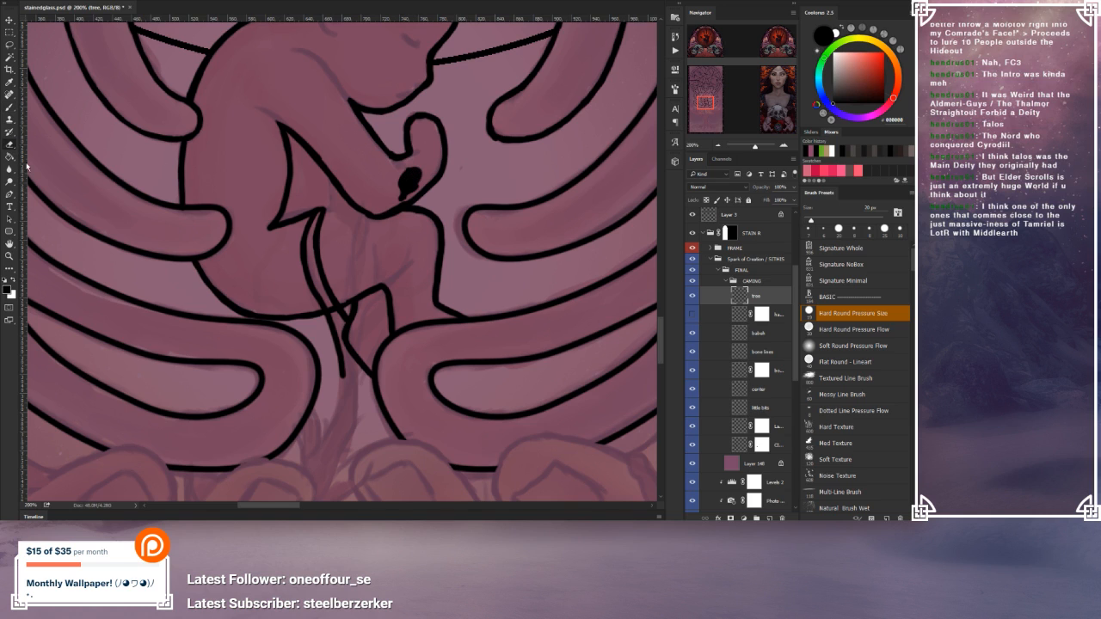
key("[")
key("[")
key("[")
key("[")
key("[")
key("[")
left_click_drag(412, 172, 396, 198)
key("b")
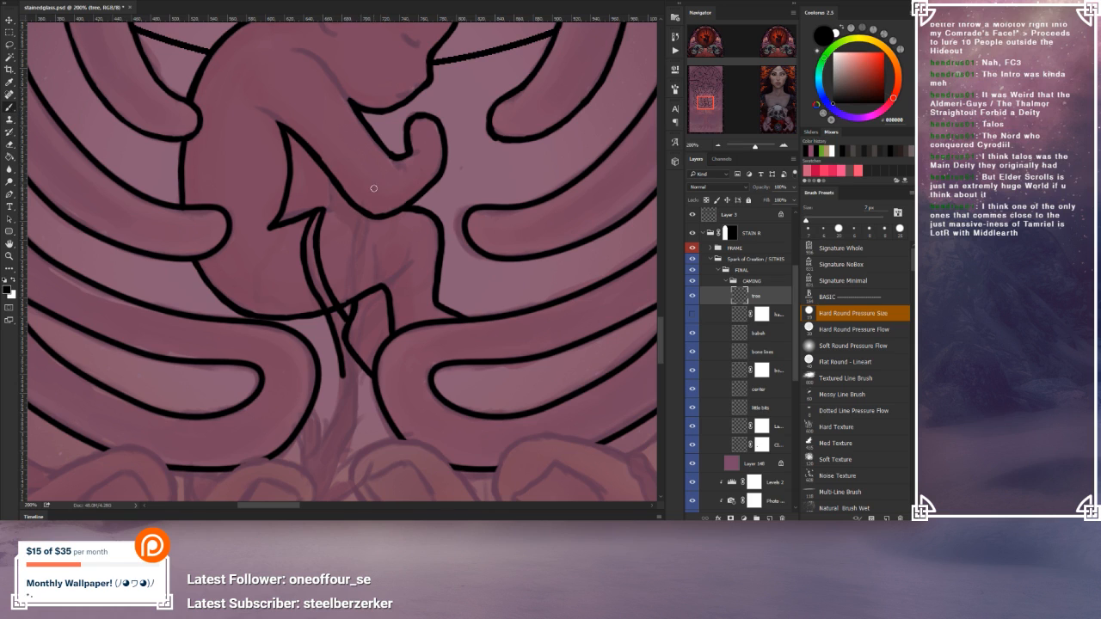
Step: Draw the rounded outline of the baby's shoulder down to the armpit and undo the extra strokes beside it
left_click_drag(276, 124, 283, 129)
left_click_drag(290, 128, 302, 191)
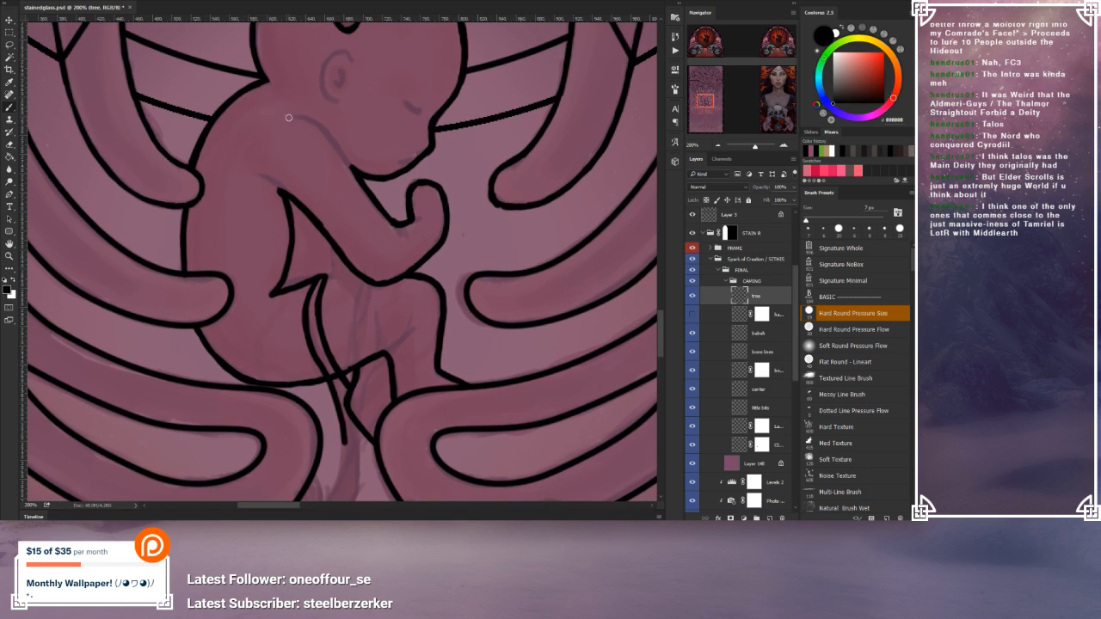
mouse_move(300, 115)
left_mouse_down()
mouse_move(279, 122)
mouse_move(258, 161)
mouse_move(289, 196)
mouse_move(266, 137)
mouse_move(261, 147)
mouse_move(273, 189)
left_mouse_up()
left_click_drag(272, 127, 259, 148)
left_click_drag(254, 177, 269, 178)
key("ctrl+z")
key("ctrl+z")
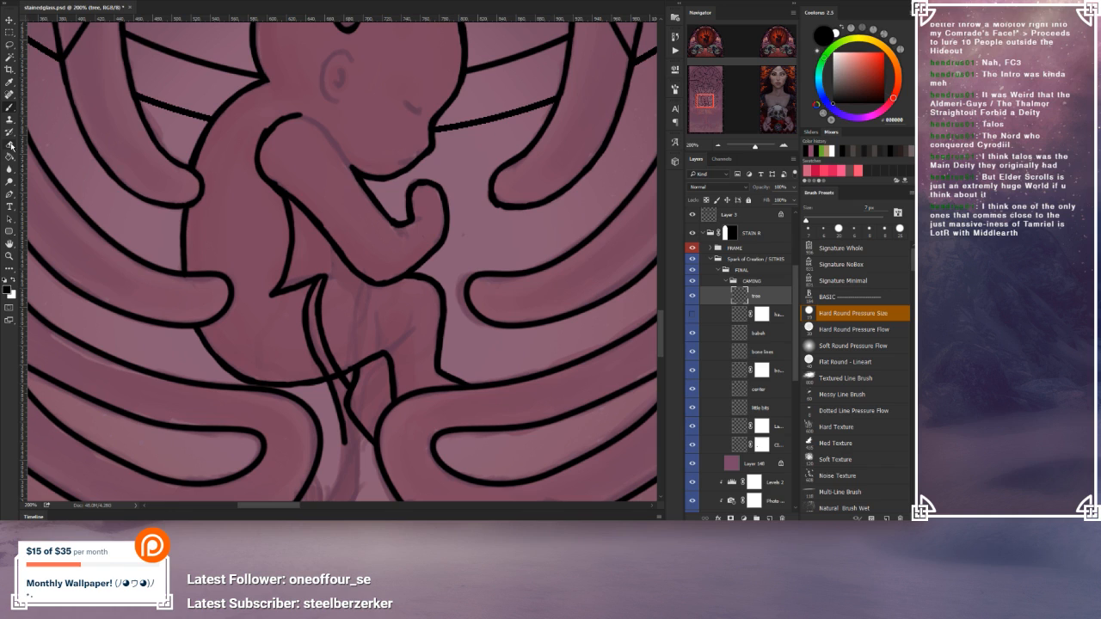
Step: Draw the upper edge of the baby's arm from the shoulder to the chin and tidy the line
key("bracketleft")
left_click(14, 109)
mouse_move(298, 116)
left_mouse_down()
mouse_move(327, 129)
mouse_move(356, 176)
left_mouse_up()
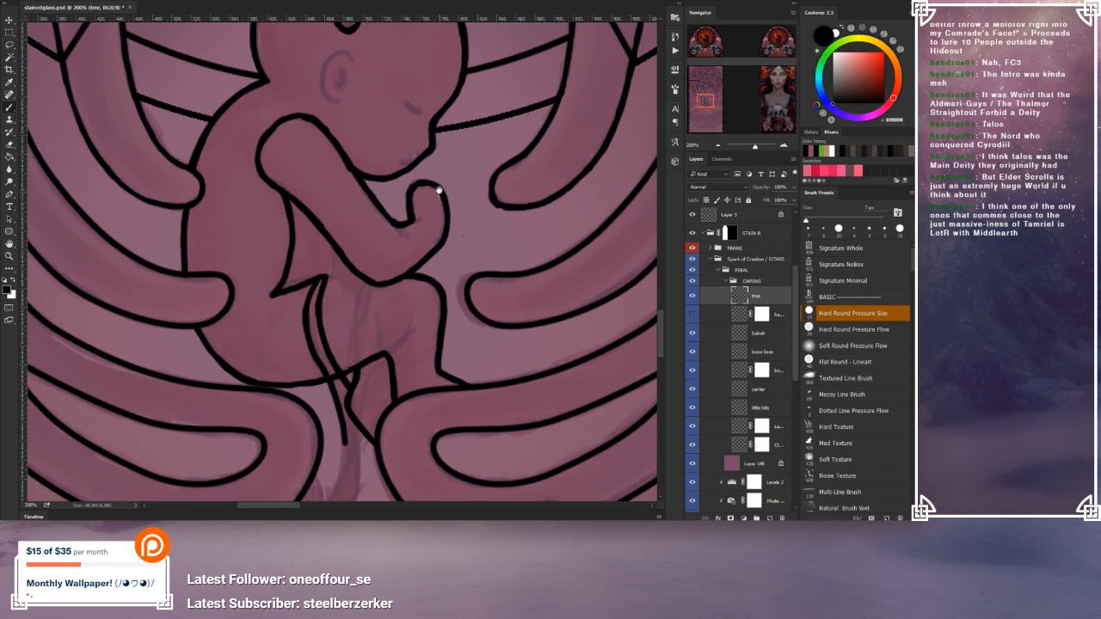
scroll(413, 202, "up", 3)
key("bracketleft")
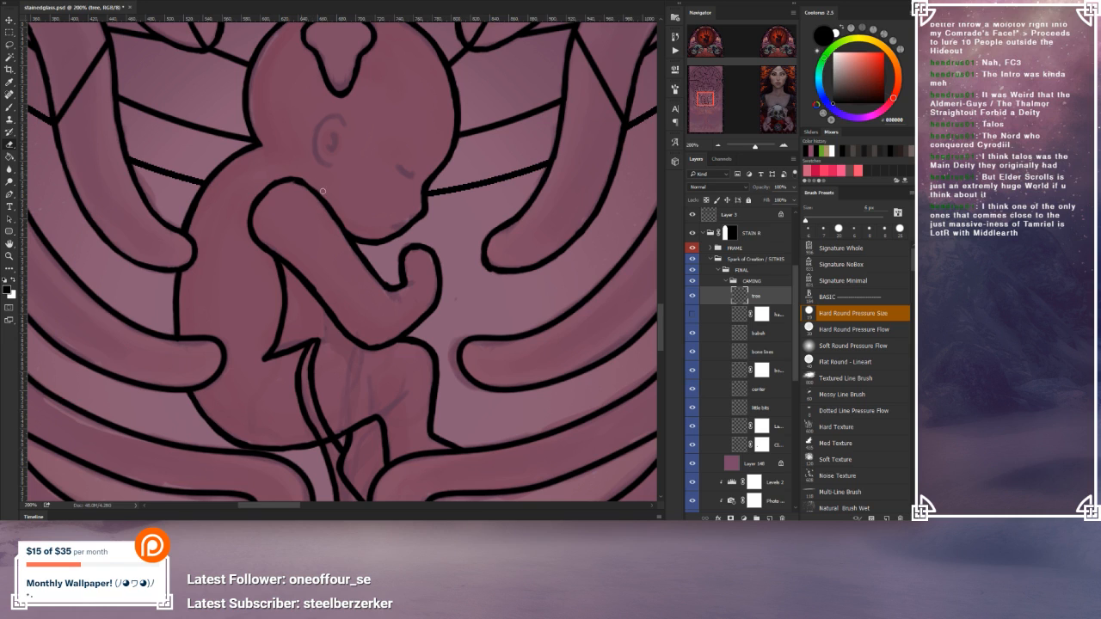
Step: Label the tree layer with the Gray color
left_click(9, 105)
mouse_move(398, 348)
left_mouse_down()
mouse_move(388, 277)
mouse_move(367, 250)
left_mouse_up()
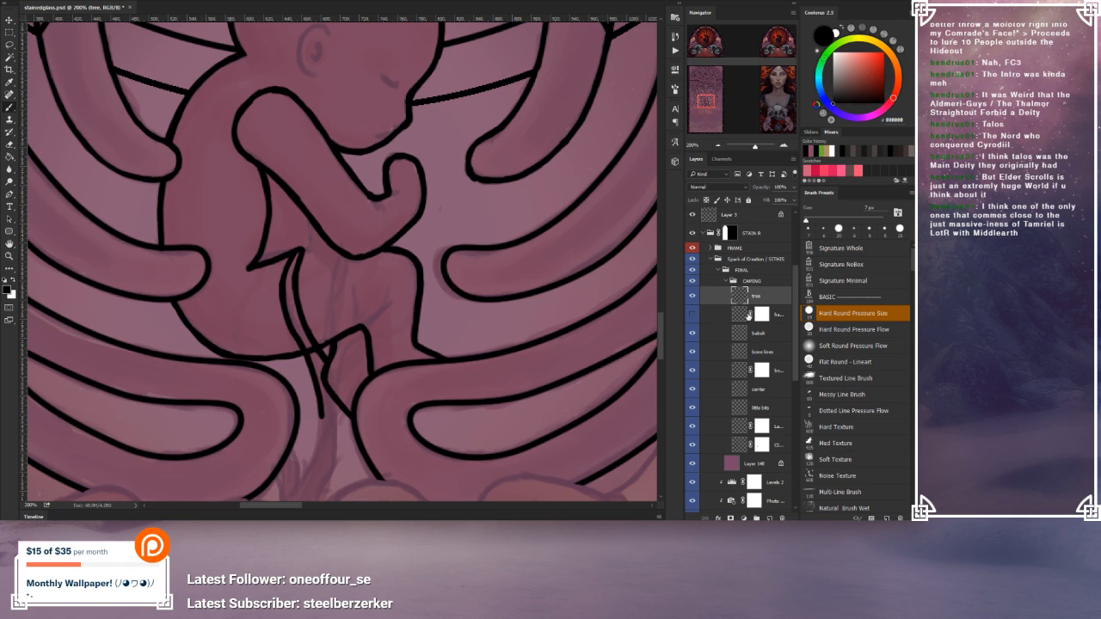
right_click(716, 300)
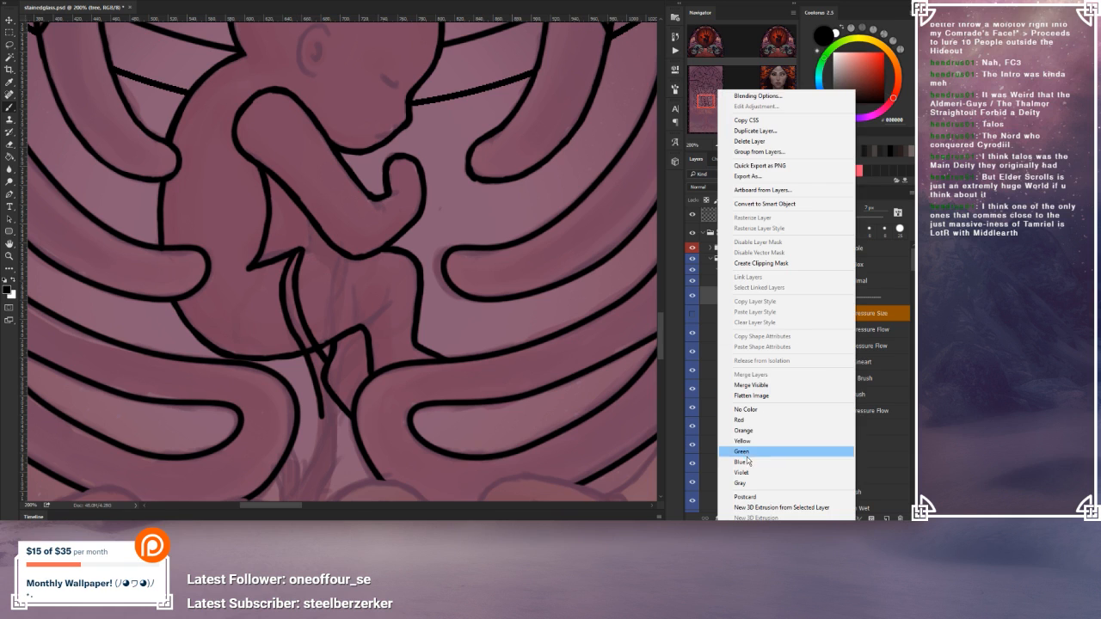
left_click(746, 483)
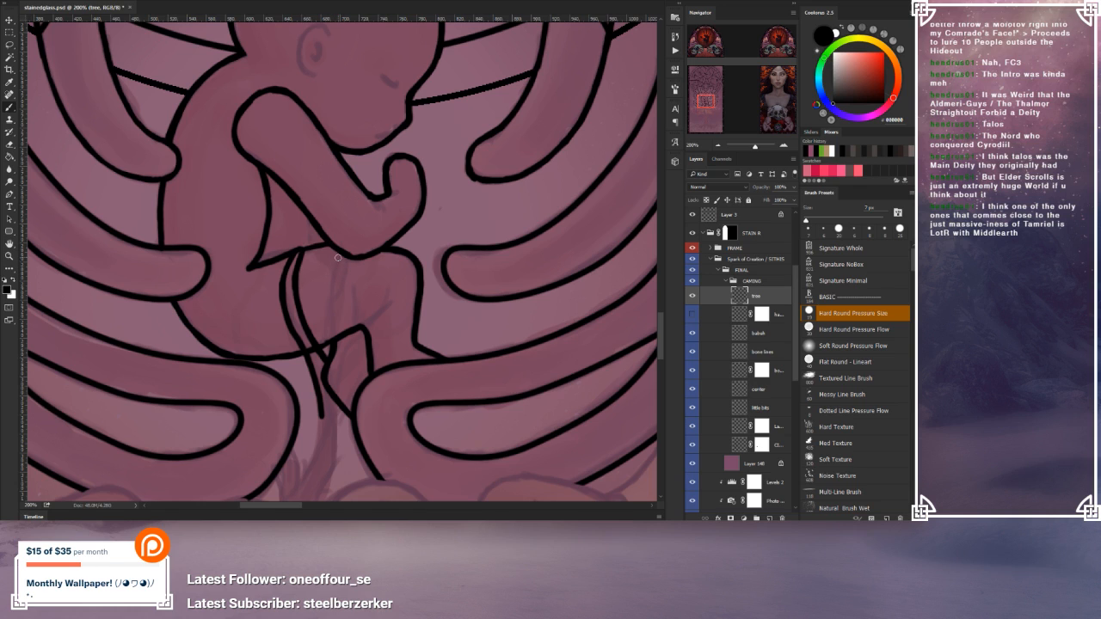
Step: Draw the stem's second strand as two curved lines from below the baby's forearm down towards the first strand
mouse_move(338, 252)
left_mouse_down()
mouse_move(324, 345)
mouse_move(343, 254)
left_mouse_up()
left_click_drag(325, 293, 319, 326)
left_click_drag(352, 260, 336, 327)
left_click_drag(349, 262, 332, 339)
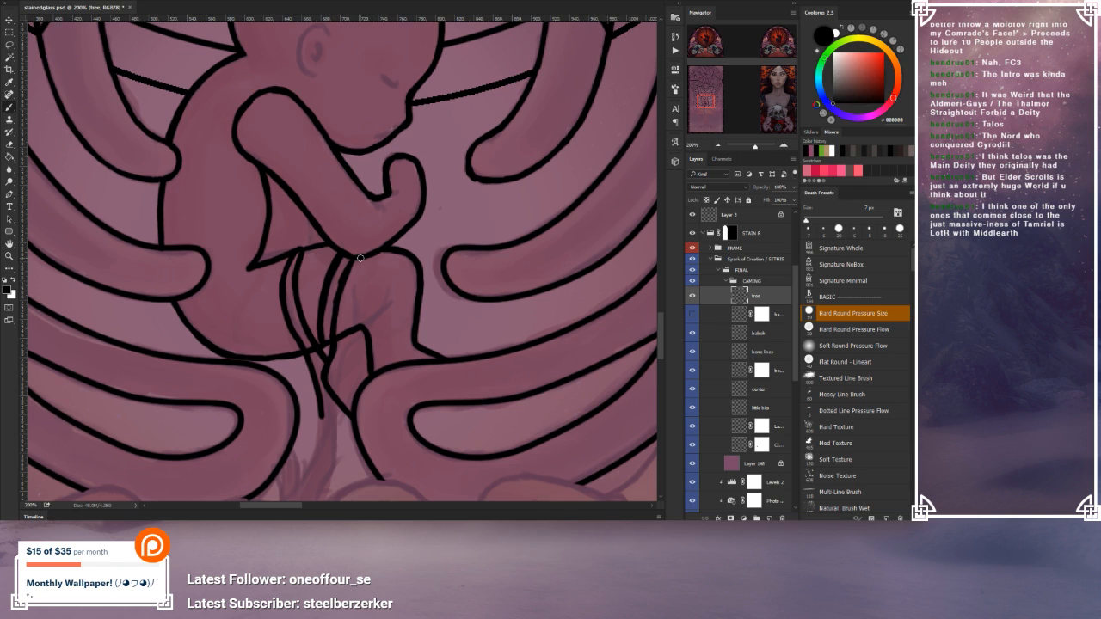
Step: Refine both stem strands under the arm, redrawing their edges and trimming the left one with a 3 px eraser
left_click(9, 144)
left_click_drag(344, 268, 331, 306)
key("b")
left_click_drag(350, 261, 335, 342)
mouse_move(297, 261)
left_mouse_down()
mouse_move(295, 314)
mouse_move(320, 368)
left_mouse_up()
key("bracketleft")
key("bracketleft")
key("bracketleft")
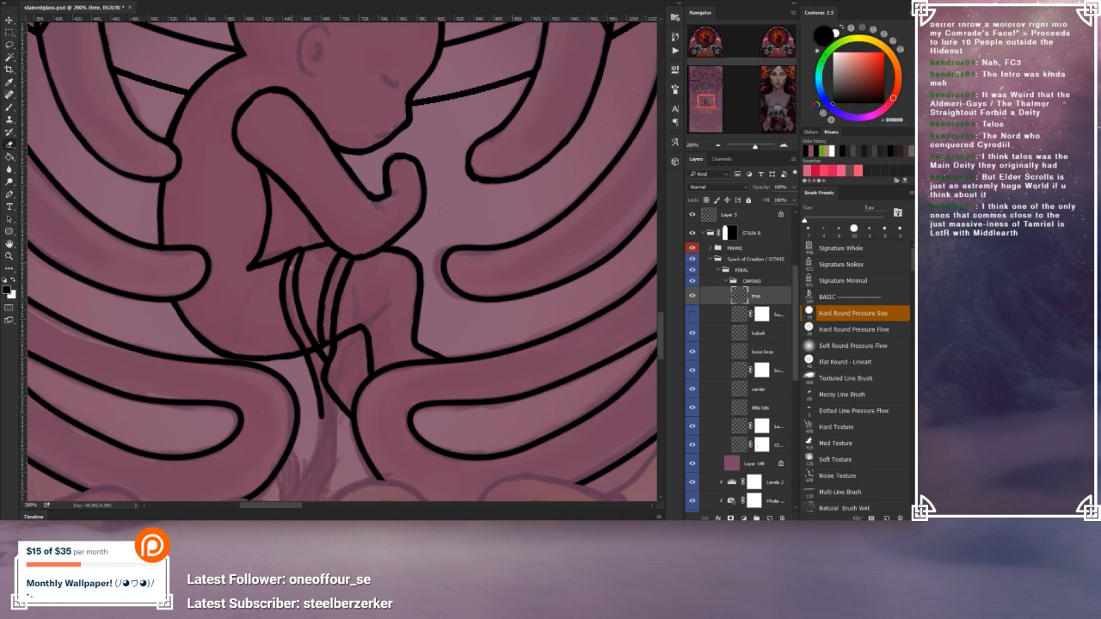
left_click_drag(290, 276, 287, 286)
Step: Add a layer mask to the babeh layer and hide the body outline where it crosses the stem strands
left_click(9, 108)
key("bracketright")
left_click(10, 145)
left_click(736, 335)
left_click(730, 518)
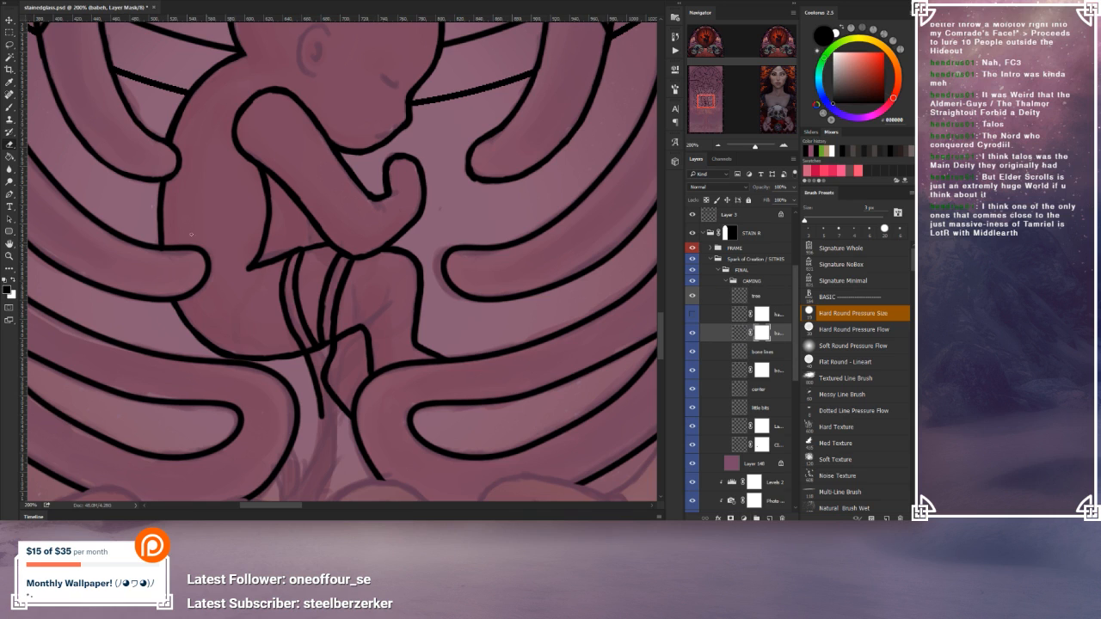
left_click(8, 111)
Step: On the tree layer, extend the stem's black edges below the baby's knee and join them in a pointed end between the ribs
left_click(738, 299)
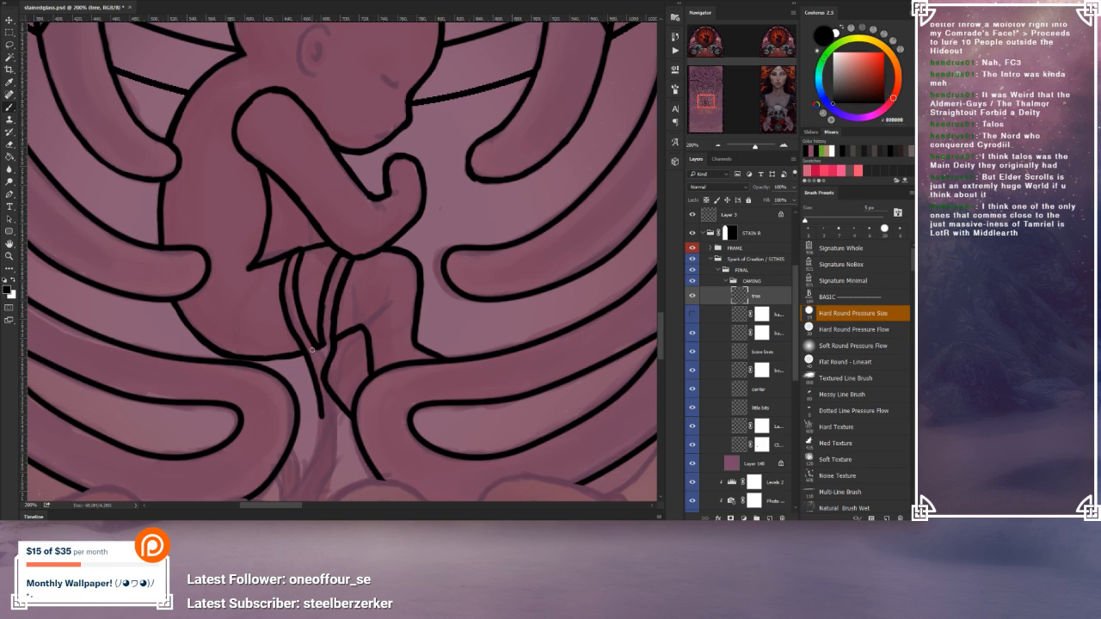
key("bracketleft")
key("bracketleft")
key("bracketright")
key("bracketright")
left_click_drag(515, 325, 496, 266)
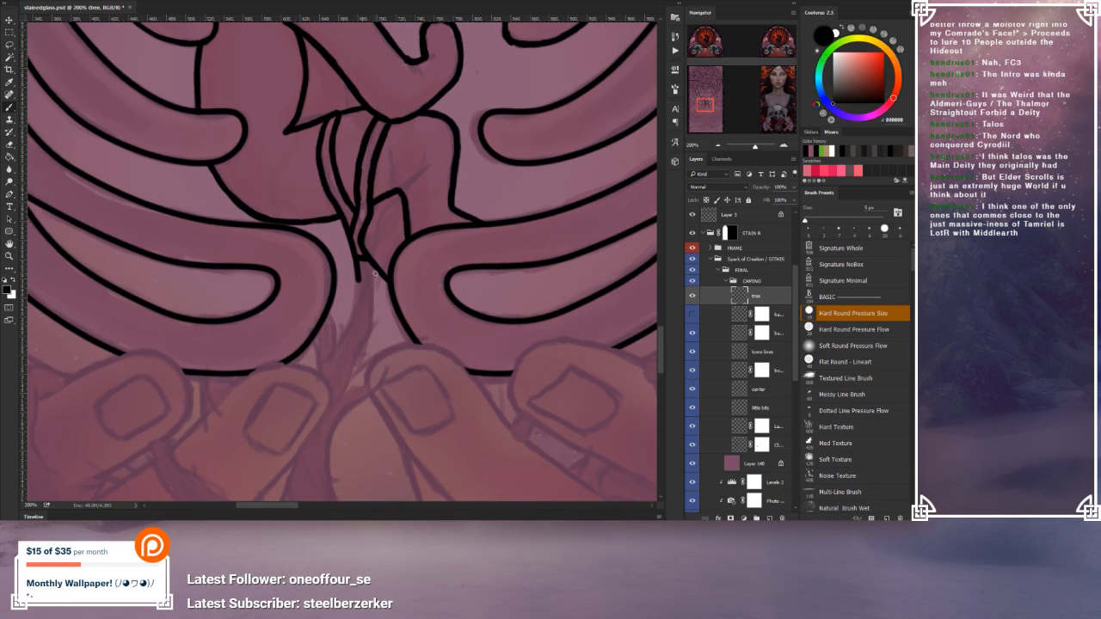
left_click_drag(373, 277, 374, 315)
mouse_move(358, 297)
left_mouse_down()
mouse_move(358, 273)
mouse_move(357, 307)
left_mouse_up()
mouse_move(357, 303)
left_mouse_down()
mouse_move(374, 329)
mouse_move(357, 295)
left_mouse_up()
left_click_drag(363, 362, 386, 305)
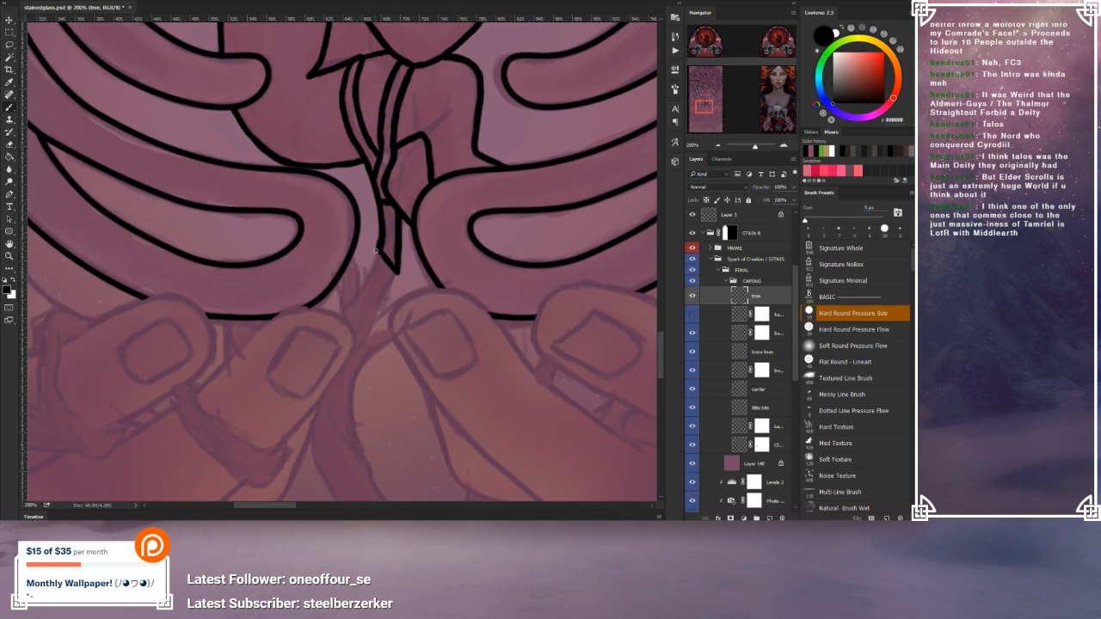
Step: Draw the two edges of the stem's leftward bend down towards the fingertips and clean up the line at its upper joint
left_click_drag(379, 251, 341, 318)
left_click_drag(365, 273, 350, 301)
mouse_move(398, 274)
left_mouse_down()
mouse_move(376, 310)
mouse_move(396, 275)
mouse_move(360, 346)
left_mouse_up()
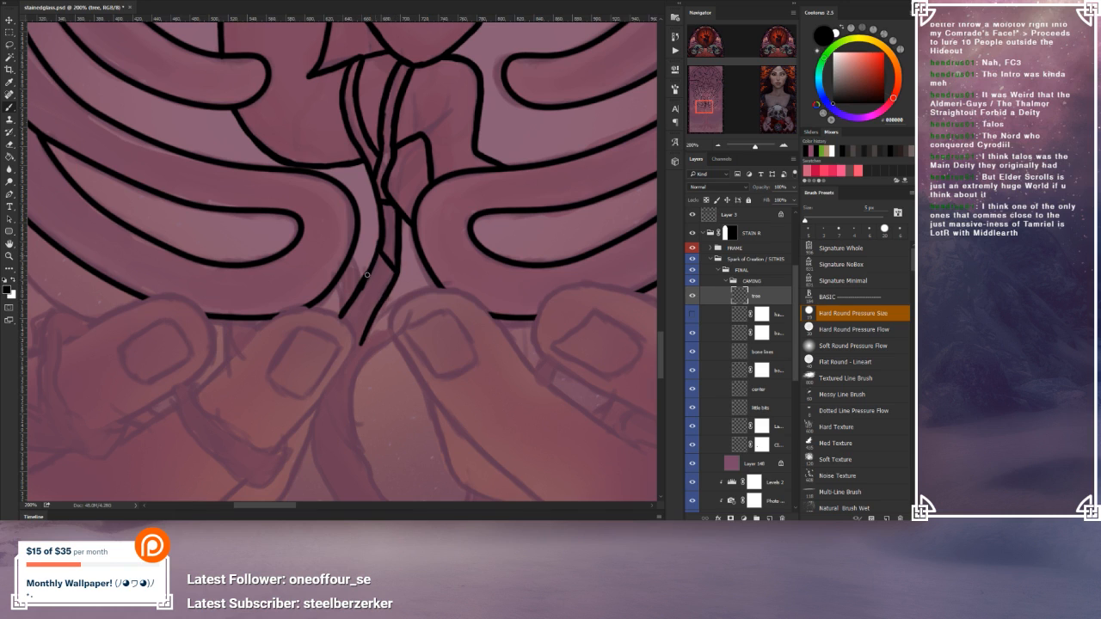
left_click_drag(383, 254, 367, 278)
key("bracketleft")
key("bracketleft")
left_click(15, 110)
key("bracketright")
key("bracketleft")
mouse_move(386, 242)
left_mouse_down()
mouse_move(383, 219)
mouse_move(381, 251)
left_mouse_up()
Step: Outline a small pointed offshoot on the left side of the stem, just above the fingertips
left_click(9, 107)
left_click_drag(351, 259, 360, 285)
mouse_move(336, 289)
left_mouse_down()
mouse_move(342, 317)
mouse_move(338, 306)
left_mouse_up()
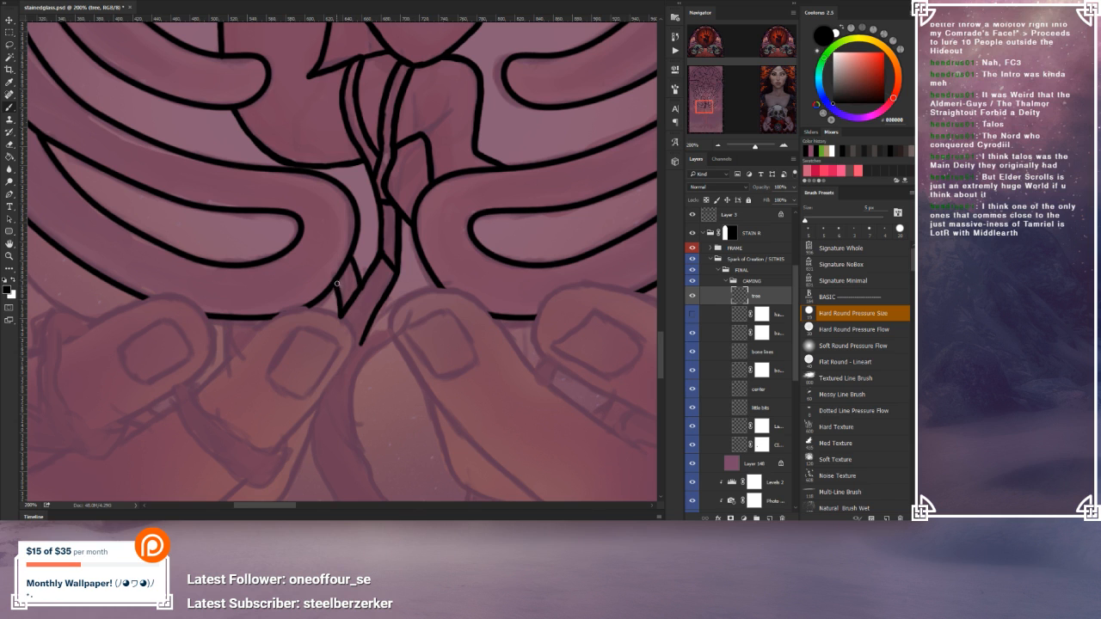
Step: Draw two short twig lines towards the right fingertip and continue the stem's right edge down between the hands
scroll(373, 387, "up", 5)
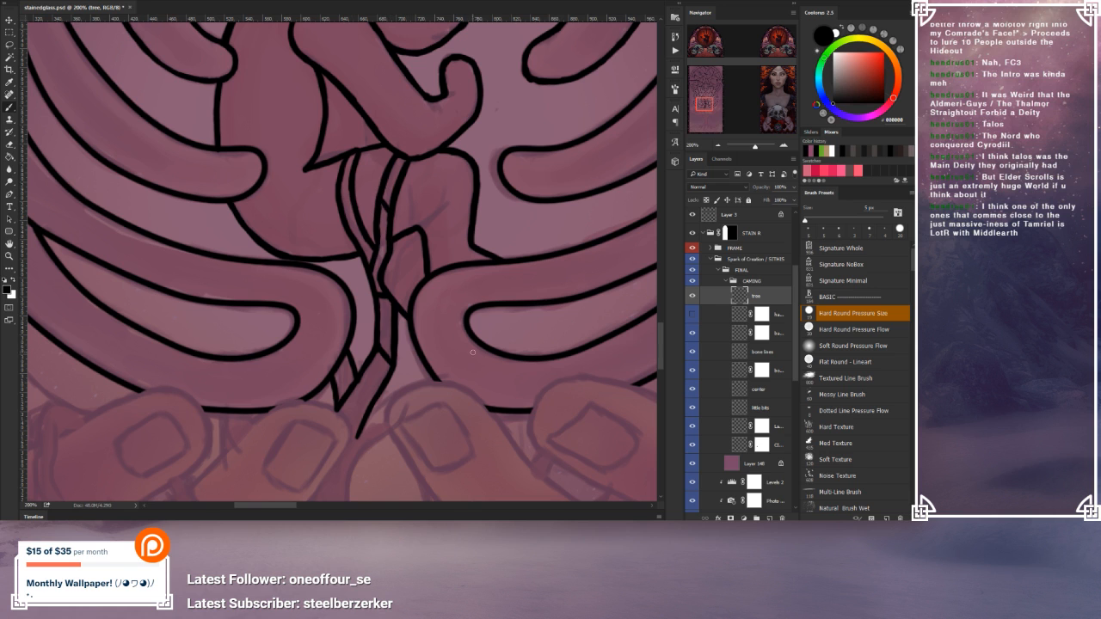
left_click_drag(430, 405, 441, 259)
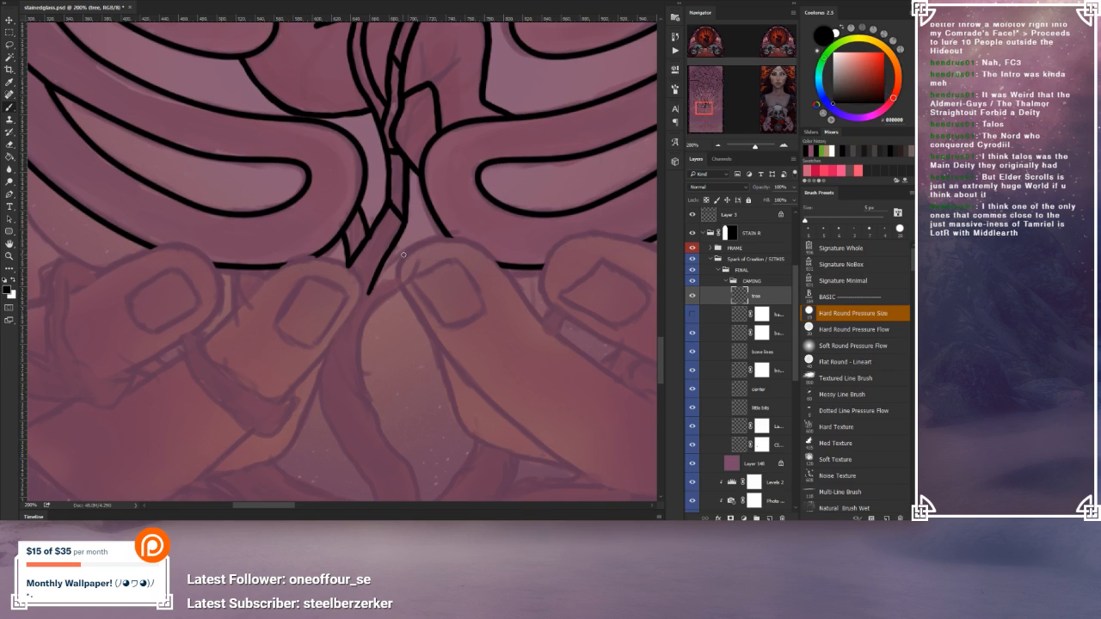
left_click_drag(404, 252, 387, 265)
left_click_drag(401, 285, 366, 307)
left_click_drag(371, 289, 366, 314)
left_click_drag(367, 301, 364, 392)
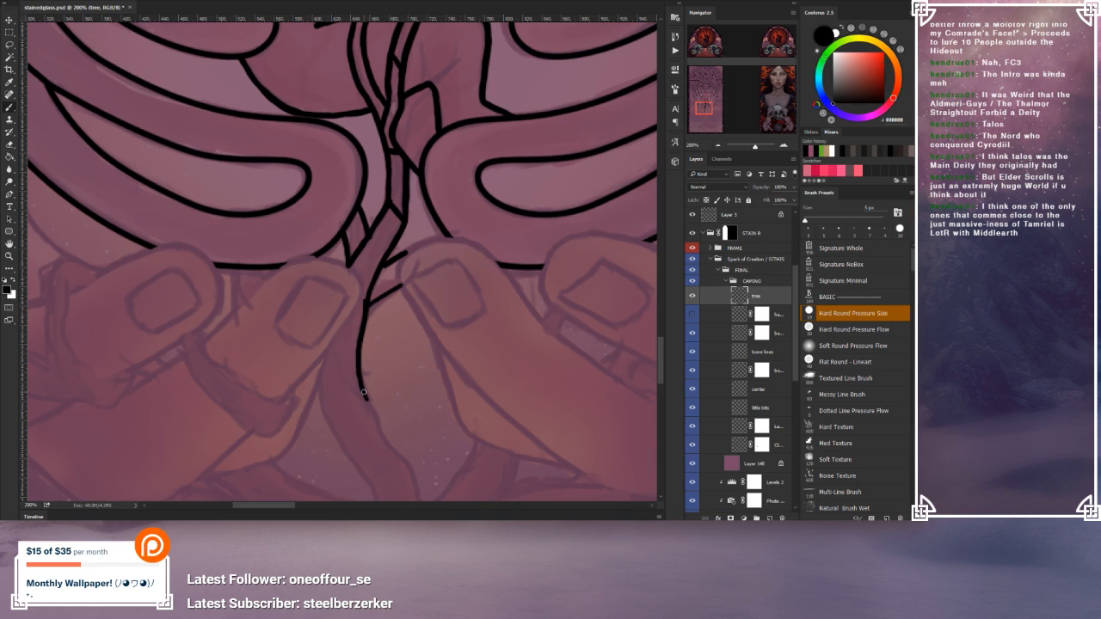
Step: Add a short stub beside the left fingertip and draw the stem's left edge down to meet the right edge in a point
left_click_drag(344, 286, 352, 298)
left_click(7, 137)
left_click(8, 141)
left_click_drag(344, 281, 361, 301)
left_click(11, 105)
left_click_drag(357, 389, 368, 400)
mouse_move(330, 343)
left_mouse_down()
mouse_move(344, 372)
mouse_move(331, 338)
left_mouse_up()
left_click_drag(376, 438, 344, 364)
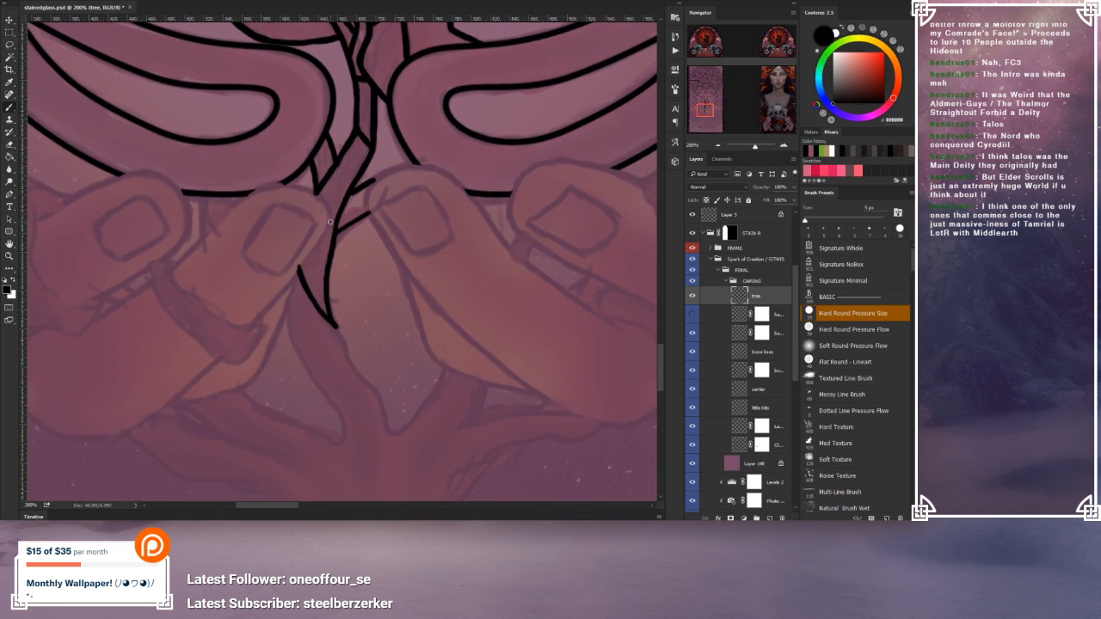
Step: Examine the stem line art against the whole illustration and in close-up
left_click_drag(404, 144, 365, 329)
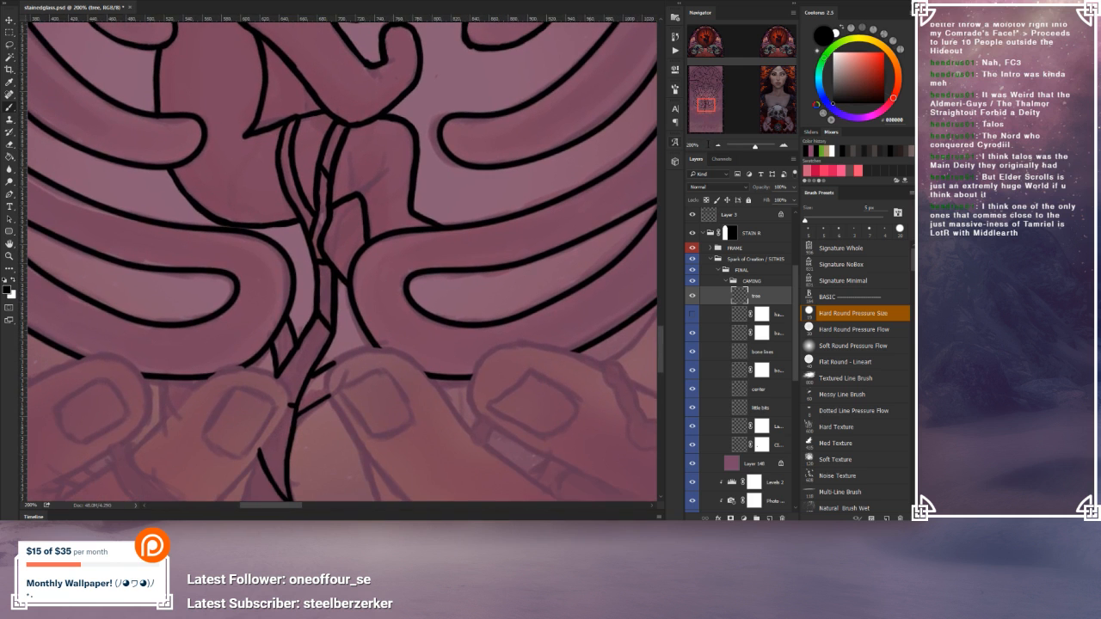
left_click(715, 146)
left_click(715, 145)
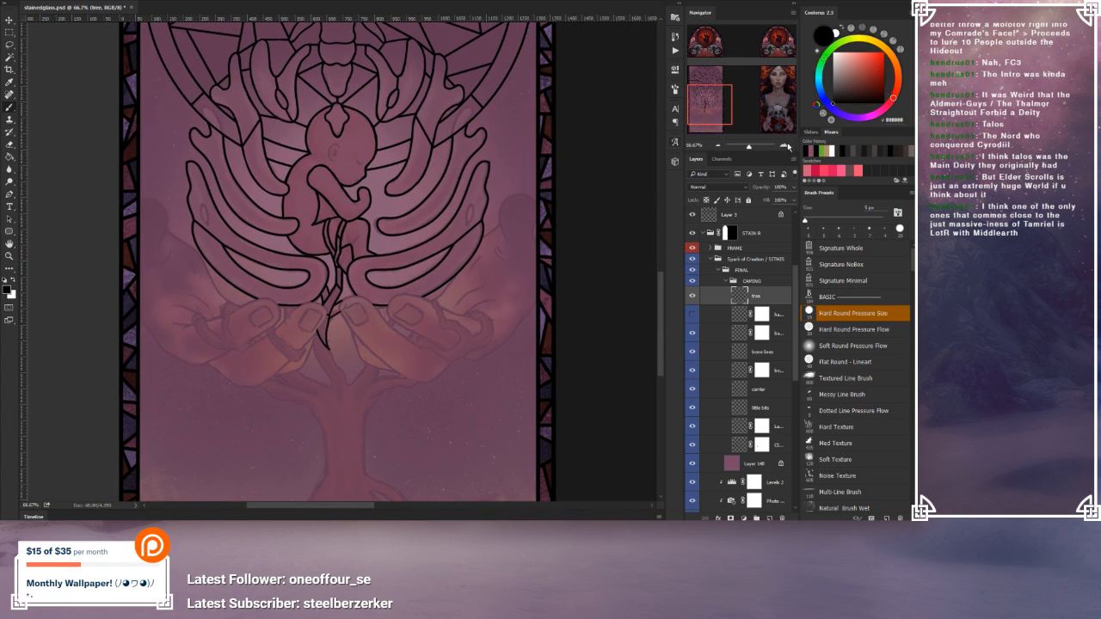
left_click(782, 148)
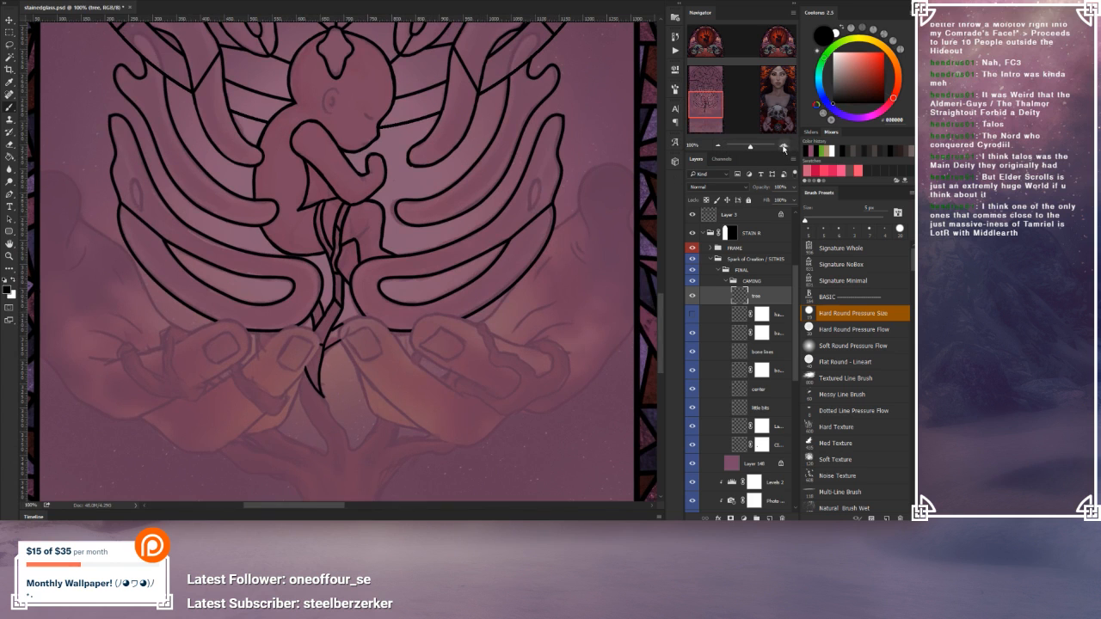
left_click(783, 148)
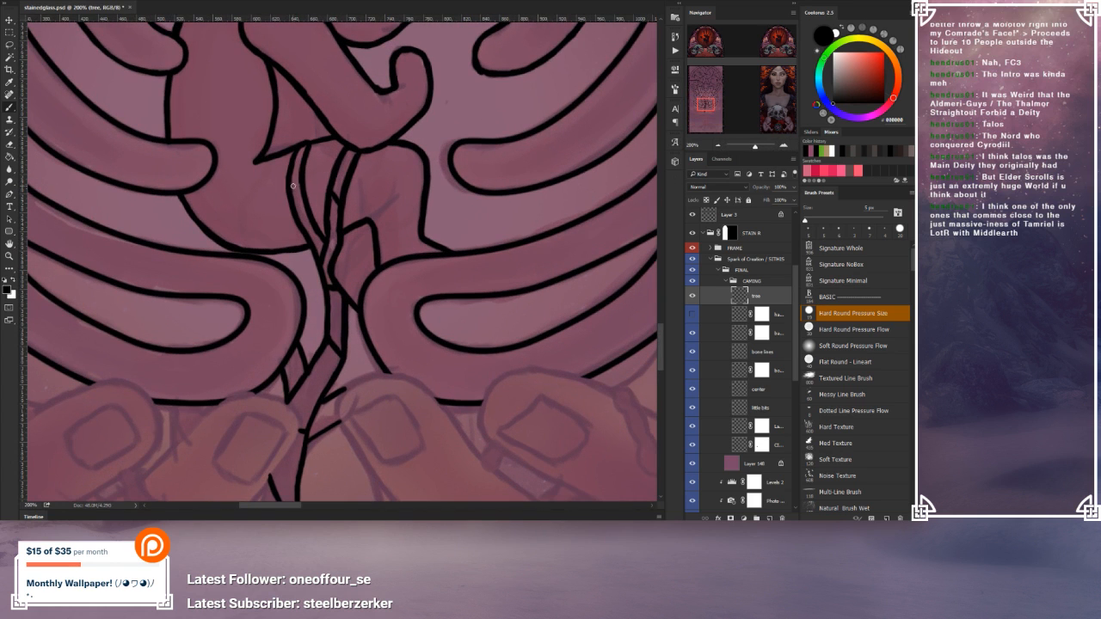
left_click_drag(371, 454, 391, 403)
left_click(720, 146)
left_click(720, 146)
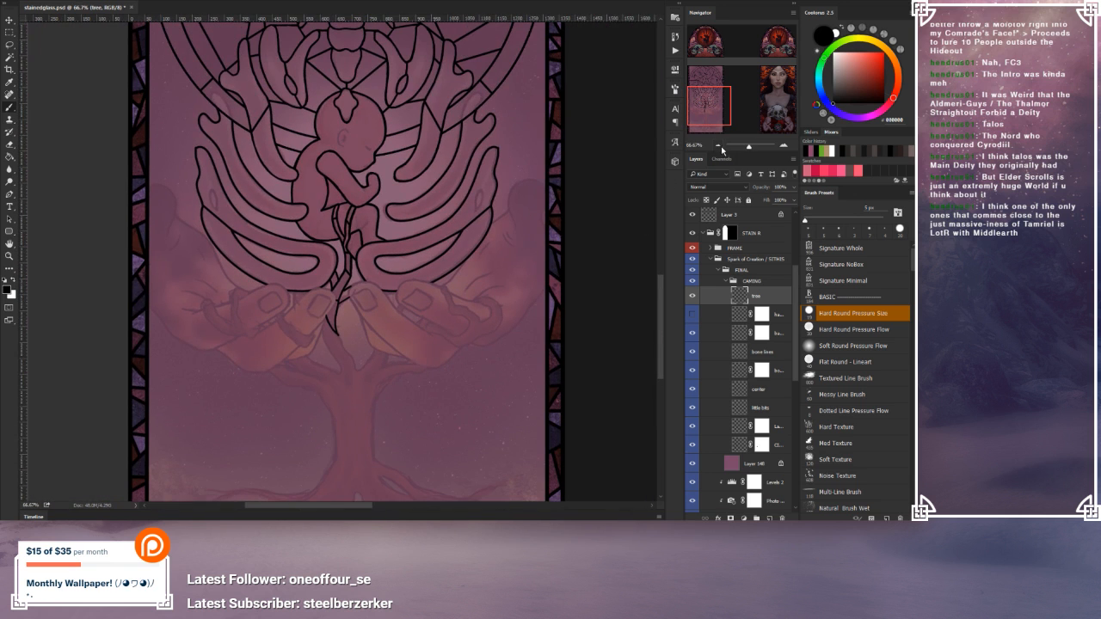
left_click(781, 147)
left_click(778, 148)
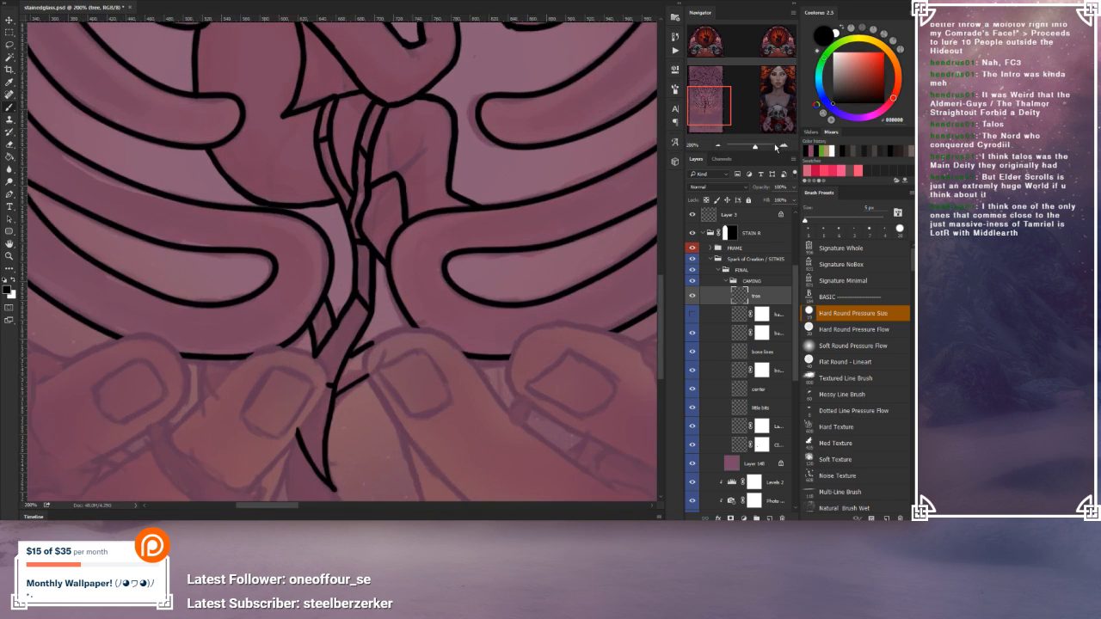
Step: Trace both edges of the strand below the hands, then outline the stub of the right branch rising from its end
left_click_drag(482, 339, 506, 164)
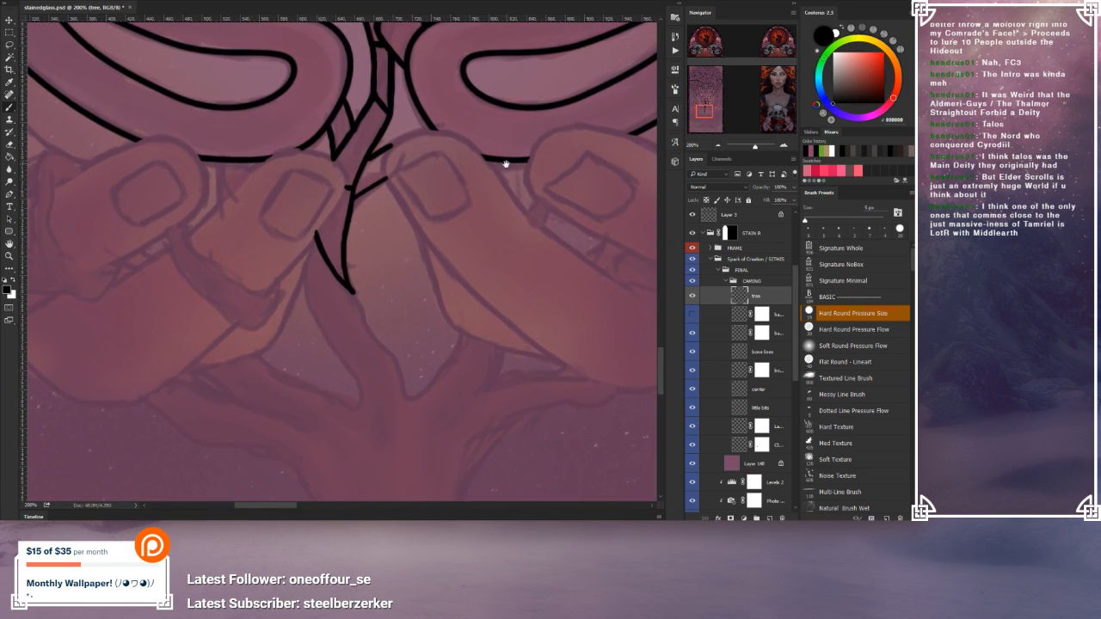
mouse_move(301, 275)
left_mouse_down()
mouse_move(365, 401)
mouse_move(347, 393)
left_mouse_up()
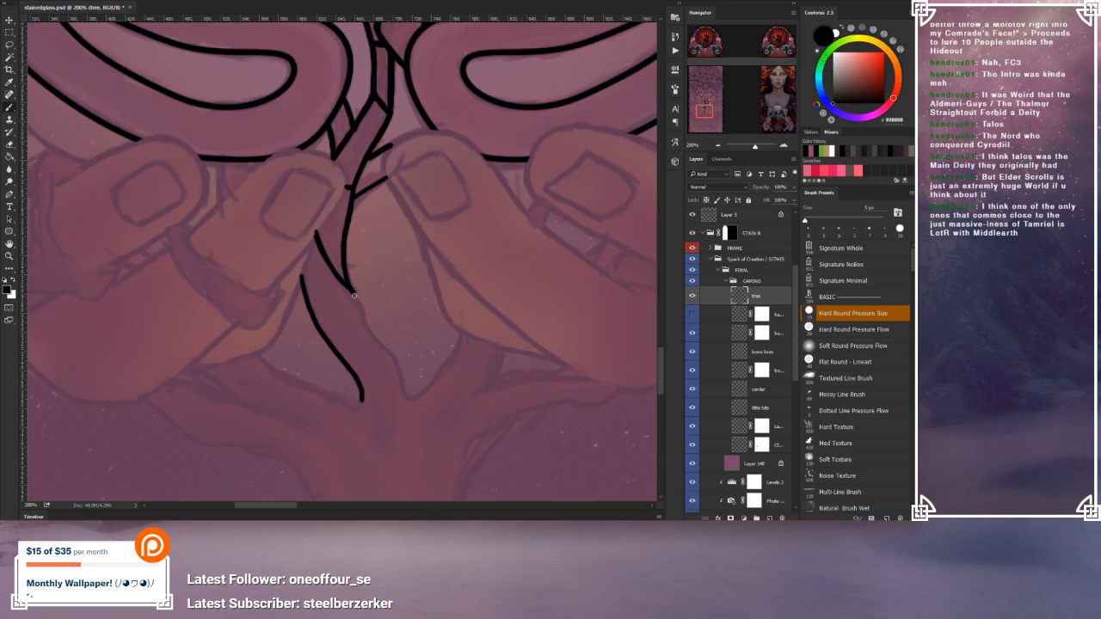
left_click_drag(353, 292, 408, 400)
left_click_drag(462, 333, 448, 361)
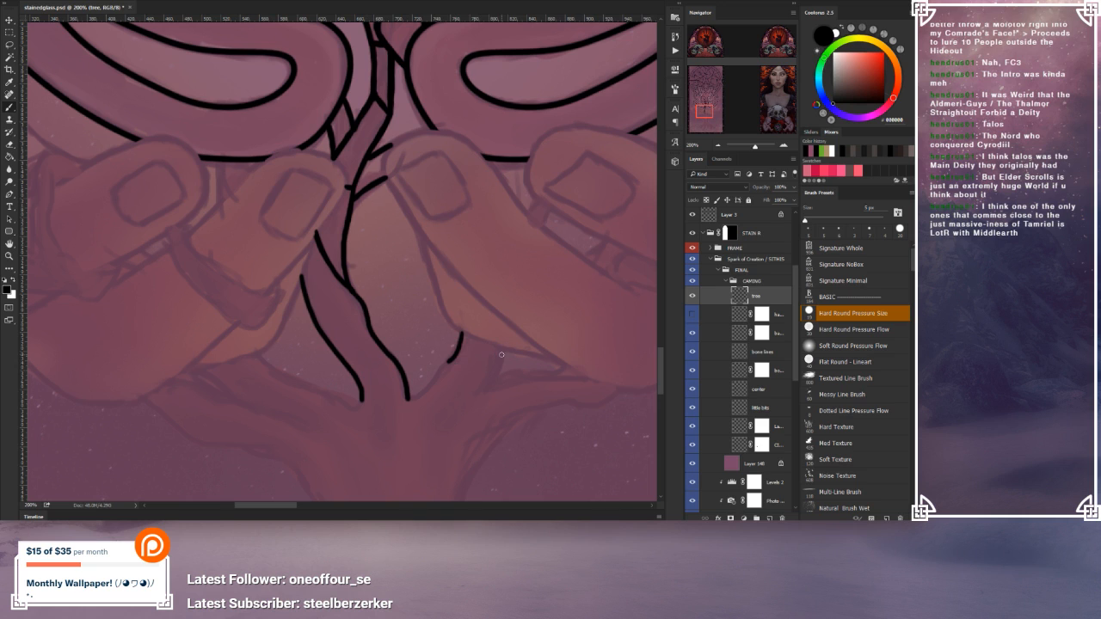
mouse_move(472, 360)
left_mouse_down()
mouse_move(440, 367)
mouse_move(412, 398)
left_mouse_up()
left_click_drag(451, 363, 411, 399)
left_click_drag(503, 353, 488, 388)
left_click_drag(502, 374, 486, 441)
Step: Close the strand with a rounded end in the trunk, rework its junction with the right branch and extend that branch's outer edge downward
left_click(717, 146)
left_click(717, 145)
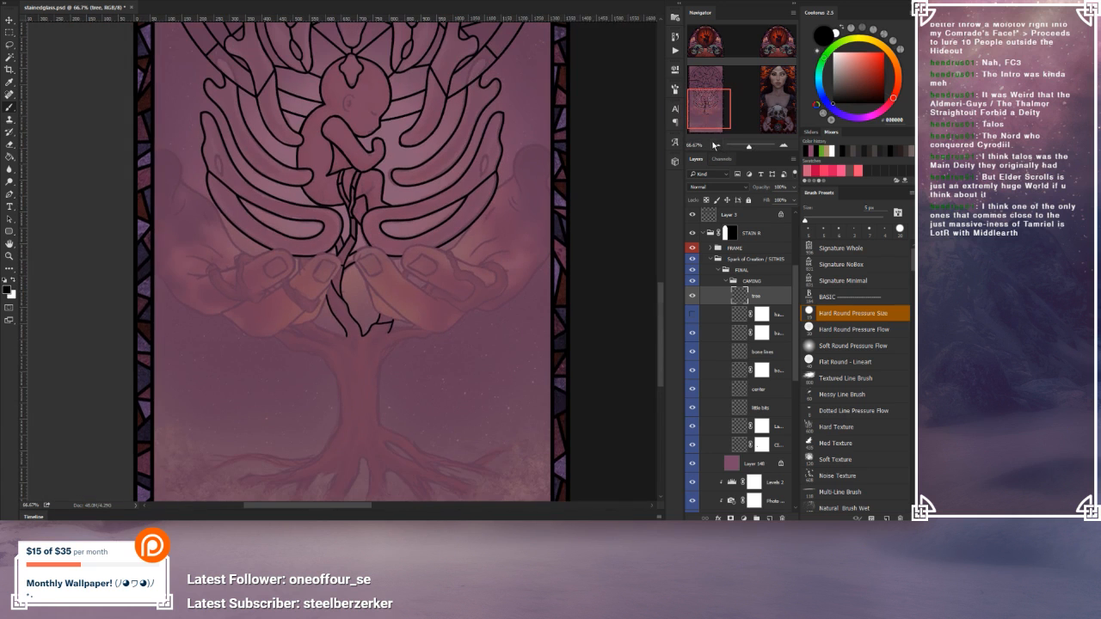
left_click(789, 145)
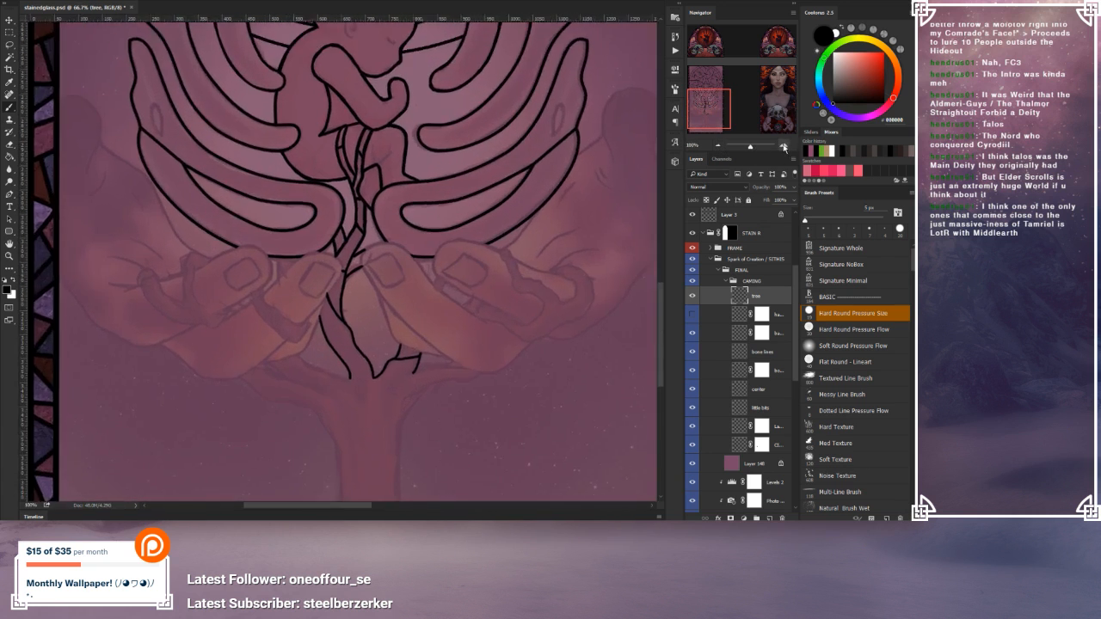
left_click(788, 146)
left_click_drag(545, 358, 554, 247)
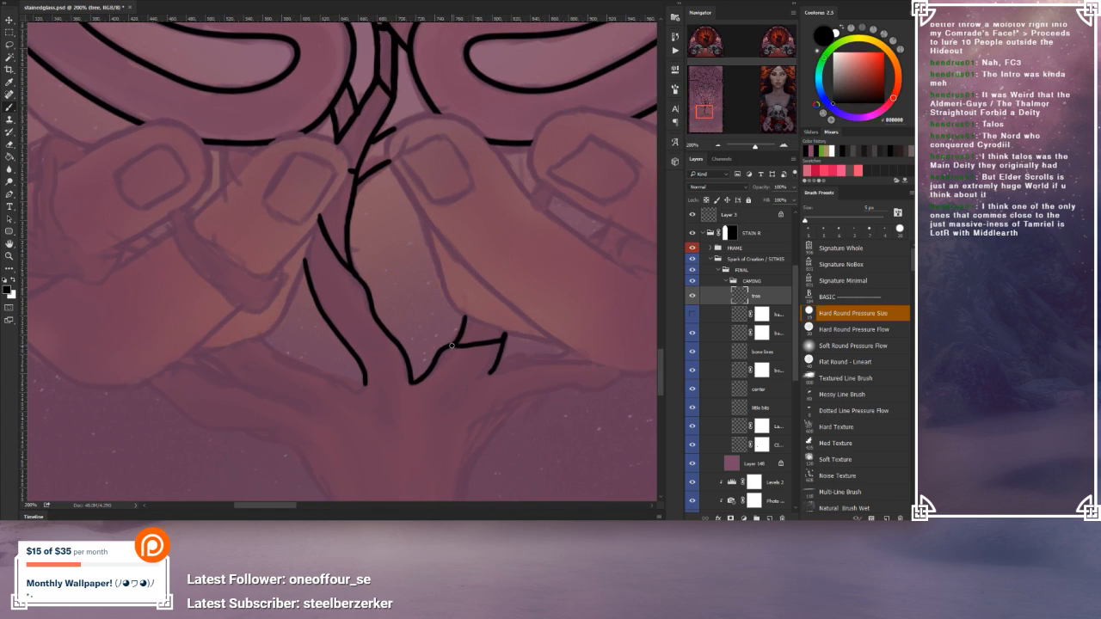
left_click_drag(447, 354, 430, 372)
left_click_drag(455, 346, 429, 372)
mouse_move(361, 387)
left_mouse_down()
mouse_move(358, 420)
mouse_move(385, 444)
mouse_move(402, 427)
mouse_move(411, 379)
left_mouse_up()
mouse_move(422, 454)
left_mouse_down()
mouse_move(405, 393)
mouse_move(366, 339)
left_mouse_up()
mouse_move(439, 257)
left_mouse_down()
mouse_move(444, 242)
mouse_move(418, 316)
left_mouse_up()
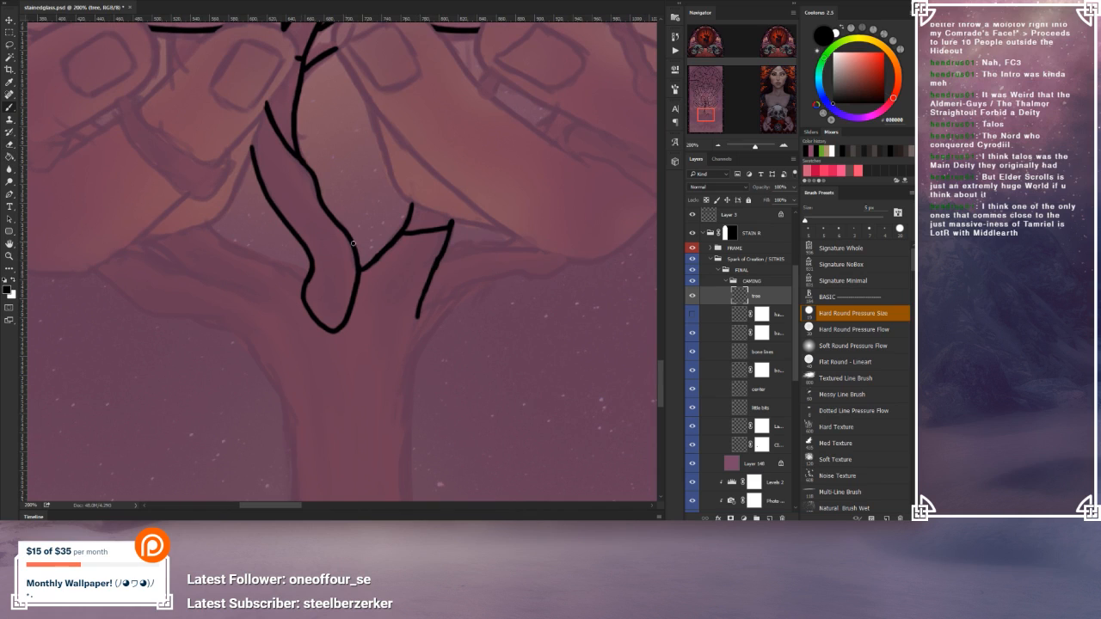
Step: Draw the upper and lower edges of the side branch under the right hand and divide it with a short cross line
mouse_move(436, 249)
left_mouse_down()
mouse_move(422, 275)
mouse_move(434, 253)
left_mouse_up()
left_click(8, 107)
left_click_drag(533, 248, 442, 257)
mouse_move(570, 258)
left_mouse_down()
mouse_move(470, 288)
mouse_move(412, 362)
mouse_move(417, 310)
mouse_move(412, 361)
left_mouse_up()
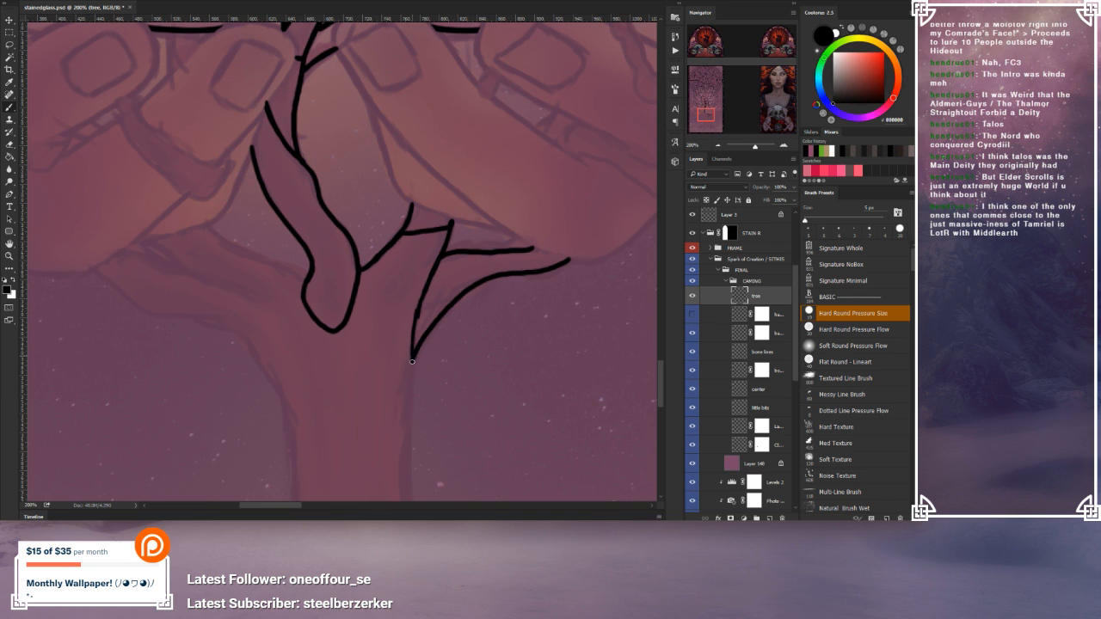
left_click_drag(415, 322, 413, 353)
left_click(10, 145)
left_click(13, 110)
left_click_drag(469, 253, 483, 280)
mouse_move(496, 202)
left_mouse_down()
mouse_move(511, 211)
mouse_move(501, 155)
mouse_move(493, 165)
left_mouse_up()
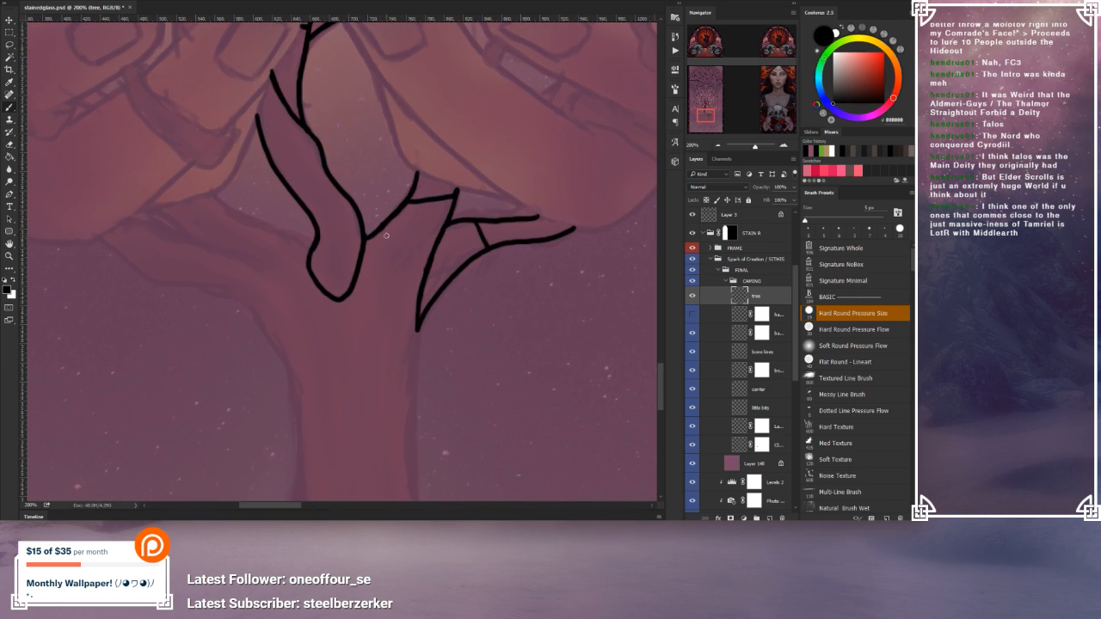
Step: Draw a curved piece and a rounded lobe between the strand and the right branch, and divide the strand with a short line
mouse_move(388, 222)
left_mouse_down()
mouse_move(383, 269)
mouse_move(353, 290)
left_mouse_up()
mouse_move(351, 294)
left_mouse_down()
mouse_move(401, 372)
mouse_move(413, 368)
mouse_move(416, 329)
left_mouse_up()
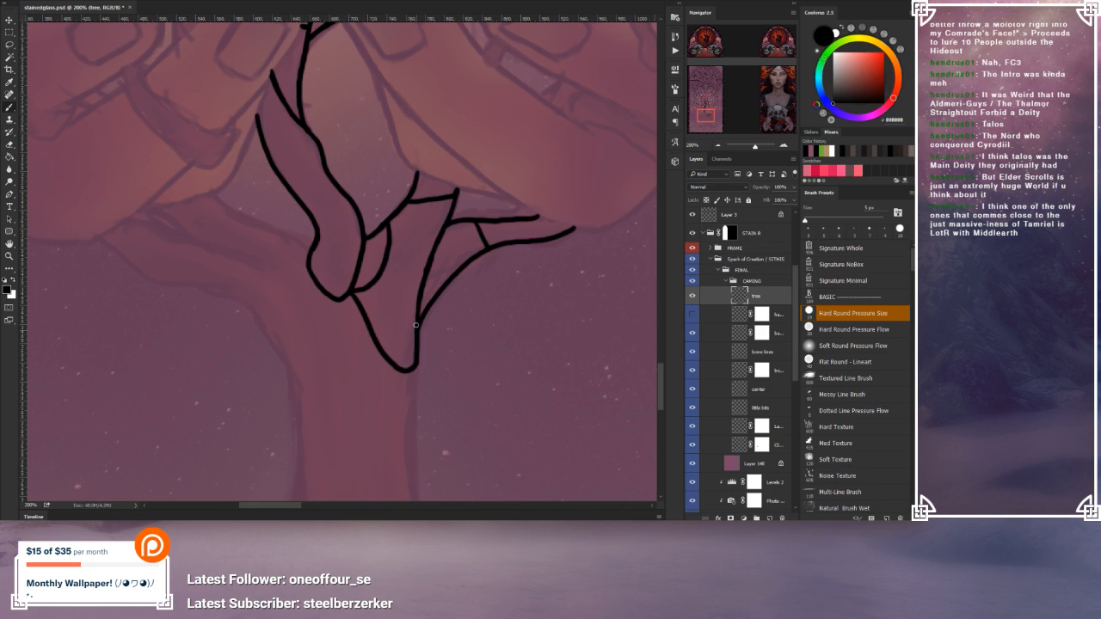
left_click_drag(382, 246, 418, 351)
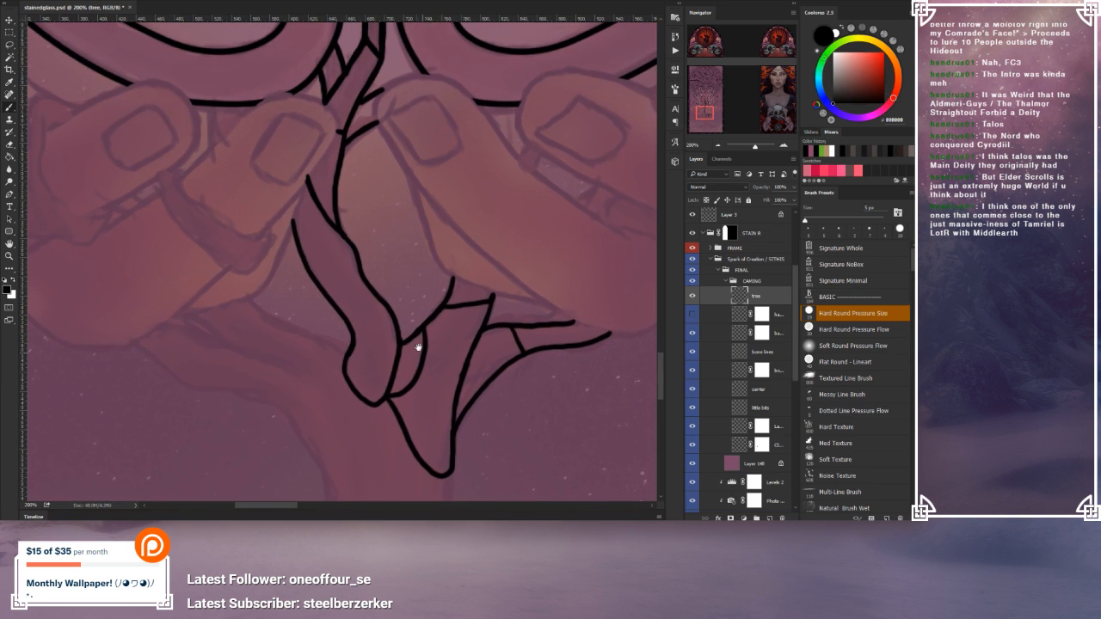
left_click(715, 144)
left_click(714, 144)
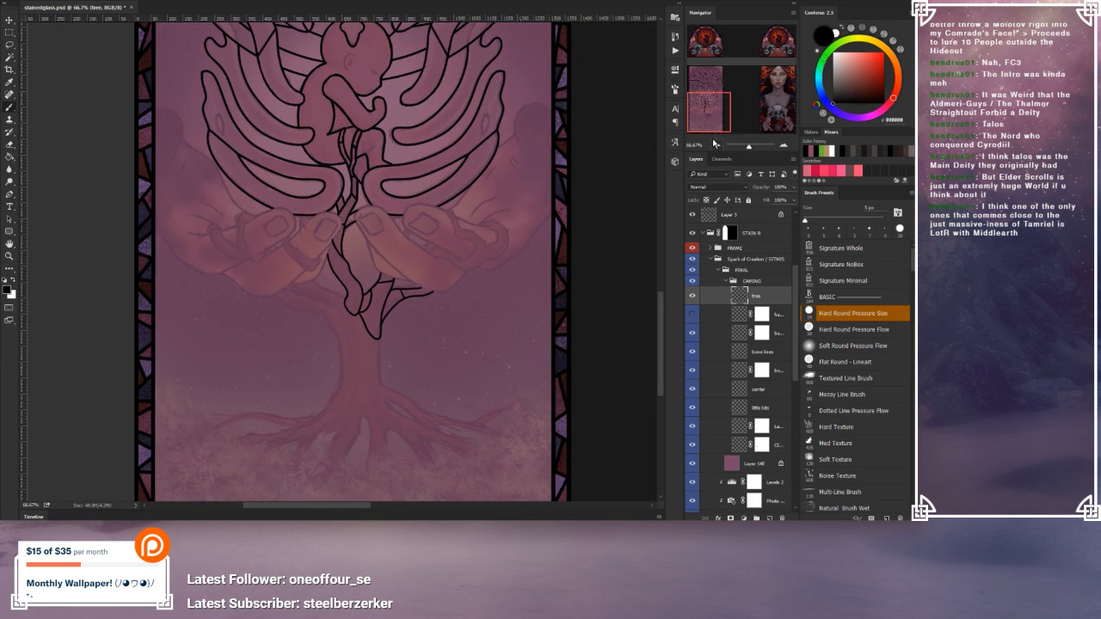
left_click(783, 145)
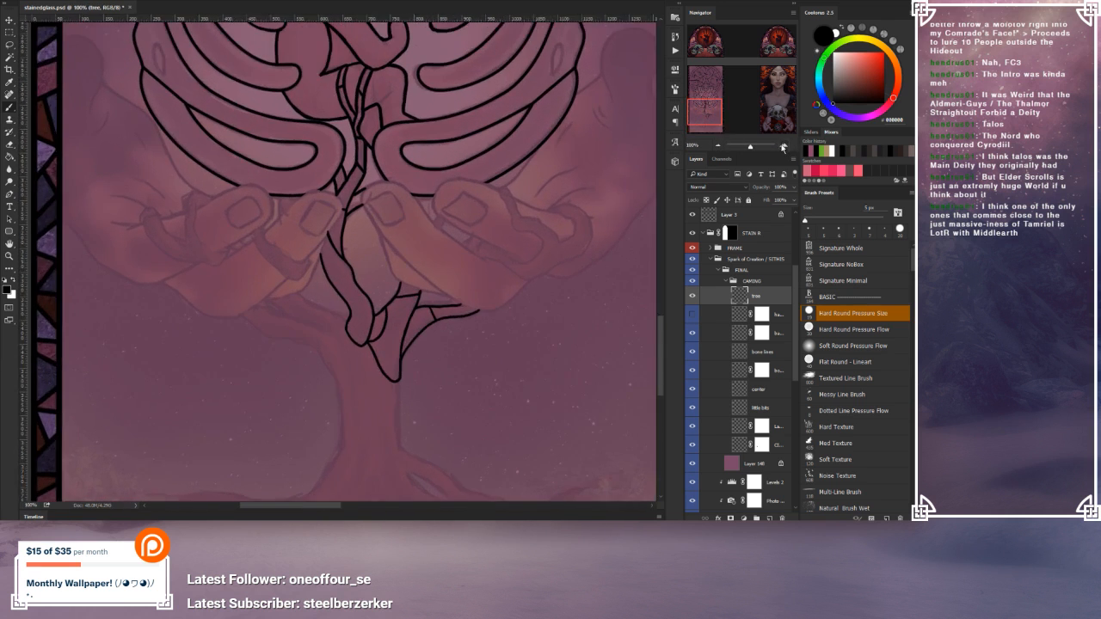
left_click(784, 145)
mouse_move(371, 356)
left_mouse_down()
mouse_move(373, 249)
mouse_move(363, 293)
left_mouse_up()
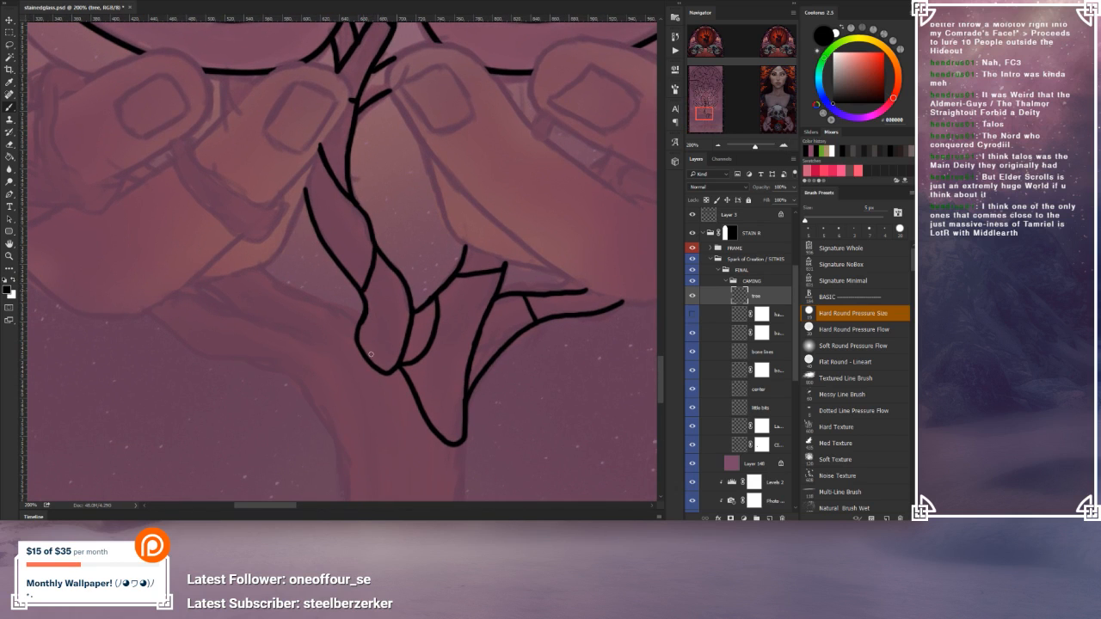
Step: Outline the lower left branch with a blunt inner end and split it near its tip with a short cross line
mouse_move(368, 402)
left_mouse_down()
mouse_move(376, 347)
mouse_move(338, 298)
left_mouse_up()
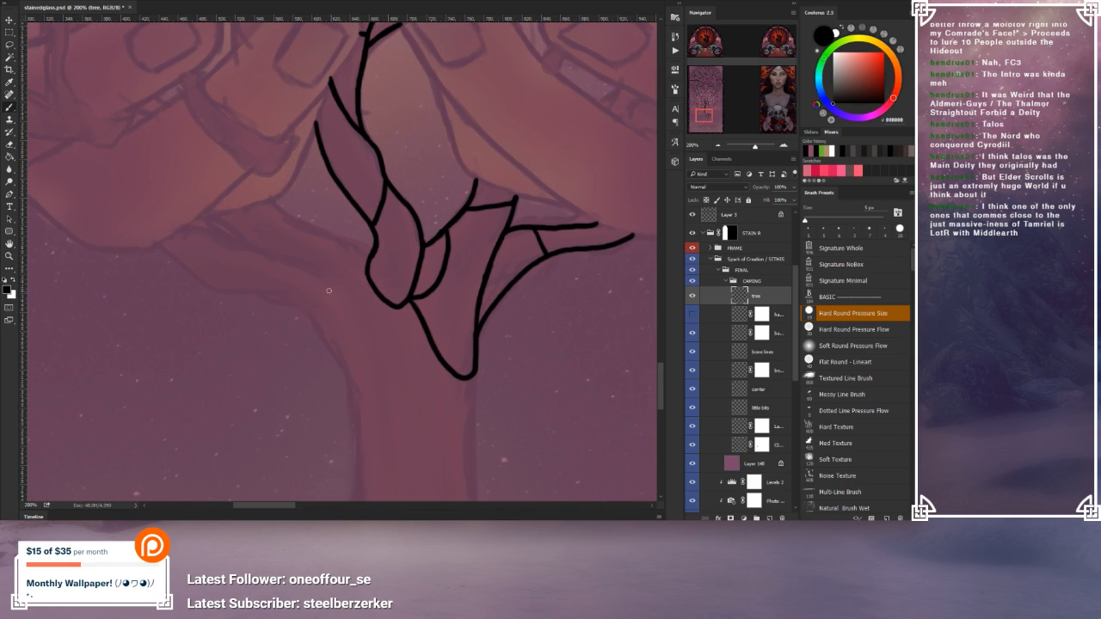
mouse_move(354, 353)
left_mouse_down()
mouse_move(422, 369)
mouse_move(404, 230)
left_mouse_up()
mouse_move(307, 154)
left_mouse_down()
mouse_move(315, 226)
mouse_move(338, 276)
left_mouse_up()
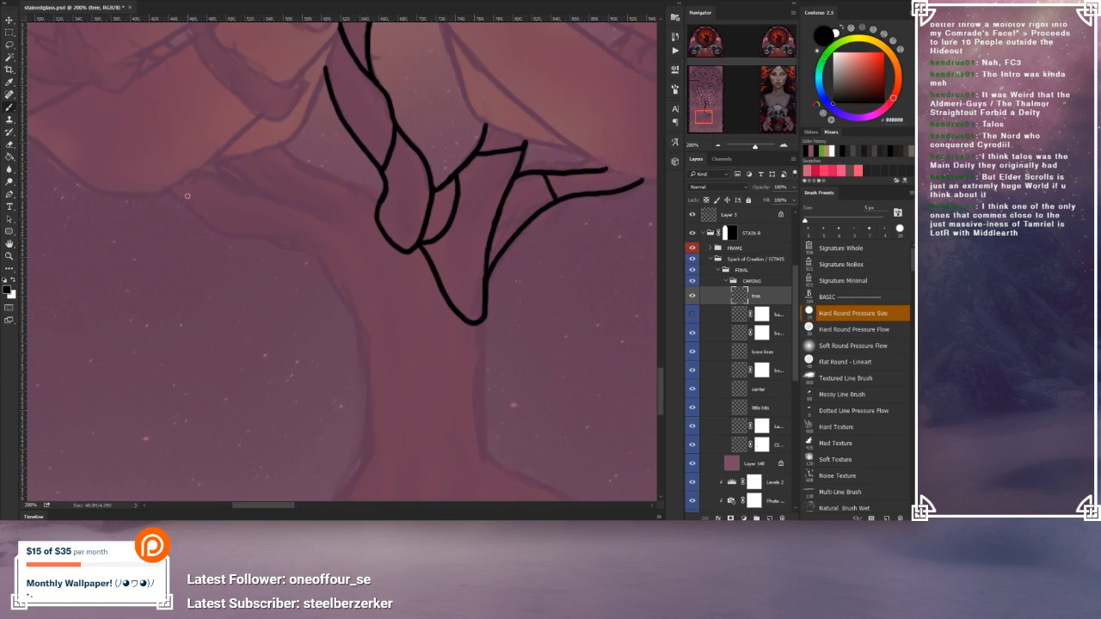
mouse_move(200, 220)
left_mouse_down()
mouse_move(245, 240)
mouse_move(302, 241)
left_mouse_up()
mouse_move(197, 168)
left_mouse_down()
mouse_move(315, 209)
mouse_move(321, 220)
mouse_move(304, 238)
left_mouse_up()
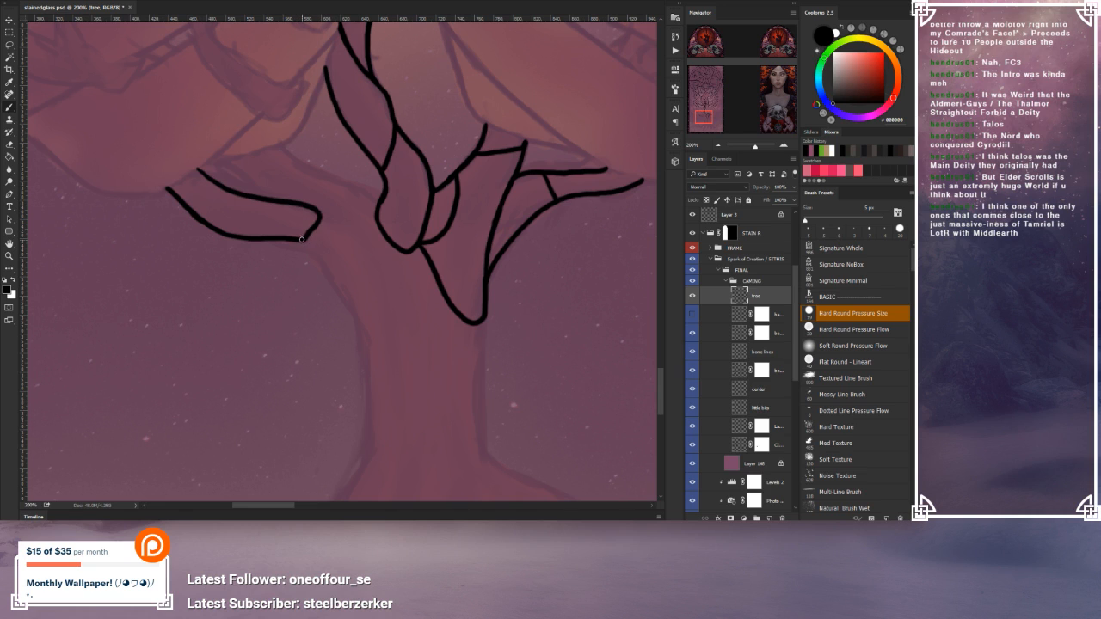
left_click_drag(227, 194, 203, 210)
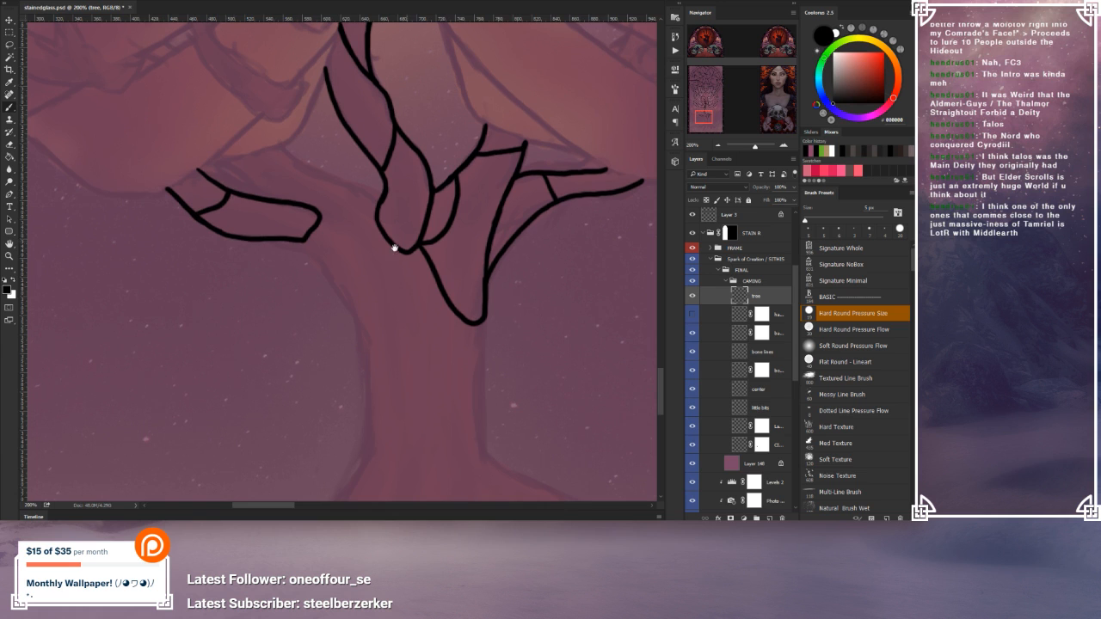
Step: Add a second line above the lower left branch, touch up its tip and draw the upper branch edge in to the central strand
left_click_drag(405, 240, 336, 272)
left_click_drag(187, 215, 213, 233)
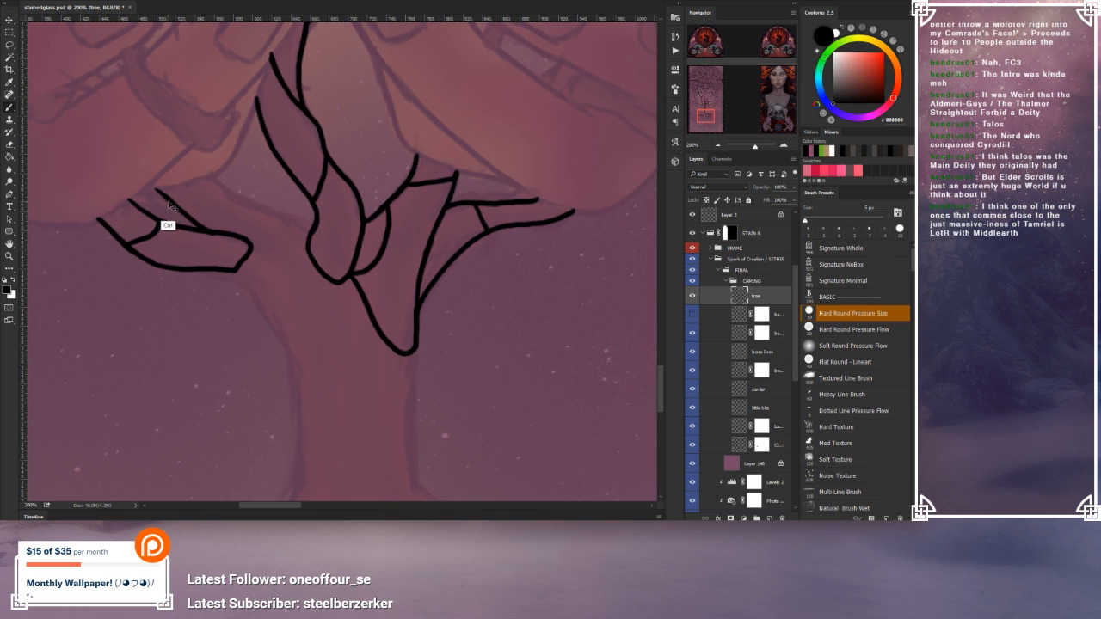
left_click_drag(153, 188, 168, 197)
left_click_drag(151, 186, 205, 229)
left_click(9, 107)
left_click_drag(127, 198, 143, 213)
left_click(9, 107)
left_click_drag(227, 189, 312, 235)
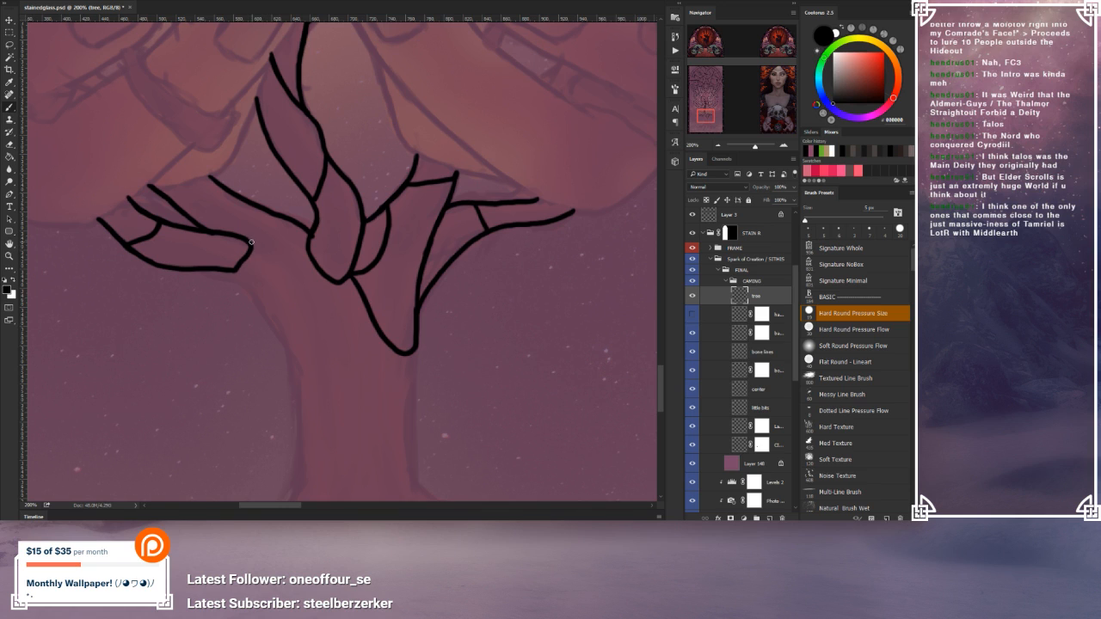
Step: Draw a curved piece from the lower left branch's blunt end to the central strand, and the trunk's upper left edge
mouse_move(249, 243)
left_mouse_down()
mouse_move(307, 305)
mouse_move(321, 303)
mouse_move(324, 280)
left_mouse_up()
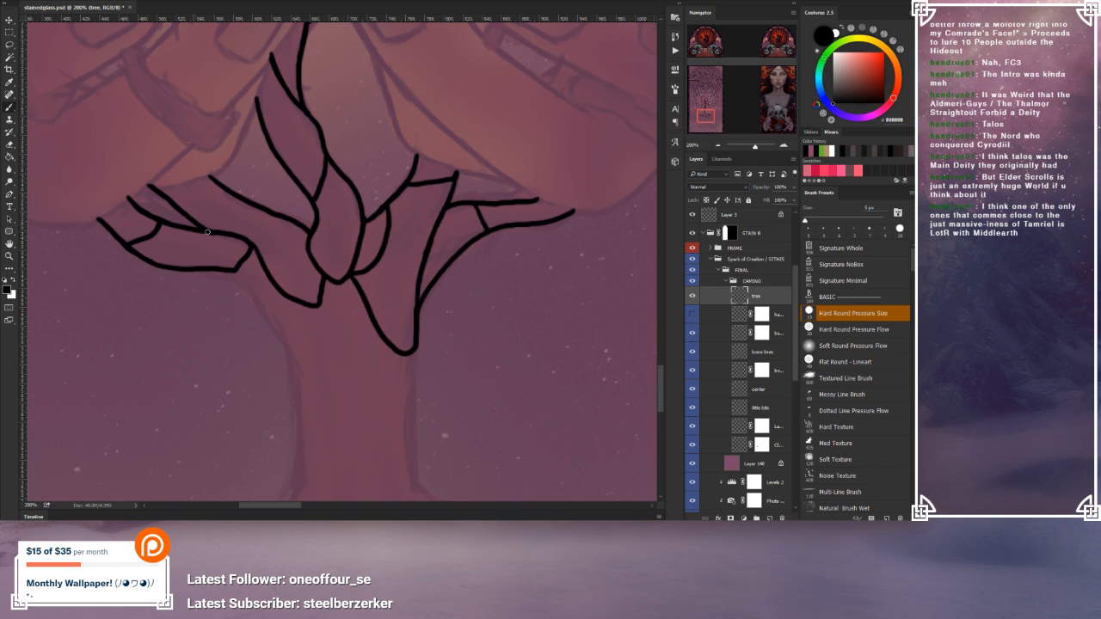
left_click_drag(306, 330, 252, 272)
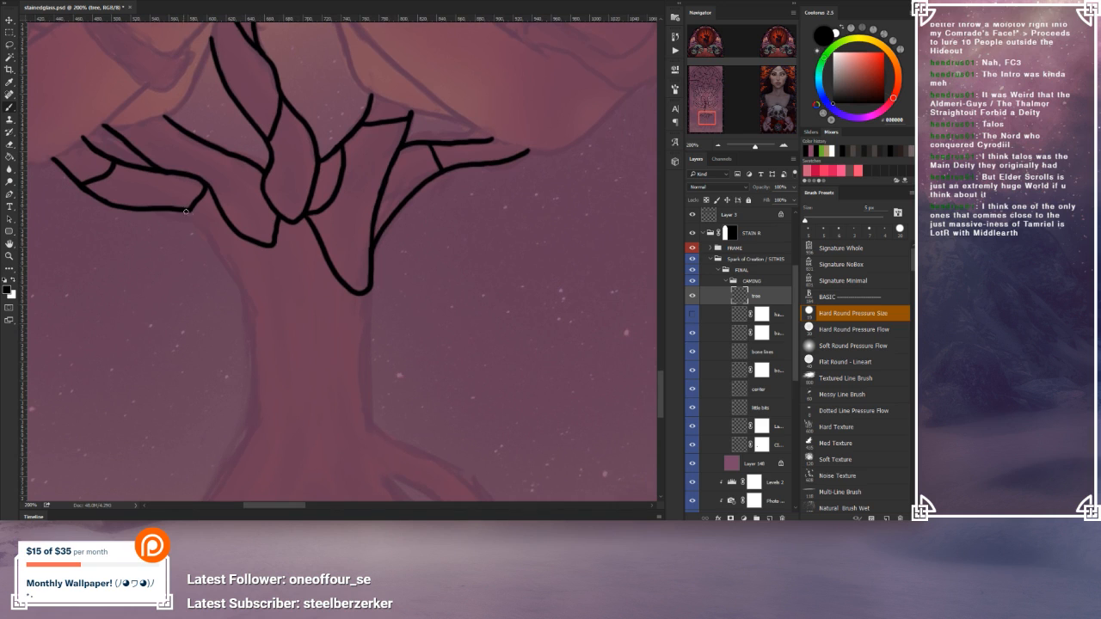
left_click_drag(188, 211, 251, 307)
left_click_drag(337, 280, 342, 236)
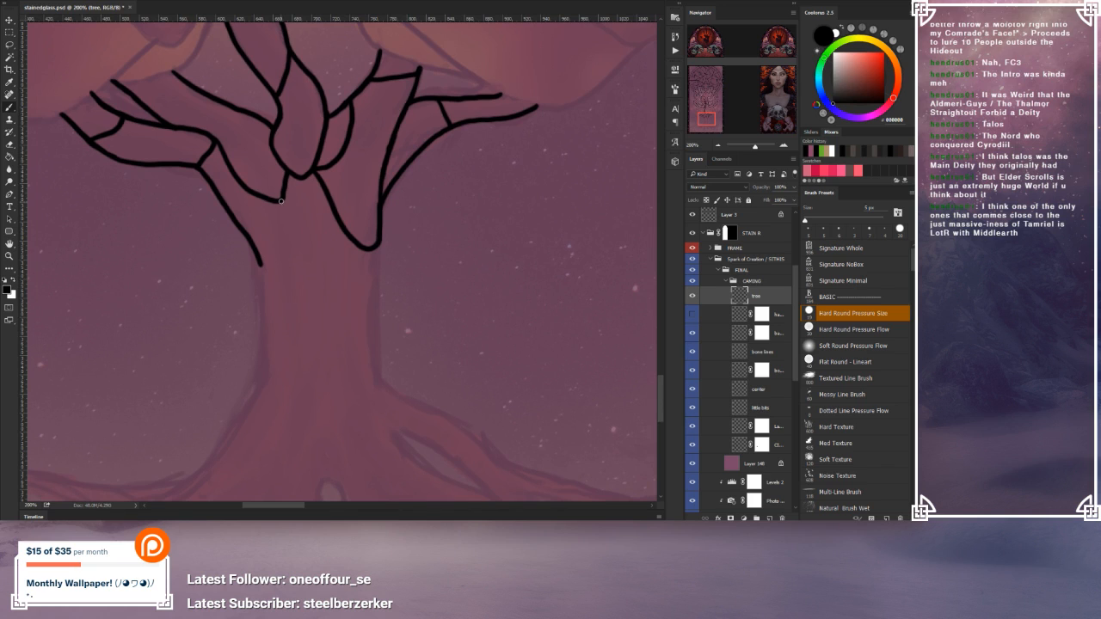
Step: Draw an inner trunk line that bends over to the left edge, and extend that edge down to close the piece
mouse_move(280, 200)
left_mouse_down()
mouse_move(300, 249)
mouse_move(300, 309)
mouse_move(290, 328)
mouse_move(262, 333)
left_mouse_up()
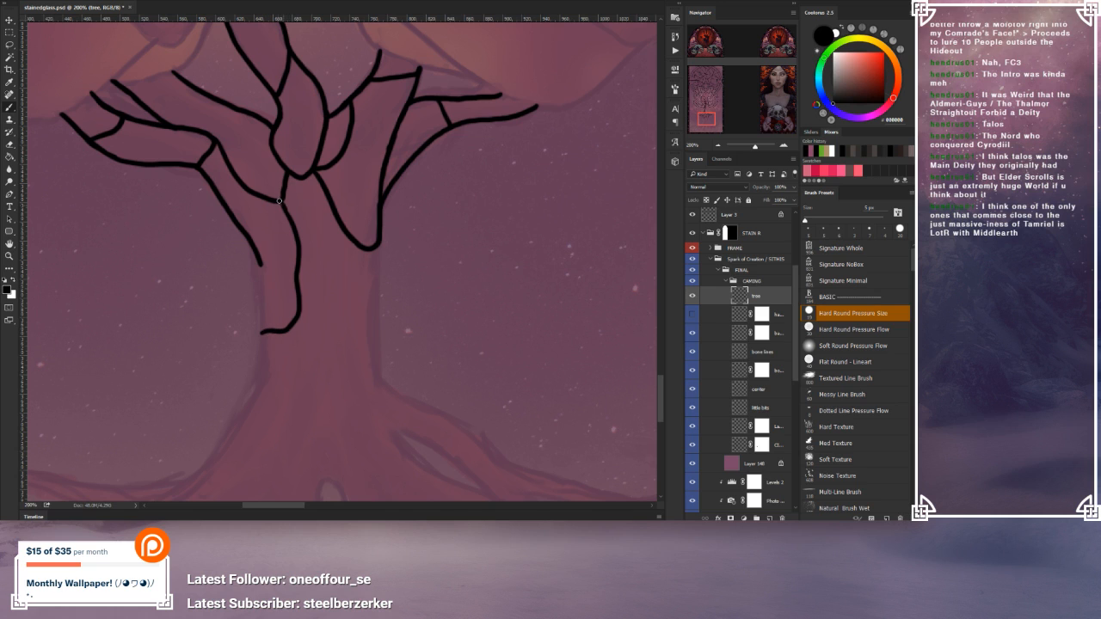
scroll(393, 295, "down", 2)
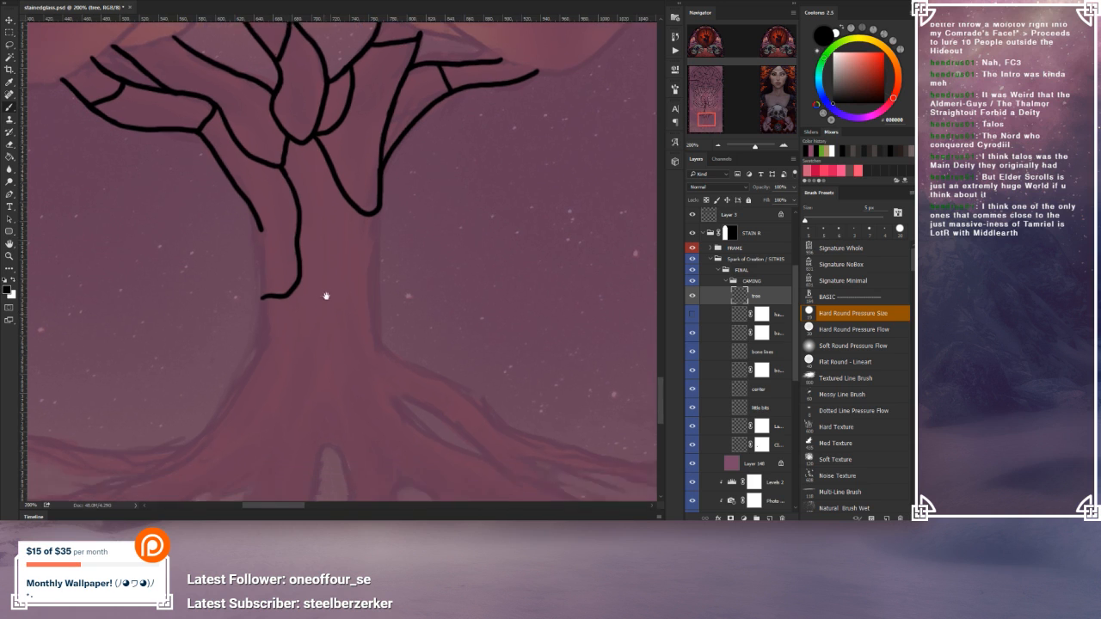
left_click_drag(263, 196, 264, 264)
left_click_drag(300, 176, 334, 311)
key("ctrl+minus")
key("ctrl+minus")
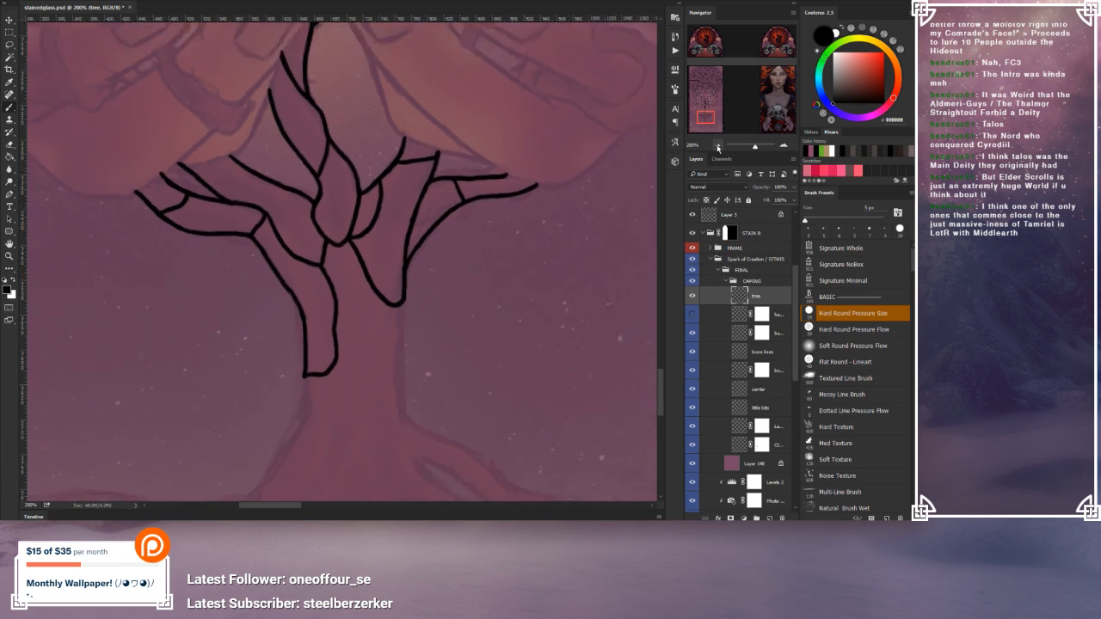
left_click_drag(539, 151, 551, 222)
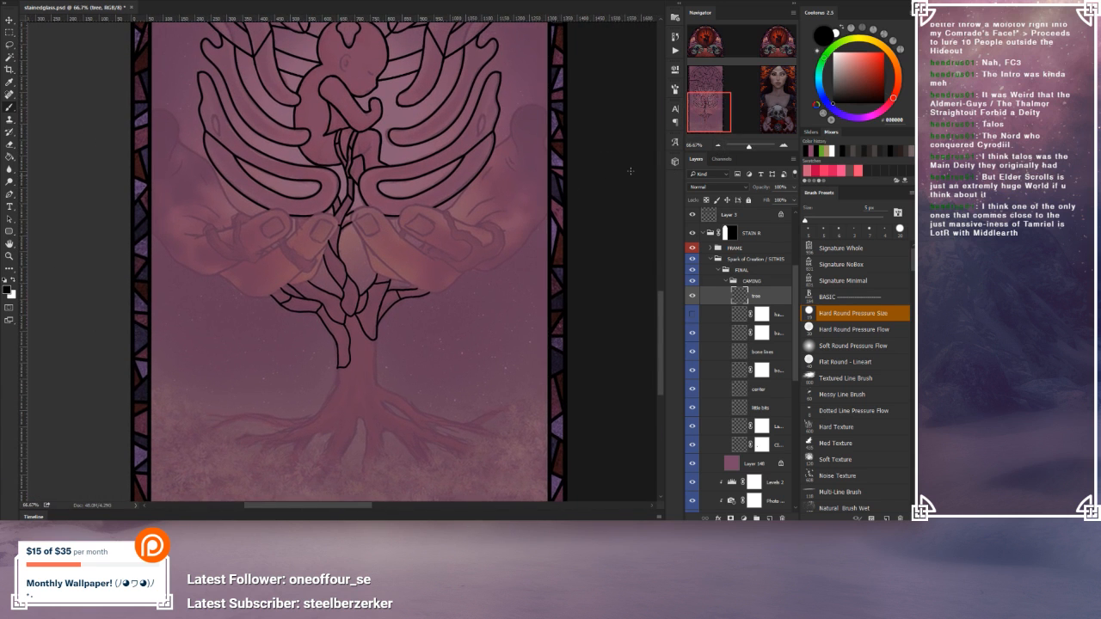
Step: Add a short cross line between the left branches and a short vertical line from the left rib down between the fingers
left_click(783, 146)
left_click(783, 146)
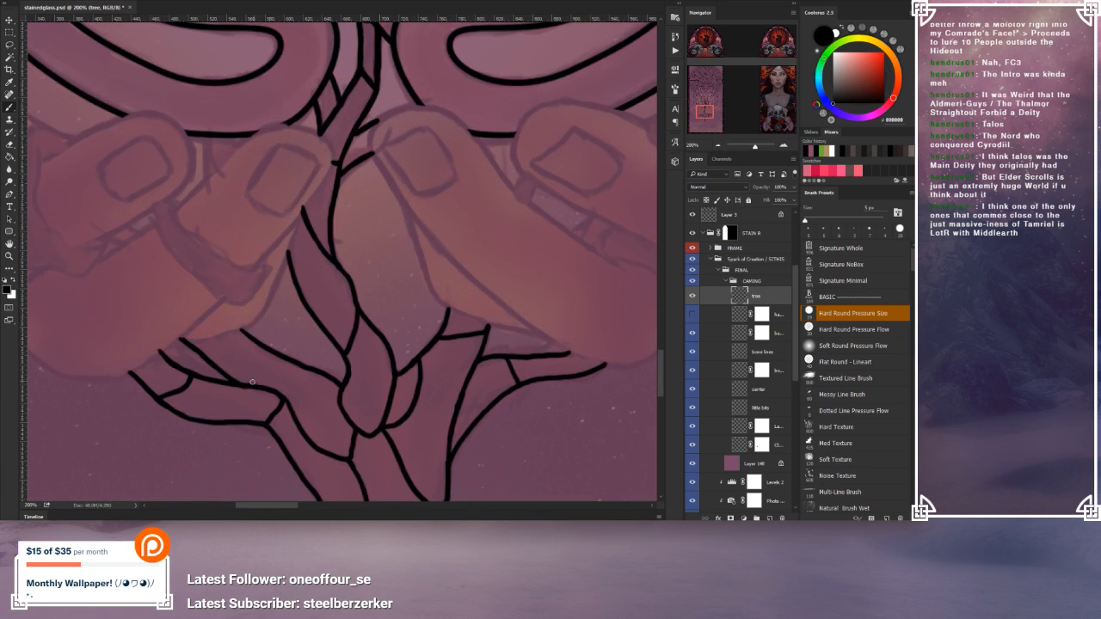
left_click_drag(262, 376, 287, 355)
left_click_drag(420, 340, 481, 299)
mouse_move(323, 186)
left_mouse_down()
mouse_move(381, 278)
mouse_move(336, 259)
left_mouse_up()
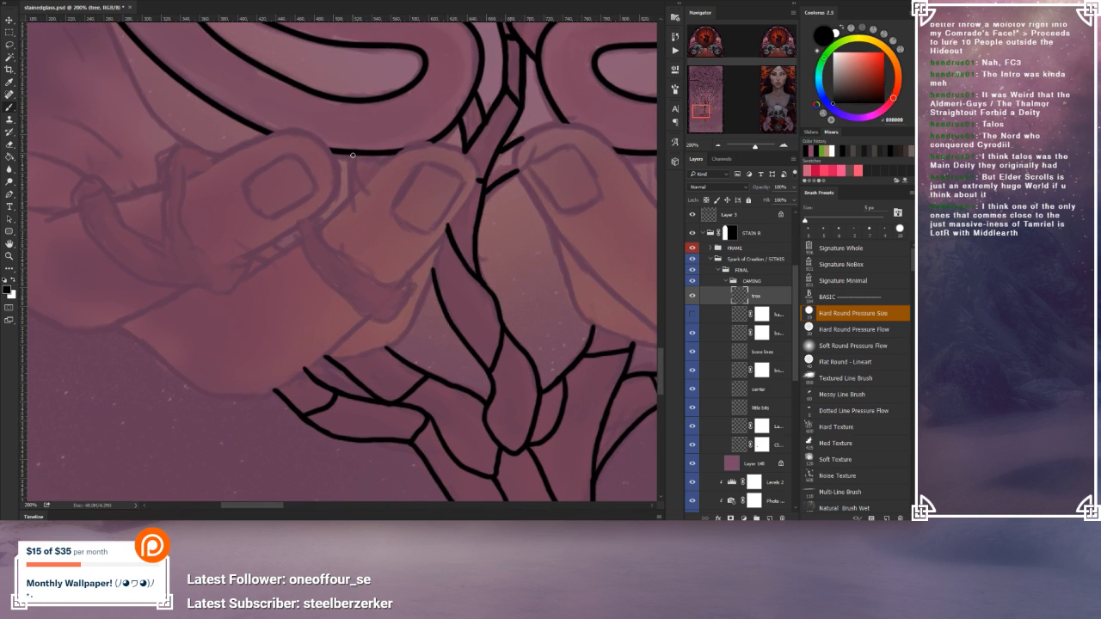
left_click_drag(350, 156, 359, 193)
Step: Draw two curved lines across the baby's front leg, from the knee to the tree strand
left_click_drag(457, 152, 364, 292)
left_click_drag(450, 130, 398, 233)
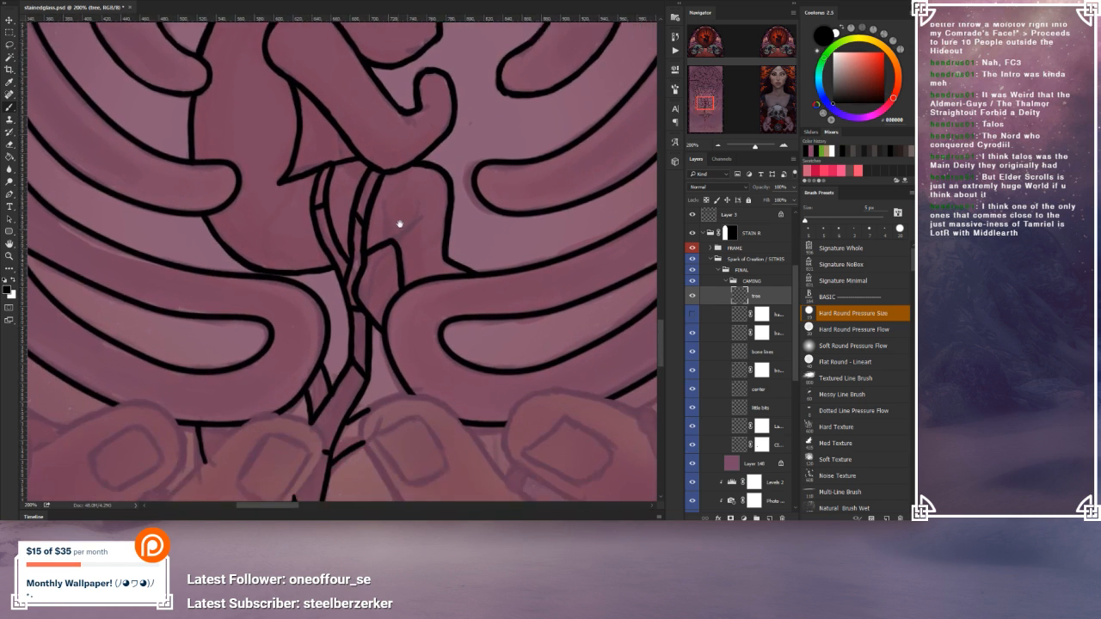
left_click_drag(390, 290, 404, 235)
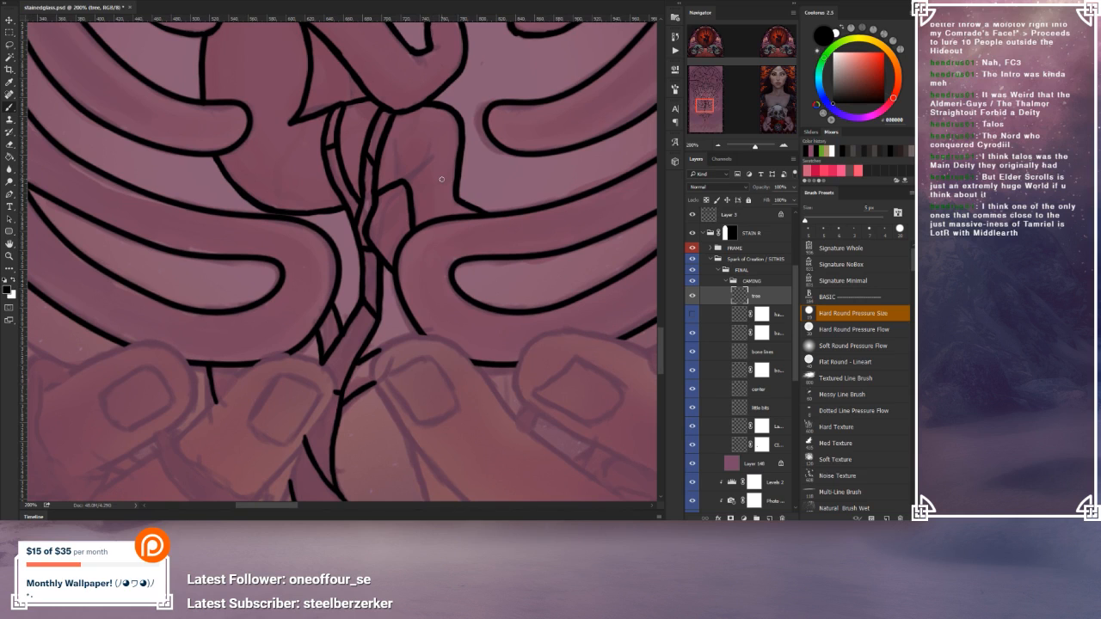
mouse_move(457, 152)
left_mouse_down()
mouse_move(401, 181)
mouse_move(407, 190)
mouse_move(459, 165)
left_mouse_up()
left_click(716, 146)
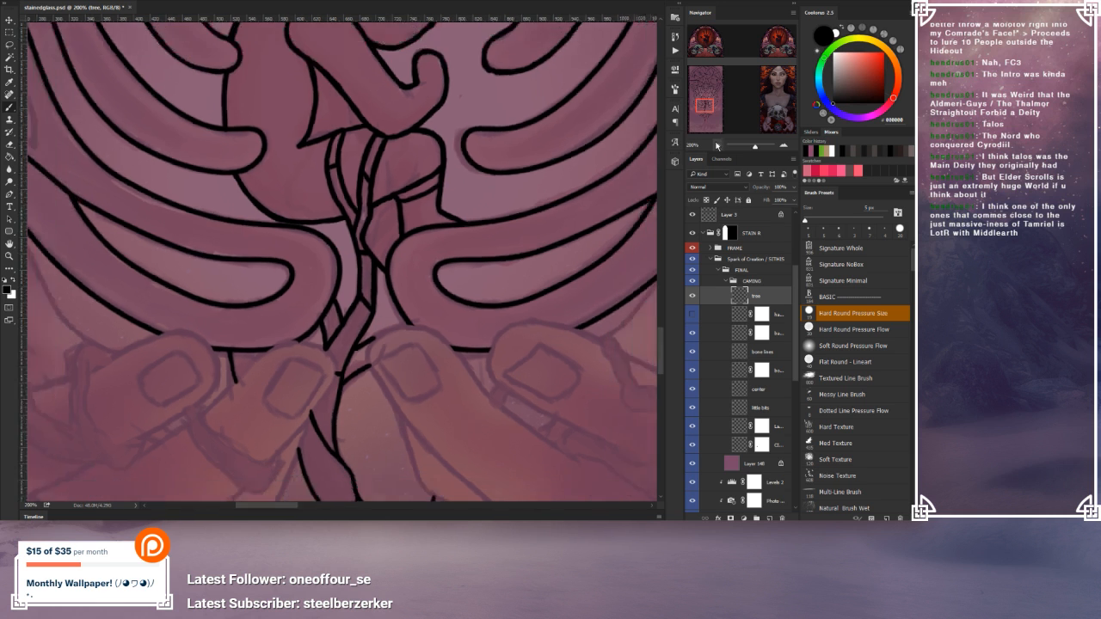
left_click(717, 145)
left_click(716, 145)
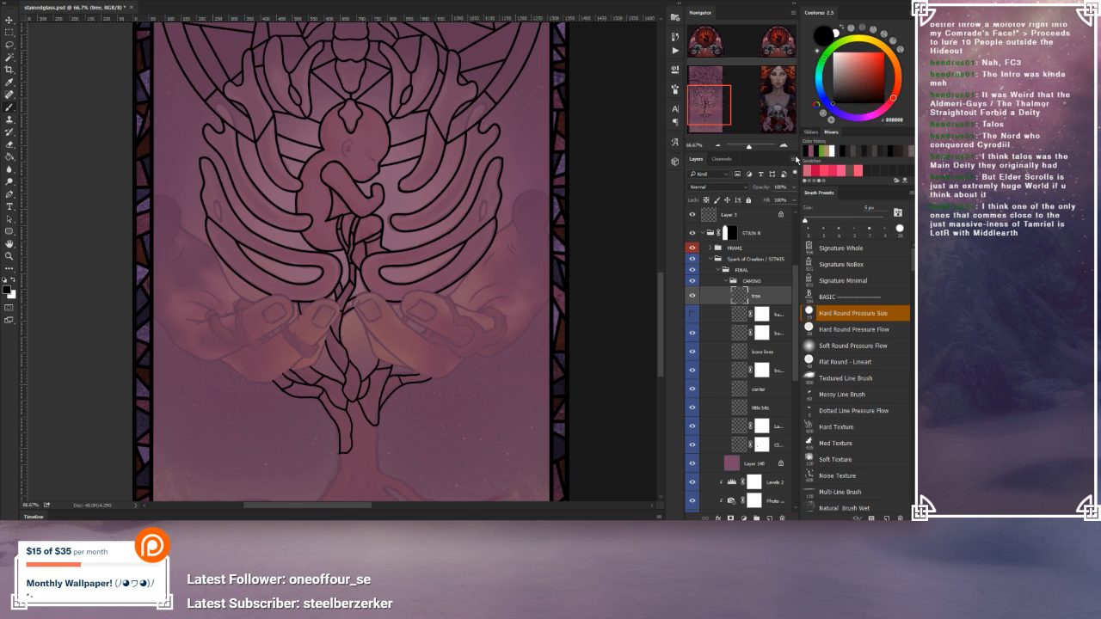
key("ctrl+plus")
key("ctrl+plus")
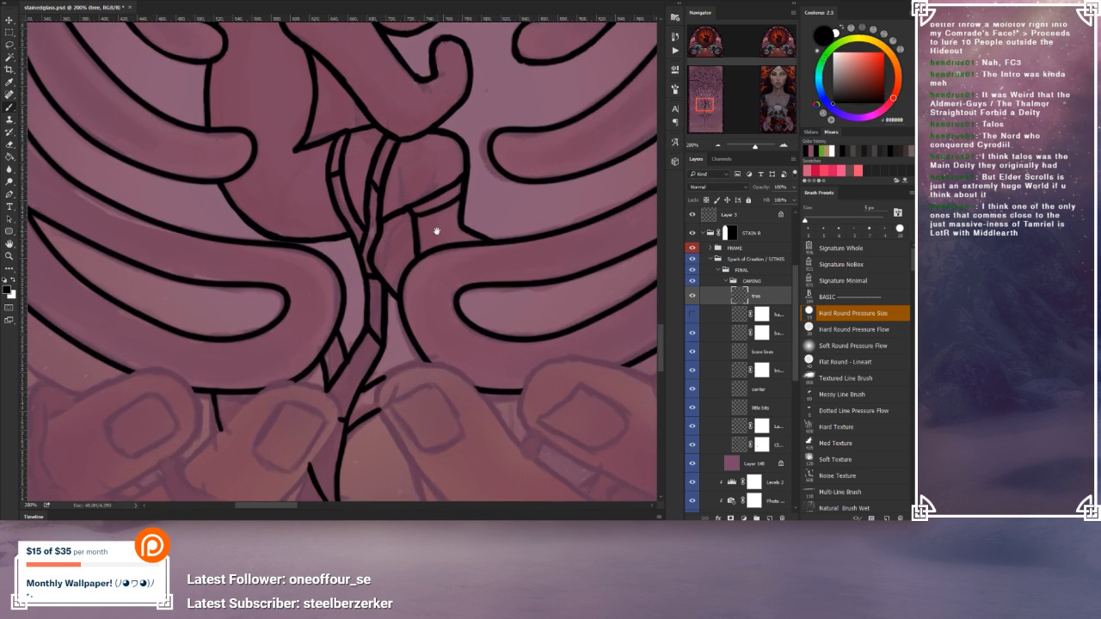
Step: Draw two curved lines down the baby's rear leg to form a narrow band ending at the rib
left_click_drag(437, 231, 480, 266)
left_click_drag(331, 189, 318, 209)
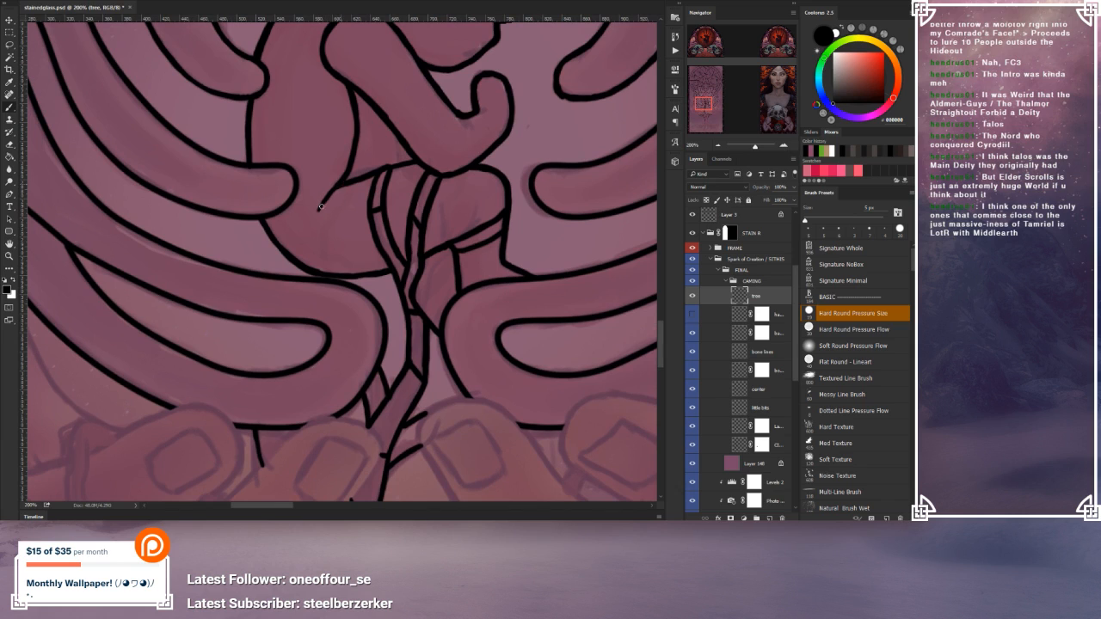
left_click_drag(319, 209, 320, 277)
left_click_drag(317, 209, 314, 275)
Step: Clean up the lower end of the rear leg's narrow band on the tree layer and redraw its inner line there
left_click(10, 144)
left_click(9, 107)
left_click(759, 317)
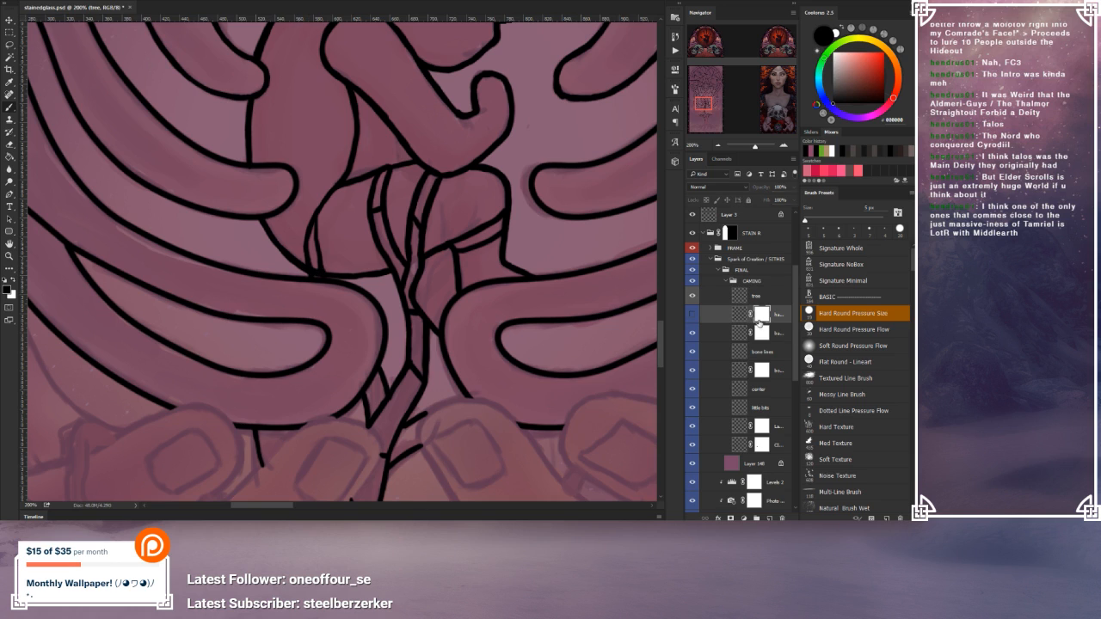
left_click(759, 335)
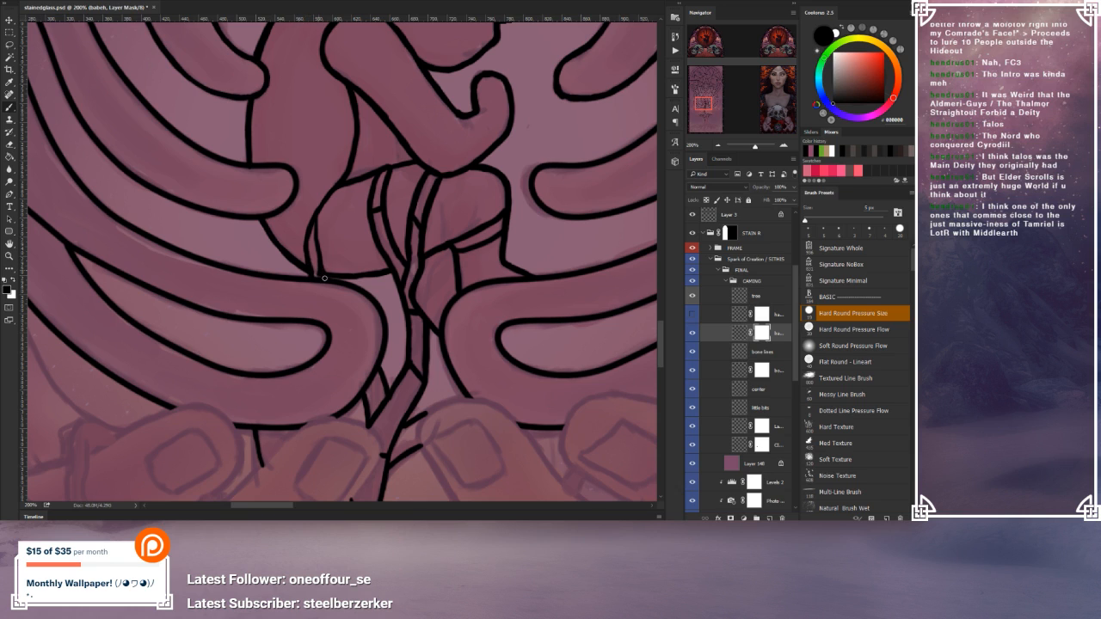
left_click(751, 298)
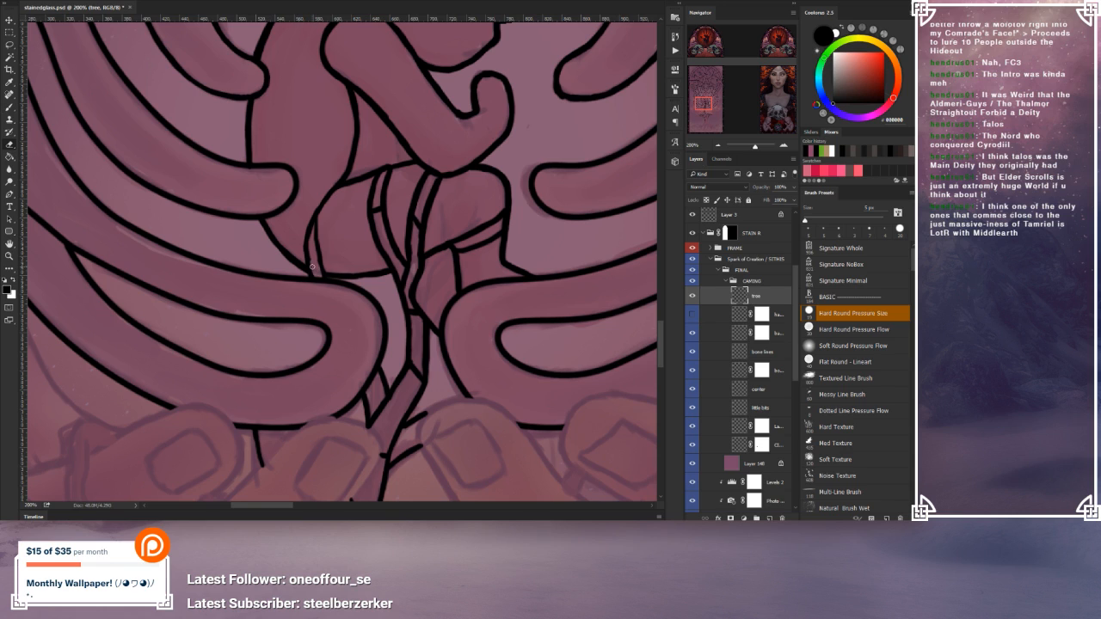
left_click(9, 109)
left_click_drag(324, 255, 327, 273)
Step: Examine the line art of the whole panel and of the area around the baby's legs
left_click(717, 145)
left_click(717, 145)
left_click(717, 145)
left_click(717, 144)
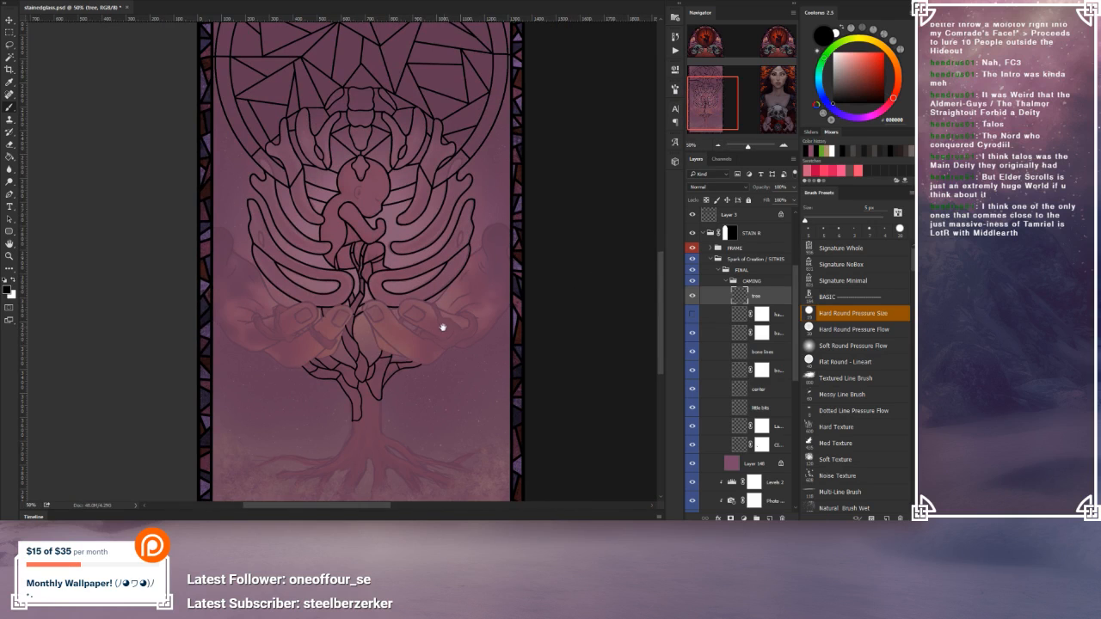
left_click_drag(444, 327, 433, 292)
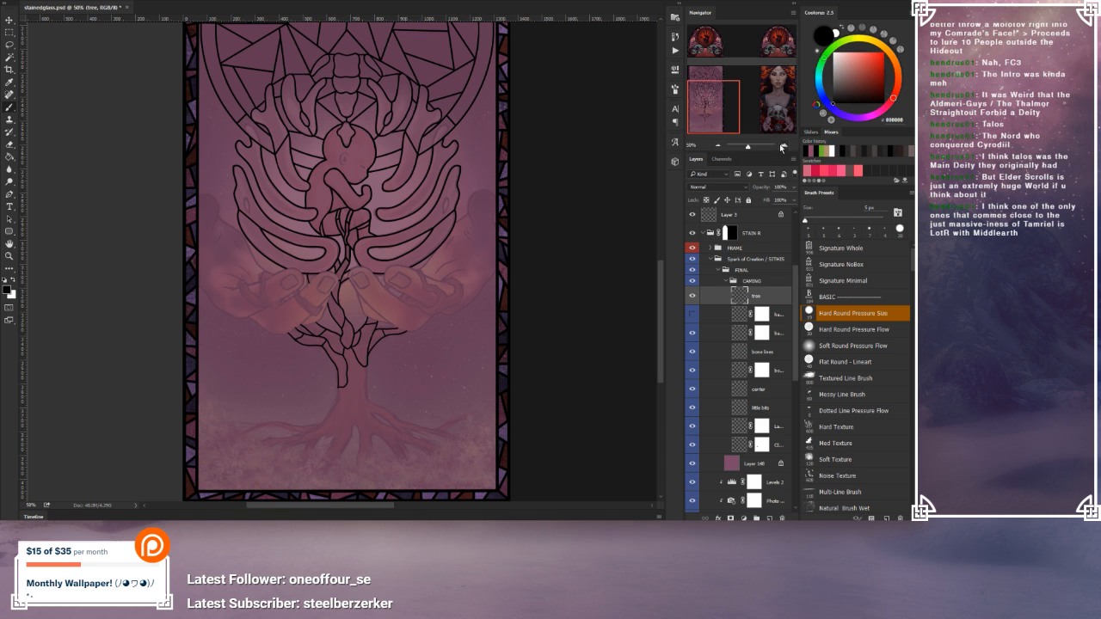
left_click(781, 144)
left_click(781, 144)
left_click(781, 144)
scroll(513, 219, "up", 3)
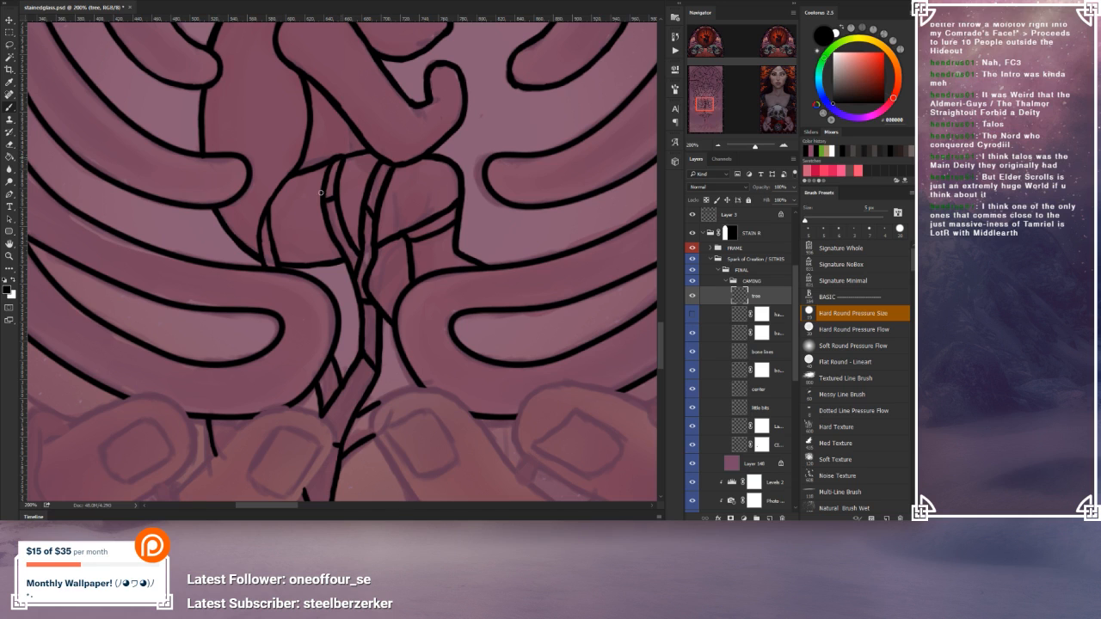
Step: Draw a short line joining the baby's arm to the top of the tree strand and touch up the nearby lines
scroll(436, 301, "down", 2)
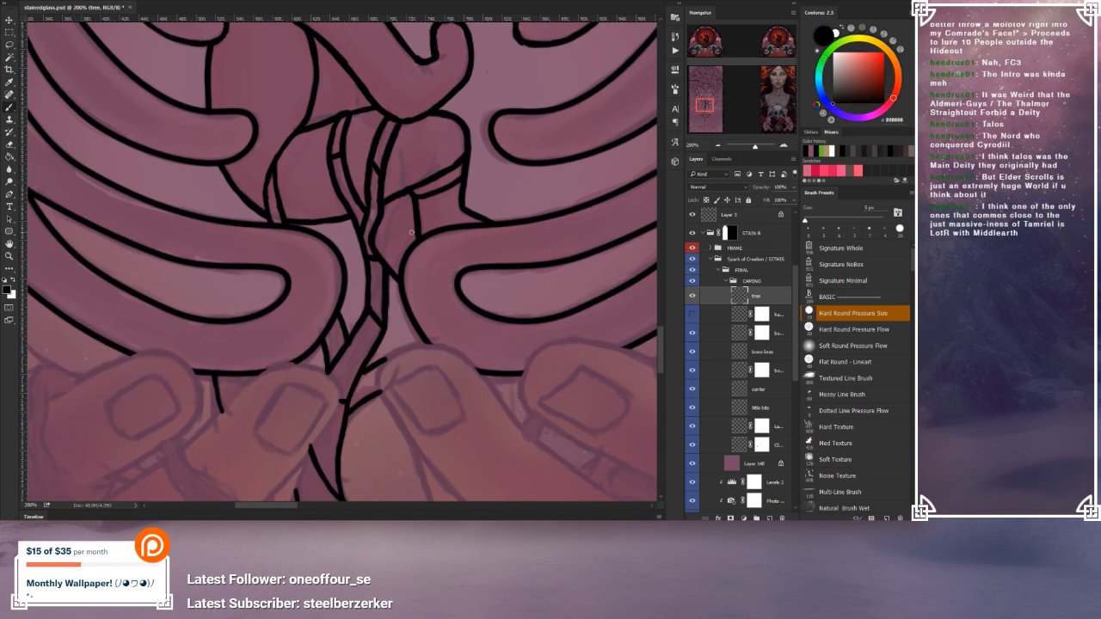
left_click_drag(405, 356, 447, 423)
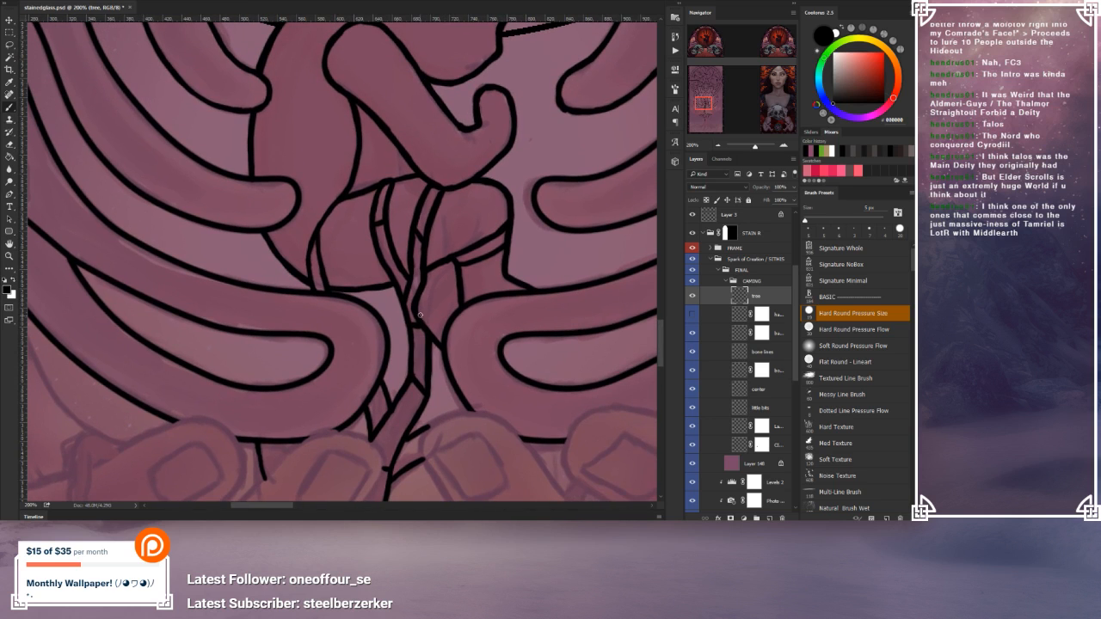
mouse_move(430, 356)
left_mouse_down()
mouse_move(428, 272)
mouse_move(426, 351)
left_mouse_up()
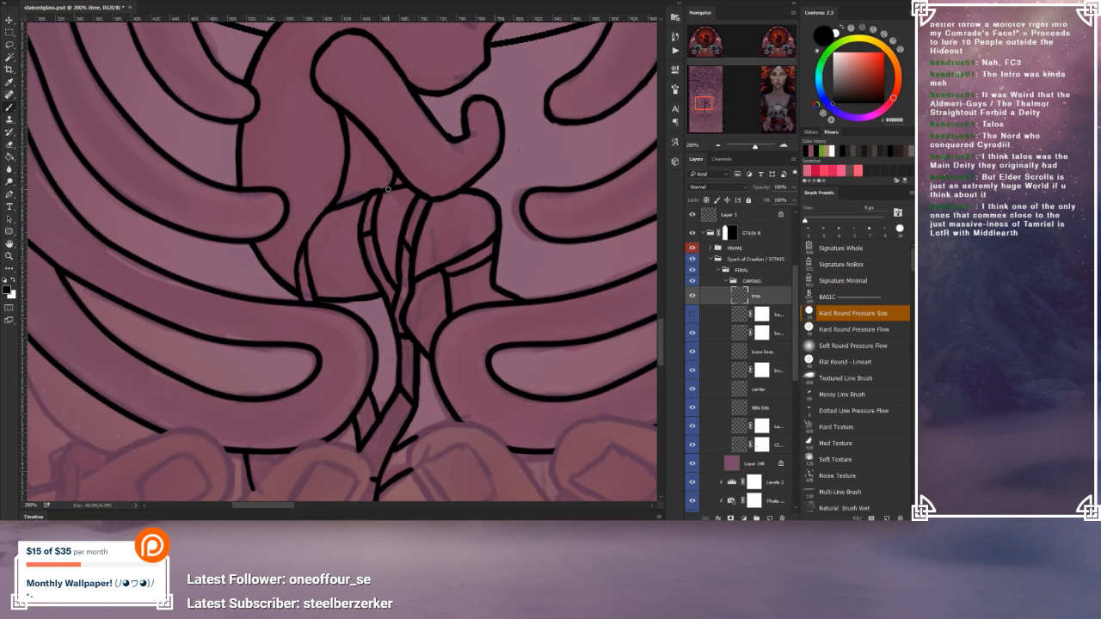
key("ctrl+minus")
key("ctrl+minus")
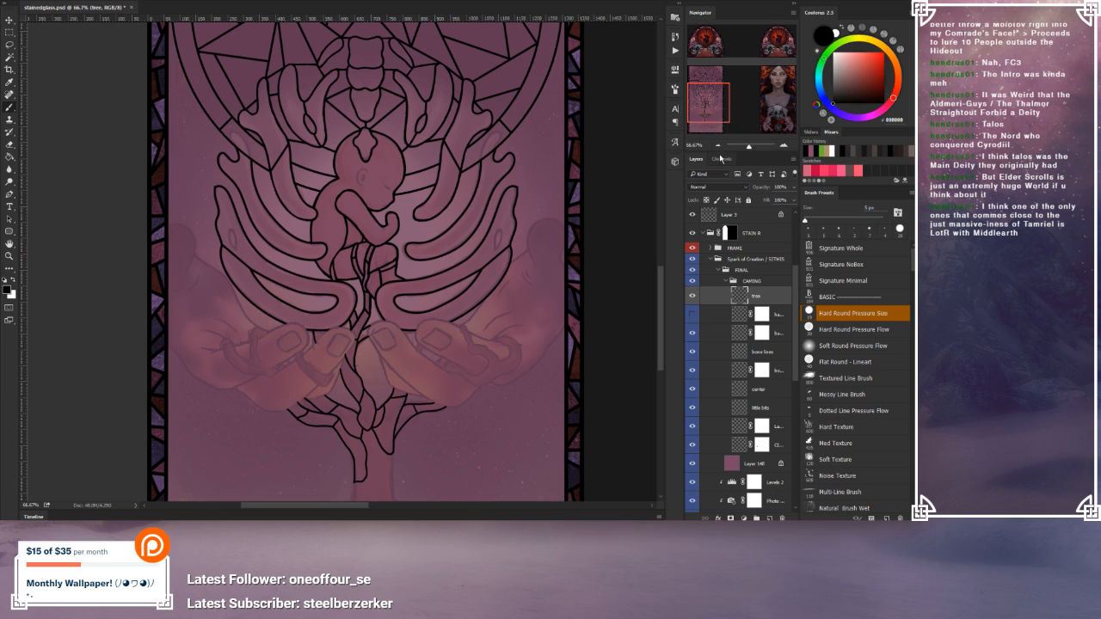
key("ctrl+plus")
key("ctrl+plus")
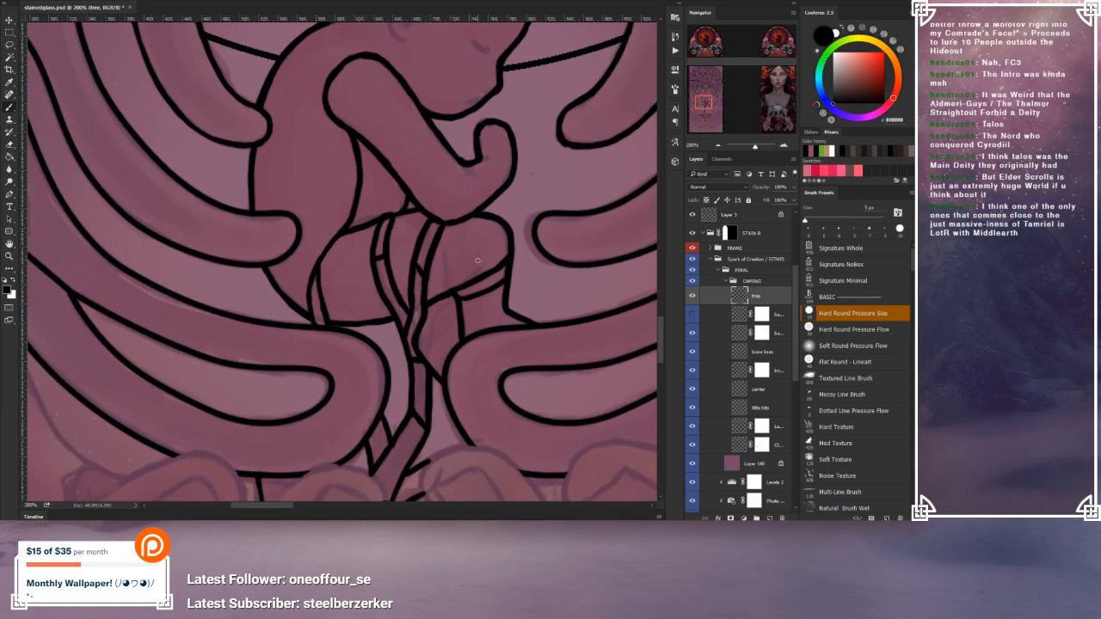
left_click(10, 145)
left_click(8, 108)
key("e")
left_click(9, 109)
Step: Replace the two curved lines across the baby's front leg with one curve from the knee to the corner beside the strand
left_click(717, 145)
left_click(717, 145)
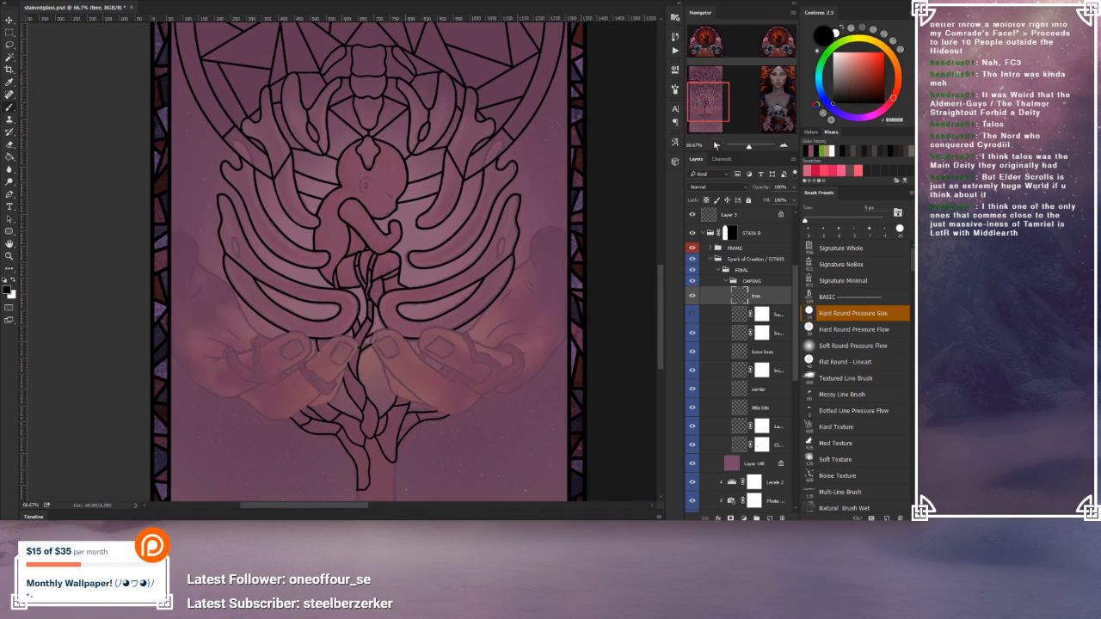
left_click_drag(469, 440, 445, 403)
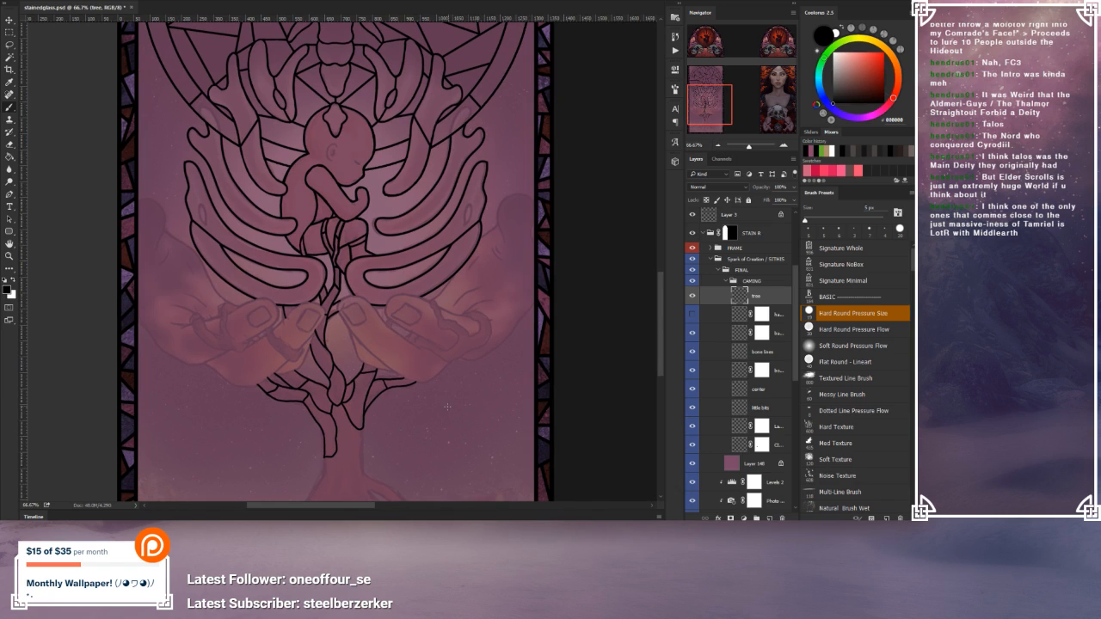
left_click(11, 147)
left_click(18, 108)
left_click(785, 145)
left_click(785, 145)
left_click(785, 145)
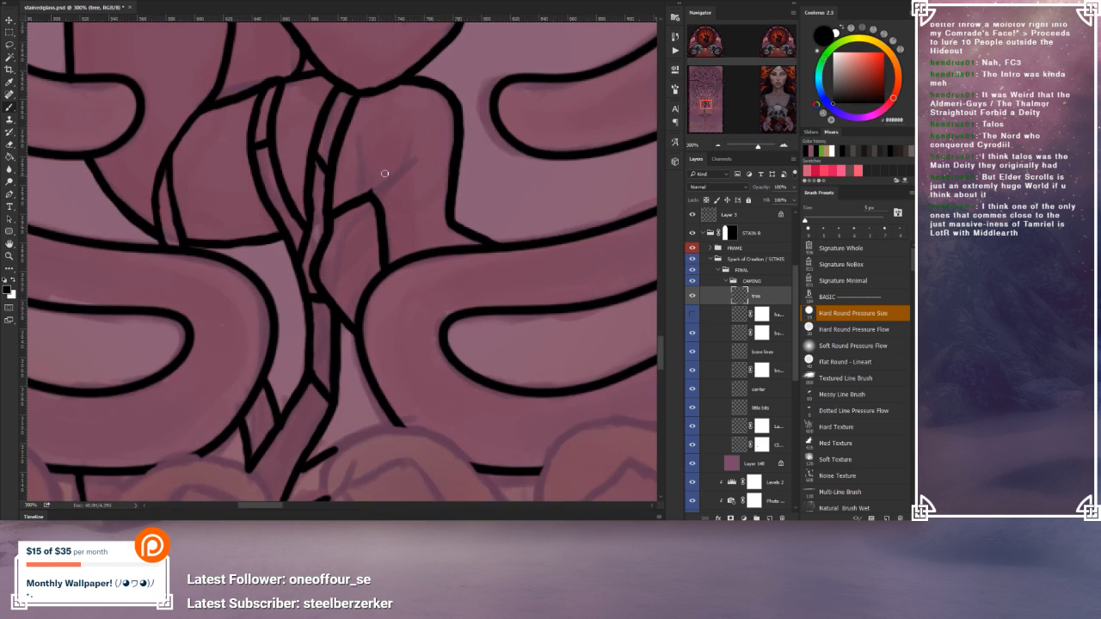
mouse_move(451, 103)
left_mouse_down()
mouse_move(401, 175)
mouse_move(370, 196)
left_mouse_up()
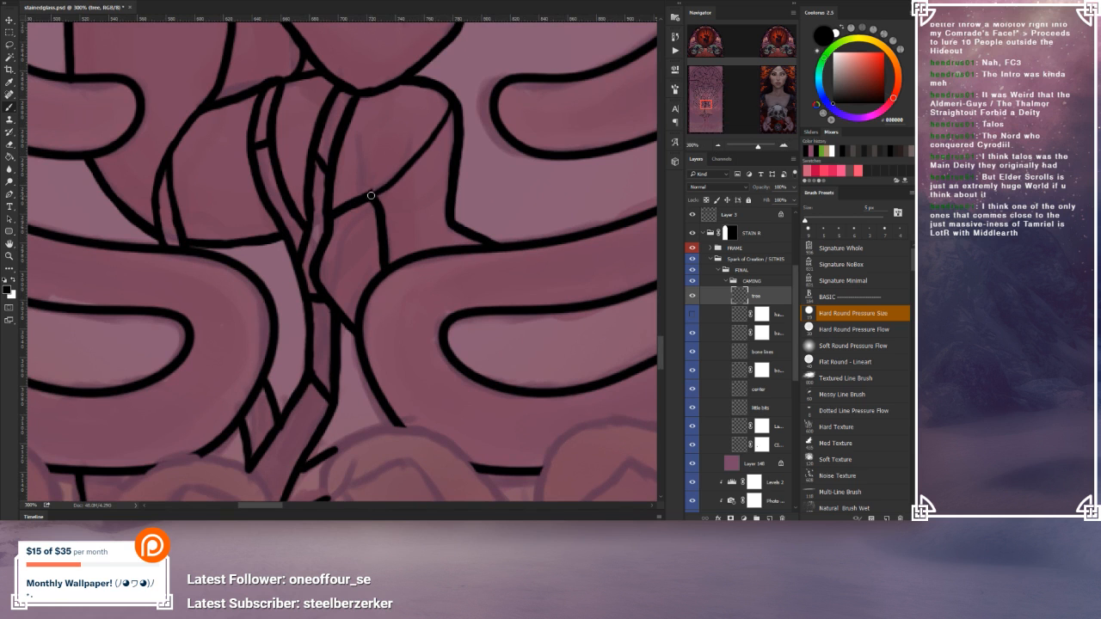
Step: Check the new leg line against the whole figure and save the document
left_click(719, 146)
left_click(719, 146)
left_click(719, 146)
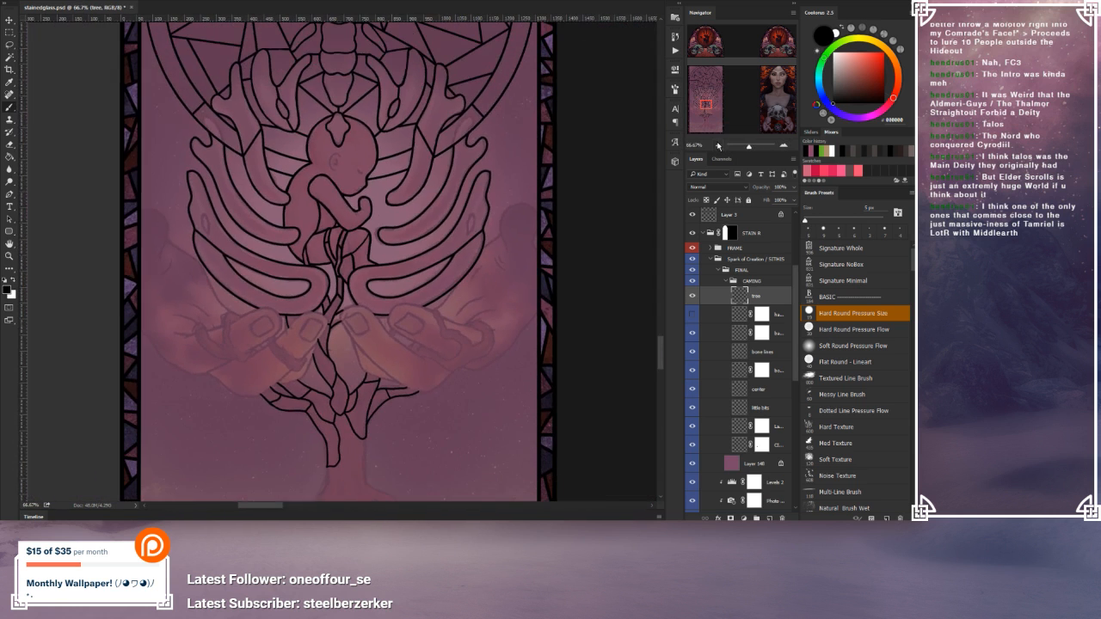
left_click(783, 145)
left_click(782, 144)
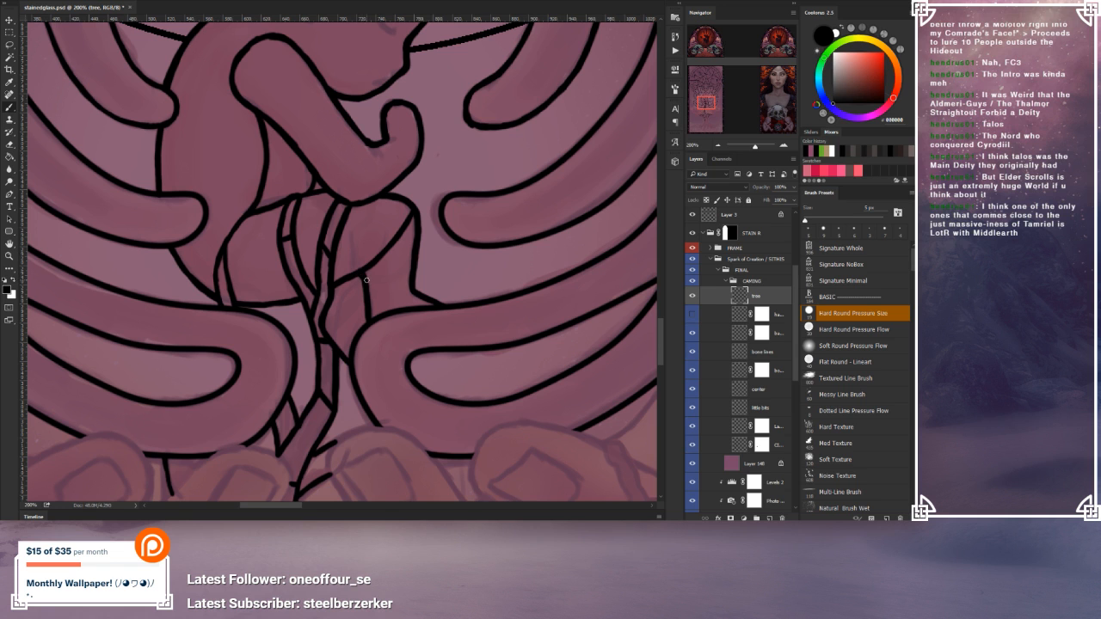
left_click(717, 147)
left_click(717, 147)
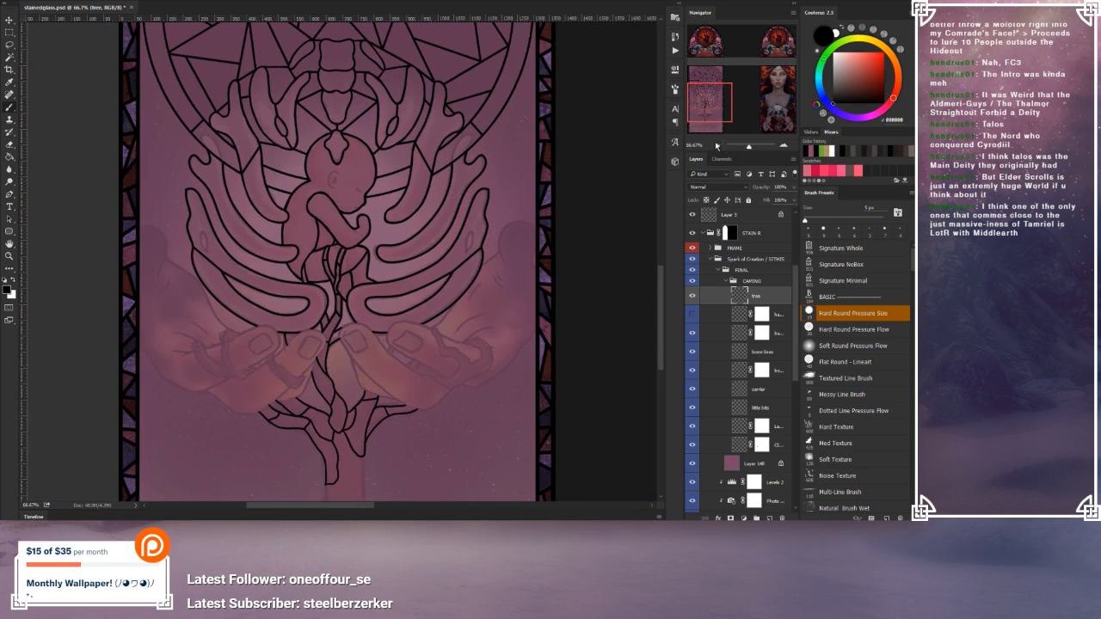
key("ctrl+s")
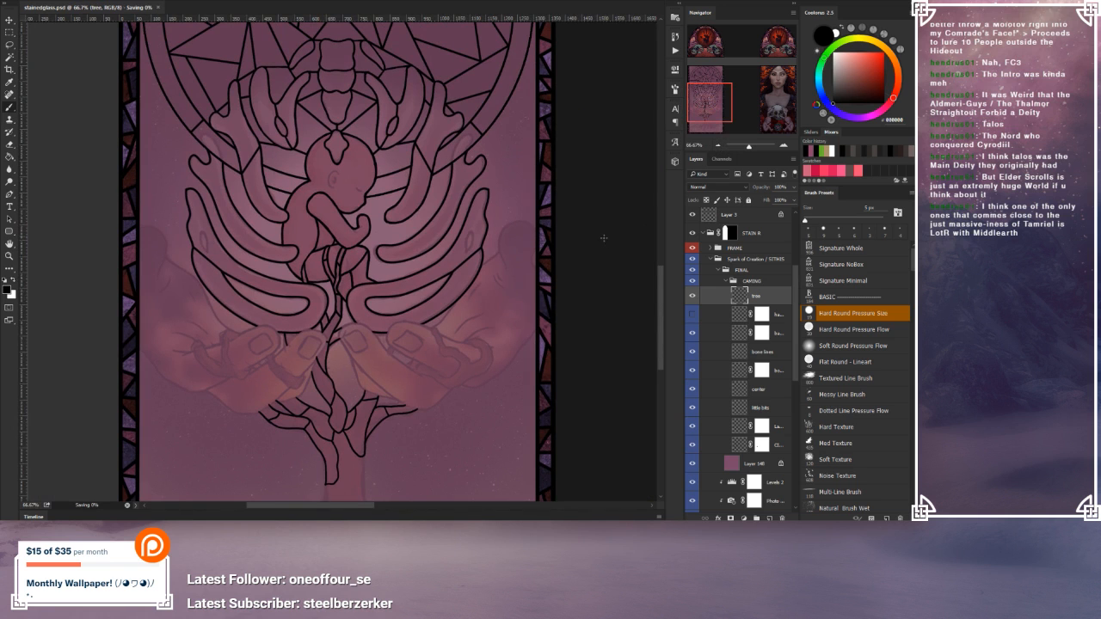
left_click(783, 146)
left_click(783, 146)
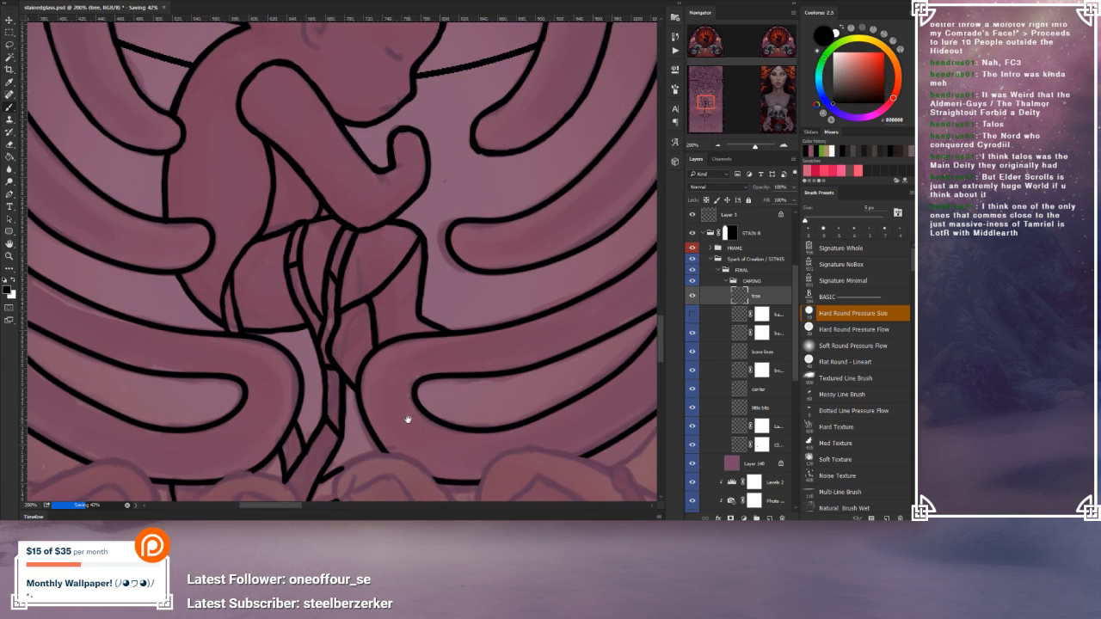
Step: Draw two short parallel lines across the branch strand between the fingertips of the panel's right hand
scroll(408, 420, "down", 10)
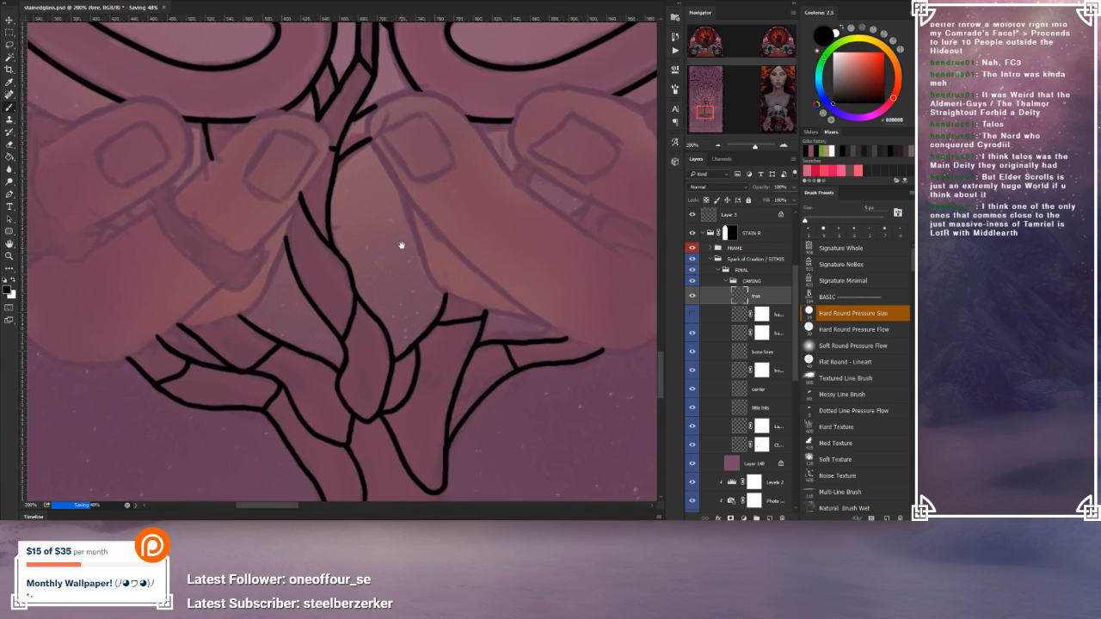
left_click_drag(404, 247, 256, 327)
left_click_drag(366, 256, 372, 244)
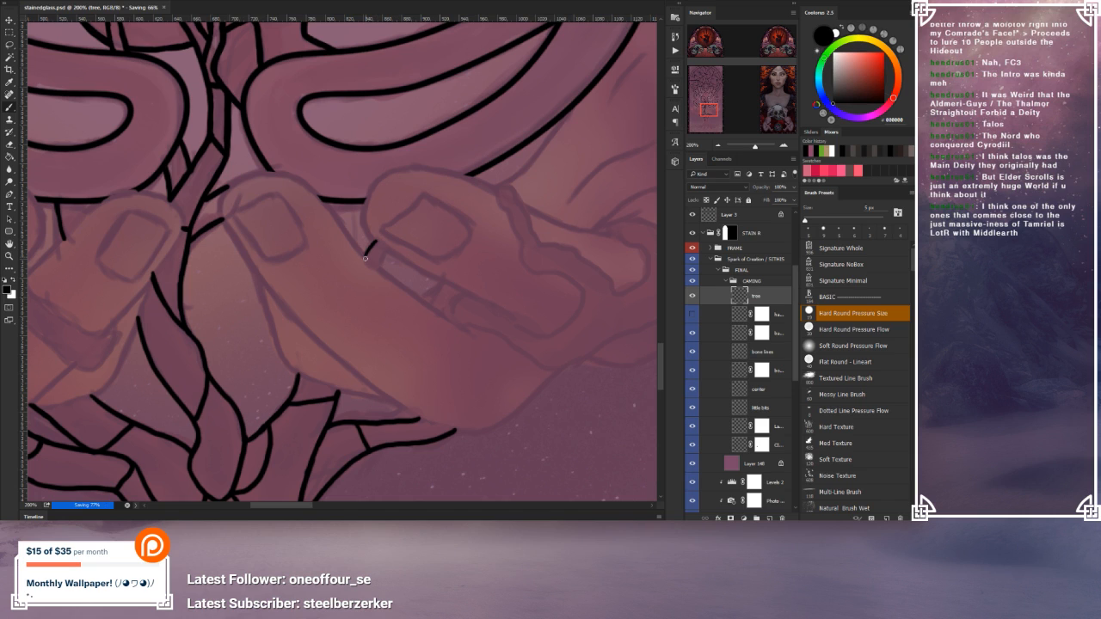
key("bracketright")
key("bracketright")
mouse_move(376, 241)
left_mouse_down()
mouse_move(363, 259)
mouse_move(376, 270)
left_mouse_up()
left_click_drag(348, 203, 391, 287)
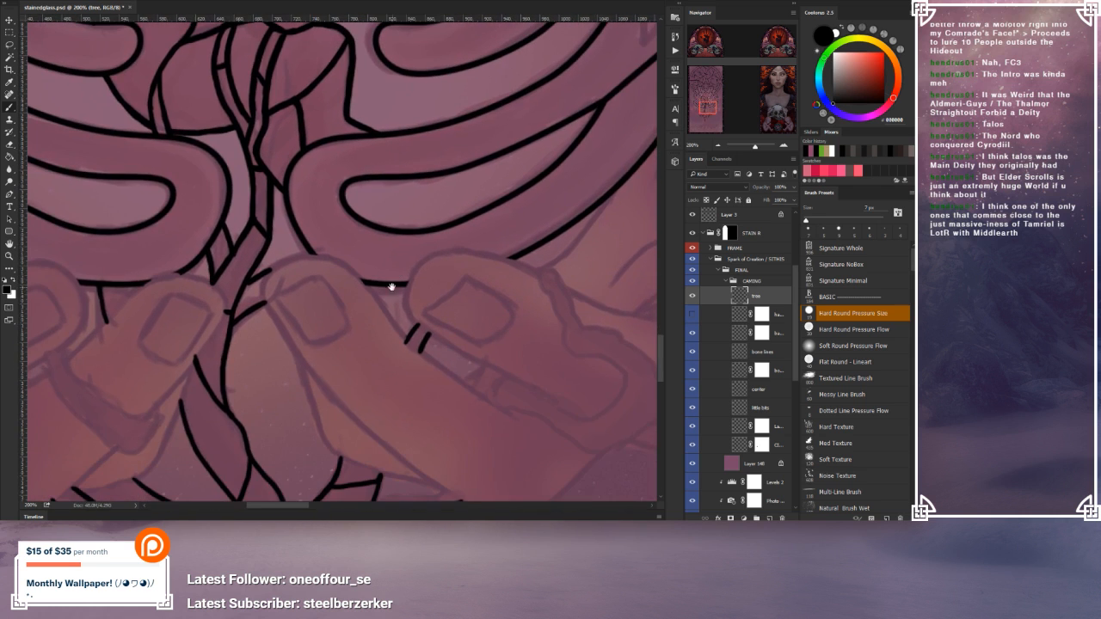
left_click_drag(401, 324, 396, 347)
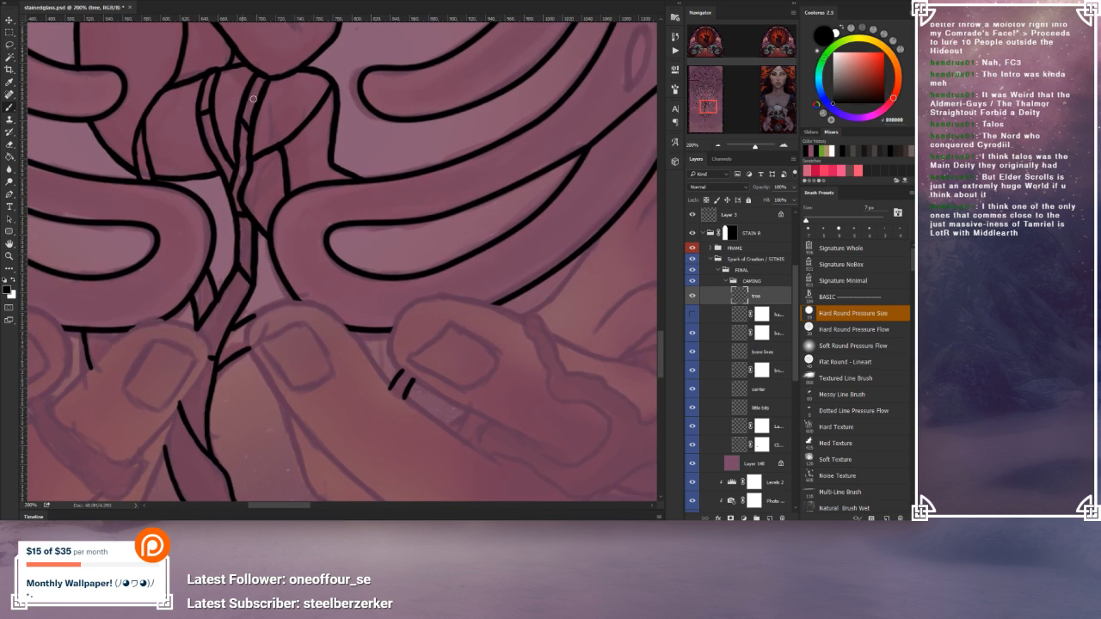
Step: Trace the rounded end and lower edge of the branch strand under the right hand's finger and check it against the whole tree
mouse_move(493, 397)
left_mouse_down()
mouse_move(491, 258)
mouse_move(461, 332)
mouse_move(425, 287)
mouse_move(324, 336)
left_mouse_up()
mouse_move(344, 268)
left_mouse_down()
mouse_move(329, 291)
mouse_move(426, 344)
mouse_move(447, 337)
left_mouse_up()
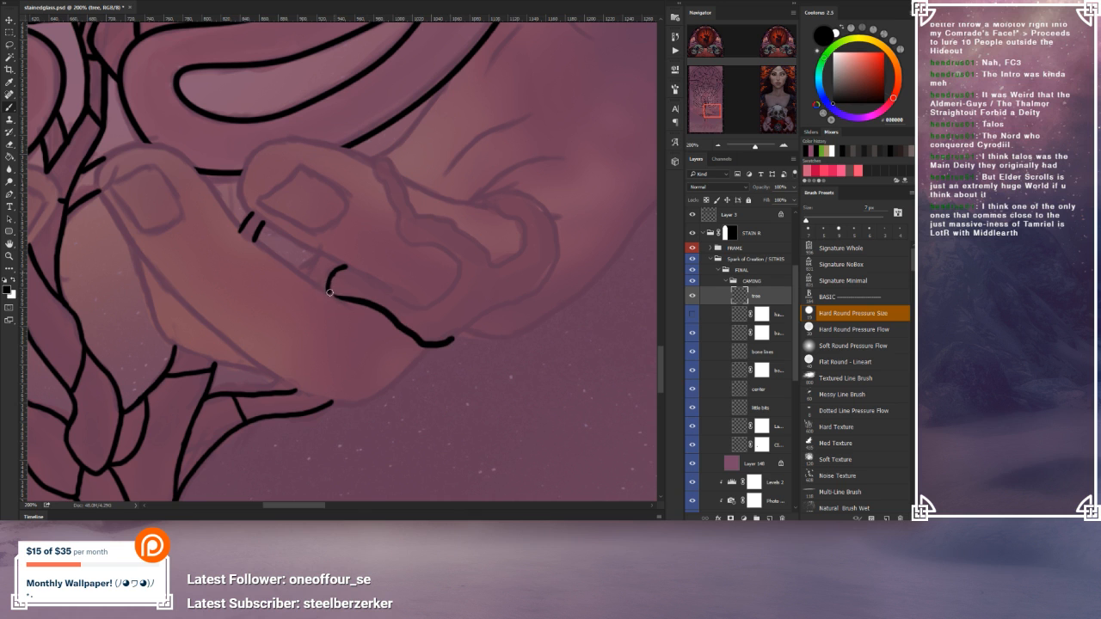
left_click(719, 147)
left_click(718, 147)
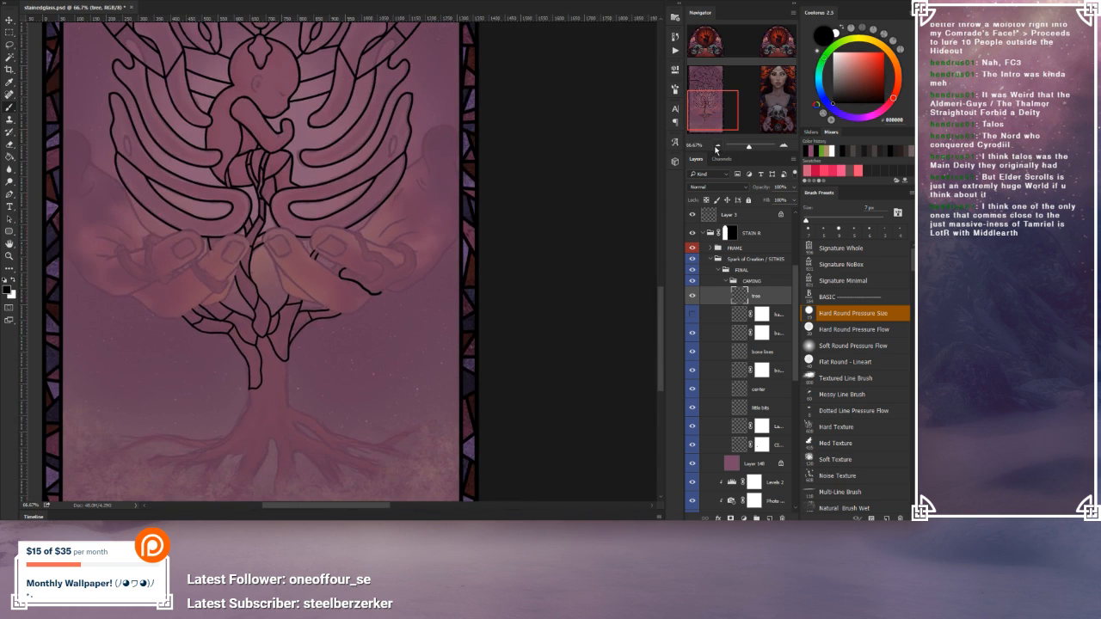
left_click(783, 147)
left_click(784, 146)
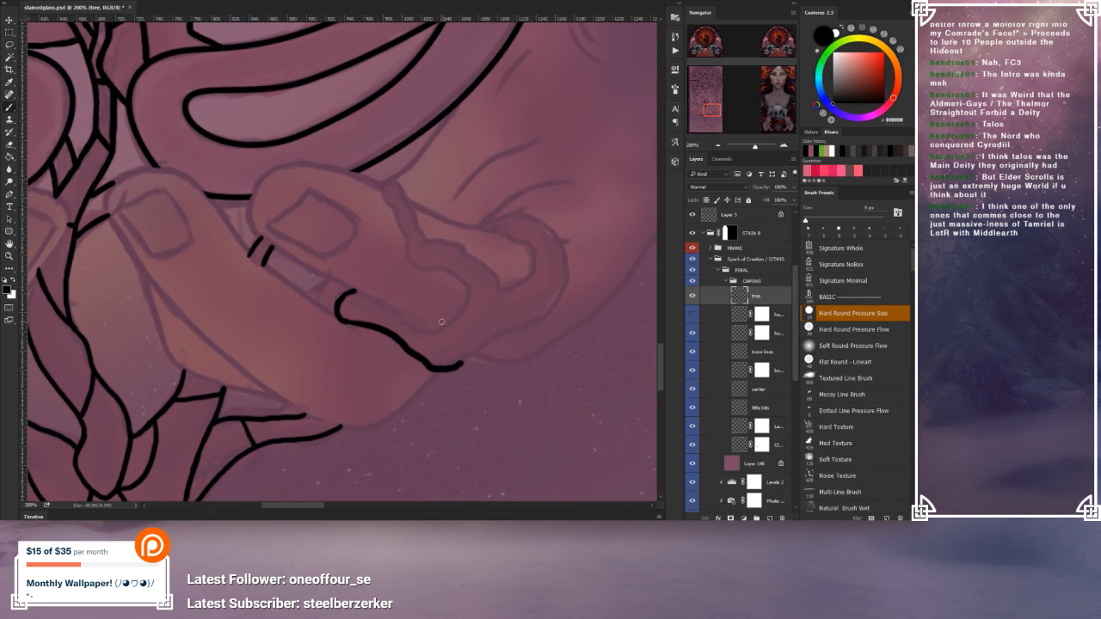
Step: Trace the upper edge of the strand under the right hand's finger with a 6 px brush, divide it into pieces and close its end
left_click_drag(403, 323, 393, 331)
left_click_drag(371, 301, 404, 323)
left_click_drag(413, 331, 445, 331)
left_click_drag(395, 331, 399, 320)
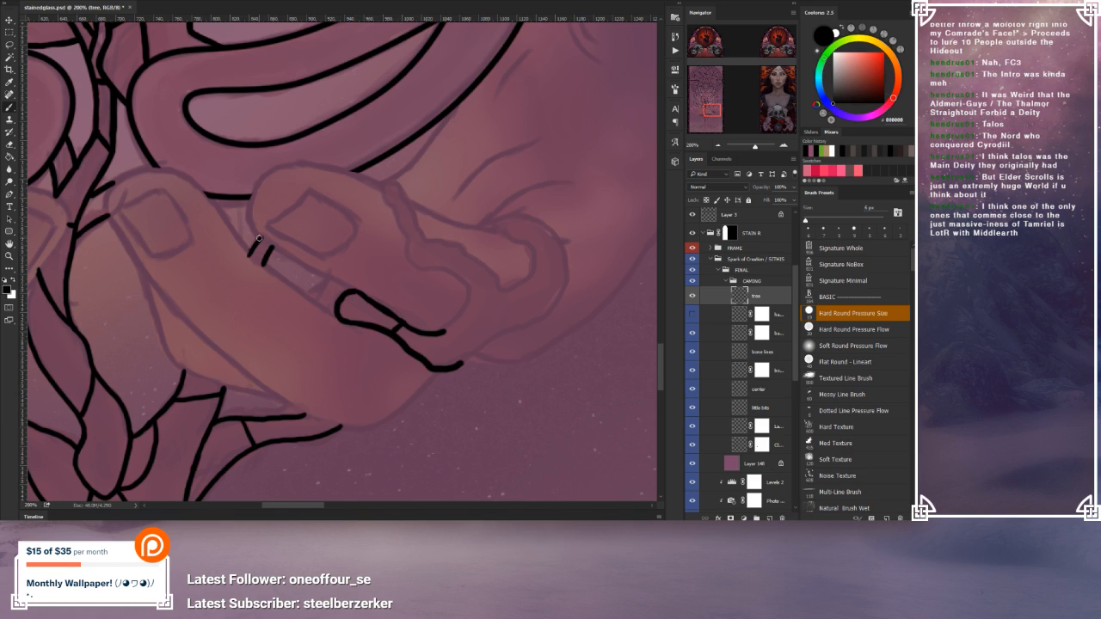
mouse_move(273, 428)
left_mouse_down()
mouse_move(278, 384)
mouse_move(264, 339)
mouse_move(170, 405)
left_mouse_up()
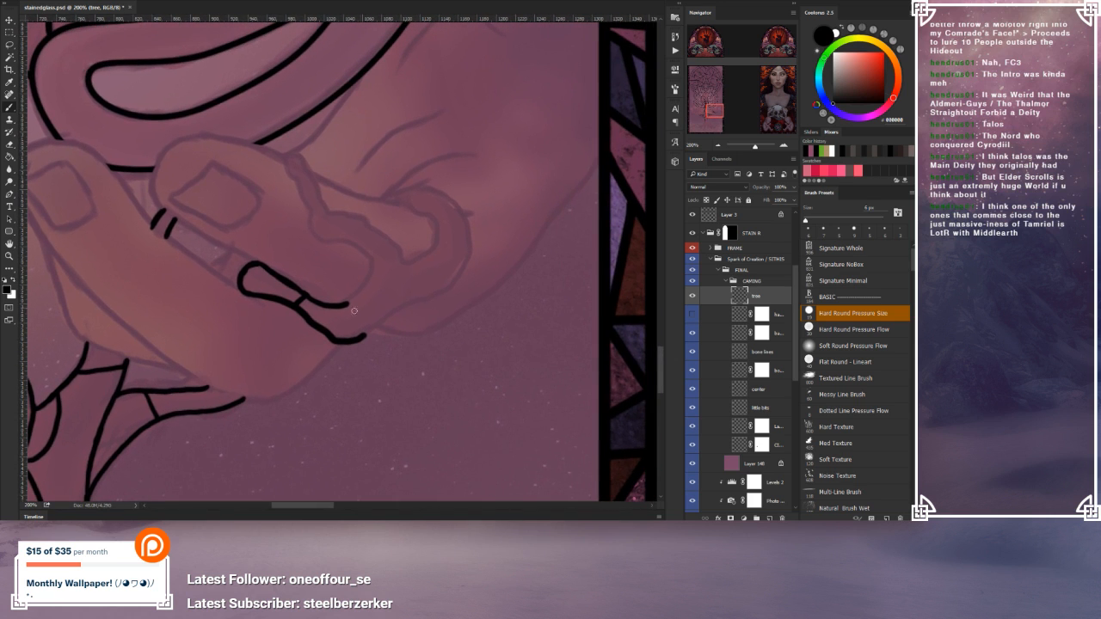
left_click_drag(349, 304, 362, 336)
left_click(708, 144)
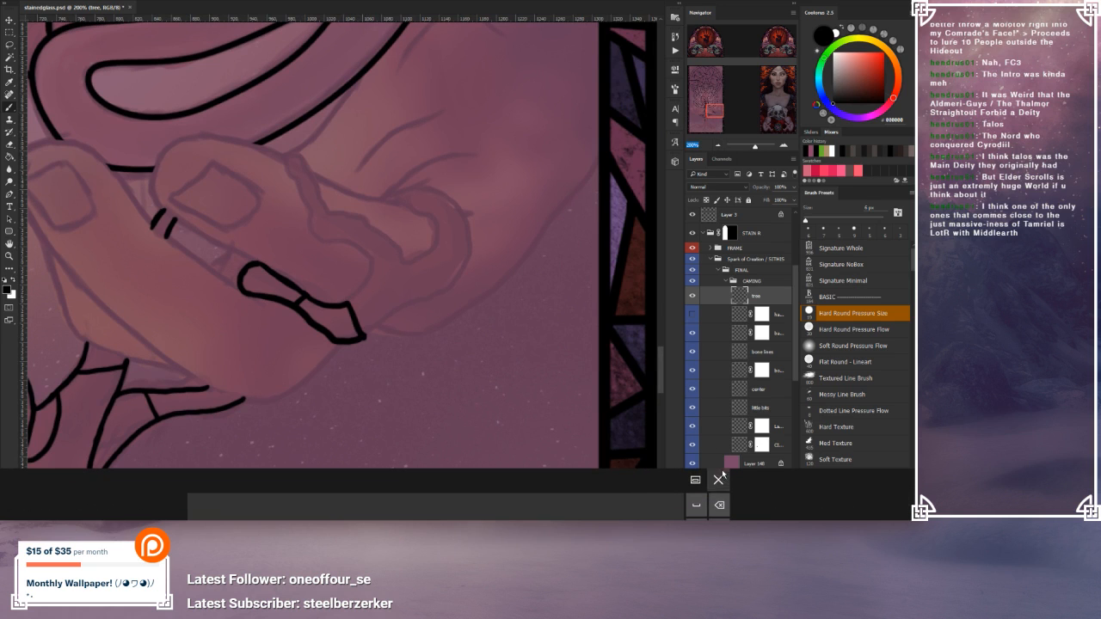
left_click(720, 480)
left_click(718, 145)
left_click(717, 145)
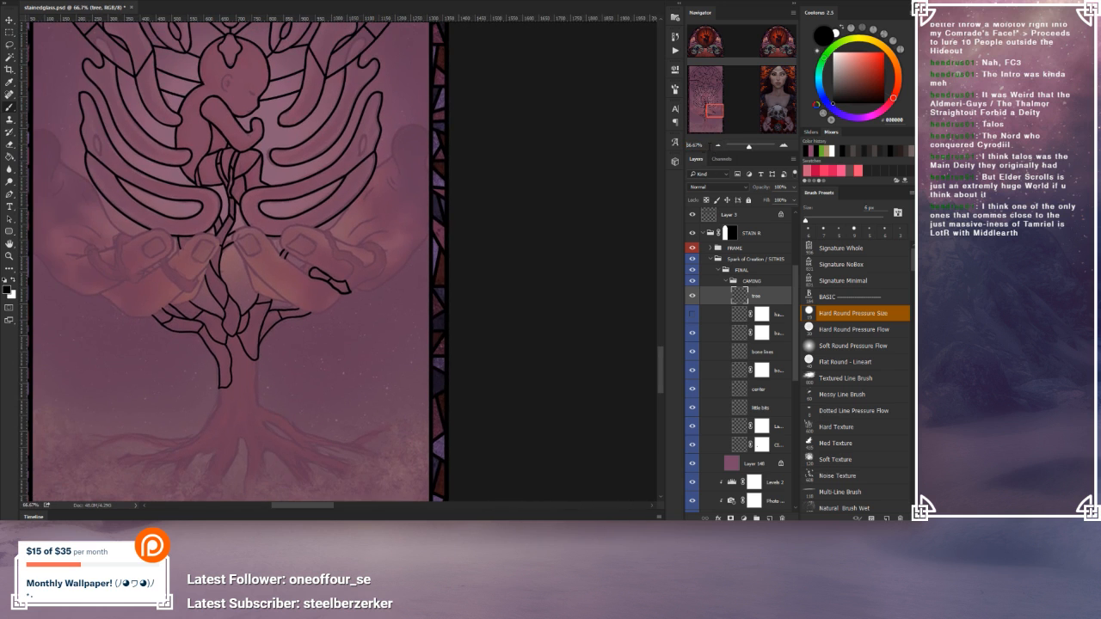
left_click_drag(347, 326, 451, 314)
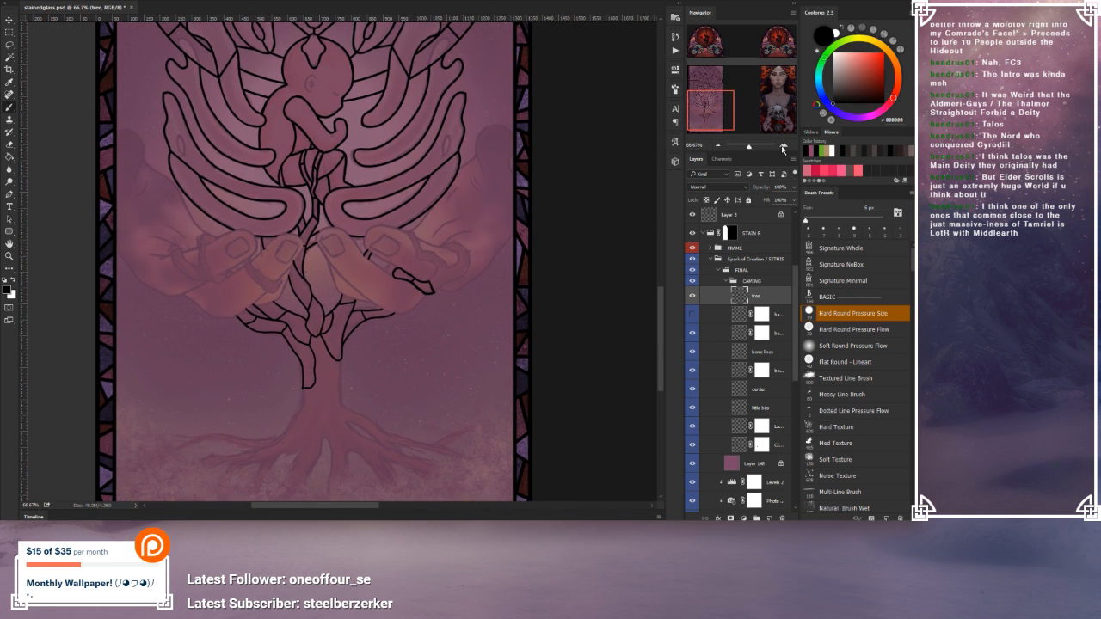
Step: Extend the strand's outer edge from its closed end around the right hand's curled fold to a hooked tip
left_click(783, 147)
left_click(783, 146)
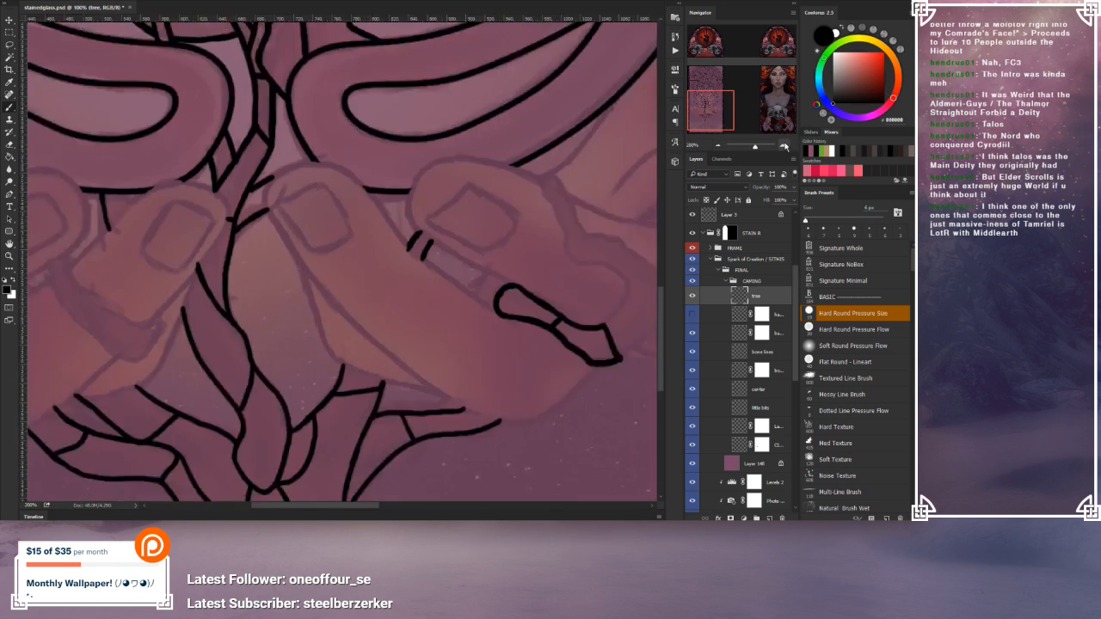
left_click(784, 147)
mouse_move(477, 346)
left_mouse_down()
mouse_move(231, 325)
mouse_move(157, 359)
mouse_move(418, 318)
left_mouse_up()
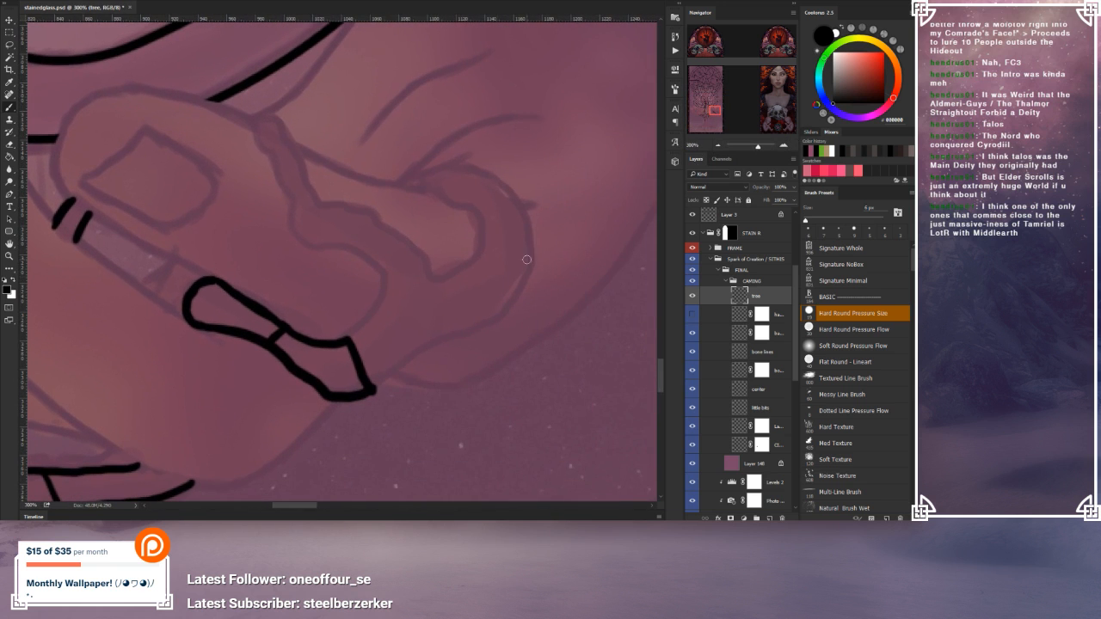
mouse_move(523, 206)
left_mouse_down()
mouse_move(529, 270)
mouse_move(507, 302)
mouse_move(372, 392)
left_mouse_up()
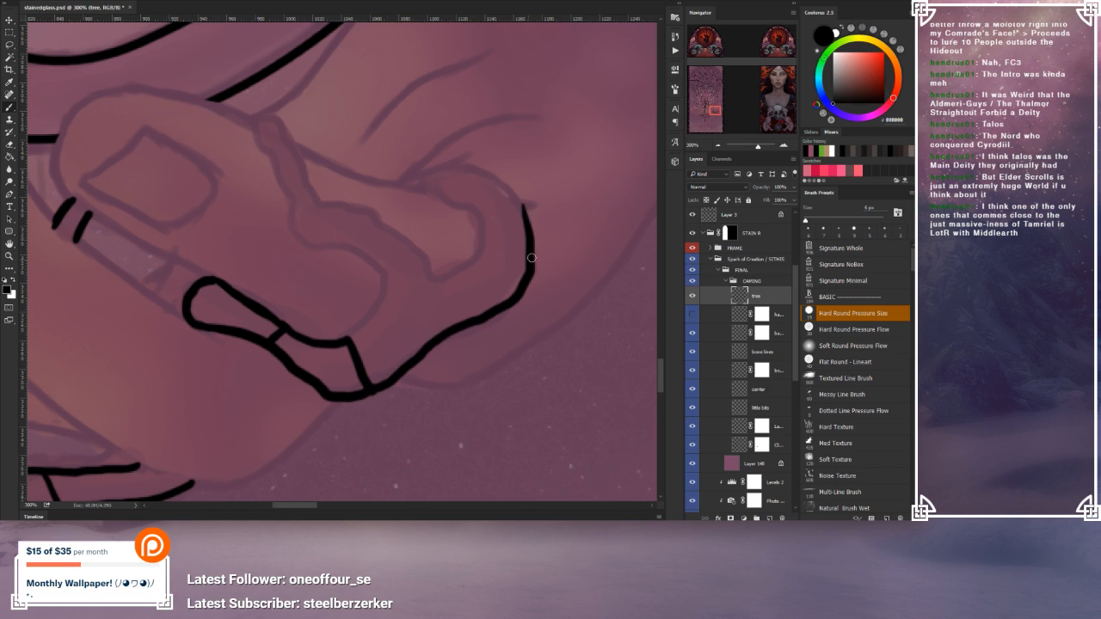
left_click_drag(531, 229, 513, 268)
mouse_move(390, 226)
left_mouse_down()
mouse_move(435, 199)
mouse_move(460, 208)
mouse_move(497, 236)
mouse_move(515, 290)
left_mouse_up()
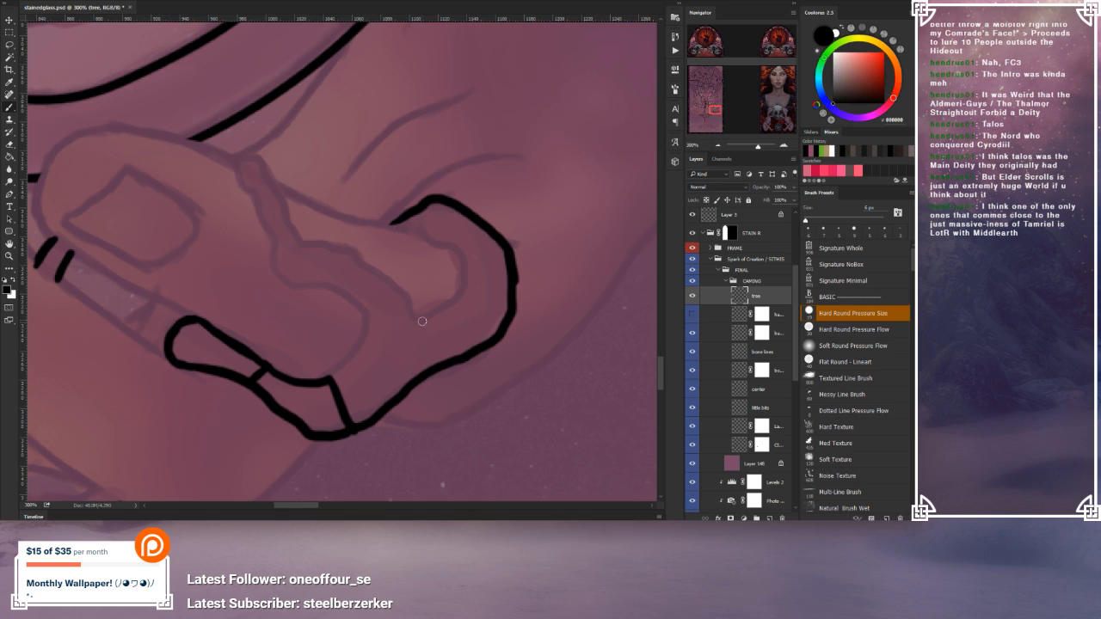
Step: Trace the strand's inner edge inside the right hand's fold and add a short dividing line across to the outer edge
mouse_move(412, 316)
left_mouse_down()
mouse_move(368, 325)
mouse_move(327, 380)
left_mouse_up()
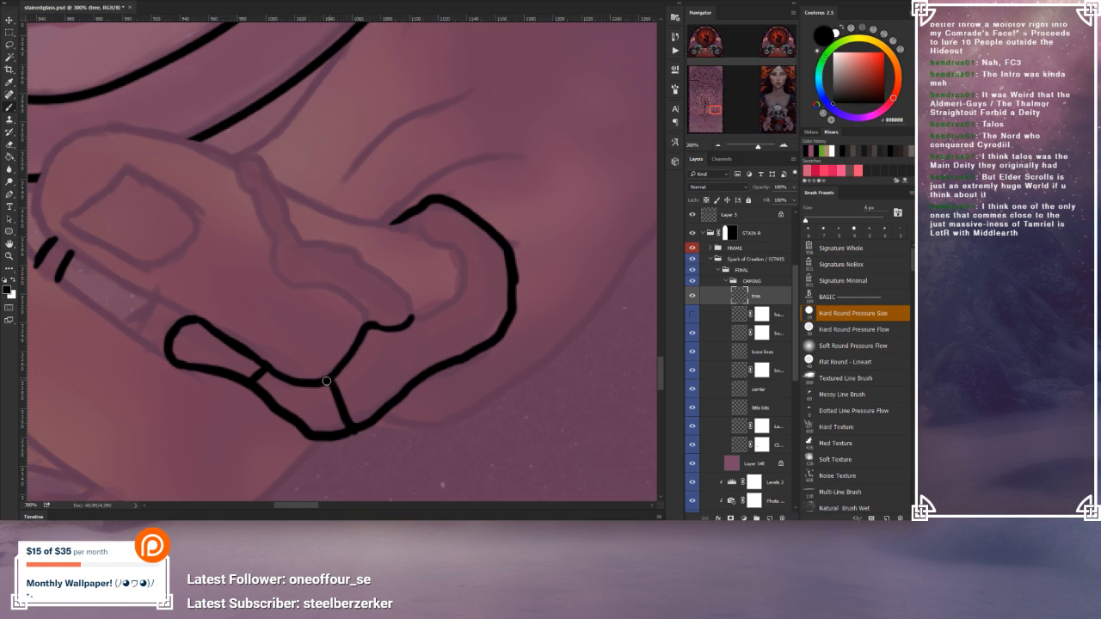
mouse_move(401, 325)
left_mouse_down()
mouse_move(449, 303)
mouse_move(418, 318)
mouse_move(452, 361)
left_mouse_up()
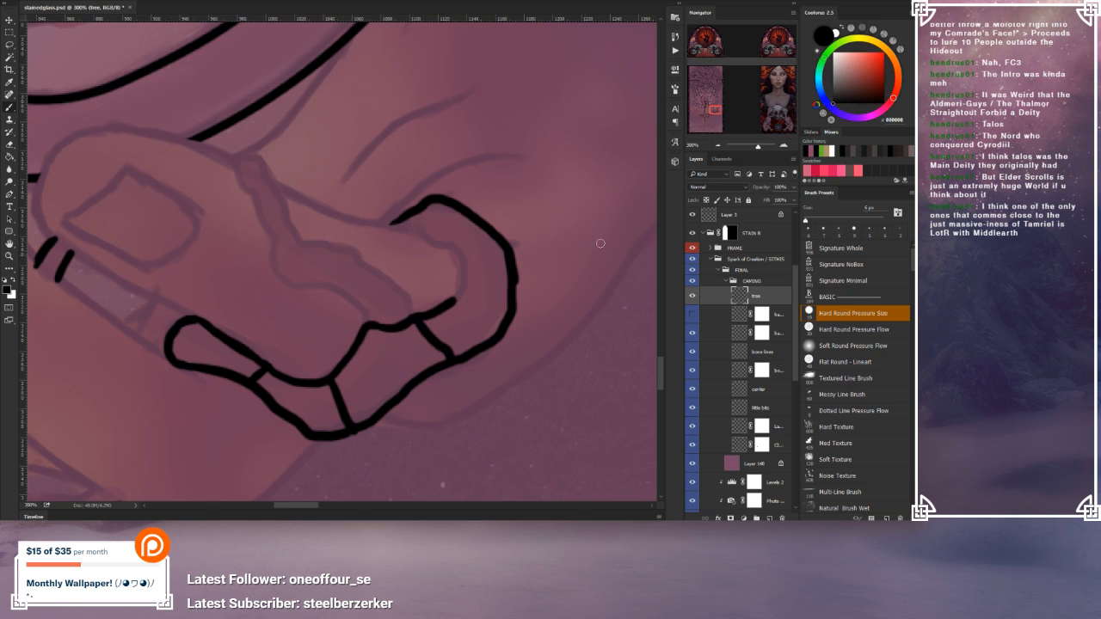
left_click(716, 146)
left_click(716, 146)
left_click_drag(391, 300, 490, 329)
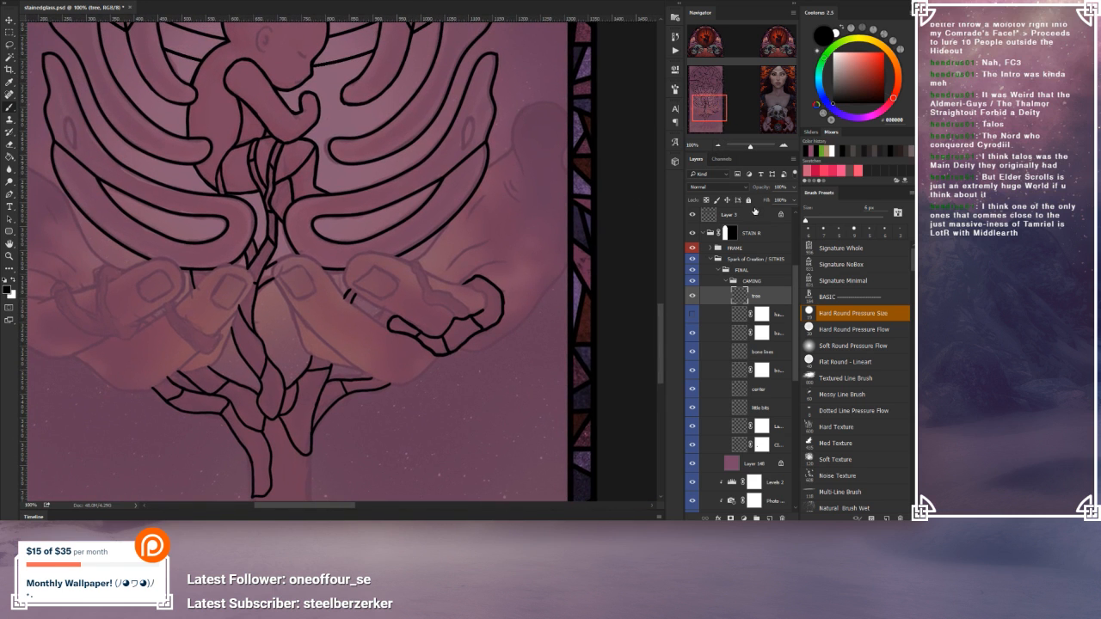
Step: Outline the branch strand over the right hand's finger down to the fold and trace the inner edge of the curled tip
left_click(784, 147)
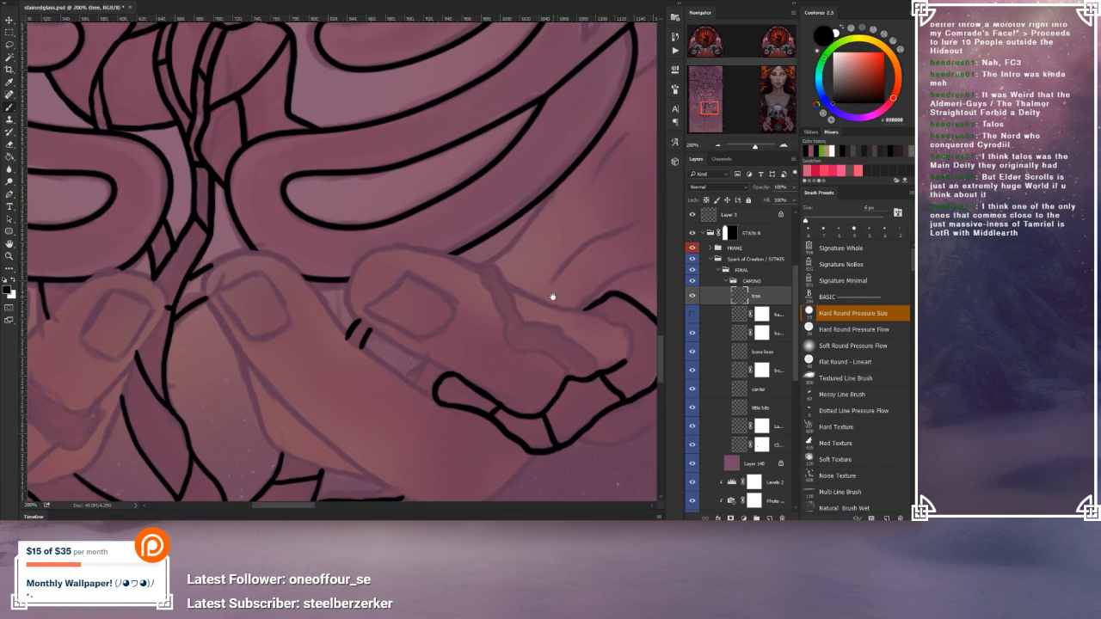
left_click_drag(550, 295, 376, 283)
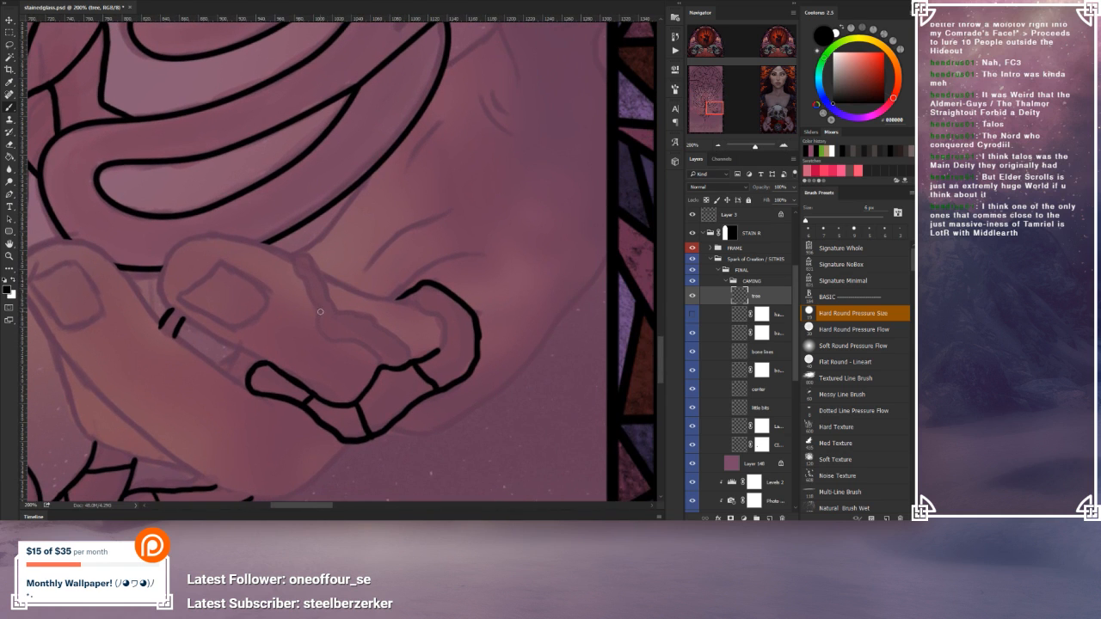
left_click_drag(332, 335, 381, 368)
left_click_drag(323, 326, 320, 312)
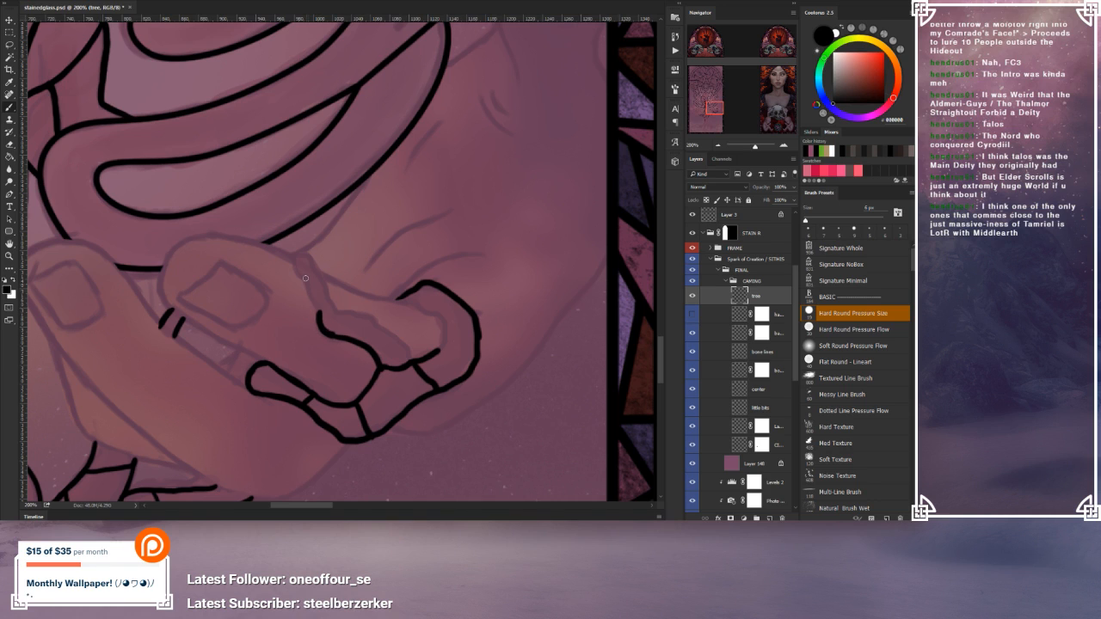
mouse_move(320, 311)
left_mouse_down()
mouse_move(377, 322)
mouse_move(414, 362)
left_mouse_up()
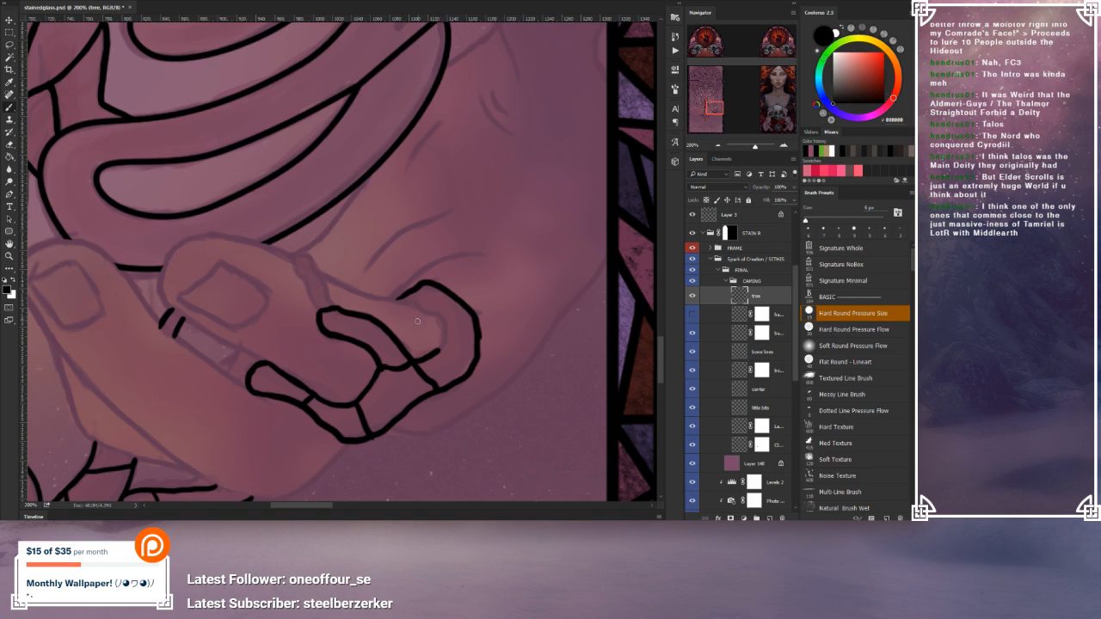
mouse_move(396, 300)
left_mouse_down()
mouse_move(431, 309)
mouse_move(438, 354)
left_mouse_up()
Step: Draw a dividing line across the curled strand tip on the right hand and erase its rough edges
left_click(9, 145)
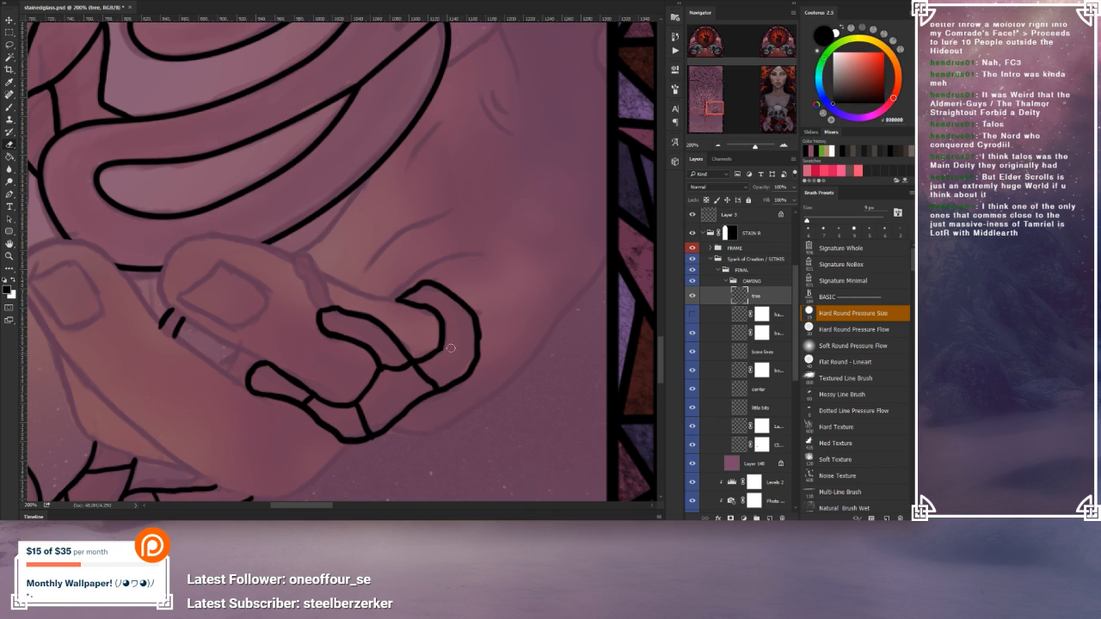
left_click(11, 108)
left_click_drag(437, 313, 477, 325)
left_click_drag(443, 317, 470, 328)
key("e")
left_click_drag(464, 327, 447, 320)
Step: Draw the strand's edge from its top beside the lowest rib down to the outlined piece over the right hand's finger
key("b")
left_click_drag(297, 268, 319, 321)
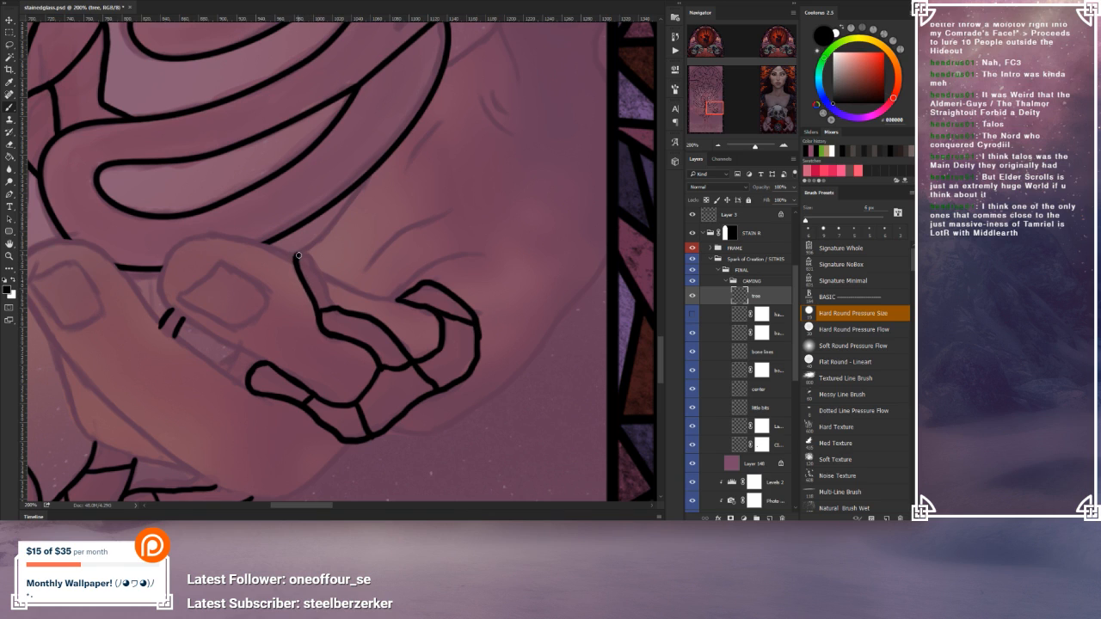
left_click_drag(295, 255, 340, 309)
Step: Trace both edges and the hooked top of the branch strand wrapping the left hand's finger
left_click_drag(378, 430, 474, 396)
left_click_drag(378, 380, 401, 339)
left_click_drag(289, 391, 475, 379)
left_click_drag(280, 343, 328, 368)
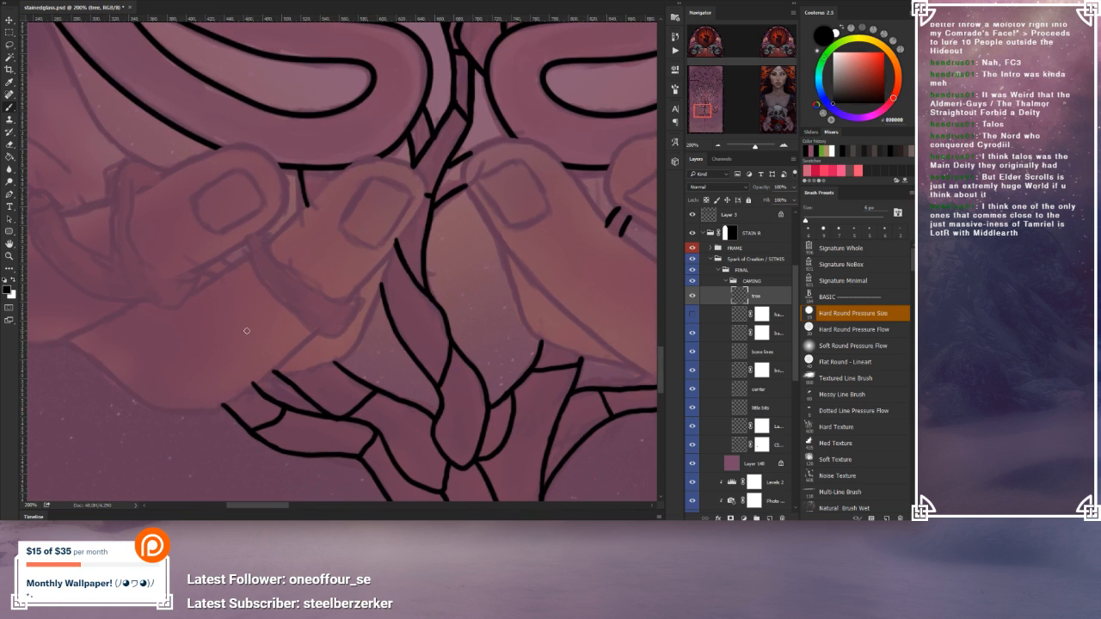
left_click_drag(248, 252, 295, 270)
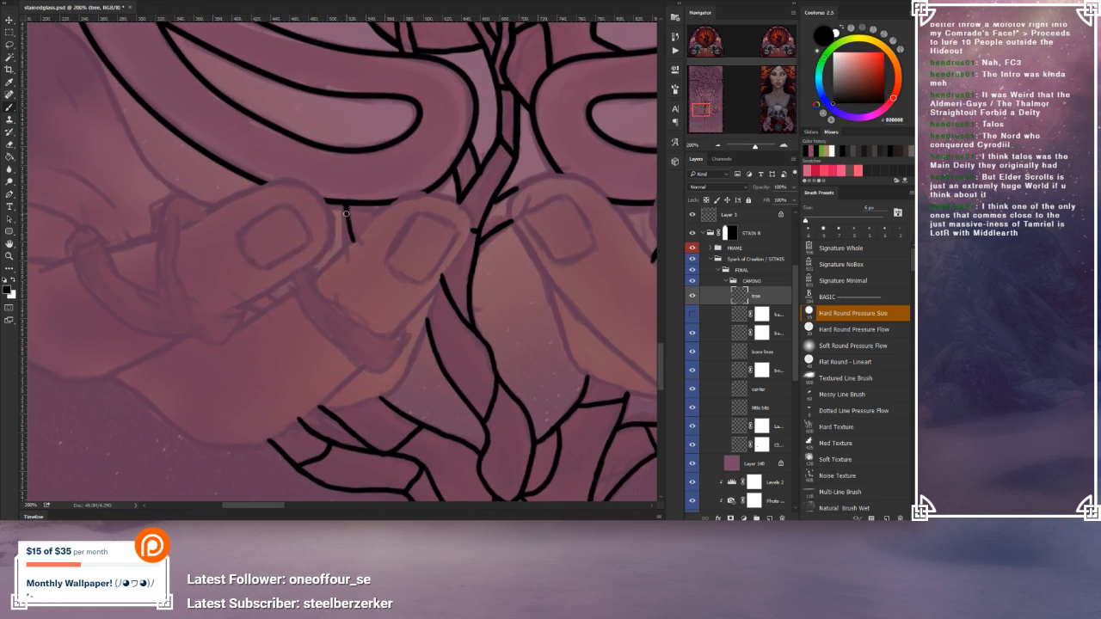
left_click_drag(191, 270, 231, 281)
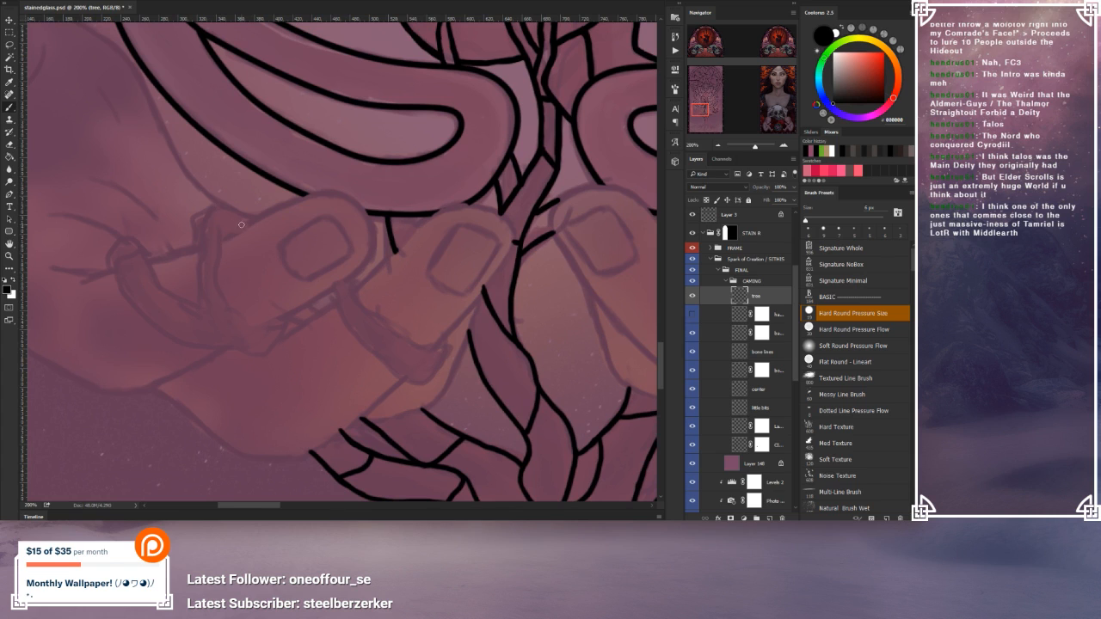
mouse_move(244, 221)
left_mouse_down()
mouse_move(206, 229)
mouse_move(201, 304)
left_mouse_up()
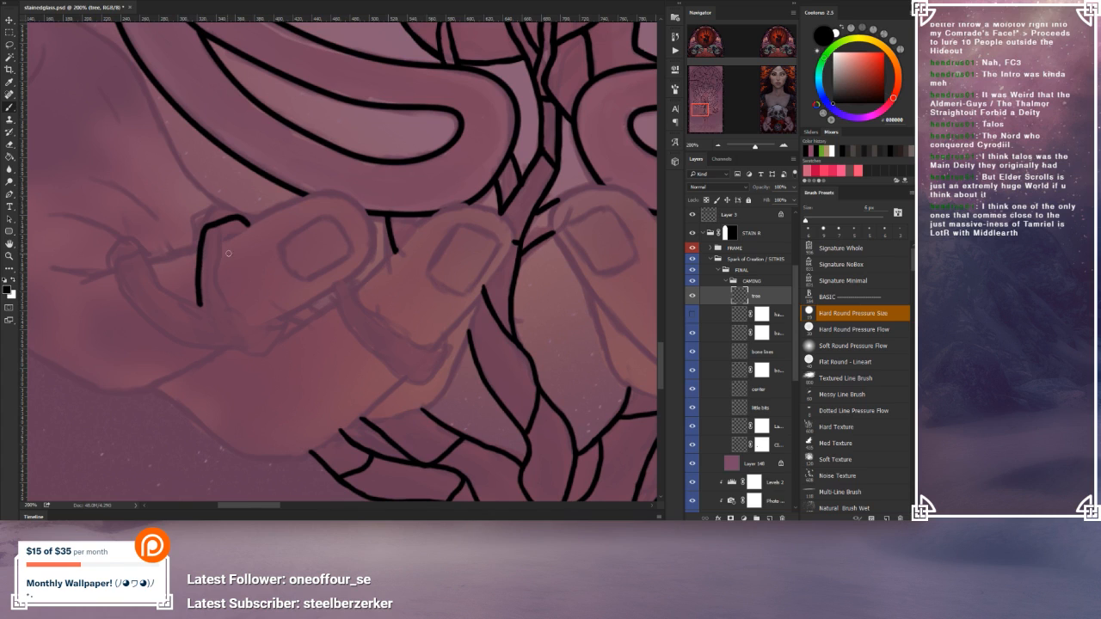
left_click_drag(219, 224, 226, 305)
left_click_drag(244, 227, 222, 240)
Step: Outline the curved outer strand on the left hand, joining both of its edges to the strand around the finger
left_click_drag(184, 305, 160, 270)
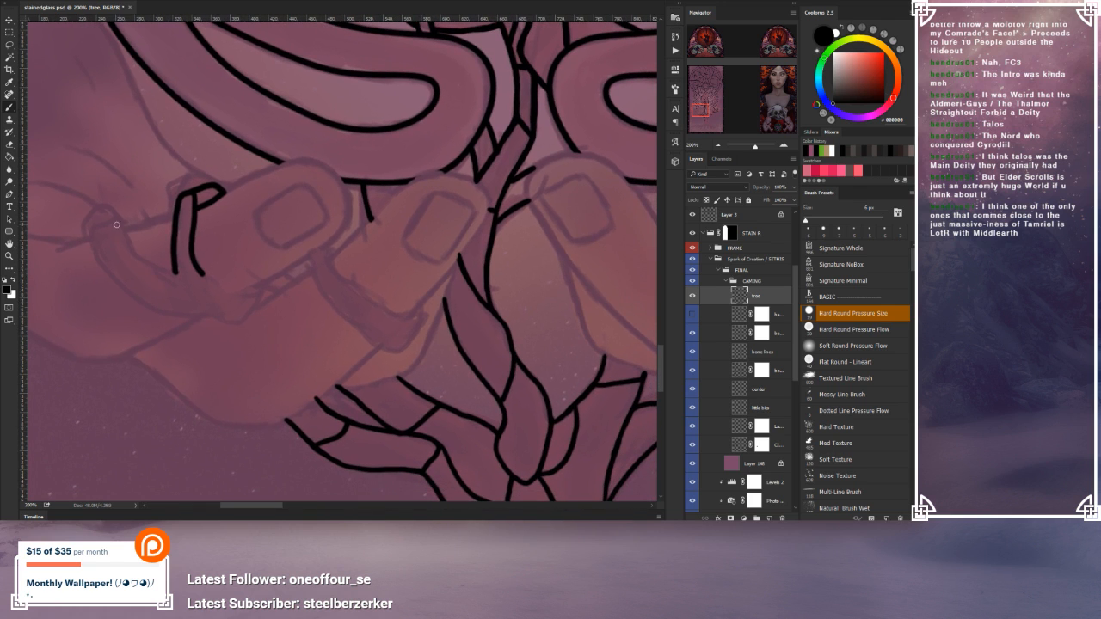
mouse_move(123, 221)
left_mouse_down()
mouse_move(90, 234)
mouse_move(109, 275)
mouse_move(170, 315)
mouse_move(194, 314)
mouse_move(175, 274)
left_mouse_up()
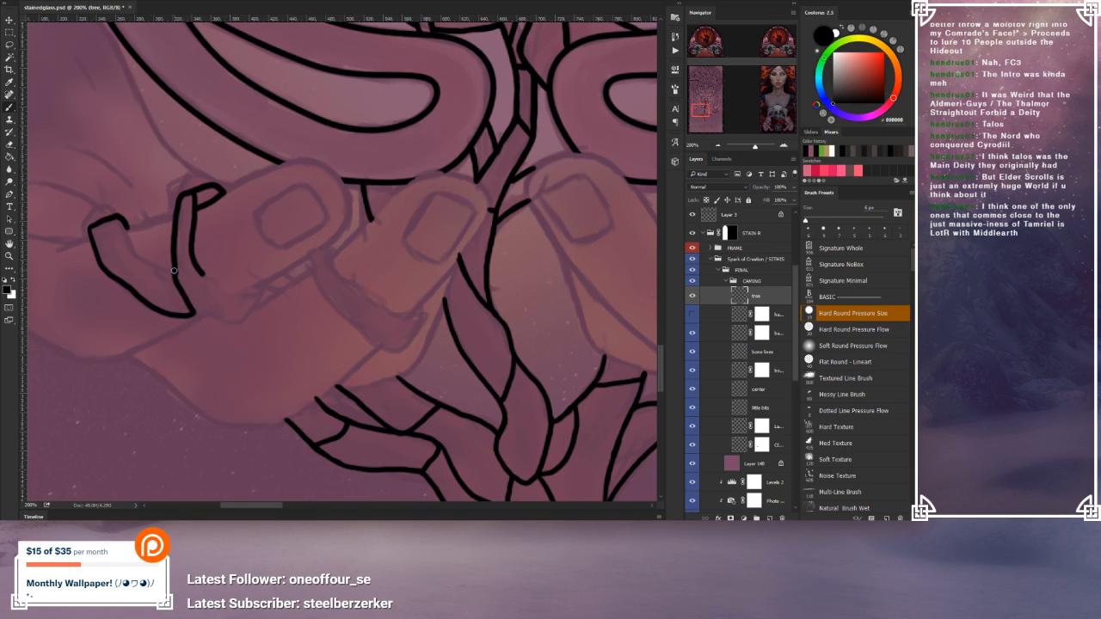
mouse_move(129, 229)
left_mouse_down()
mouse_move(141, 258)
mouse_move(177, 275)
left_mouse_up()
left_click_drag(190, 313, 193, 307)
Step: Draw a dividing line across the left hand's outer strand and erase the excess around it
left_click(9, 145)
left_click(10, 108)
left_click_drag(138, 258, 111, 270)
left_click_drag(109, 272, 139, 257)
left_click(10, 144)
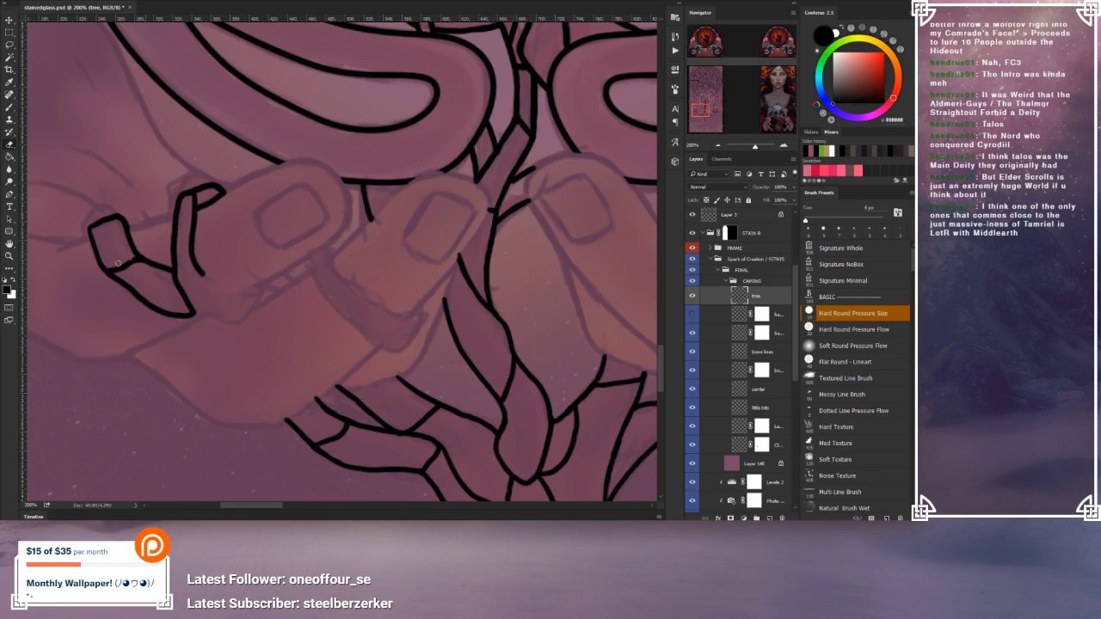
left_click_drag(132, 258, 116, 261)
Step: Extend both edges of the left hand's finger strand beneath the finger, close the piece and add a pointed tip
left_click(10, 108)
left_click(7, 108)
left_click_drag(197, 315, 232, 323)
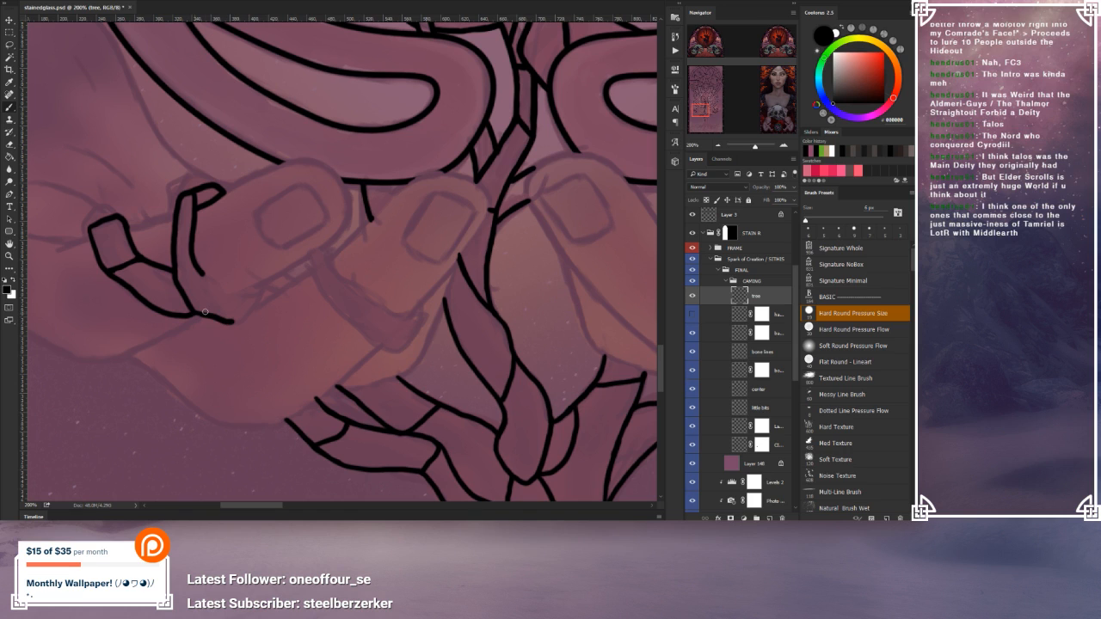
mouse_move(200, 273)
left_mouse_down()
mouse_move(236, 296)
mouse_move(231, 320)
left_mouse_up()
key("b")
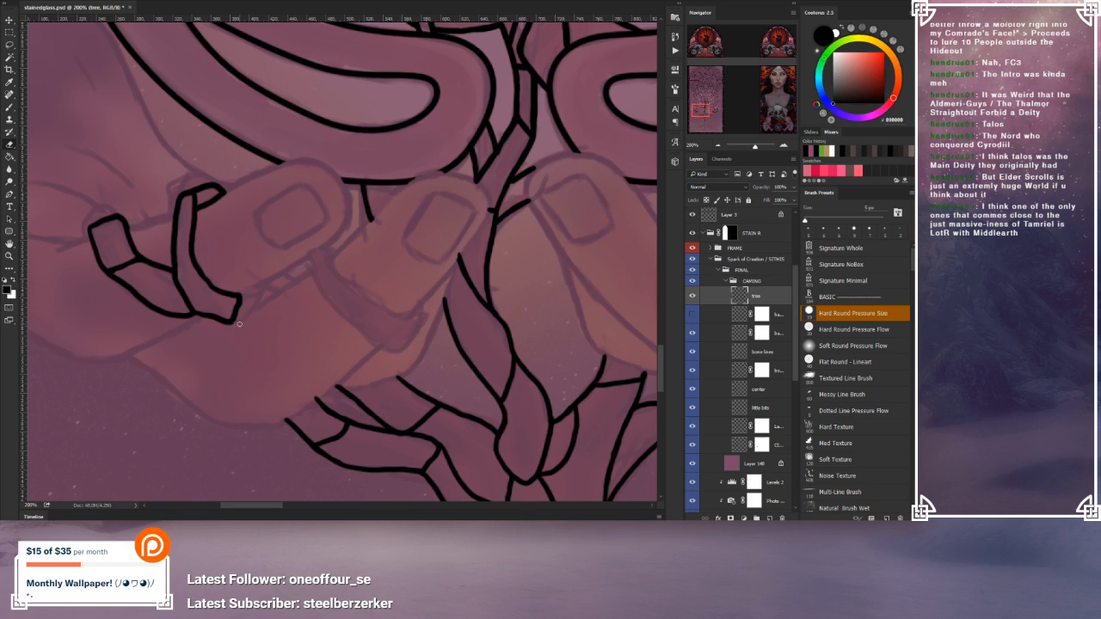
left_click(9, 108)
mouse_move(234, 321)
left_mouse_down()
mouse_move(272, 280)
mouse_move(243, 293)
left_mouse_up()
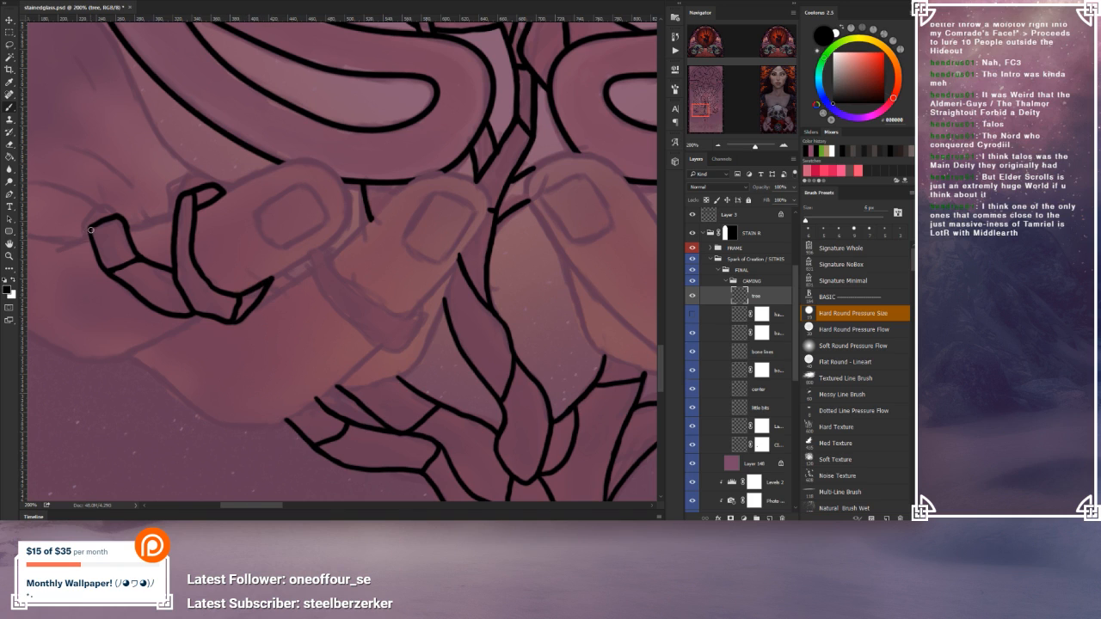
Step: Touch up the end of the left hand's outer strand, then select that strand and nudge it upward
left_click_drag(89, 234, 94, 248)
mouse_move(397, 397)
left_mouse_down()
mouse_move(352, 329)
mouse_move(324, 330)
left_mouse_up()
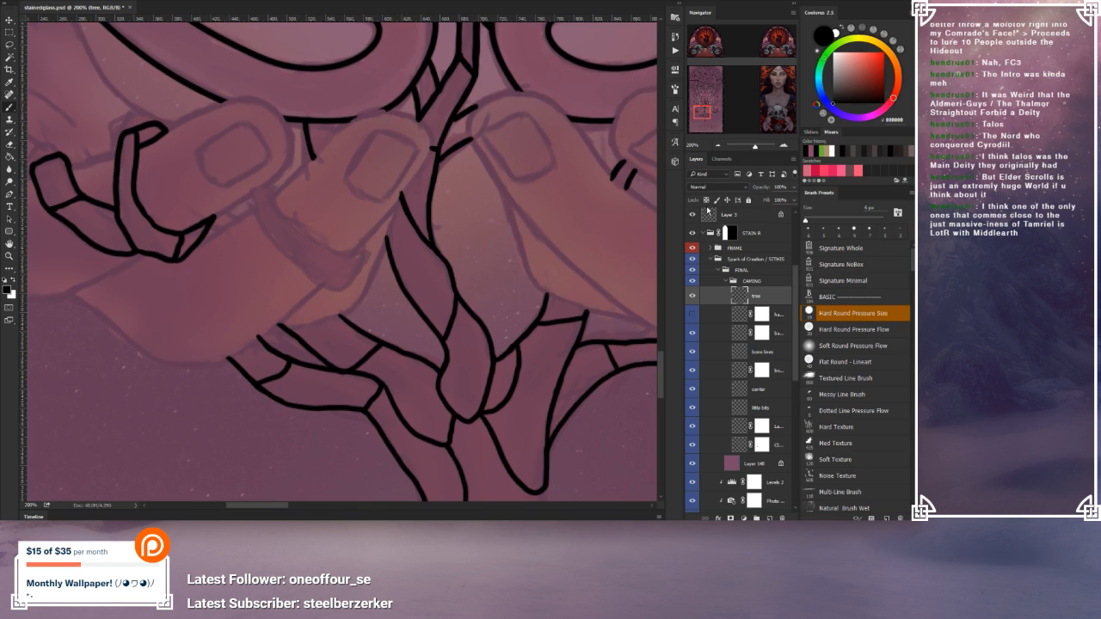
left_click(718, 146)
left_click(718, 146)
left_click_drag(601, 310, 530, 386)
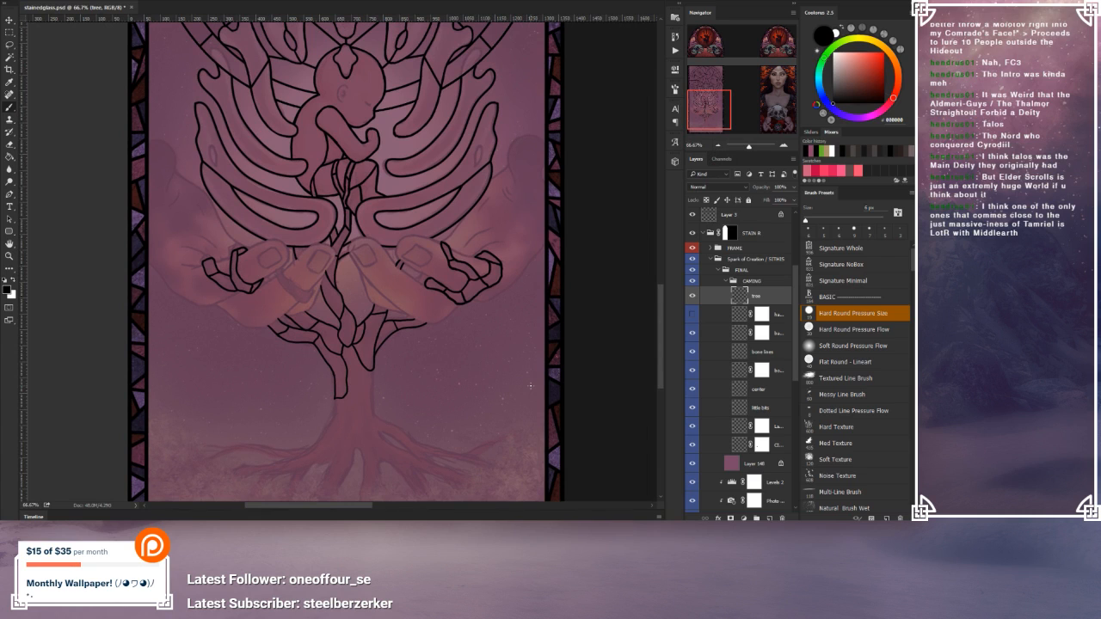
left_click(9, 45)
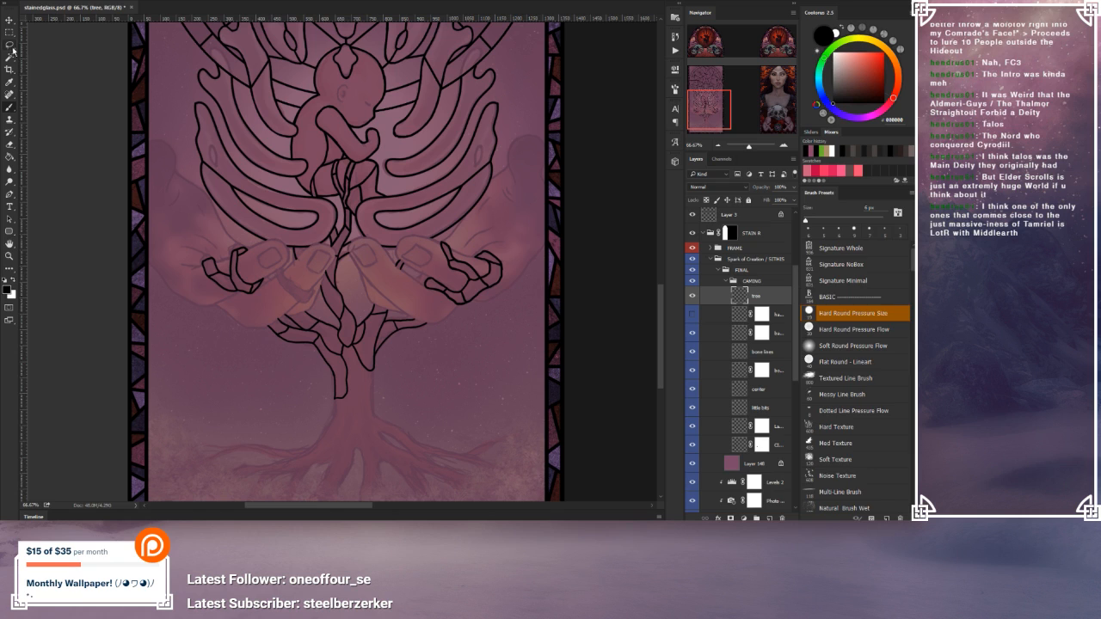
mouse_move(240, 295)
left_mouse_down()
mouse_move(207, 262)
mouse_move(200, 273)
mouse_move(215, 282)
left_mouse_up()
right_click(215, 282)
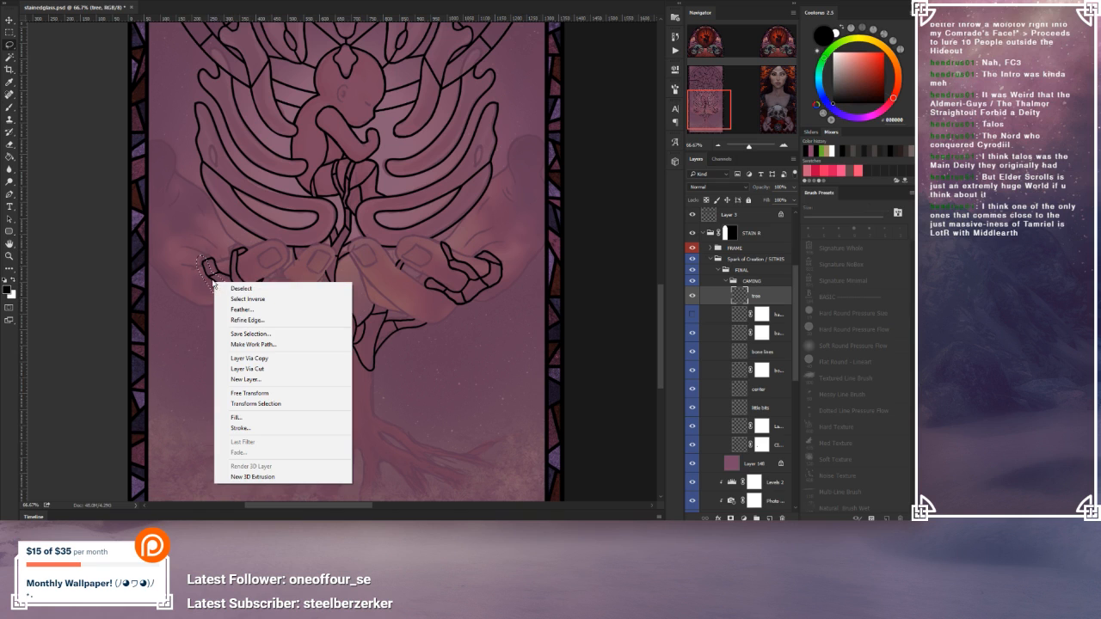
left_click(9, 20)
key("Up")
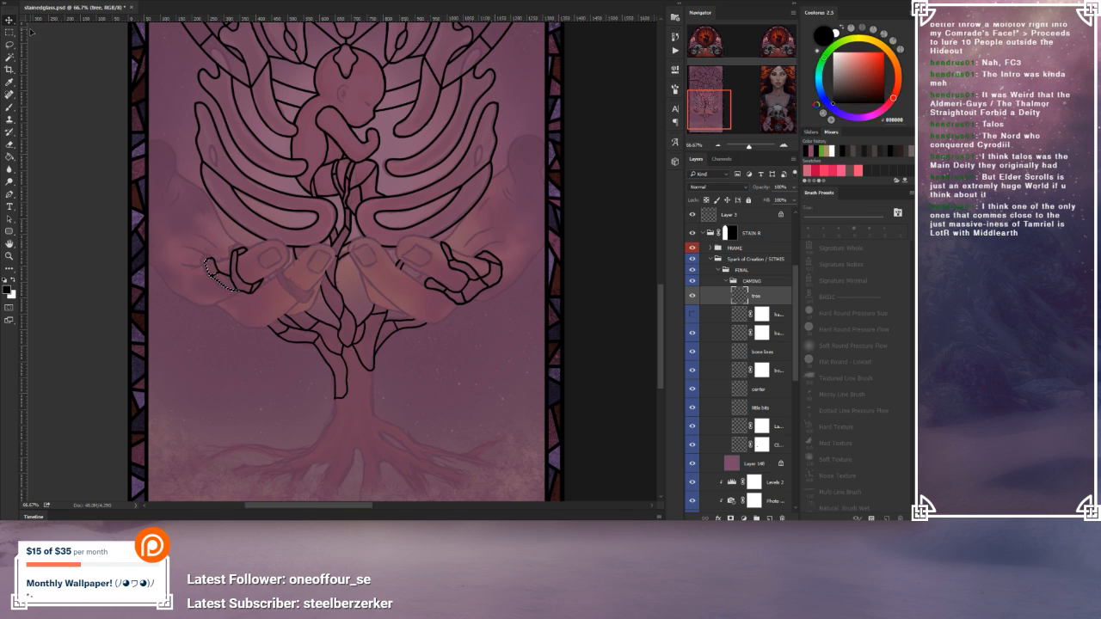
key("ctrl+;")
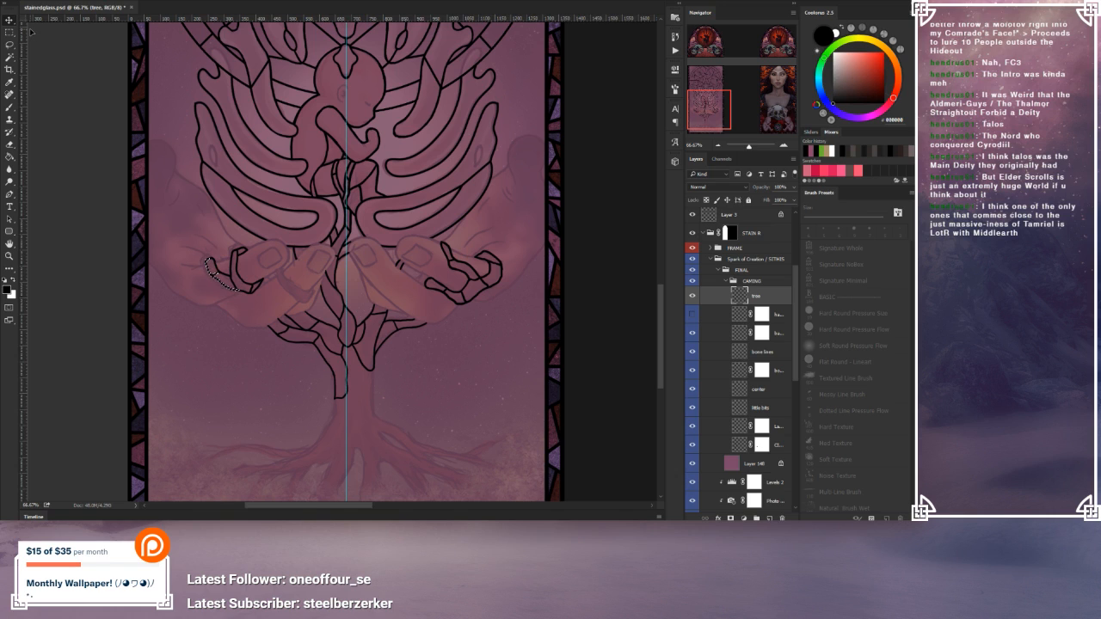
key("ctrl+h")
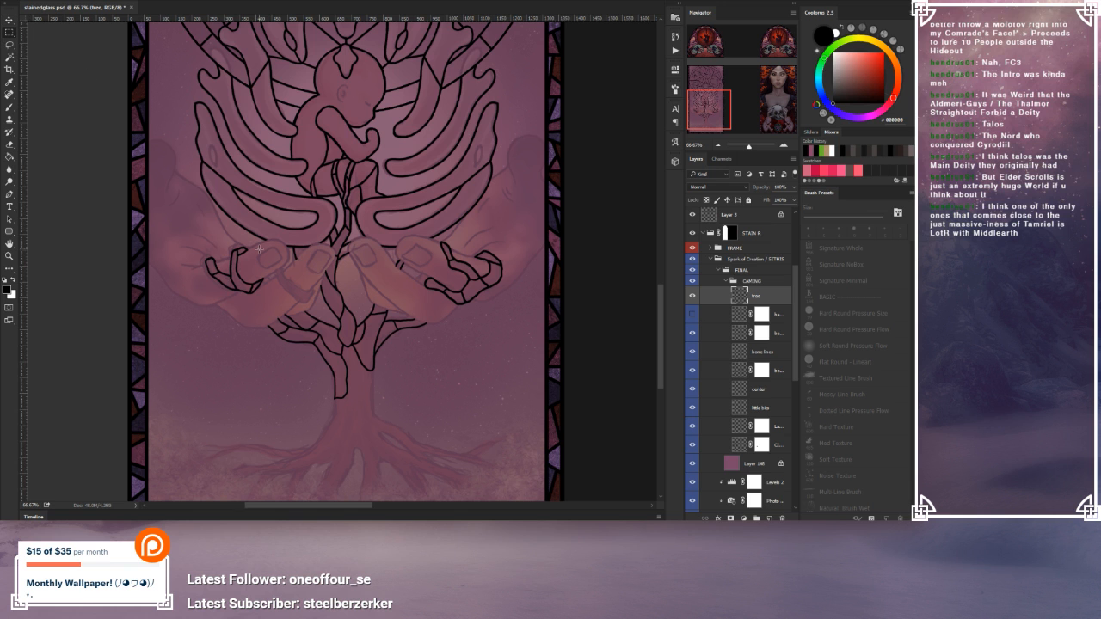
left_click(783, 147)
left_click(783, 147)
left_click_drag(289, 347, 515, 332)
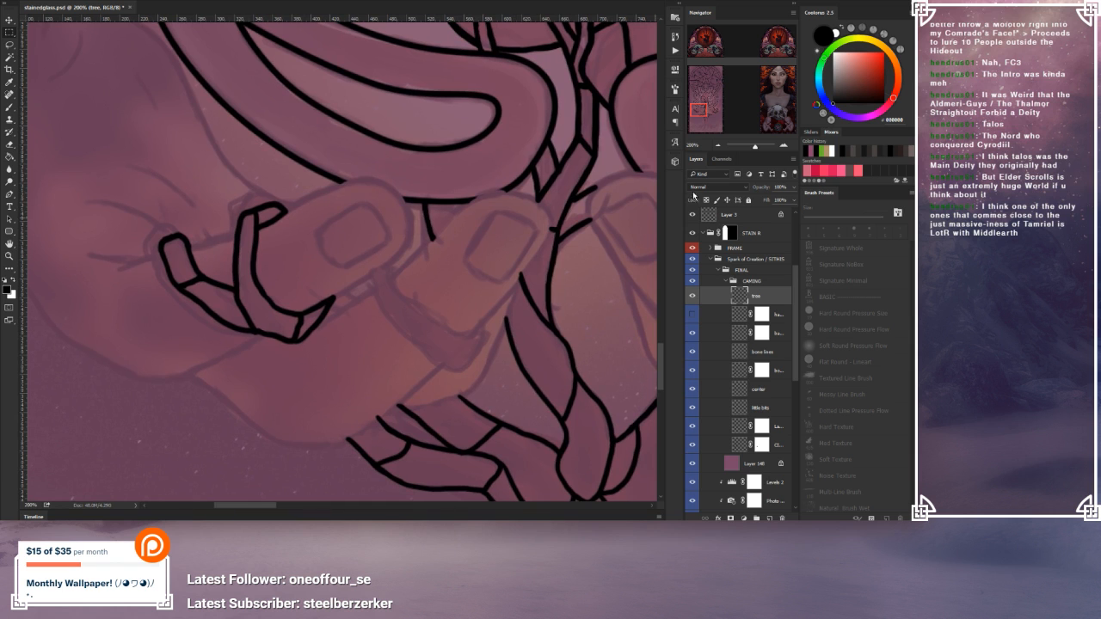
Step: Select the outer strand on the right hand and nudge it upward and to the left
left_click(715, 147)
left_click(714, 147)
left_click_drag(589, 256, 484, 264)
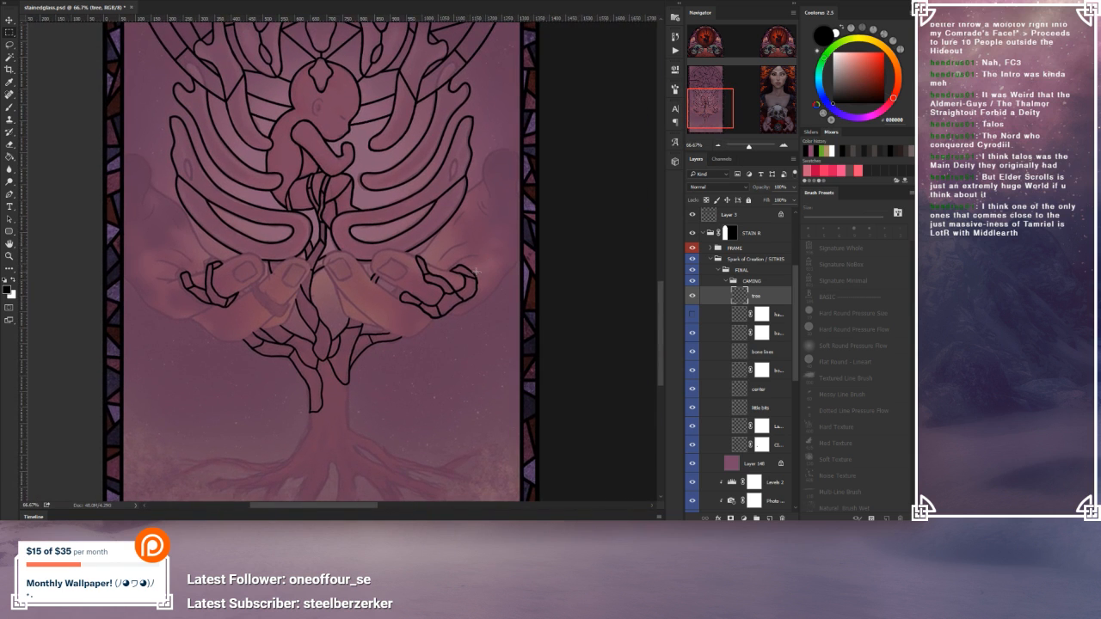
left_click(9, 45)
mouse_move(474, 271)
left_mouse_down()
mouse_move(464, 303)
mouse_move(432, 327)
mouse_move(495, 280)
mouse_move(475, 273)
left_mouse_up()
left_click(9, 20)
key("Up")
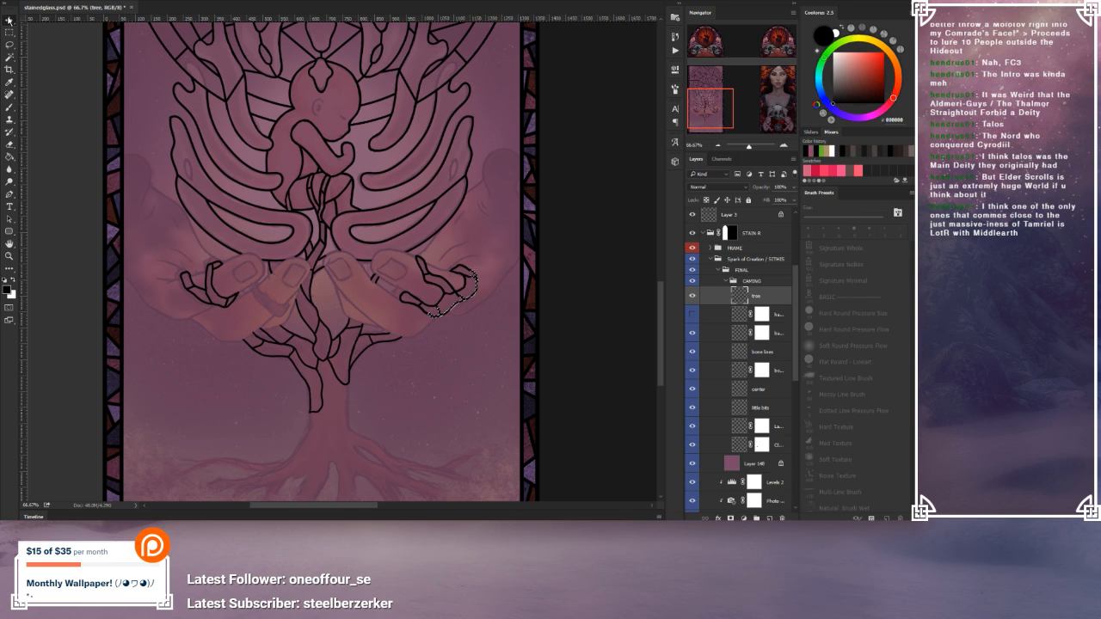
key("Up")
key("Up")
key("Up")
key("ctrl+semicolon")
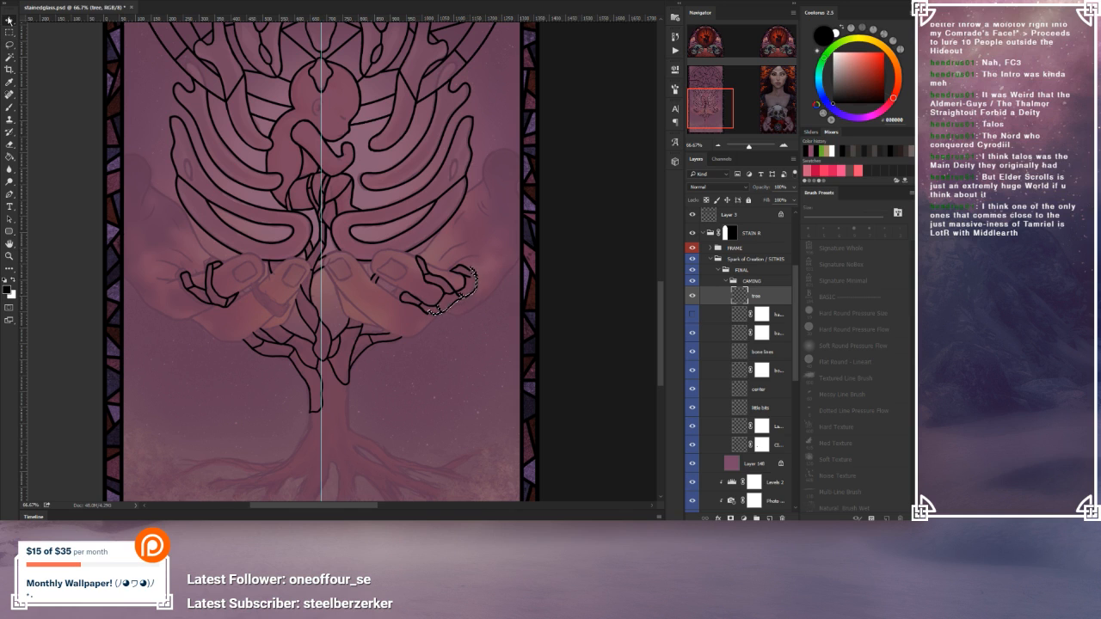
key("ctrl+d")
key("Left")
key("Left")
key("Left")
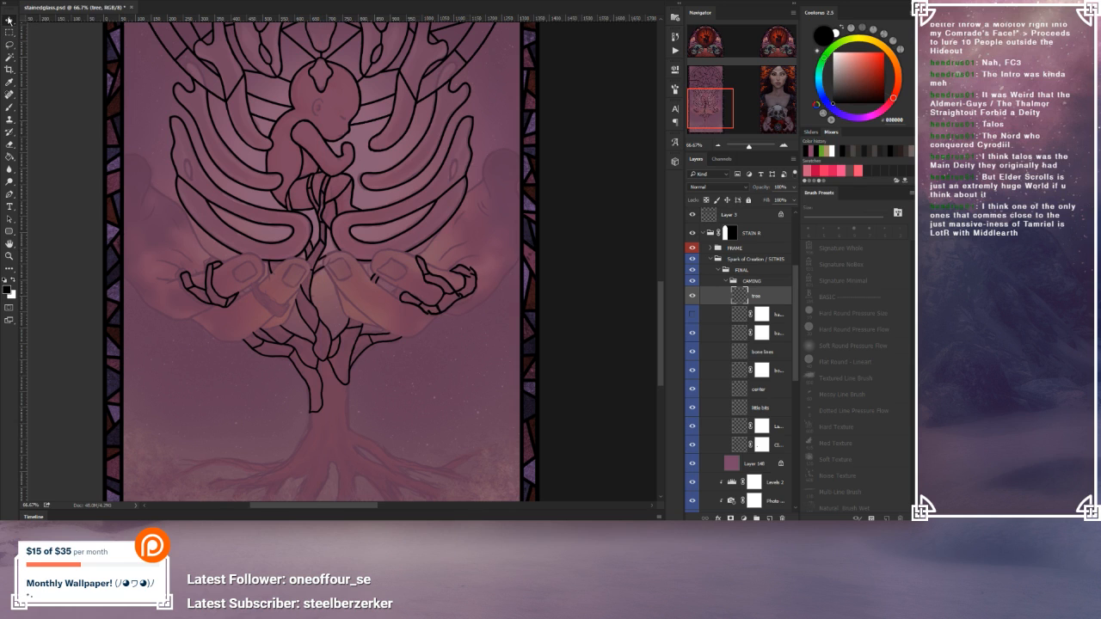
key("Left")
key("Left")
key("Left")
key("Left")
left_click(11, 45)
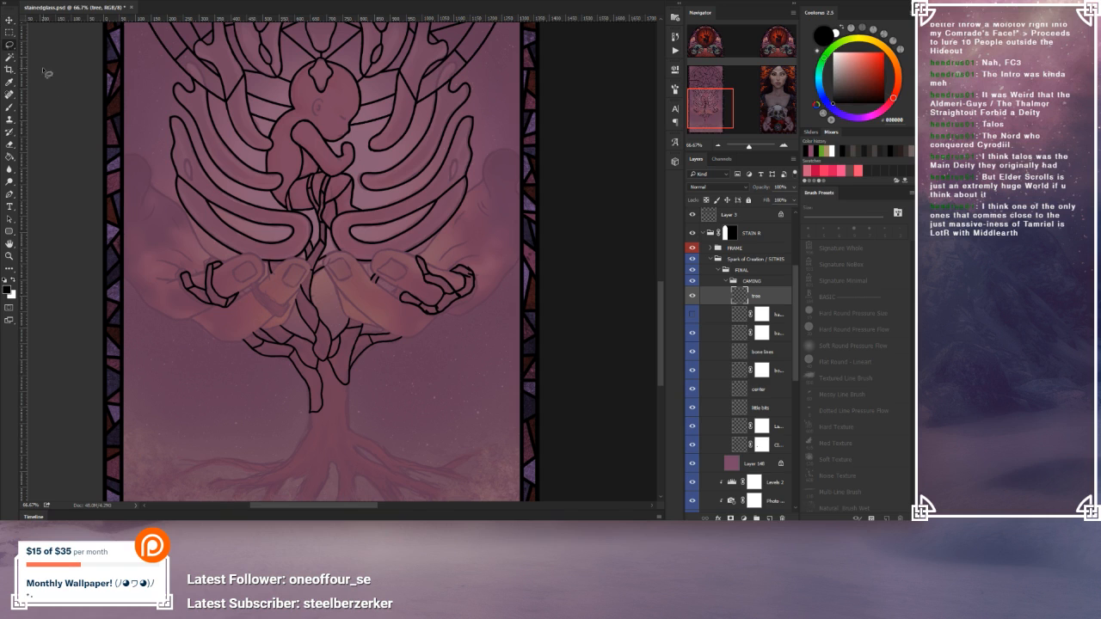
Step: Erase the broken lines in the hooked tip of the right hand's outer strand and redraw its inner edge
left_click(782, 145)
left_click(783, 145)
left_click(783, 144)
left_click_drag(531, 296, 269, 236)
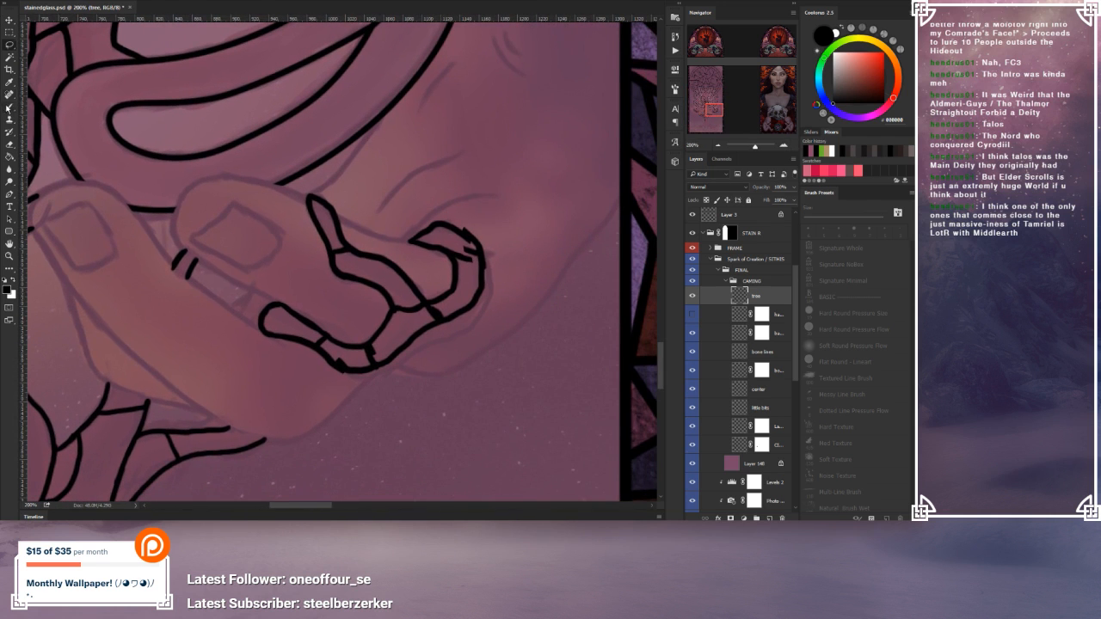
left_click(9, 106)
left_click(9, 144)
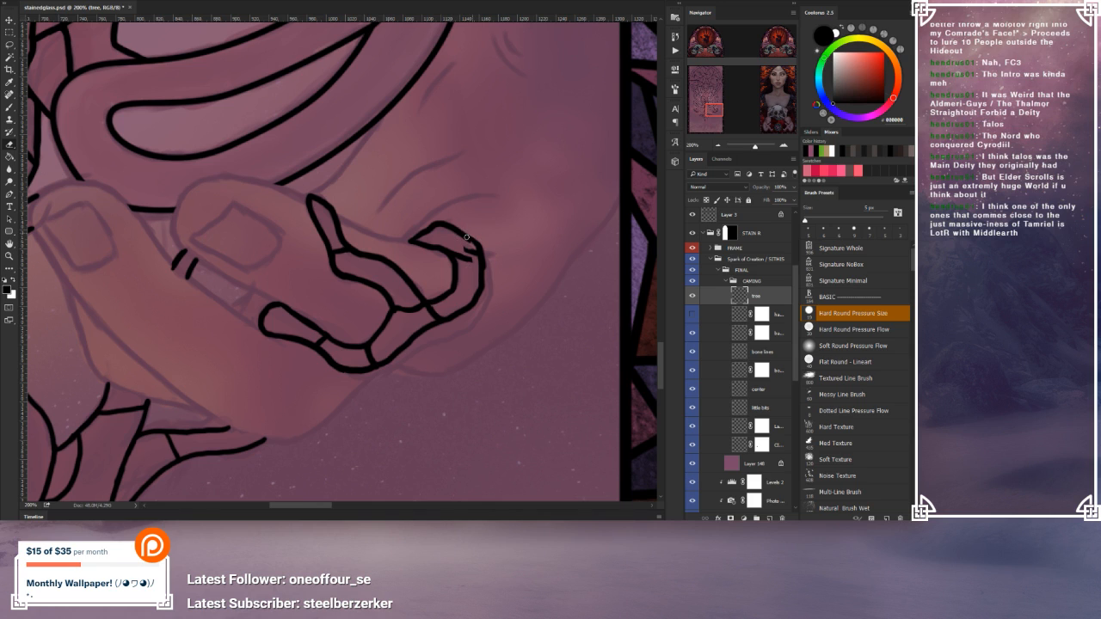
left_click_drag(460, 249, 472, 250)
left_click(11, 107)
left_click_drag(448, 248, 483, 252)
key("ctrl+z")
left_click(9, 146)
Step: Save the stained-glass document
left_click(718, 145)
left_click(717, 146)
left_click(717, 146)
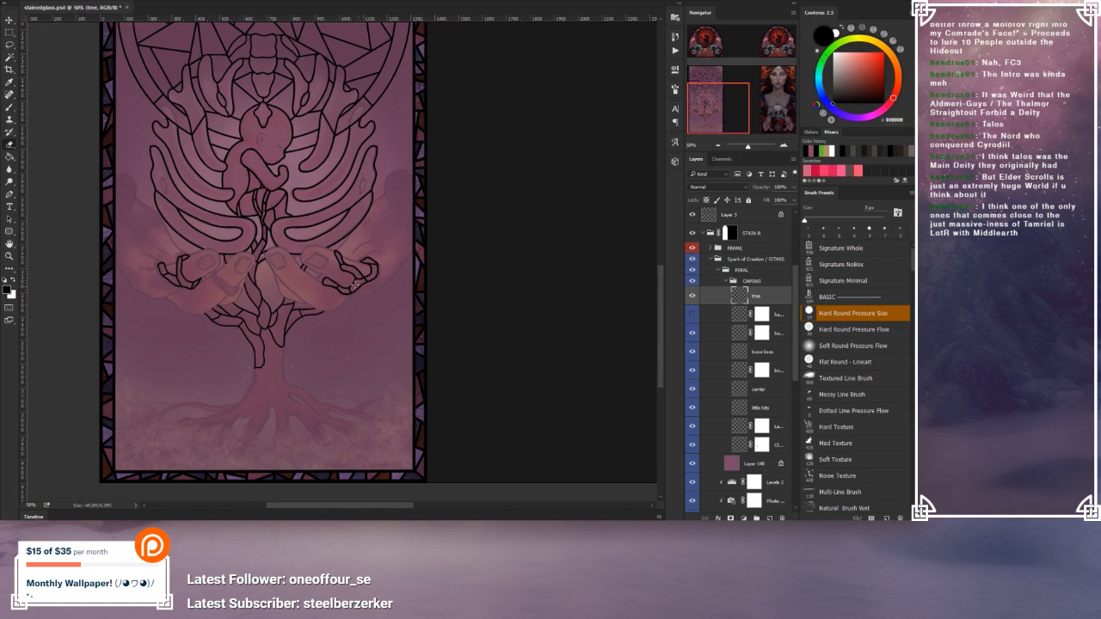
left_click_drag(353, 306, 396, 307)
key("ctrl+s")
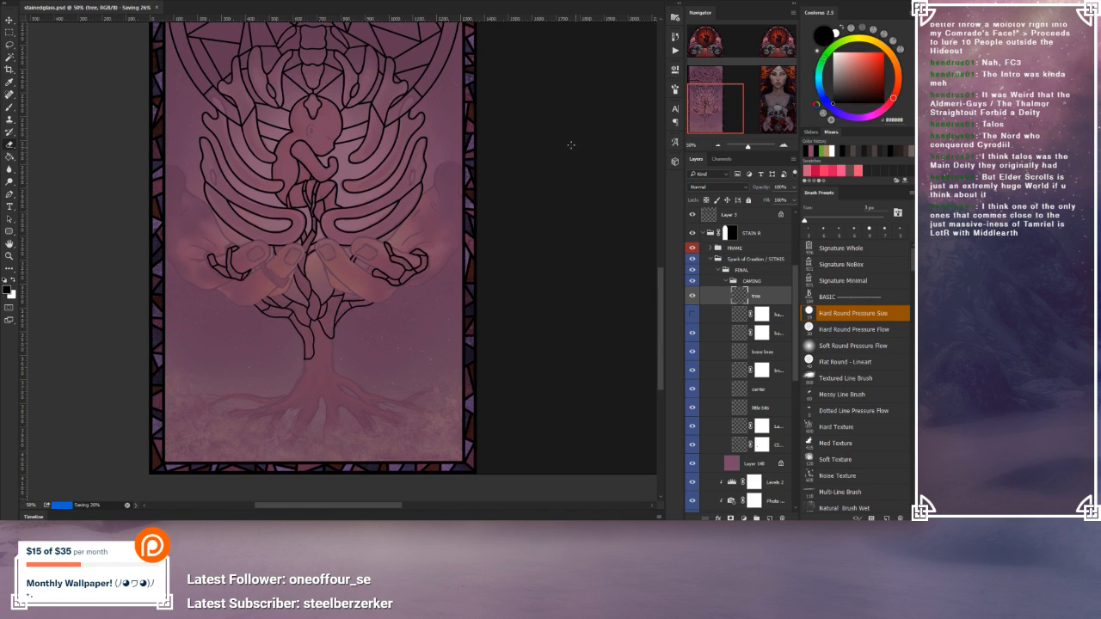
left_click_drag(453, 277, 462, 308)
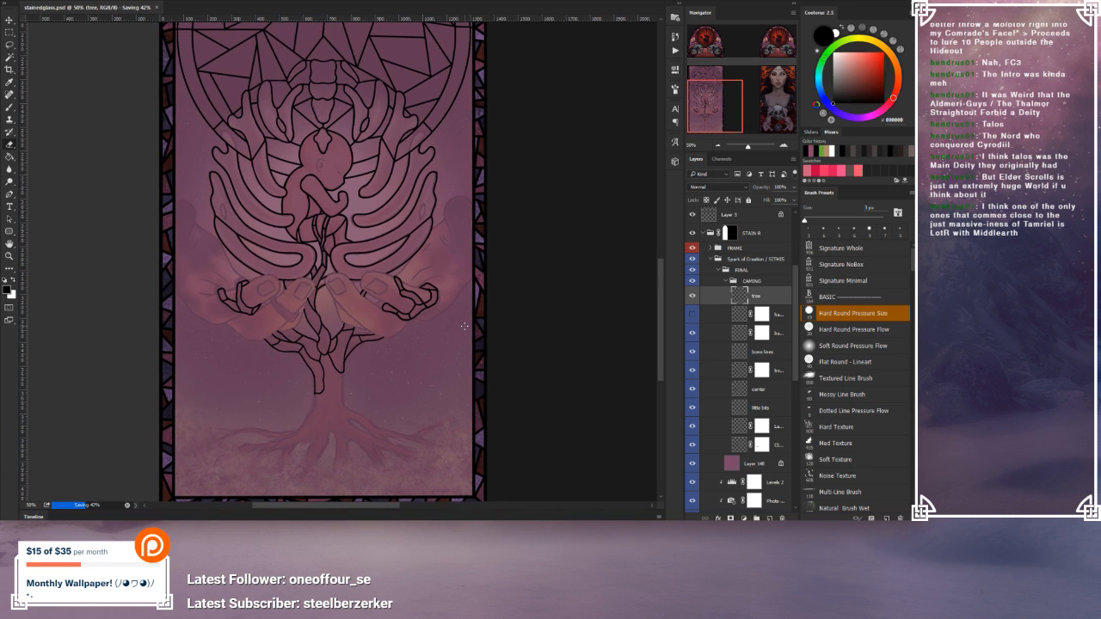
Step: Make the hands outline layer visible and examine where the finger outlines meet the tree strands on both hands
left_click(692, 315)
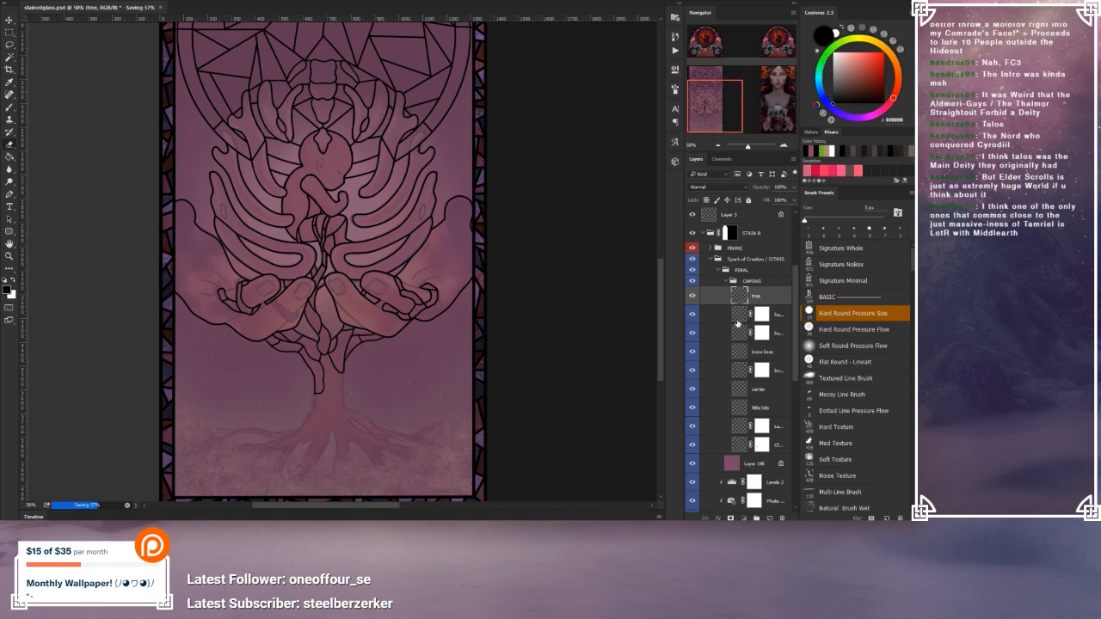
left_click(736, 320)
left_click(762, 315)
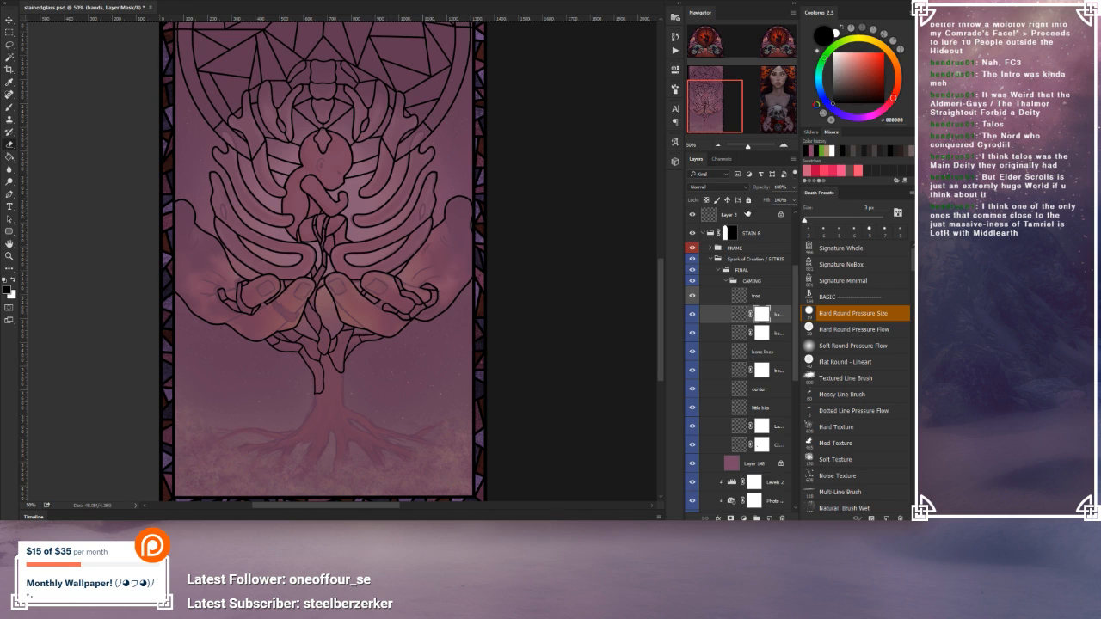
left_click(783, 147)
left_click(784, 147)
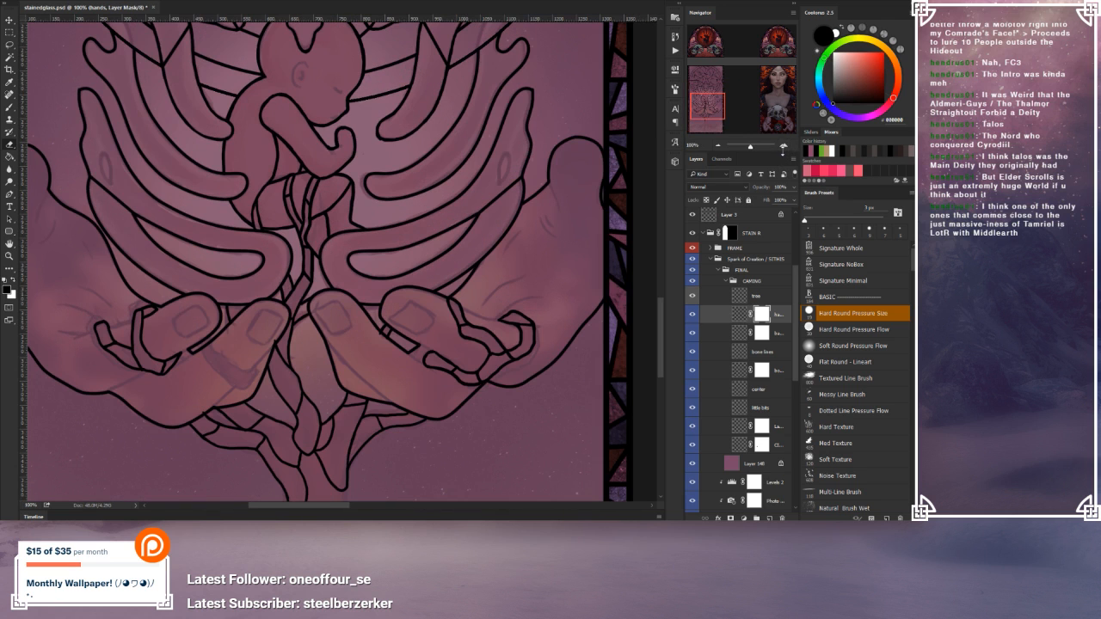
left_click(783, 147)
left_click_drag(555, 422, 676, 302)
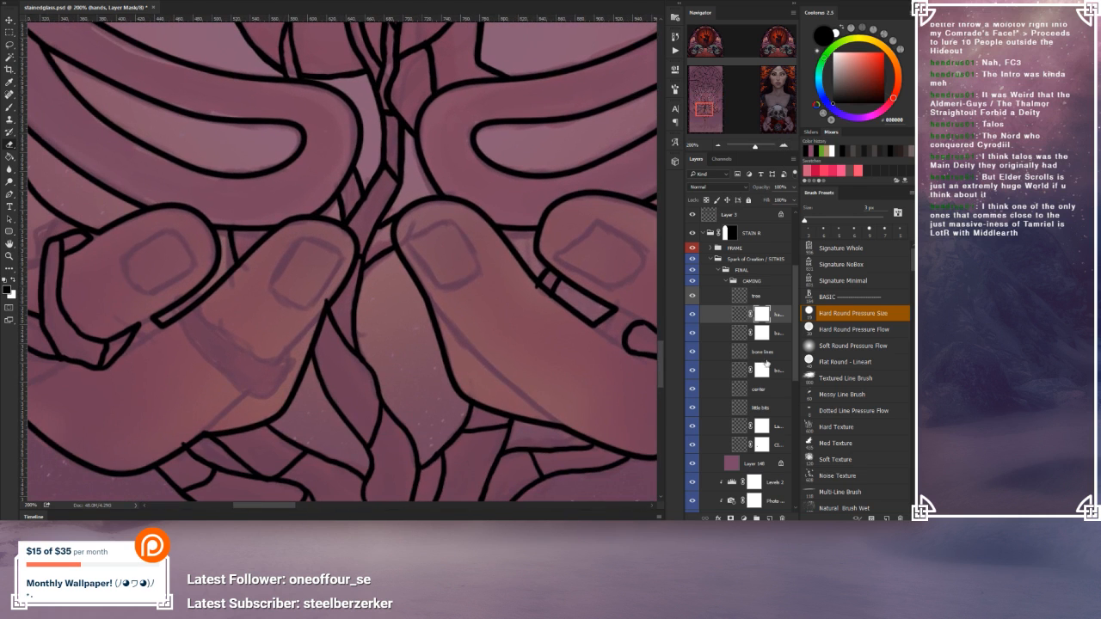
left_click(736, 301)
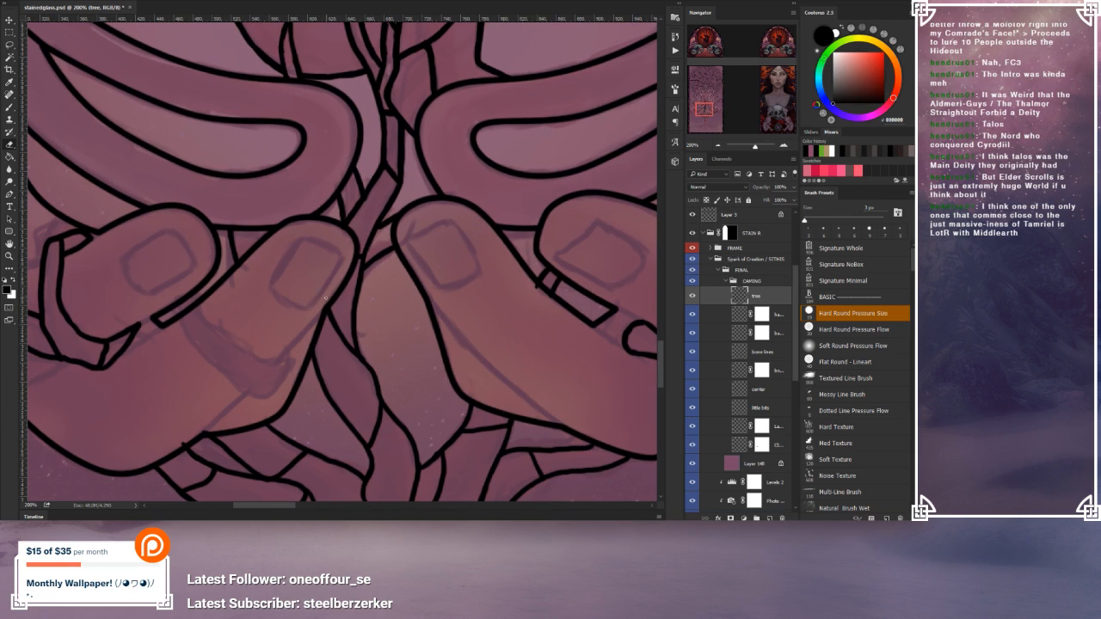
left_click_drag(576, 340, 387, 367)
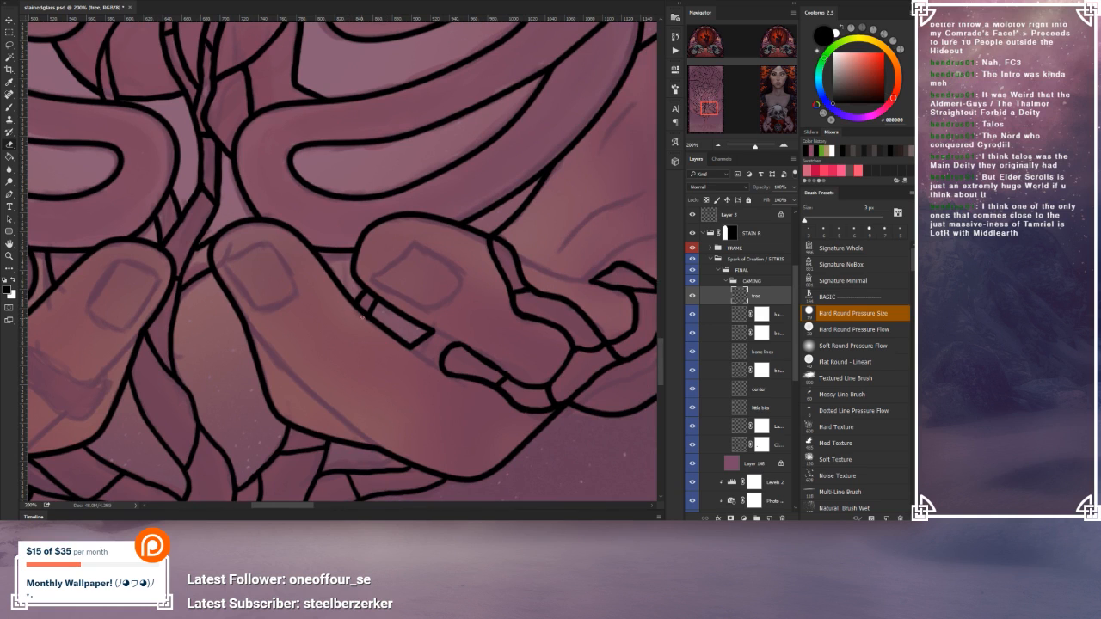
left_click_drag(572, 396, 432, 379)
mouse_move(292, 364)
left_mouse_down()
mouse_move(281, 346)
mouse_move(465, 381)
mouse_move(436, 390)
mouse_move(333, 365)
left_mouse_up()
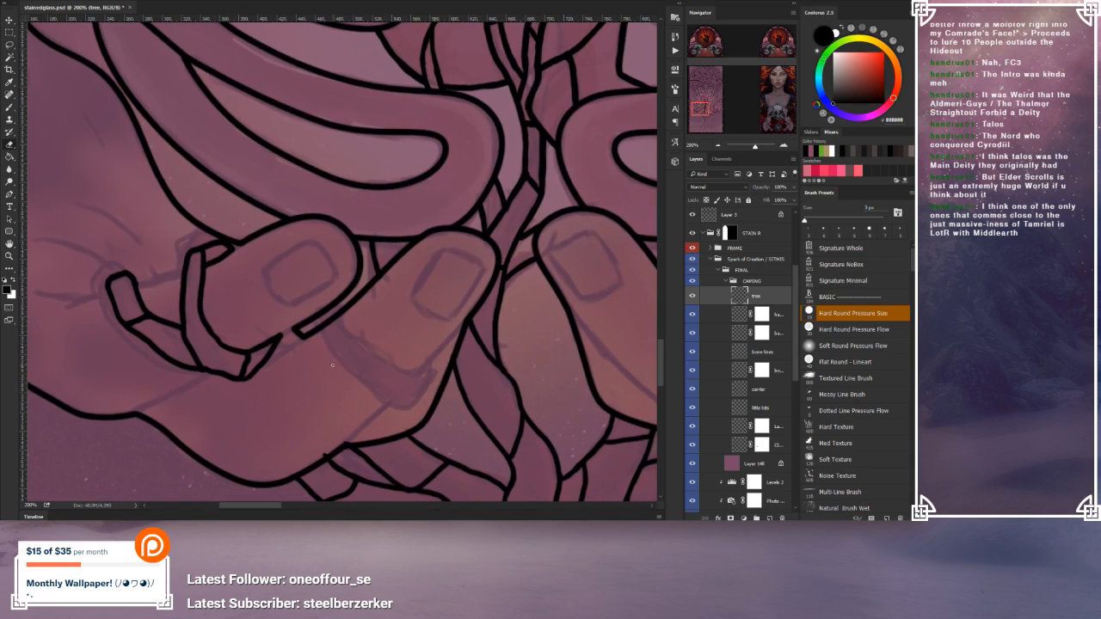
Step: Create a new layer directly above the hands layer and name it "hand lines"
key("alt+bracketleft")
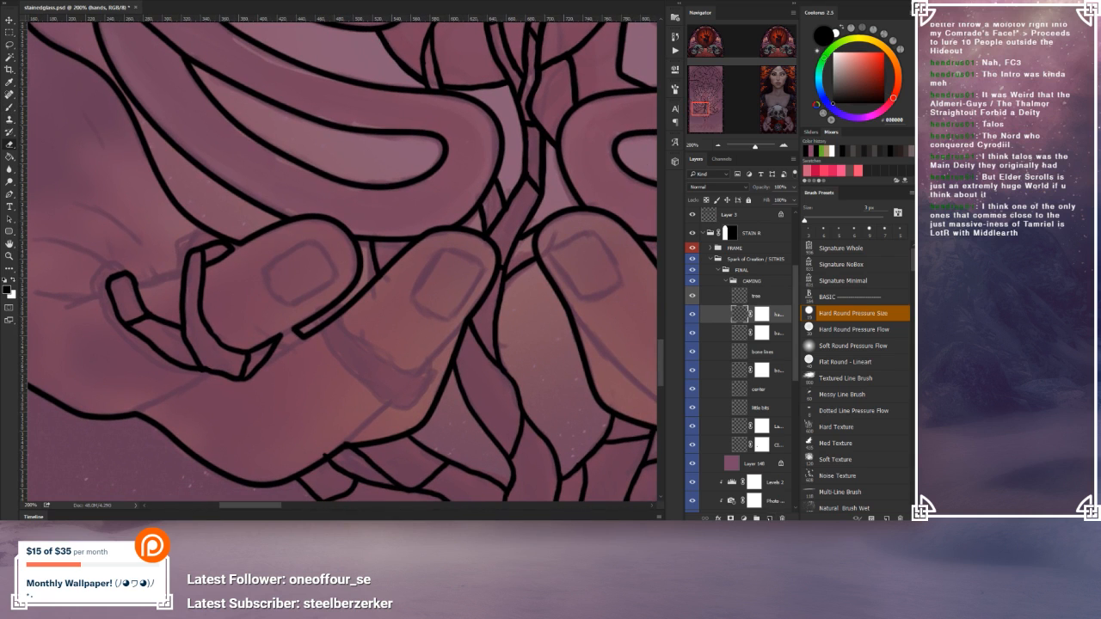
key("ctrl+shift+alt+n")
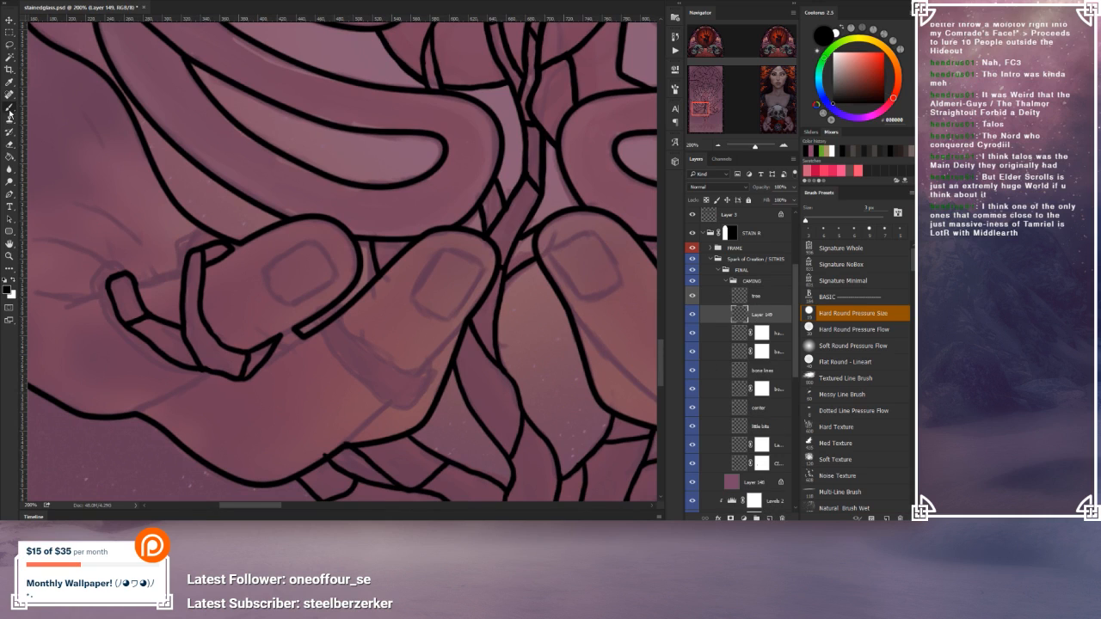
double_click(758, 315)
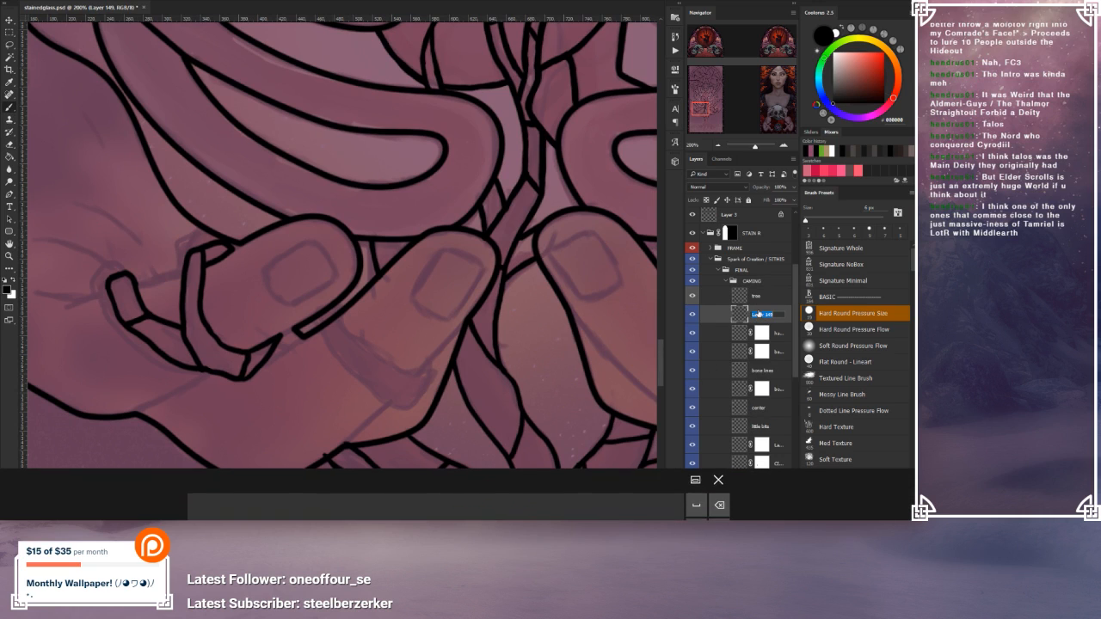
type("hand lines")
key("Return")
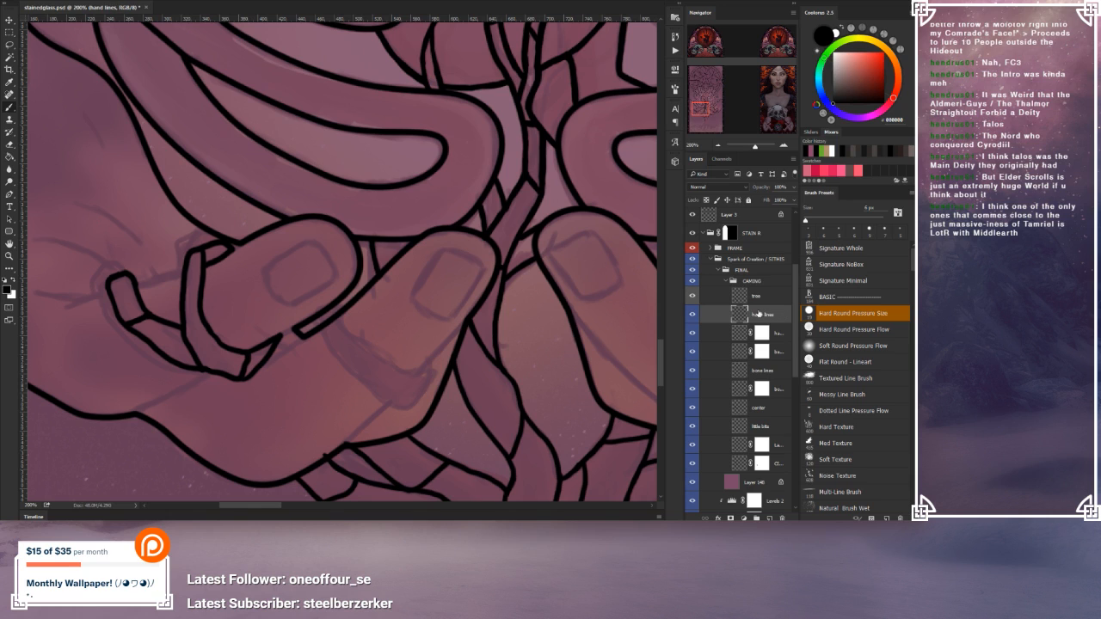
Step: Close the gap beneath the left hand's finger and draw a line joining the outer strand to the finger strand
left_click_drag(282, 335, 289, 332)
left_click(9, 144)
key("b")
left_click_drag(136, 286, 187, 267)
key("ctrl+z")
left_click_drag(138, 284, 182, 273)
left_click_drag(146, 313, 230, 315)
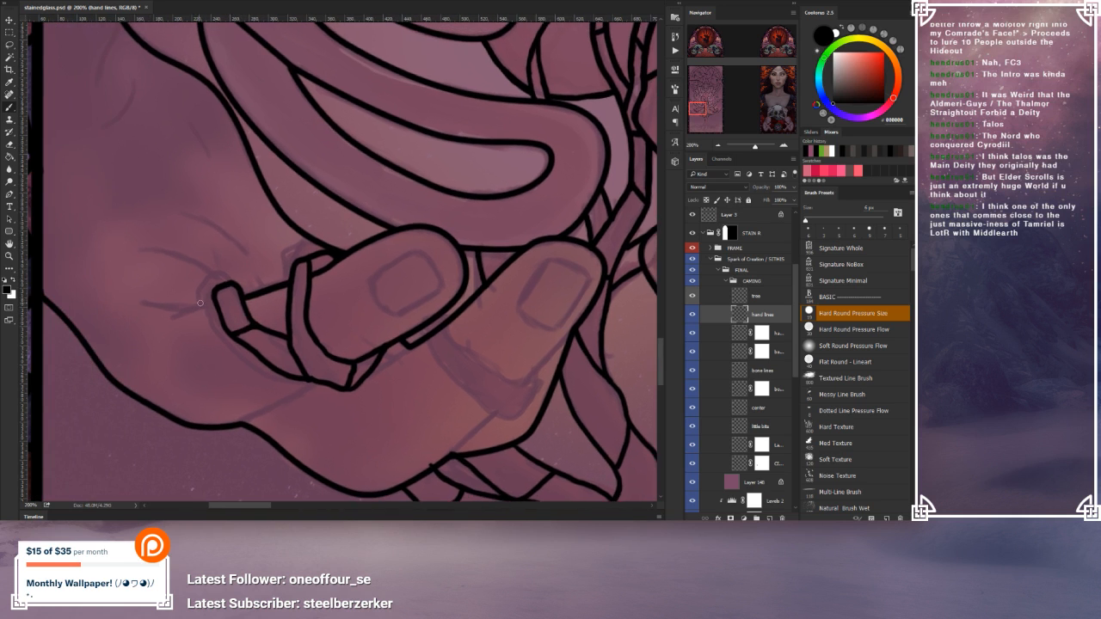
Step: Add a short divider beneath the left hand's finger and a curved line from the outer strand to the hand's outer edge
mouse_move(348, 357)
left_mouse_down()
mouse_move(334, 341)
mouse_move(352, 332)
mouse_move(362, 342)
left_mouse_up()
mouse_move(215, 288)
left_mouse_down()
mouse_move(138, 280)
mouse_move(94, 326)
left_mouse_up()
mouse_move(390, 367)
left_mouse_down()
mouse_move(364, 321)
mouse_move(387, 291)
mouse_move(369, 303)
left_mouse_up()
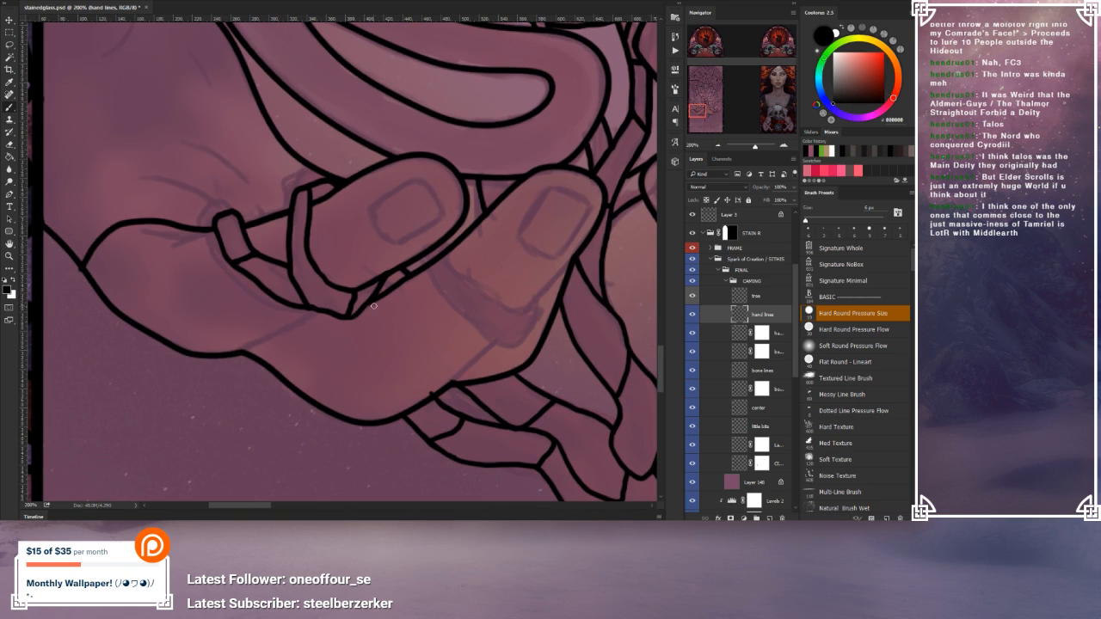
Step: Draw a dividing line from the base of the left hand's finger strand to the hand's lower outline and clean up its end
left_click_drag(379, 341, 285, 323)
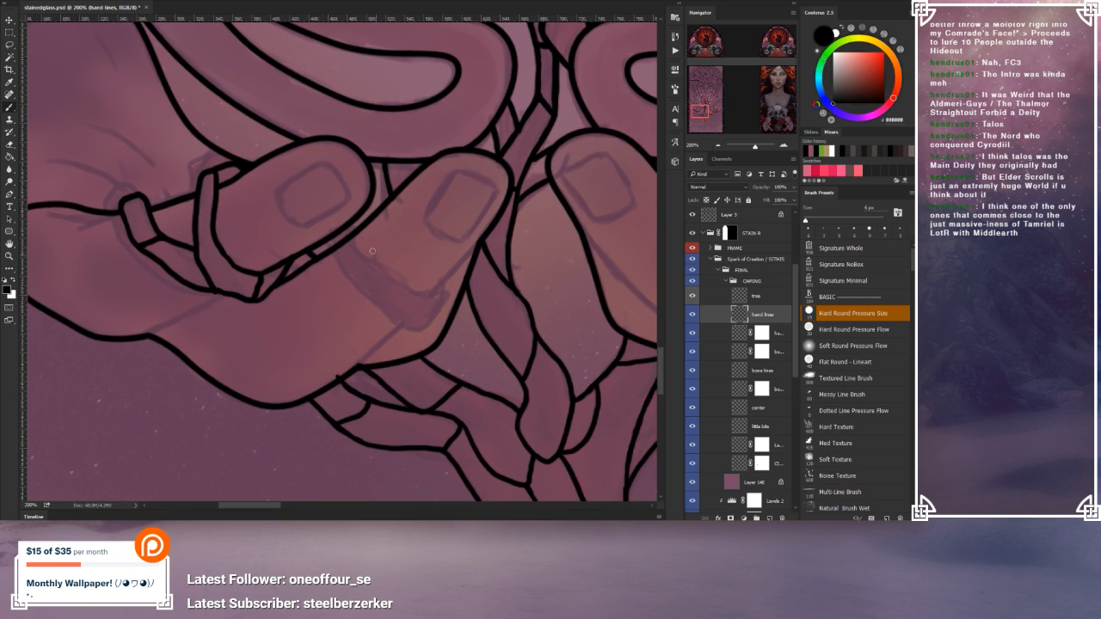
left_click_drag(179, 313, 289, 325)
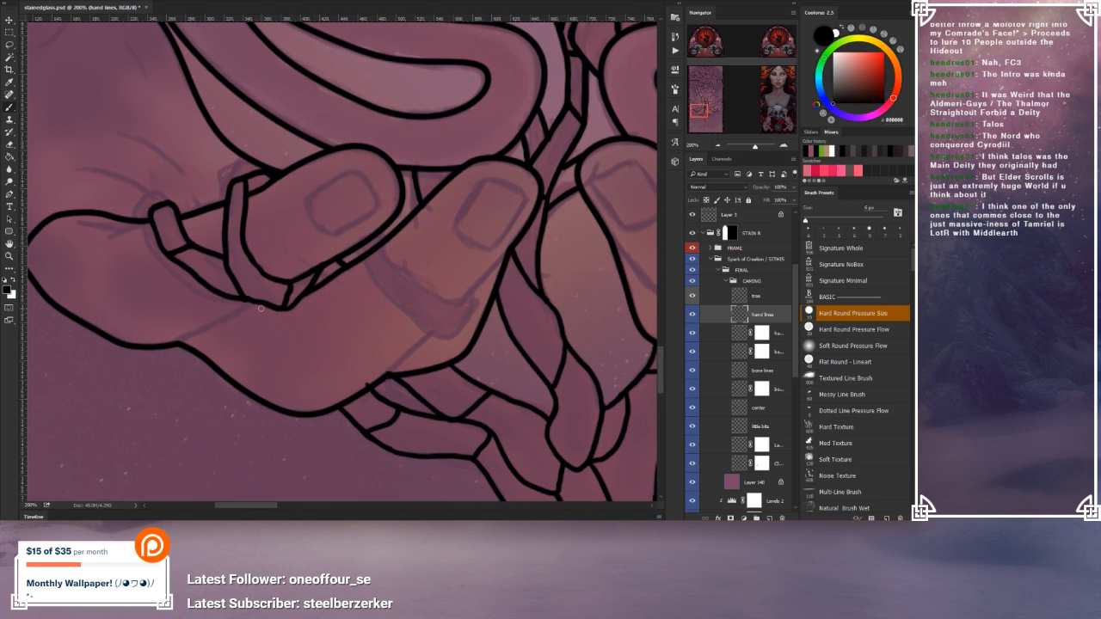
left_click_drag(259, 307, 173, 344)
key("ctrl+z")
left_click(10, 144)
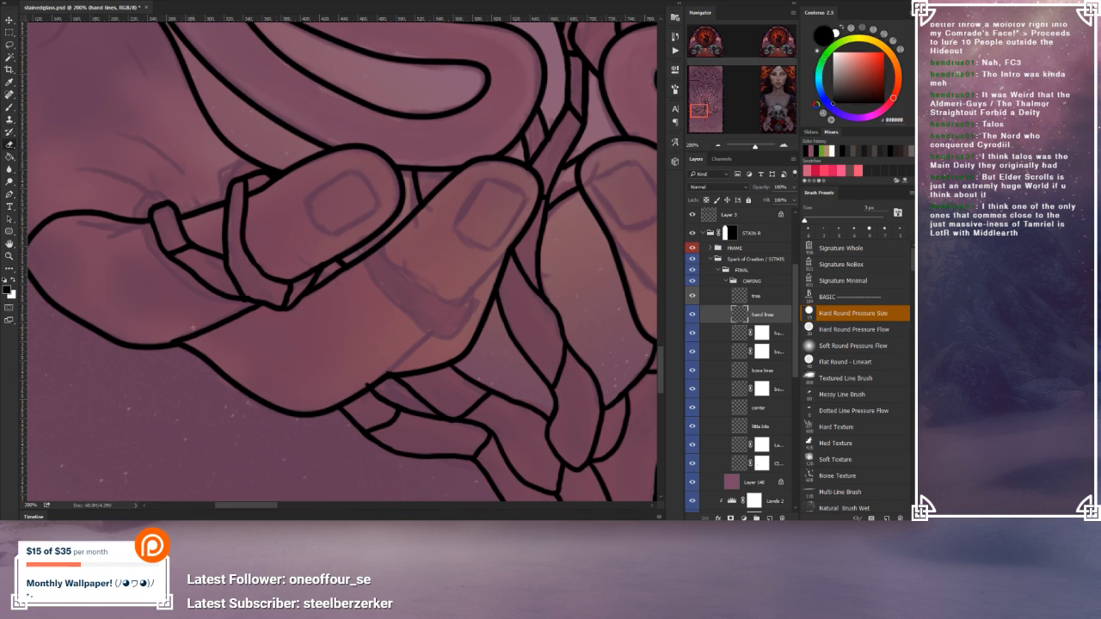
left_click_drag(188, 335, 174, 340)
left_click(9, 108)
left_click_drag(213, 325, 177, 344)
key("bracketleft")
key("bracketleft")
key("bracketleft")
key("b")
left_click_drag(390, 272, 459, 386)
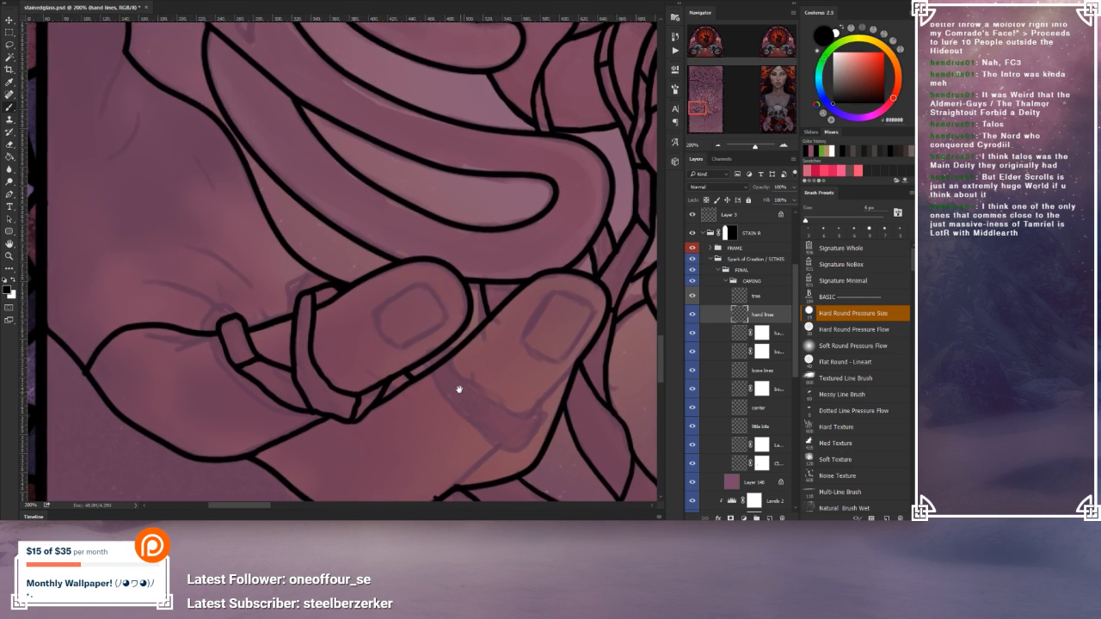
Step: On the tree layer, outline the branch strand curling beneath the left hand's inner finger and clean up its contour
left_click_drag(474, 349, 430, 344)
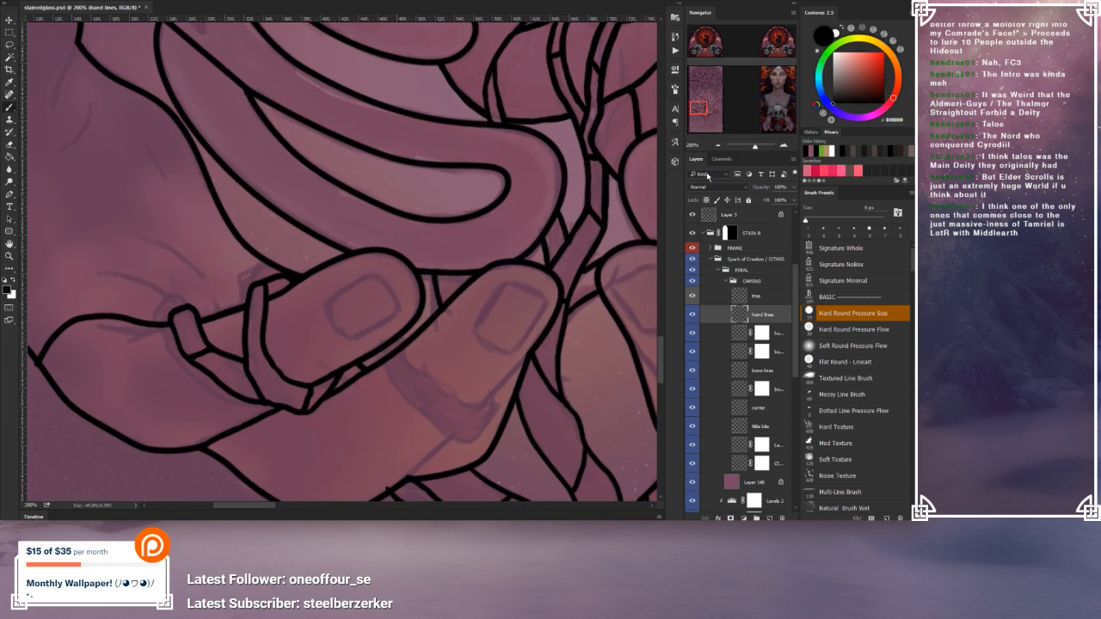
left_click(719, 147)
left_click(719, 147)
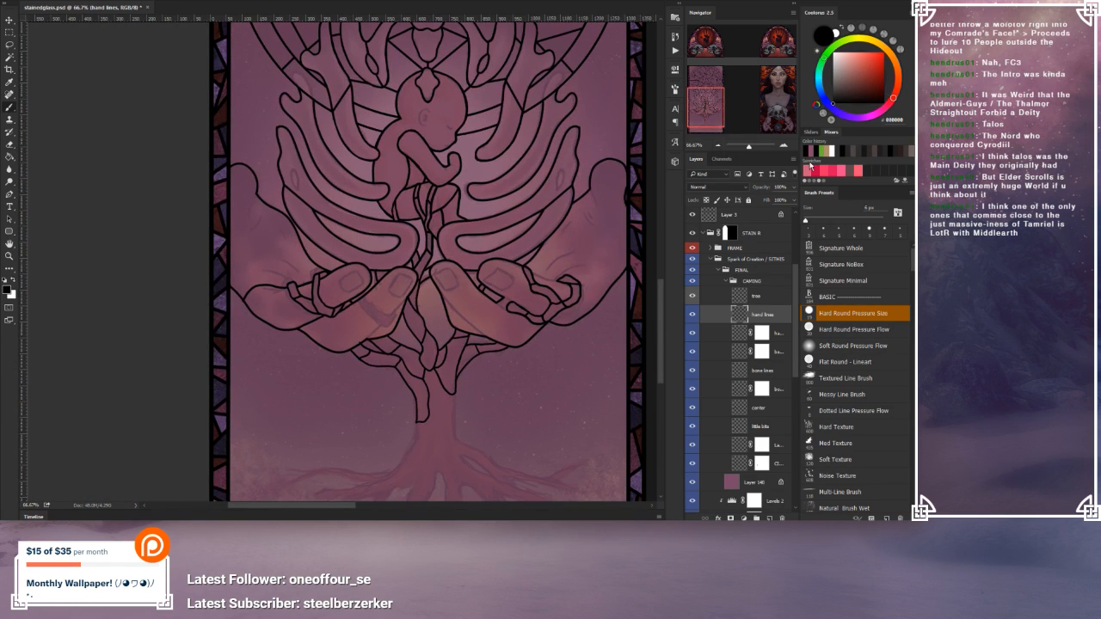
left_click(784, 148)
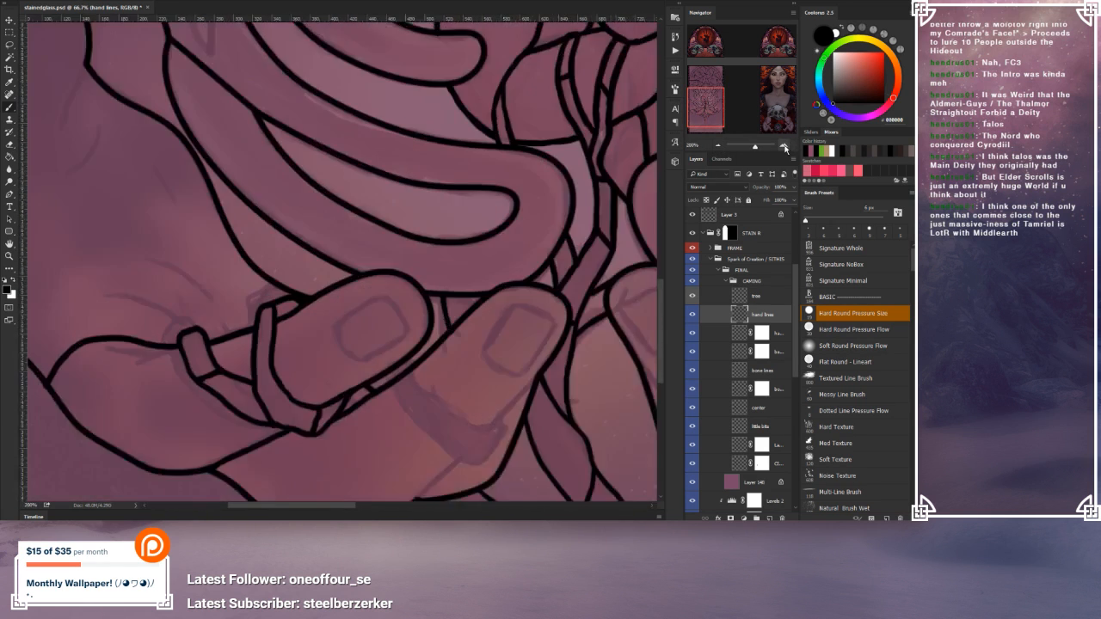
left_click(784, 148)
left_click_drag(583, 280, 398, 231)
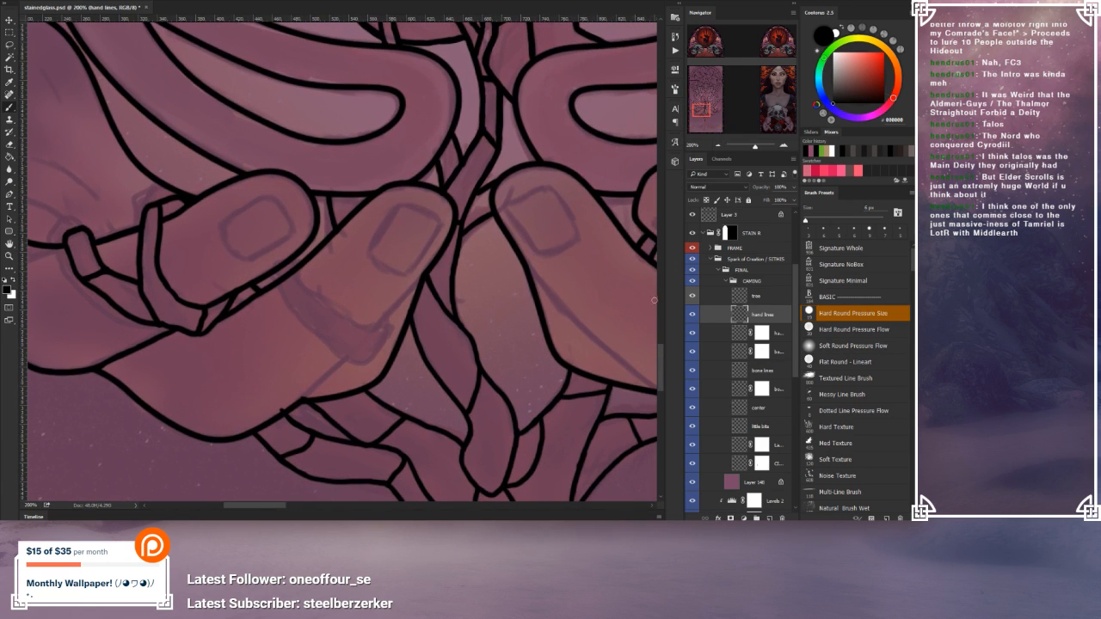
left_click(741, 295)
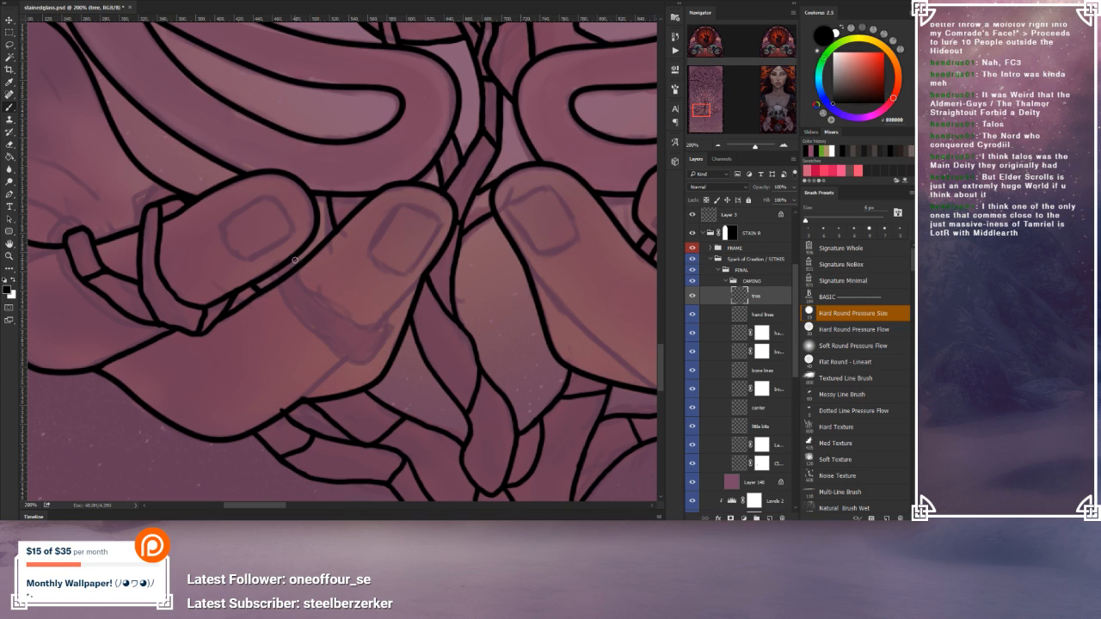
mouse_move(296, 260)
left_mouse_down()
mouse_move(303, 287)
mouse_move(334, 312)
mouse_move(355, 325)
mouse_move(387, 322)
mouse_move(361, 355)
mouse_move(343, 347)
left_mouse_up()
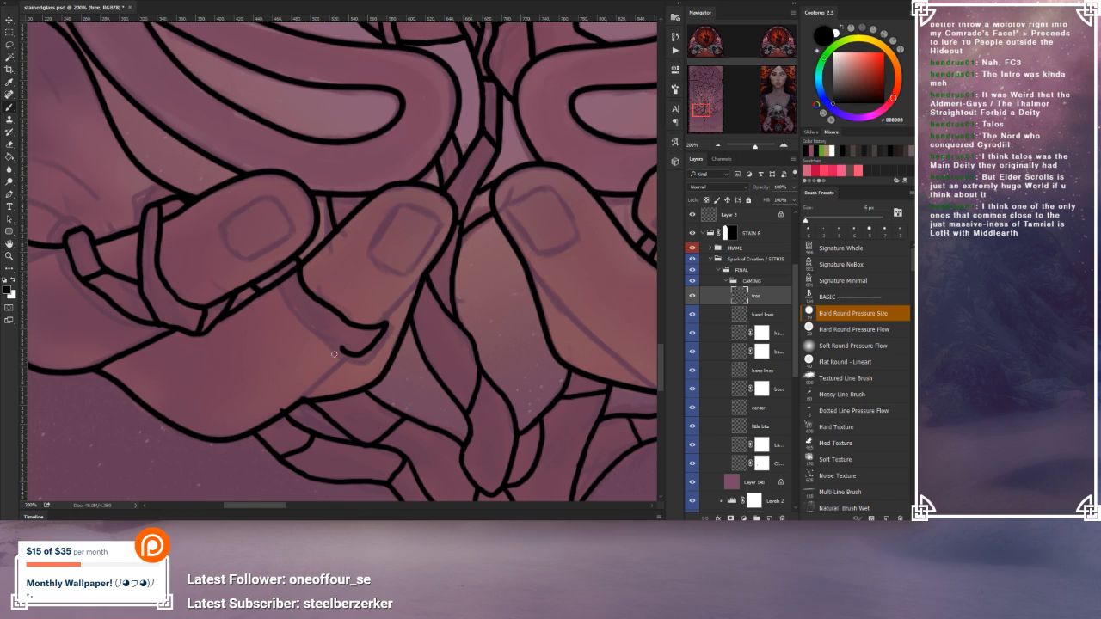
mouse_move(336, 342)
left_mouse_down()
mouse_move(290, 300)
mouse_move(282, 267)
left_mouse_up()
left_click_drag(330, 334, 369, 327)
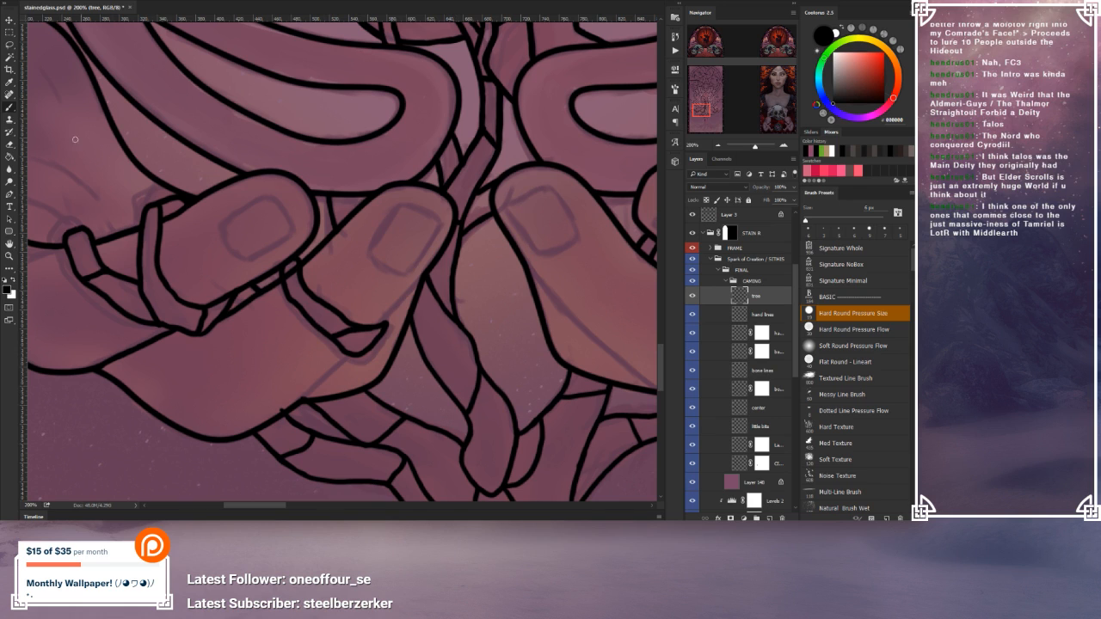
left_click(12, 144)
left_click(9, 106)
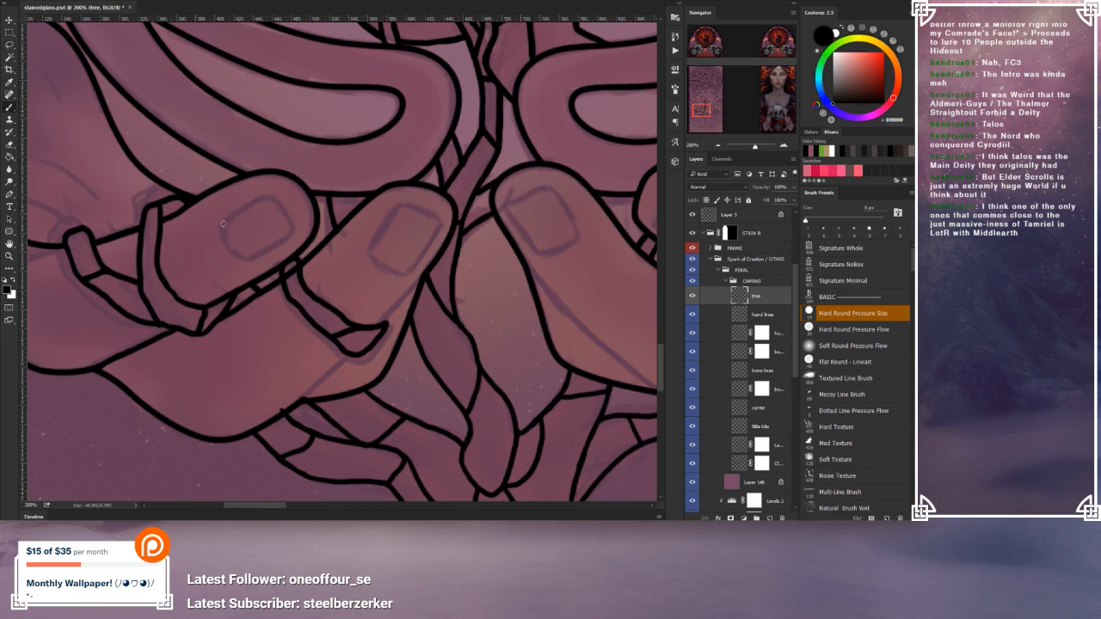
Step: On the "hand lines" layer, extend the left inner finger's edge to the strand and draw a divider down to the hand's lower outline
left_click(744, 319)
left_click(760, 335)
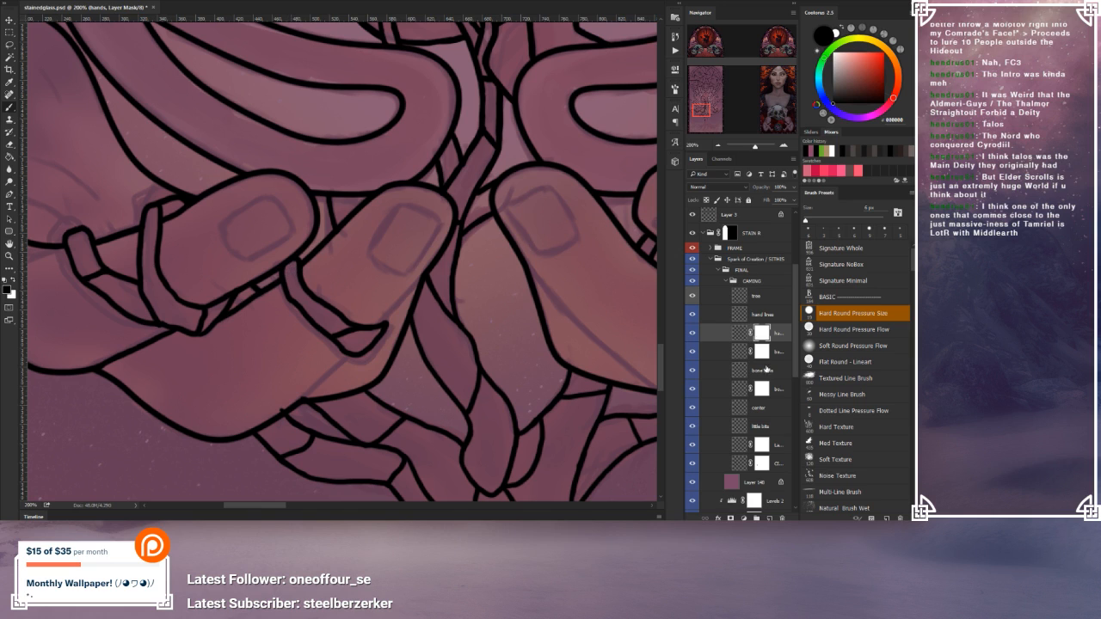
left_click(753, 301)
left_click(745, 318)
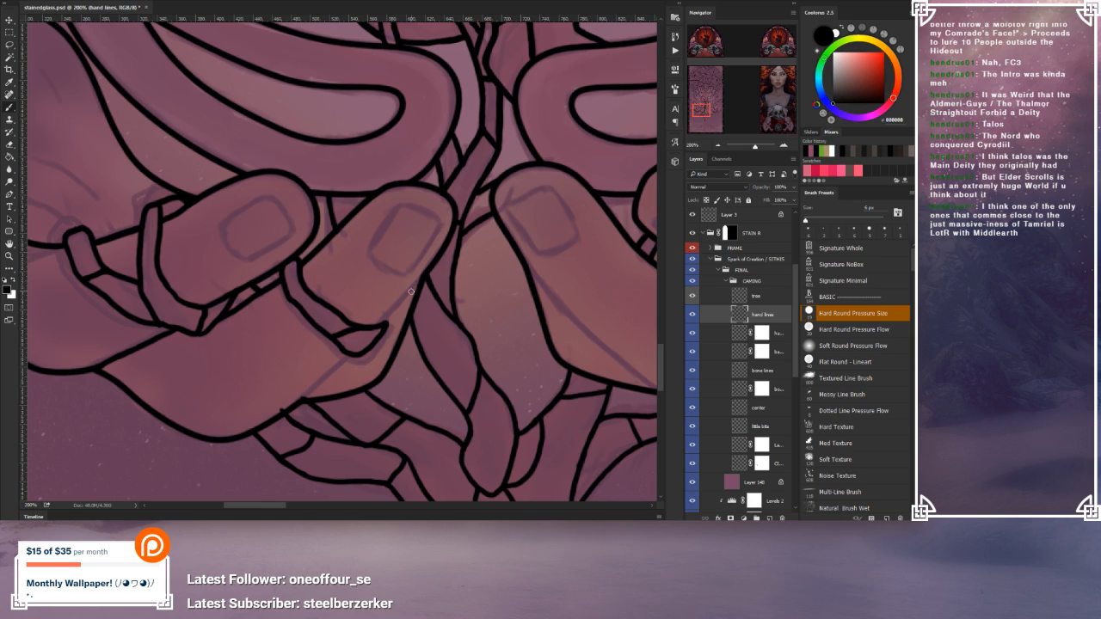
left_click_drag(422, 277, 383, 323)
mouse_move(362, 382)
left_mouse_down()
mouse_move(403, 348)
mouse_move(367, 343)
mouse_move(336, 372)
left_mouse_up()
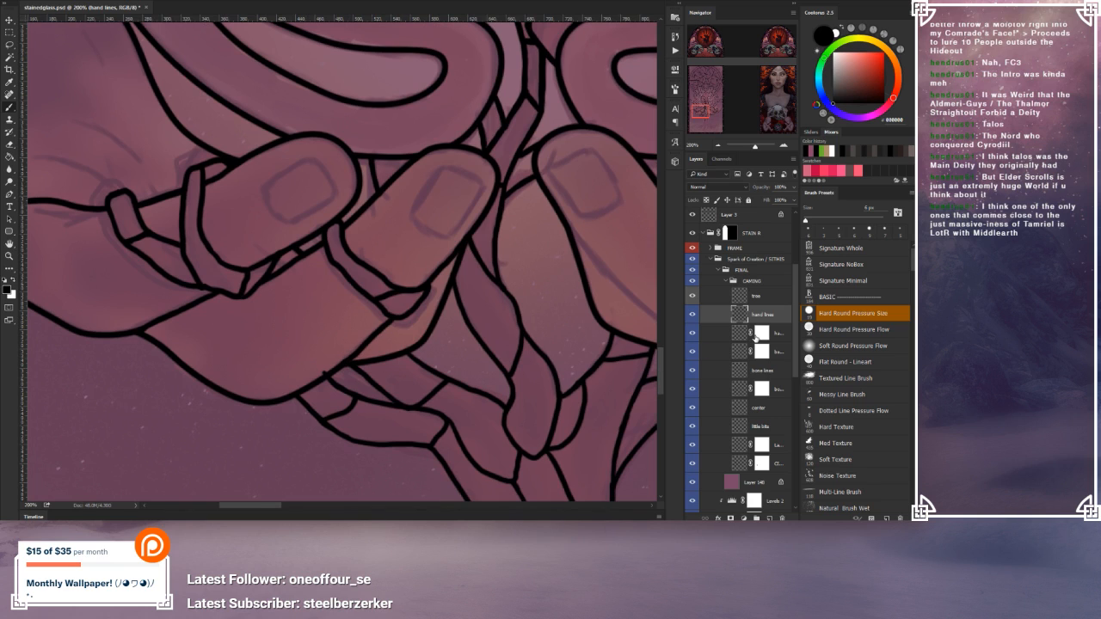
Step: On the tree layer, clean up the tip of the strand beneath the left inner finger and touch up its outer edge
left_click(737, 297)
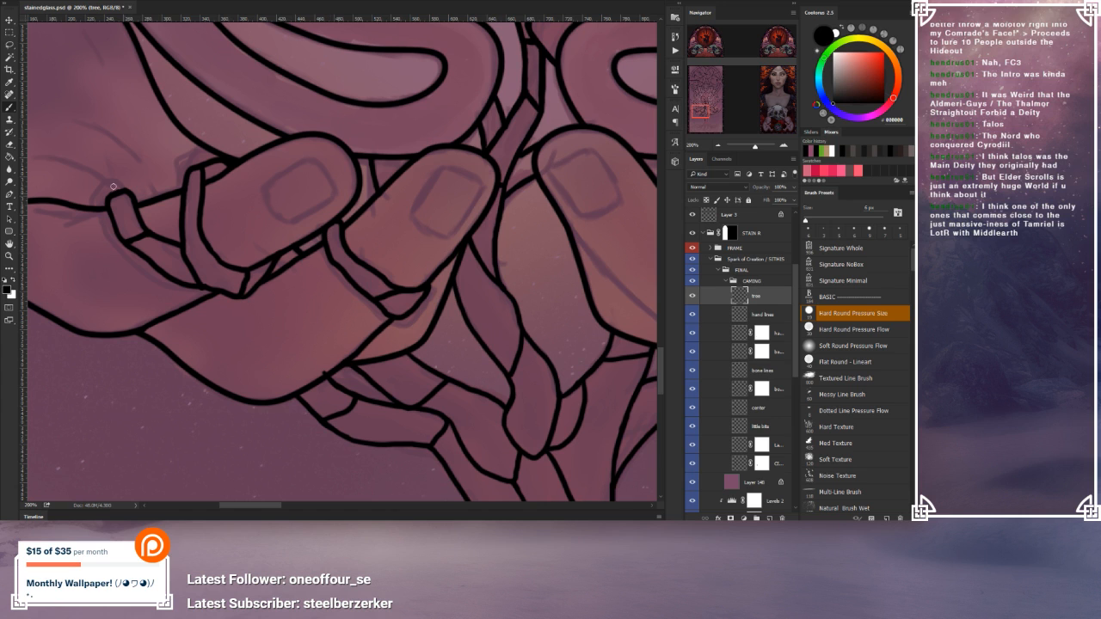
key("e")
left_click_drag(436, 256, 388, 307)
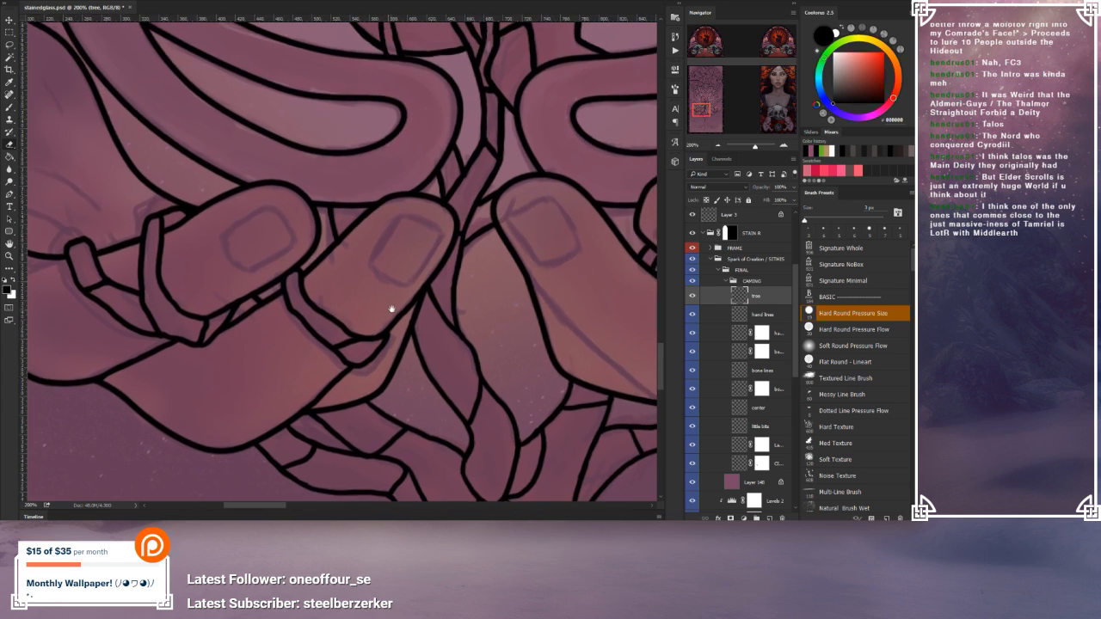
key("b")
left_click_drag(301, 340, 278, 287)
Step: Draw a long diagonal dividing line from the right hand's inner finger to its lower outline and erase the stray edges
mouse_move(477, 313)
left_mouse_down()
mouse_move(275, 294)
mouse_move(408, 322)
mouse_move(397, 351)
left_mouse_up()
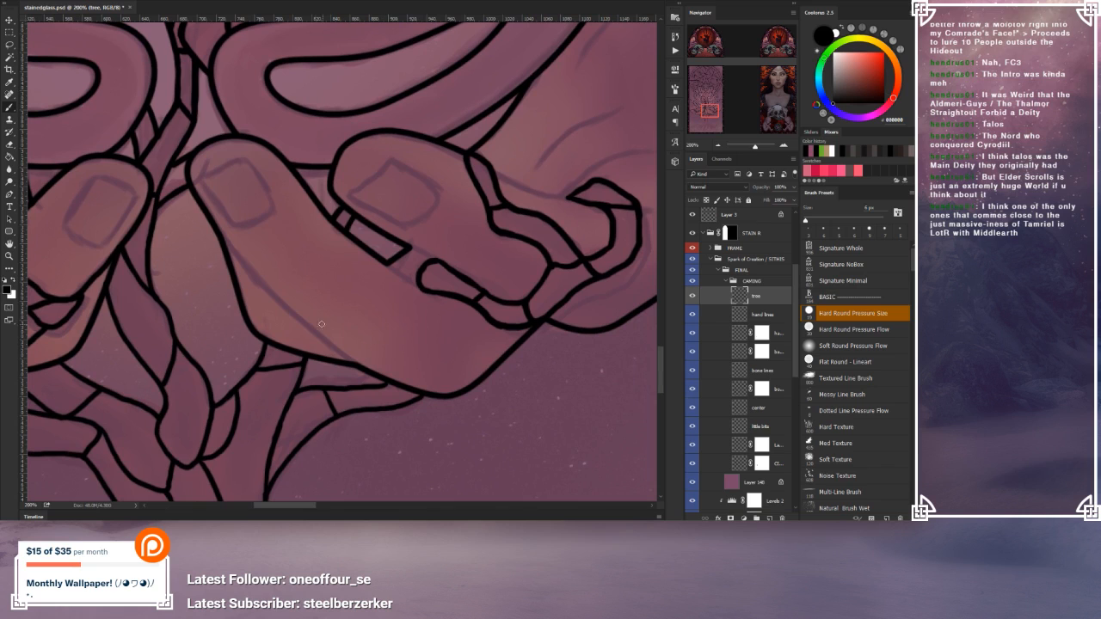
mouse_move(217, 228)
left_mouse_down()
mouse_move(298, 321)
mouse_move(392, 379)
left_mouse_up()
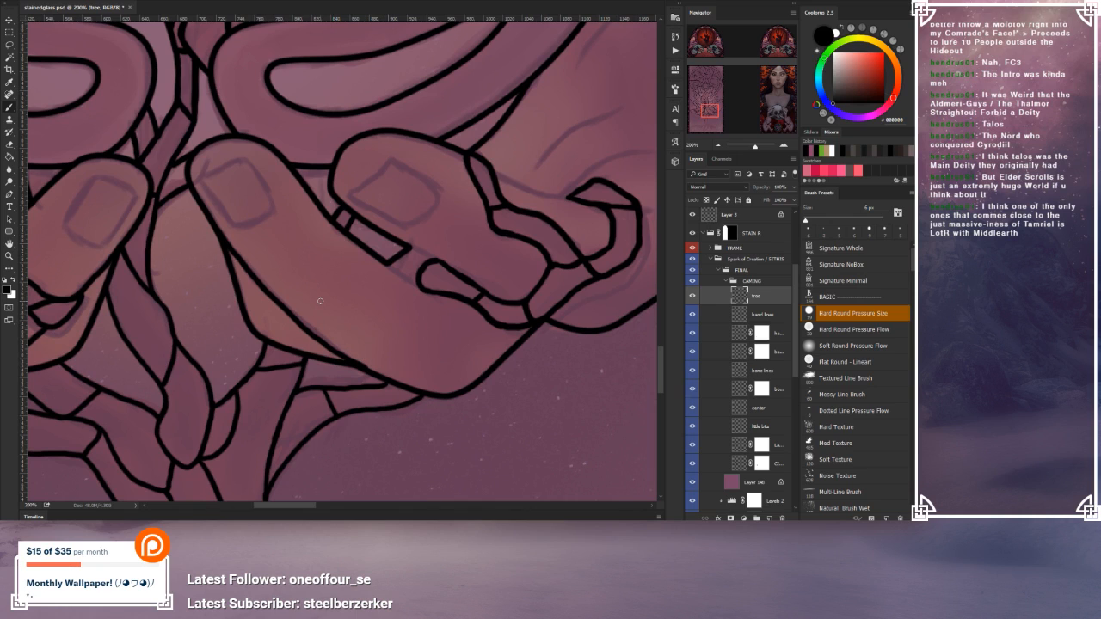
left_click(8, 145)
left_click(16, 110)
left_click(11, 147)
left_click_drag(320, 345, 334, 361)
key("b")
left_click_drag(448, 319, 472, 305)
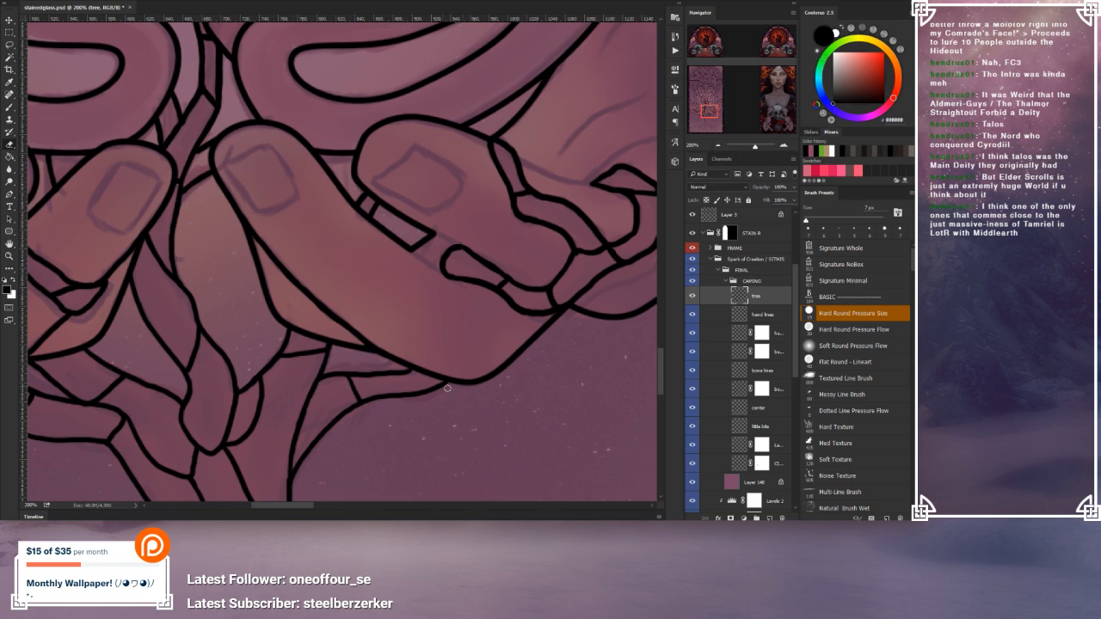
Step: Bridge the strand gap beneath the right hand's finger and draw dividing lines from the finger strand past the loop to the hand's outer edge
key("b")
left_click_drag(408, 247, 453, 282)
left_click_drag(551, 251, 417, 303)
left_click_drag(383, 210, 466, 239)
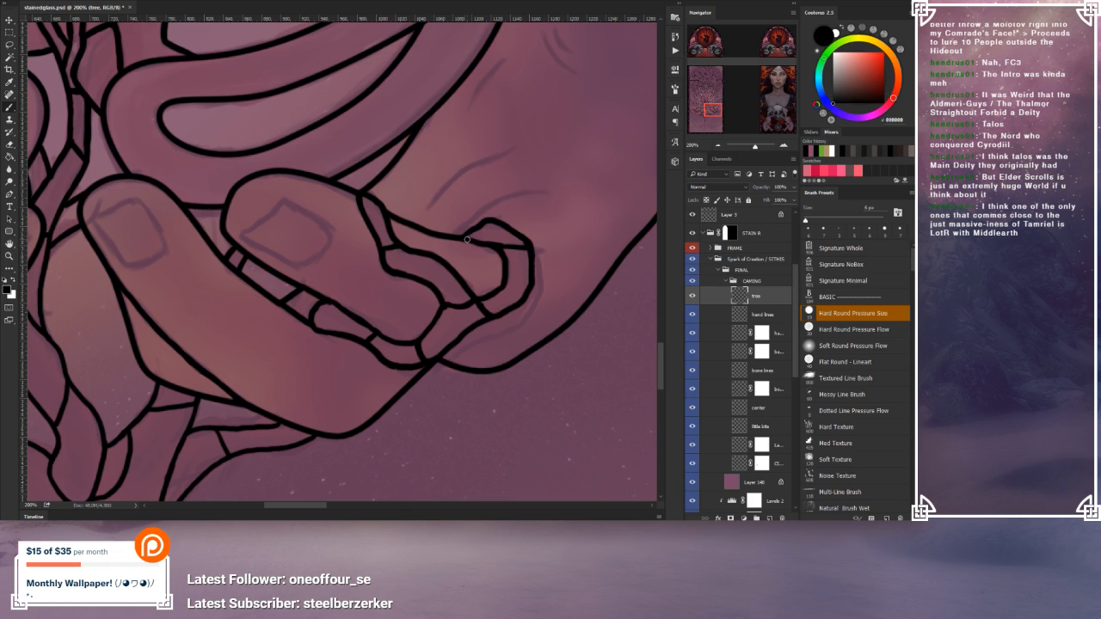
left_click_drag(542, 248, 516, 279)
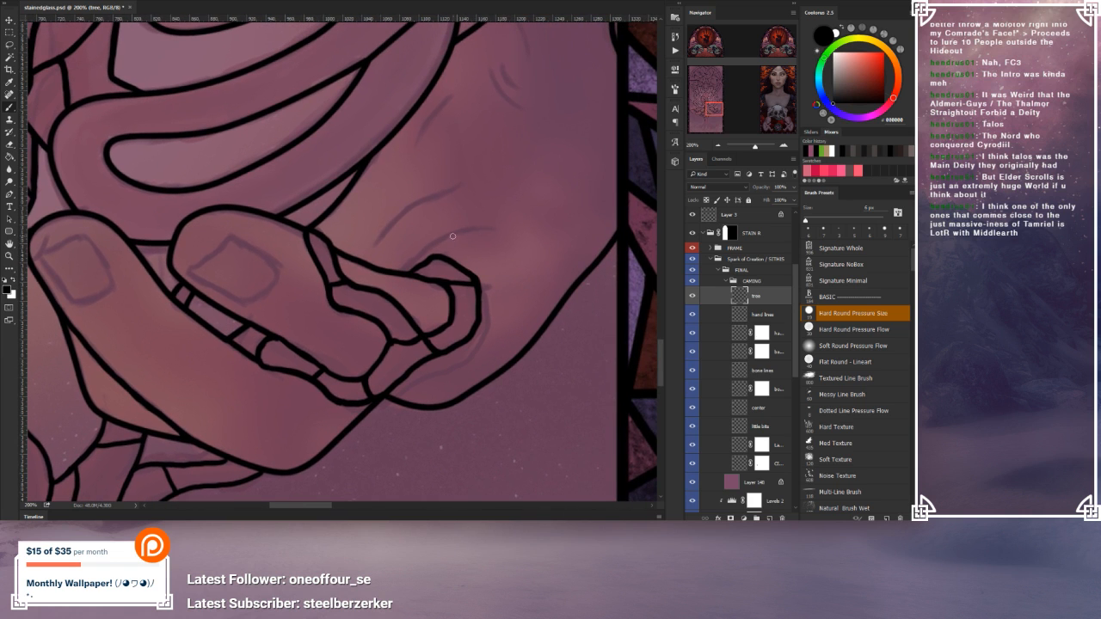
mouse_move(441, 254)
left_mouse_down()
mouse_move(511, 247)
mouse_move(565, 287)
mouse_move(560, 304)
left_mouse_up()
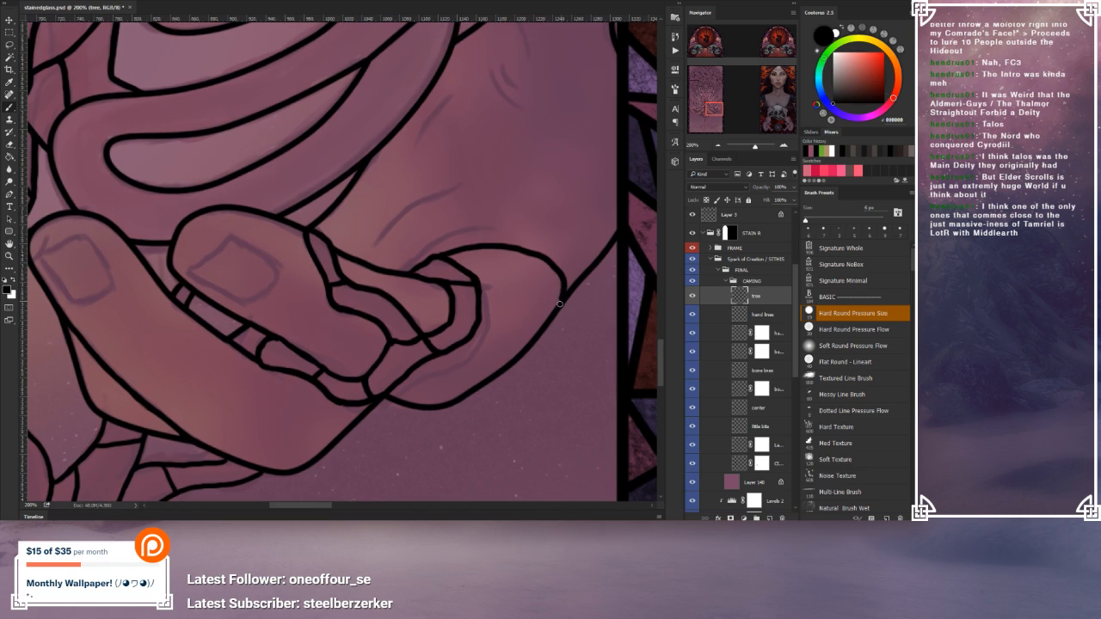
Step: Raise the opacity of the purple overlay, Layer 148, to 97% and review the line art across the whole panel
left_click(715, 145)
left_click(716, 145)
left_click_drag(381, 269, 473, 286)
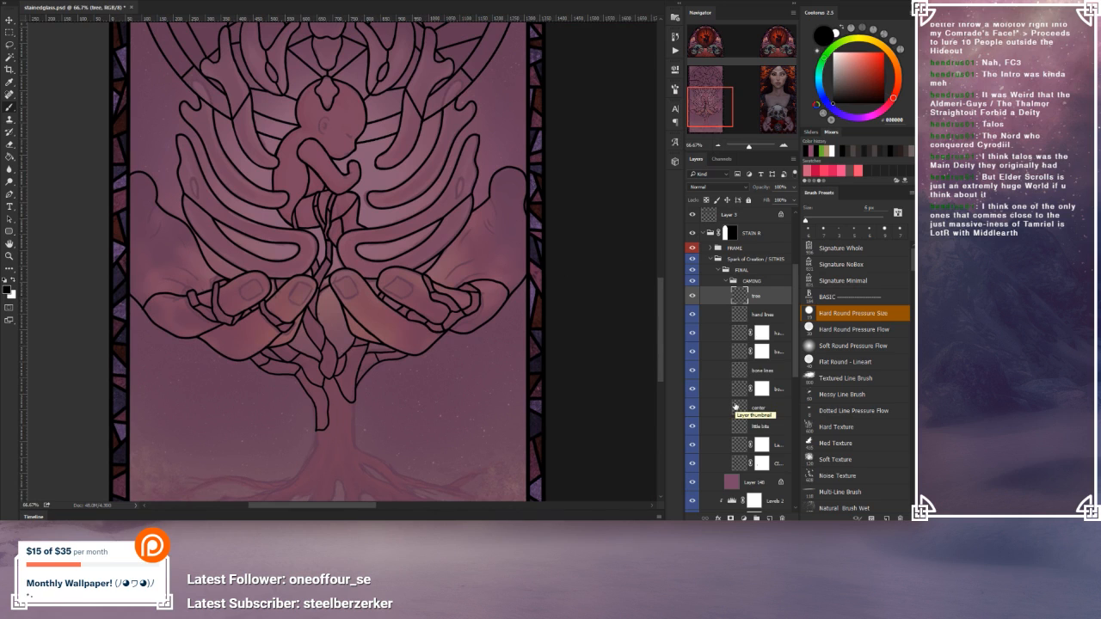
left_click(740, 487)
left_click(790, 188)
left_click_drag(783, 201, 788, 202)
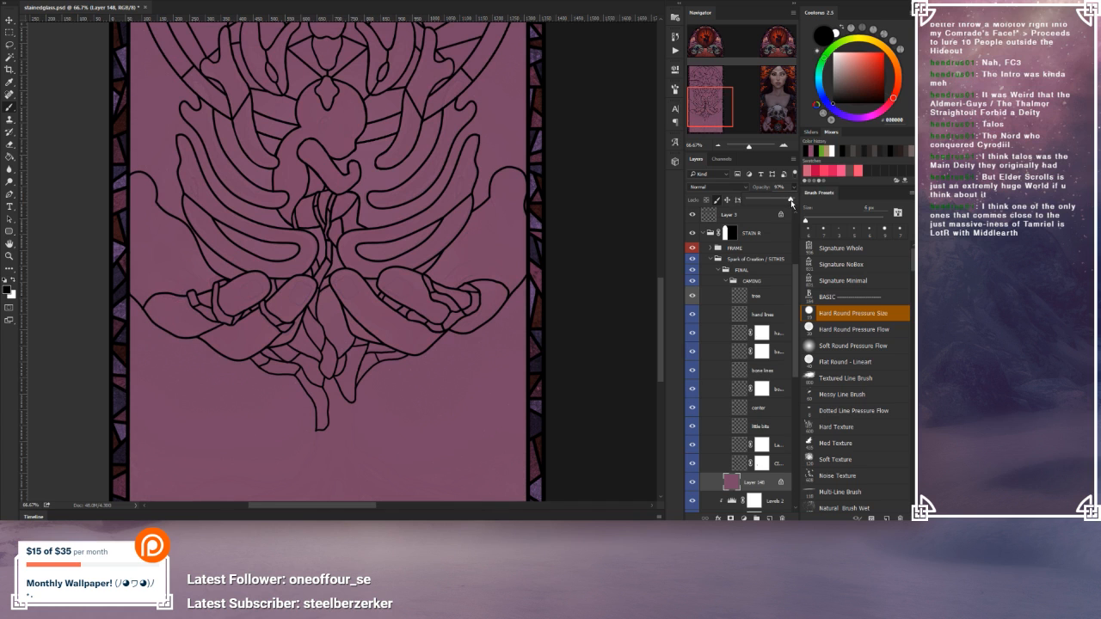
left_click(716, 146)
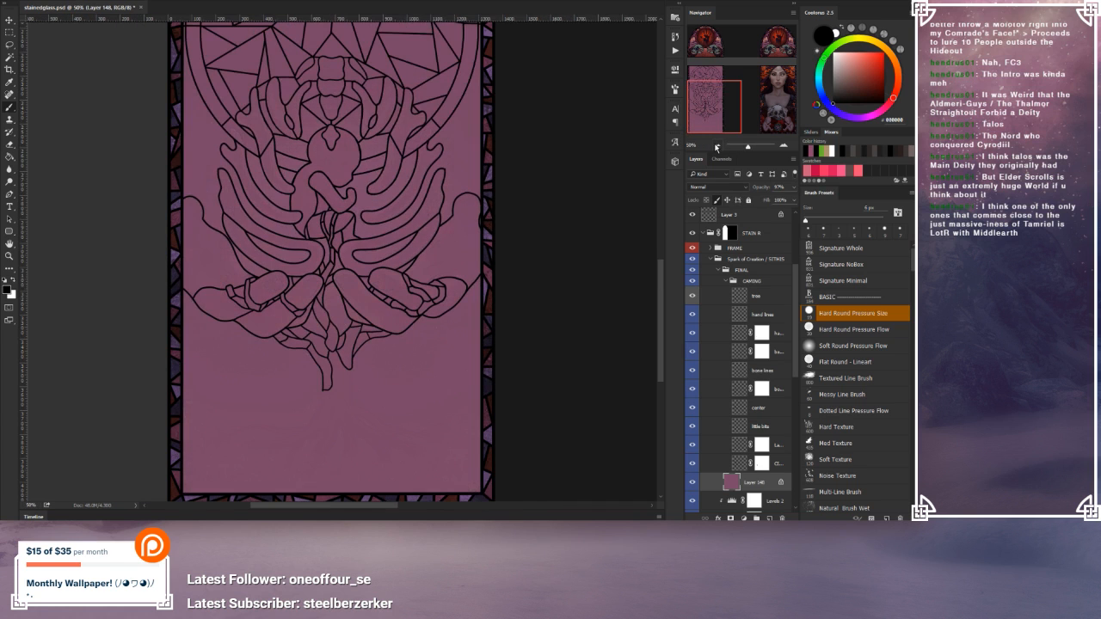
left_click(716, 146)
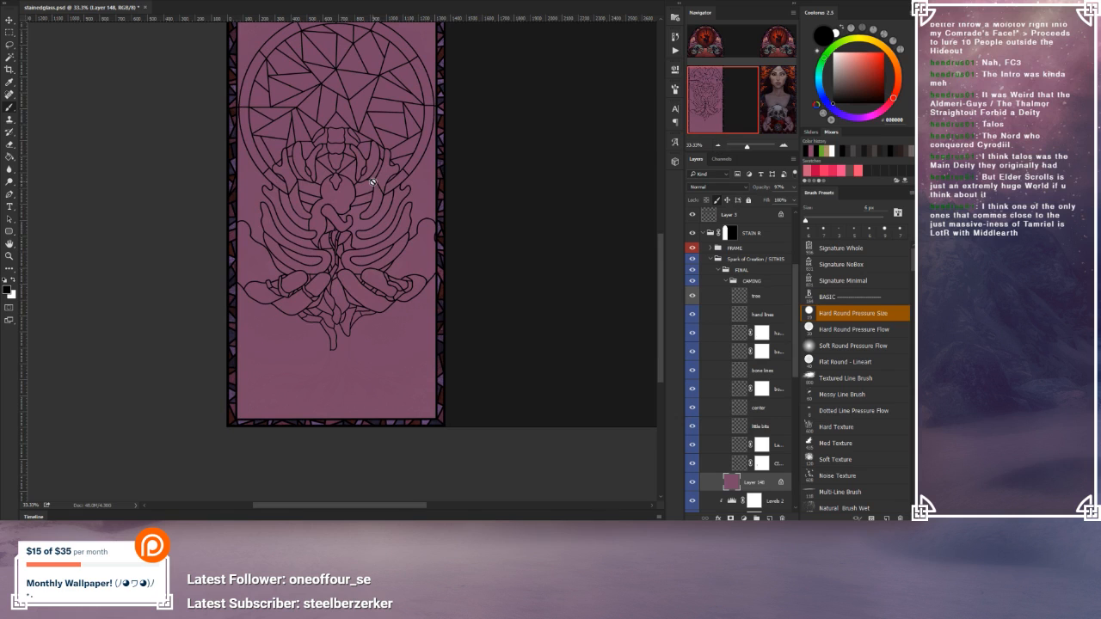
left_click_drag(662, 287, 660, 264)
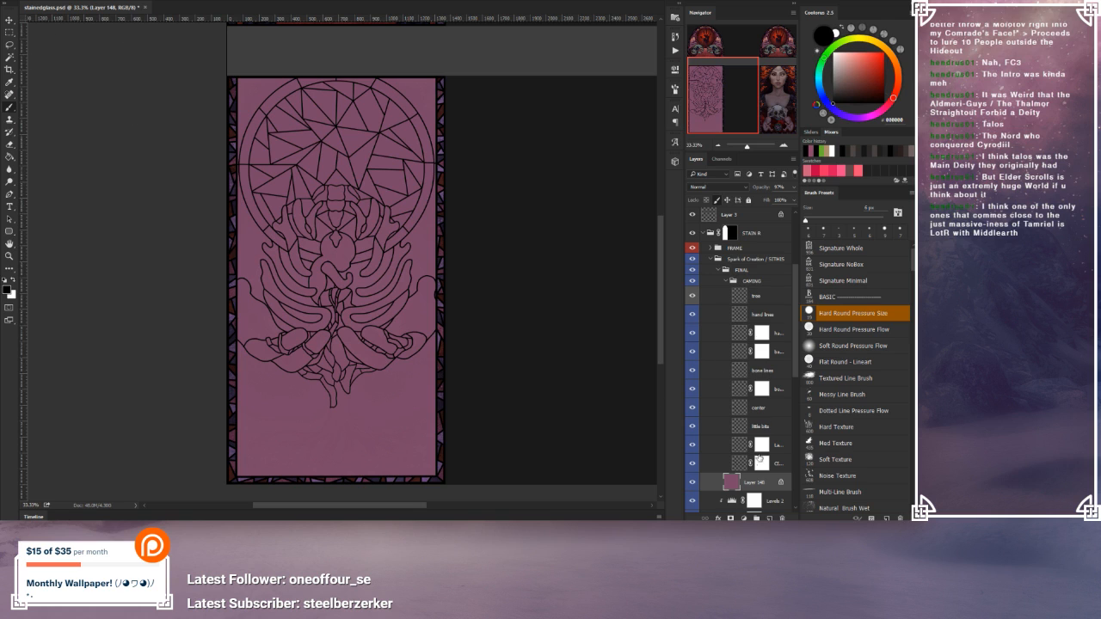
Step: Lower Layer 148's opacity to 27% and compare the tree panel with the neighbouring portrait panel
left_click(792, 188)
left_click(762, 199)
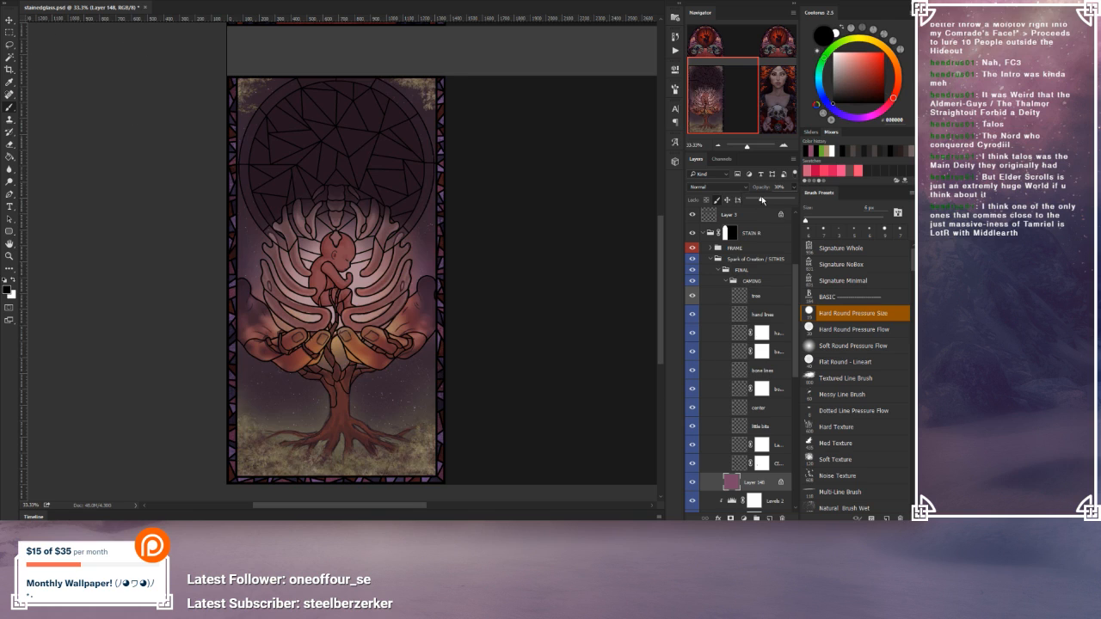
left_click(718, 145)
left_click(718, 145)
left_click_drag(730, 104, 748, 93)
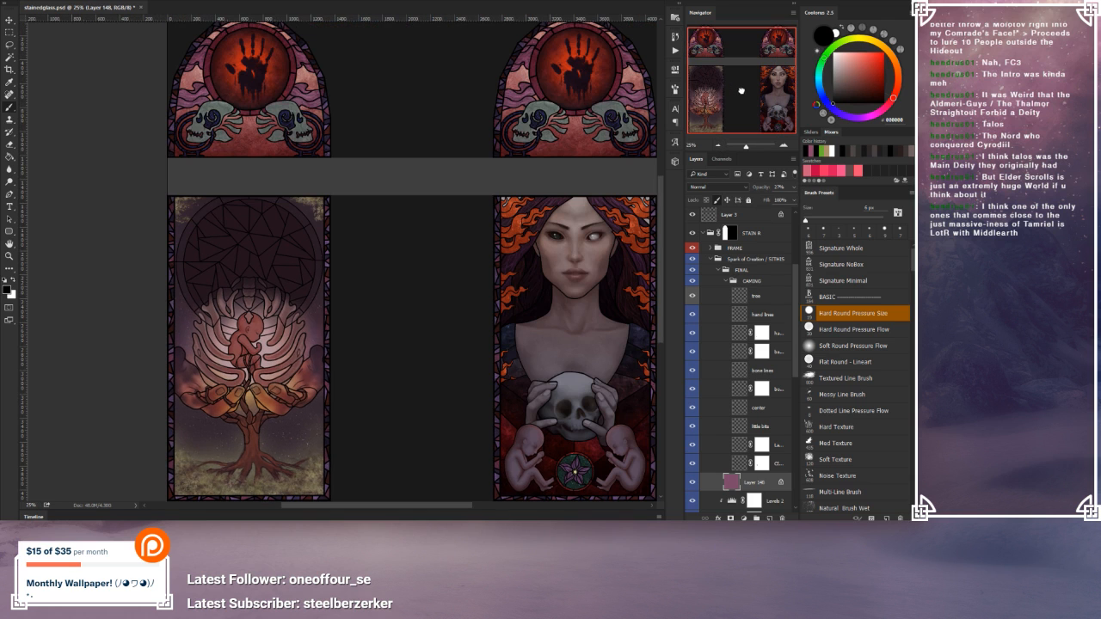
Step: Save the stained-glass document
key("alt+f")
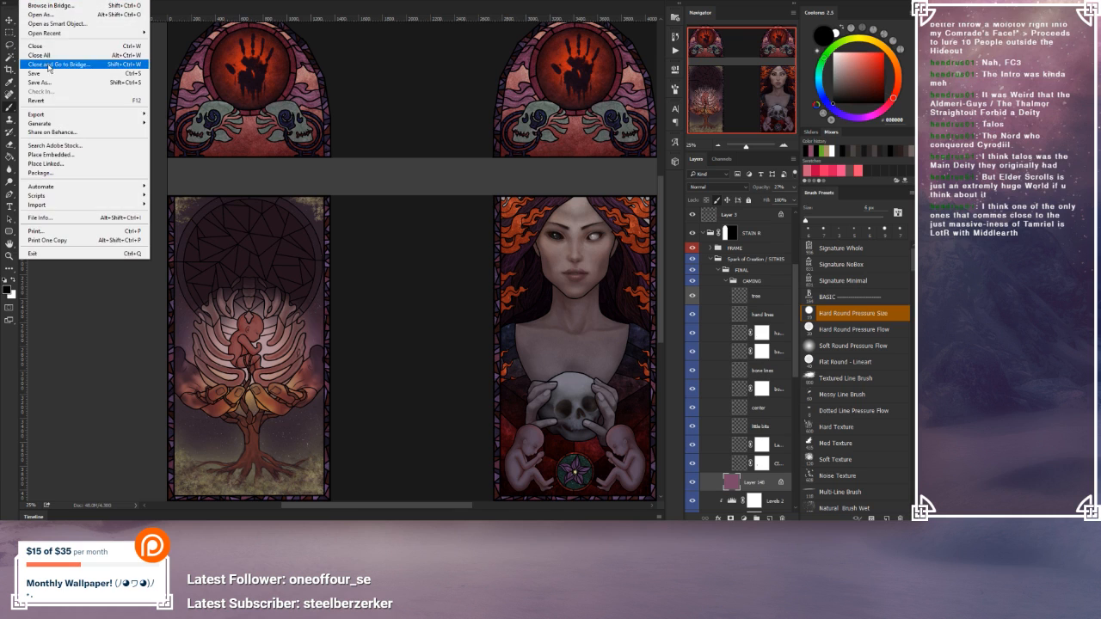
left_click(48, 72)
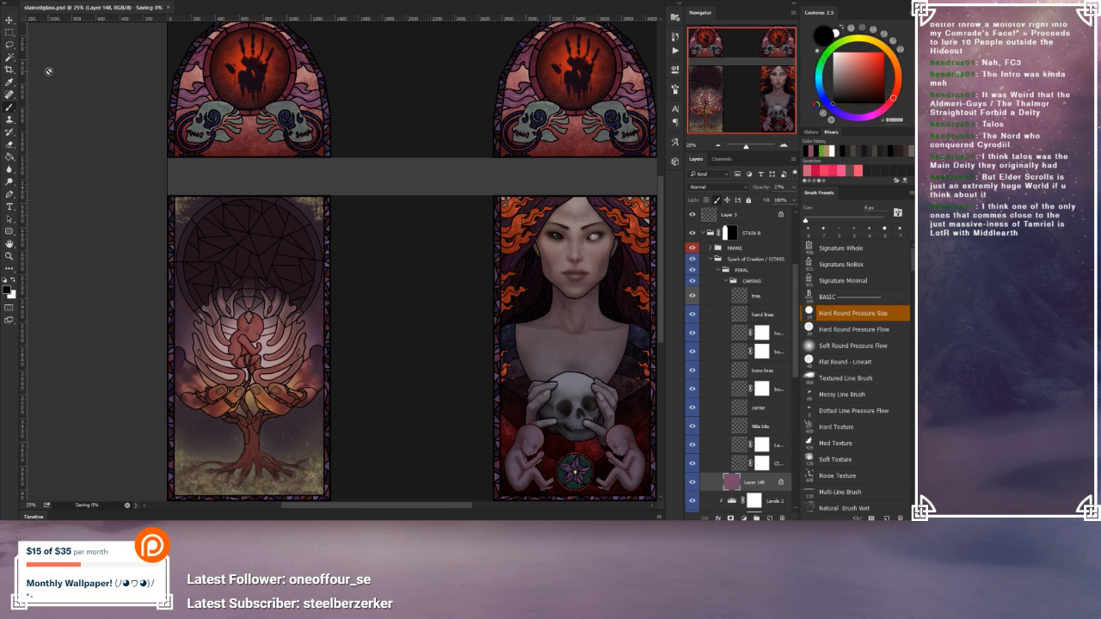
left_click_drag(338, 504, 357, 508)
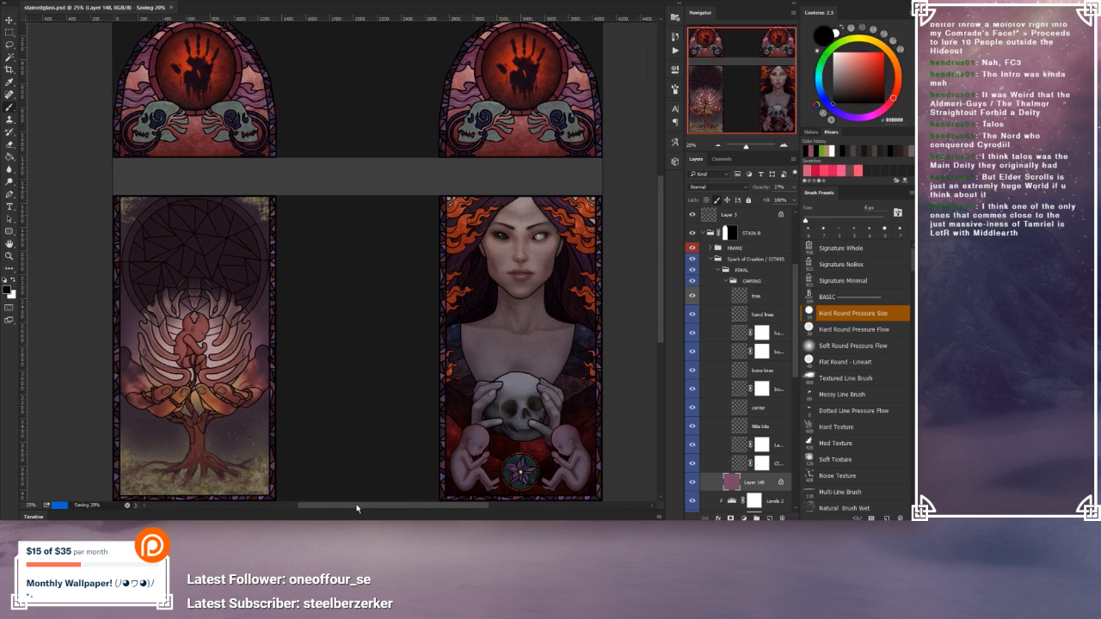